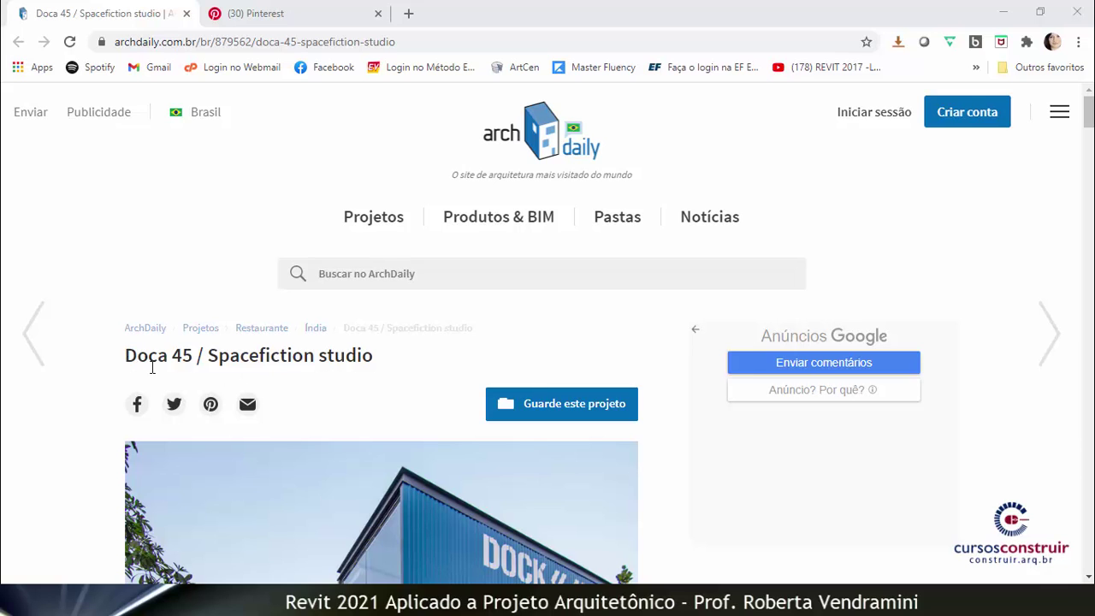
- Scroll the Doca 45 article past the photos to its exploded axonometric drawing of the container building
scroll(402, 317, "down", 1)
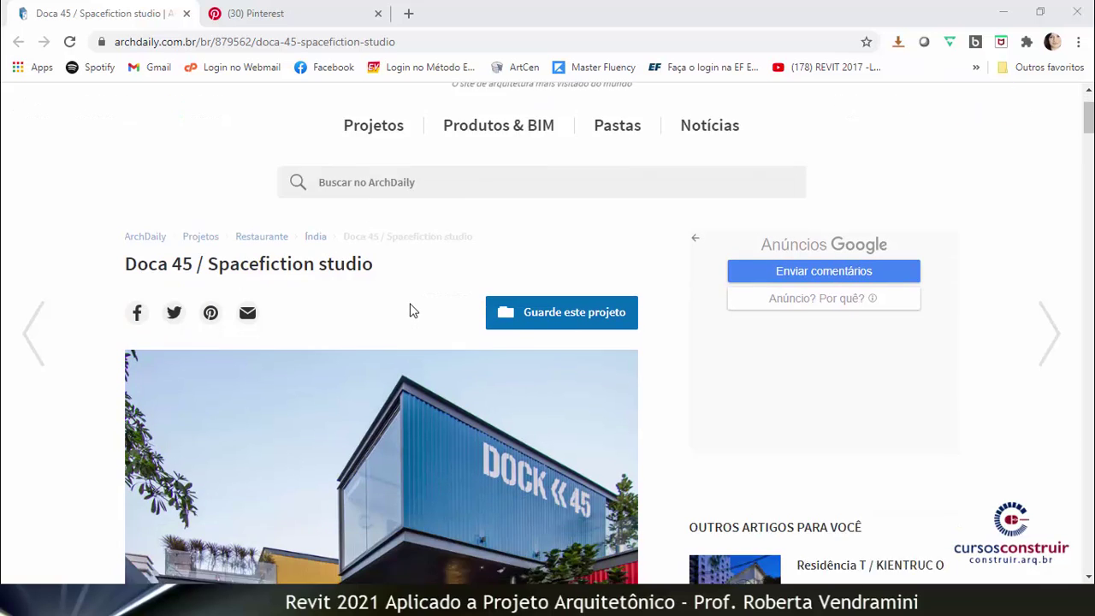
scroll(402, 317, "down", 1)
scroll(402, 319, "down", 1)
scroll(402, 321, "down", 2)
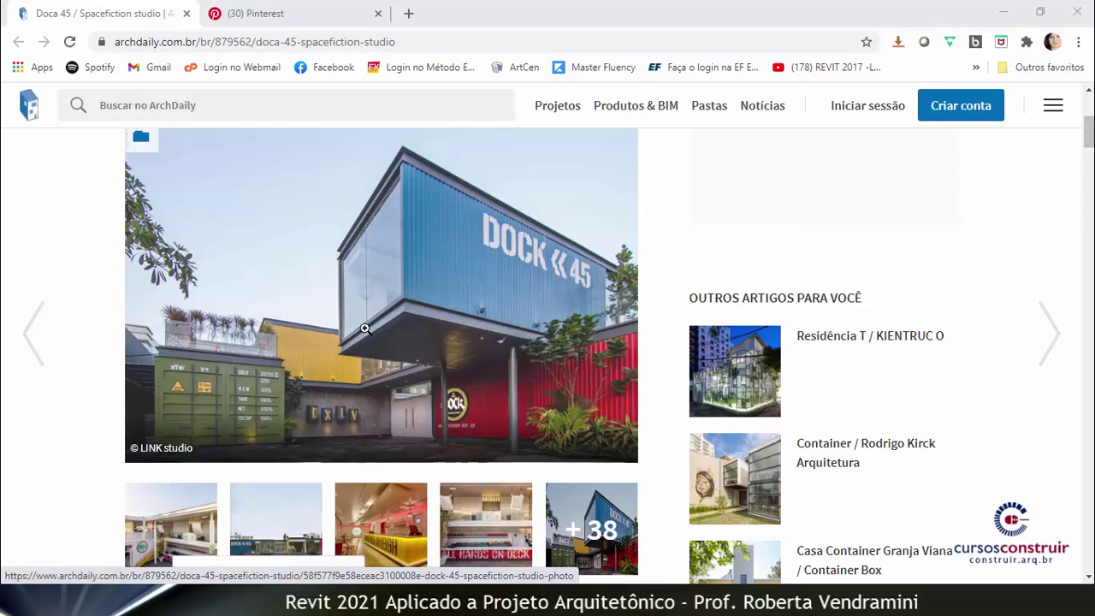
scroll(383, 308, "down", 2)
left_click_drag(1088, 144, 1089, 363)
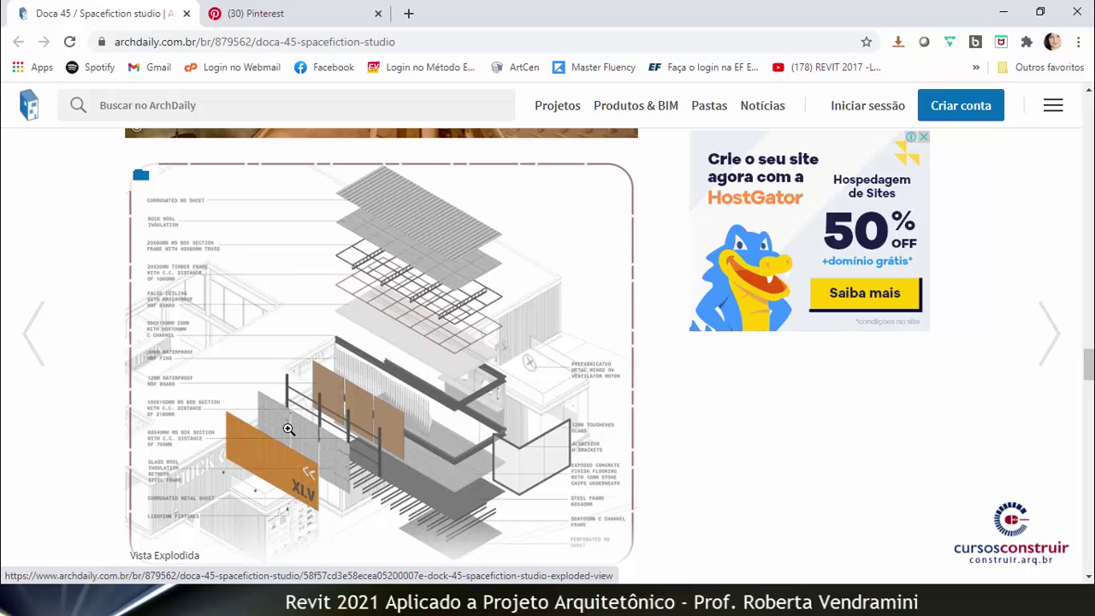
left_click(264, 17)
- Scroll over the Cornetta Arquitetura pin's exploded axonometric of a prefabricated house
scroll(452, 237, "down", 1)
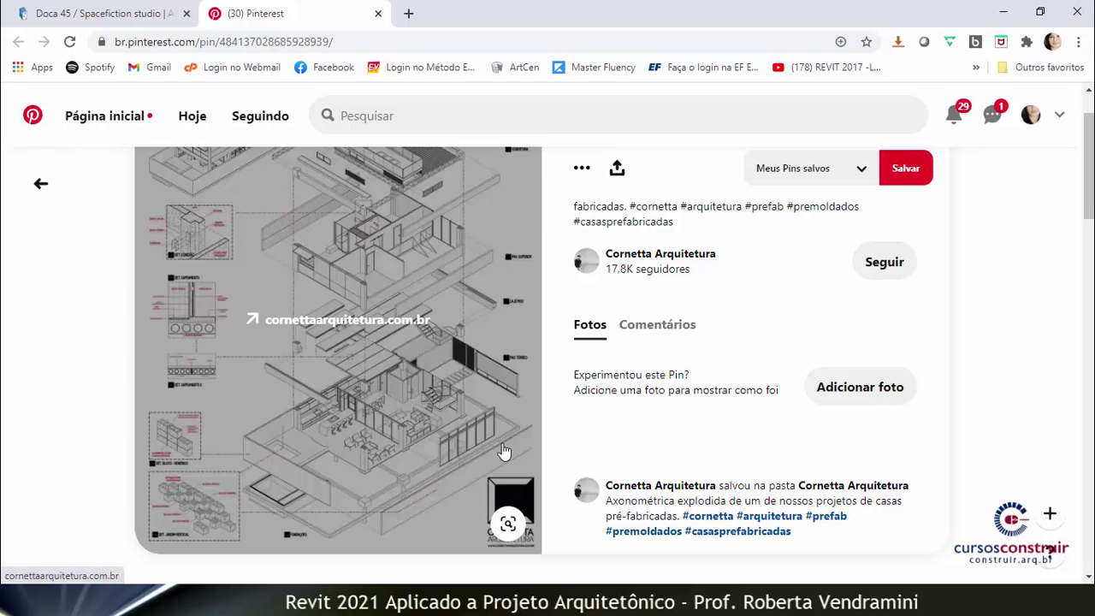
mouse_move(483, 314)
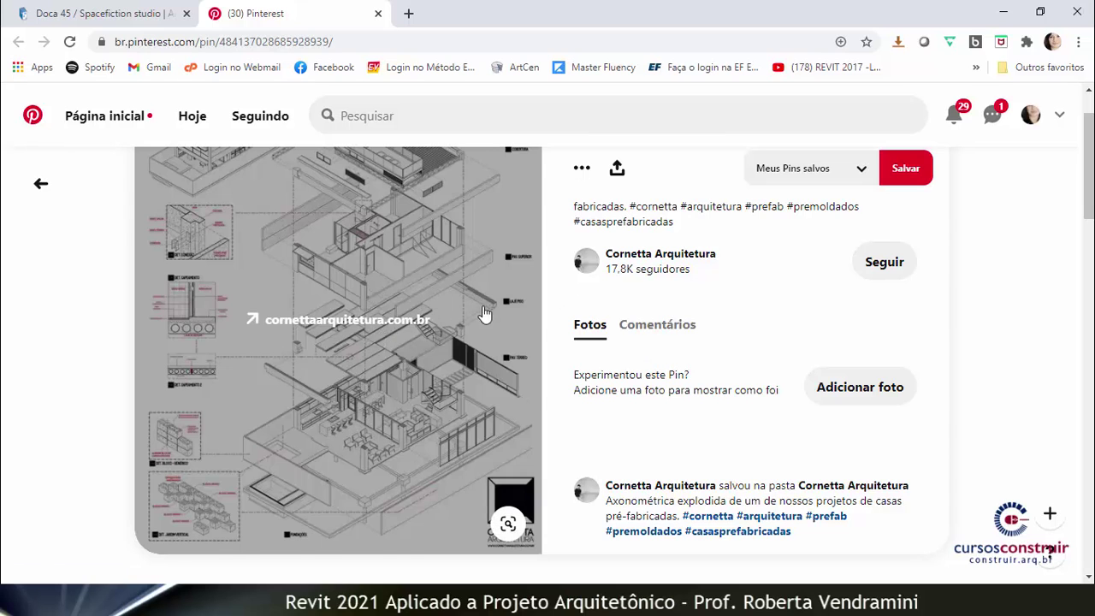
scroll(531, 278, "up", 1)
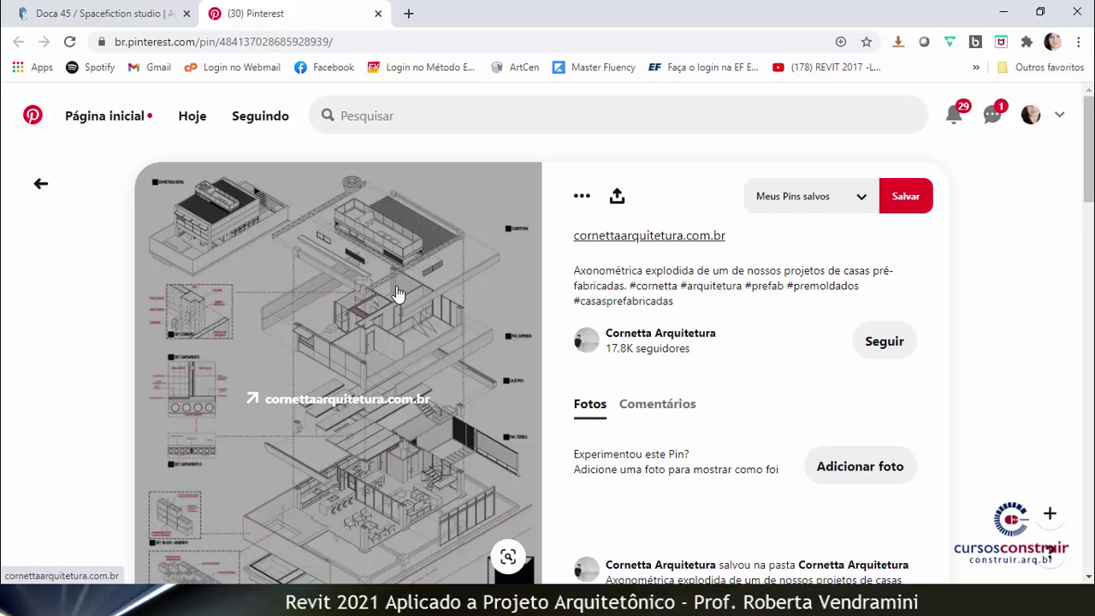
scroll(397, 295, "down", 1)
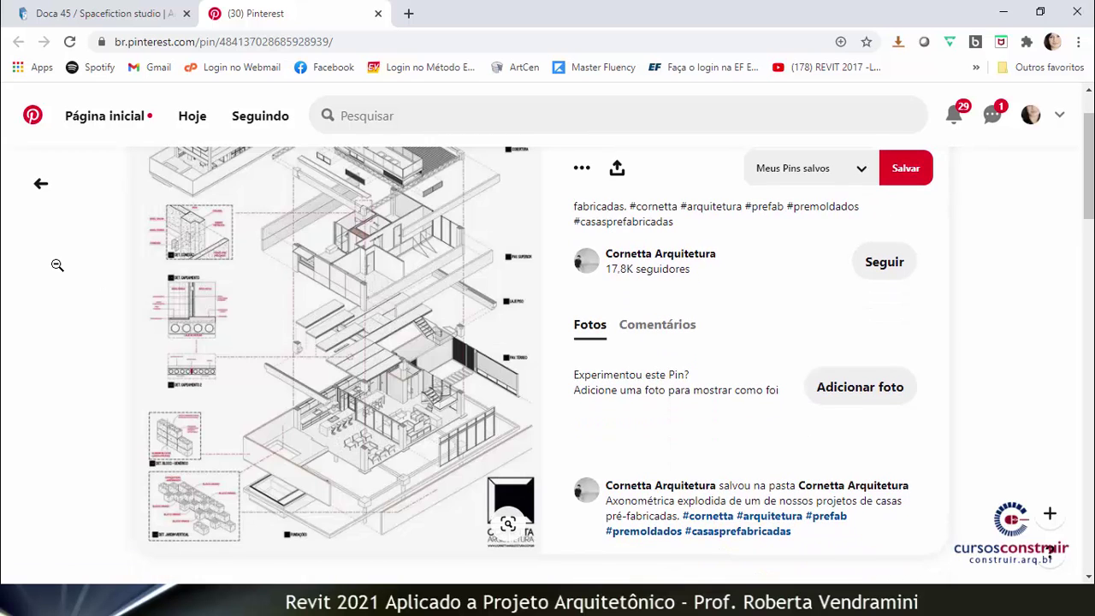
scroll(57, 265, "up", 1)
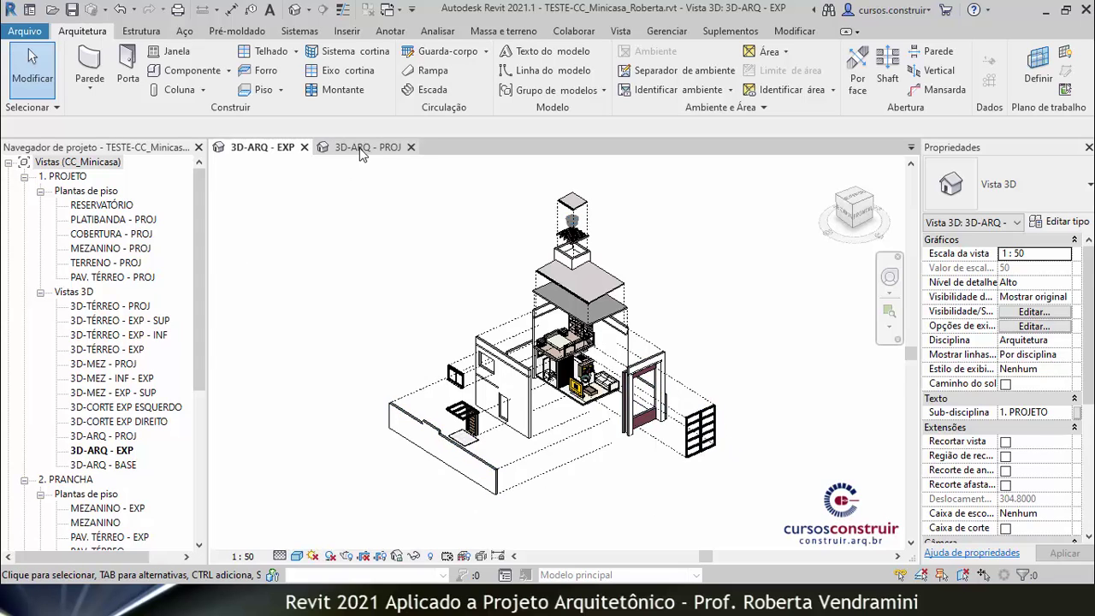
- Duplicate the 3D-ARQ - PROJ view
left_click(364, 150)
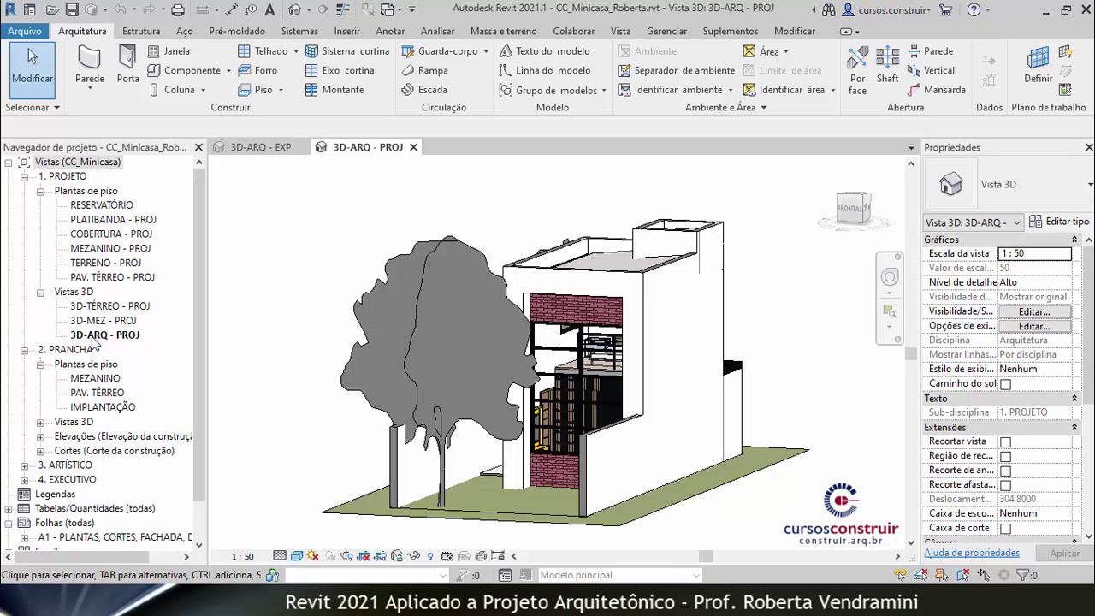
left_click(117, 338)
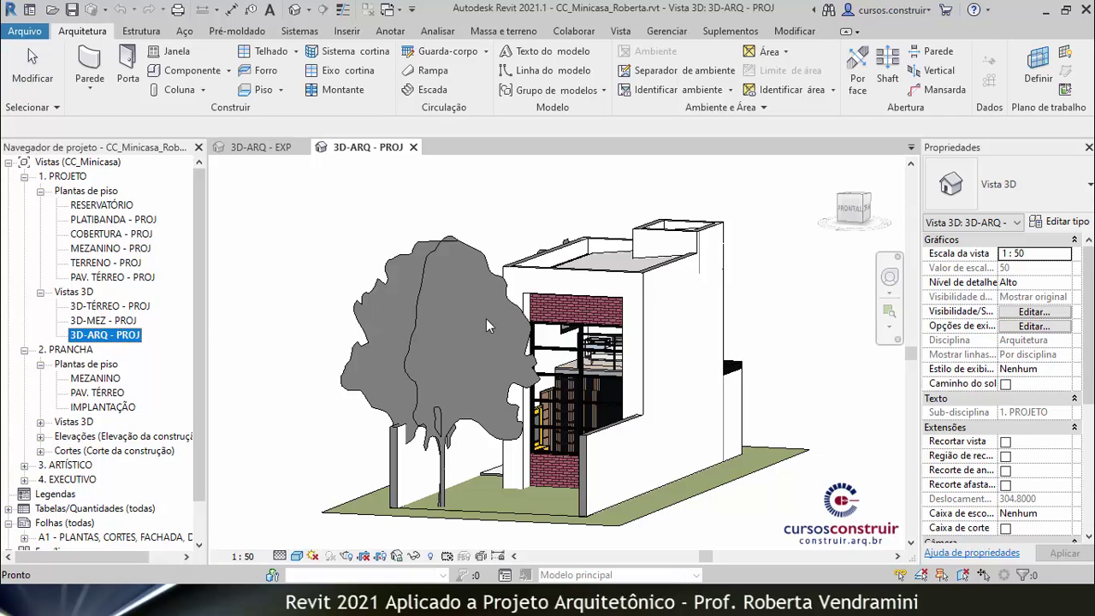
right_click(126, 341)
mouse_move(179, 343)
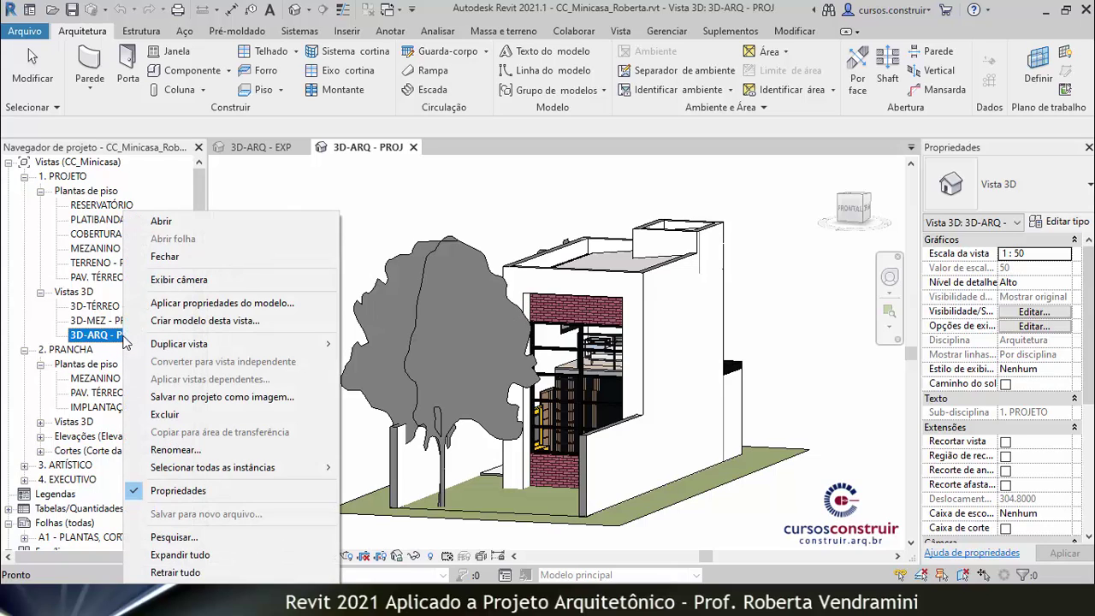
left_click(377, 345)
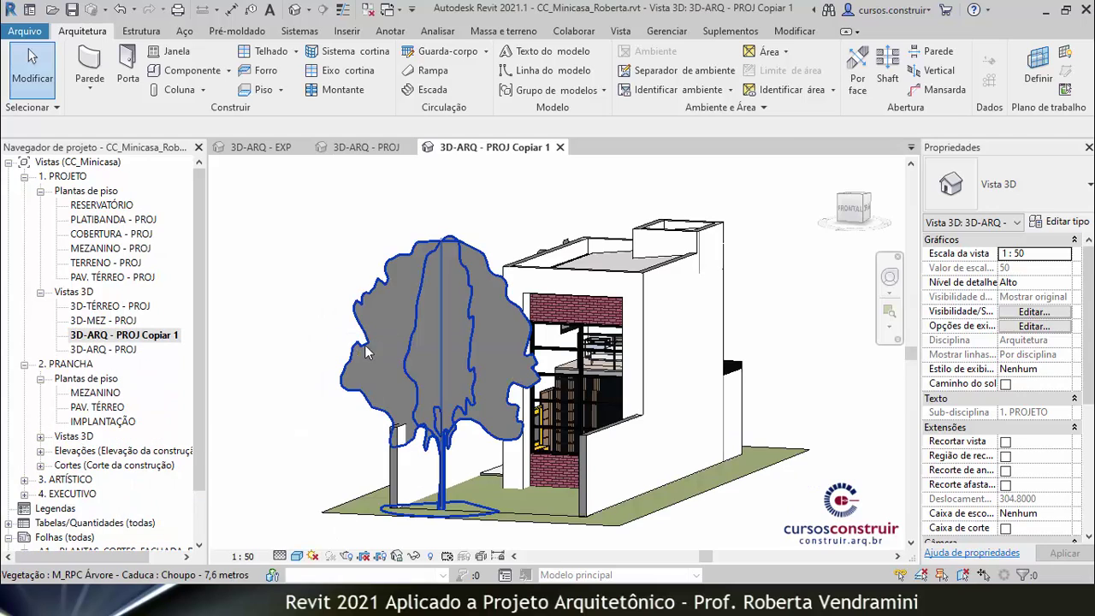
- Rename the copy from '3D-ARQ - PROJ Copiar 1' to 'EXP - 3D-ARQ BASE'
right_click(143, 340)
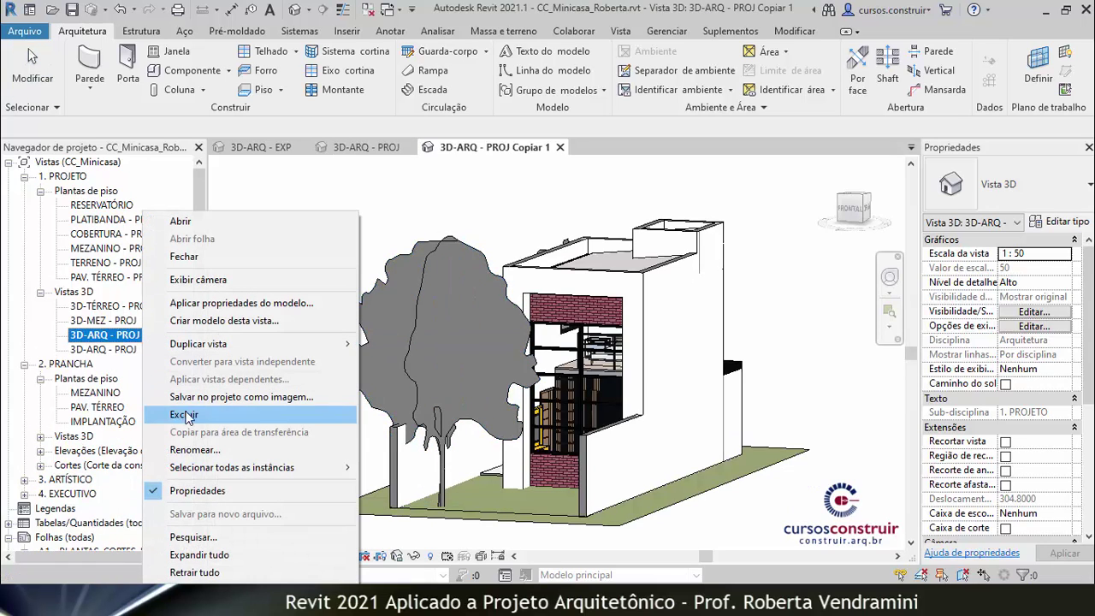
left_click(195, 449)
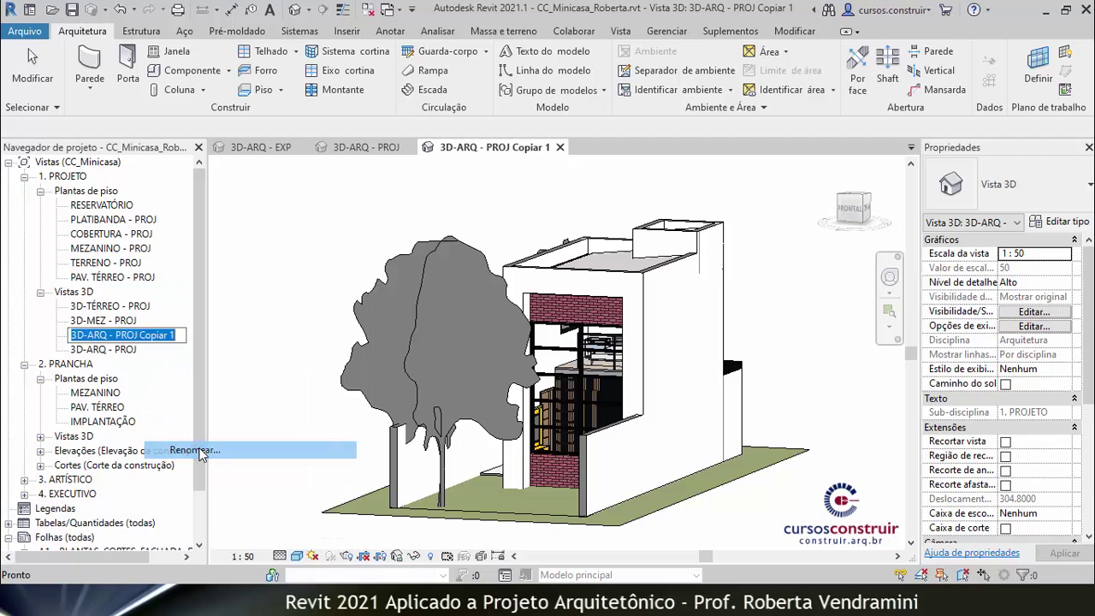
left_click(121, 336)
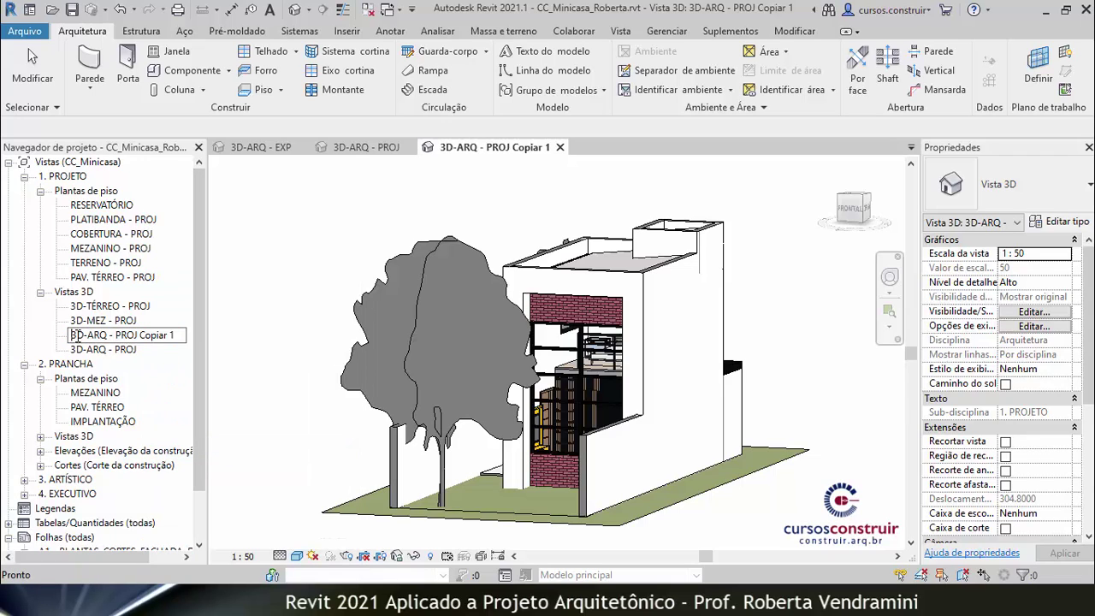
type("ex")
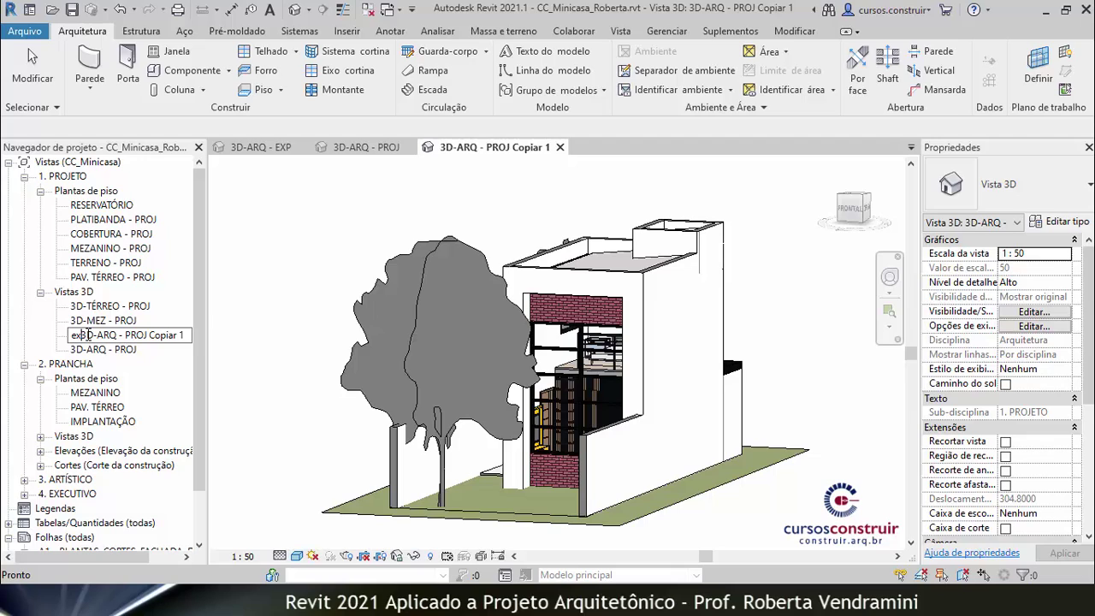
key("BackSpace")
key("BackSpace")
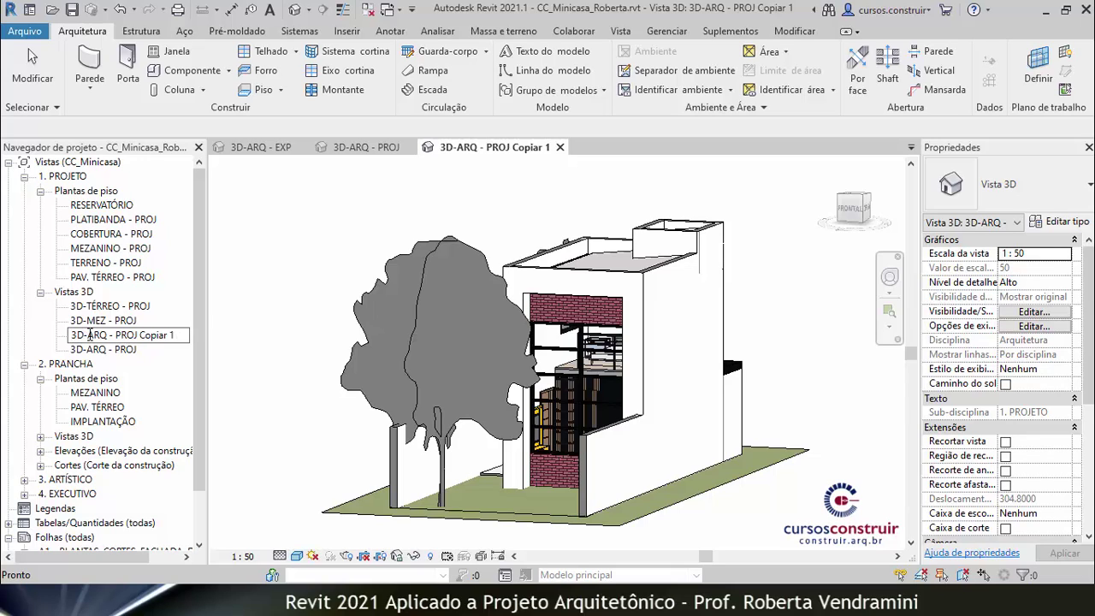
type("EXP -")
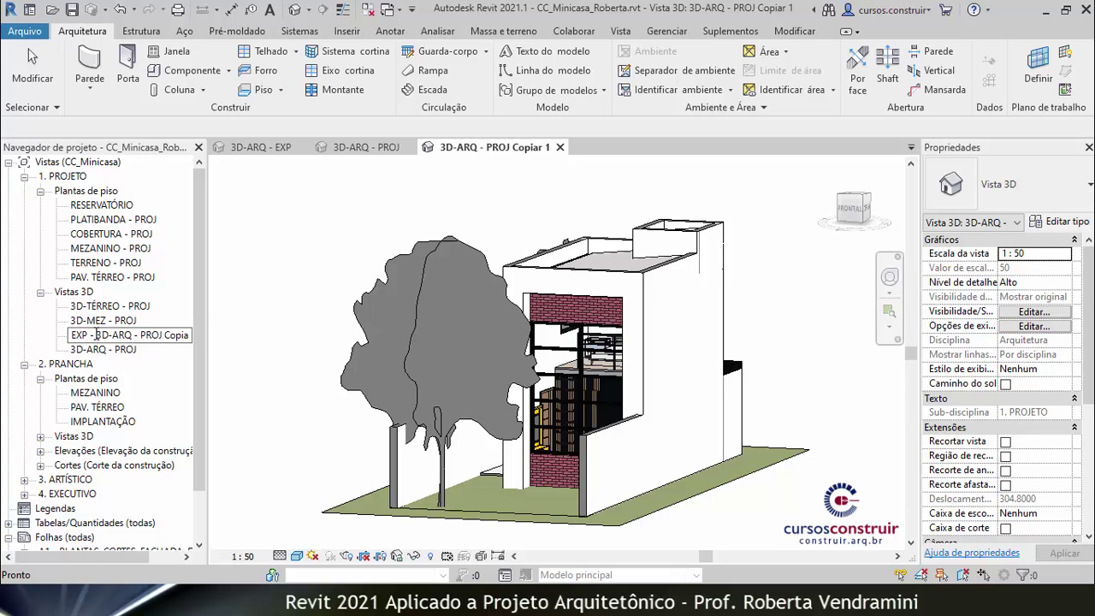
left_click_drag(136, 338, 199, 341)
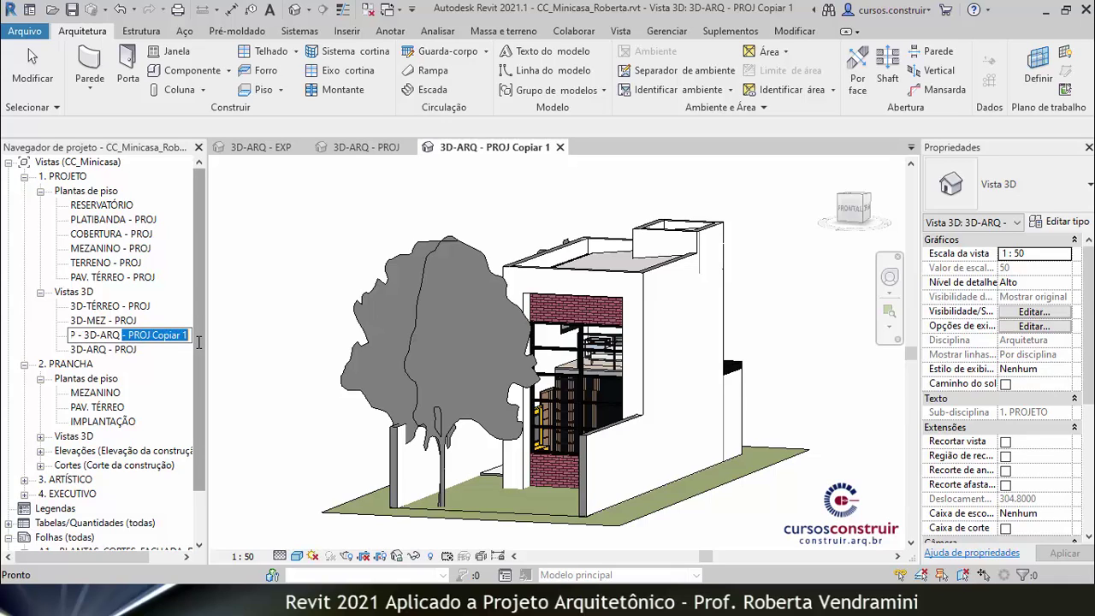
type("BASE")
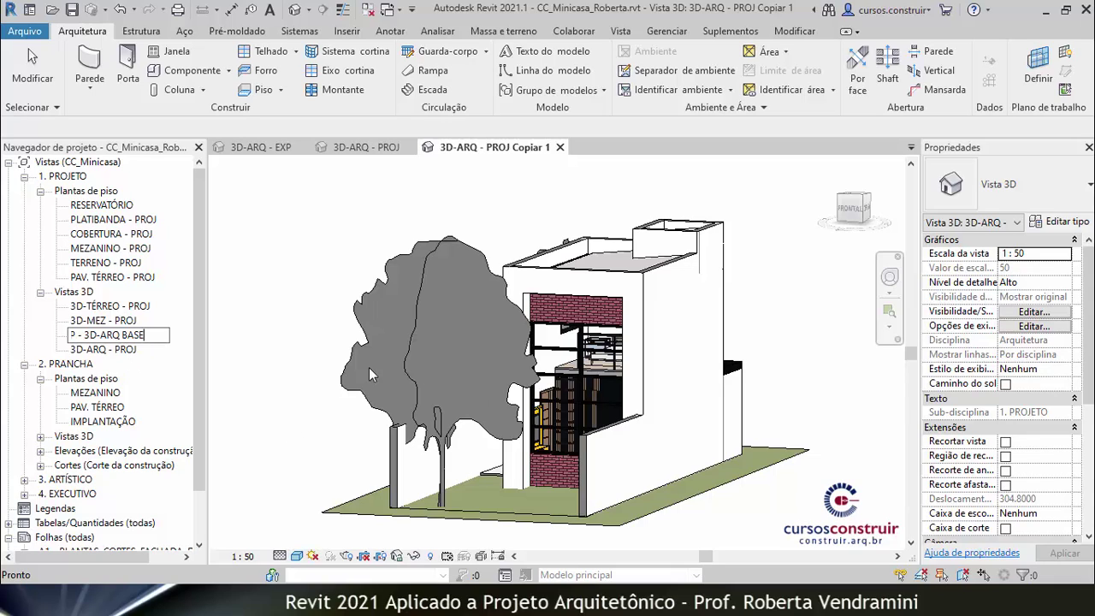
- Confirm the name EXP - 3D-ARQ BASE and set its view template to <Nenhum>
key("Return")
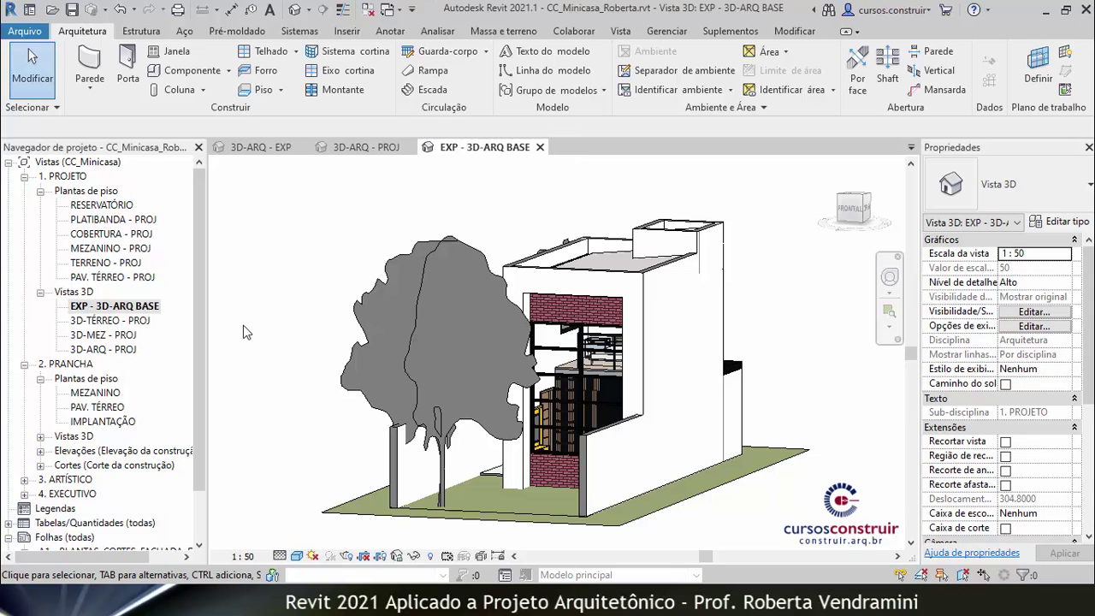
left_click(152, 308)
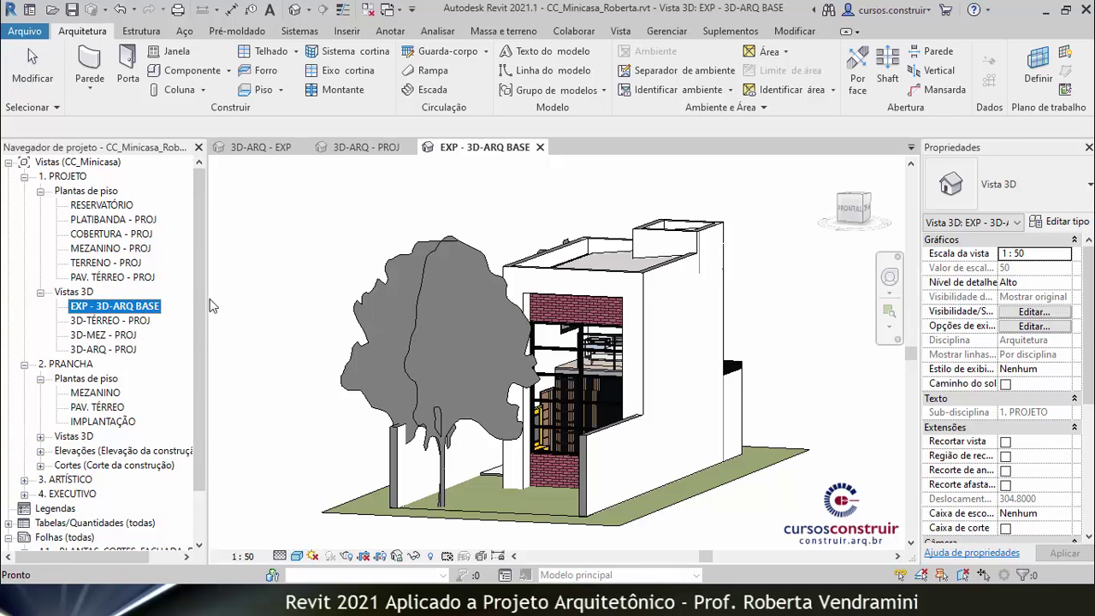
left_click_drag(1082, 306, 1091, 427)
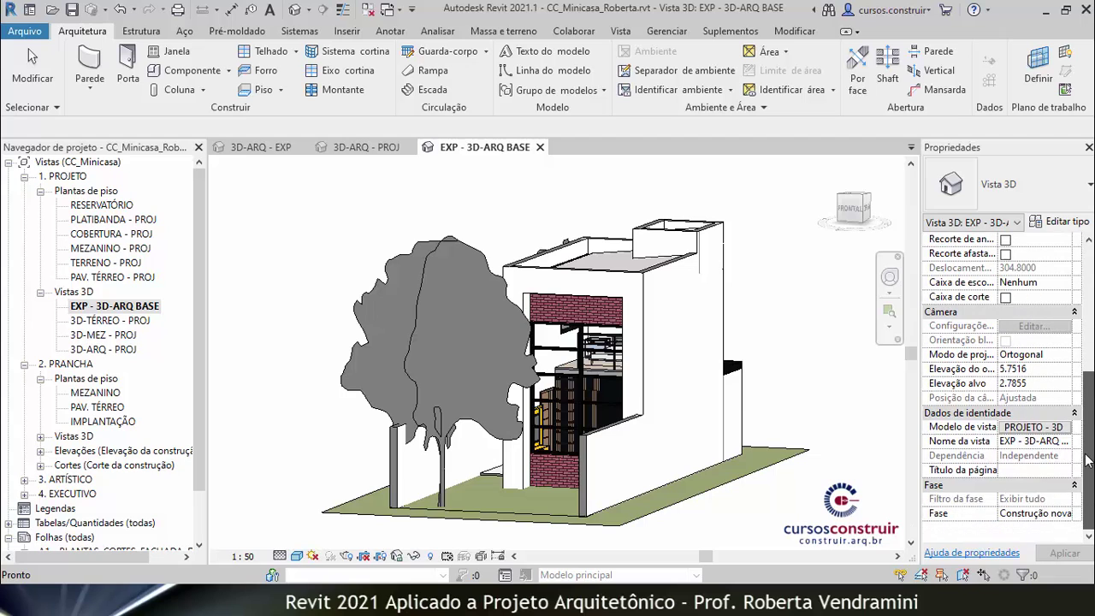
left_click(1033, 428)
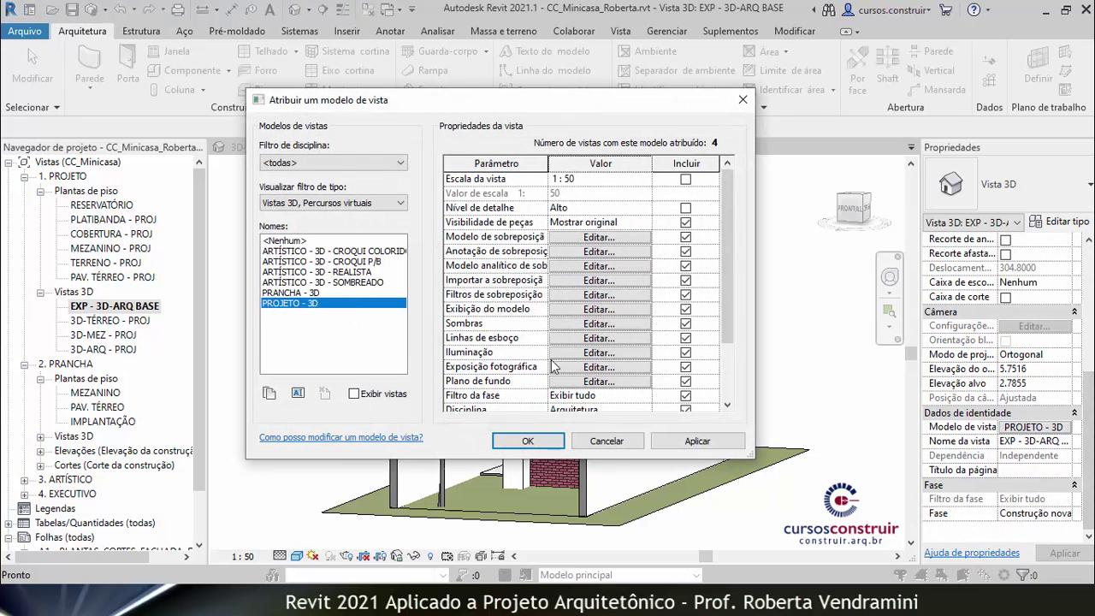
left_click(293, 242)
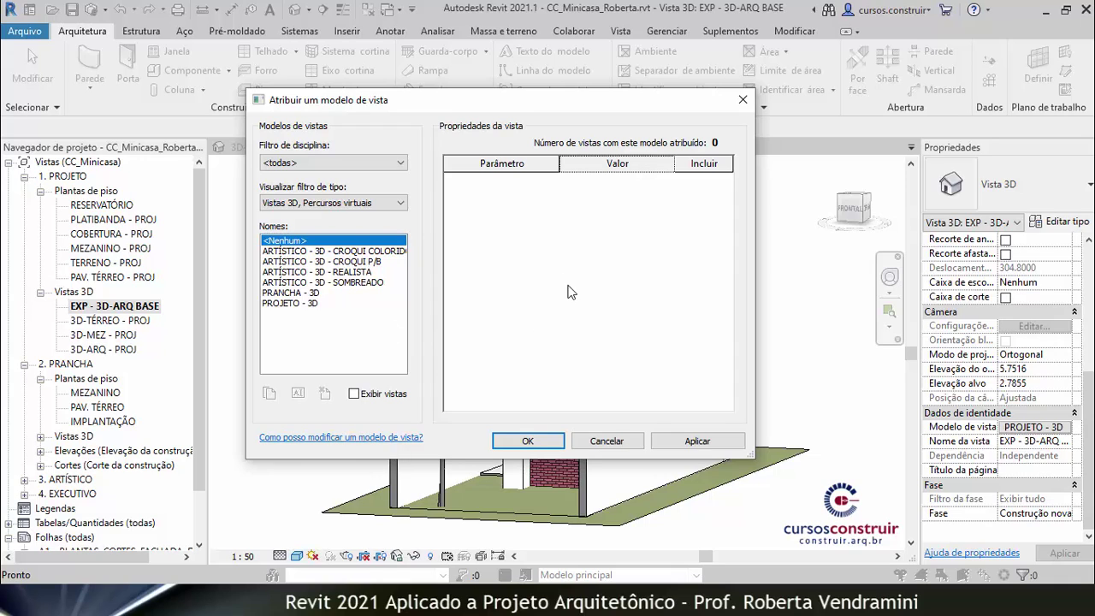
left_click(694, 442)
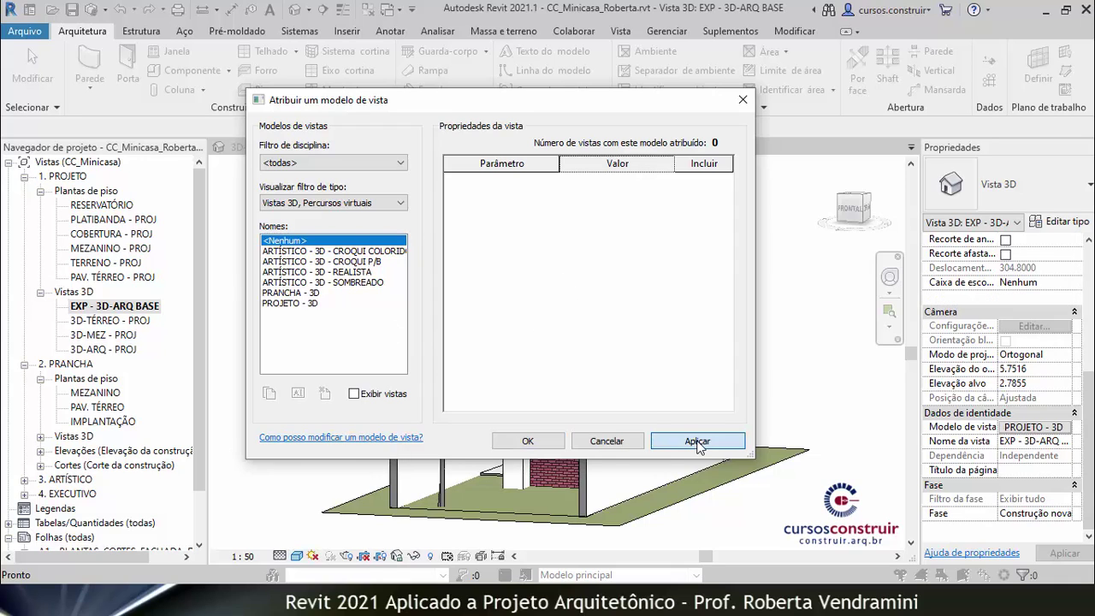
left_click(526, 442)
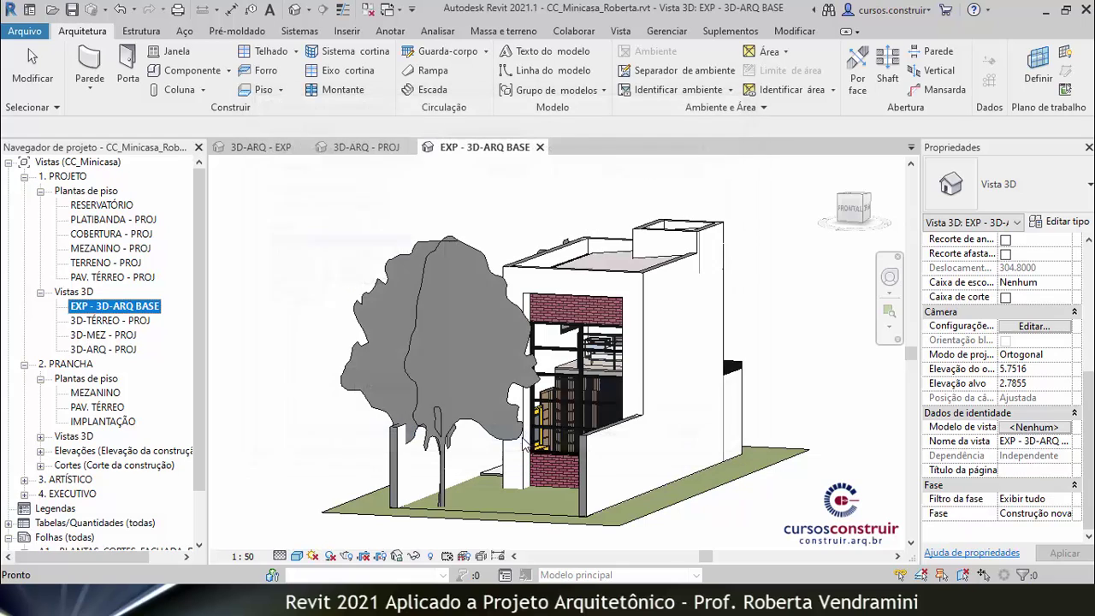
left_click(780, 302)
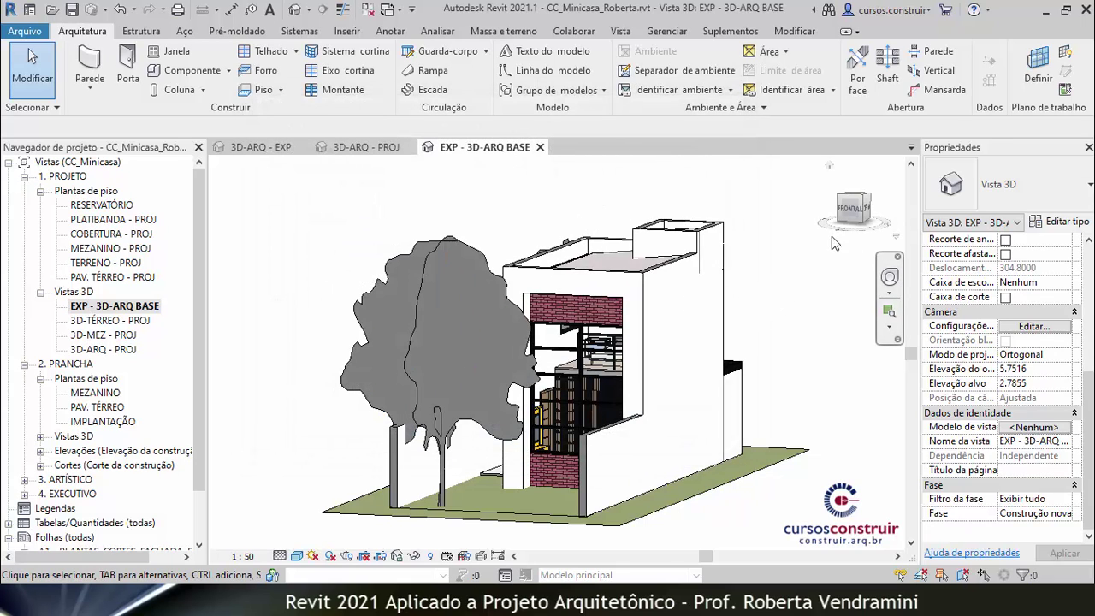
- Turn the model to an isometric corner and hide the whole tree category in the view
left_click(864, 201)
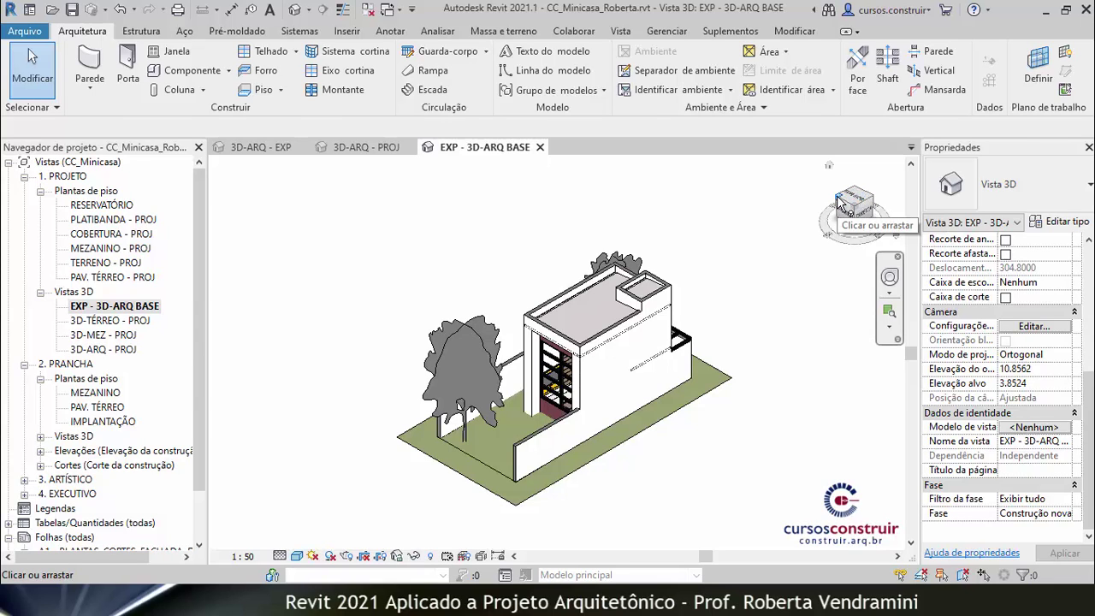
left_click(840, 203)
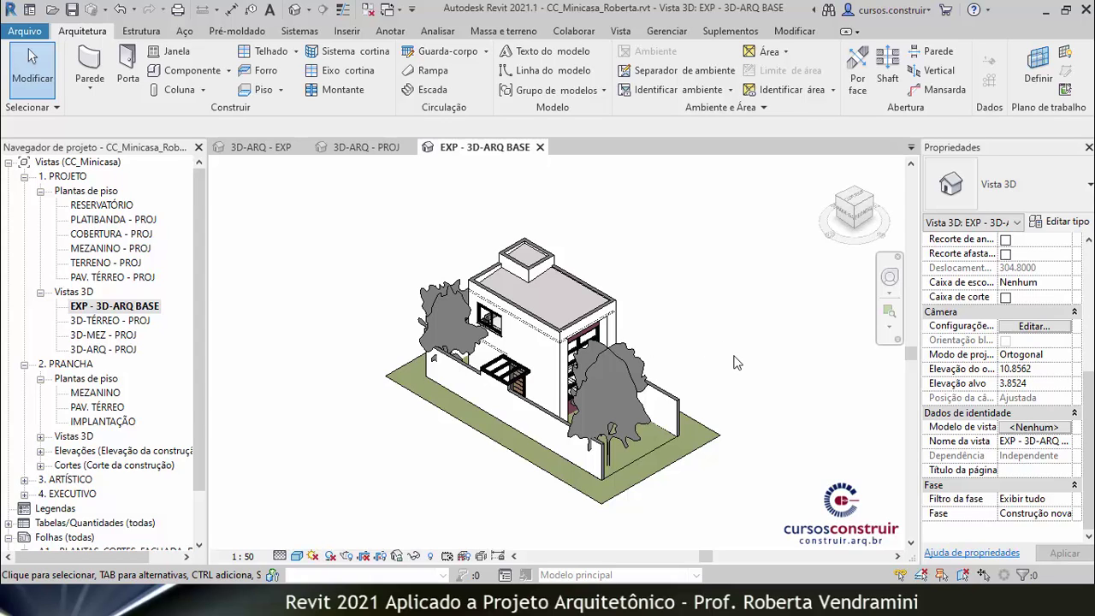
left_click(612, 366)
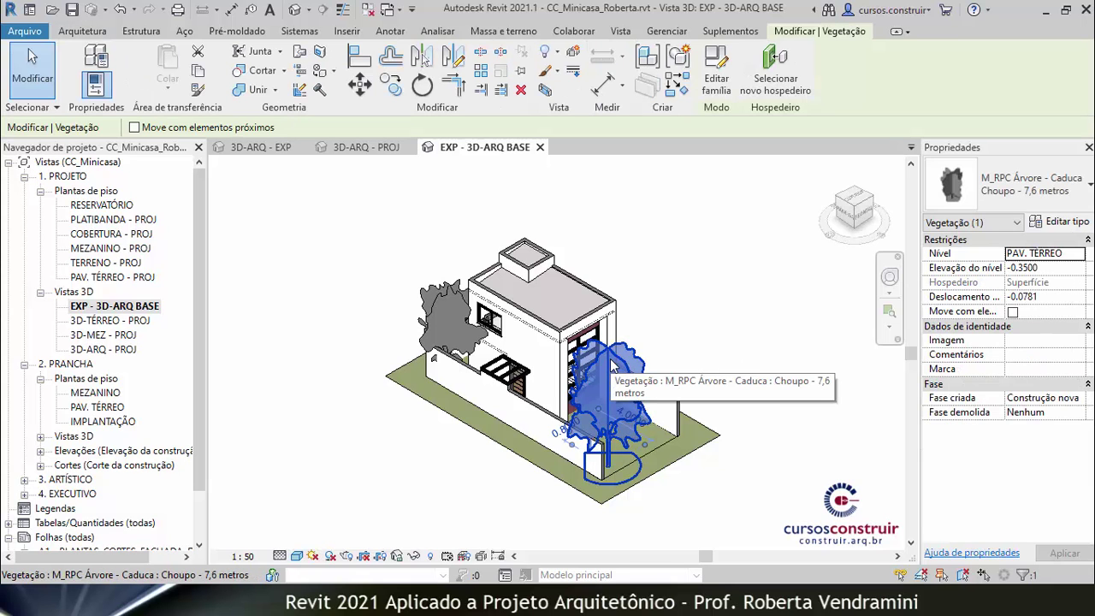
right_click(613, 366)
mouse_move(671, 262)
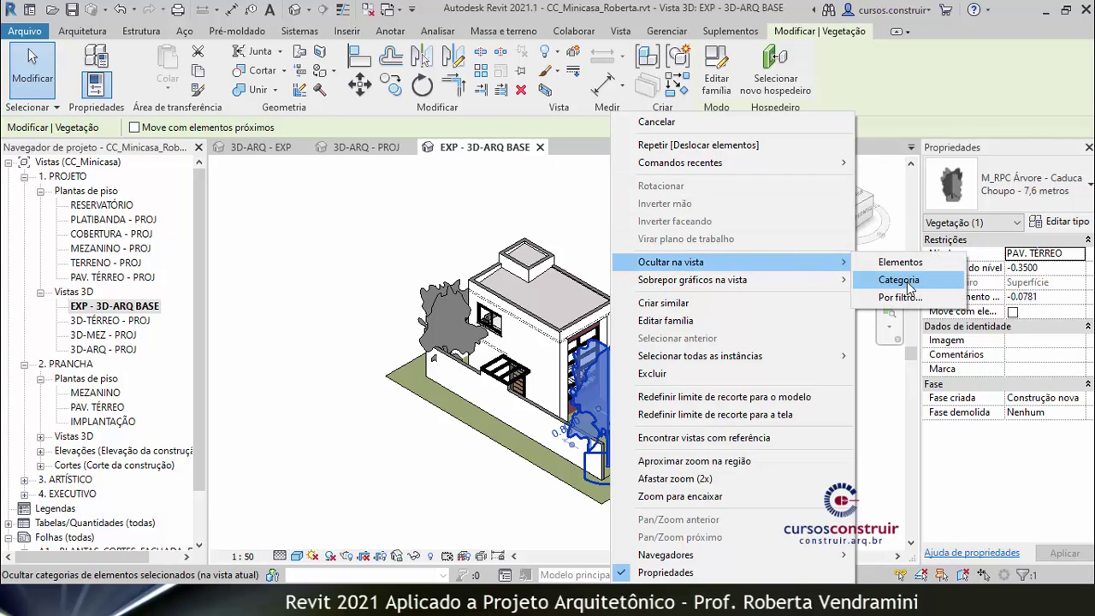
left_click(908, 288)
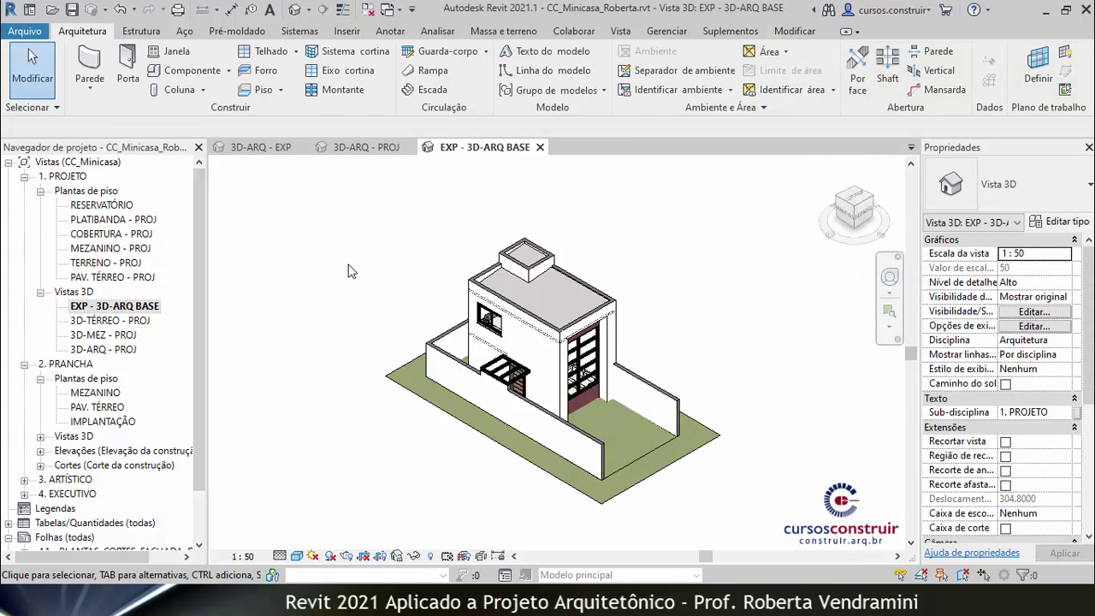
- Save the current orientation and lock the 3D view
scroll(377, 318, "up", 1)
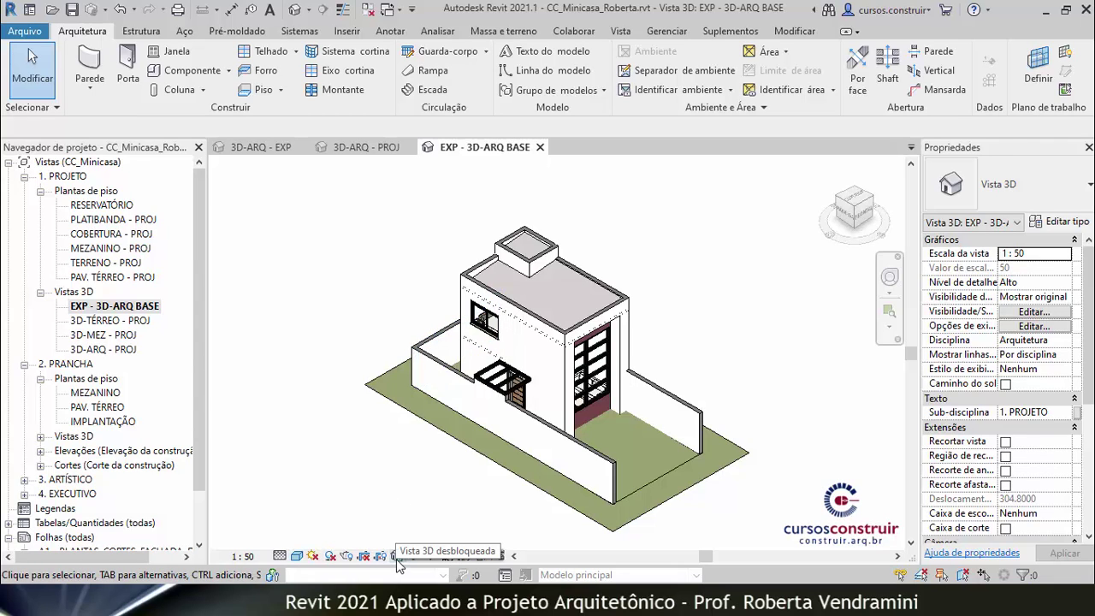
left_click(397, 556)
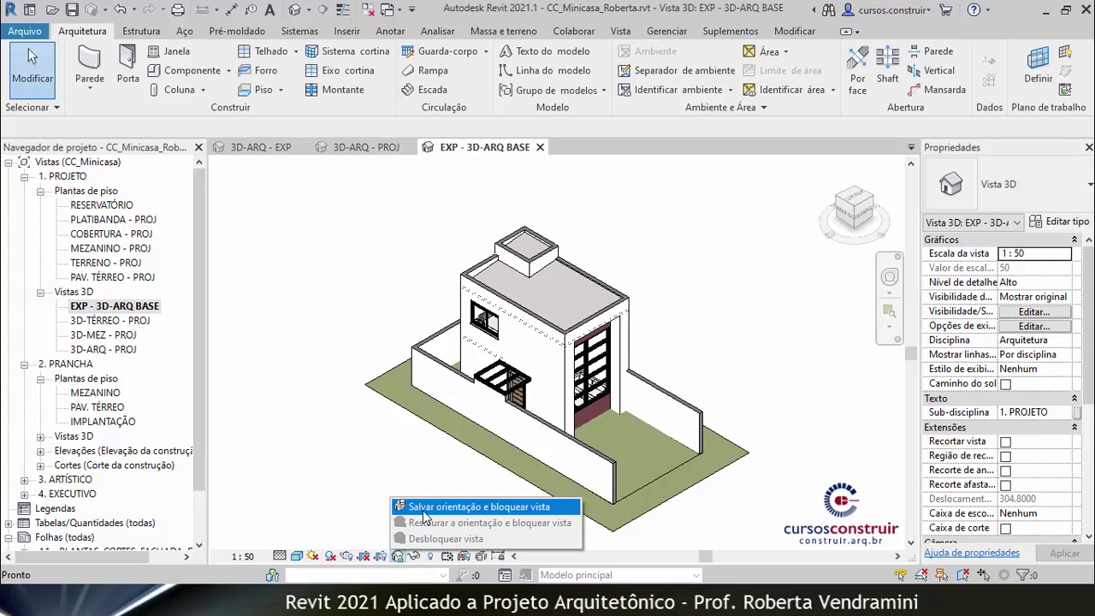
left_click(423, 513)
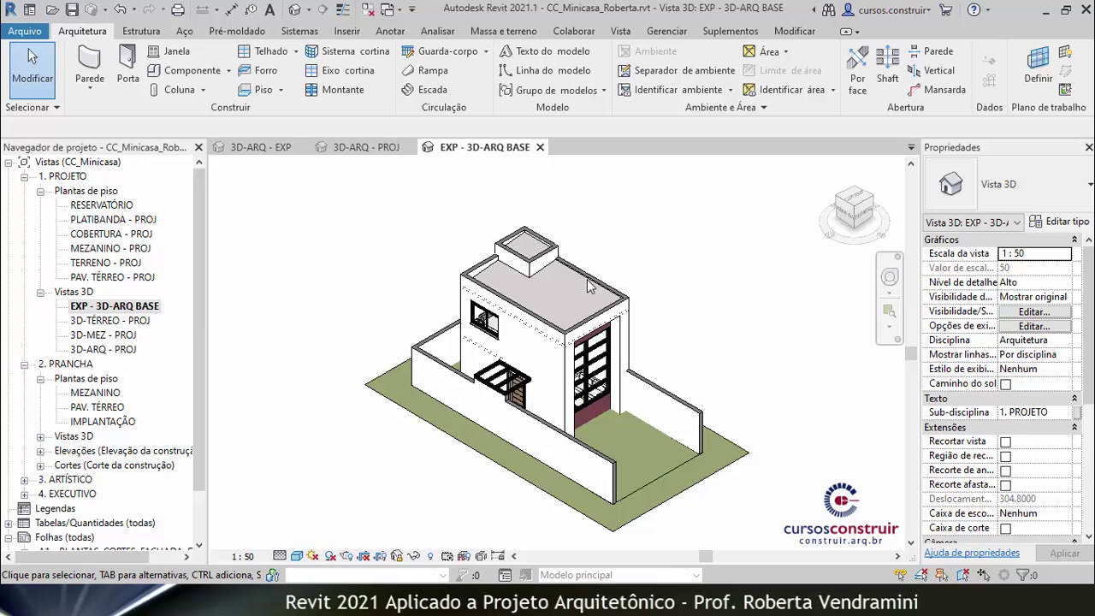
middle_click_drag(667, 336, 585, 345, "shift")
left_click(153, 310)
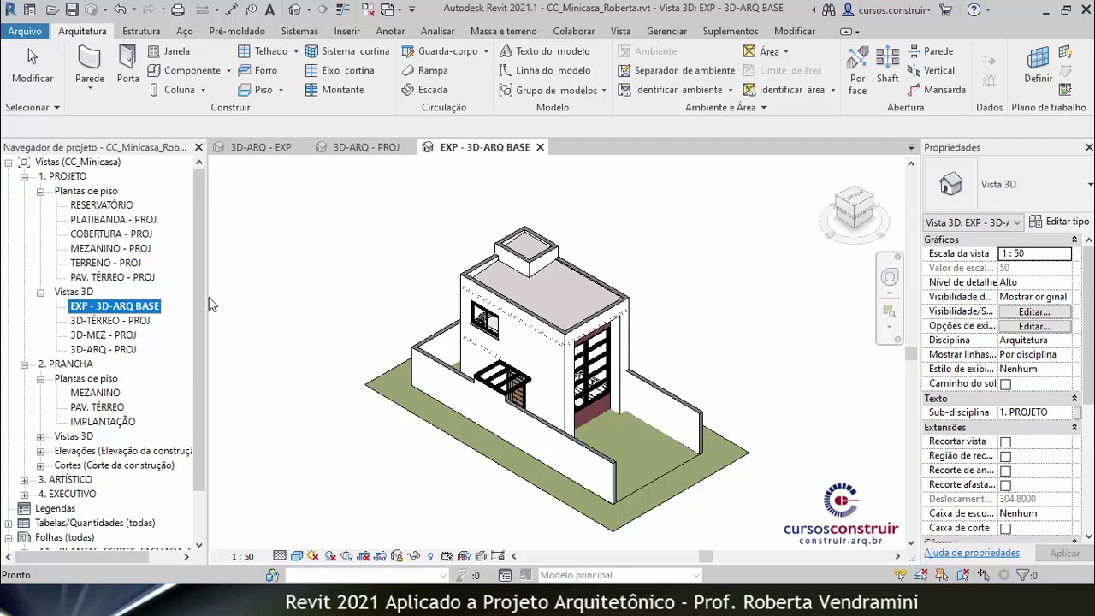
- Duplicate the EXP - 3D-ARQ BASE view
right_click(139, 308)
mouse_move(193, 344)
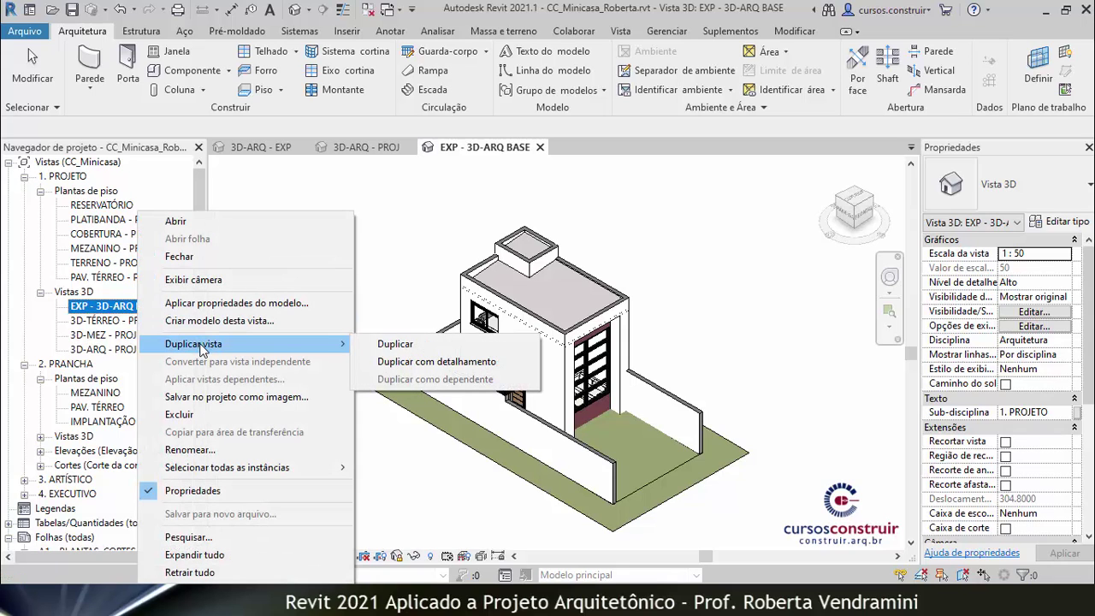
left_click(404, 344)
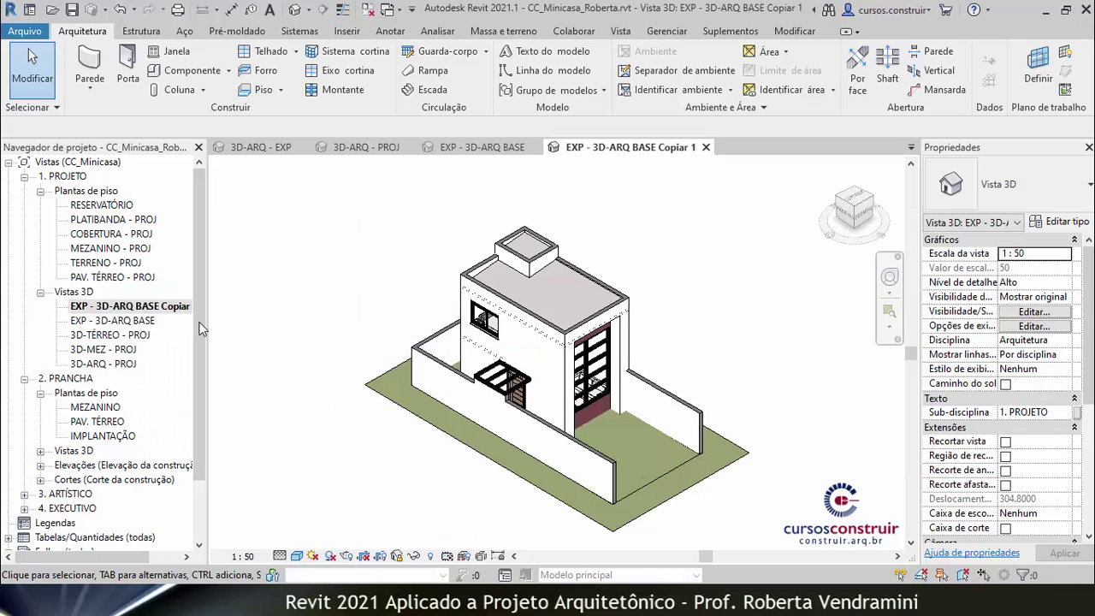
left_click(154, 306)
- Rename the copy to 'EXP - 3D-ARQ' by deleting 'BASE Copiar' from its name
right_click(158, 306)
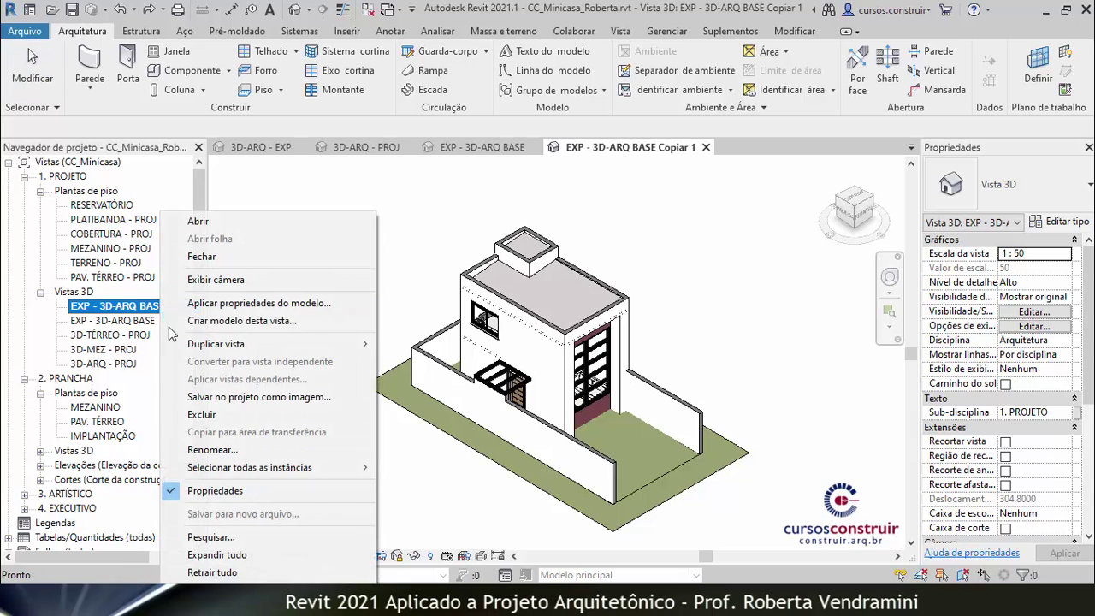
left_click(208, 450)
left_click_drag(133, 306, 190, 306)
key("BackSpace")
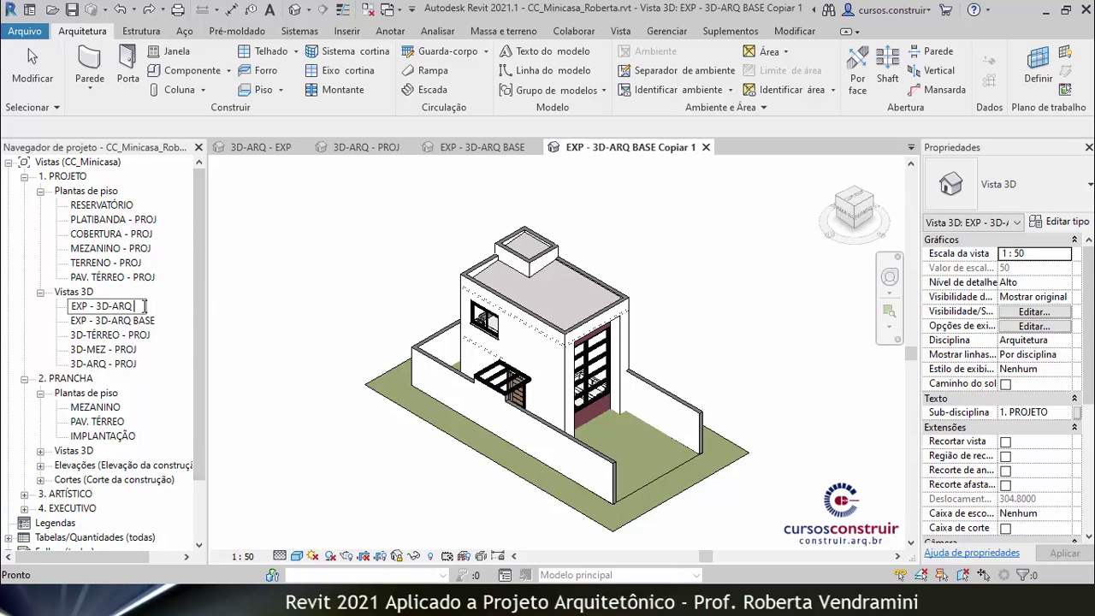
key("Return")
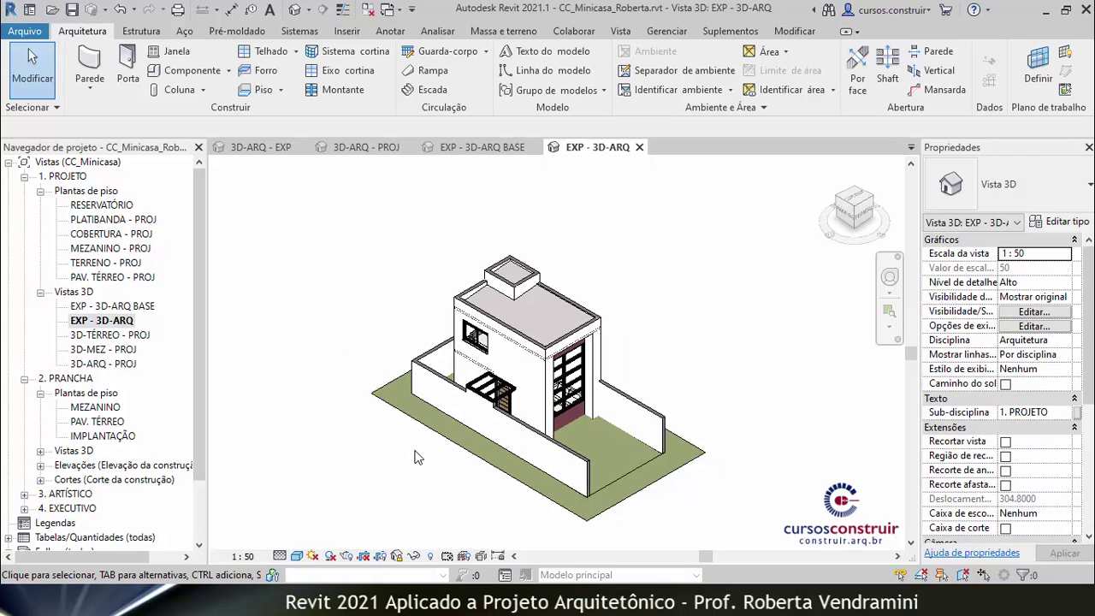
scroll(513, 205, "up", 2)
scroll(513, 205, "up", 2)
scroll(539, 248, "down", 1)
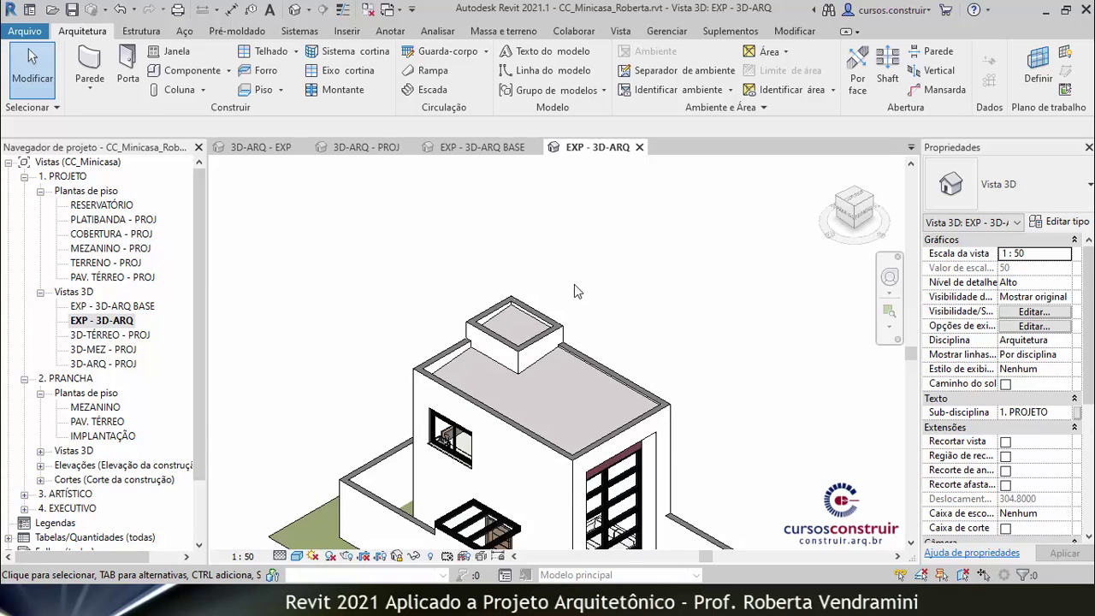
scroll(575, 291, "up", 1)
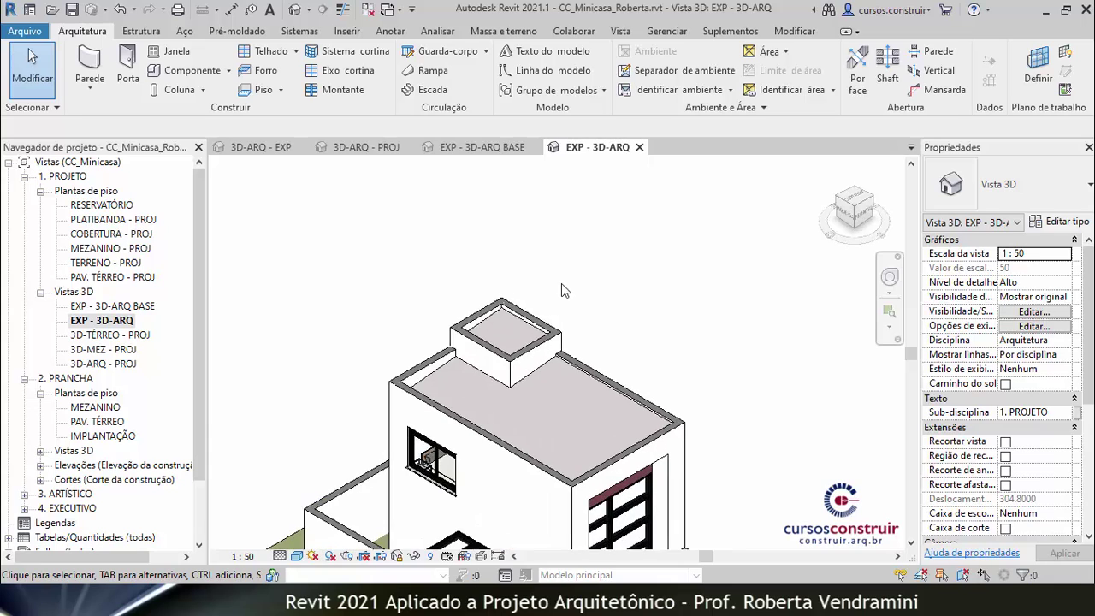
- Make the small roof a displaced element and drag it out along Y, X and upward
left_click(526, 333)
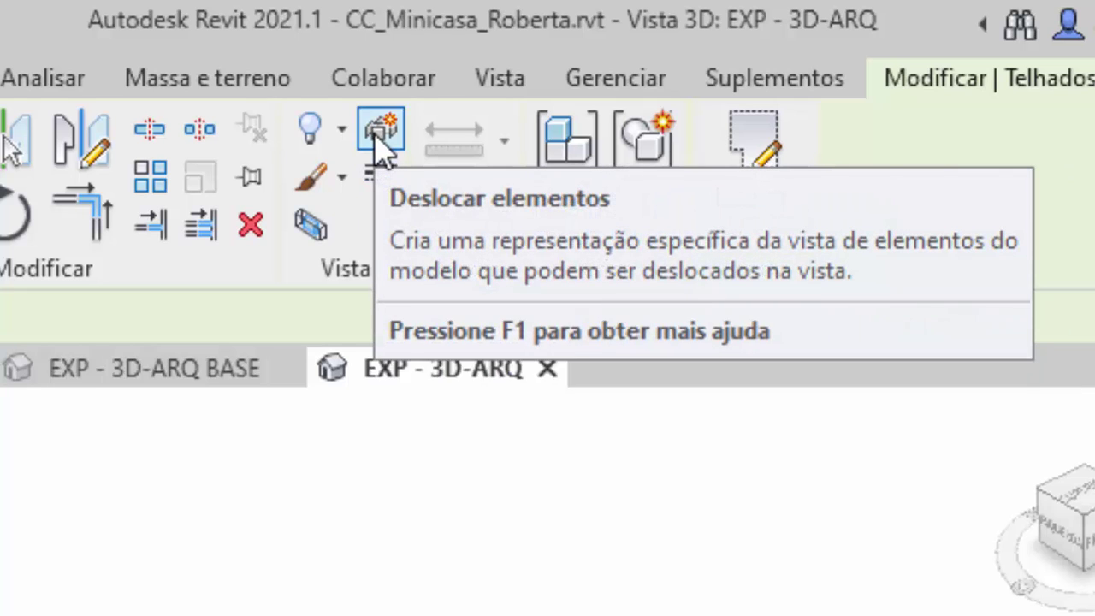
left_click(376, 141)
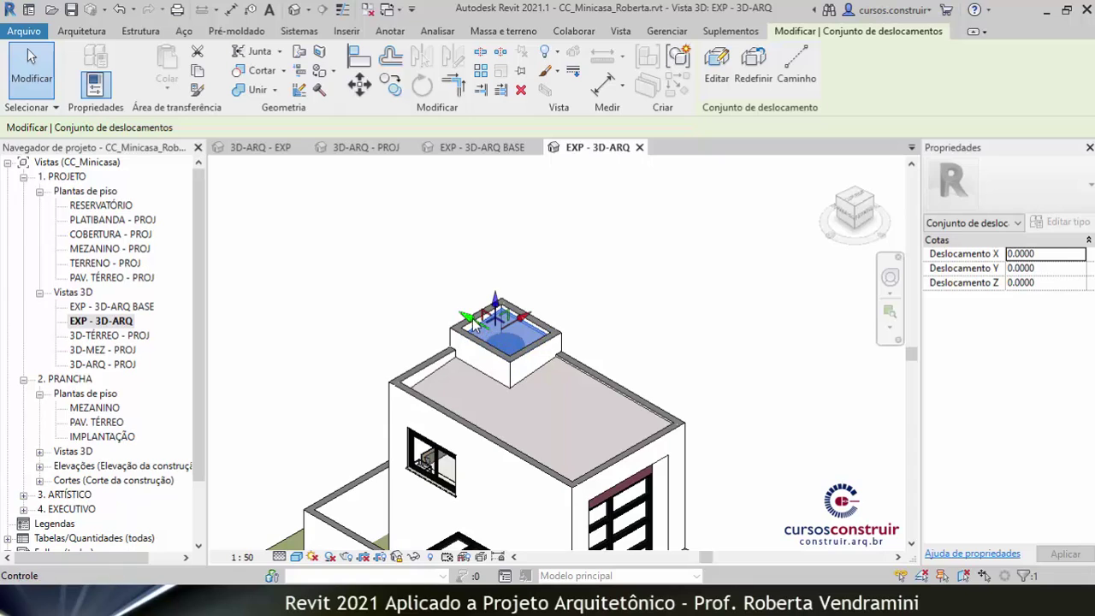
left_click_drag(475, 323, 334, 283)
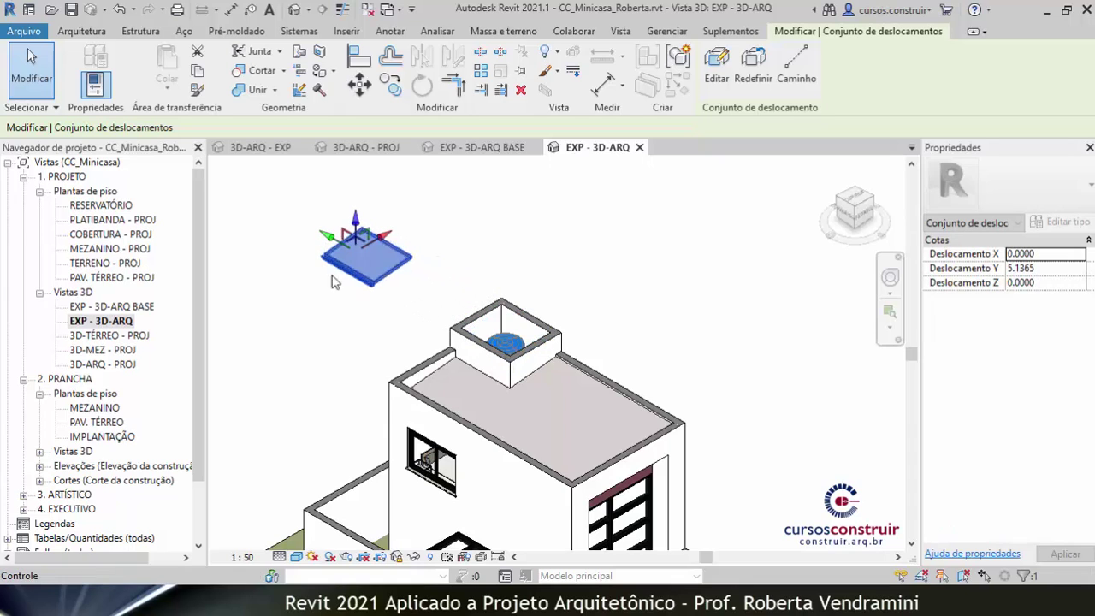
left_click_drag(387, 237, 485, 198)
scroll(436, 384, "down", 2)
scroll(435, 384, "down", 2)
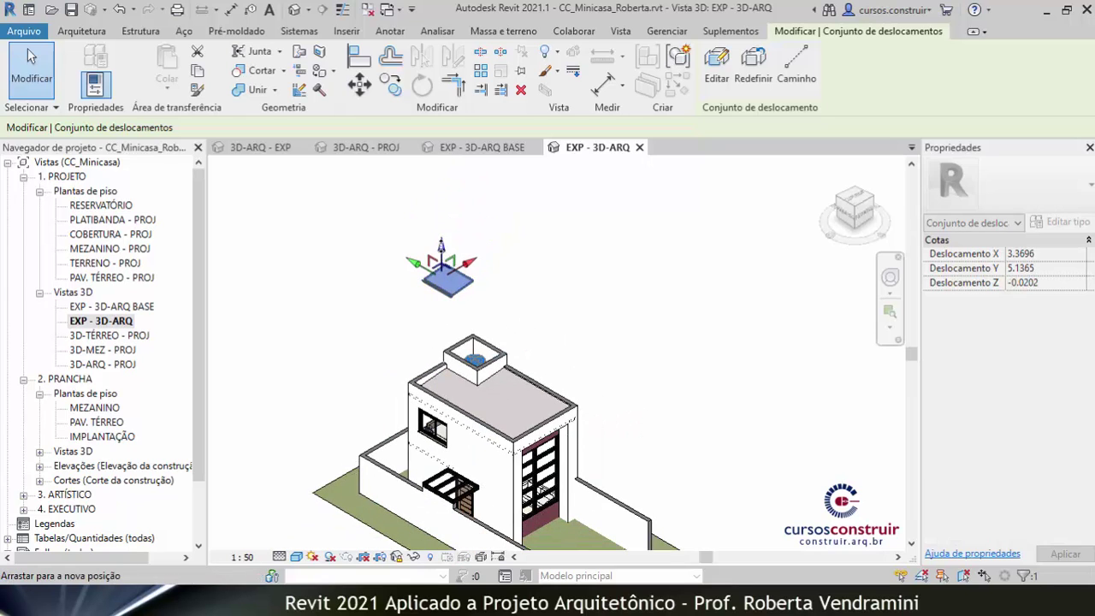
left_click_drag(441, 246, 441, 182)
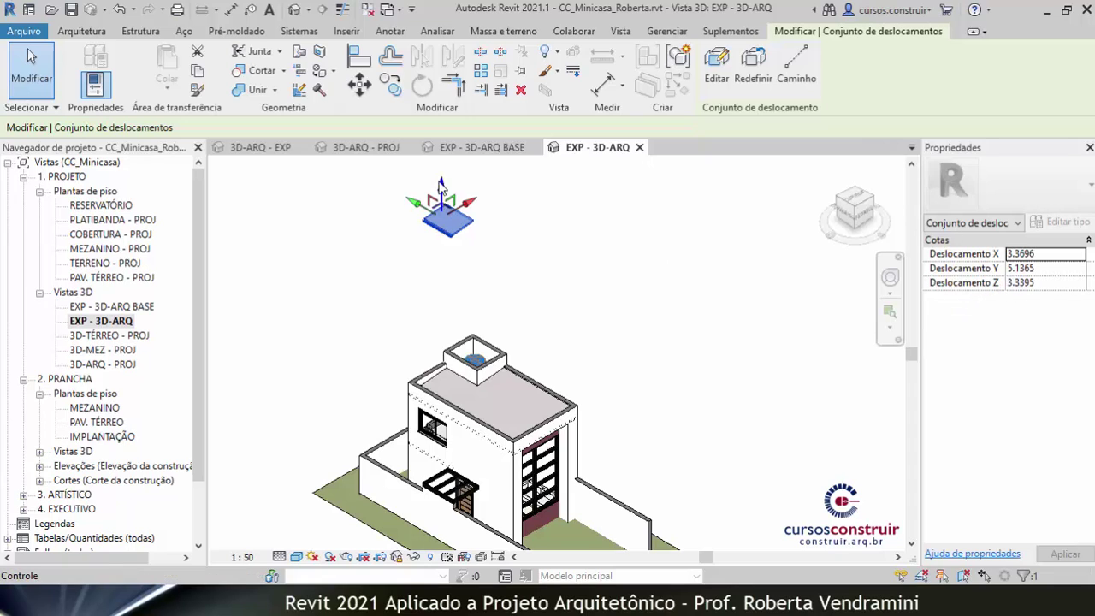
- Set the roof's Z displacement to 6 and shift it further along X
left_click(1019, 292)
left_click_drag(1046, 285, 1005, 285)
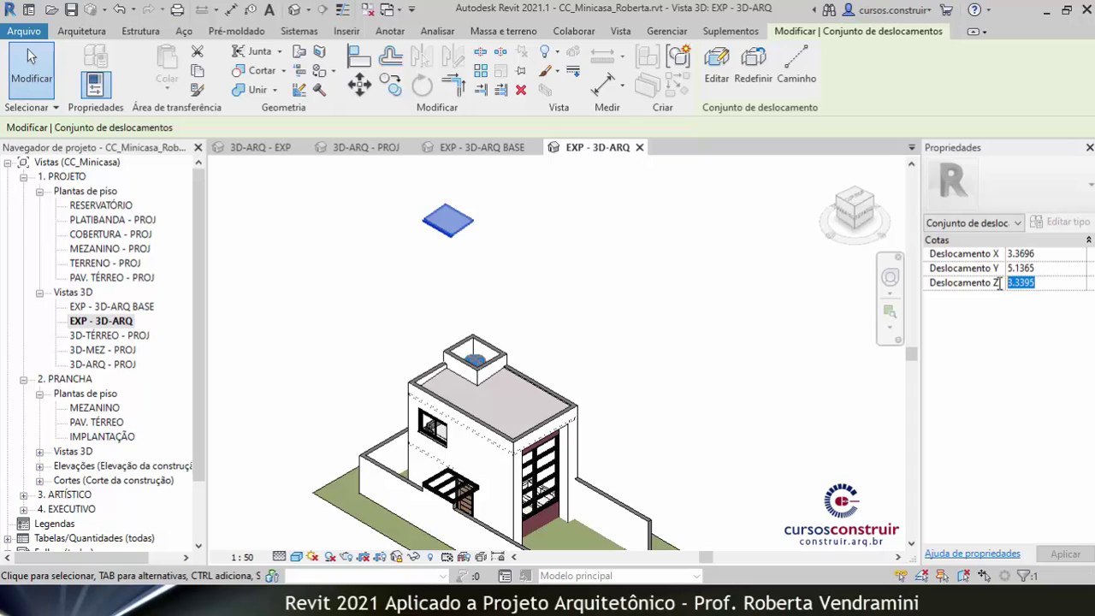
type("6")
left_click(1063, 554)
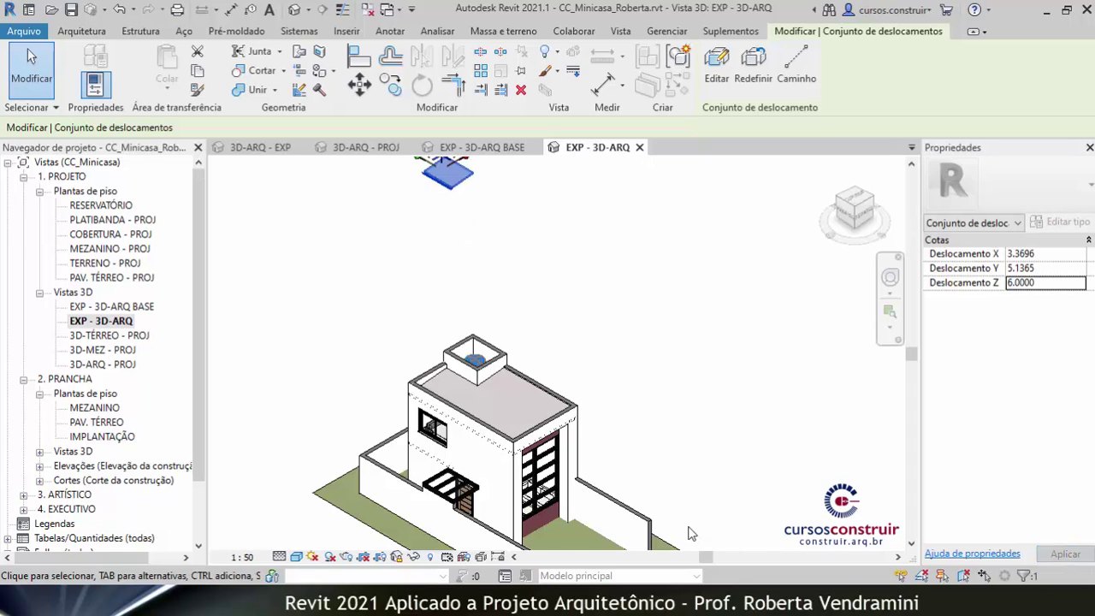
scroll(647, 403, "down", 2)
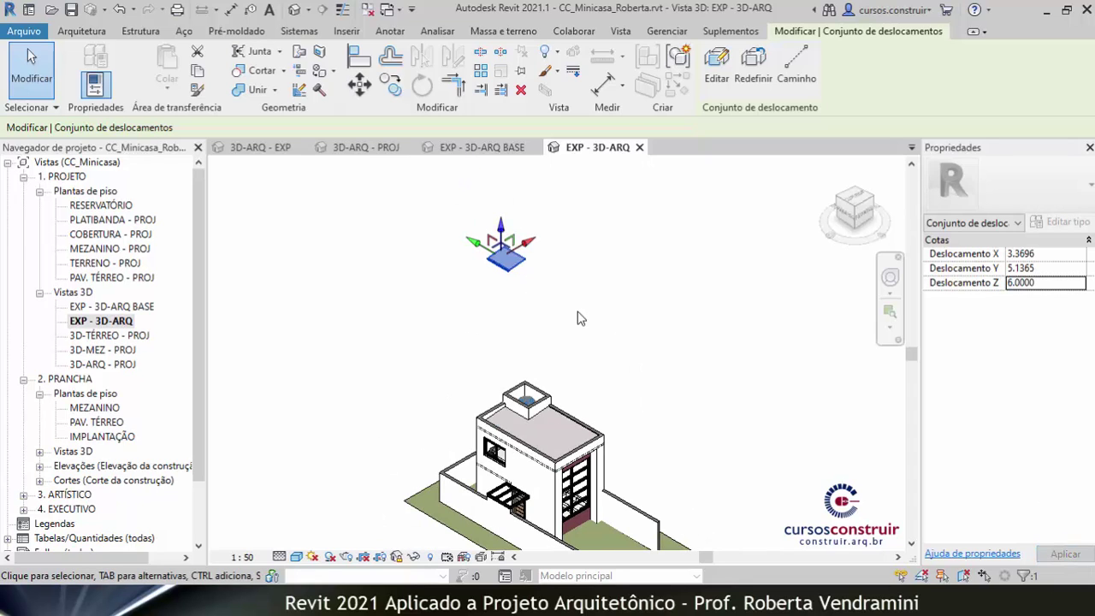
left_click_drag(537, 247, 622, 365)
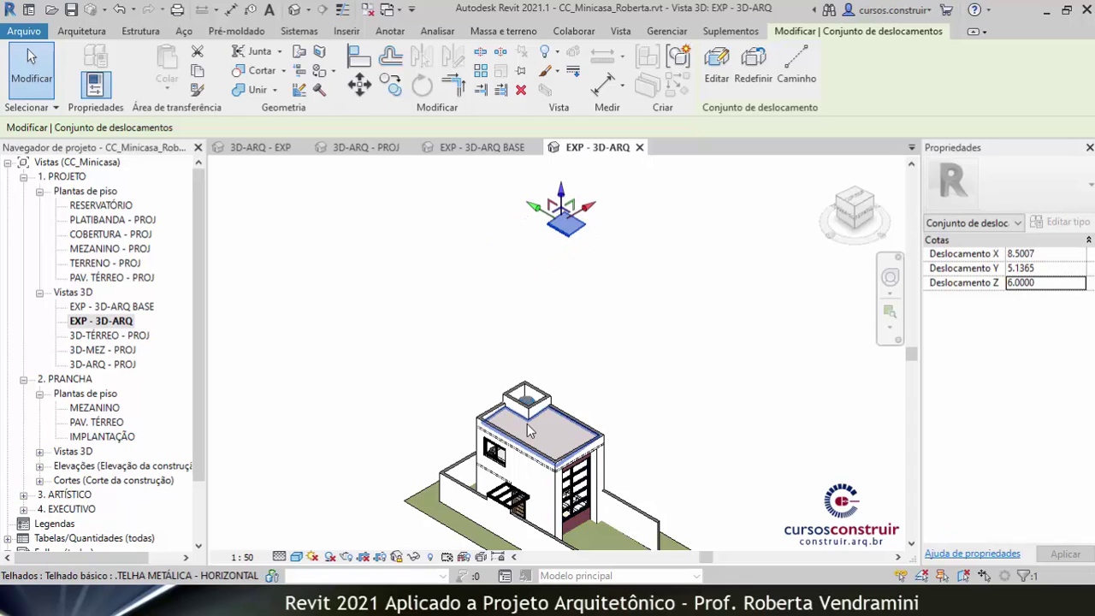
- Reset the roof, displace it again with a Z offset of 6, and nudge it along Y
left_click(753, 64)
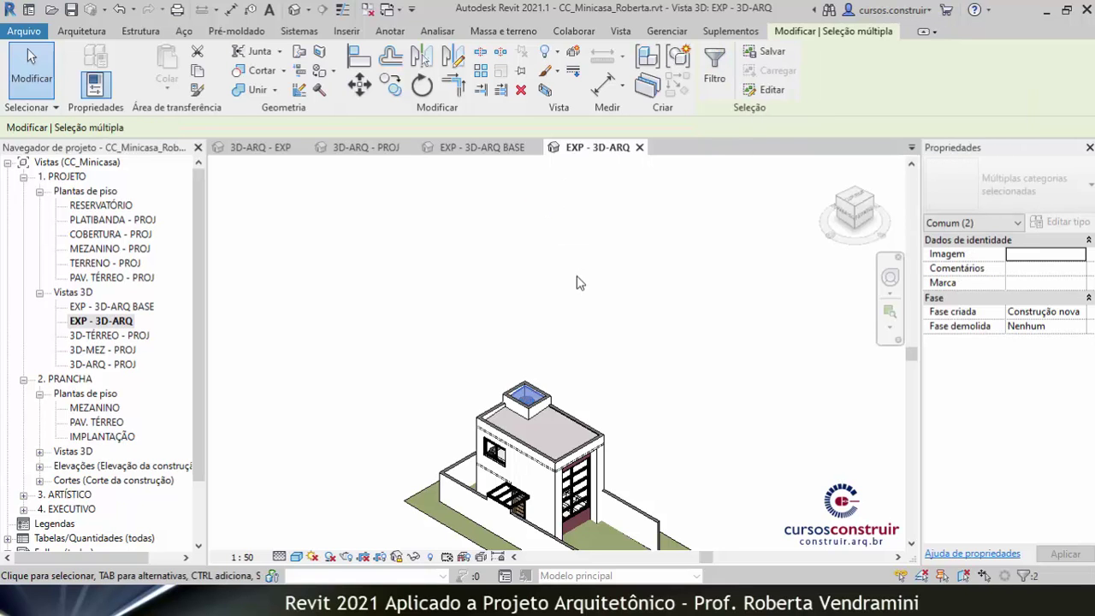
scroll(556, 449, "up", 3)
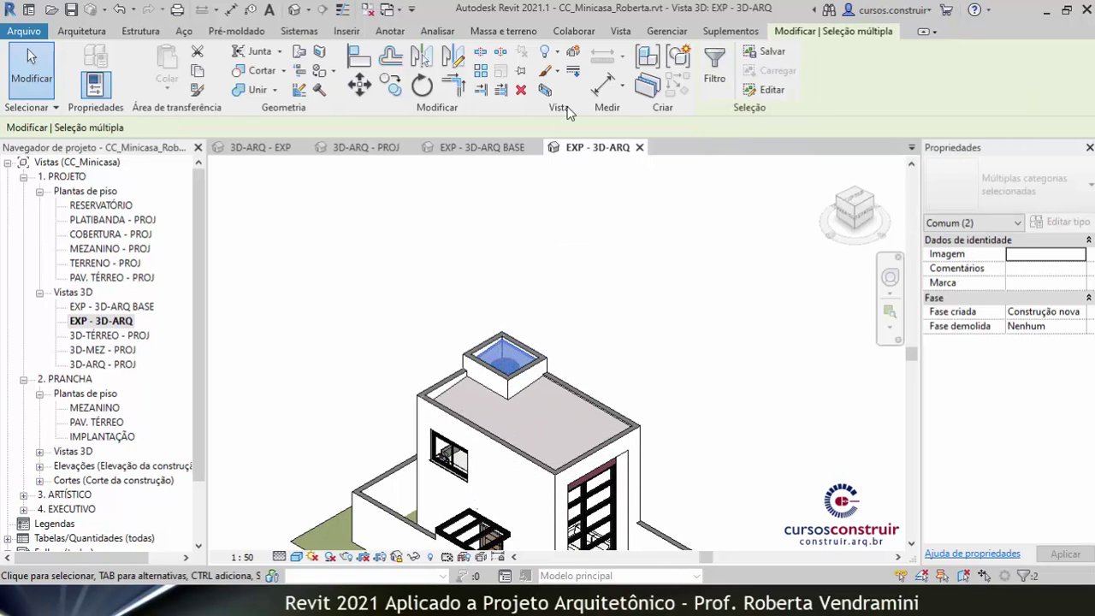
left_click(573, 57)
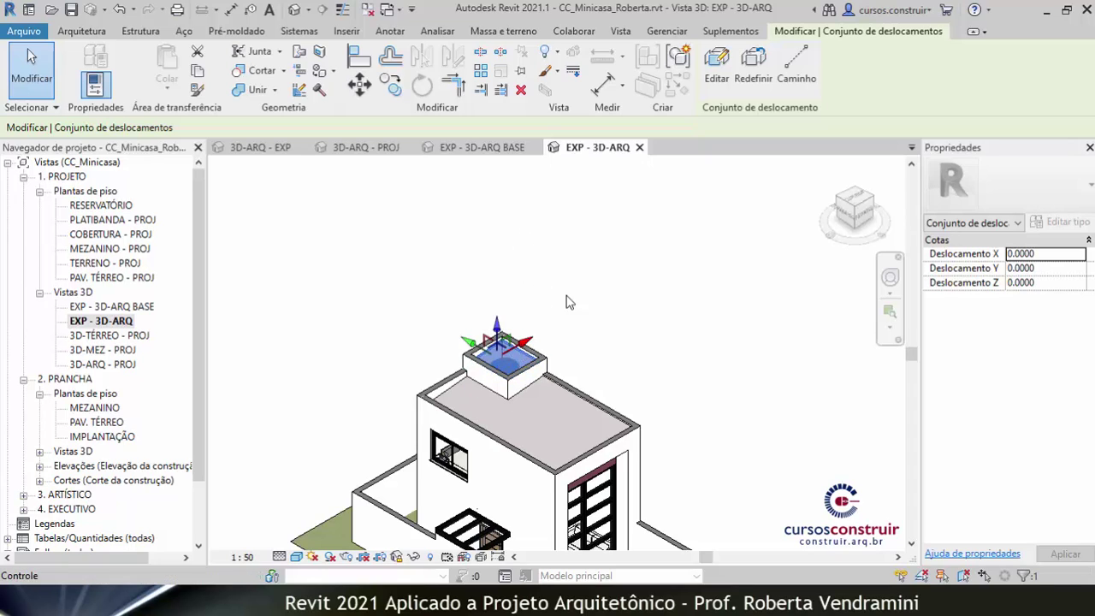
left_click(1021, 282)
type("6")
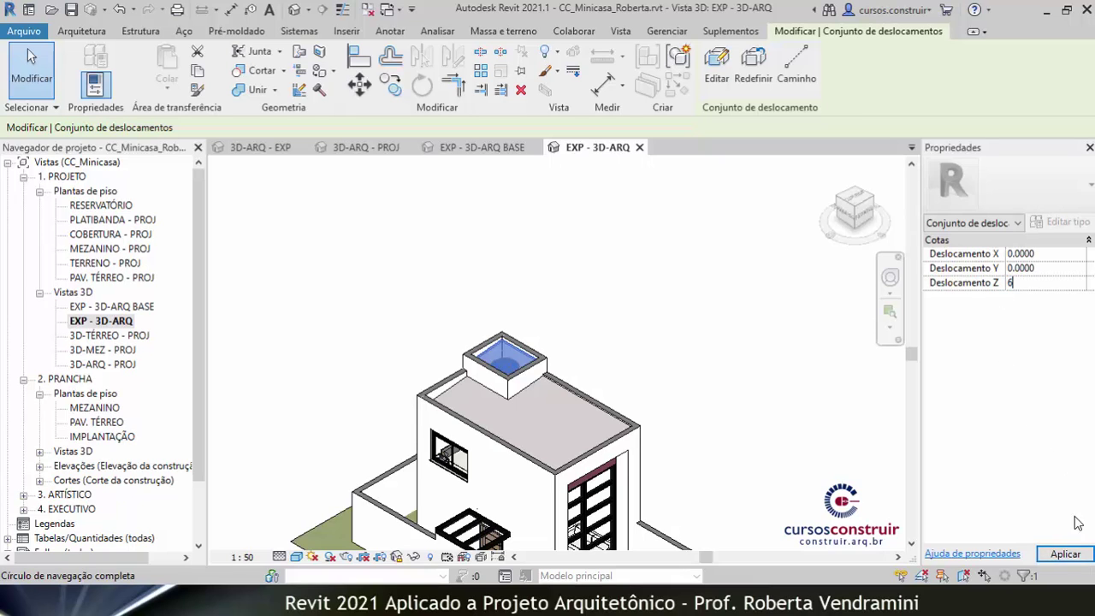
left_click(1076, 561)
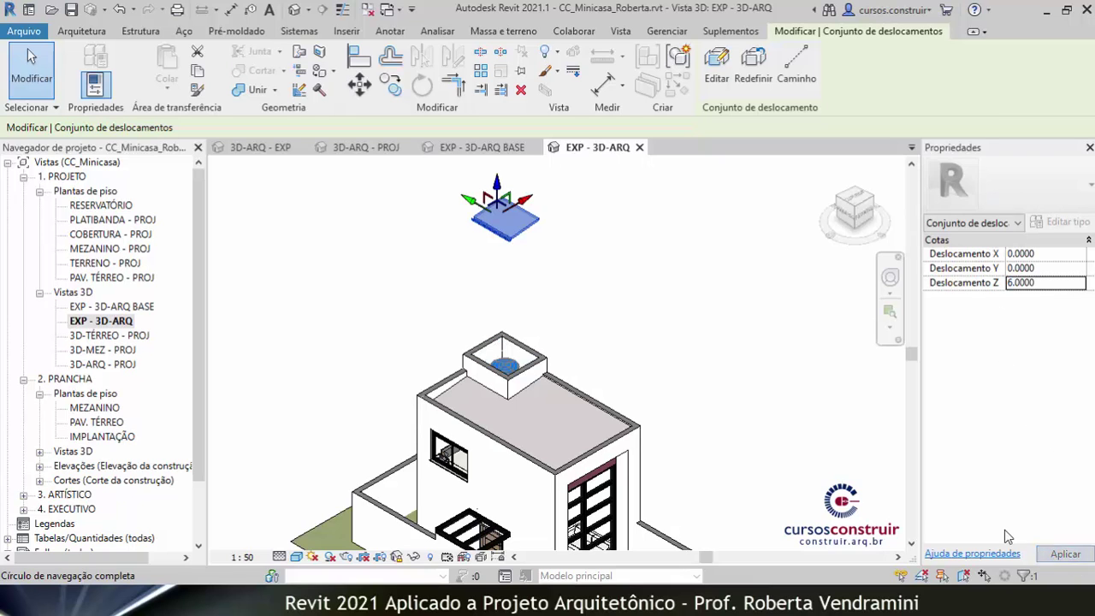
left_click(731, 420)
left_click(524, 233)
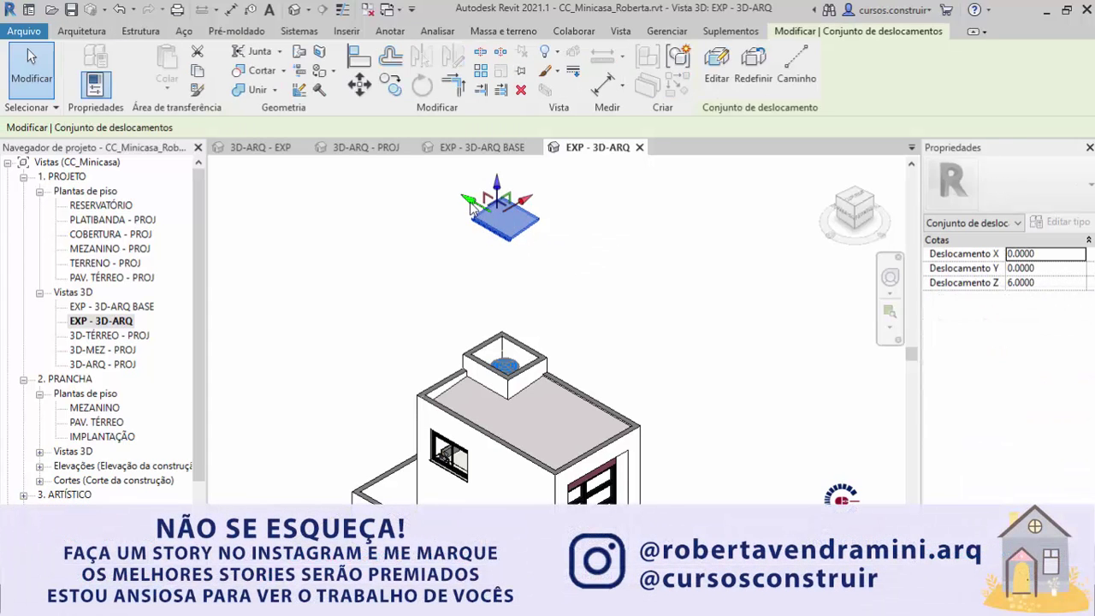
left_click_drag(470, 205, 418, 176)
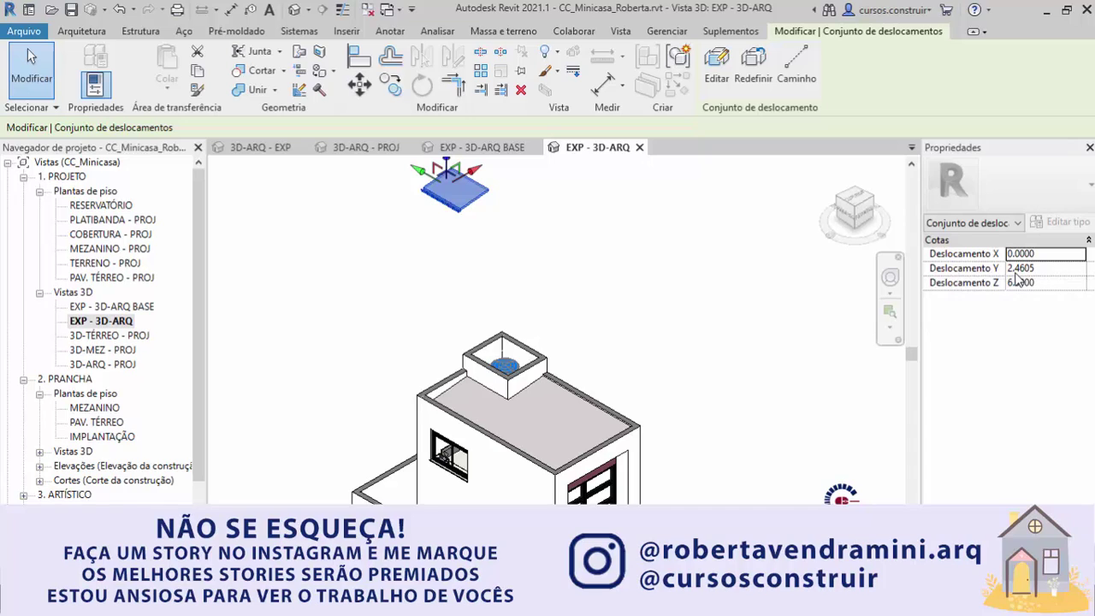
middle_click_drag(619, 377, 613, 351, "shift")
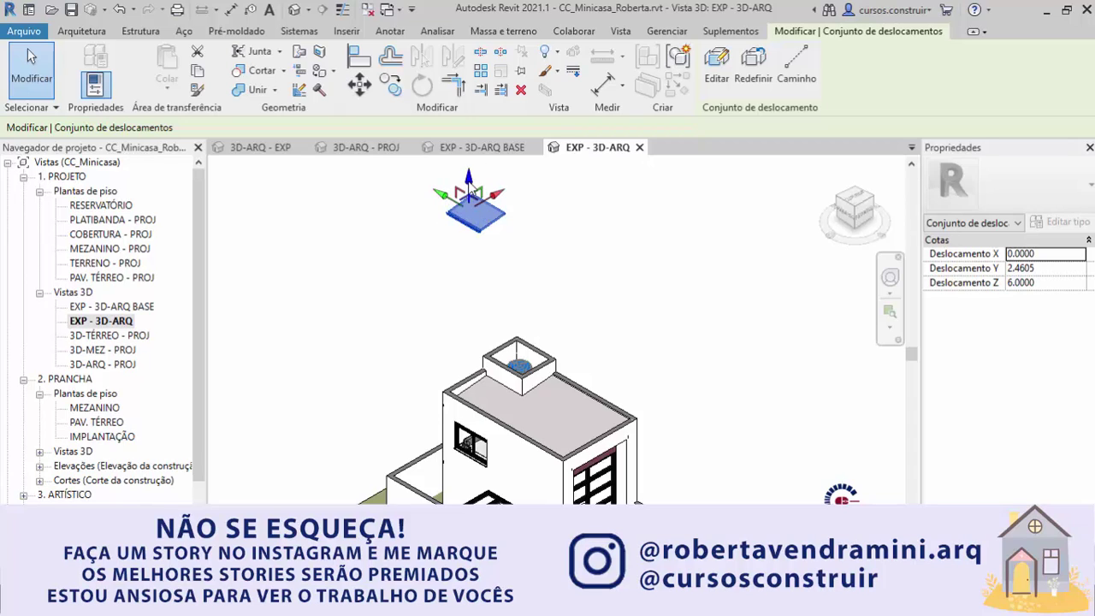
- Reset the slab again and displace it straight up with X/Y 0 and Z 6
left_click(752, 72)
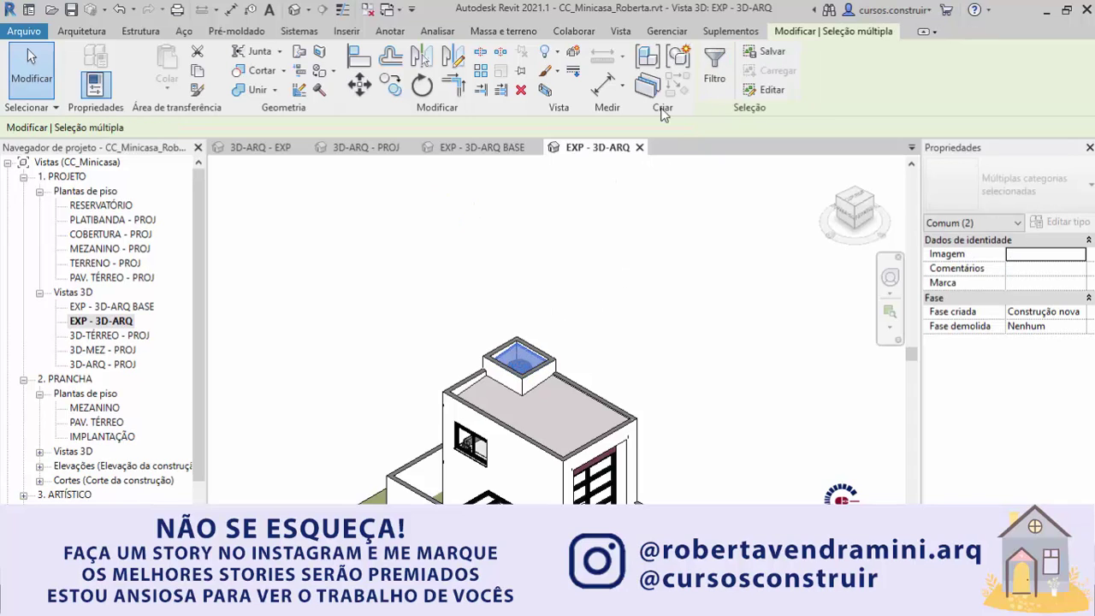
left_click(572, 56)
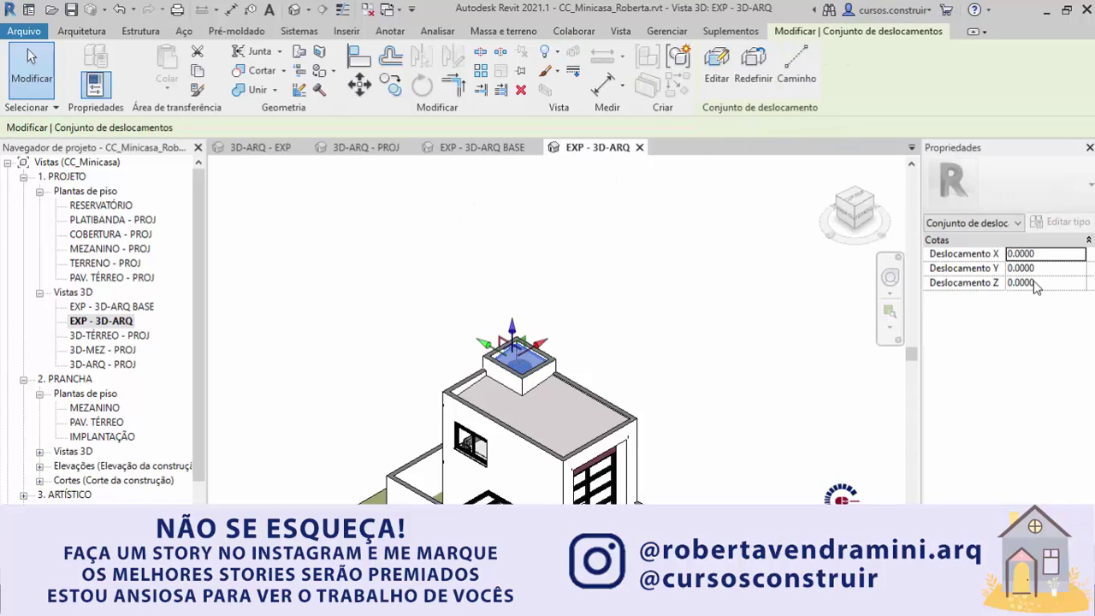
left_click(1035, 285)
double_click(1035, 285)
type("6")
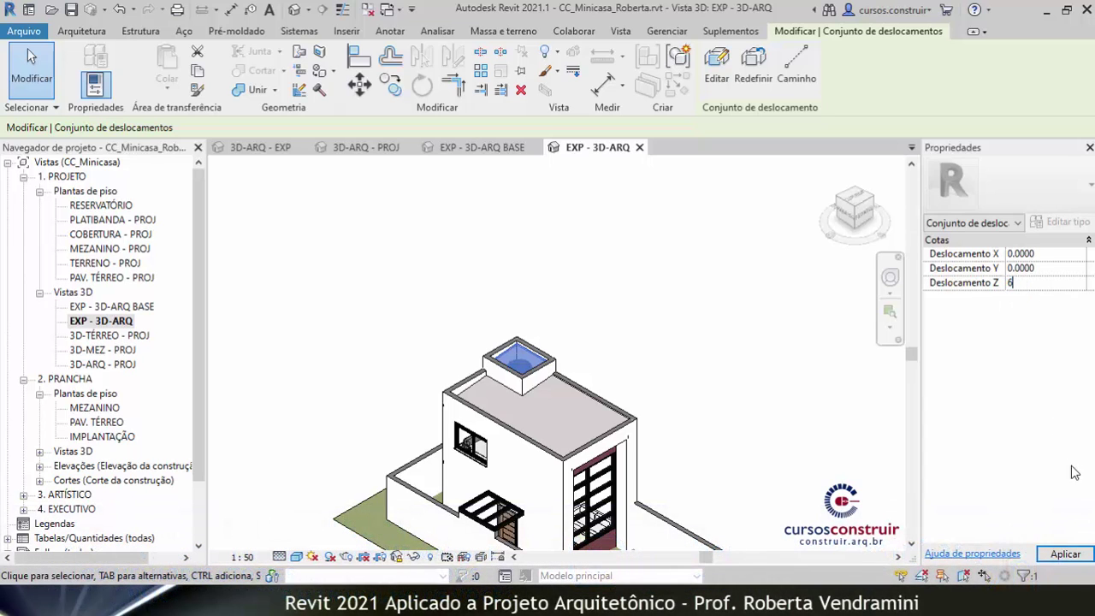
left_click(1061, 554)
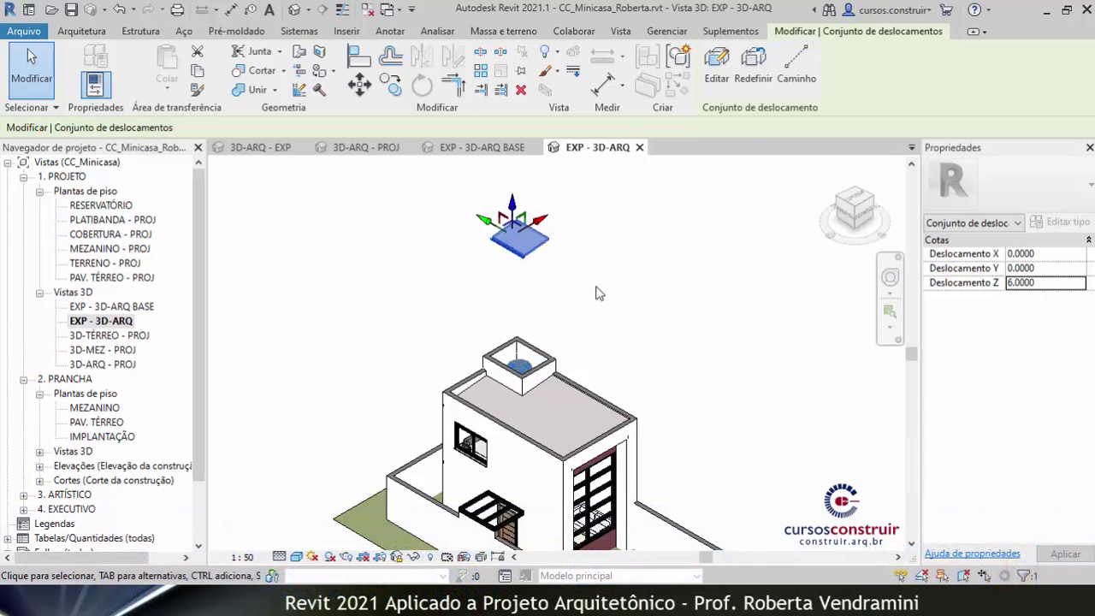
scroll(599, 239, "up", 2)
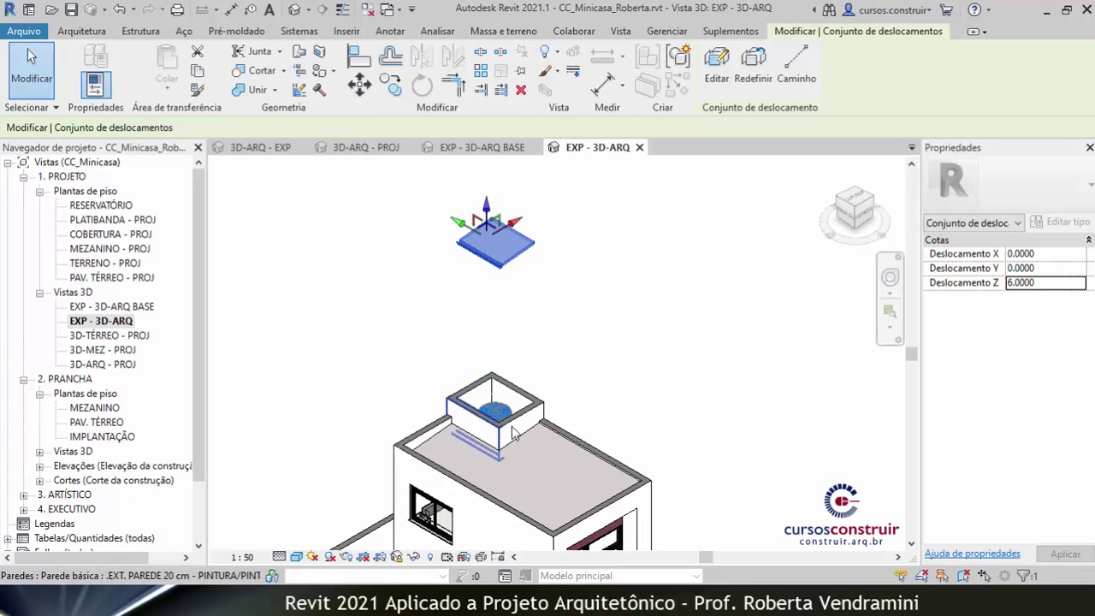
- Reset the raised slab's displacement so it drops back onto the roof
left_click(603, 339)
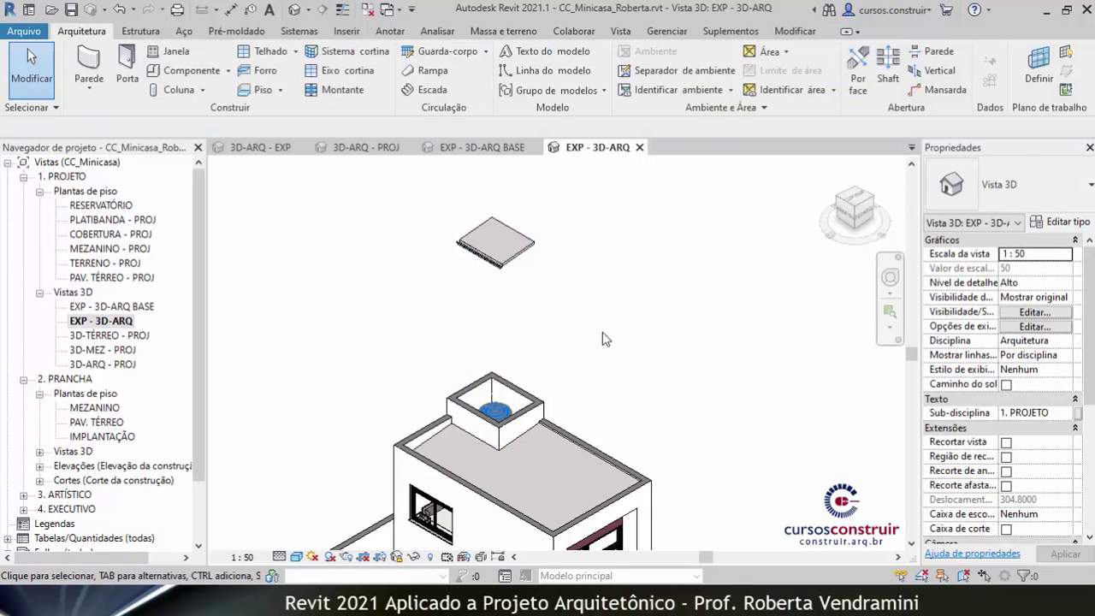
left_click(522, 256)
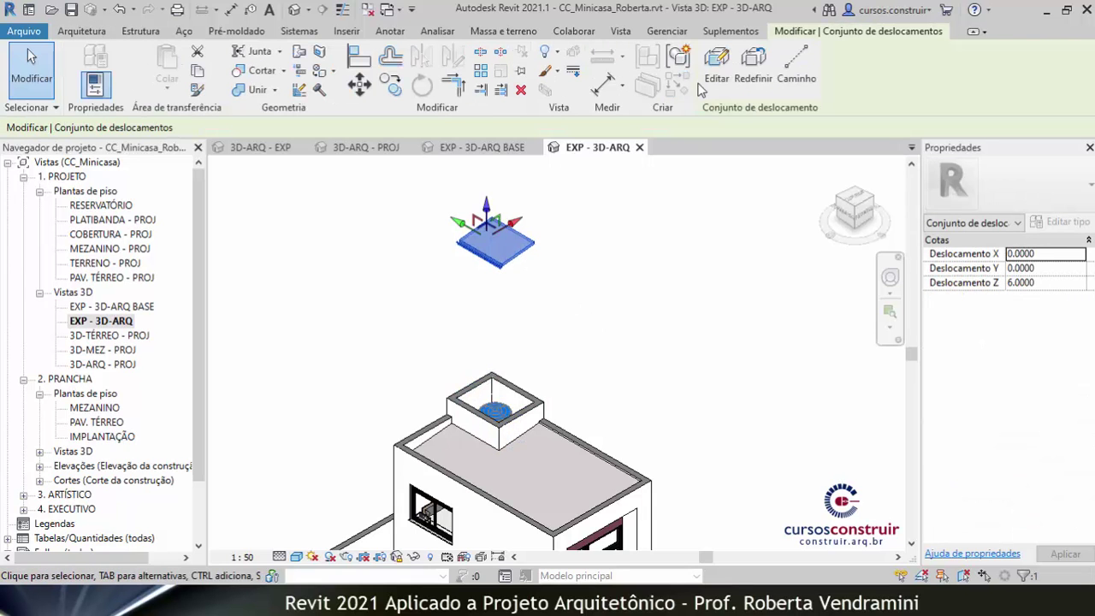
left_click(754, 68)
left_click(550, 315)
- Displace the tank roof and its four walls together, lifting them well above the house
left_click(505, 403)
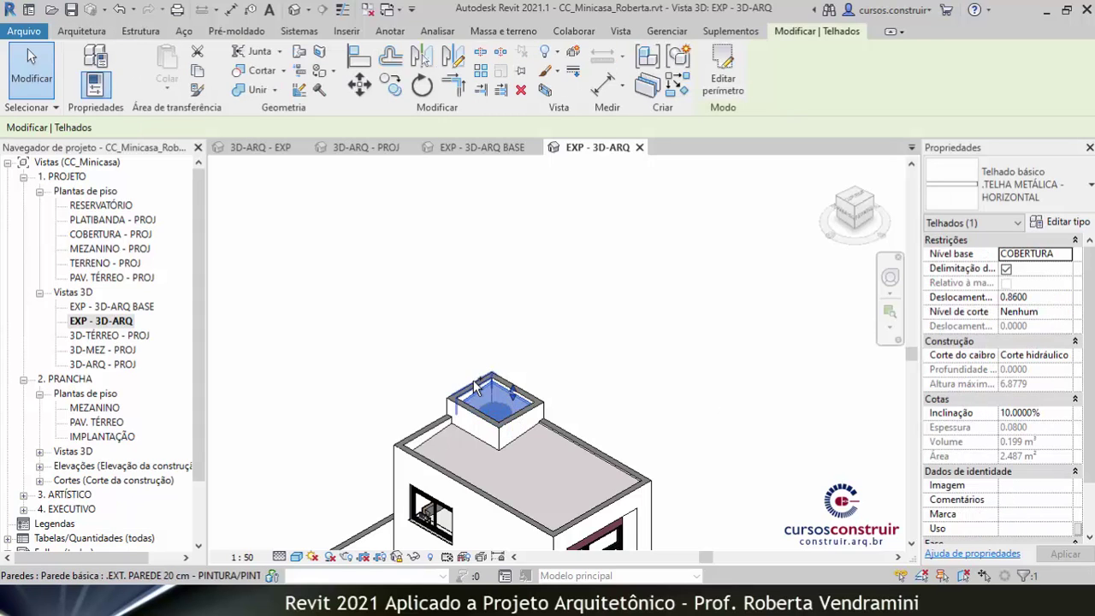
left_click(471, 416, "ctrl")
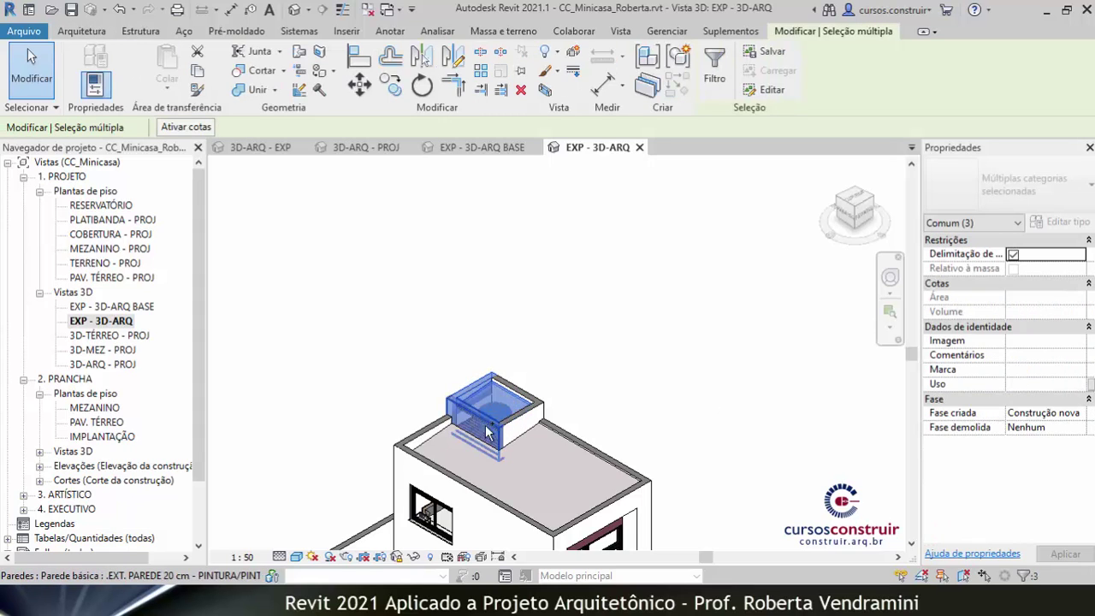
left_click(518, 428, "ctrl")
left_click(506, 389, "ctrl")
left_click(529, 399, "ctrl")
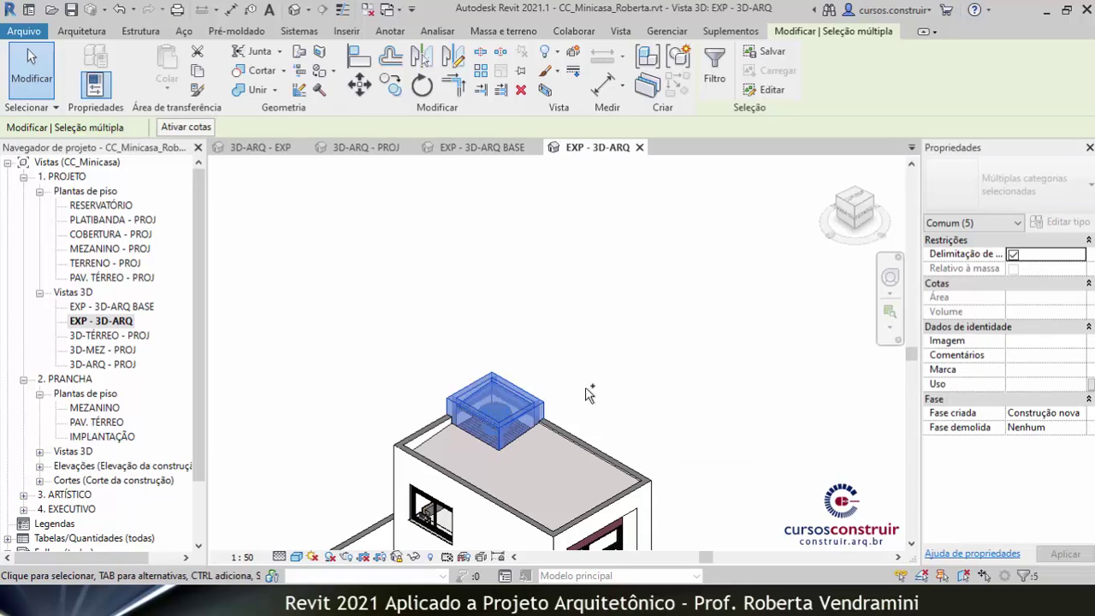
left_click(574, 54)
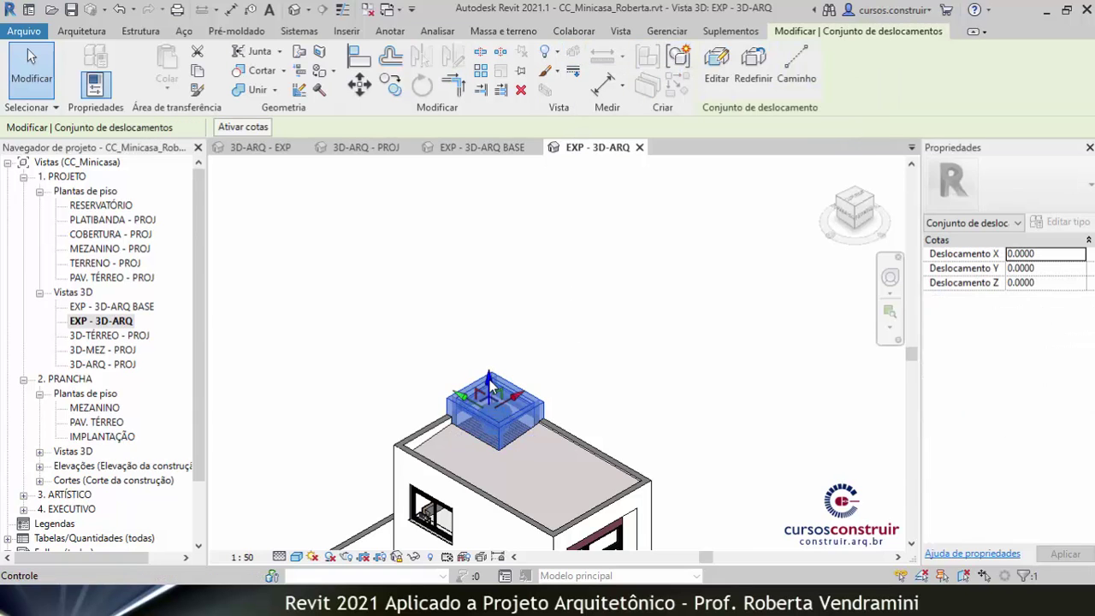
left_click_drag(493, 385, 498, 200)
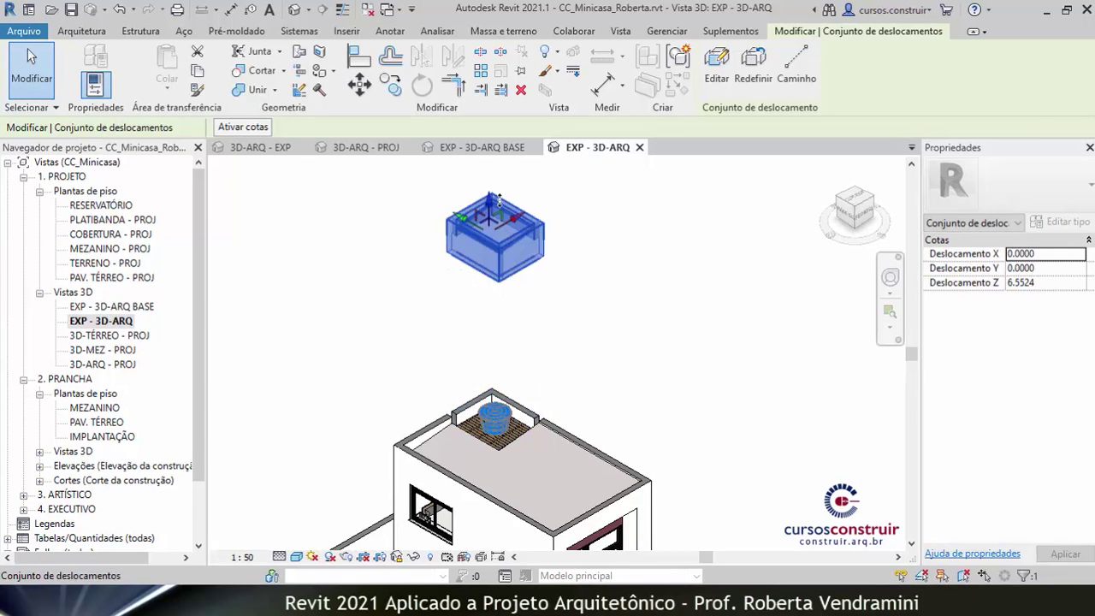
- Lower the raised enclosure to about Z 5.8673 and reselect its displacement set
left_click(612, 305)
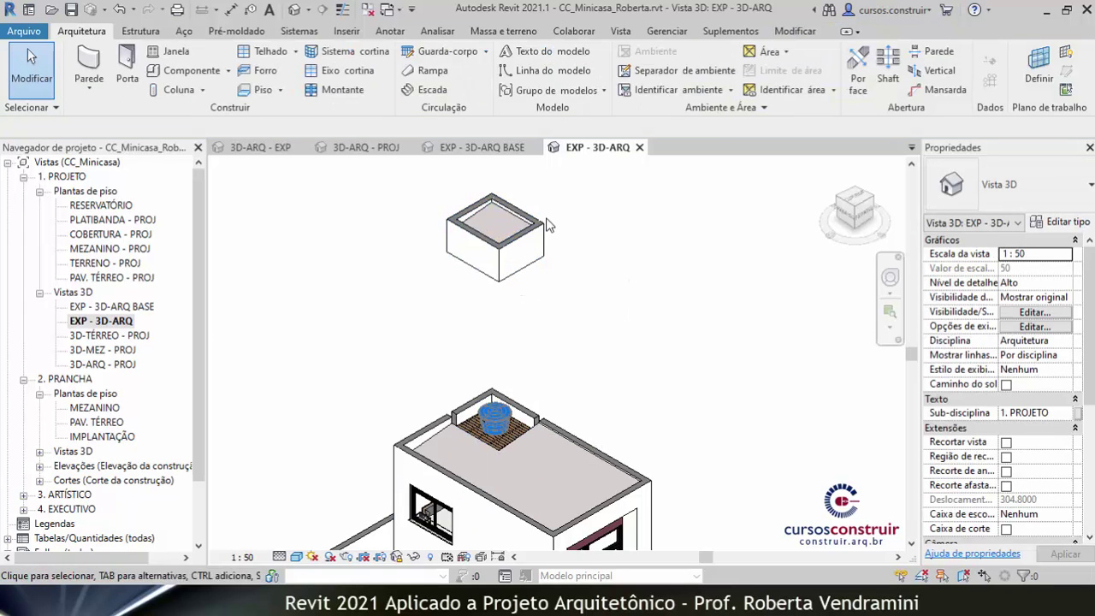
left_click(522, 246)
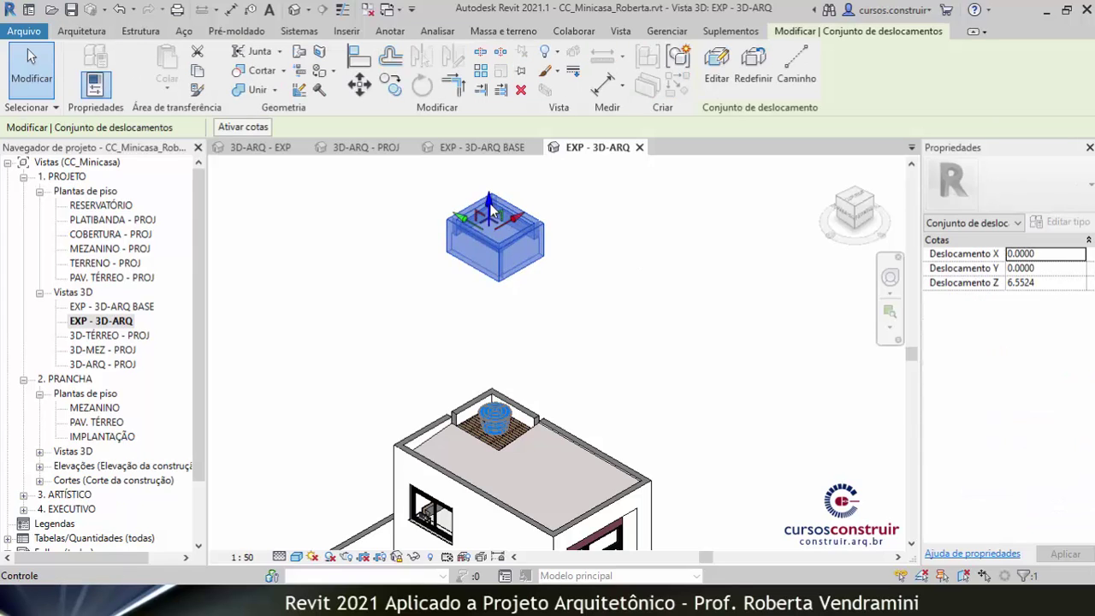
mouse_move(509, 201)
left_mouse_down()
mouse_move(495, 296)
mouse_move(493, 254)
left_mouse_up()
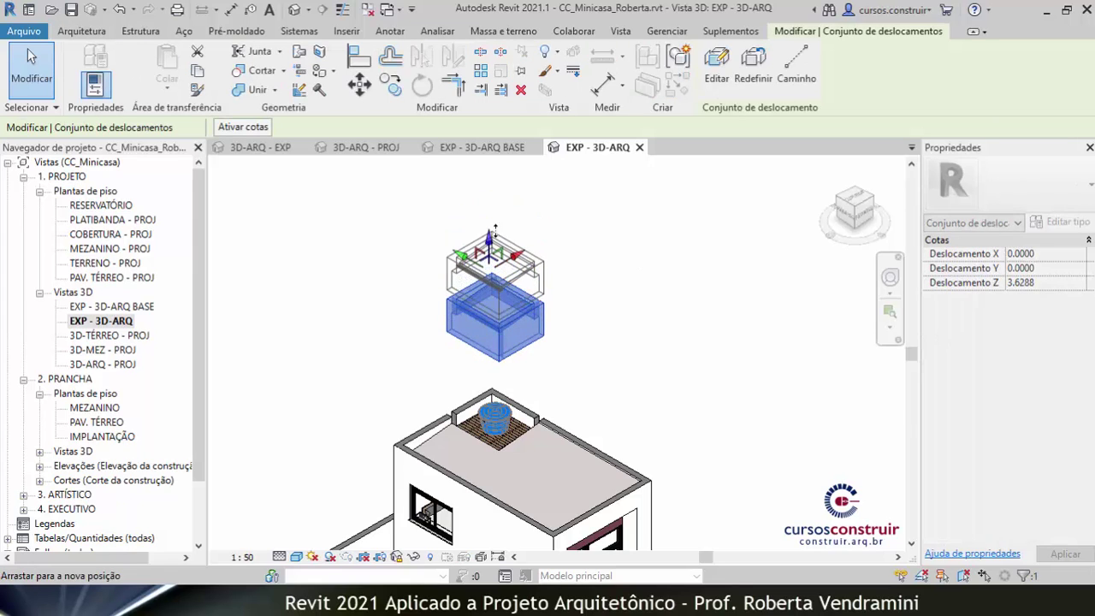
key("Escape")
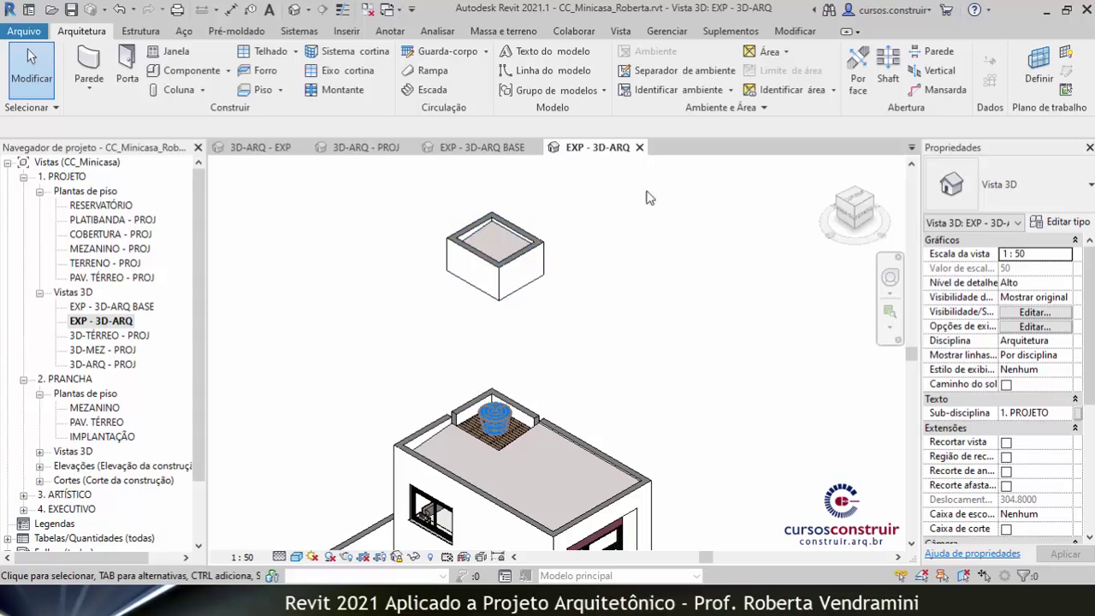
left_click(535, 254)
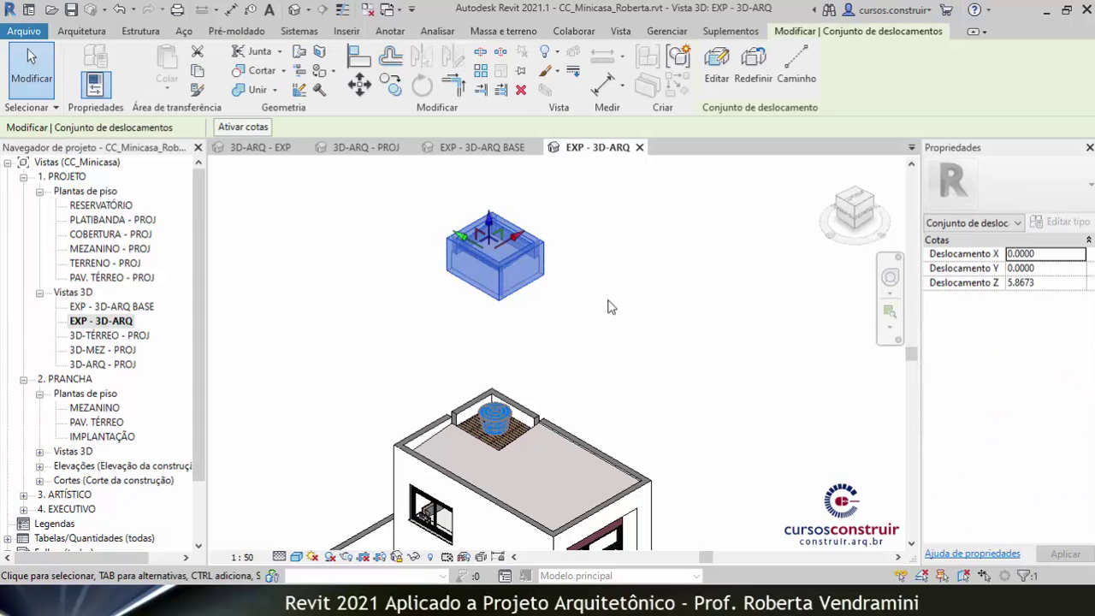
- Edit the displacement set to re-add the front wall and include the water tank
left_click(715, 68)
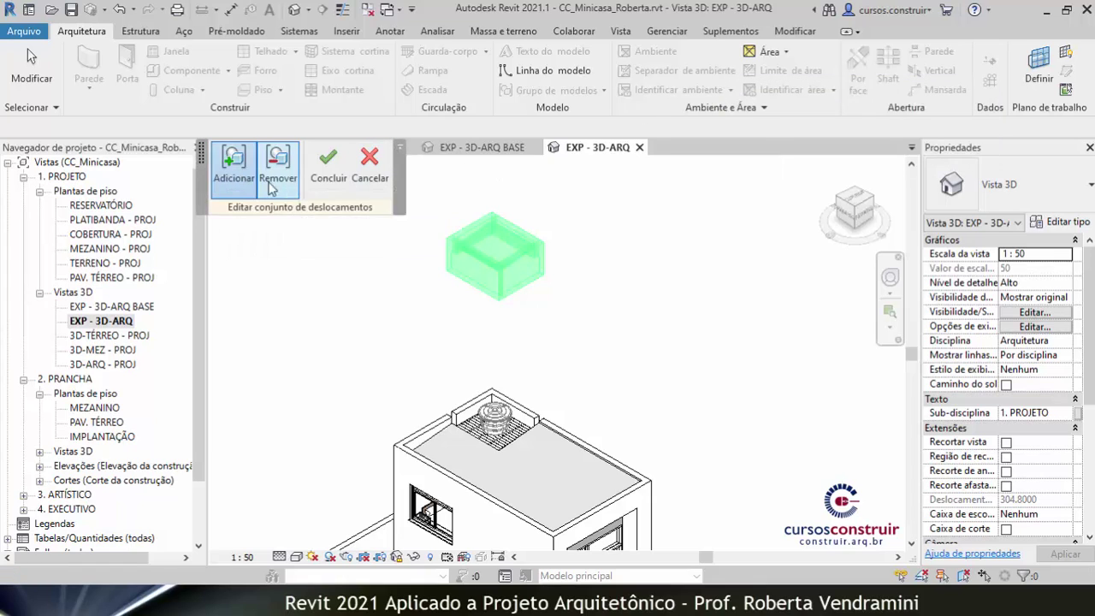
left_click(232, 192)
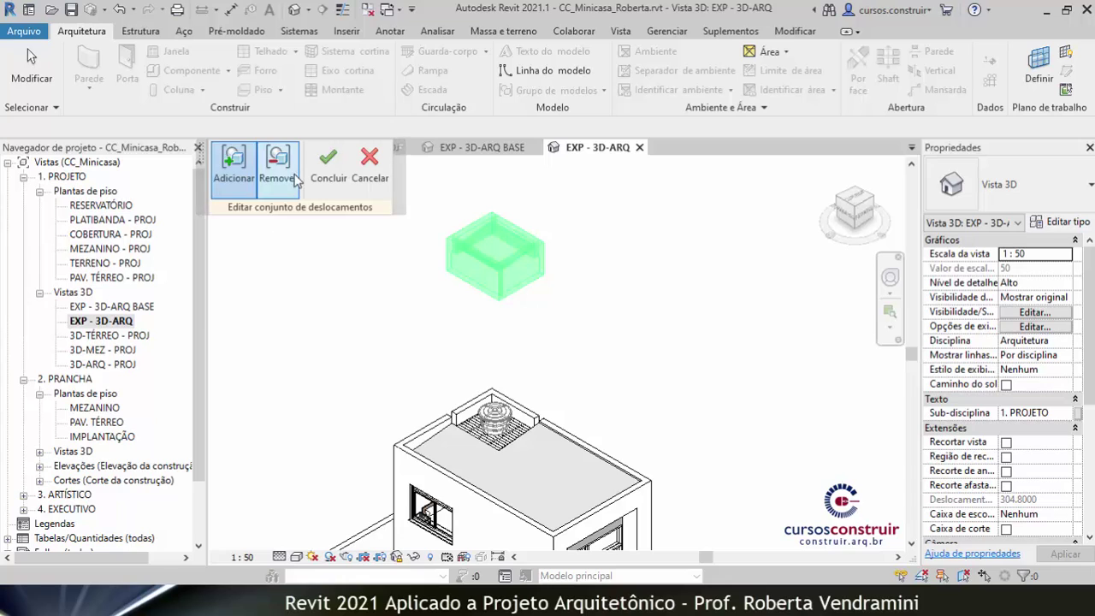
left_click(278, 176)
left_click(465, 285)
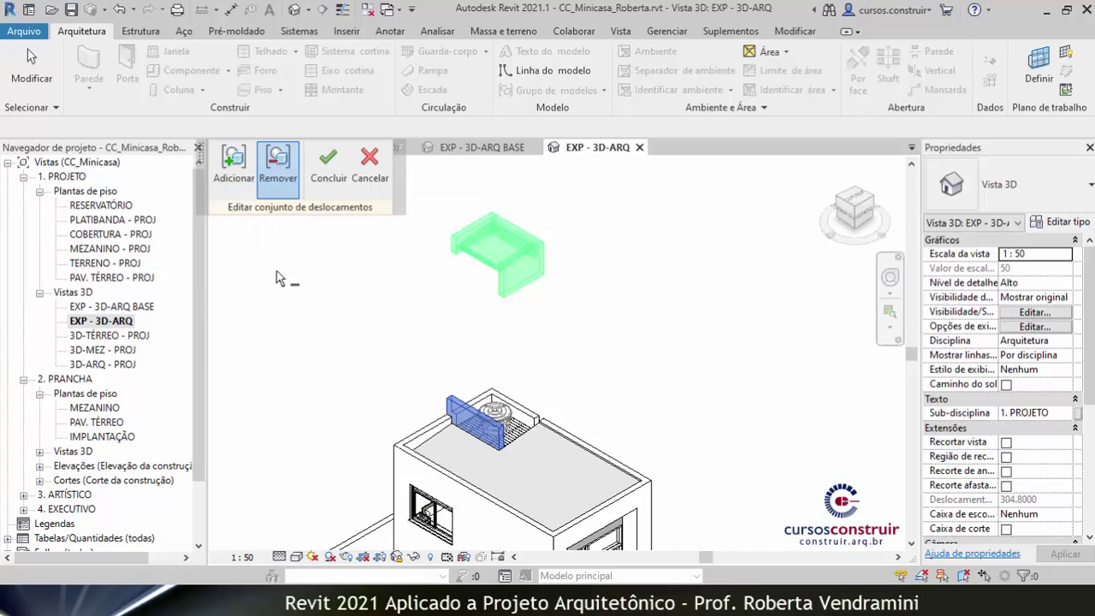
left_click(231, 171)
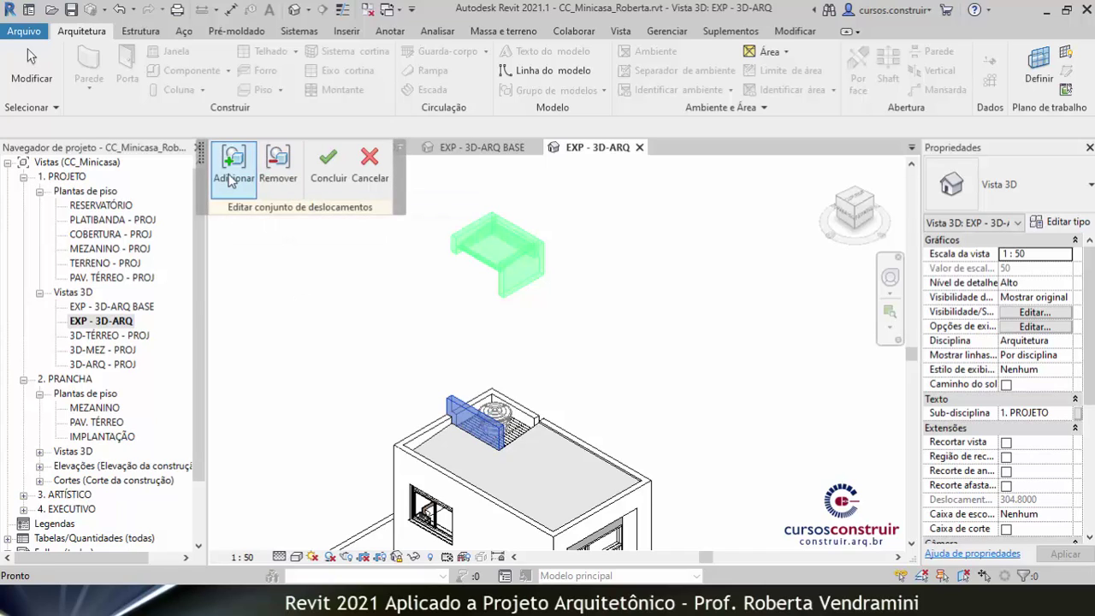
left_click(458, 402)
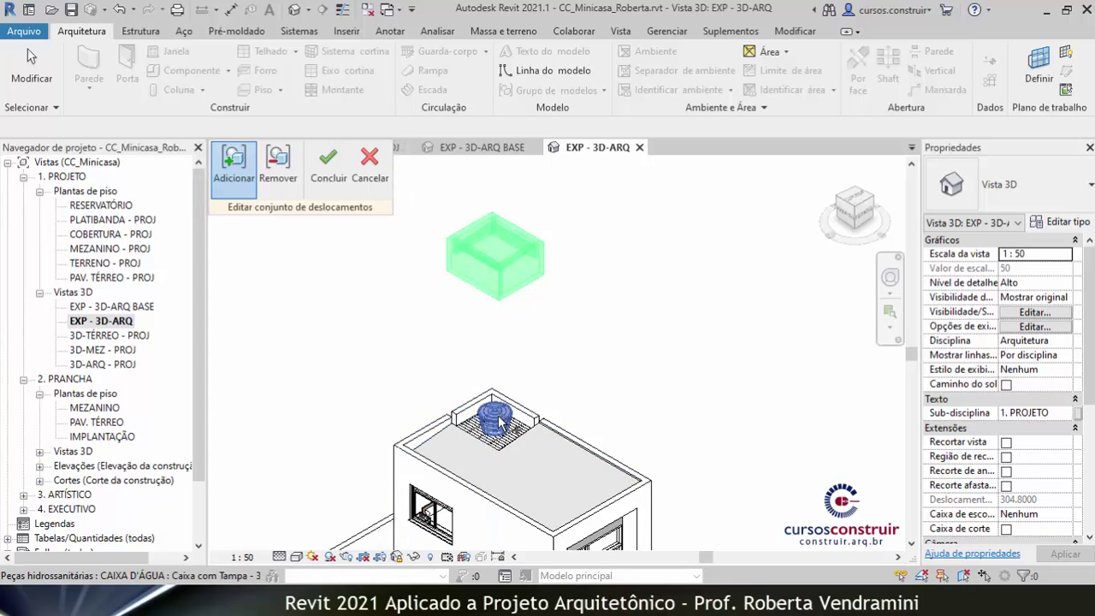
left_click(497, 419)
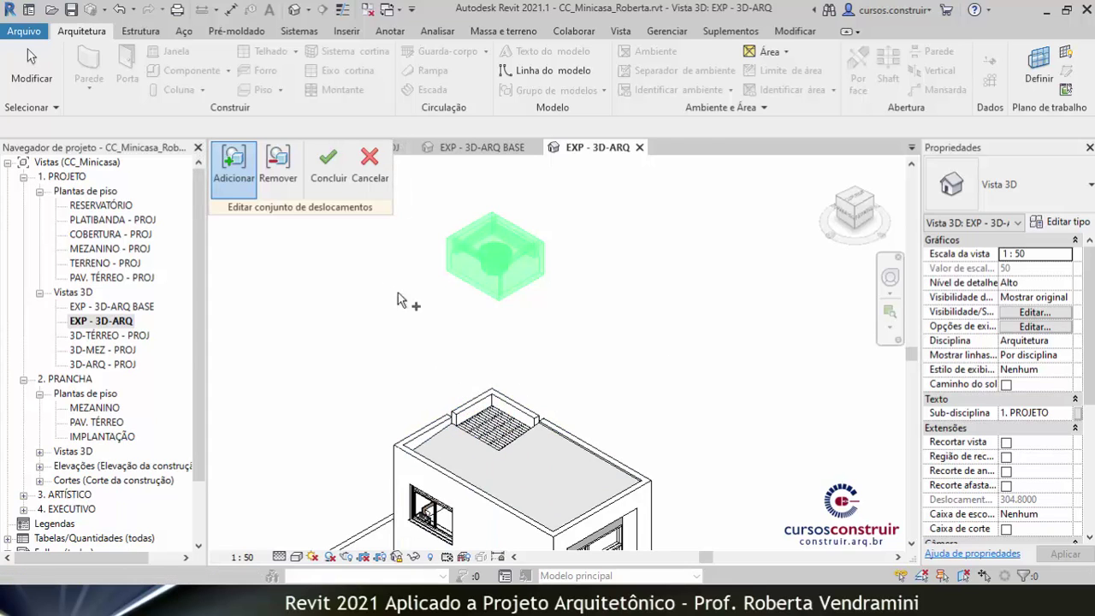
left_click(328, 163)
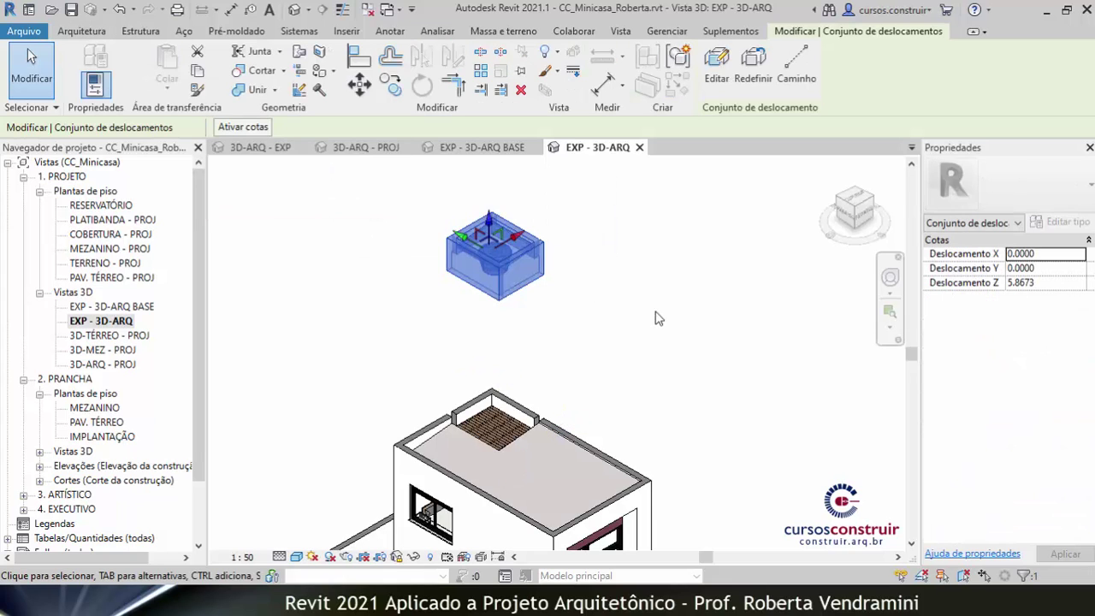
- Drag the water-tank enclosure's displacement set higher above the house
left_click(657, 318)
left_click(519, 254)
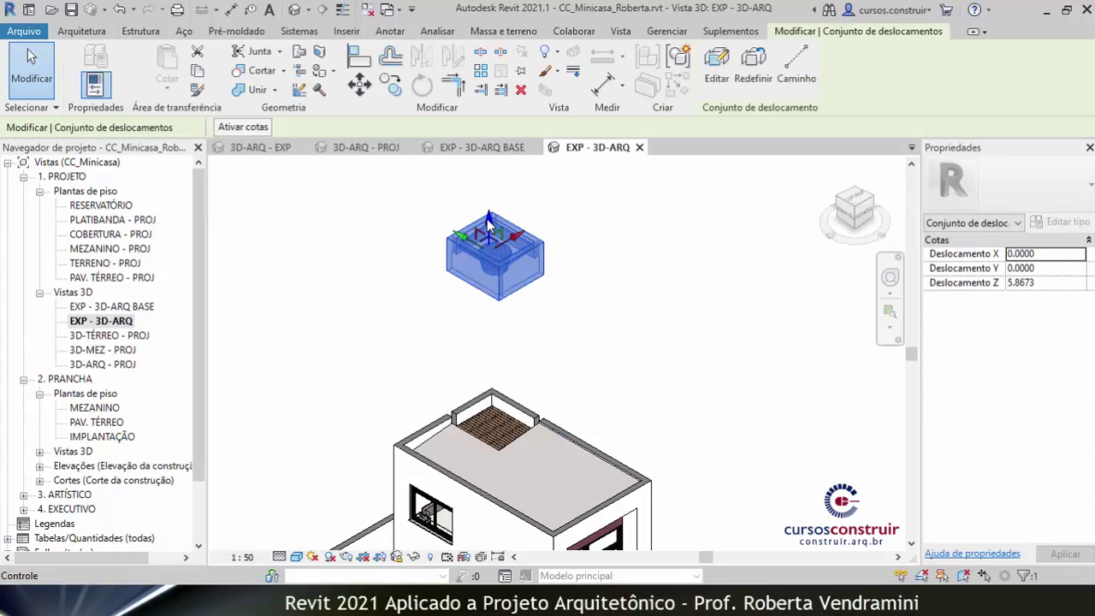
left_click_drag(490, 222, 493, 236)
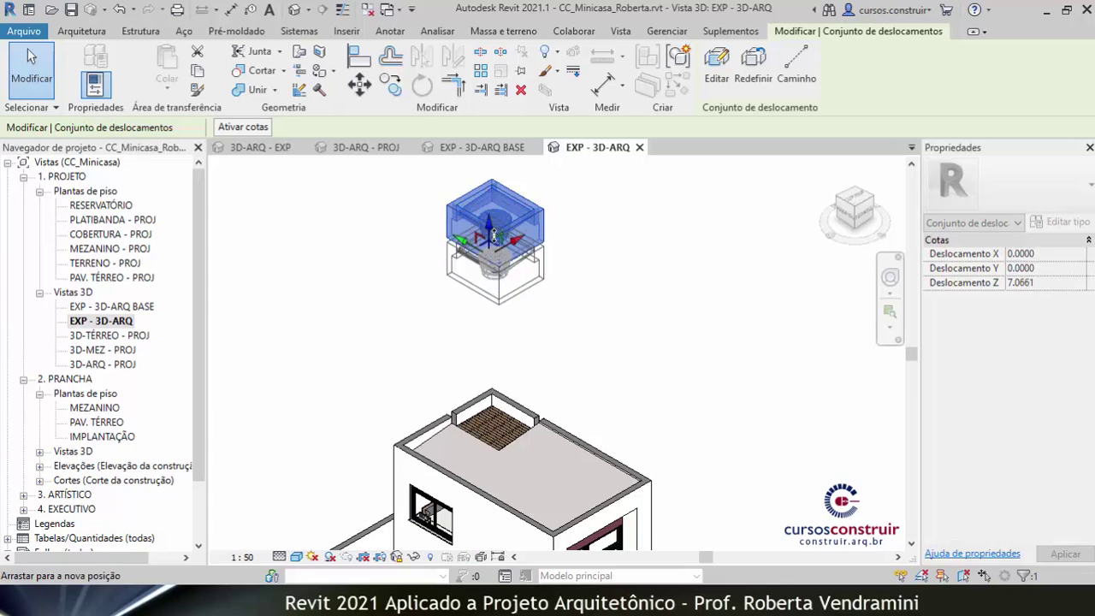
- Reset the enclosure's displacement set so it returns to its original spot on the roof
left_click(659, 330)
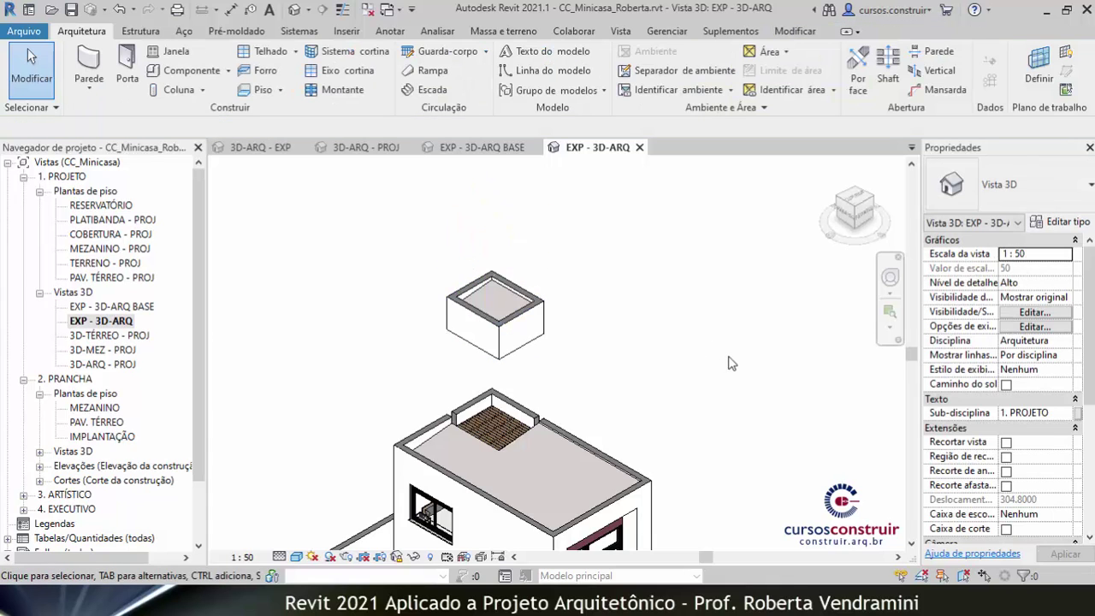
left_click(533, 307)
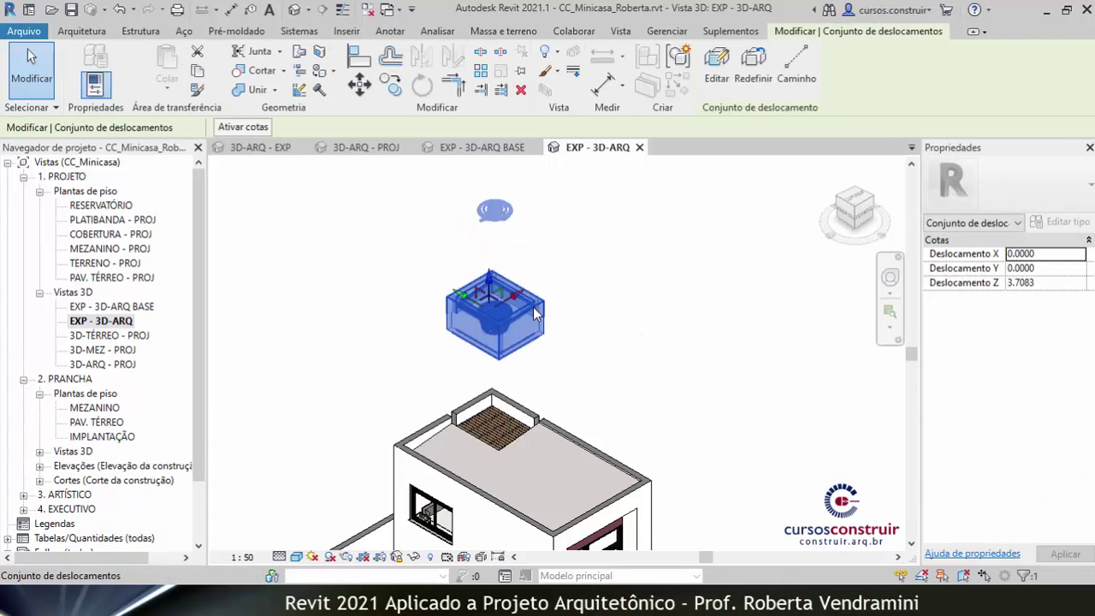
left_click(754, 69)
left_click(643, 292)
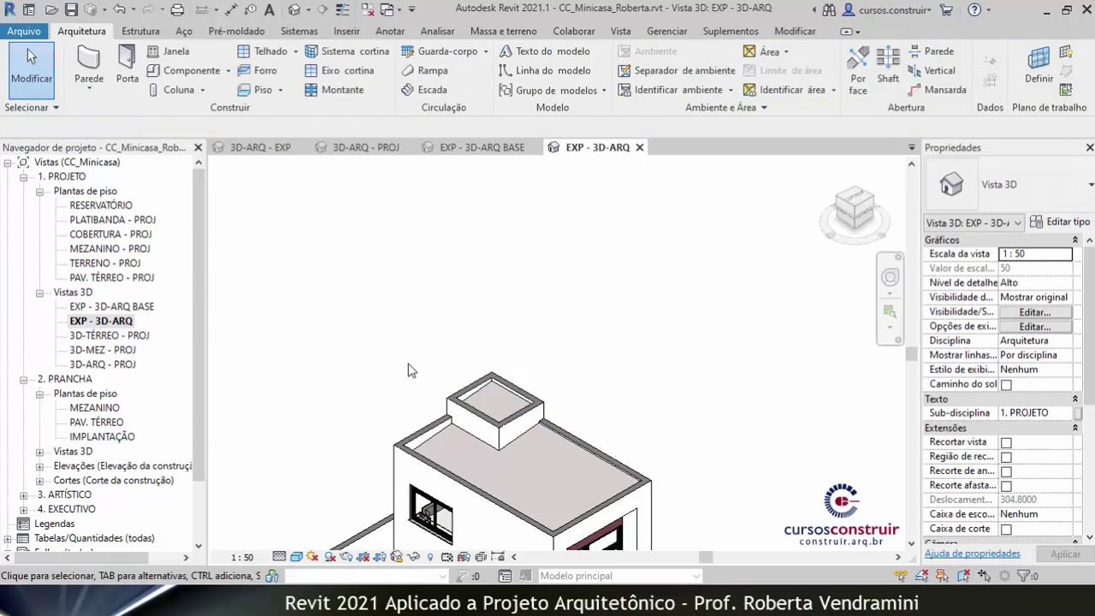
left_click(492, 404)
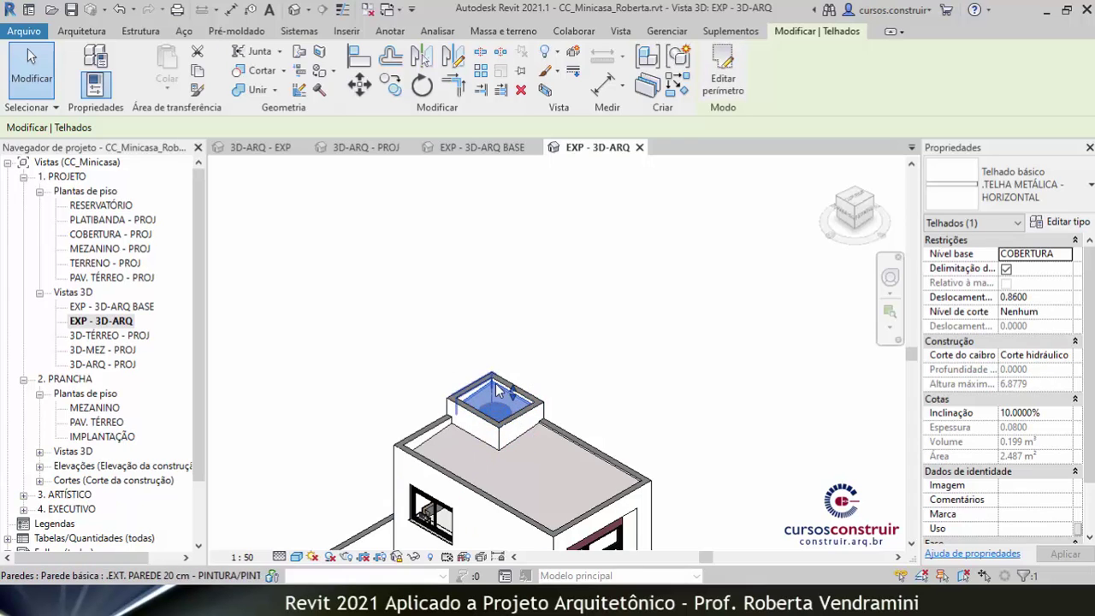
- Lift the water-tank lid 6 along Z in its own displacement set
left_click(574, 57)
left_click(1018, 289)
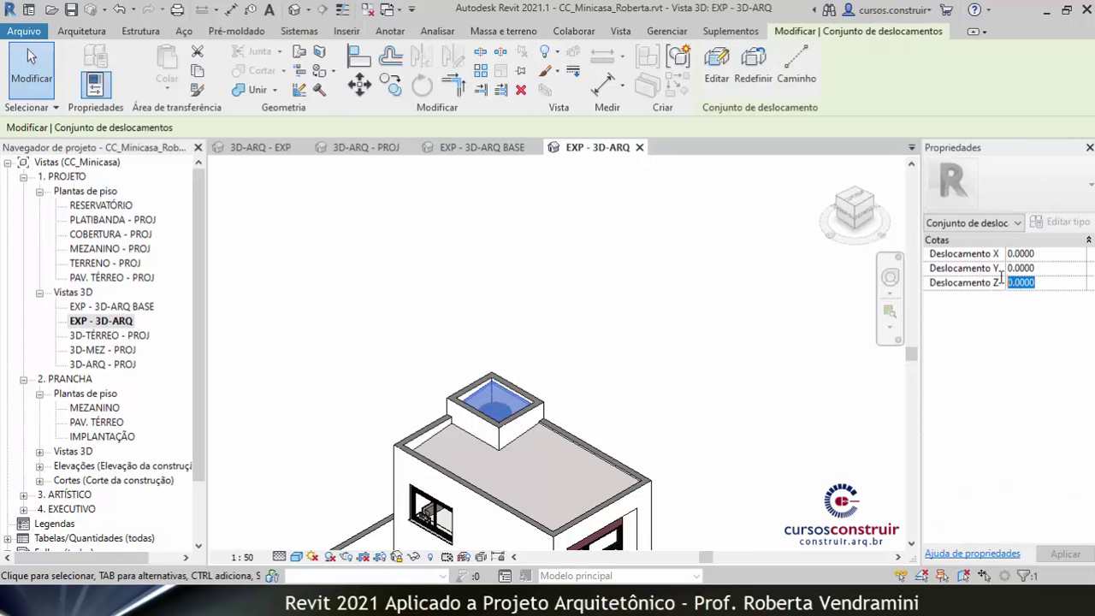
type("6")
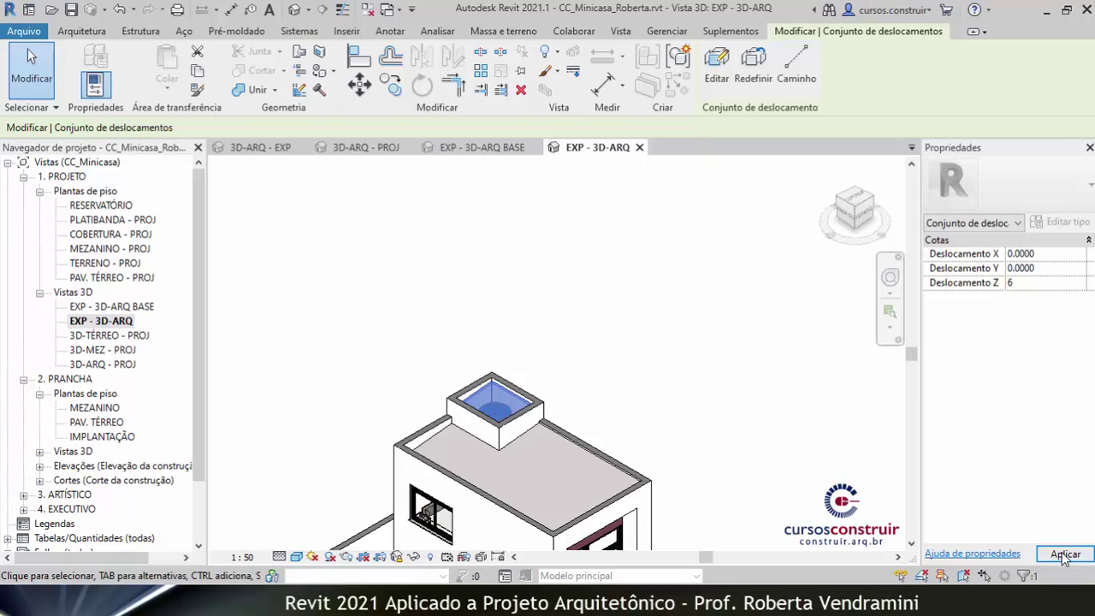
left_click(1064, 555)
- Lift the tank and its four box walls 5 along Z as one displacement set
left_click(660, 344)
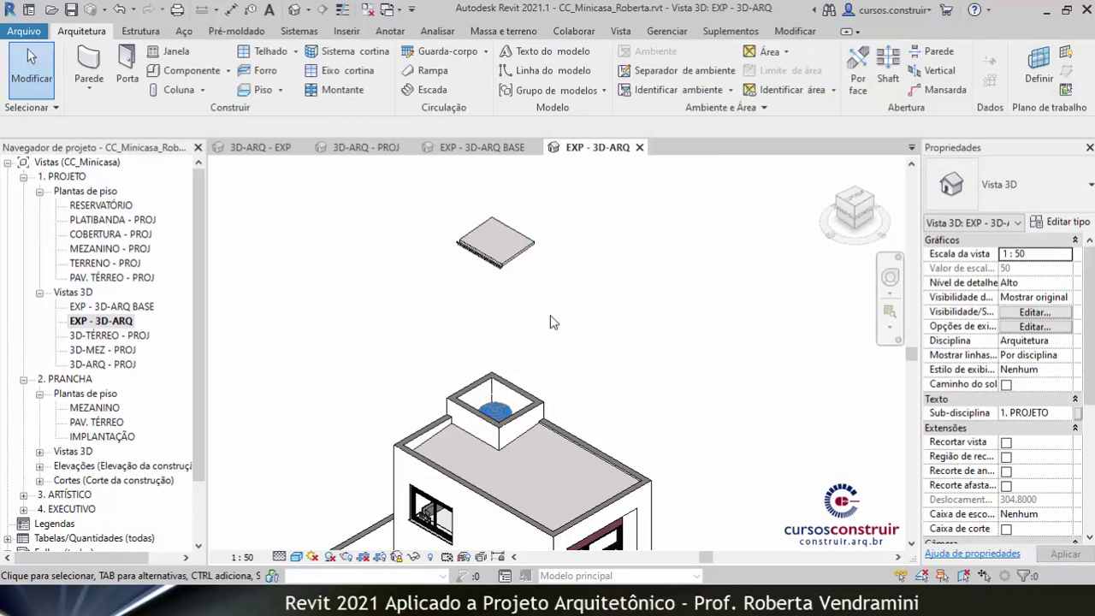
left_click(486, 385)
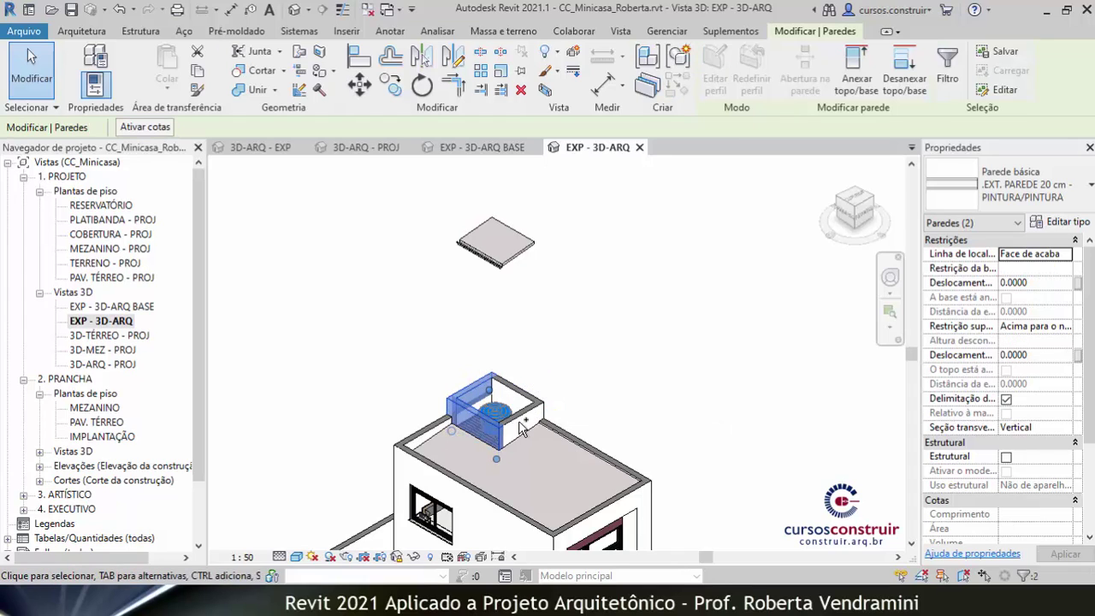
left_click(526, 398)
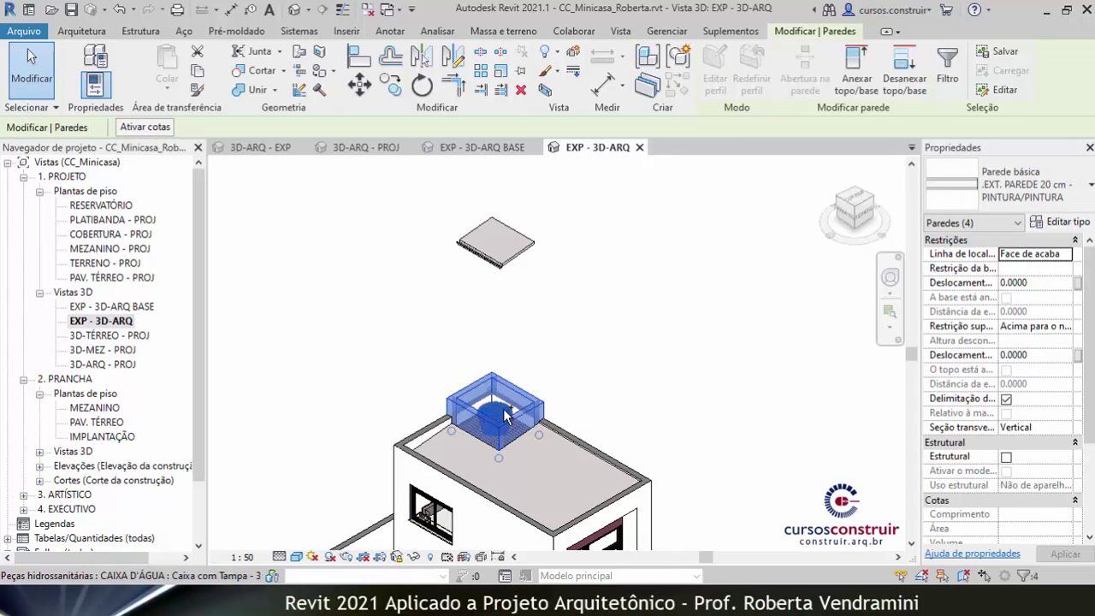
left_click(524, 403, "ctrl")
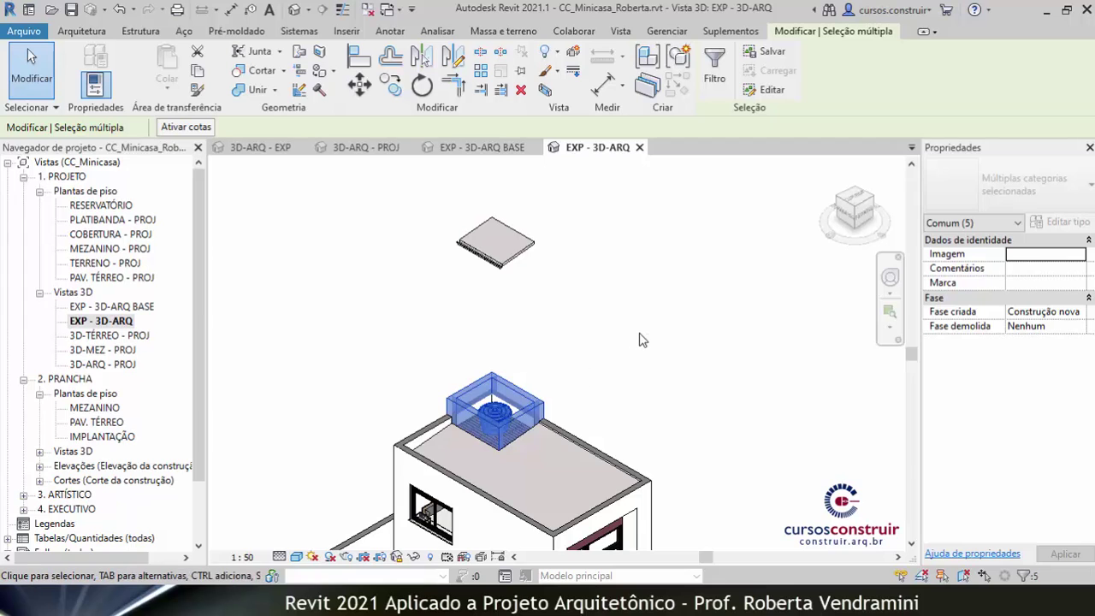
left_click(576, 56)
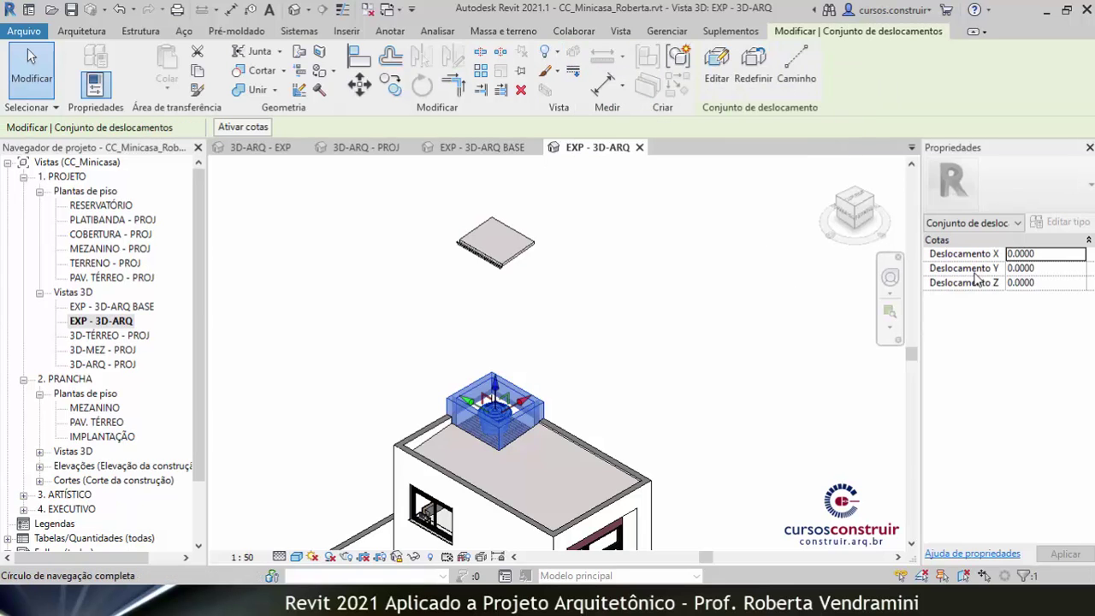
left_click(1037, 283)
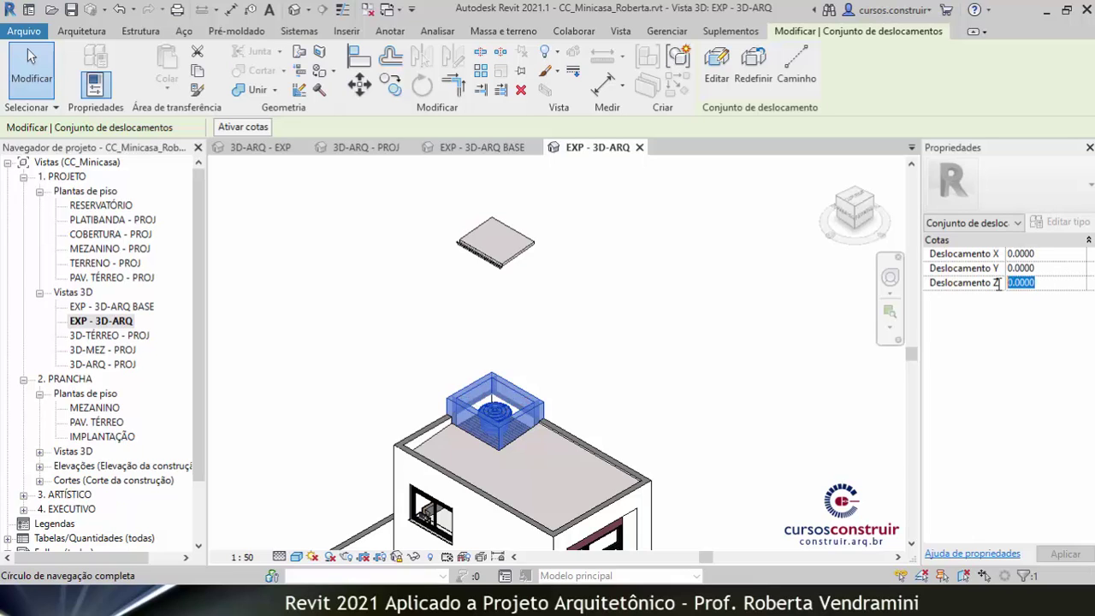
type("5")
left_click(1066, 554)
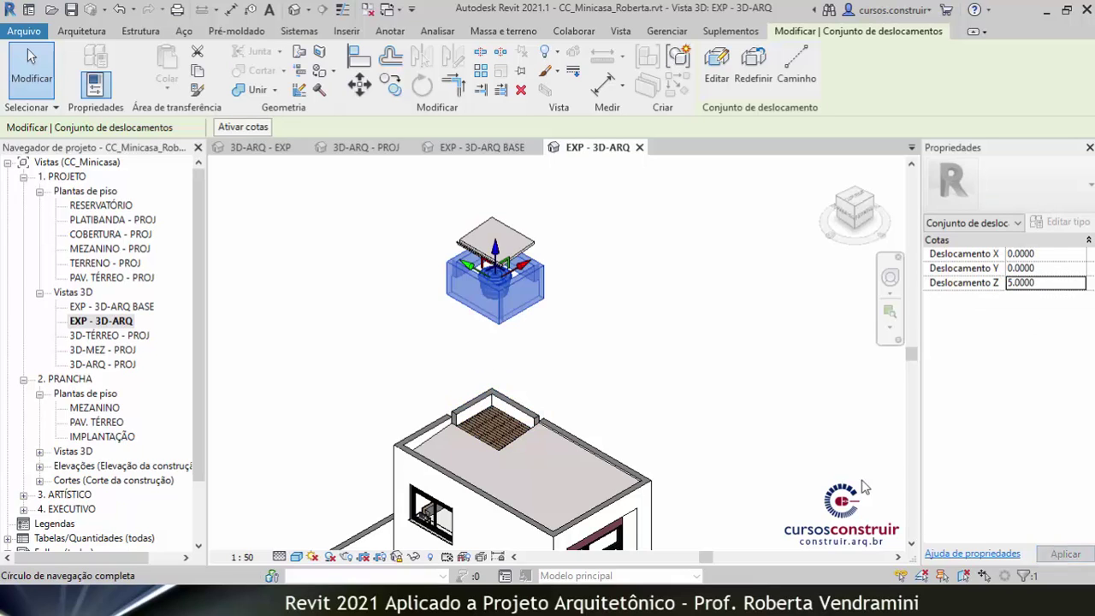
key("Escape")
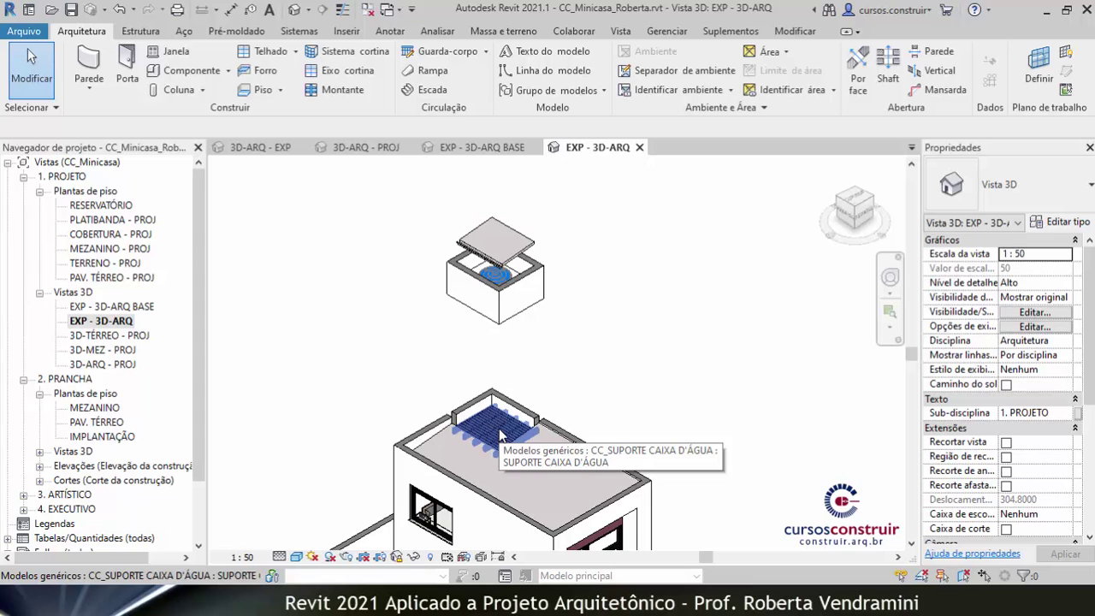
- Give the wooden tank support its own displacement set at Z 4, just beneath the tank
left_click(501, 437)
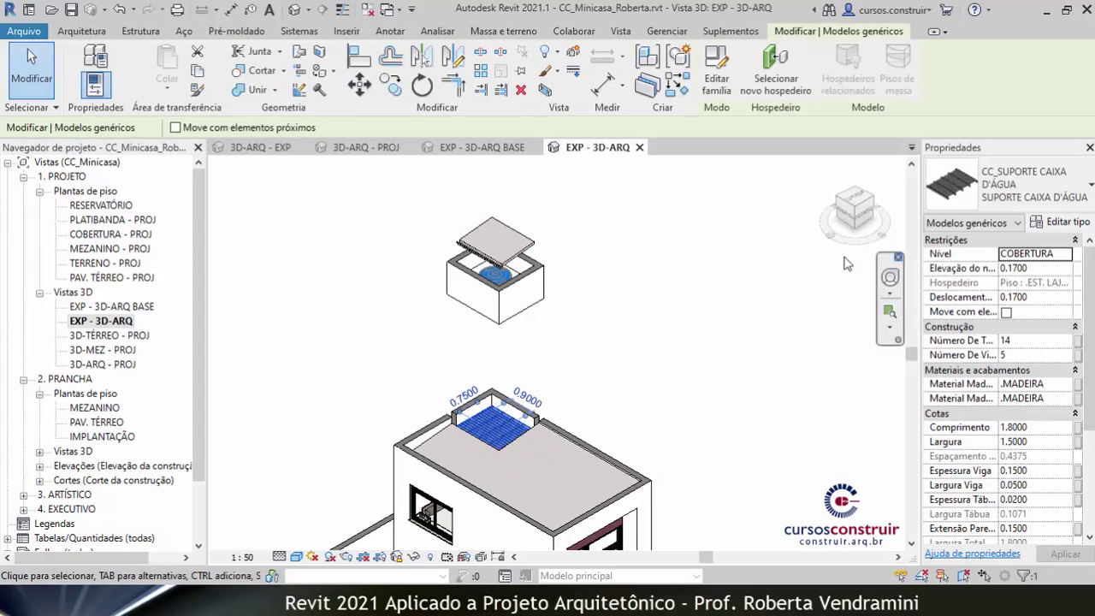
left_click(574, 55)
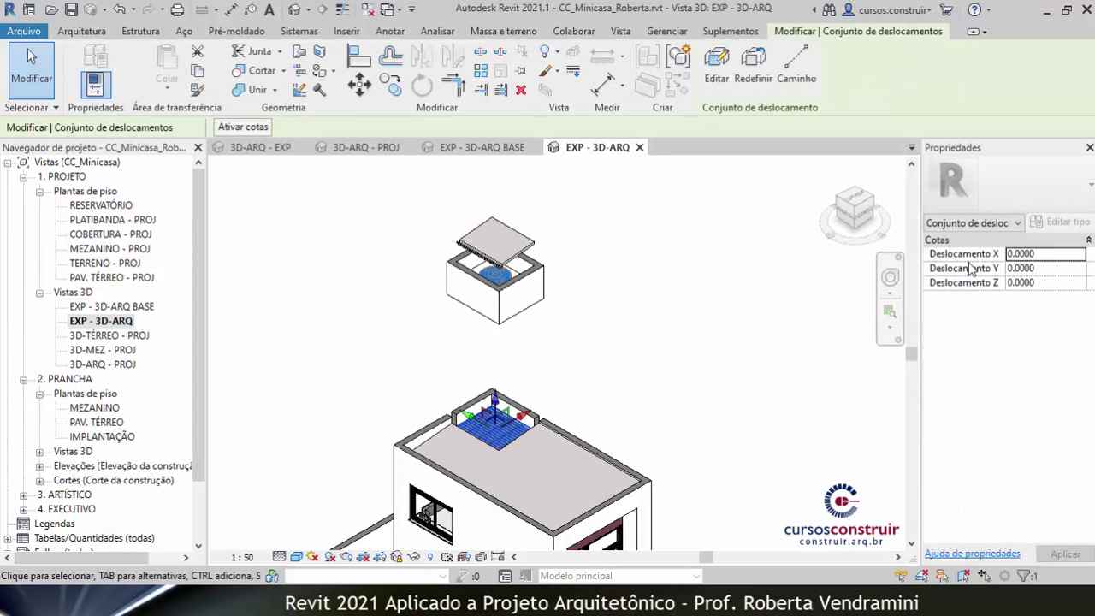
left_click(1043, 283)
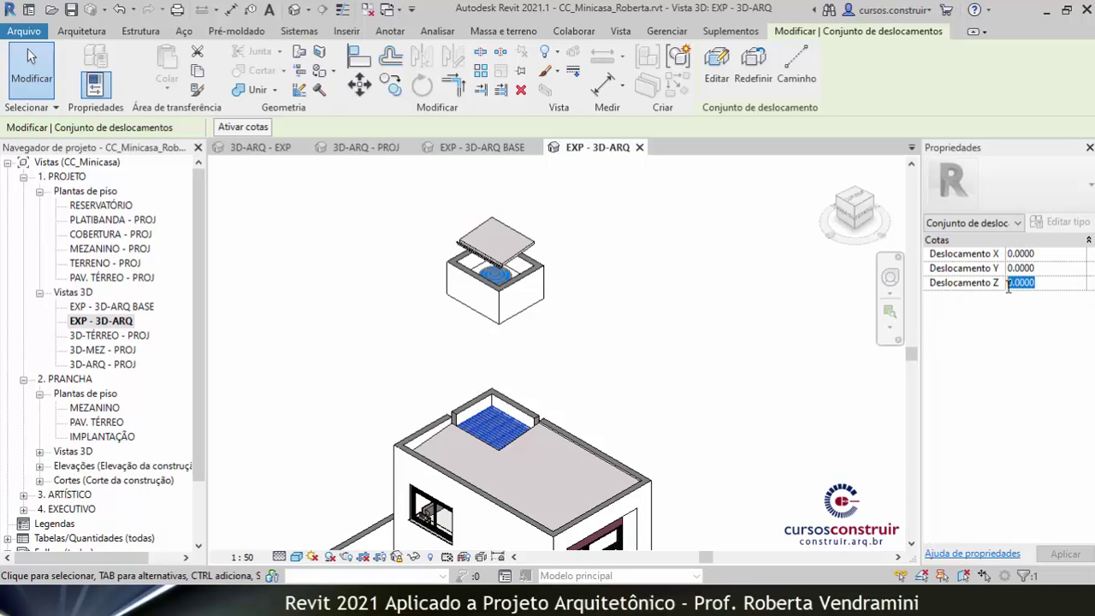
type("1000")
left_click(1065, 553)
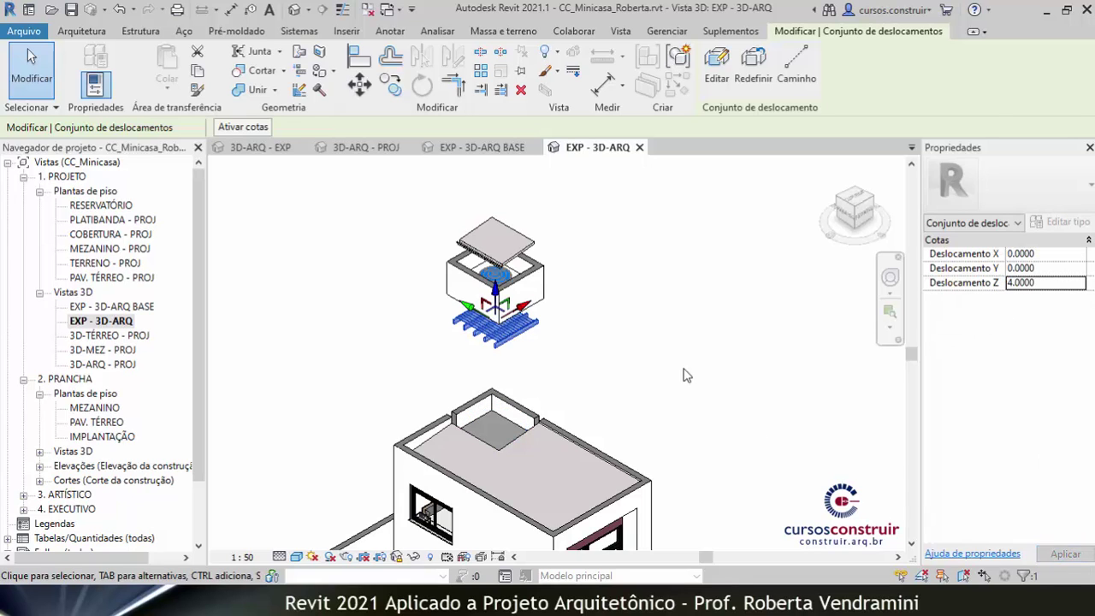
left_click(612, 311)
middle_click_drag(580, 276, 598, 224)
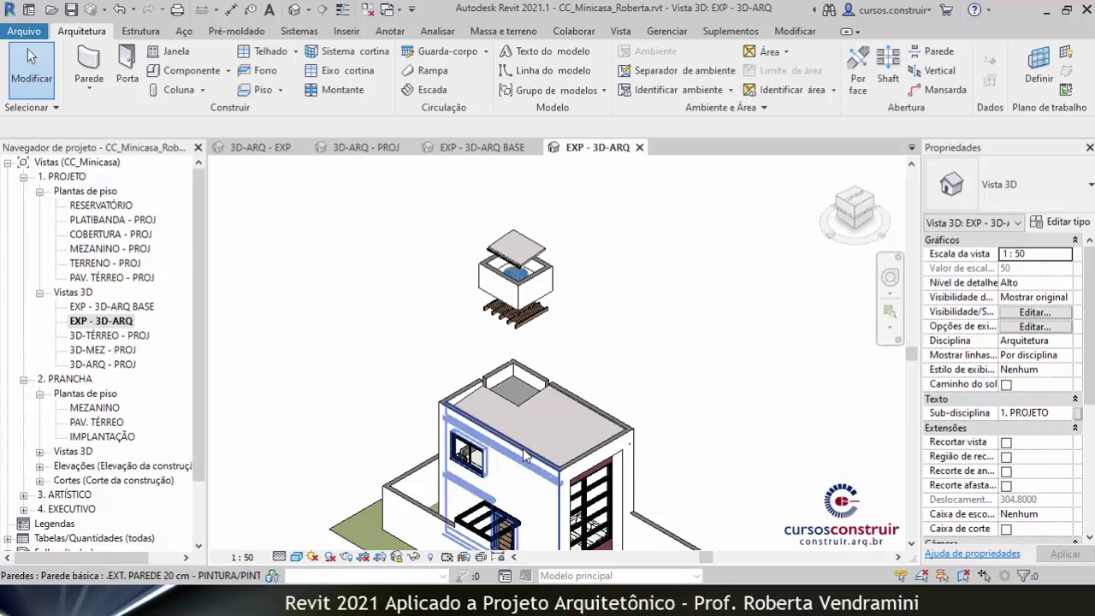
- Give the main roof slab its own displacement set, lifted above the walls below the support
left_click(531, 385)
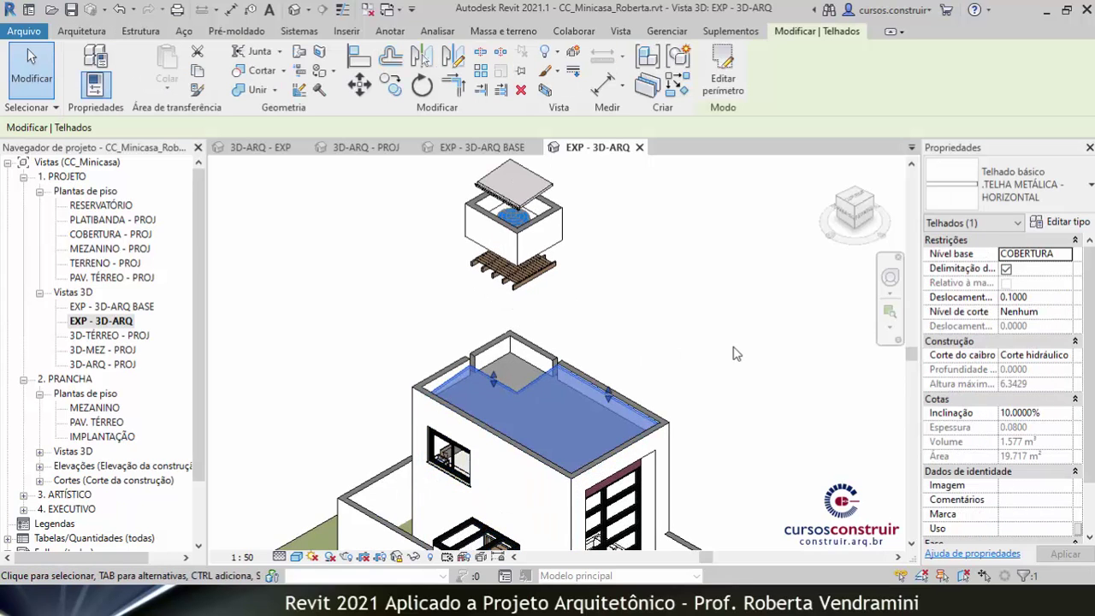
left_click(575, 53)
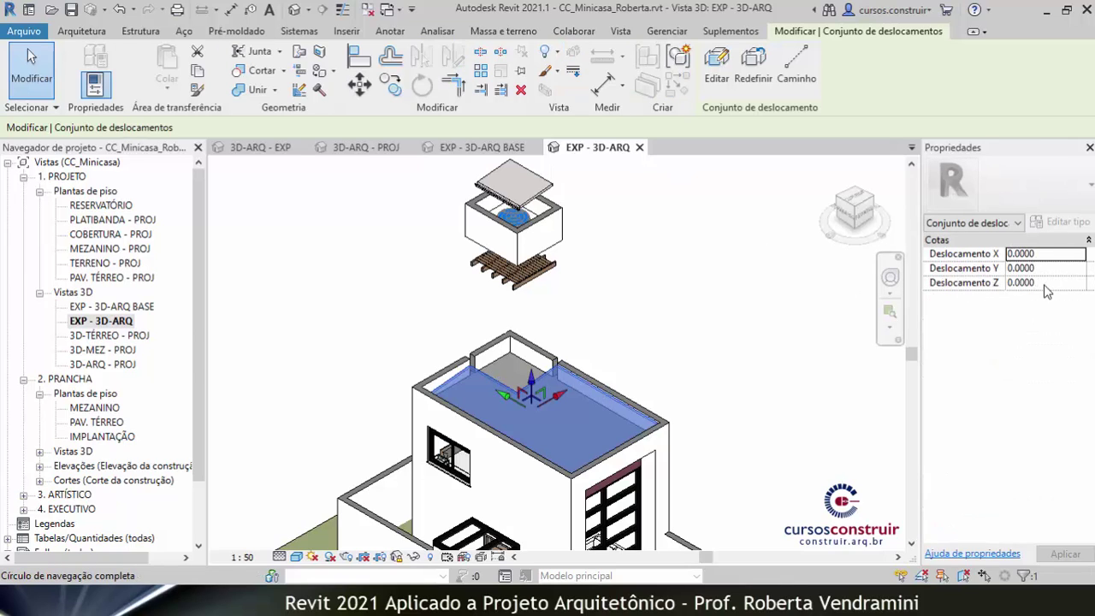
left_click(1045, 283)
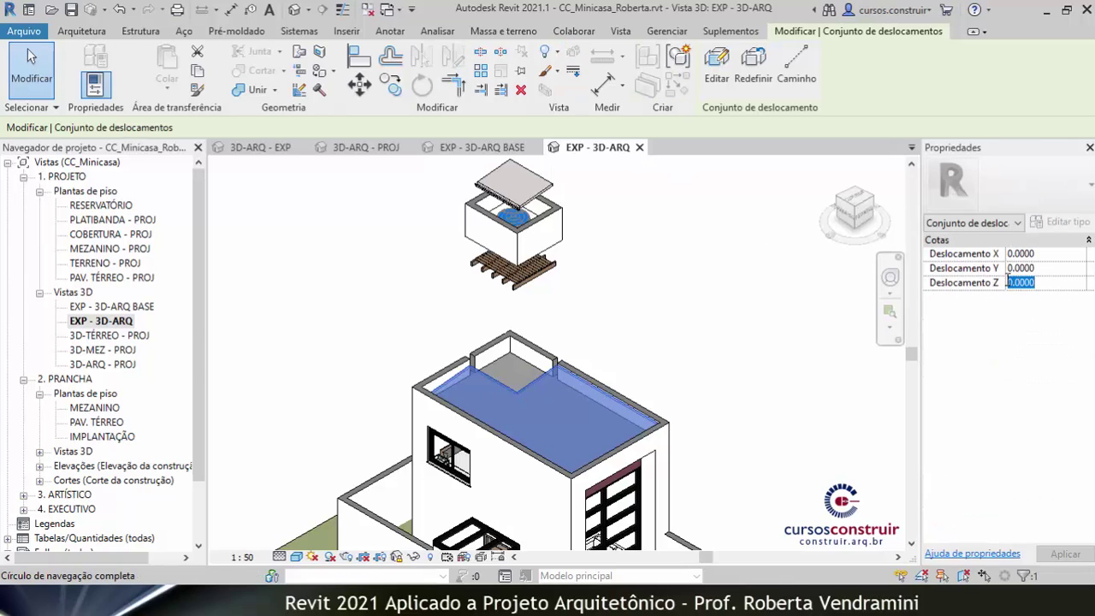
type("1000")
left_click(1065, 554)
left_click(789, 346)
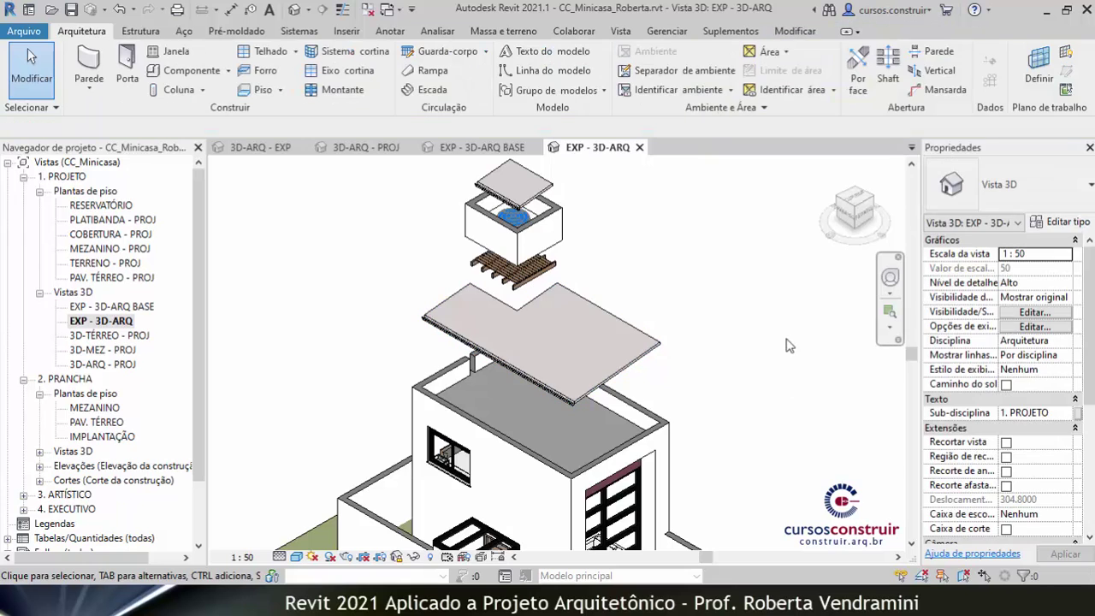
scroll(398, 260, "down", 2)
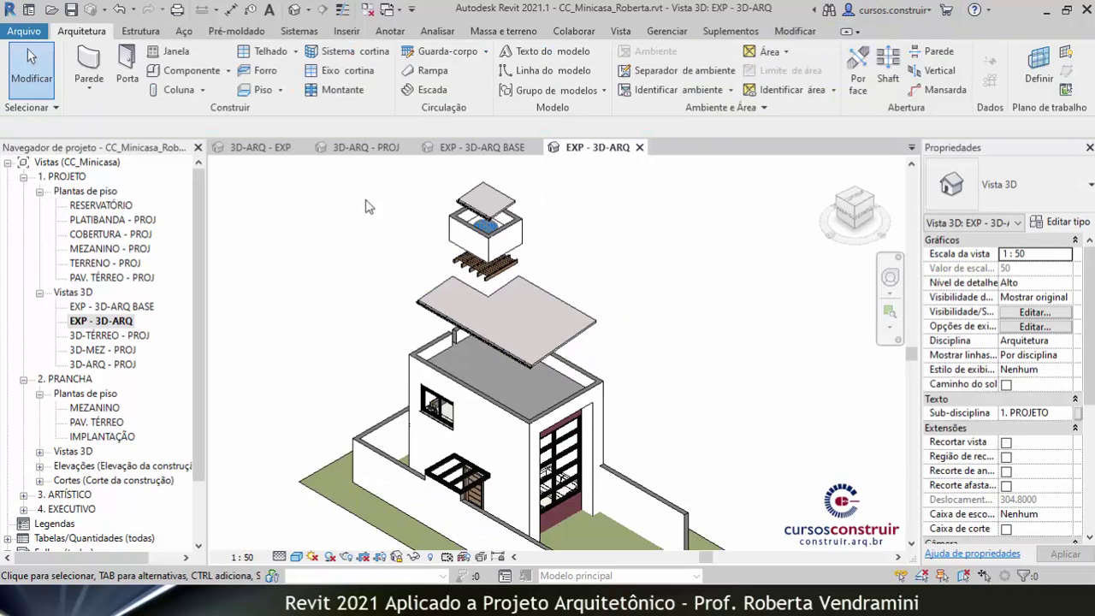
- Add displacement path lines from the raised roof slab's corners to its original position
left_click(485, 224)
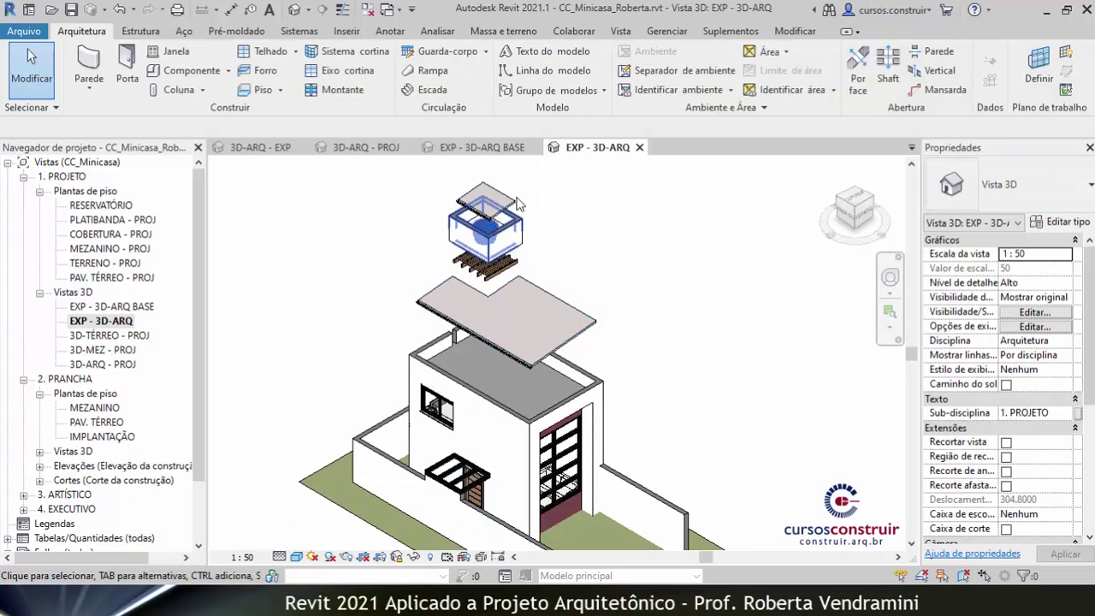
left_click(583, 332)
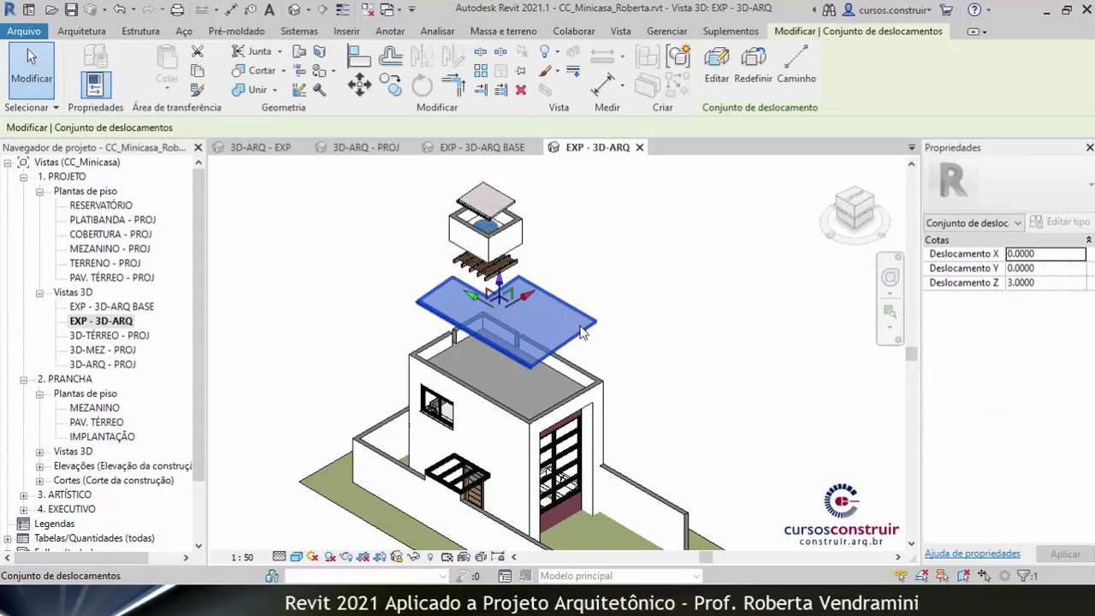
left_click(793, 75)
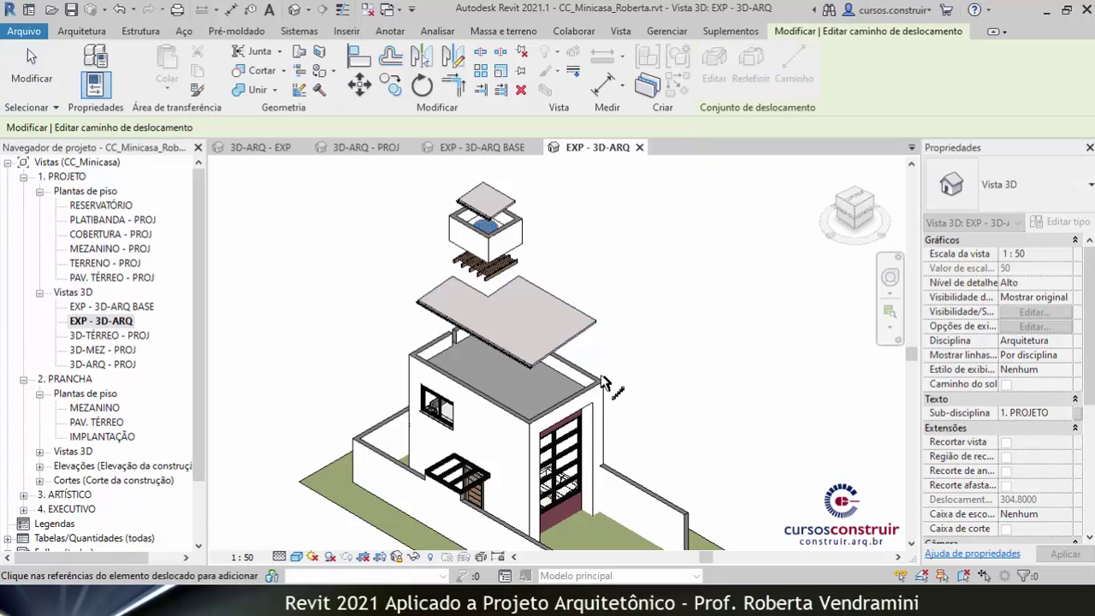
scroll(612, 389, "up", 2)
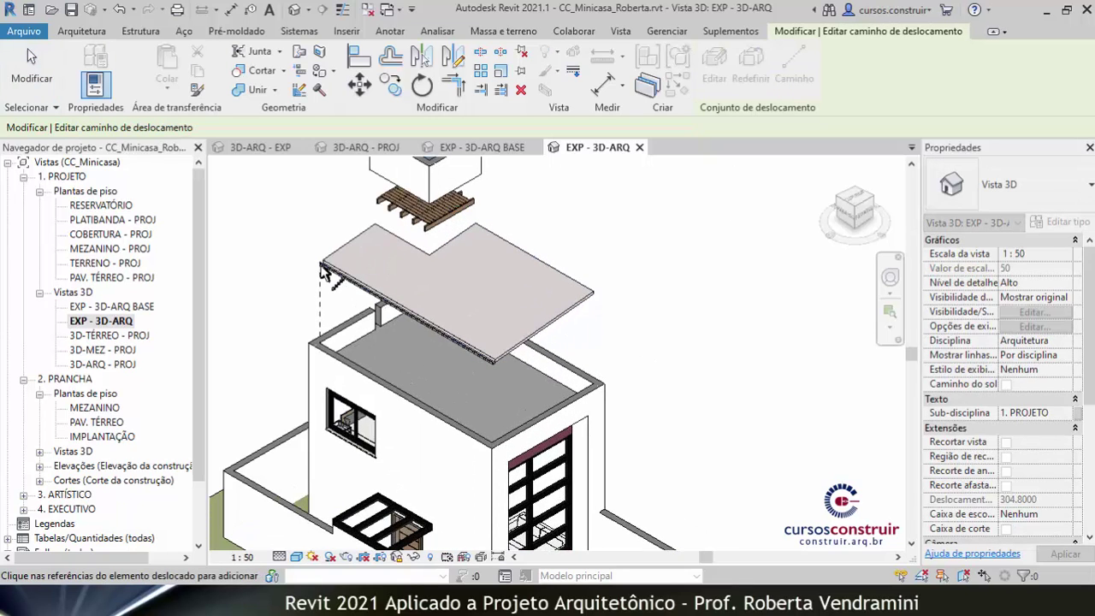
left_click(494, 363)
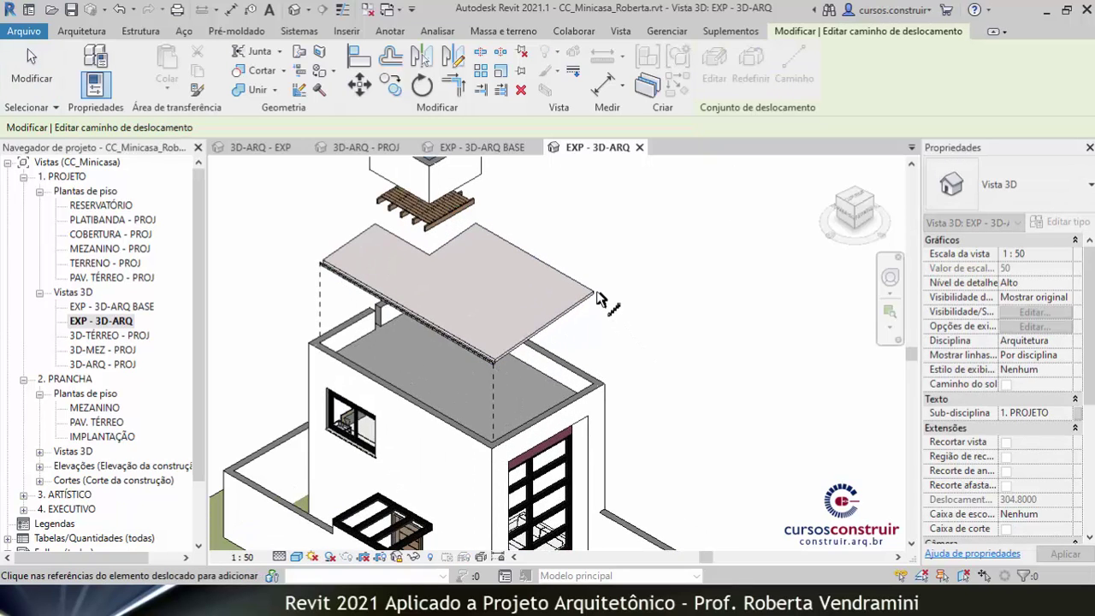
left_click(596, 297)
middle_click_drag(596, 296, 620, 346)
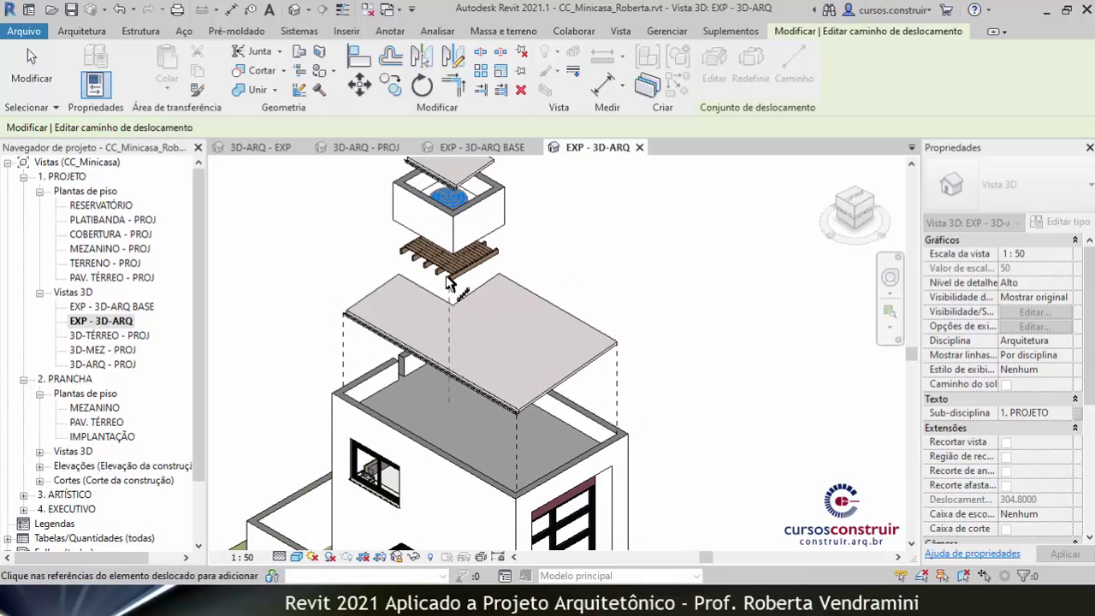
left_click(447, 282)
- Add path lines from the wooden support's corners and finish path editing
scroll(405, 257, "up", 2)
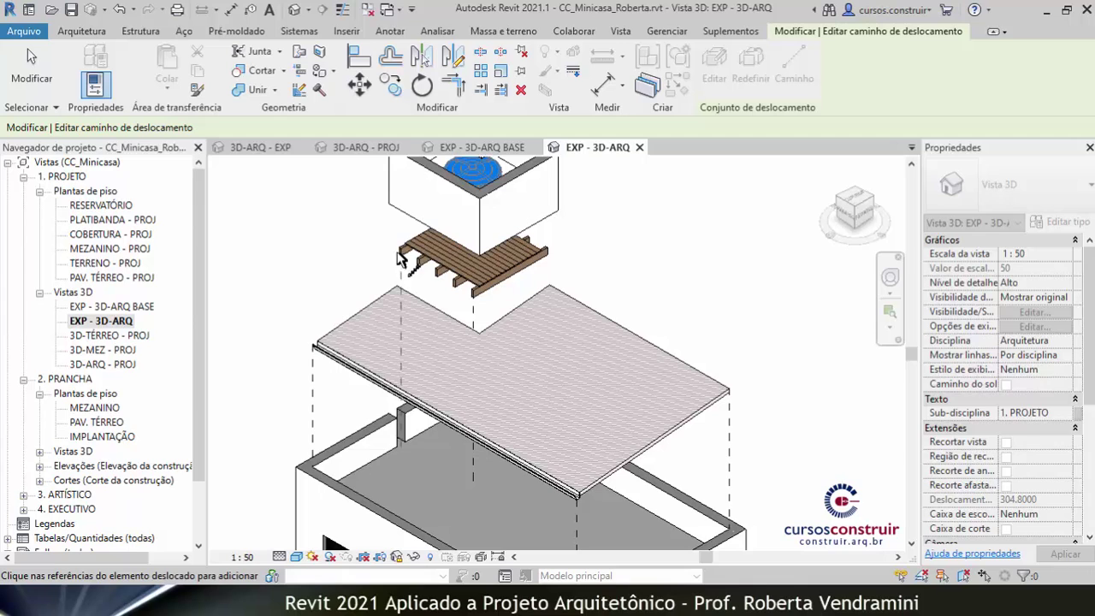
left_click(399, 258)
left_click(554, 260)
scroll(466, 282, "down", 2)
left_click(466, 282)
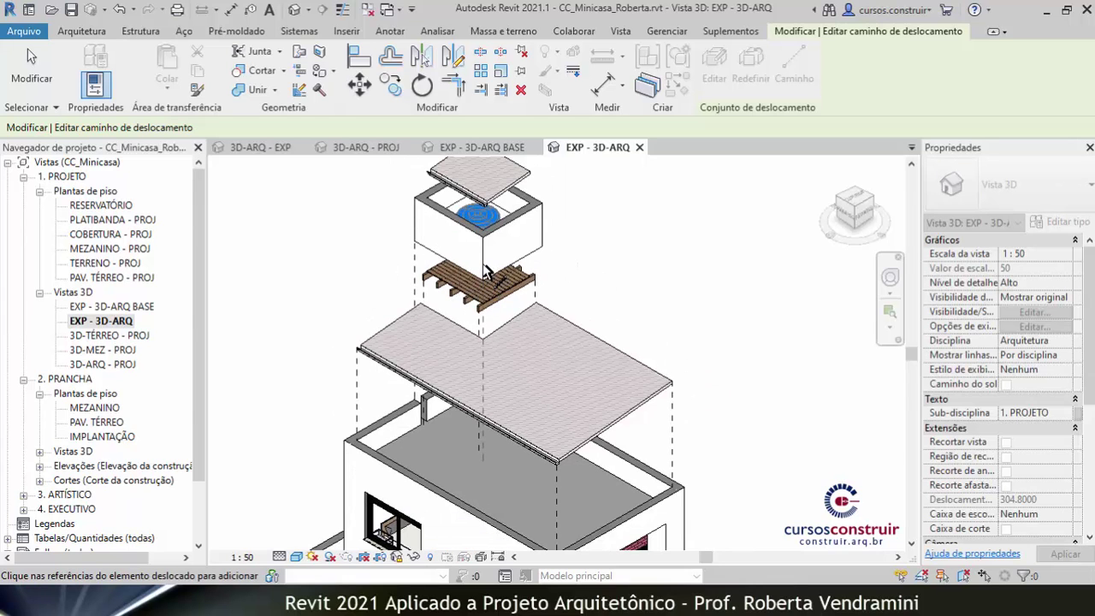
scroll(547, 376, "up", 1)
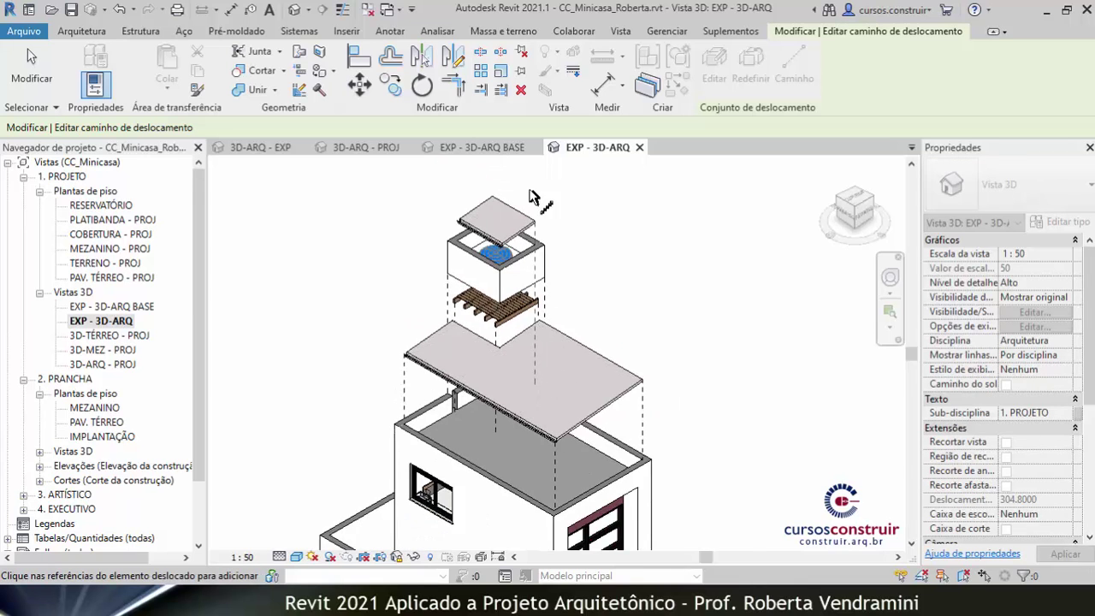
scroll(513, 244, "up", 2)
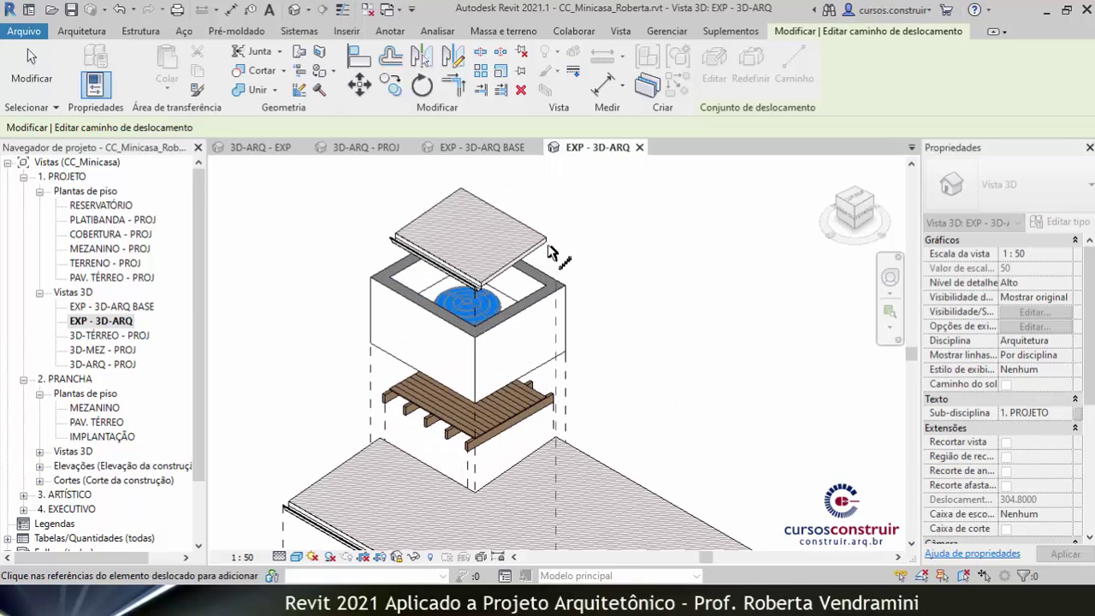
scroll(560, 259, "down", 1)
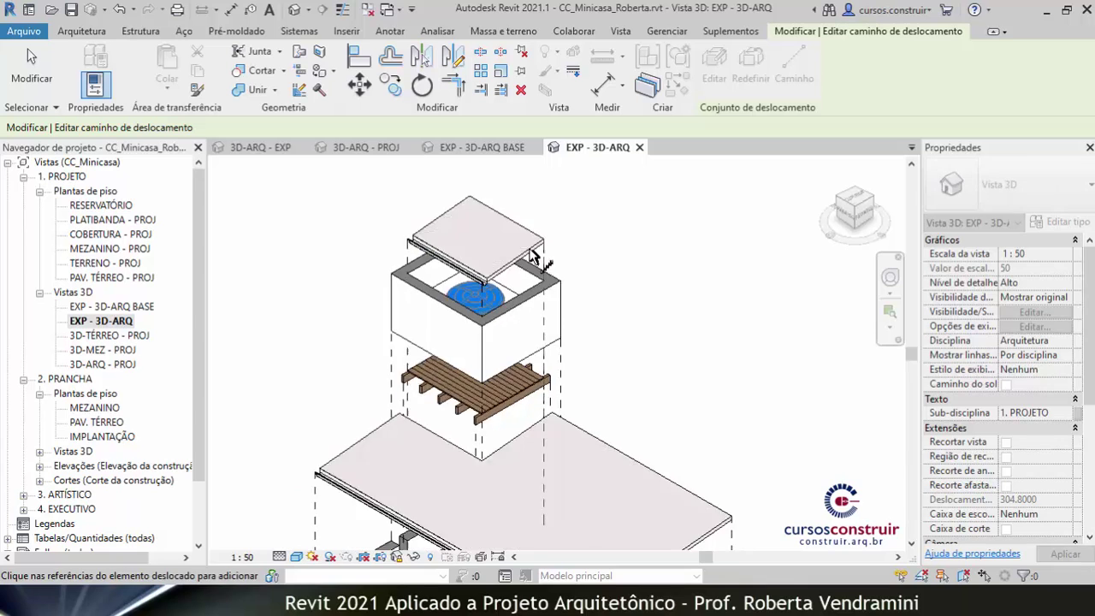
scroll(572, 268, "down", 2)
key("Escape")
scroll(581, 271, "up", 3)
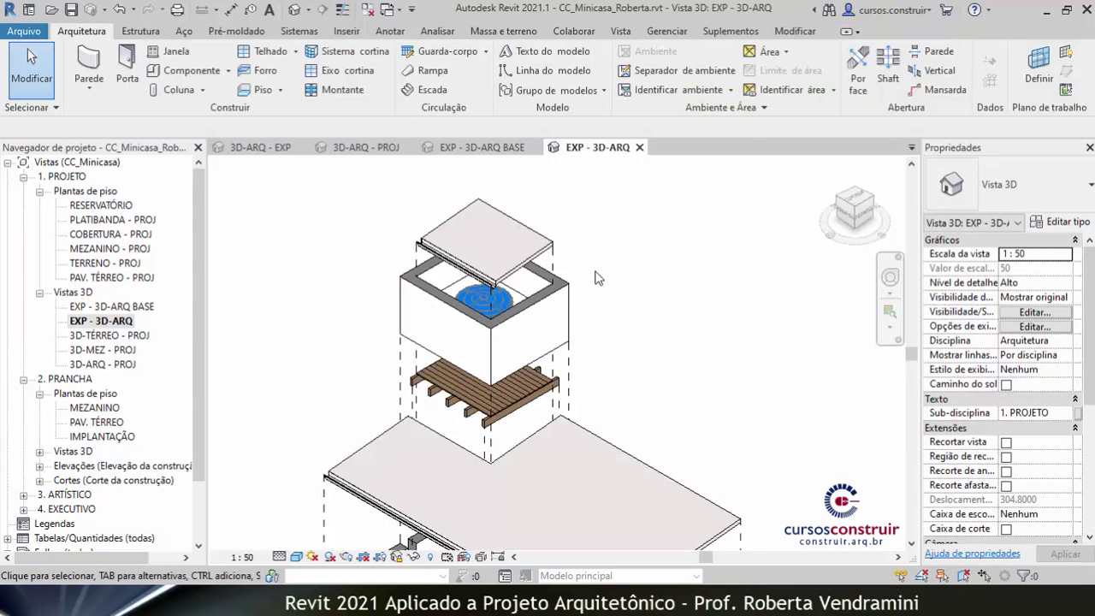
- Drop the grass ground surface to Z -3 in its own displacement set
scroll(586, 271, "down", 1)
scroll(587, 271, "down", 3)
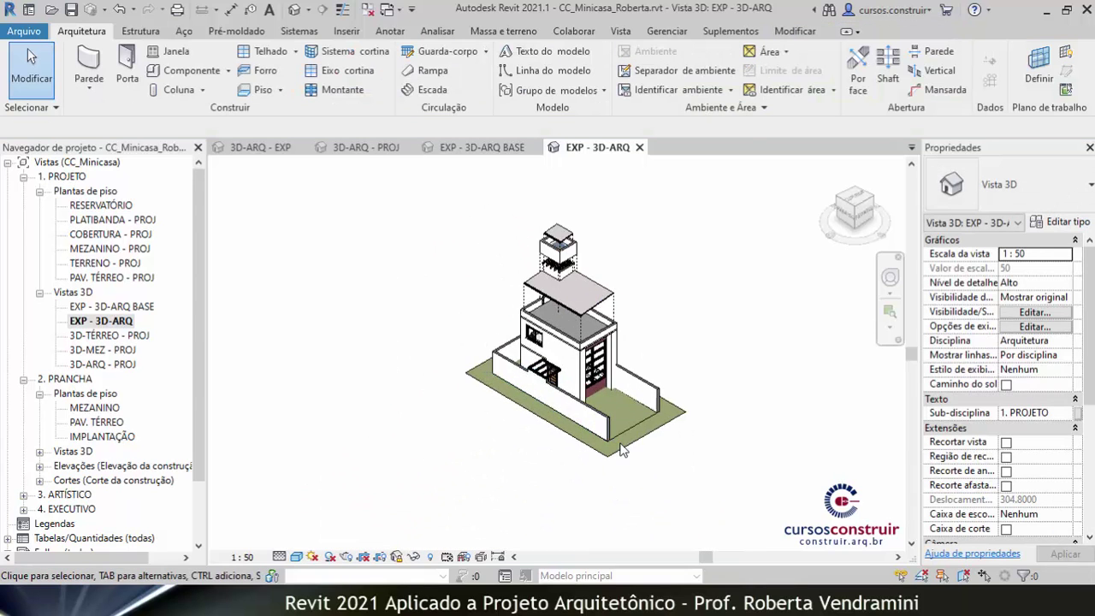
left_click(597, 468)
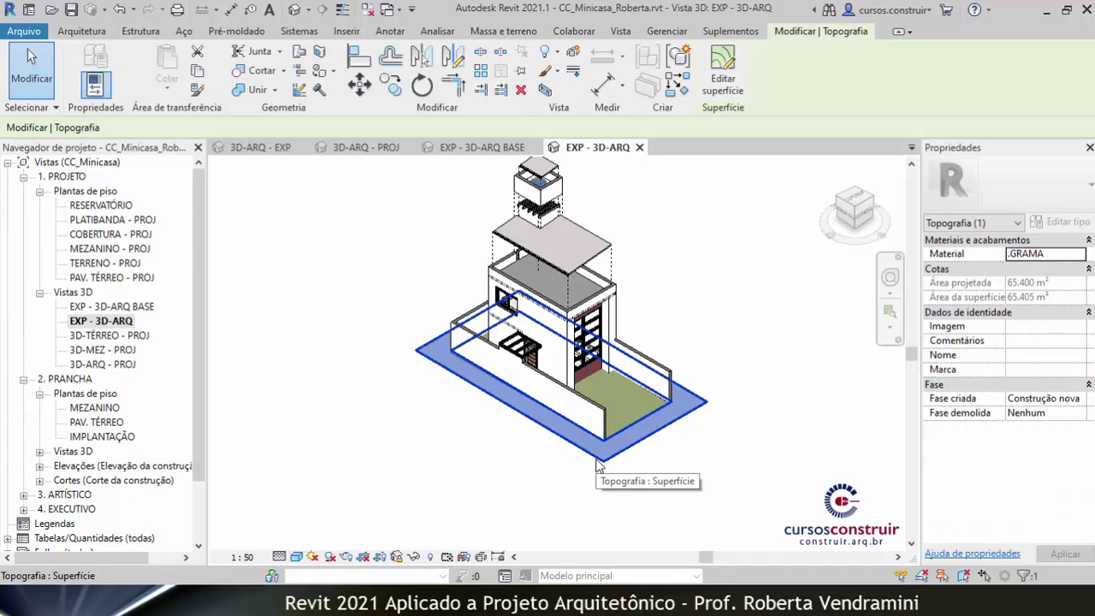
left_click(572, 54)
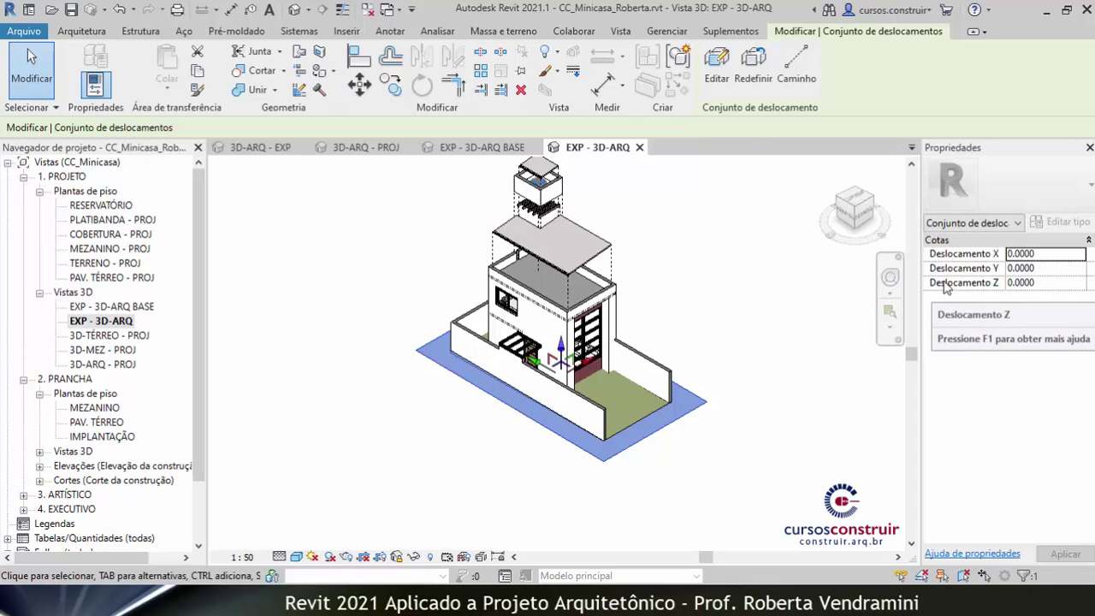
left_click(1044, 284)
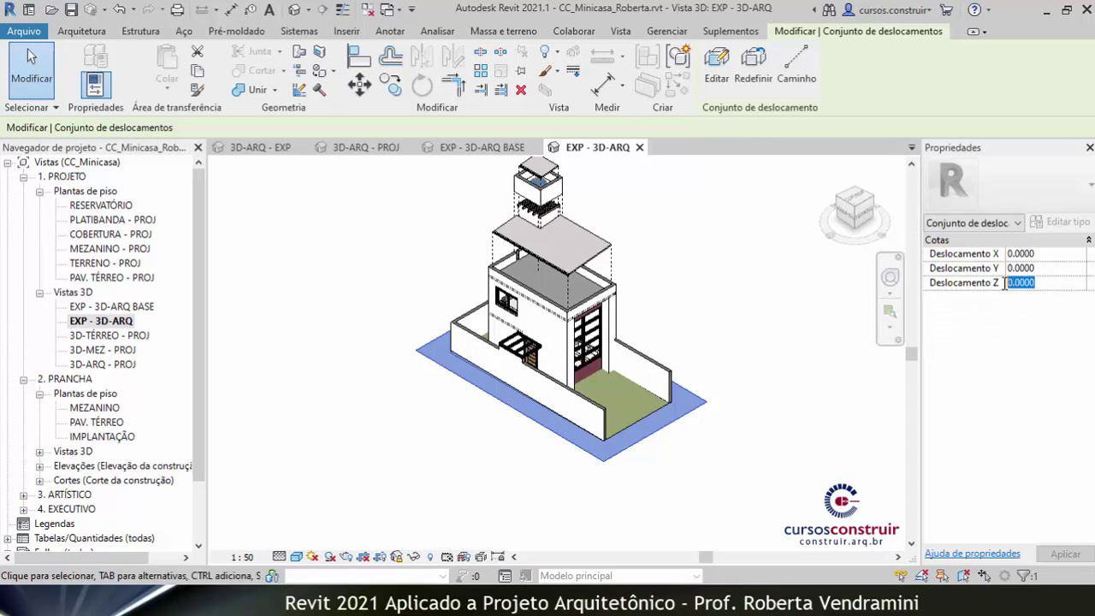
type("-")
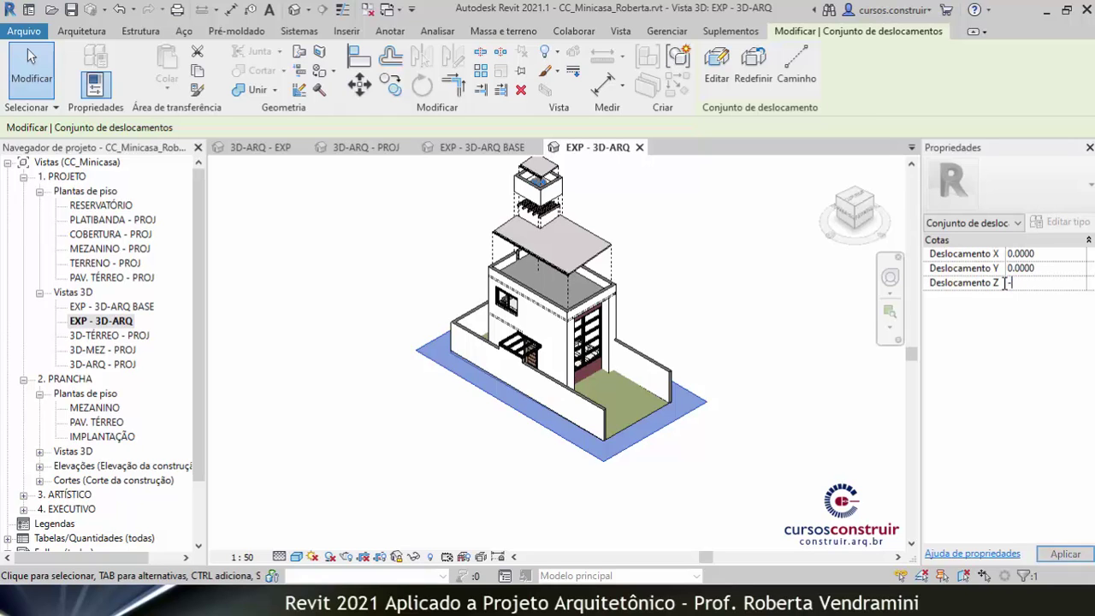
type("3")
left_click(1047, 549)
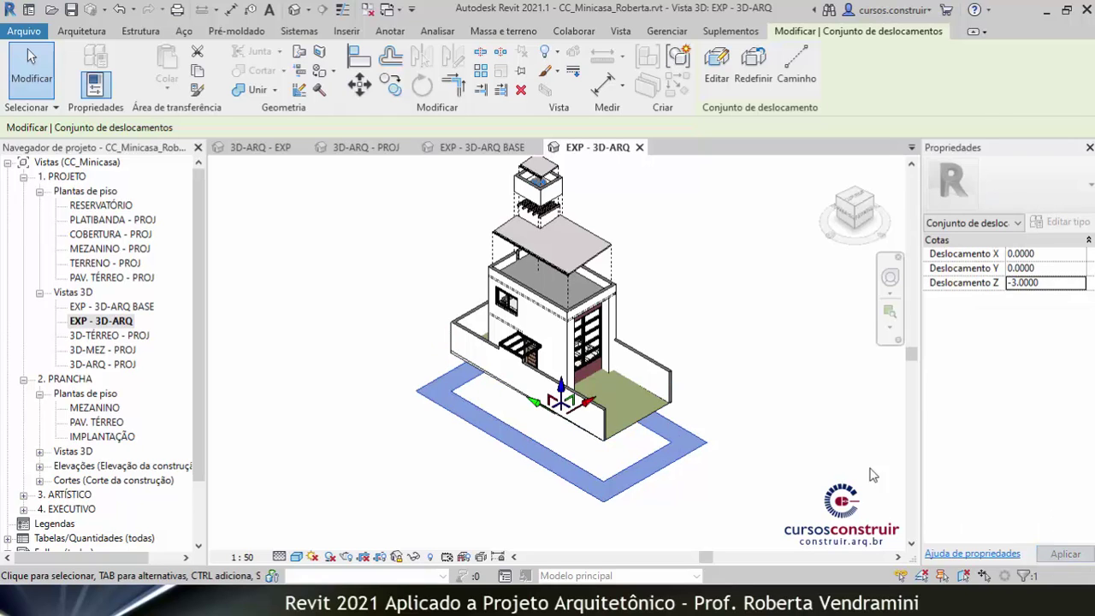
key("Escape")
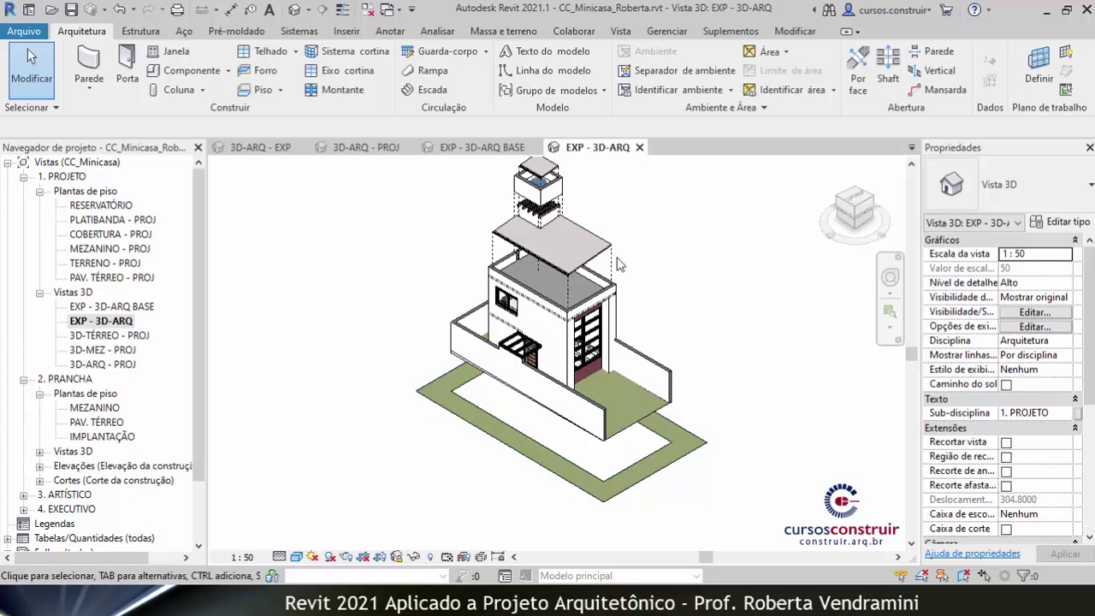
- Select the lowered ground's displacement set
left_click(642, 417)
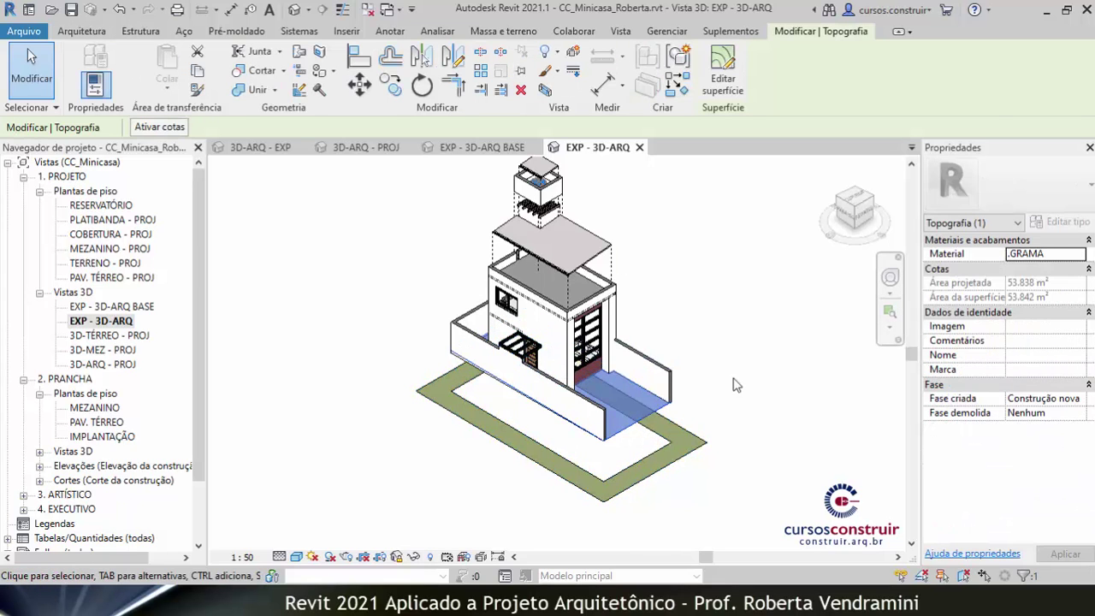
key("Escape")
left_click(702, 450)
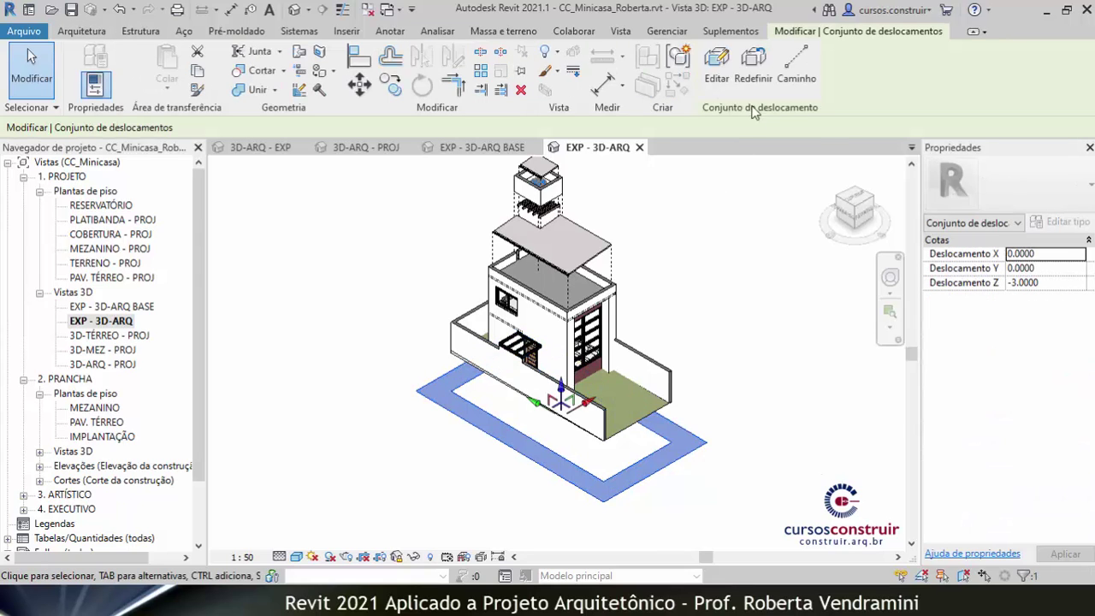
- Add the grey slab under the house to the ground's displacement set
left_click(712, 68)
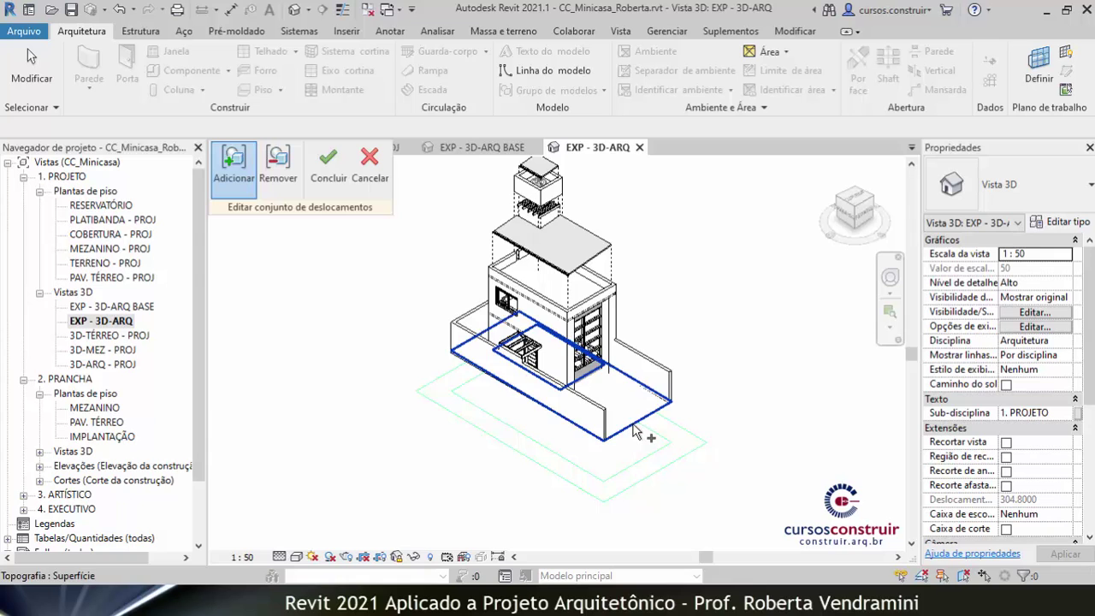
left_click(670, 426)
left_click(328, 162)
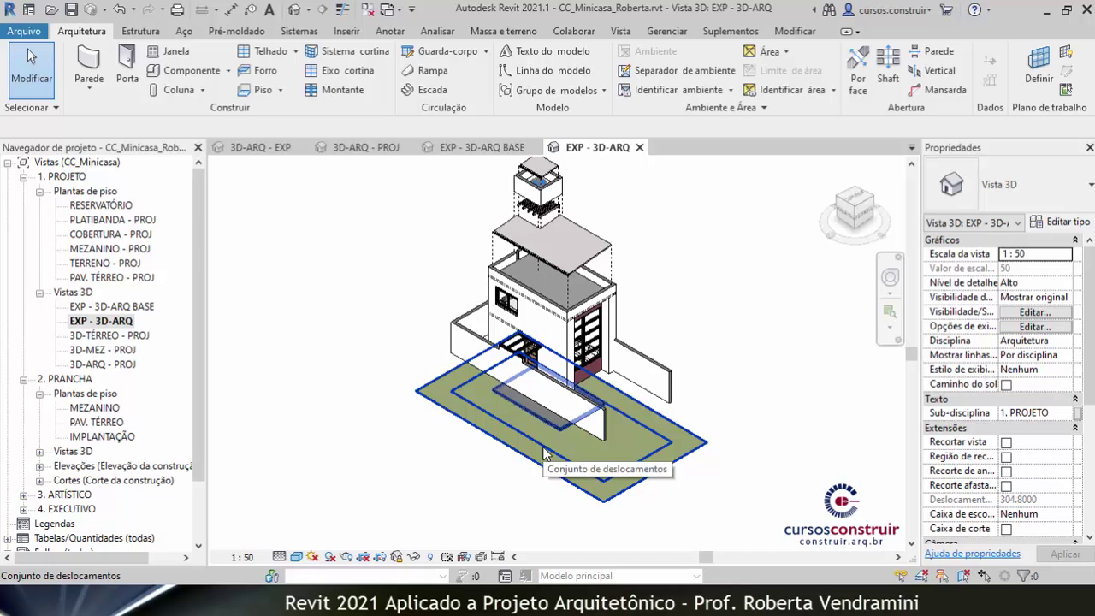
- Offset the front boundary wall -5 along X in its own displacement set
left_click(603, 414)
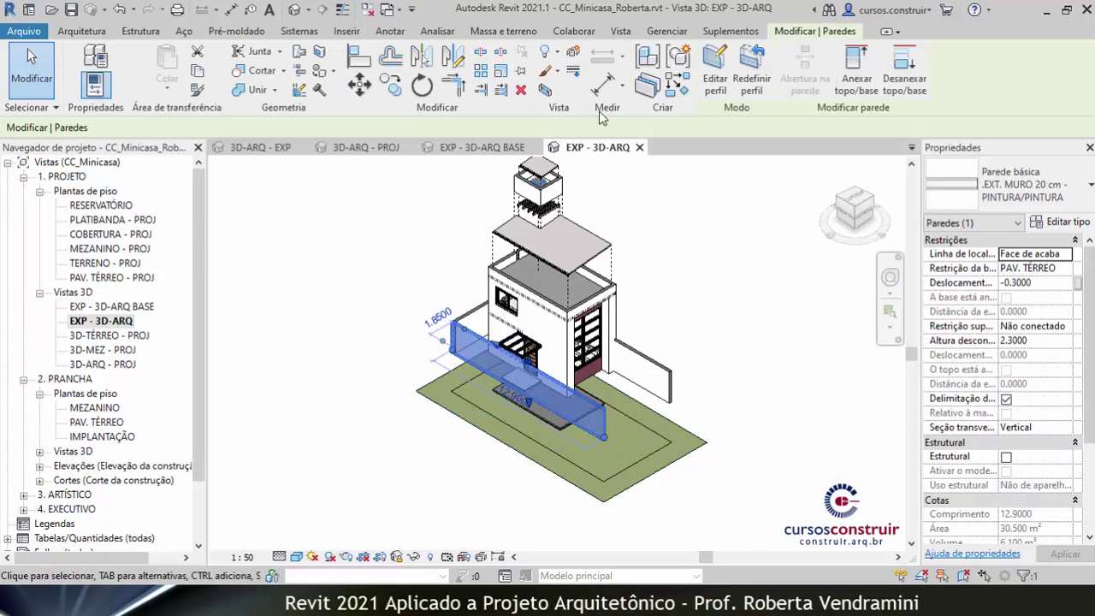
left_click(572, 56)
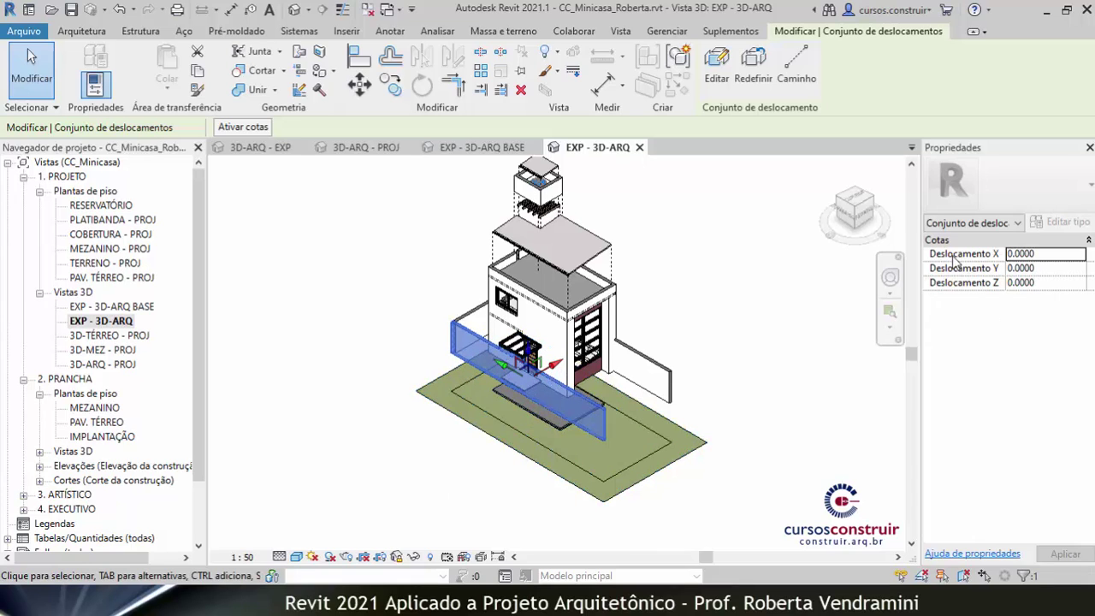
left_click(1023, 254)
type("-5")
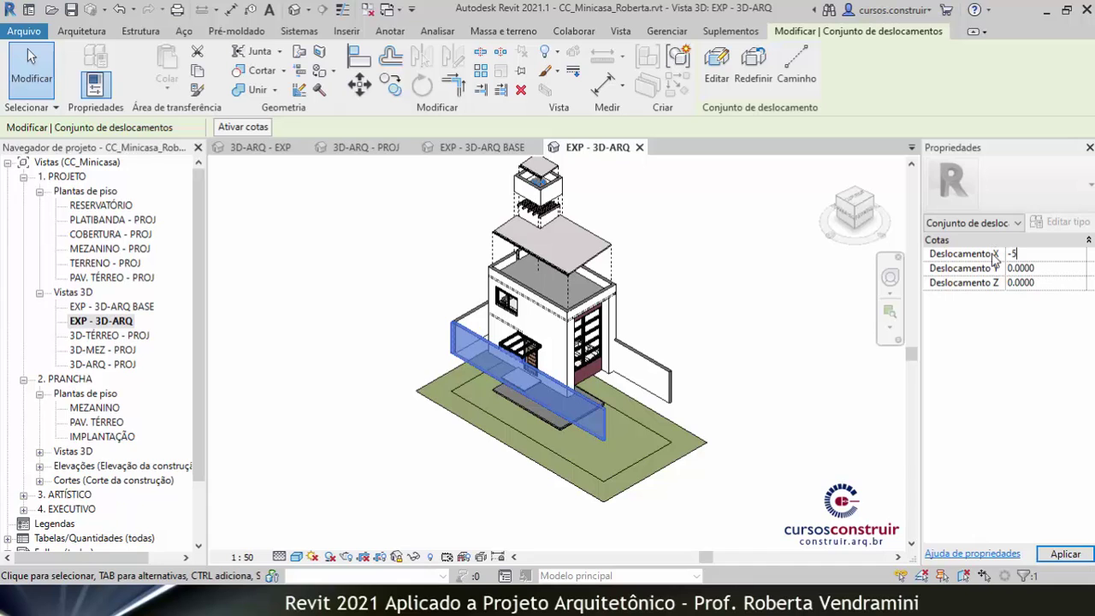
key("Return")
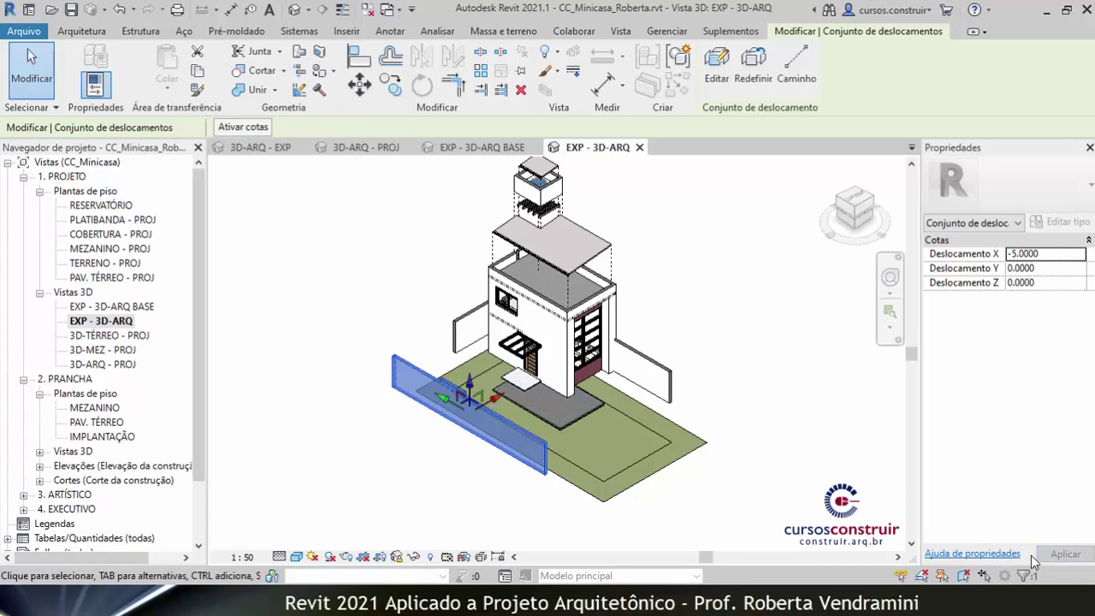
left_click(804, 439)
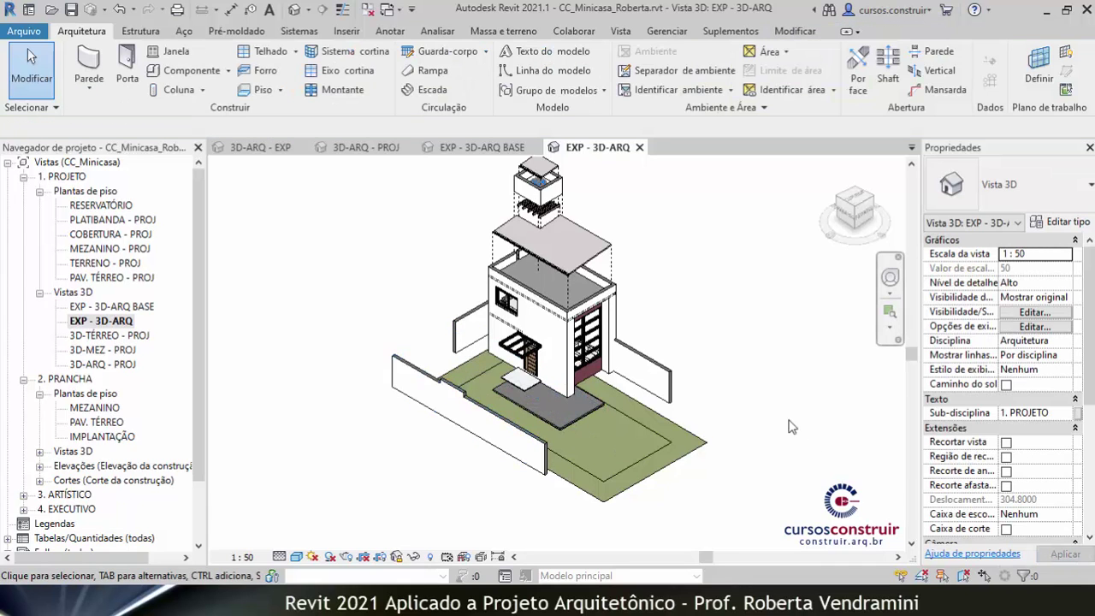
scroll(775, 423, "down", 1)
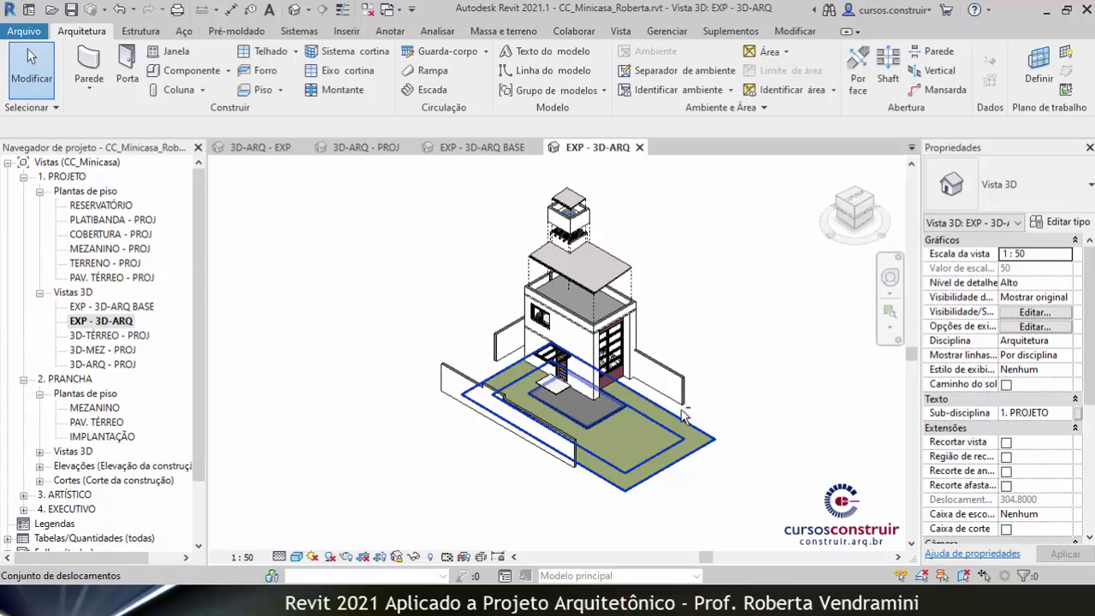
- Unlock the EXP - 3D-ARQ view and orbit the model to face its front entrance
middle_click_drag(681, 413, 612, 436, "shift")
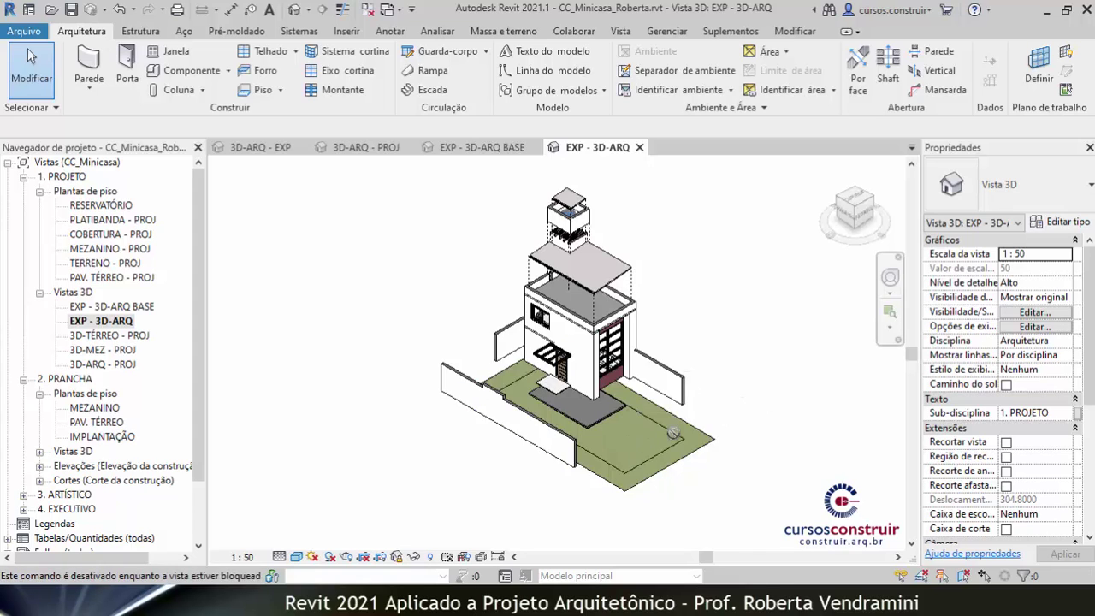
left_click(397, 560)
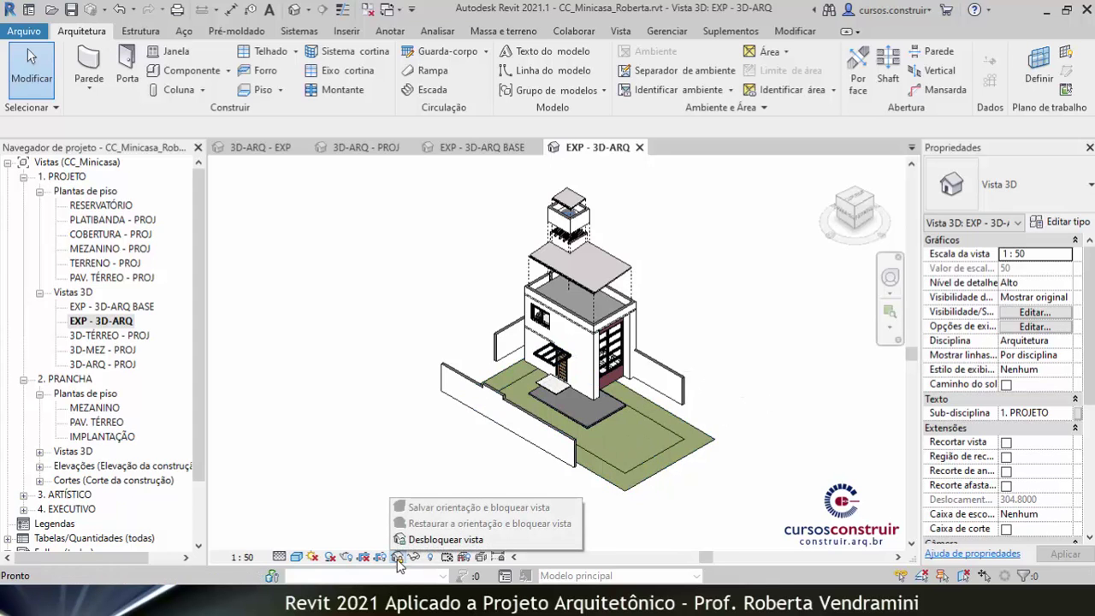
left_click(445, 539)
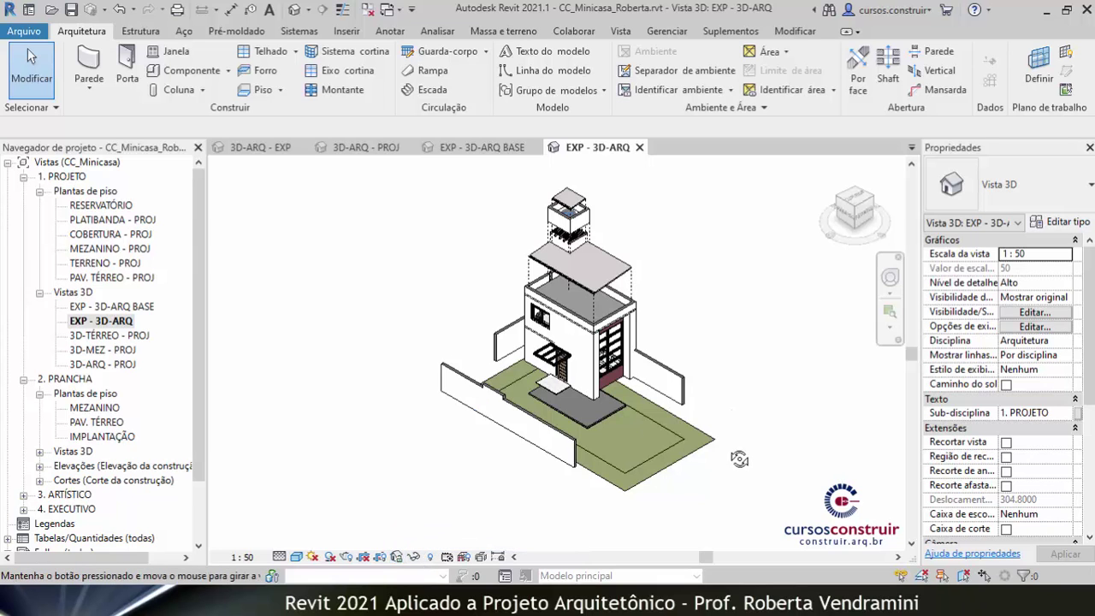
mouse_move(735, 451)
middle_mouse_down("shift")
mouse_move(694, 386)
mouse_move(571, 348)
middle_mouse_up("shift")
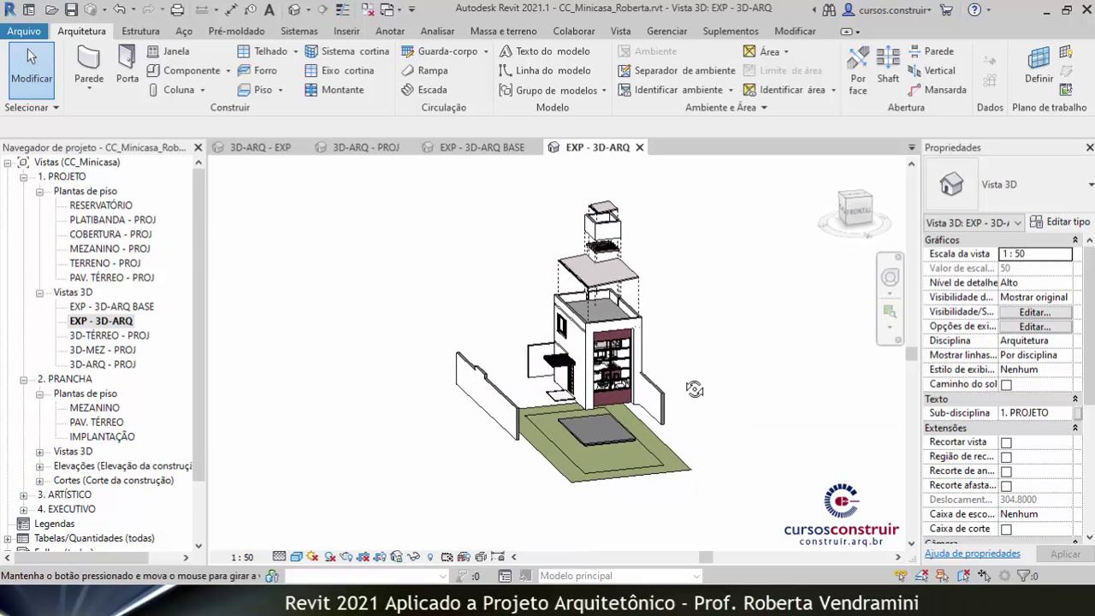
scroll(572, 348, "up", 2)
scroll(572, 348, "up", 3)
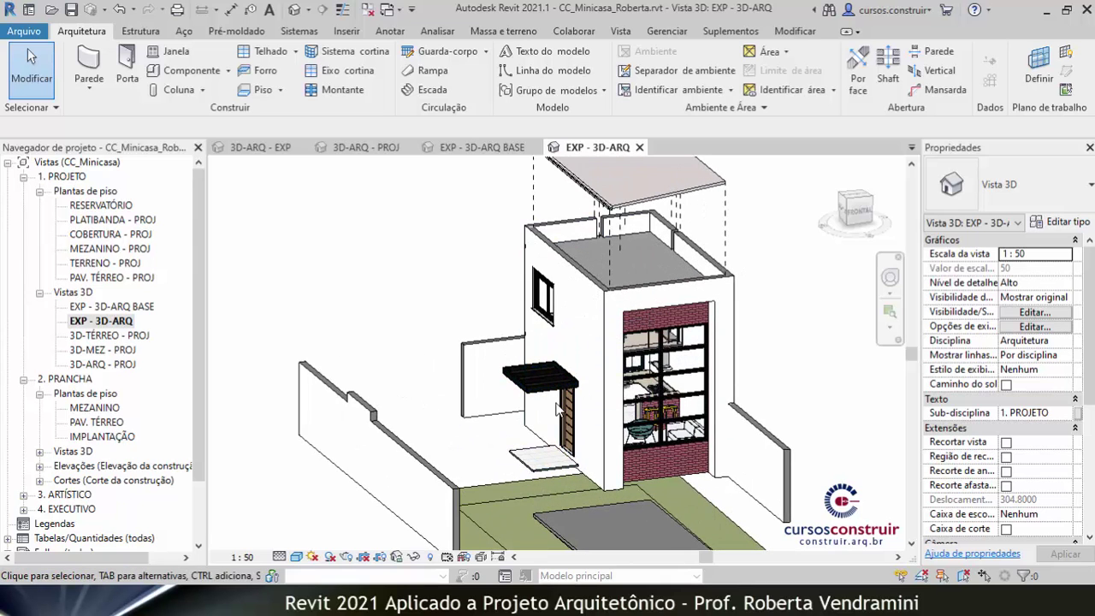
- Group the entrance pergola, front door and step into a displacement set offset -4 along X
left_click(549, 396)
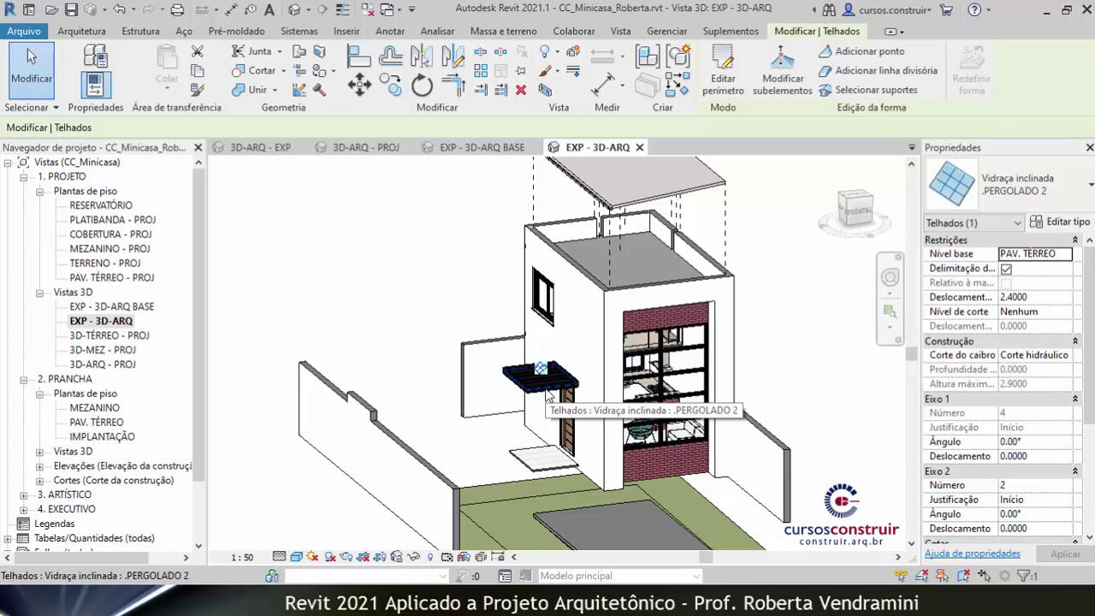
left_click(568, 428, "ctrl")
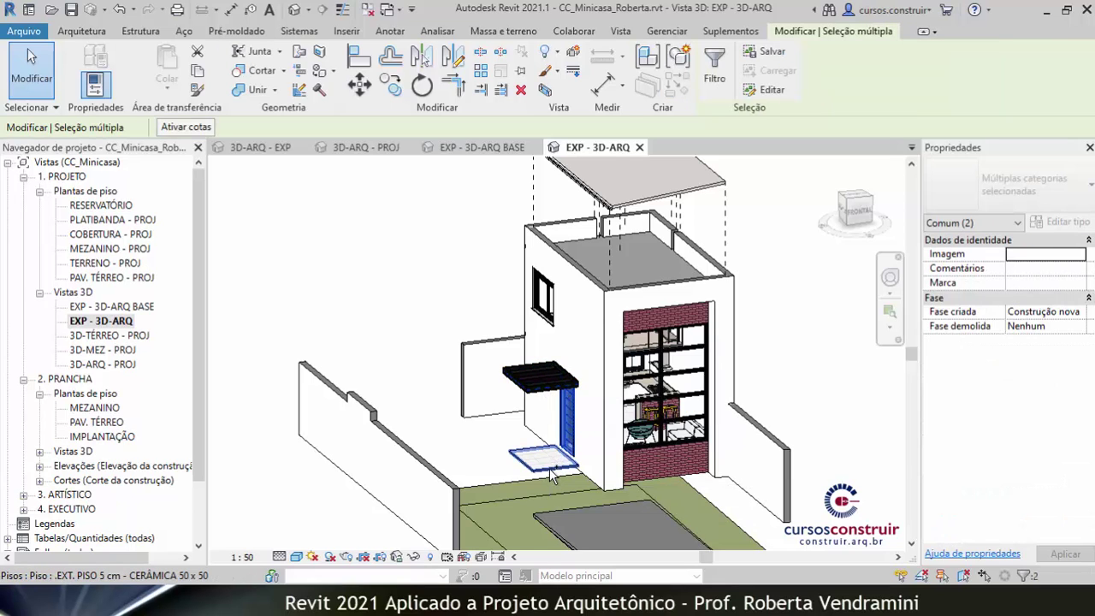
left_click(544, 460, "ctrl")
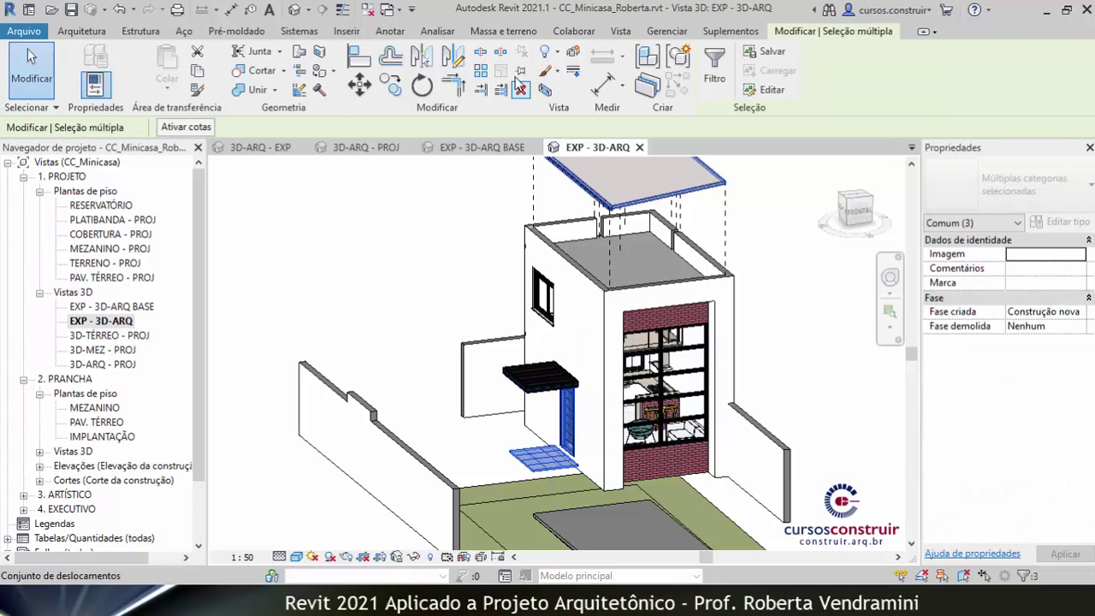
left_click(520, 88)
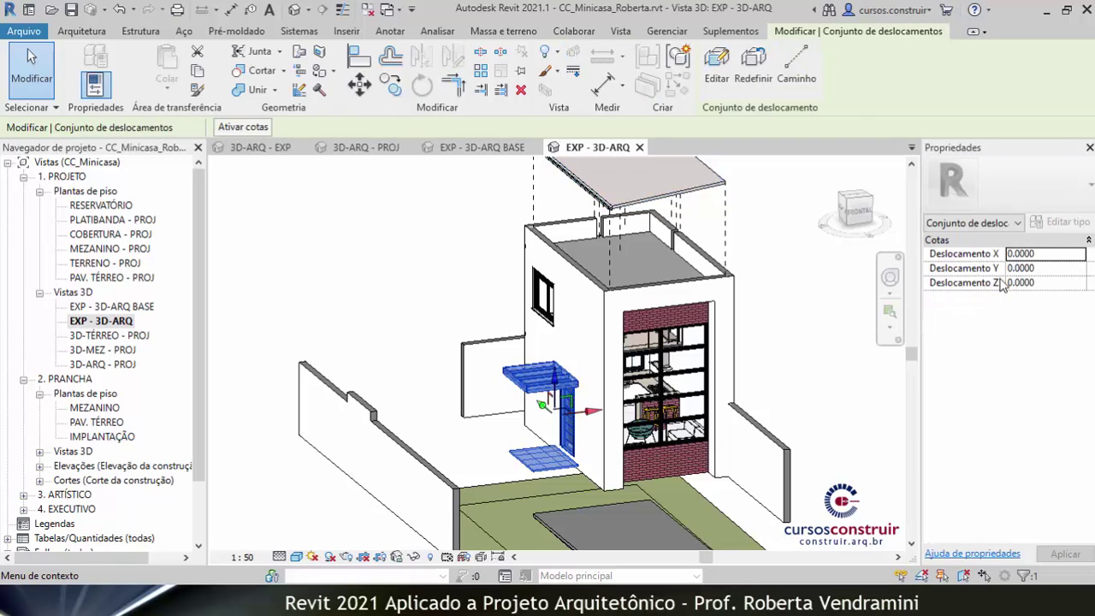
left_click(1043, 253)
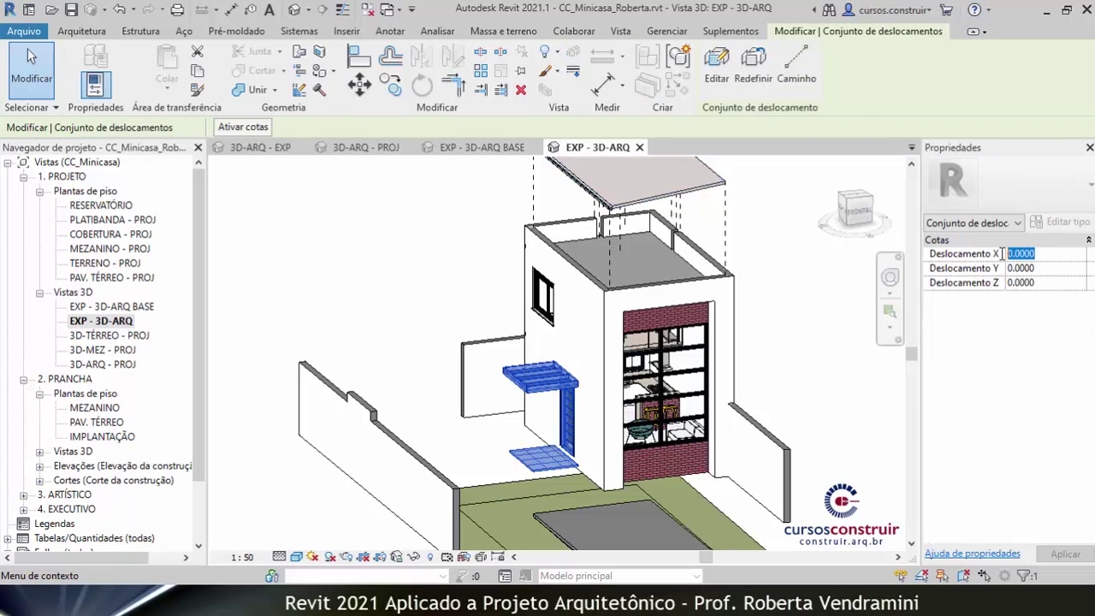
type("4")
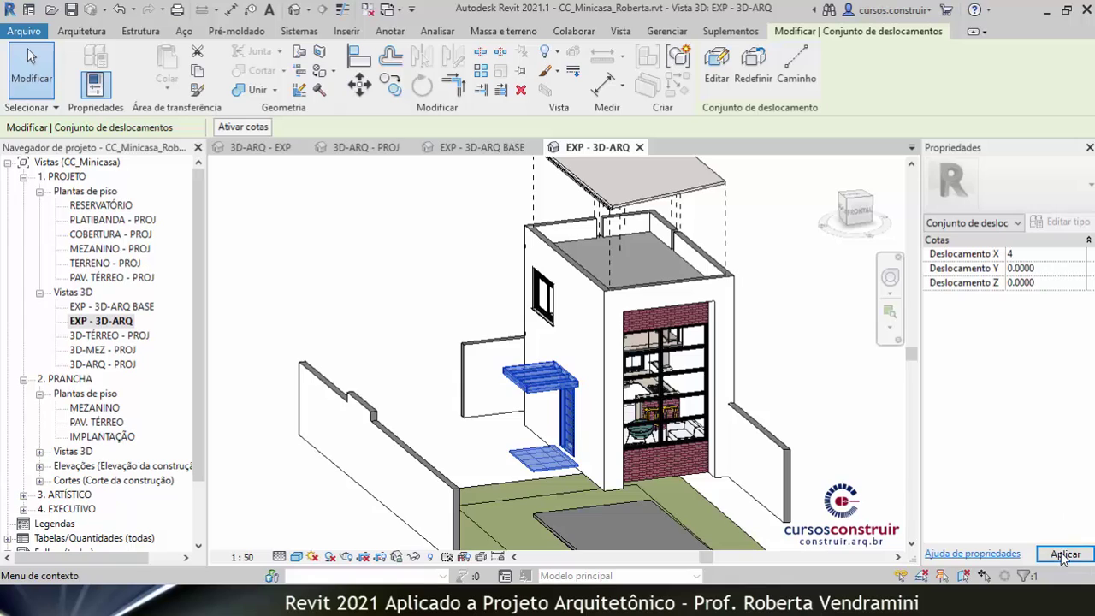
left_click(1065, 554)
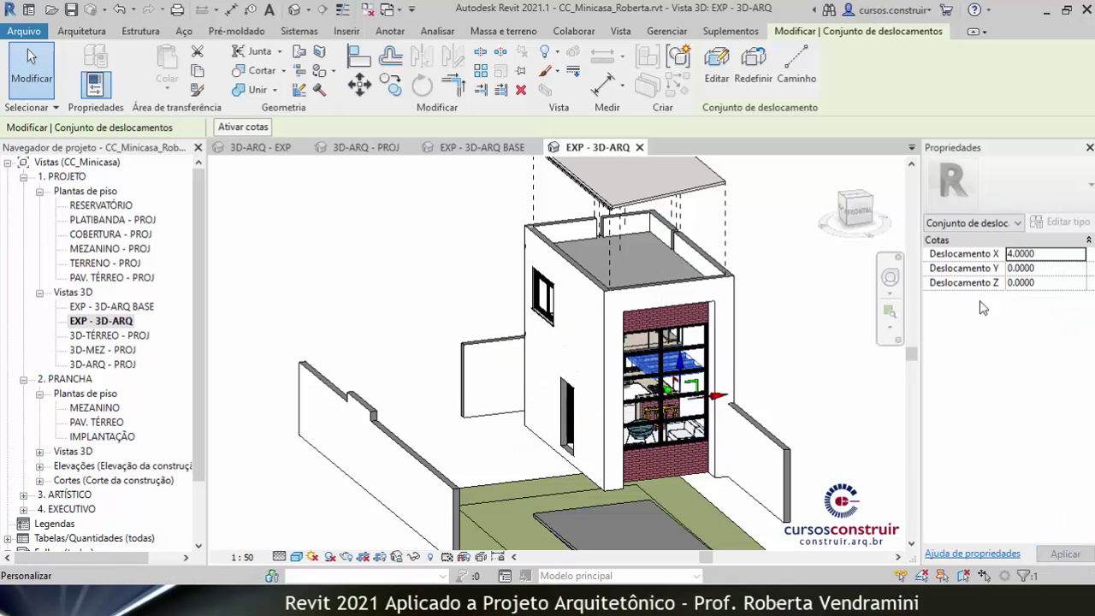
left_click(1019, 253)
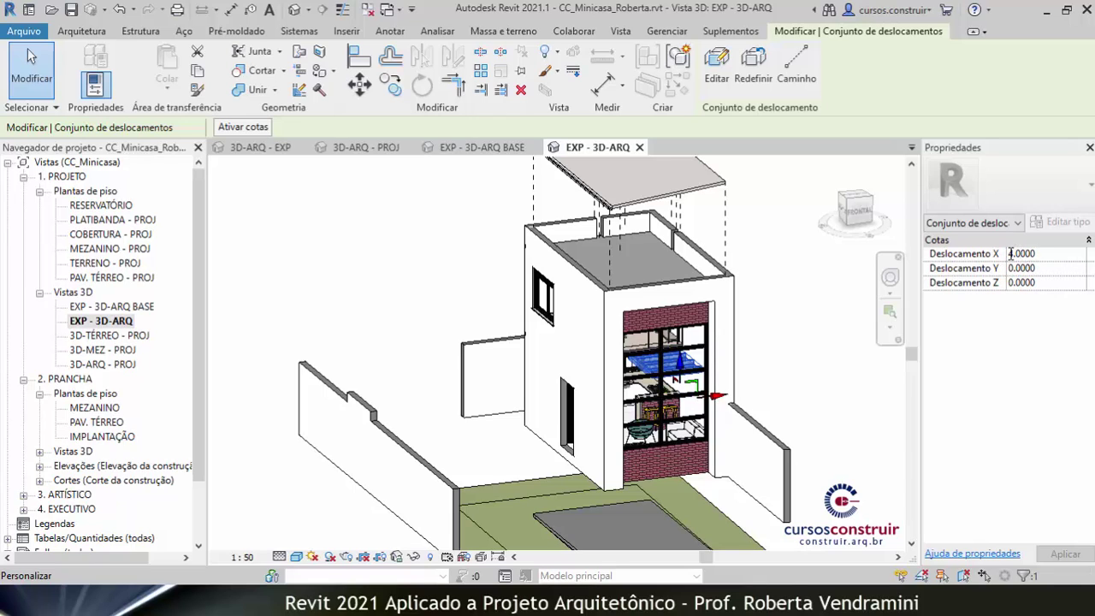
type("-4")
left_click(1062, 554)
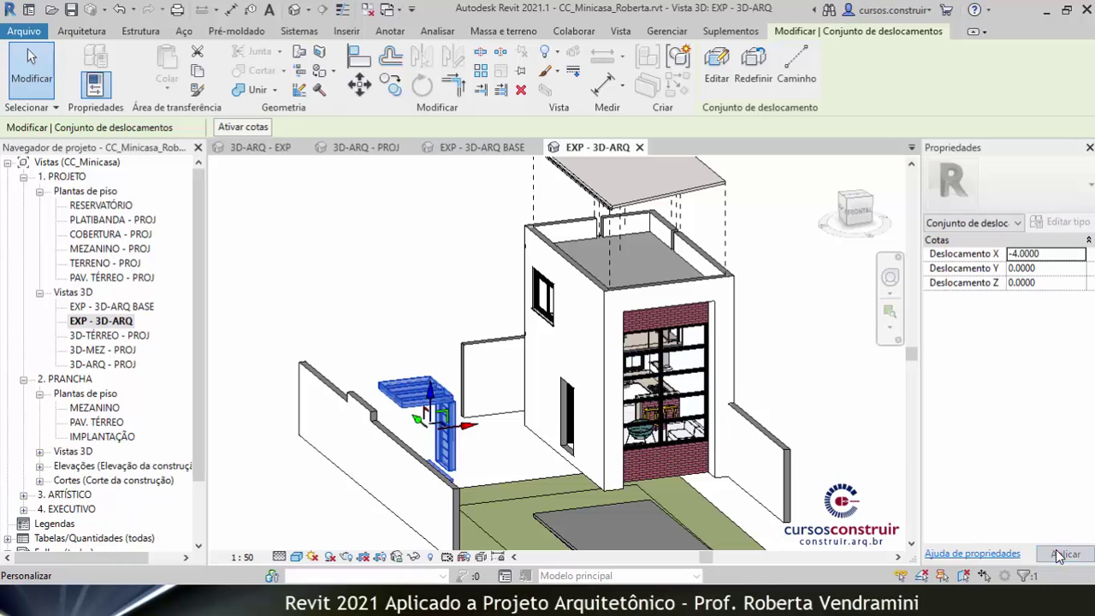
left_click(401, 283)
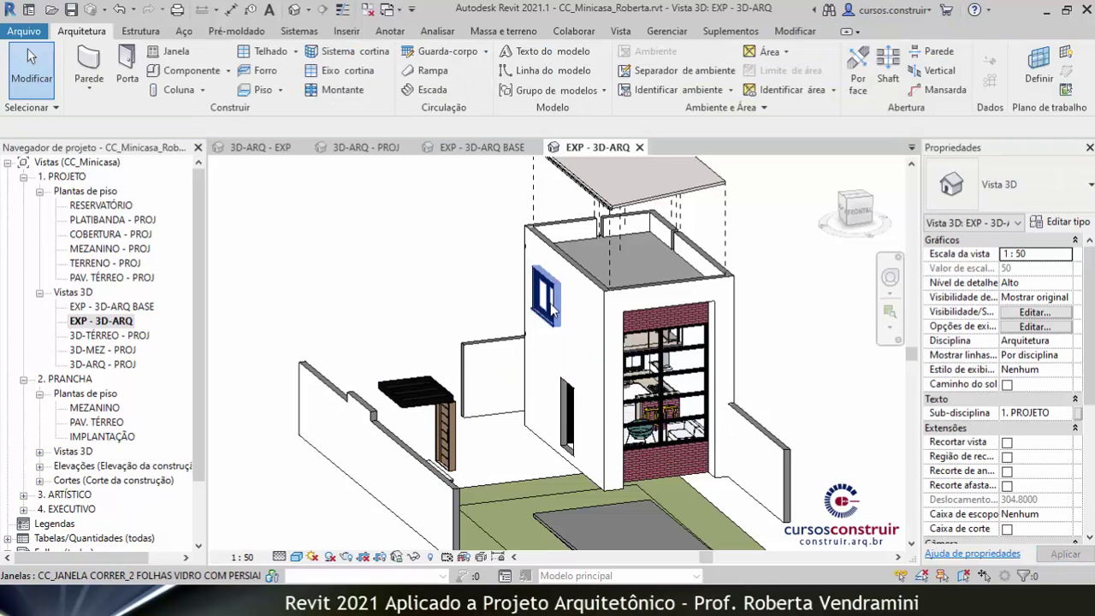
- Make the side window a displacement set and pull it out to the left of the house
scroll(541, 334, "down", 3)
middle_click_drag(538, 359, 451, 357, "shift")
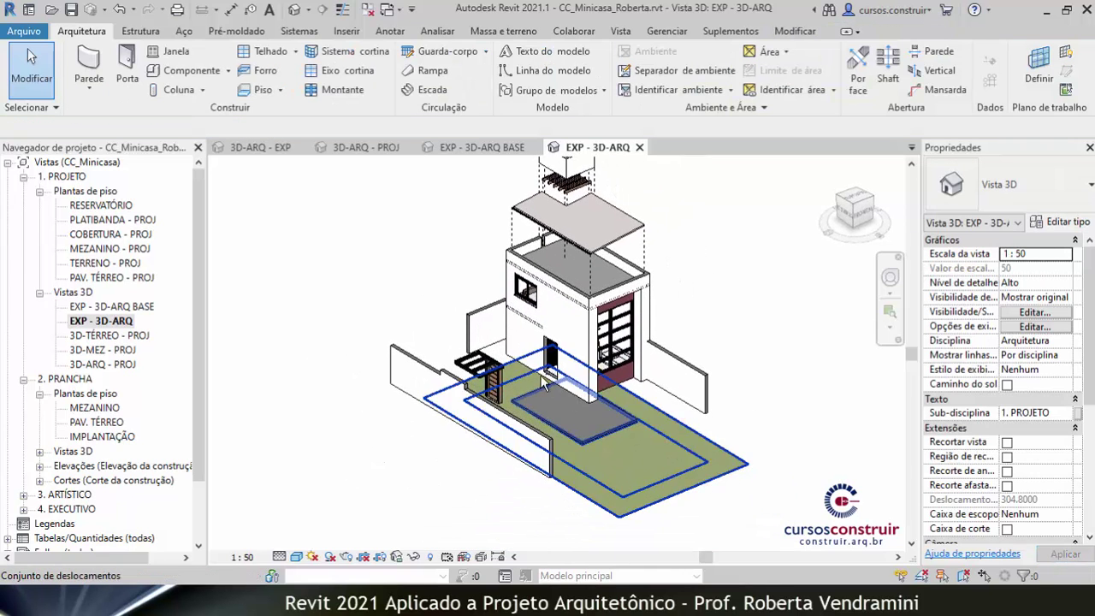
left_click(521, 296)
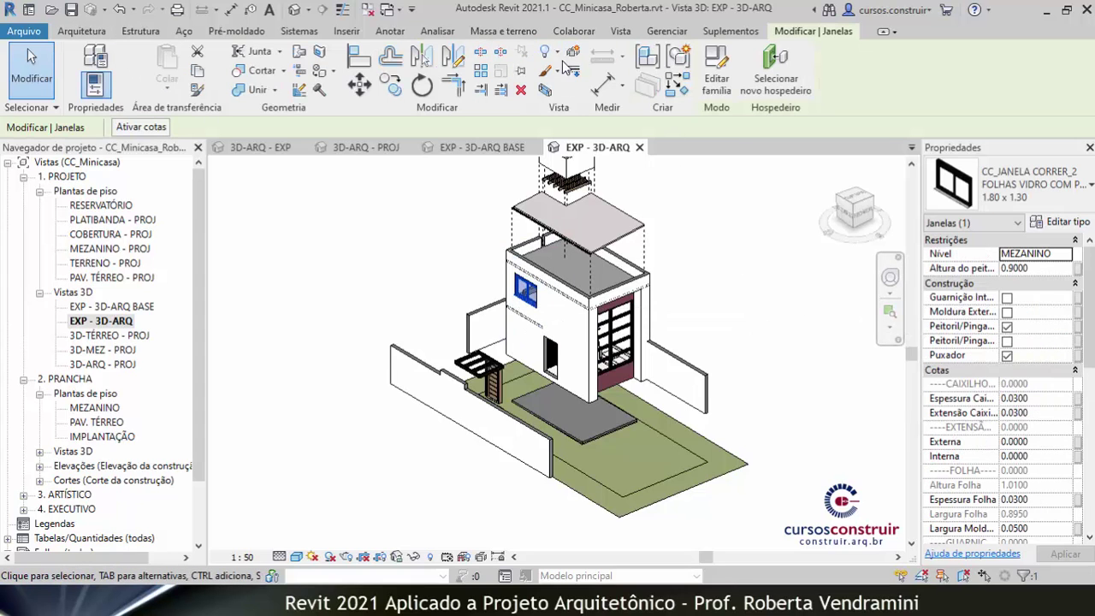
left_click(566, 60)
left_click_drag(547, 289, 479, 318)
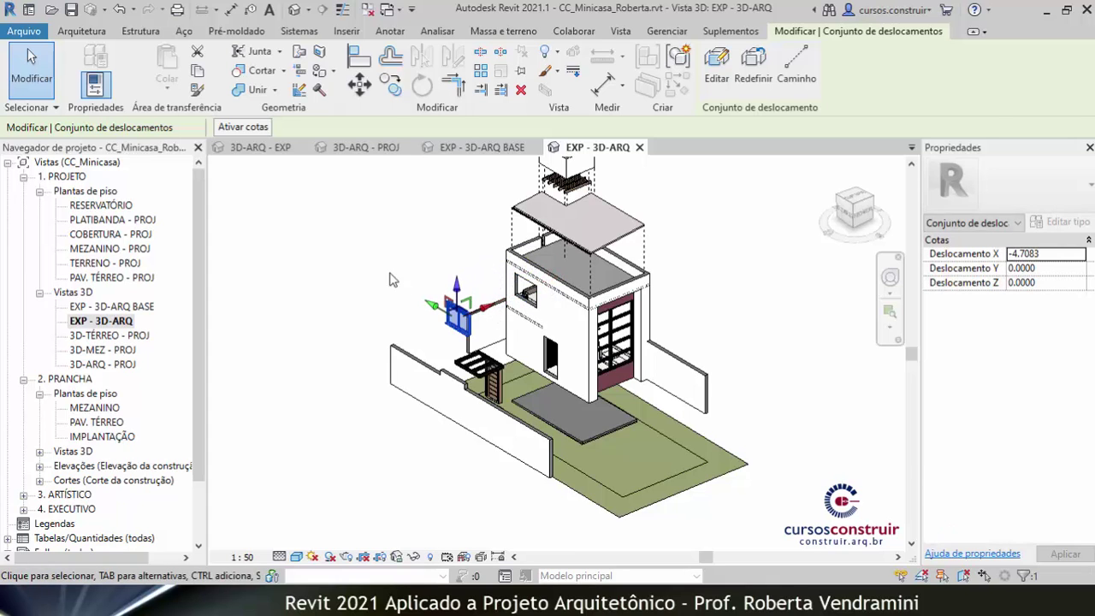
key("Escape")
- Displace the glazed curtain wall -8.2321 along Y and add path lines back to its opening
scroll(872, 274, "up", 1)
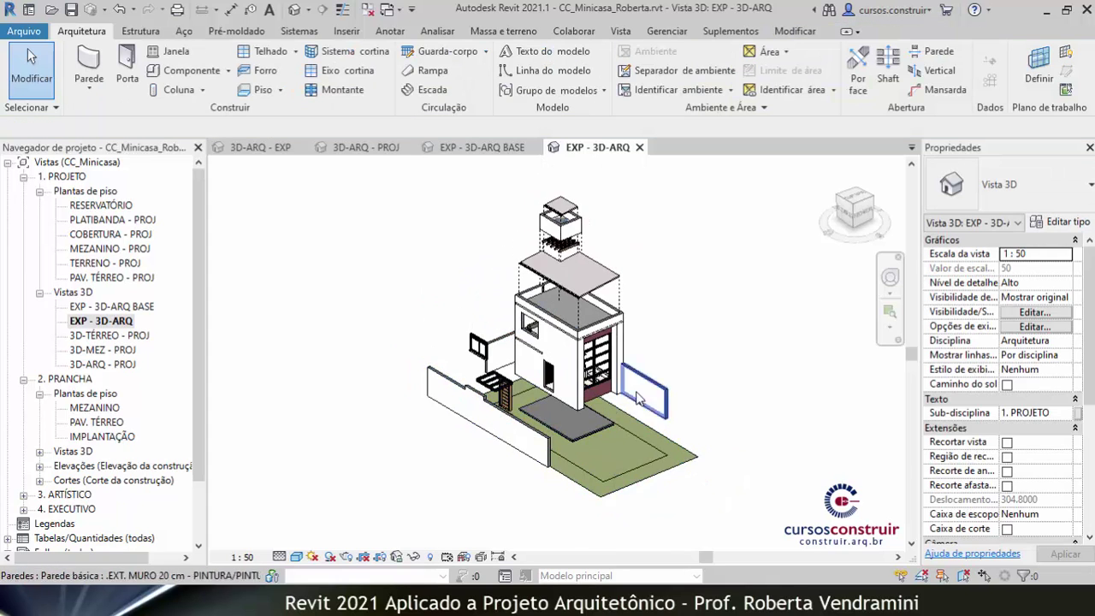
left_click(597, 349)
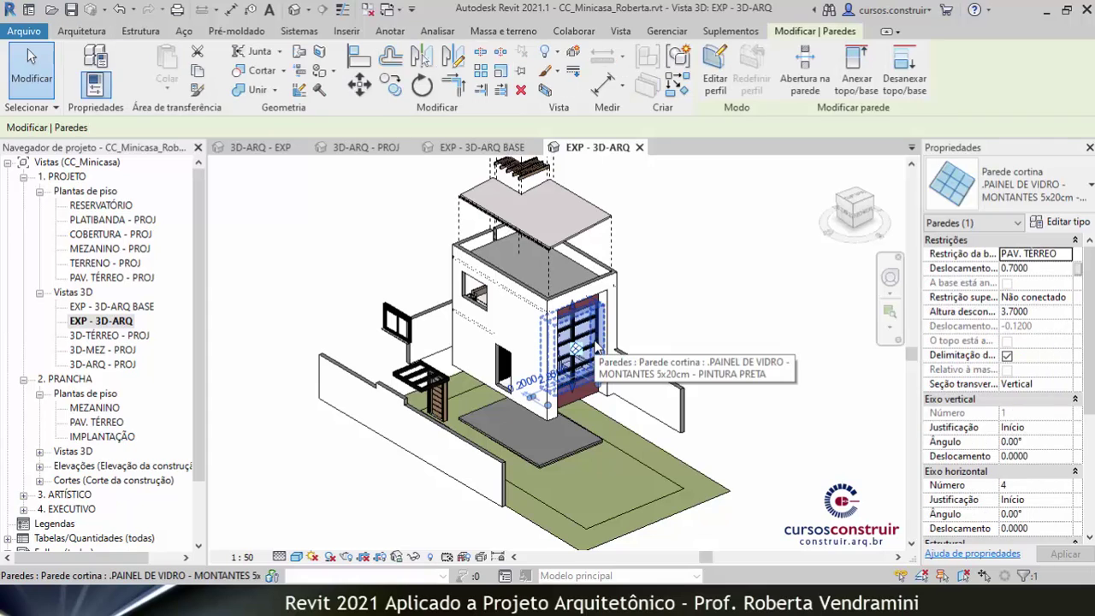
left_click(547, 72)
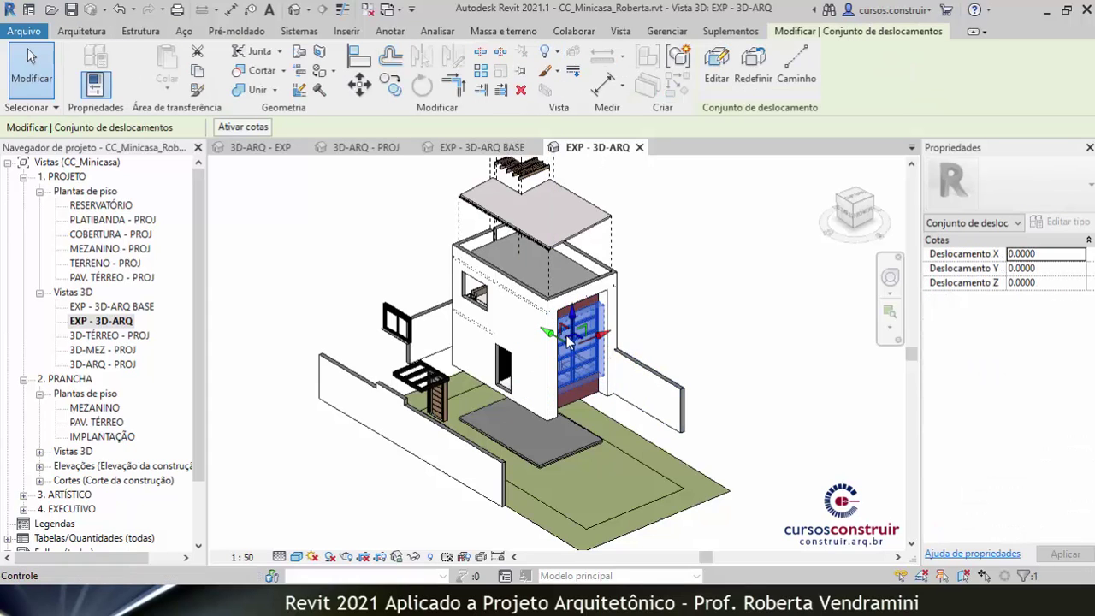
left_click_drag(569, 342, 667, 408)
key("Escape")
left_click(684, 409)
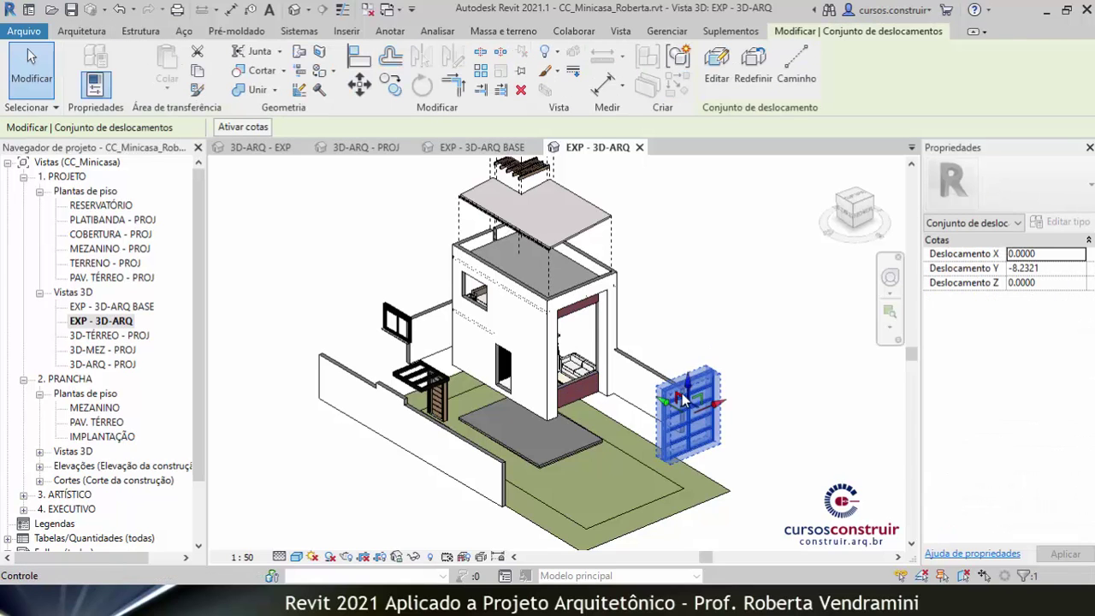
left_click(794, 90)
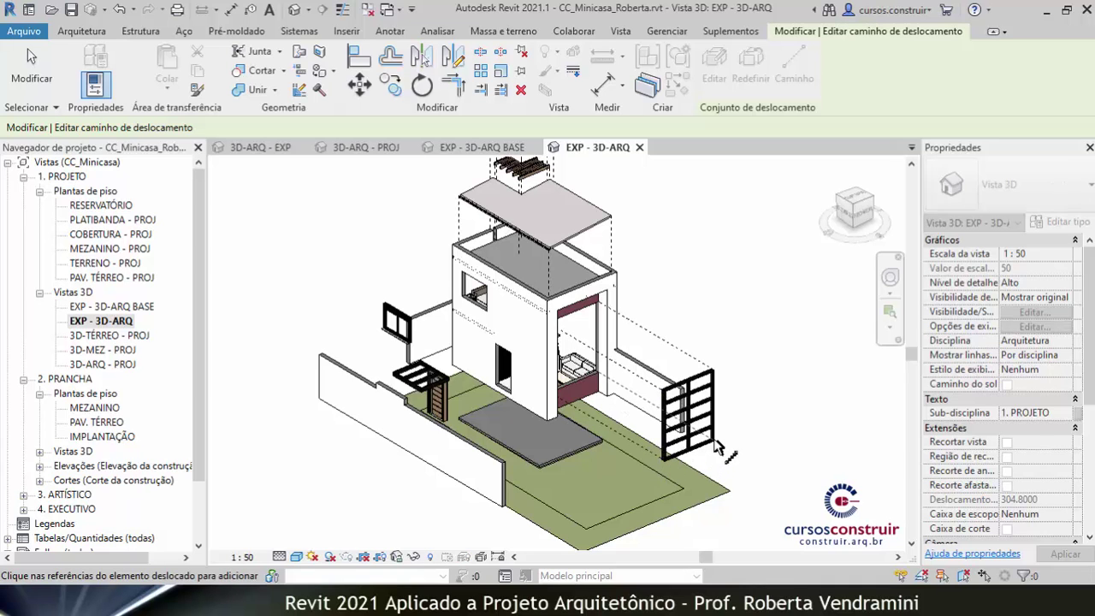
key("Escape")
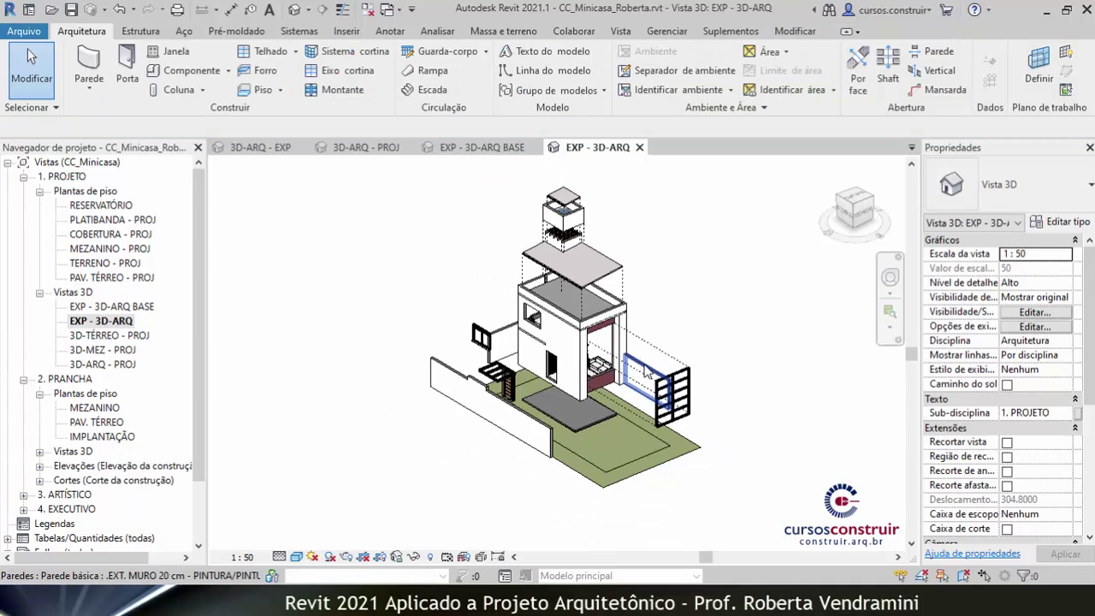
mouse_move(675, 348)
middle_mouse_down("shift")
mouse_move(416, 313)
mouse_move(698, 410)
mouse_move(710, 395)
middle_mouse_up("shift")
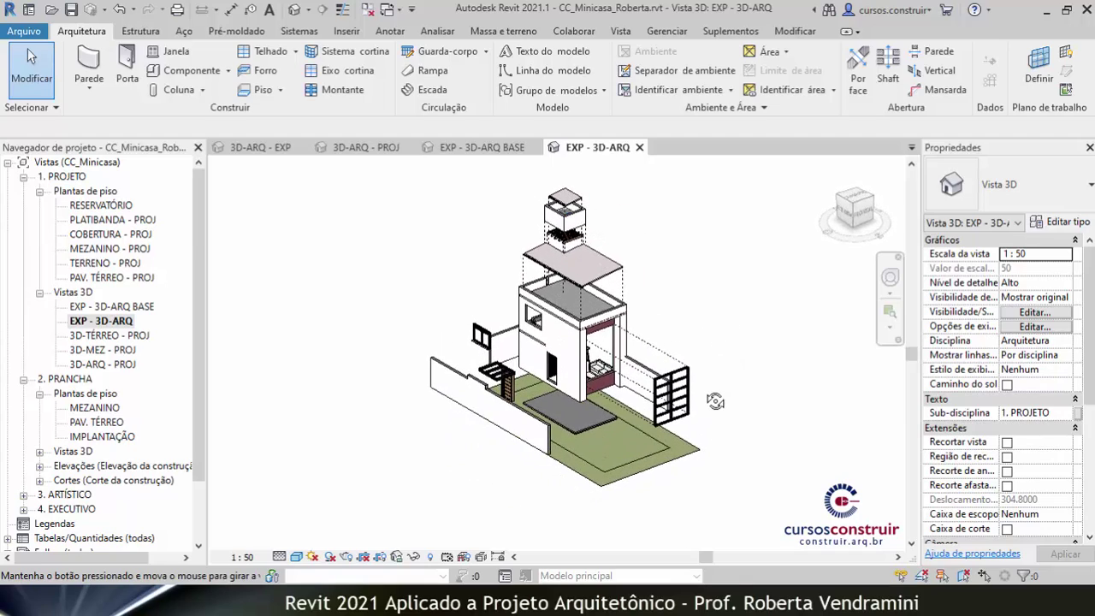
middle_click_drag(514, 305, 486, 301)
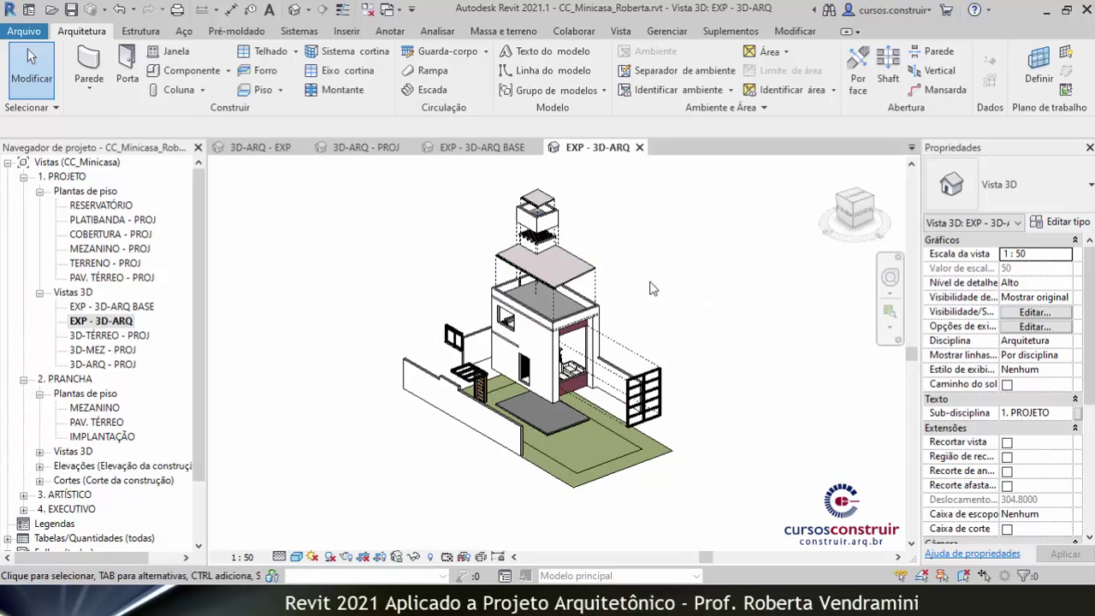
scroll(650, 288, "up", 1)
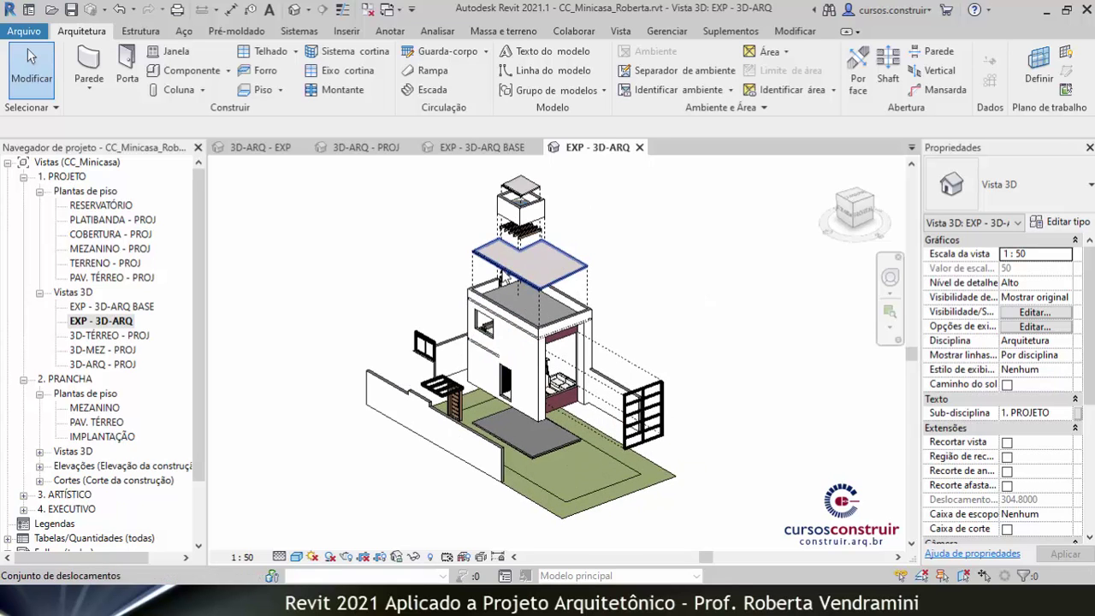
left_click(853, 208)
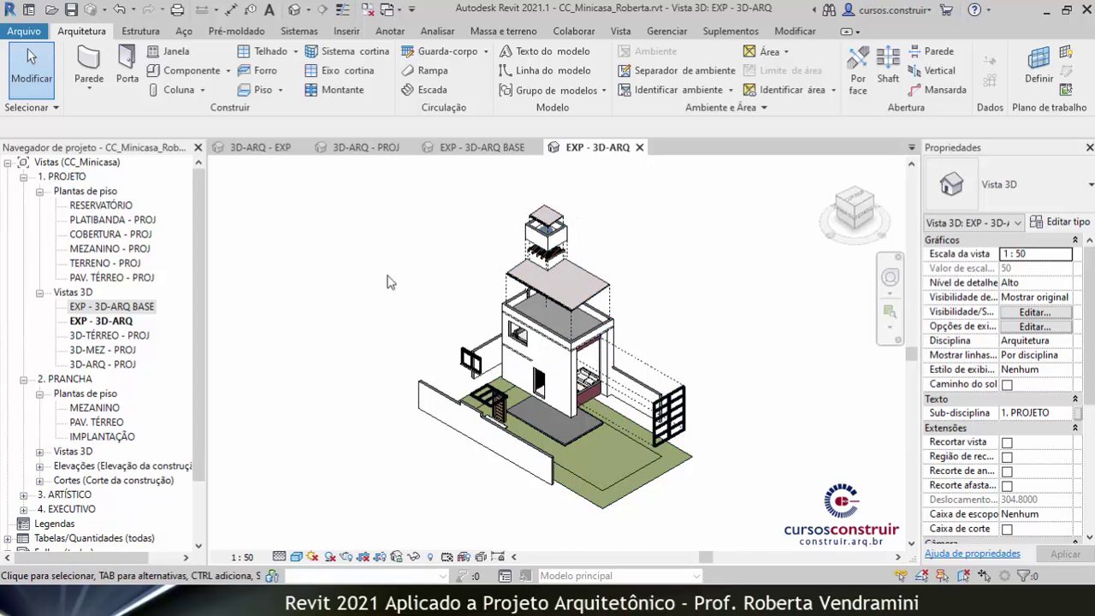
- Open sheet A2 - PAV. TÉRREO EXPLODIDO, zoom to fit it, then return to EXP - 3D-ARQ
left_click(487, 152)
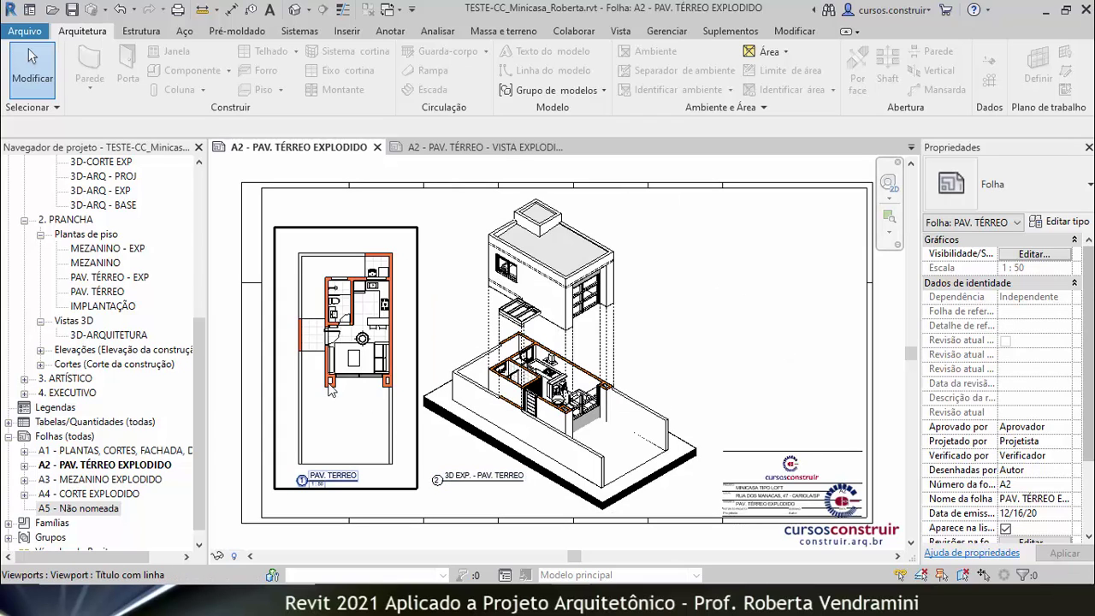
left_click(444, 148)
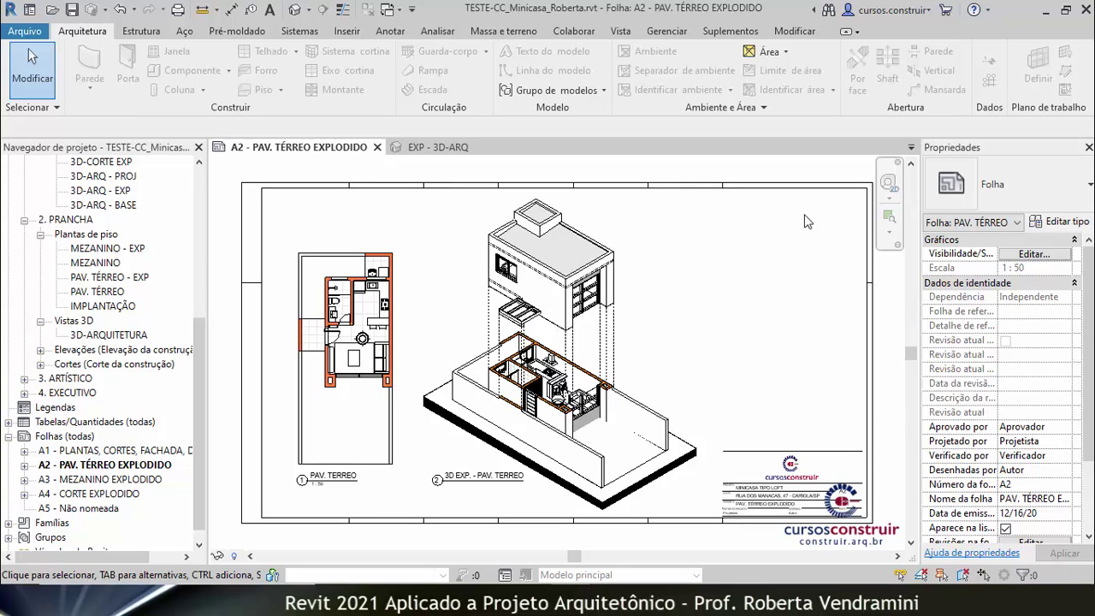
left_click(624, 232)
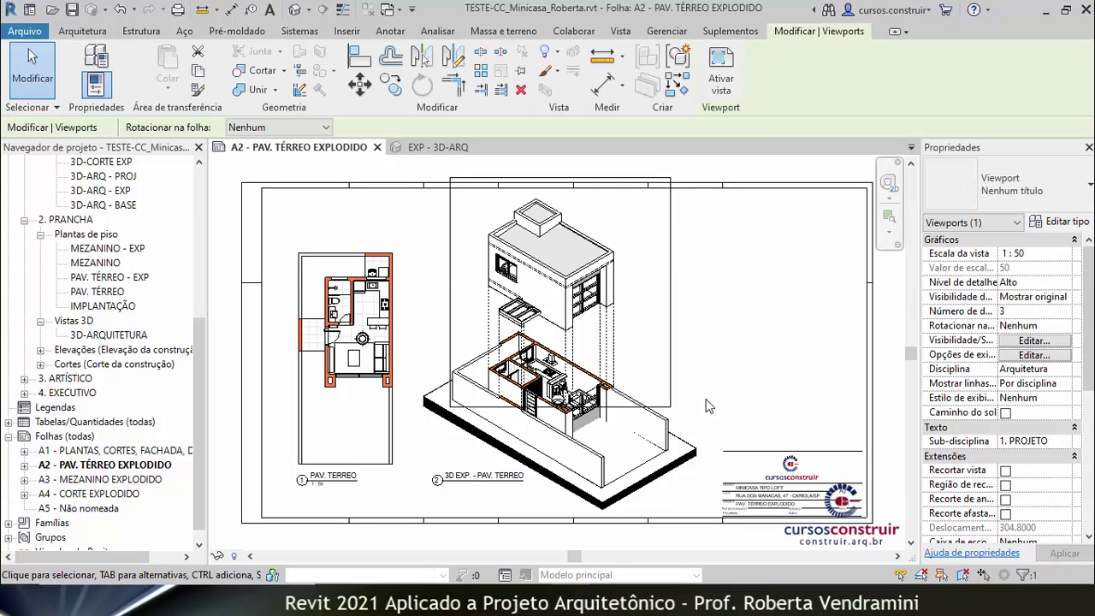
left_click(740, 371)
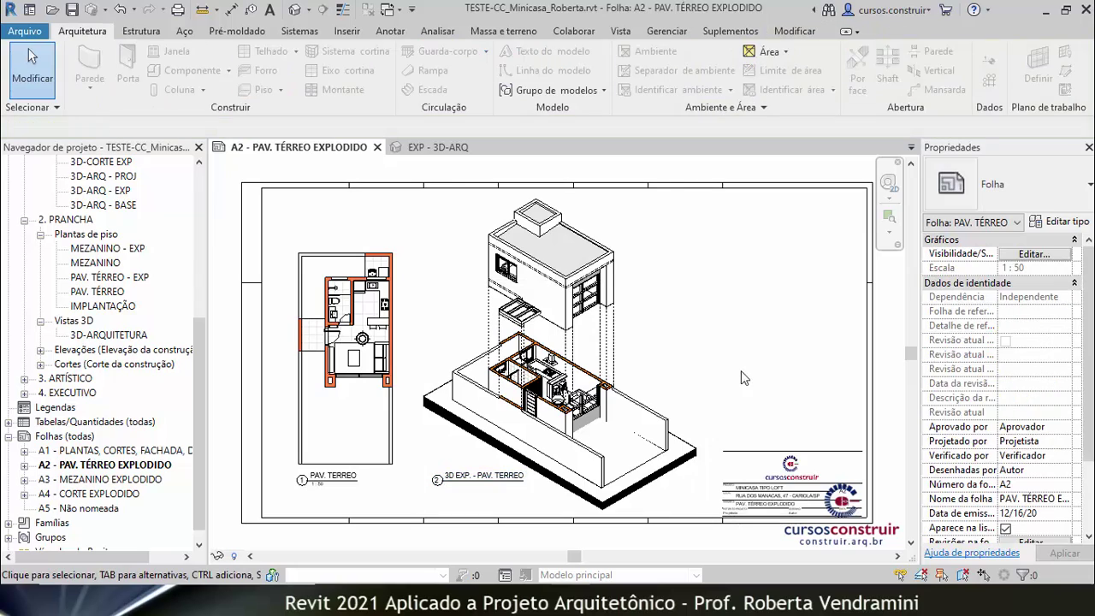
scroll(504, 310, "up", 3)
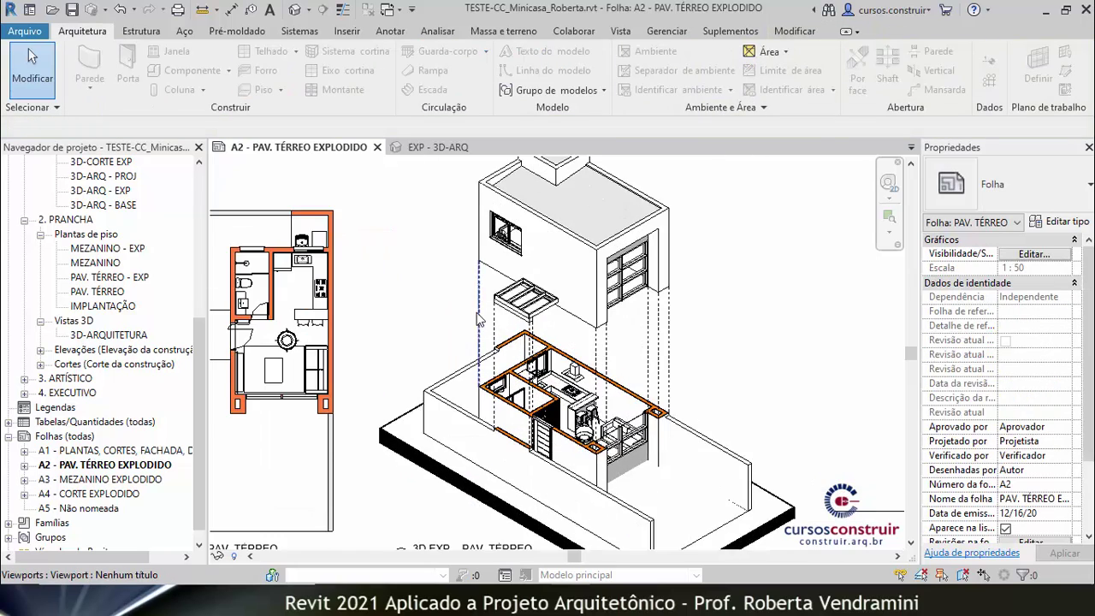
scroll(492, 303, "up", 2)
scroll(483, 286, "up", 2)
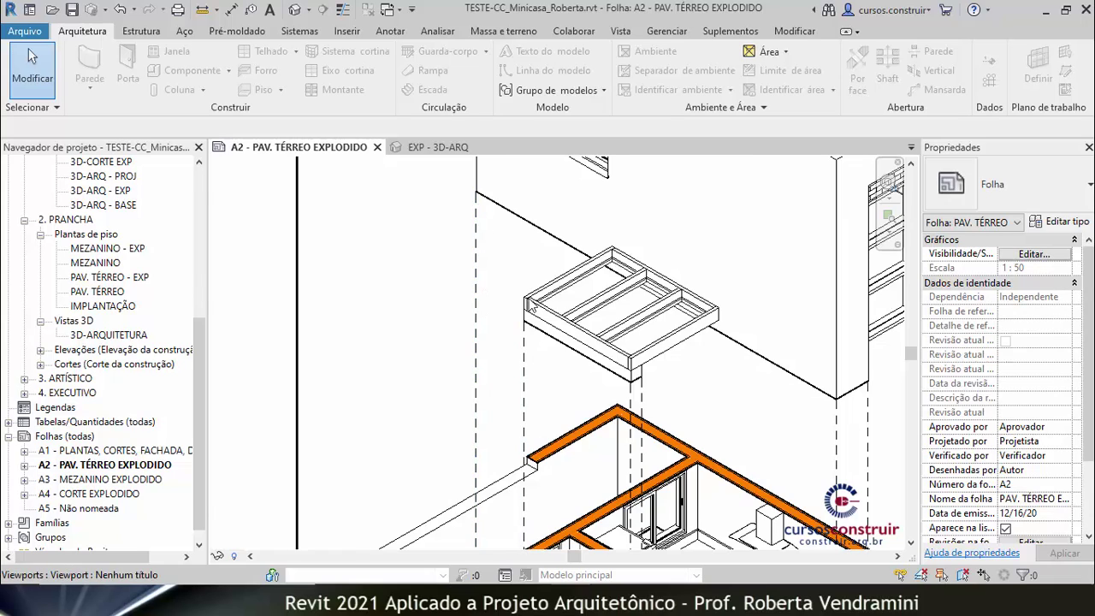
key("z")
key("f")
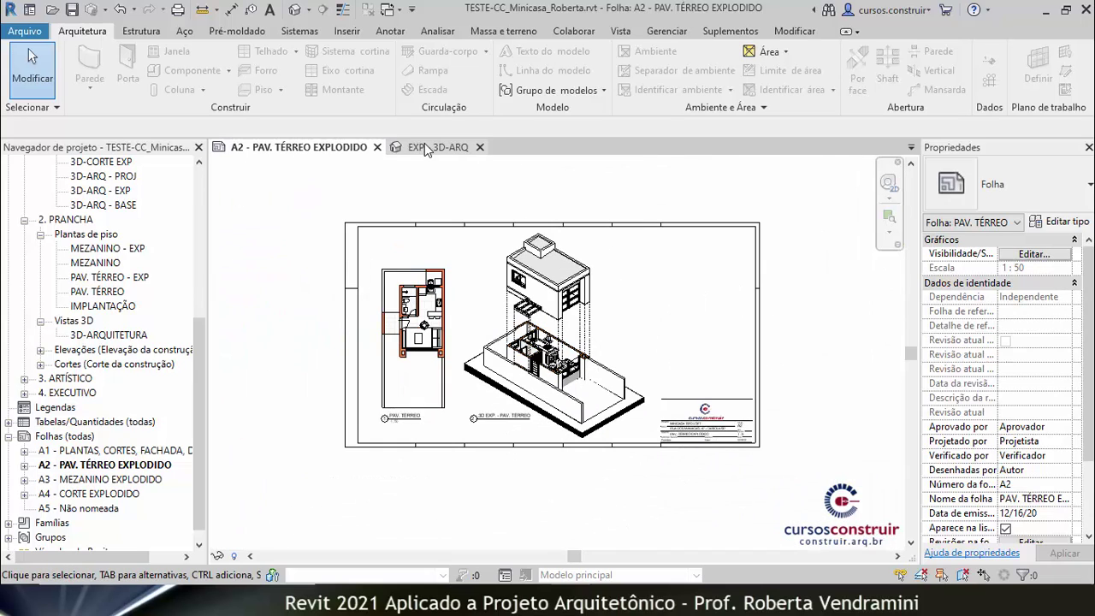
left_click(428, 147)
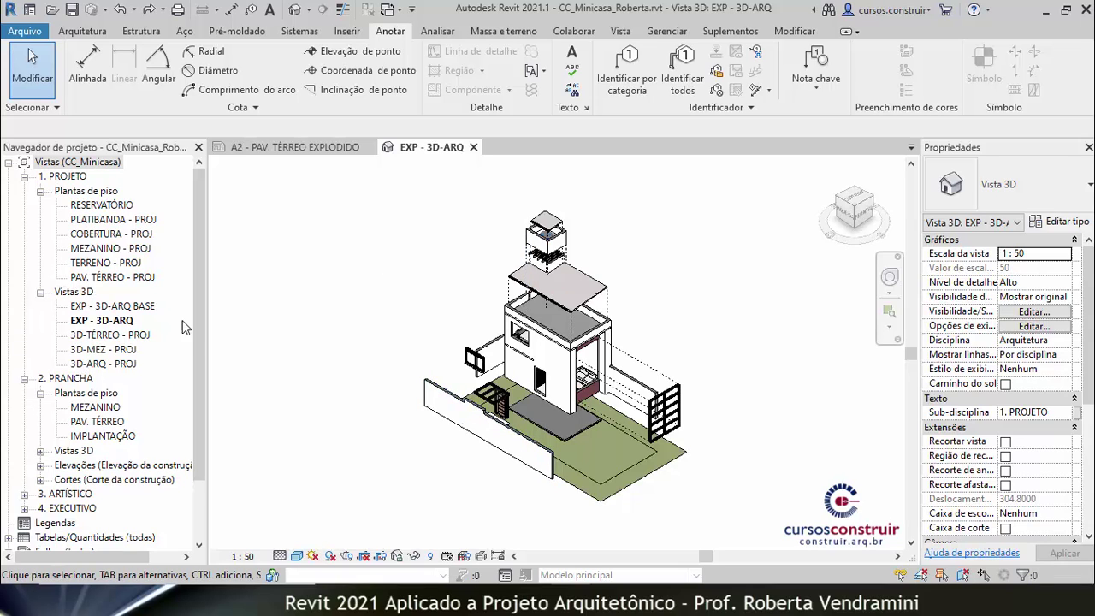
- Open and duplicate the 3D-TÉRREO - PROJ view
double_click(137, 336)
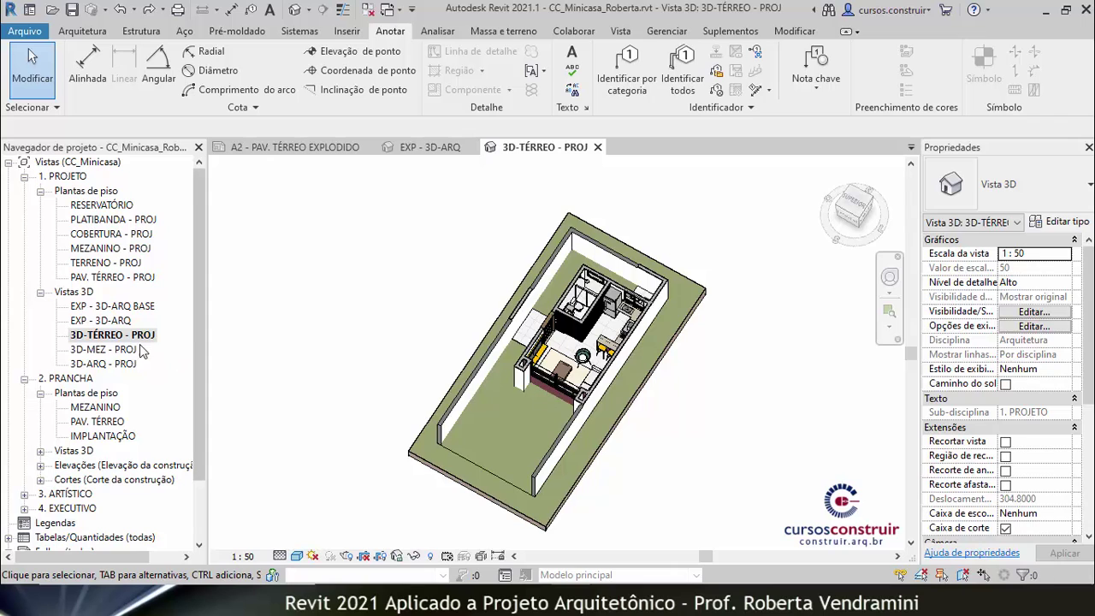
right_click(119, 339)
mouse_move(175, 344)
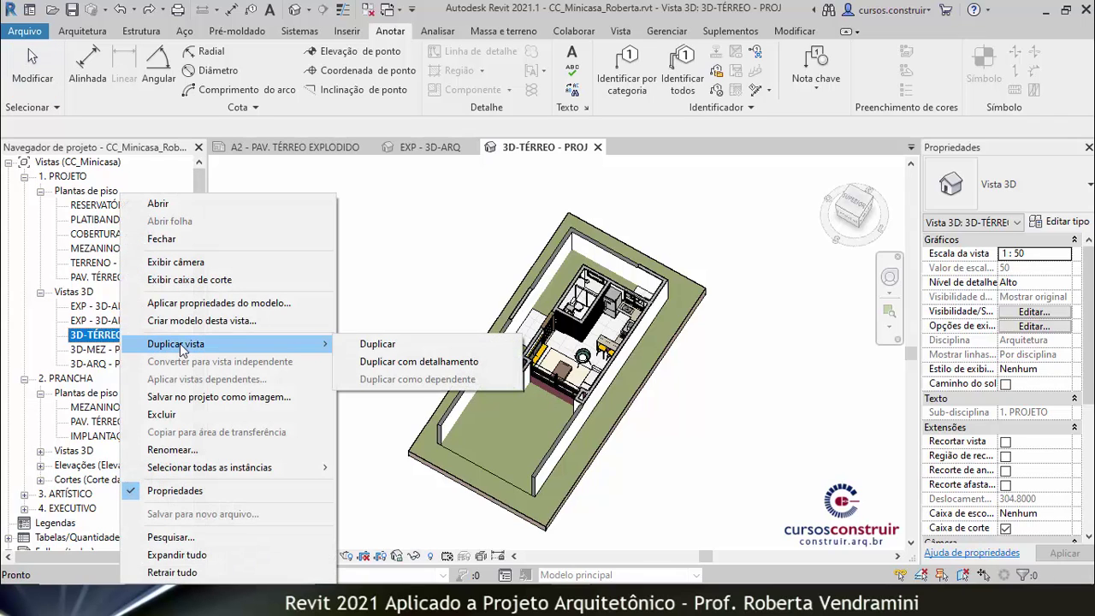
left_click(381, 345)
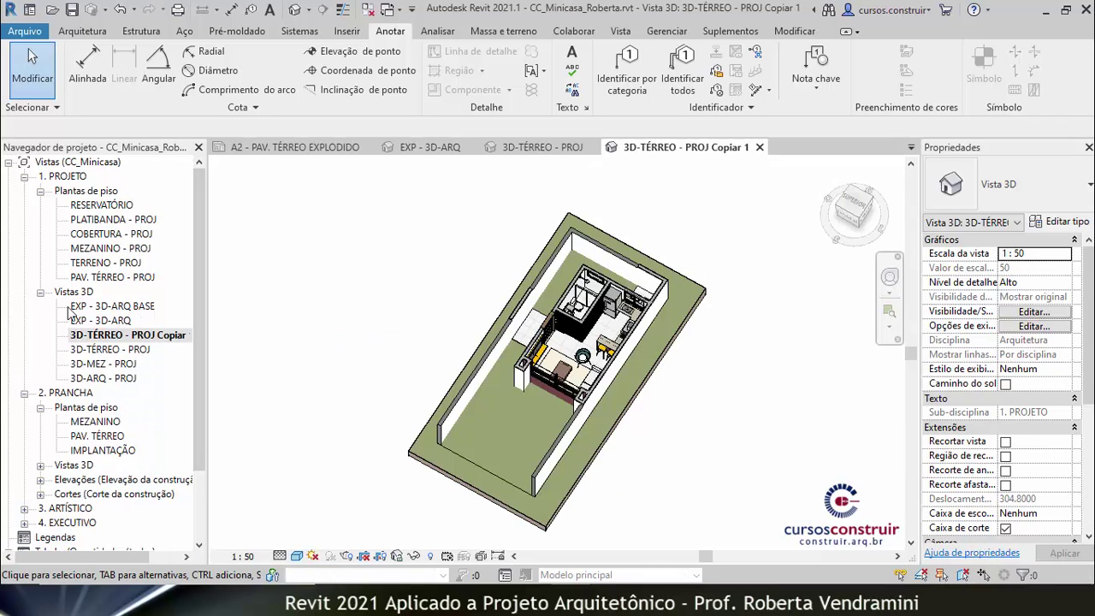
- Rename '3D-TÉRREO - PROJ Copiar 1' to 'EXP - 3D-TÉRREO INF.'
right_click(129, 338)
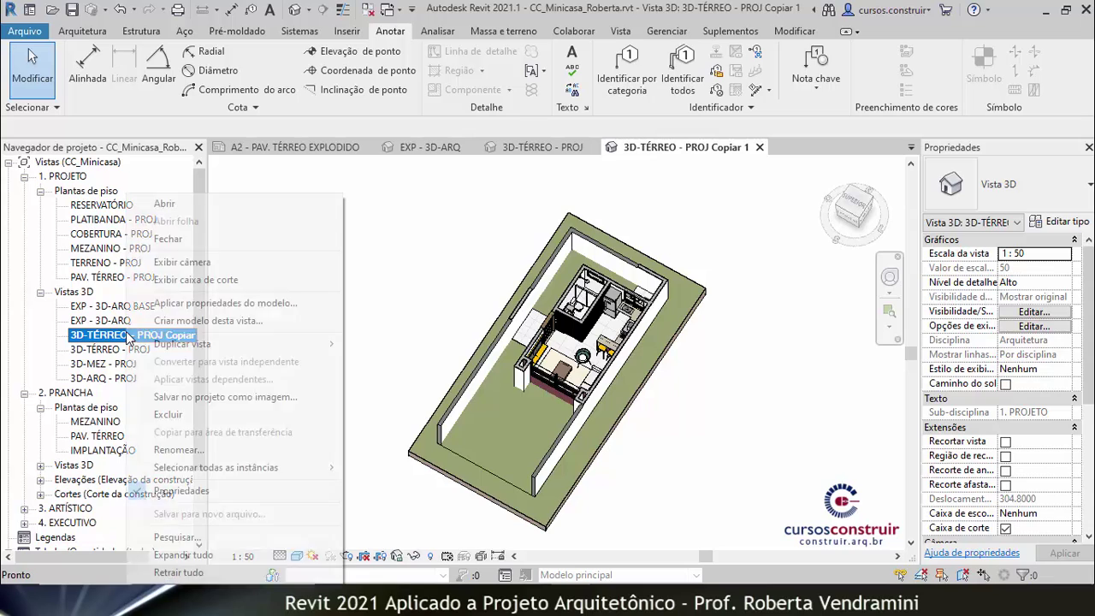
left_click(171, 451)
left_click(77, 338)
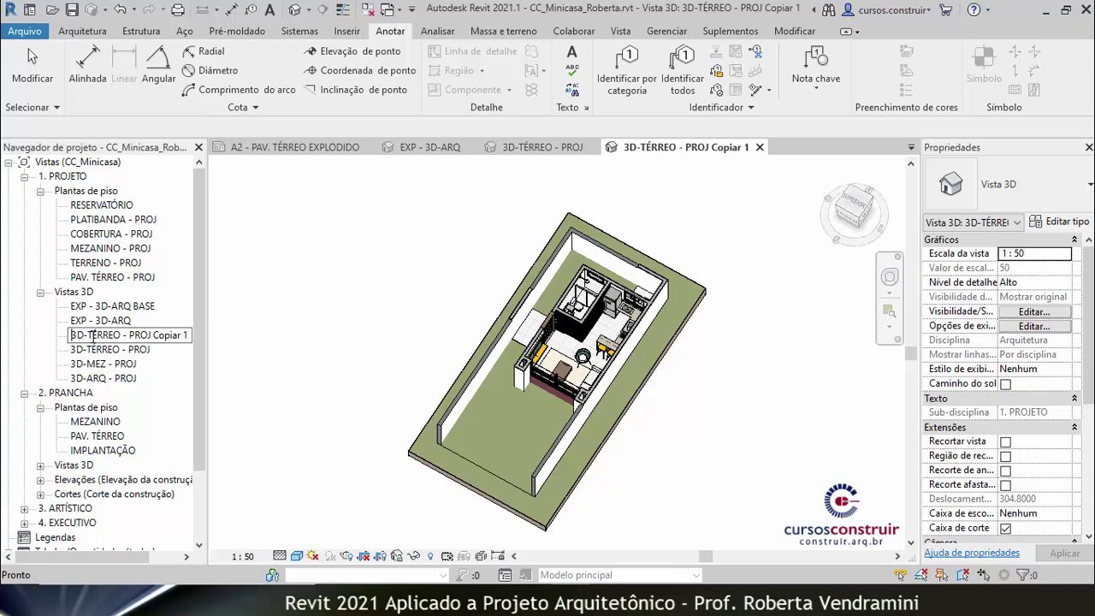
type("EXP ")
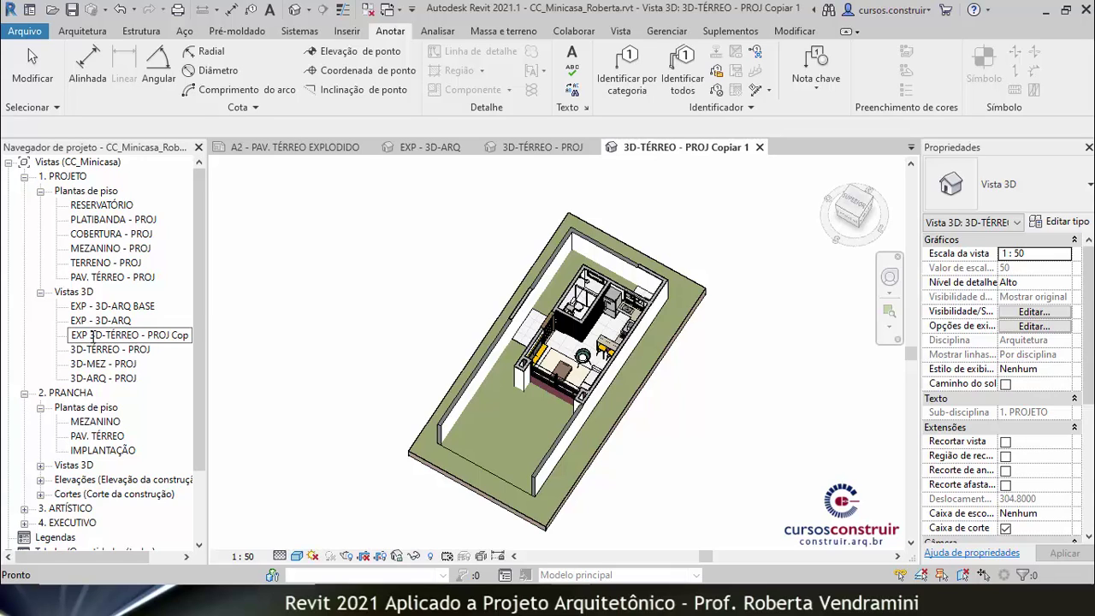
type("-")
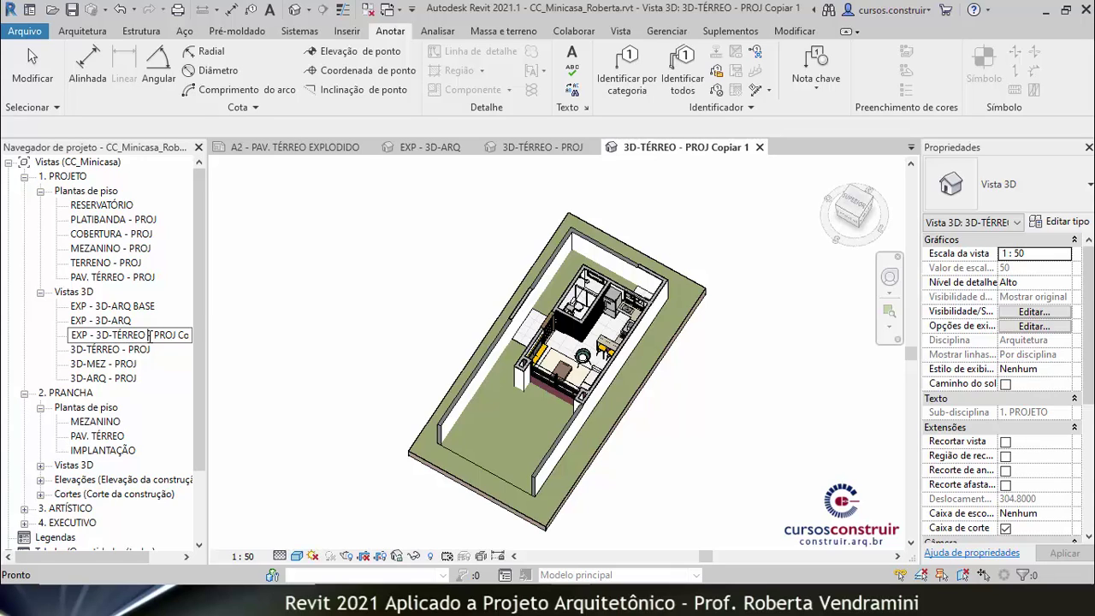
left_click_drag(177, 335, 197, 334)
type("I")
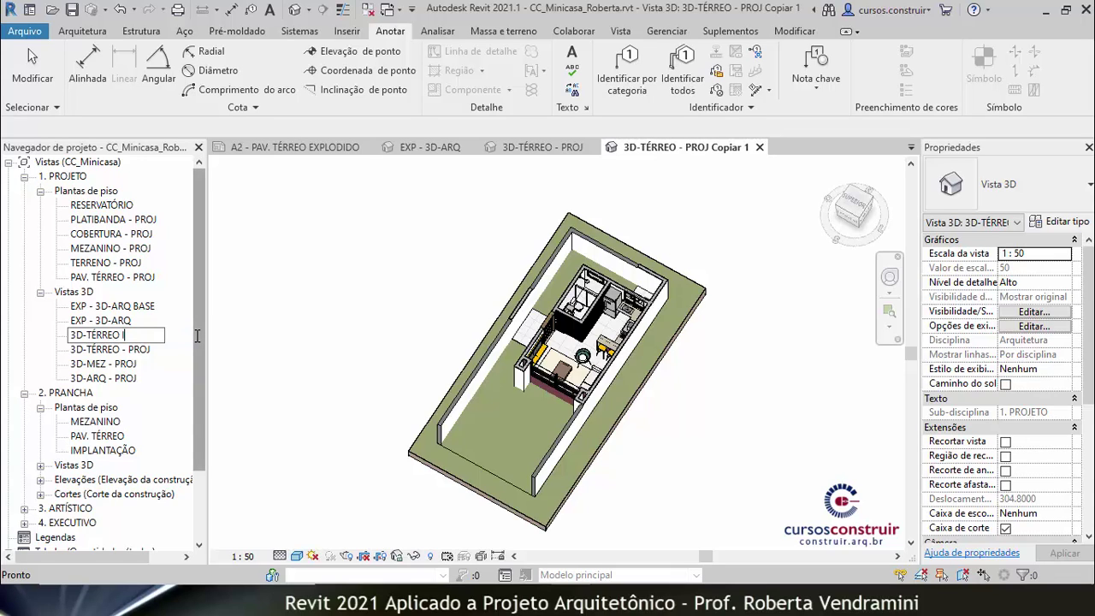
type("NF.")
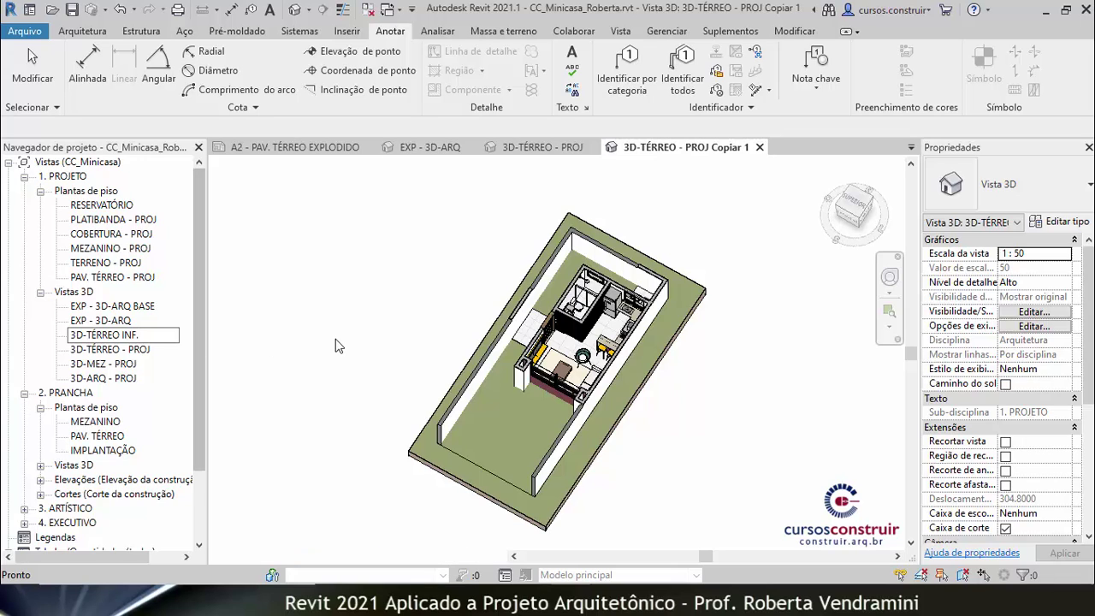
type("EXP -")
key("Return")
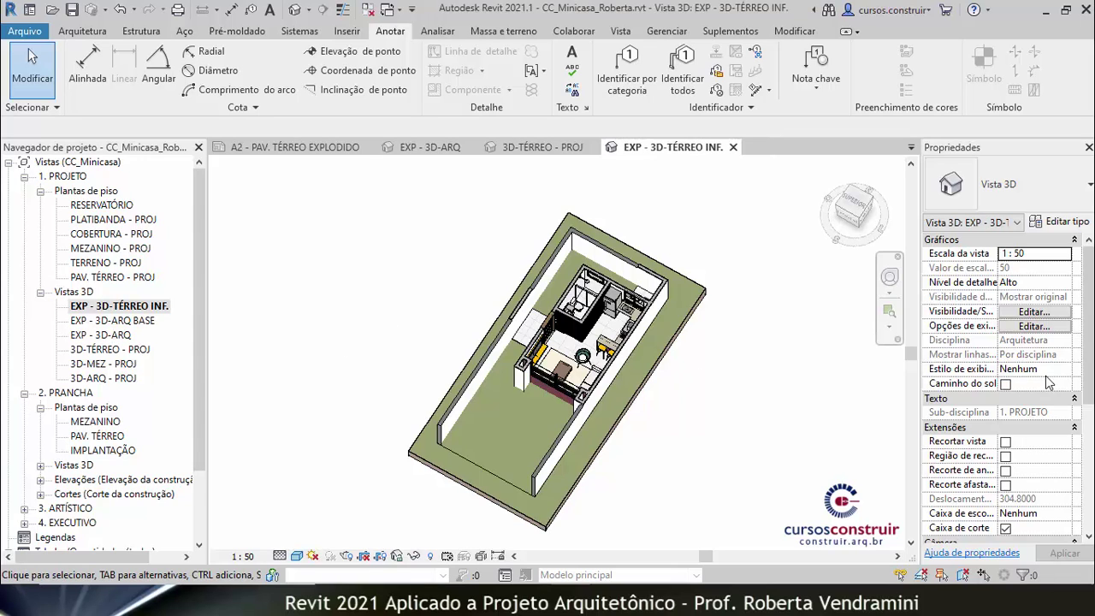
left_click_drag(1091, 350, 1091, 475)
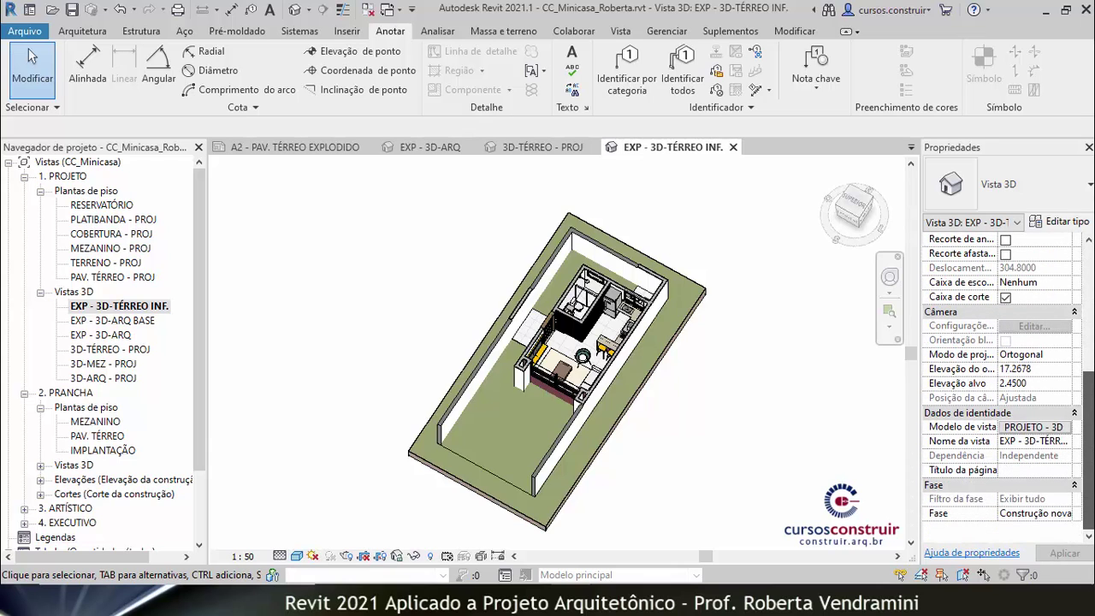
- Set the view template of EXP - 3D-TÉRREO INF. to <Nenhum>
left_click(1037, 427)
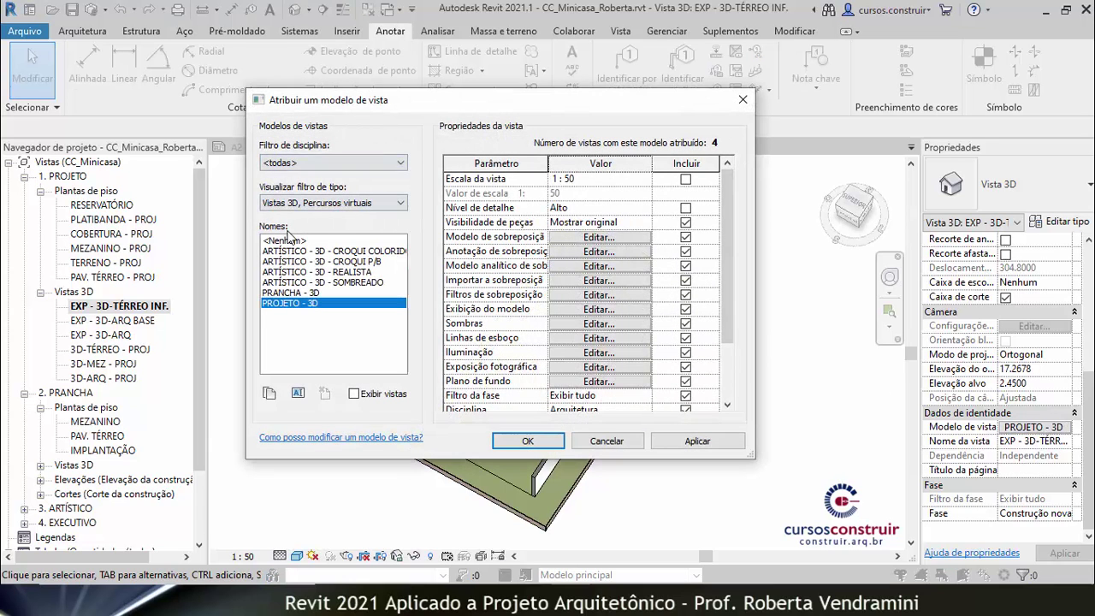
left_click(289, 240)
left_click(698, 441)
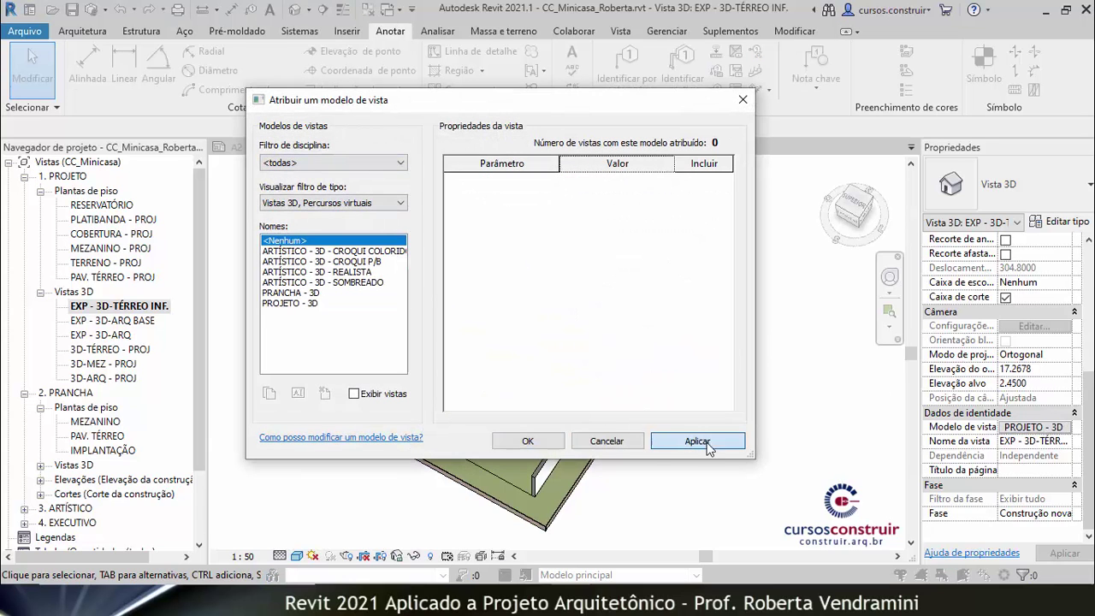
left_click(552, 442)
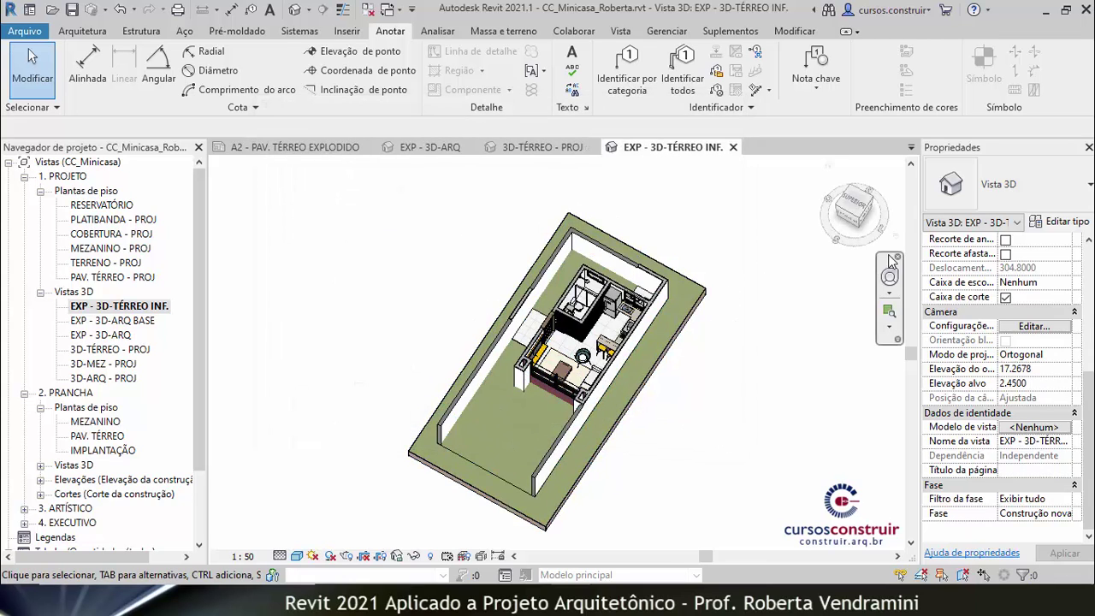
- Turn the house to an isometric corner view with the ViewCube
left_click(862, 221)
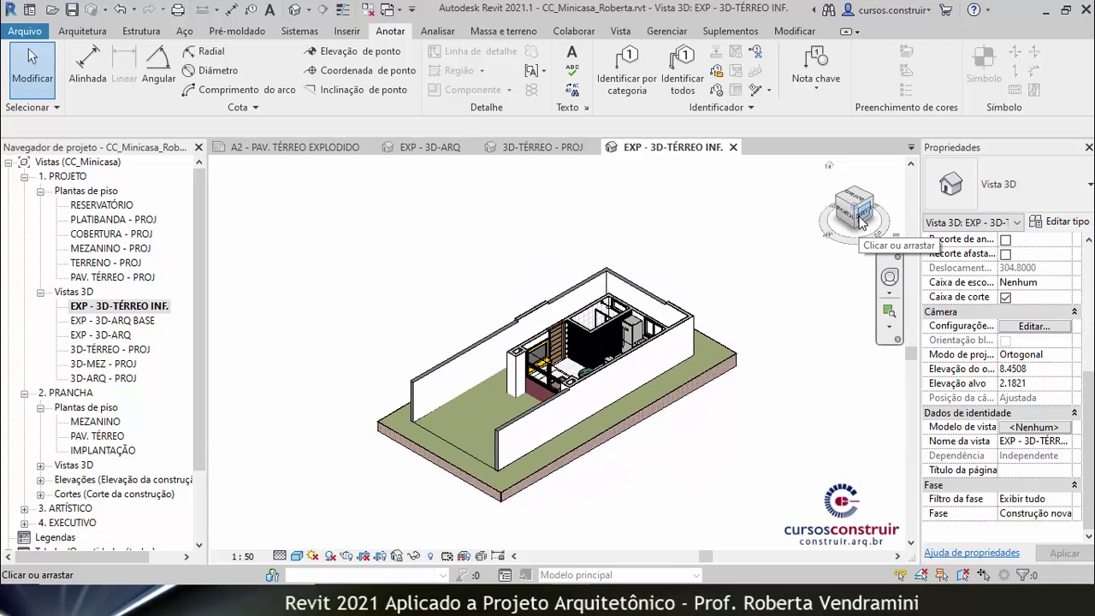
left_click(841, 202)
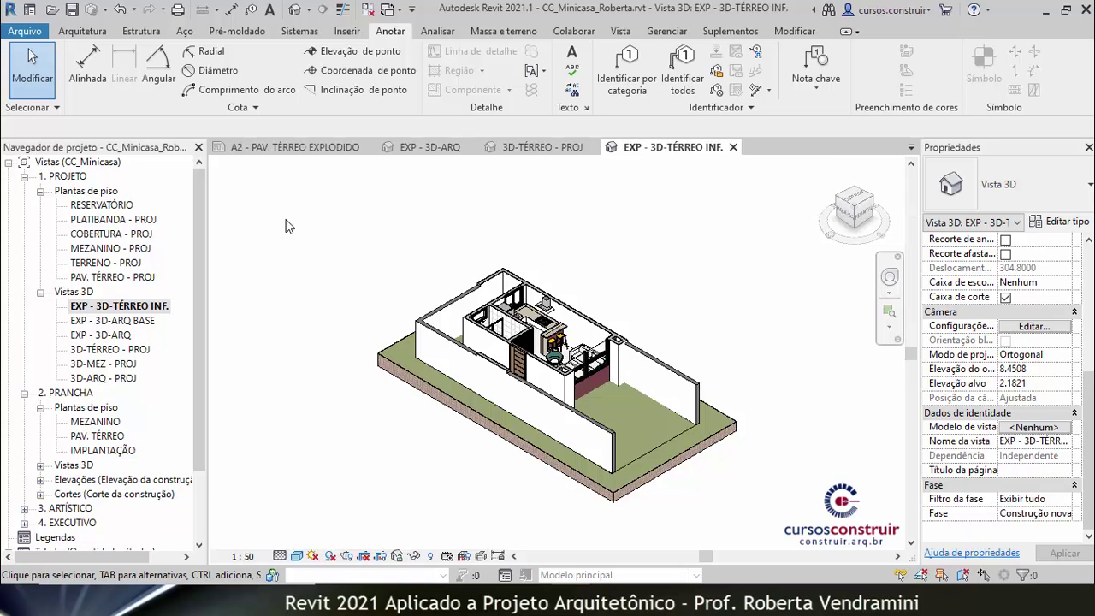
scroll(517, 342, "up", 3)
- Switch the EXP - 3D-TÉRREO INF. view's visual style to Linha oculta (Hidden Line)
scroll(517, 342, "up", 2)
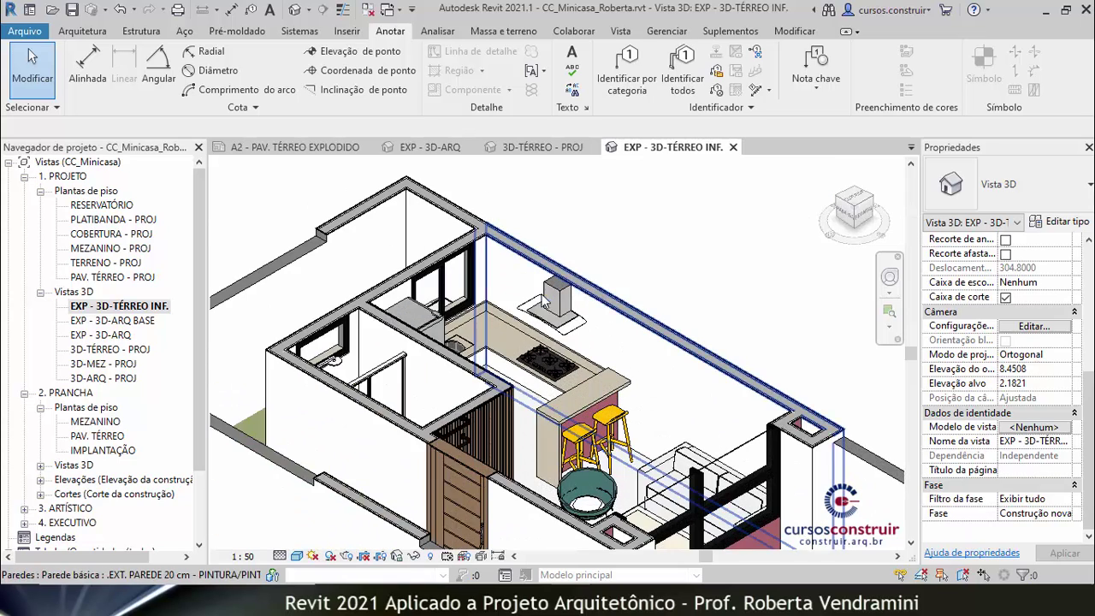
scroll(501, 329, "down", 3)
scroll(501, 329, "down", 2)
scroll(383, 254, "up", 1)
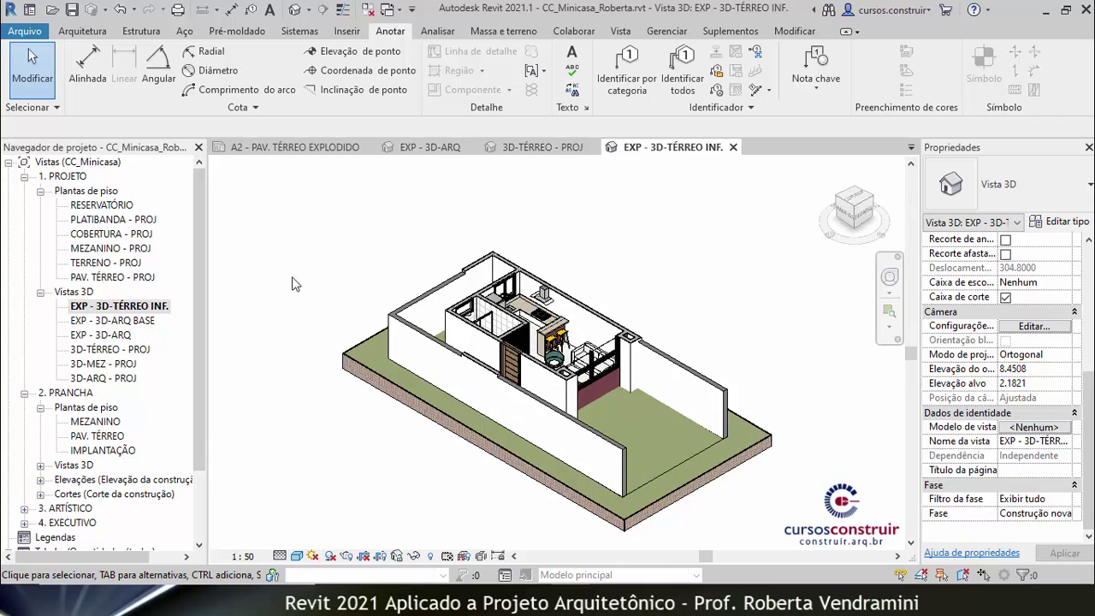
left_click(296, 556)
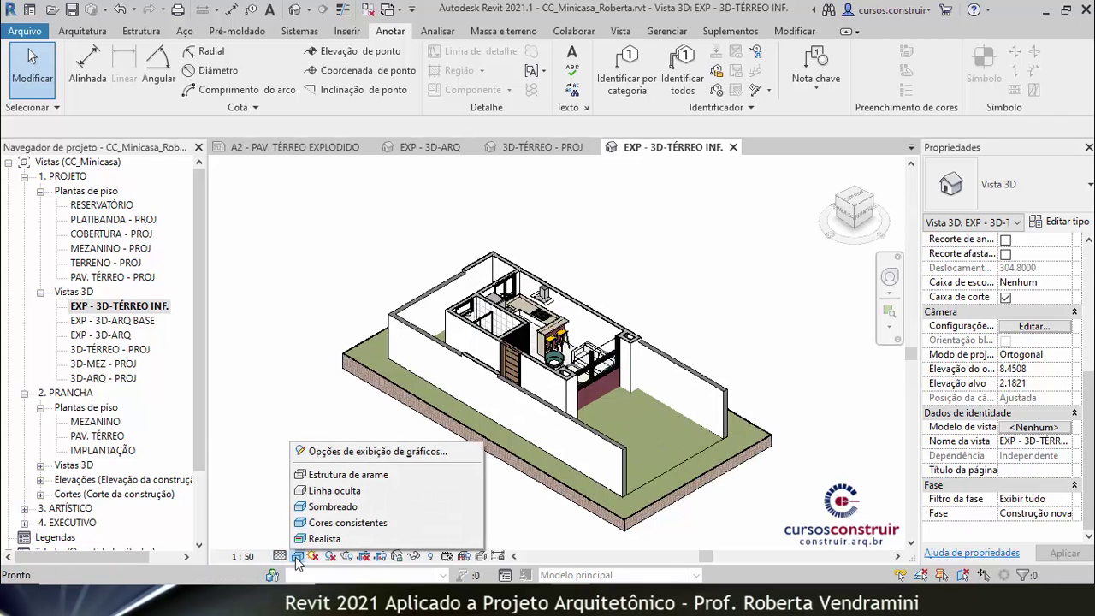
left_click(319, 495)
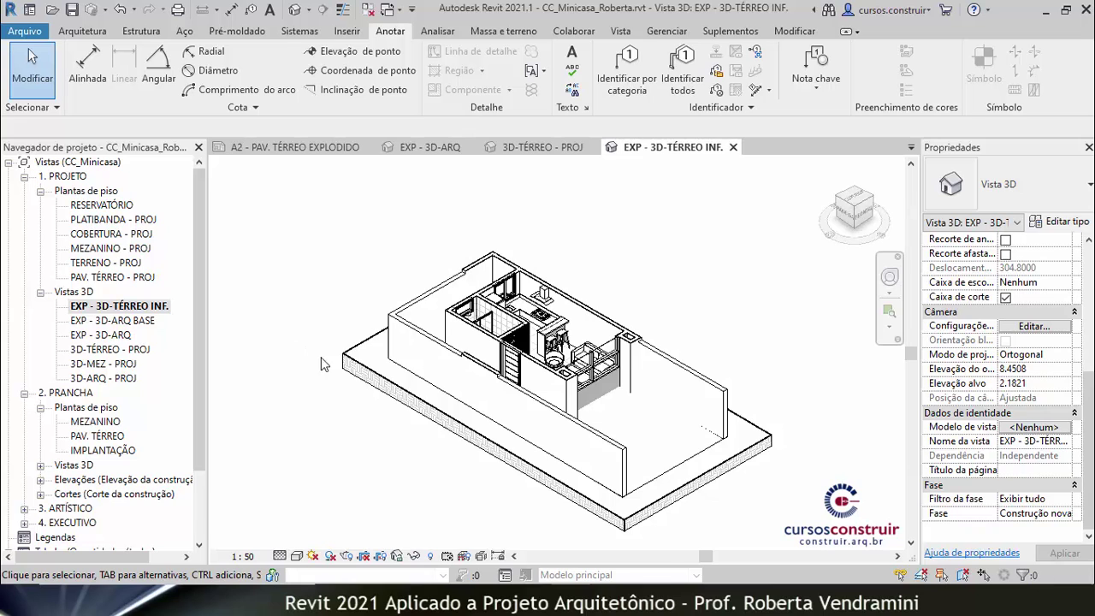
- Override the topography category's cut pattern in this view with a solid black fill
left_click(363, 376)
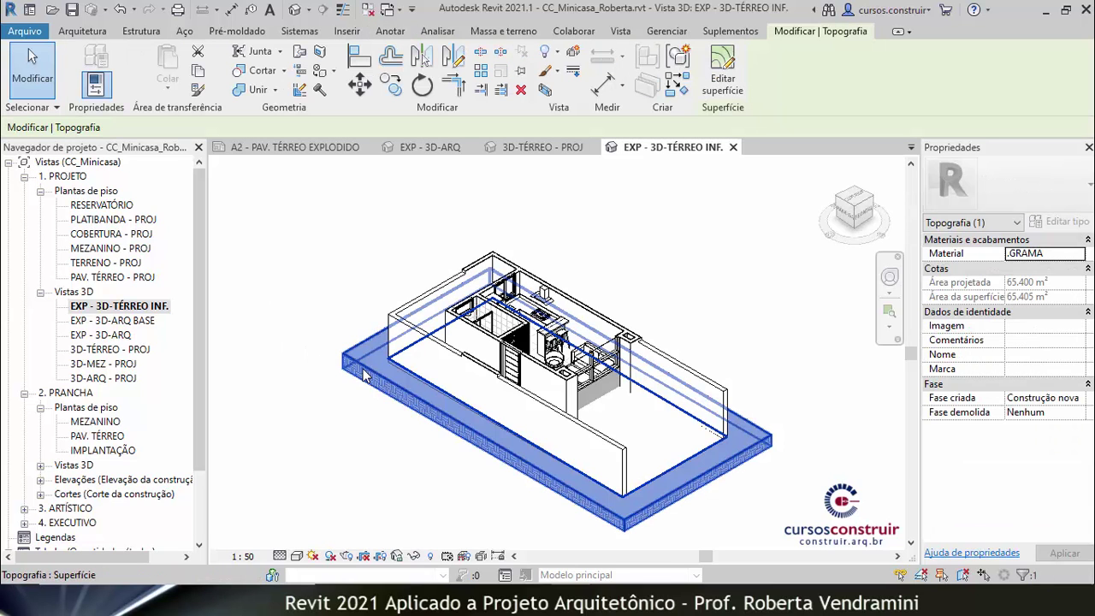
right_click(364, 376)
mouse_move(445, 279)
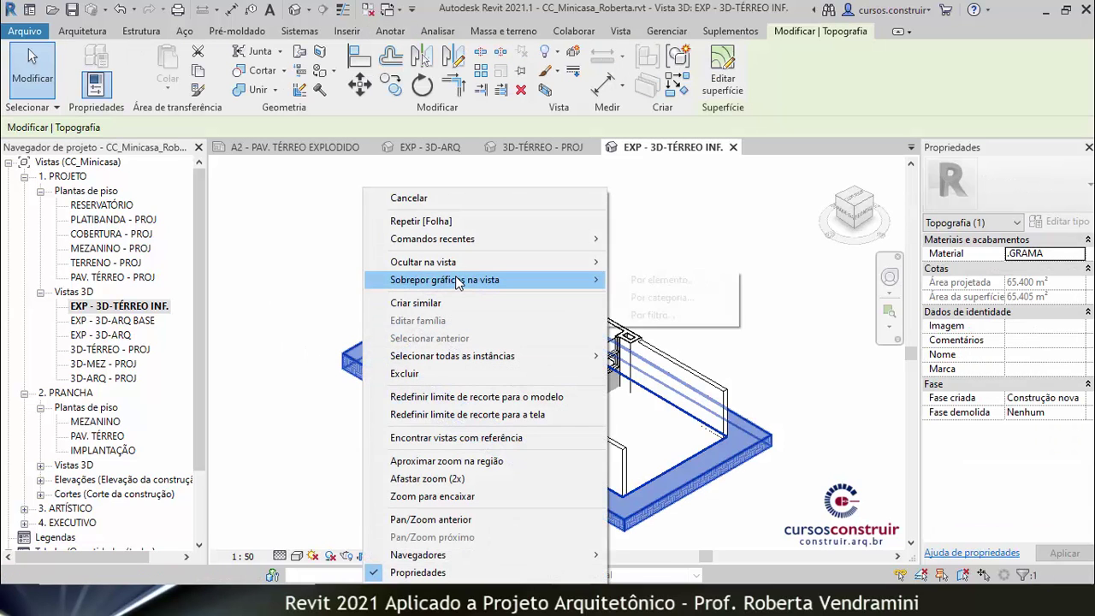
left_click(663, 298)
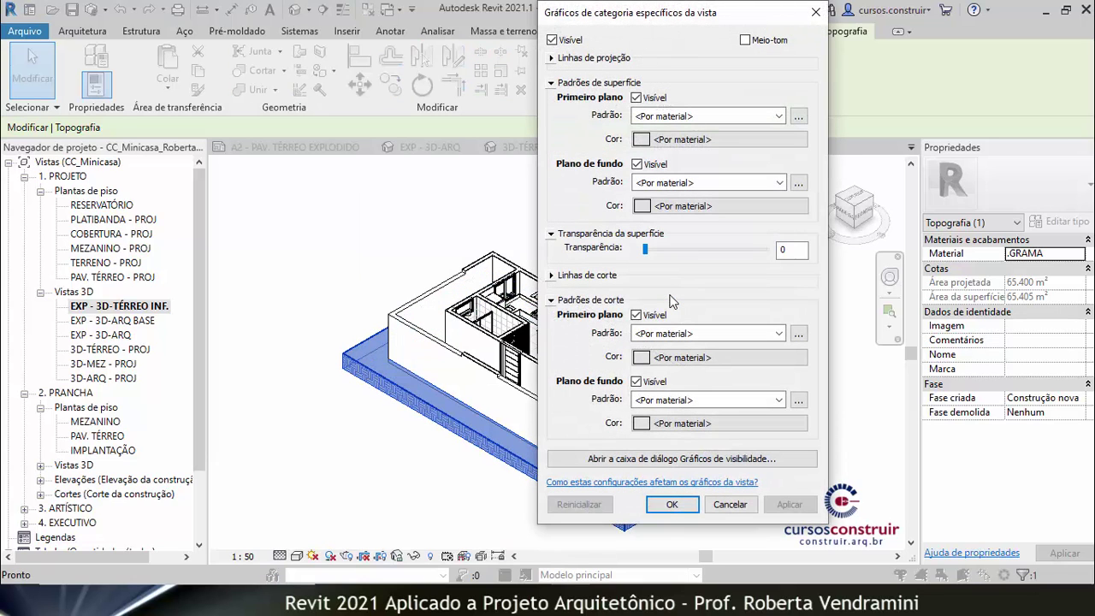
left_click(778, 333)
left_click(668, 21)
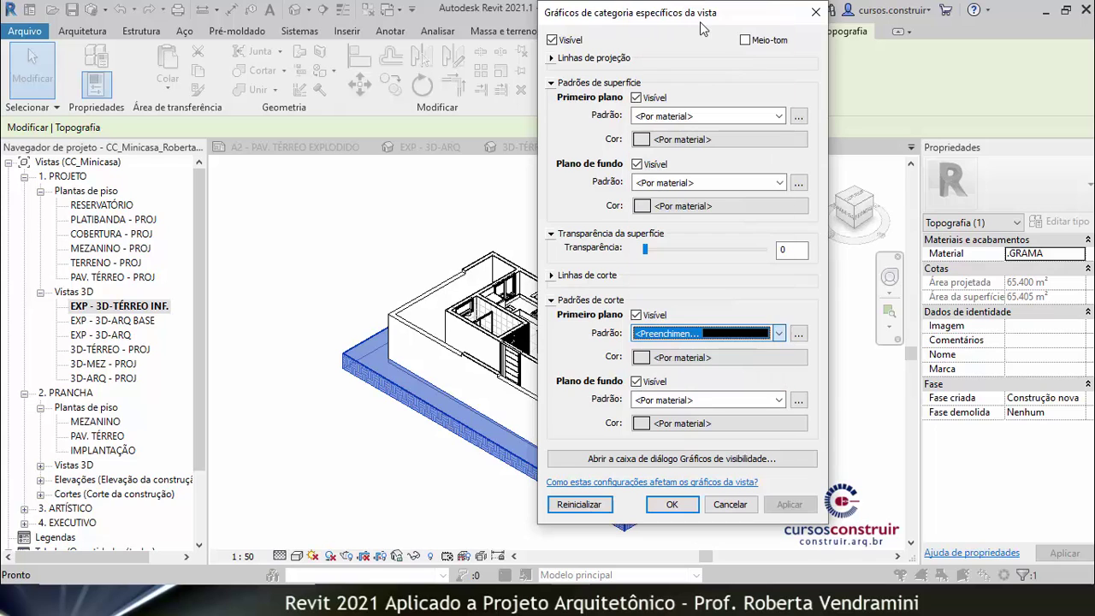
left_click(657, 357)
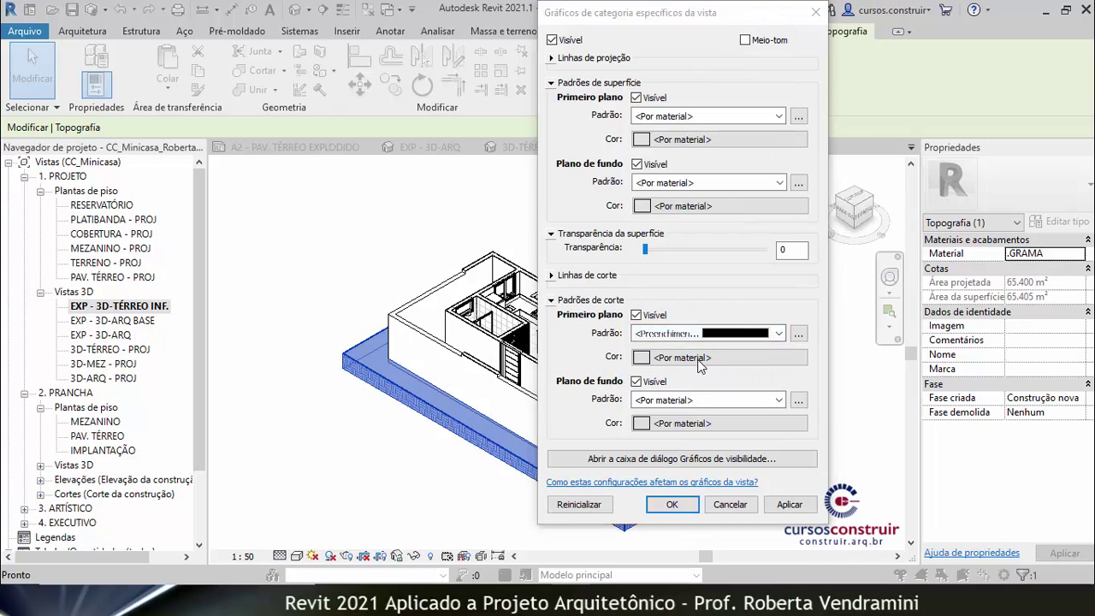
left_click(509, 284)
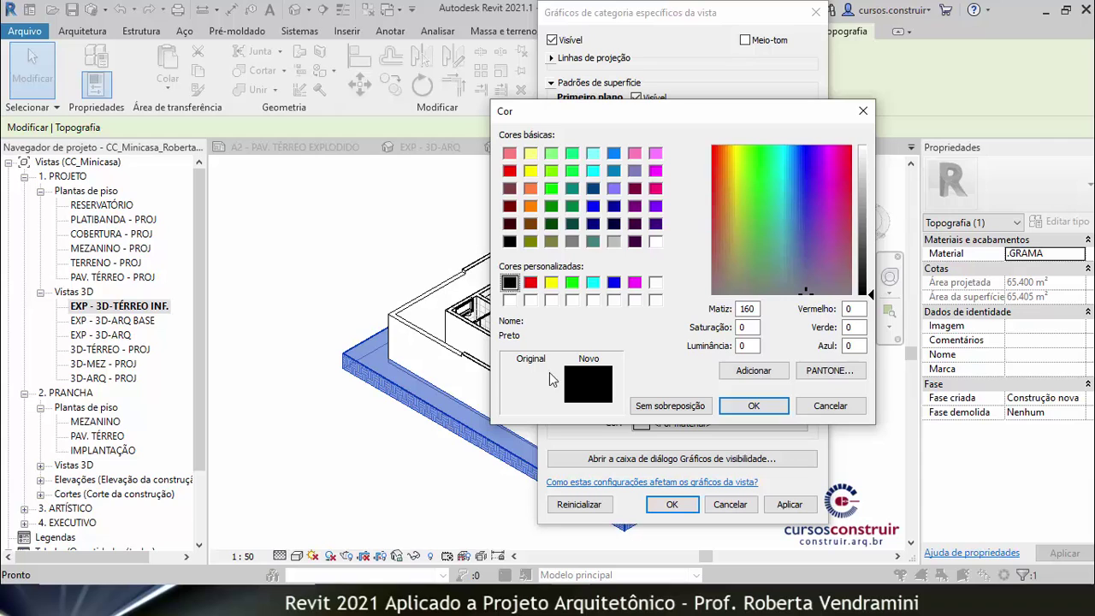
left_click(753, 406)
left_click(785, 509)
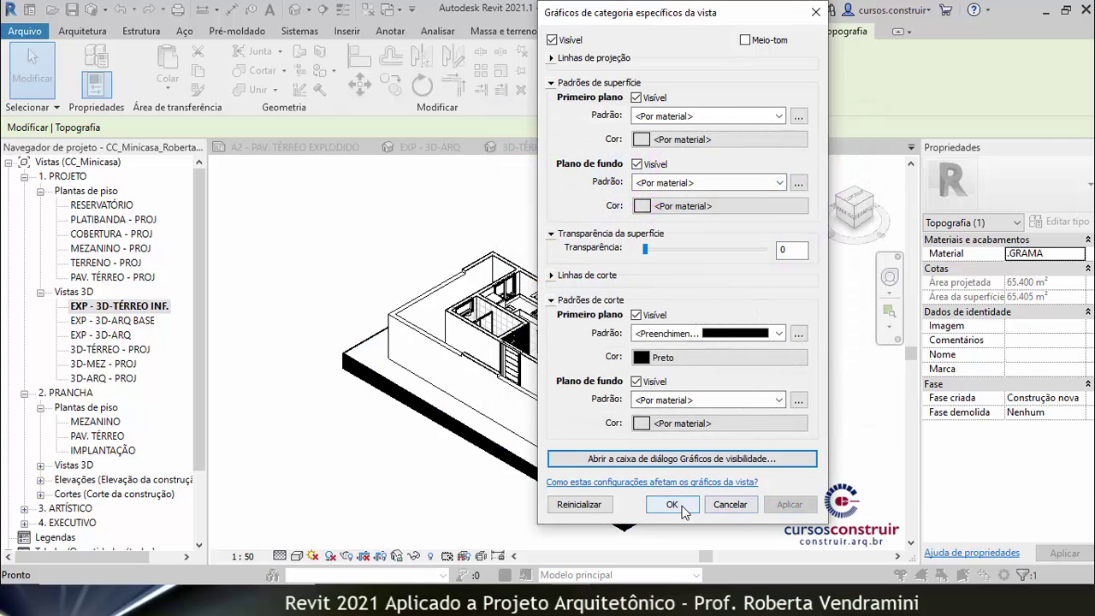
left_click(672, 505)
key("Escape")
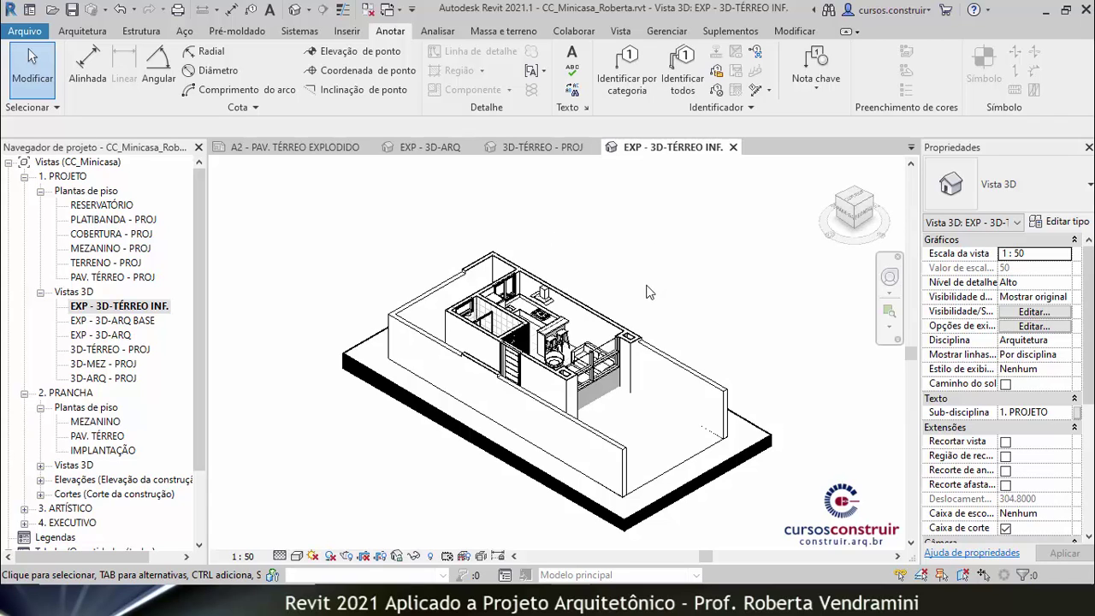
- Override the walls category's cut pattern with a solid fill coloured RGB 128-128-255
left_click(601, 325)
right_click(602, 325)
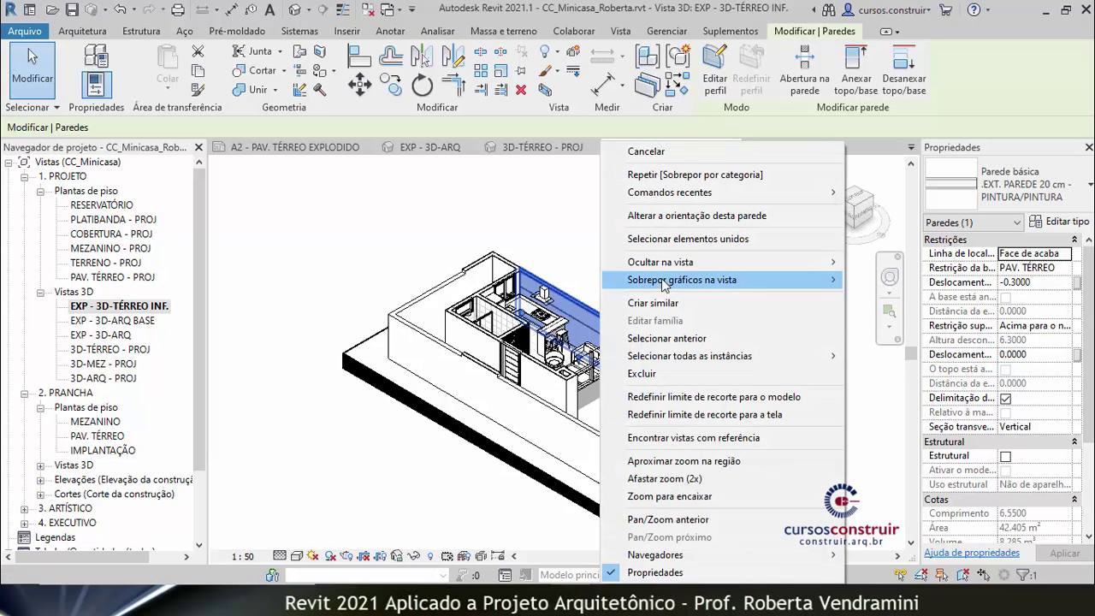
mouse_move(682, 279)
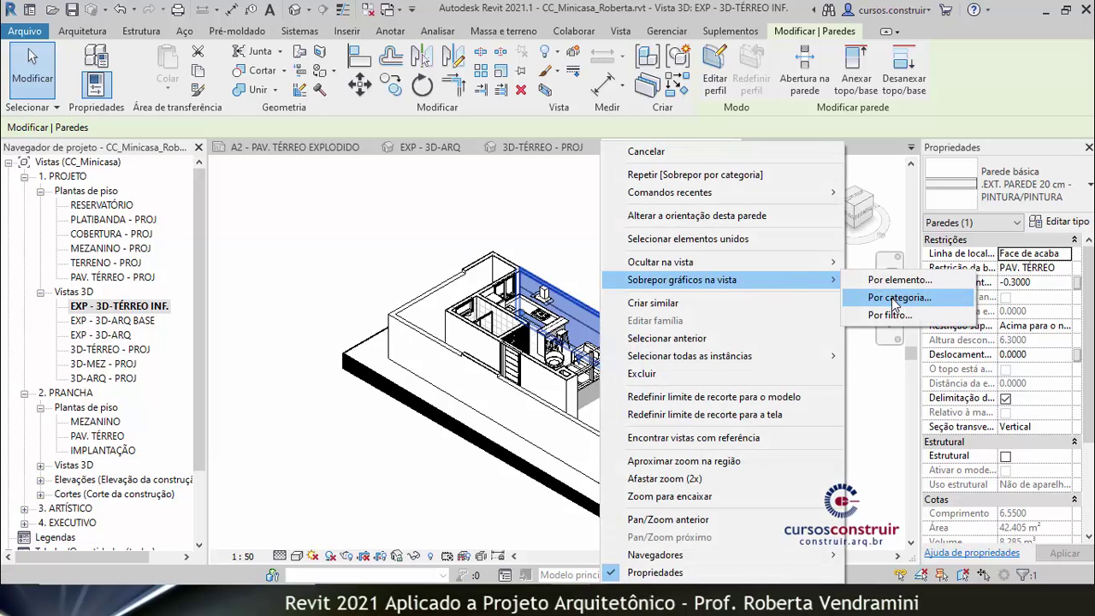
left_click(894, 300)
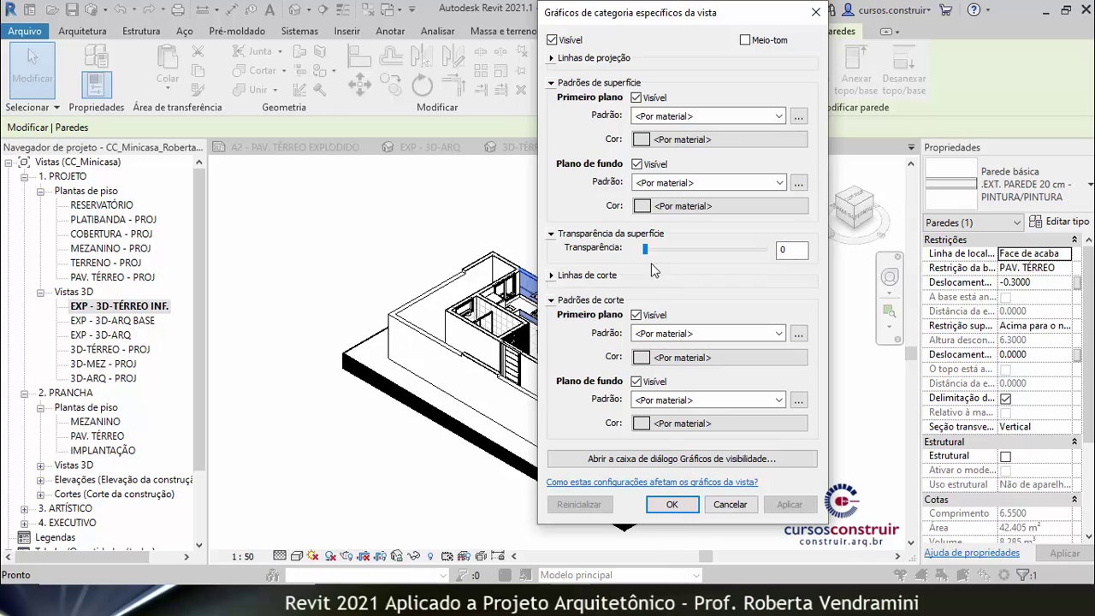
left_click(552, 300)
left_click(552, 300)
left_click(777, 334)
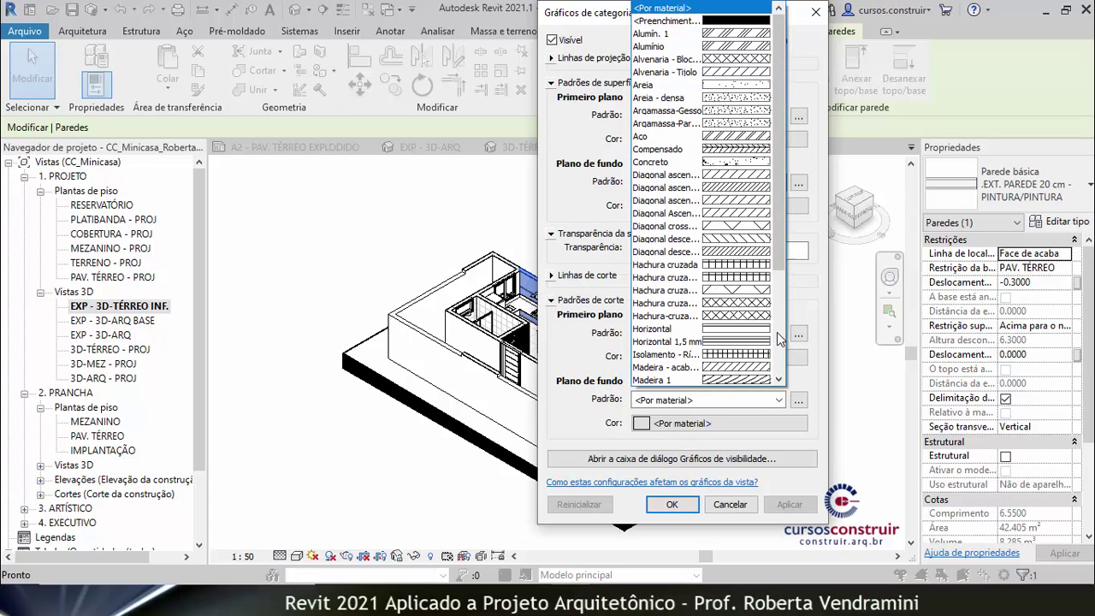
left_click(695, 21)
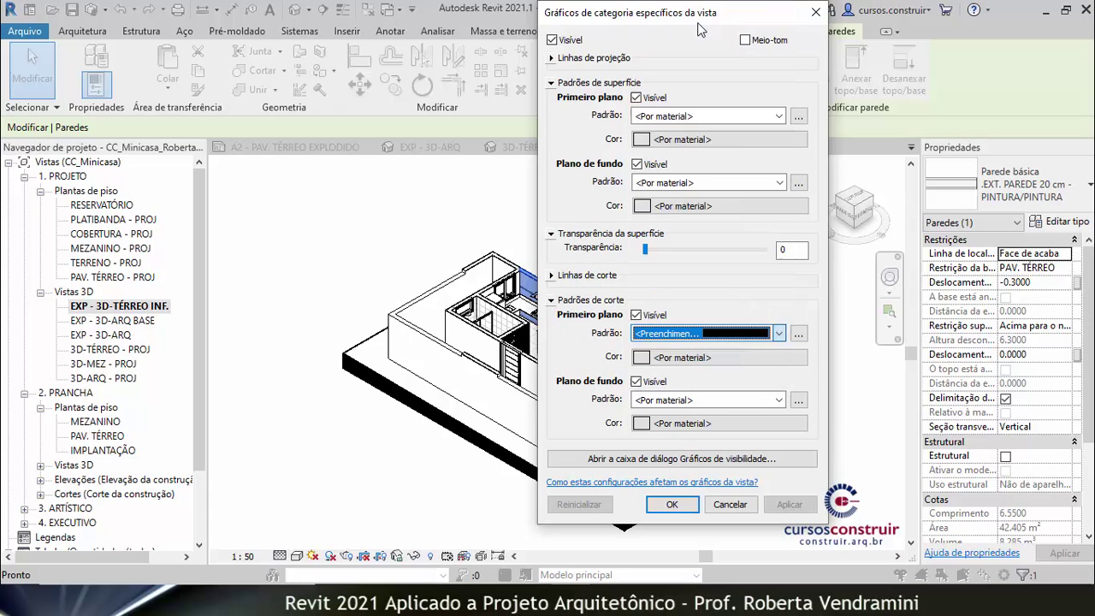
left_click(684, 358)
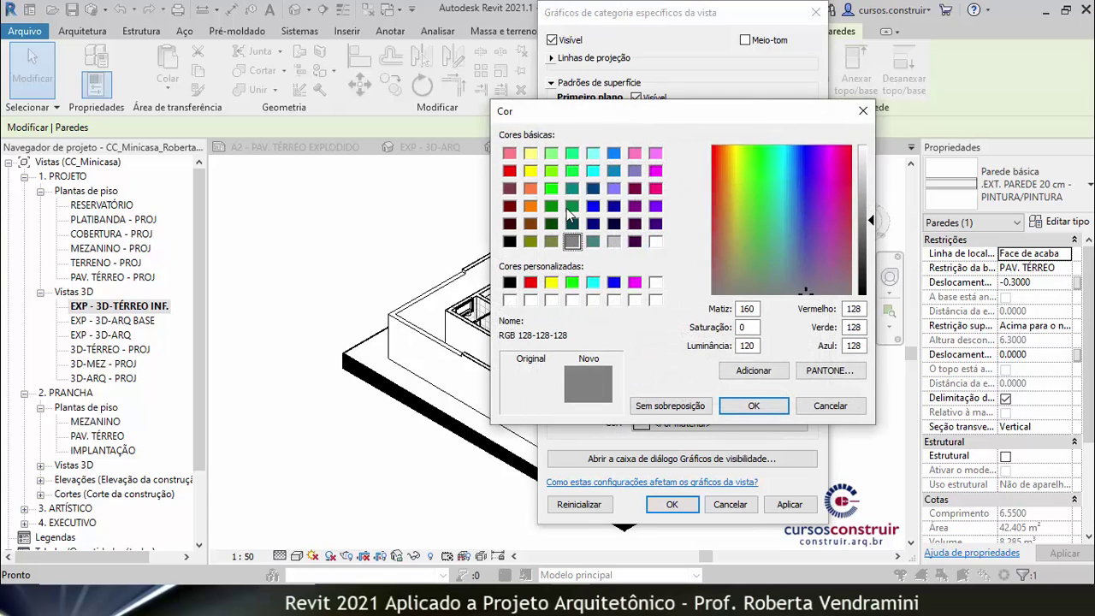
left_click(612, 194)
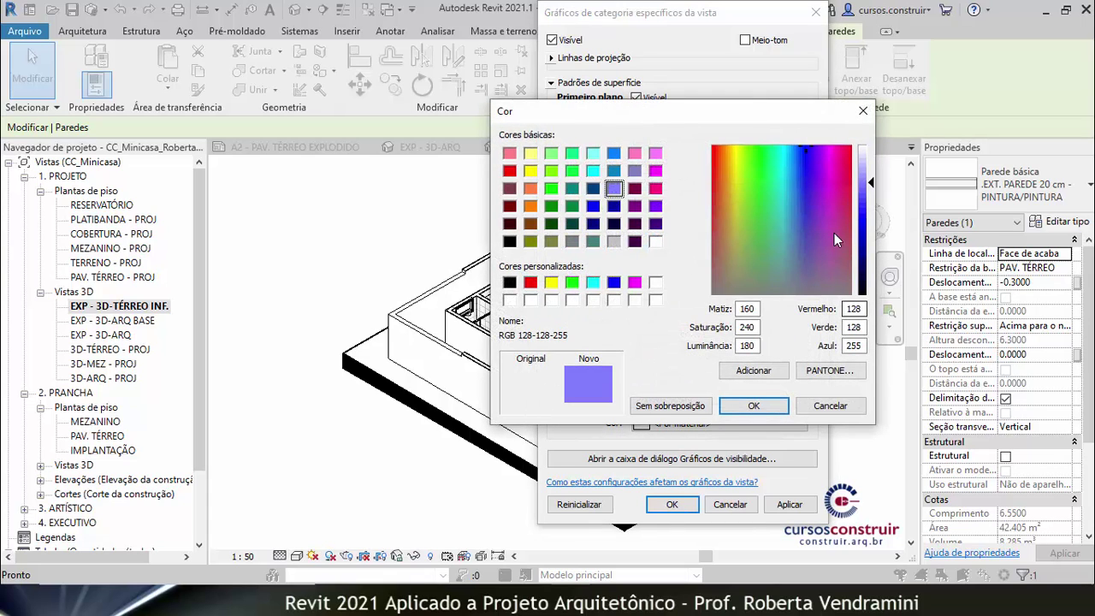
left_click(769, 413)
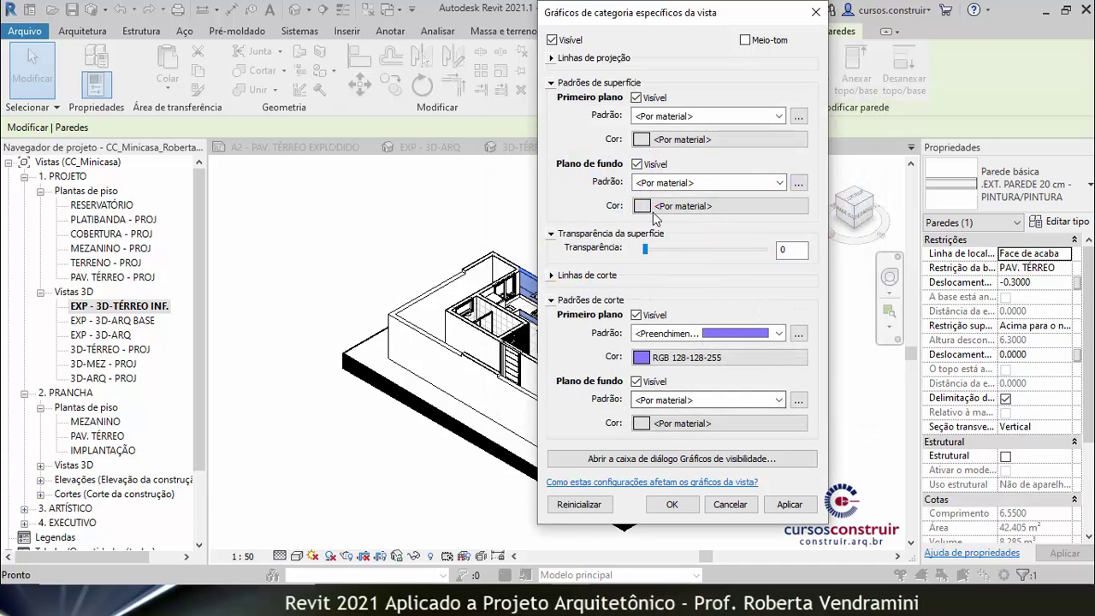
left_click(789, 504)
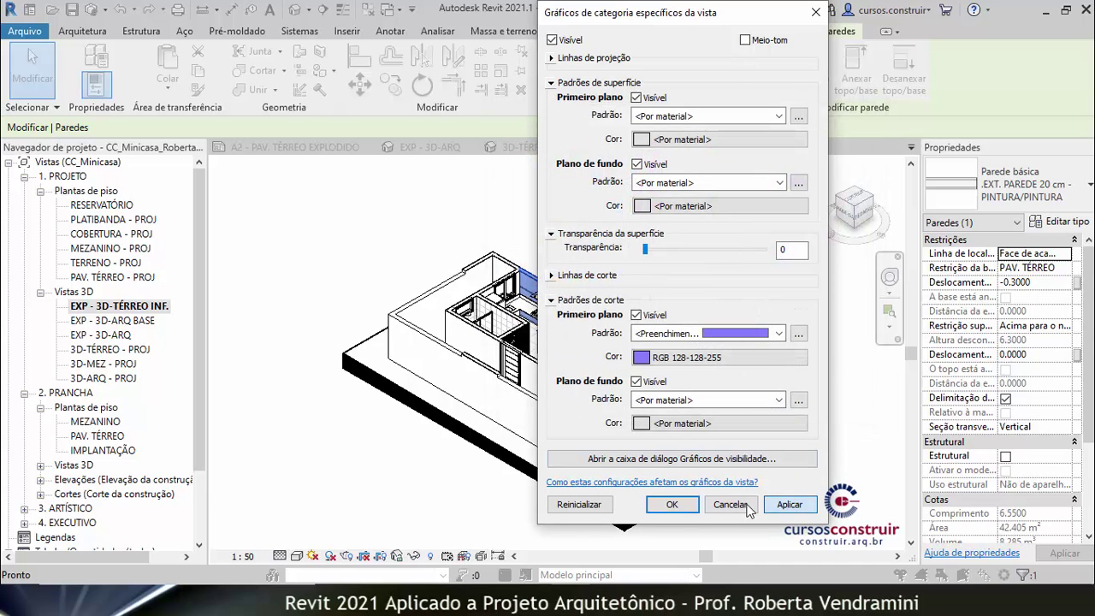
left_click(672, 503)
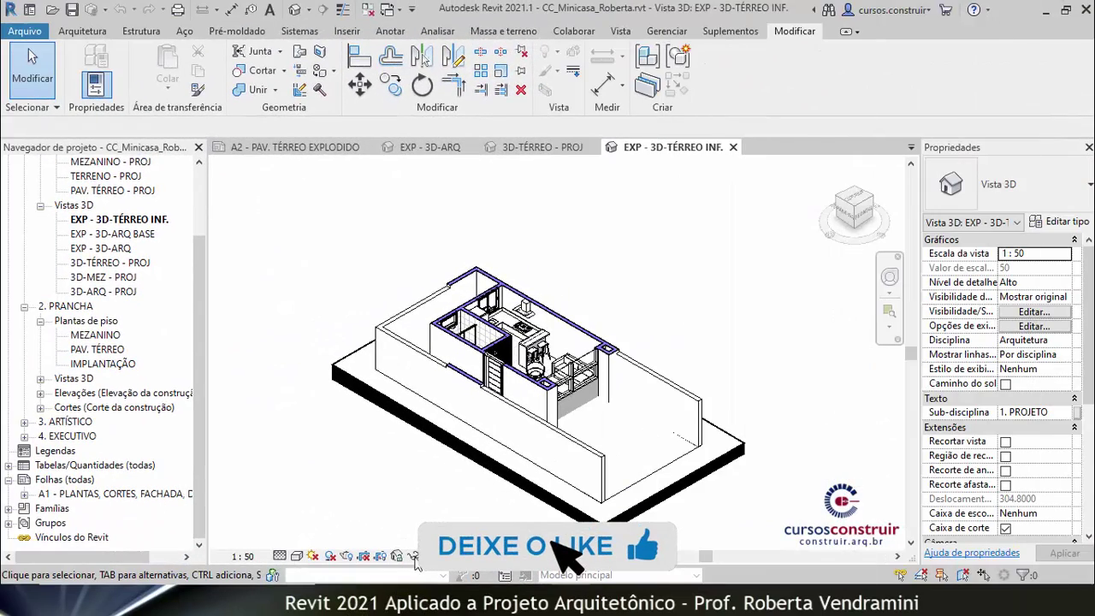
- Save and lock the 3D view orientation, then duplicate the EXP - 3D-TÉRREO INF. view
left_click(397, 556)
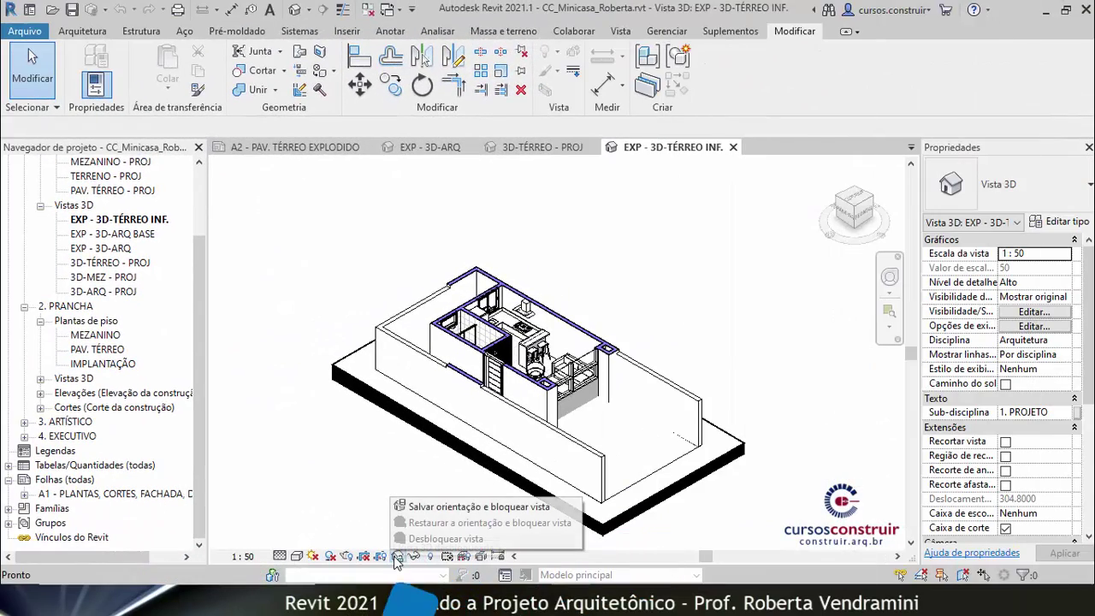
left_click(408, 507)
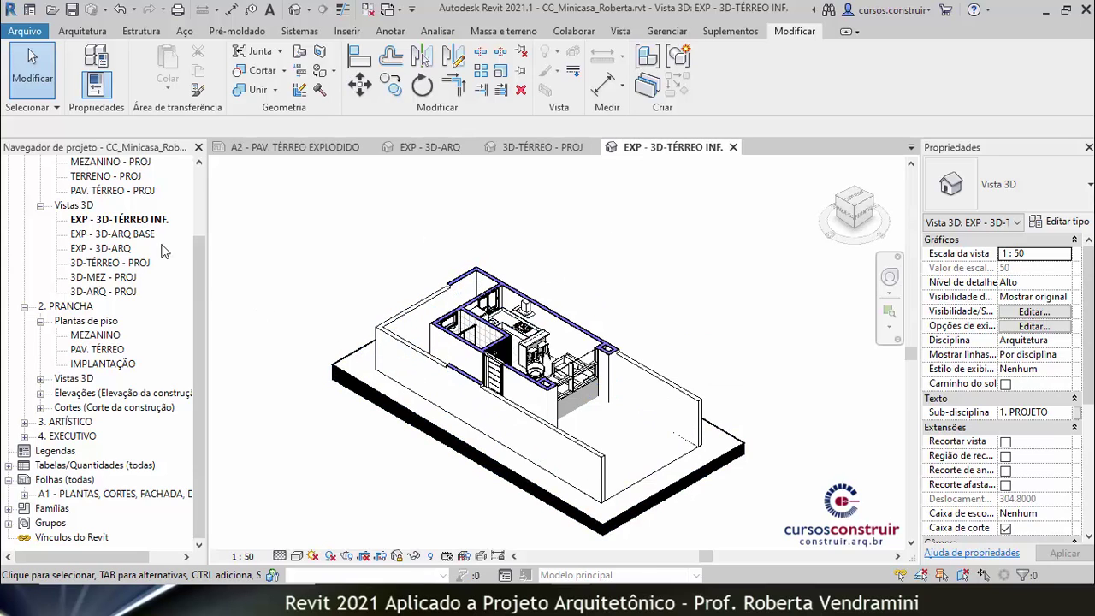
left_click(129, 219)
right_click(131, 225)
mouse_move(186, 343)
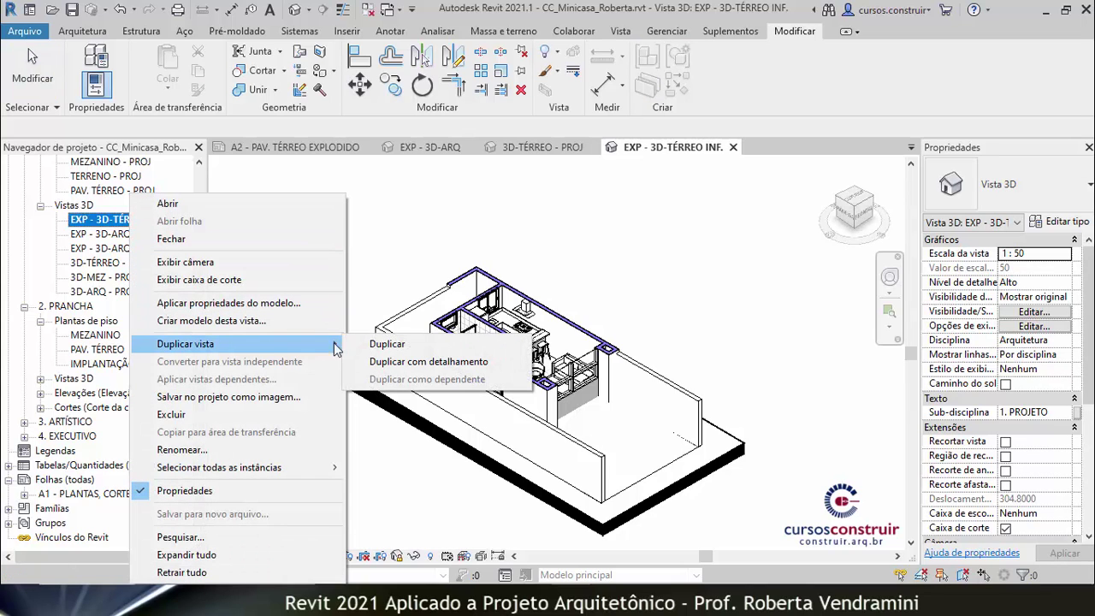
left_click(387, 344)
- Rename the copied view to 'EXP - 3D-TÉRREO SUP.'
left_click(167, 224)
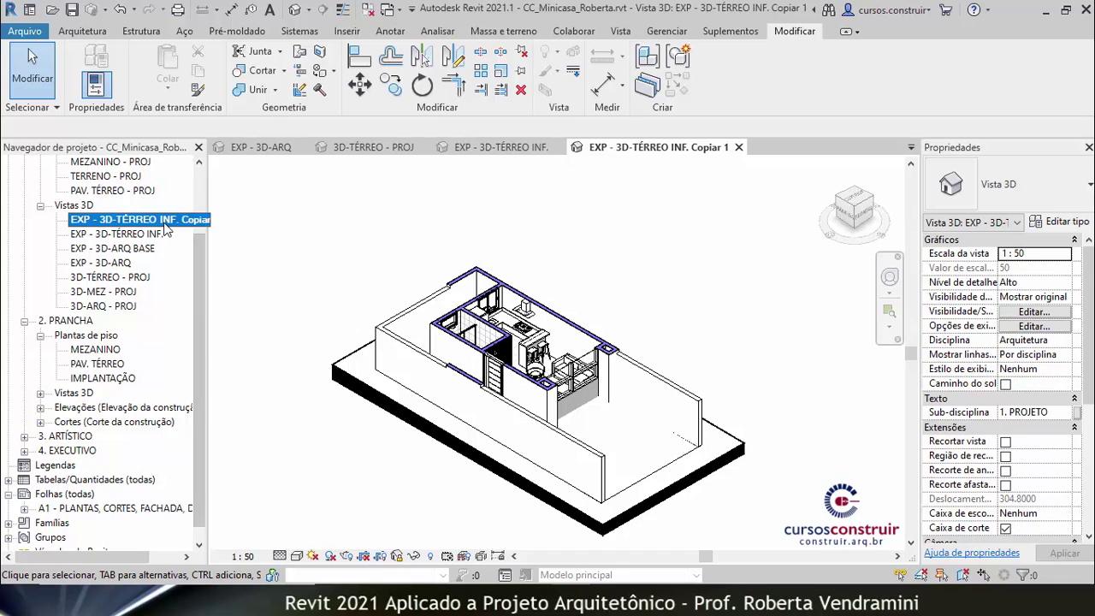
right_click(165, 224)
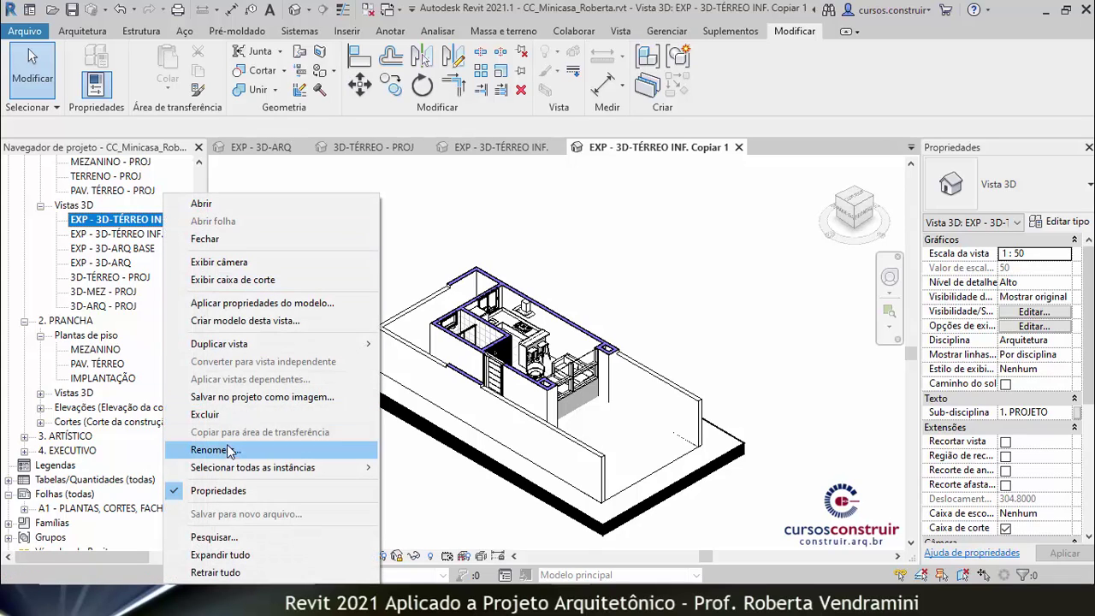
left_click(227, 449)
left_click_drag(153, 215, 191, 219)
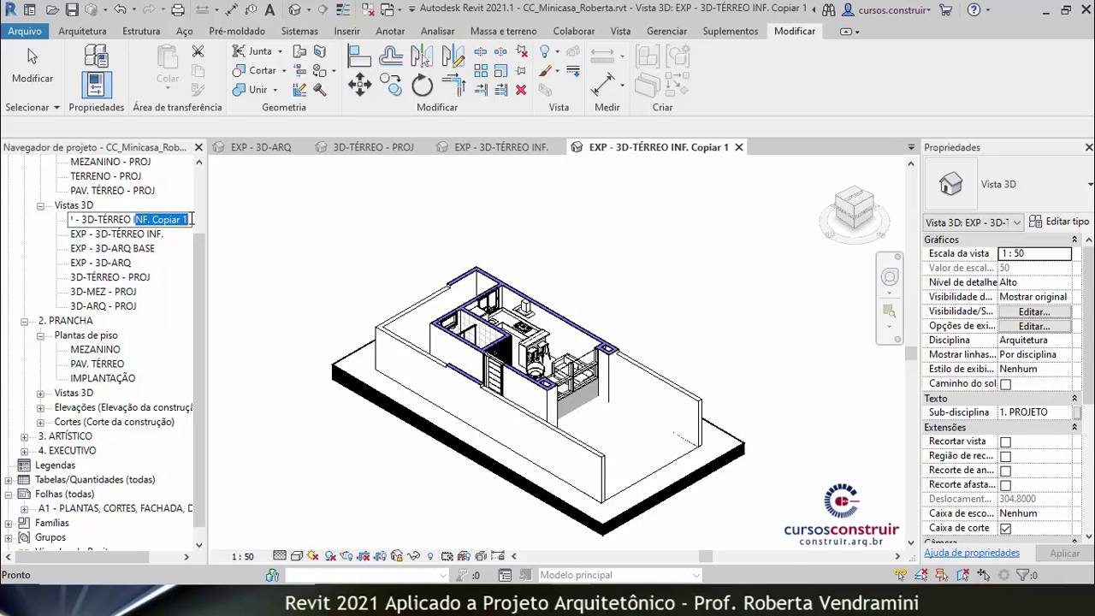
key("BackSpace")
type("SUP")
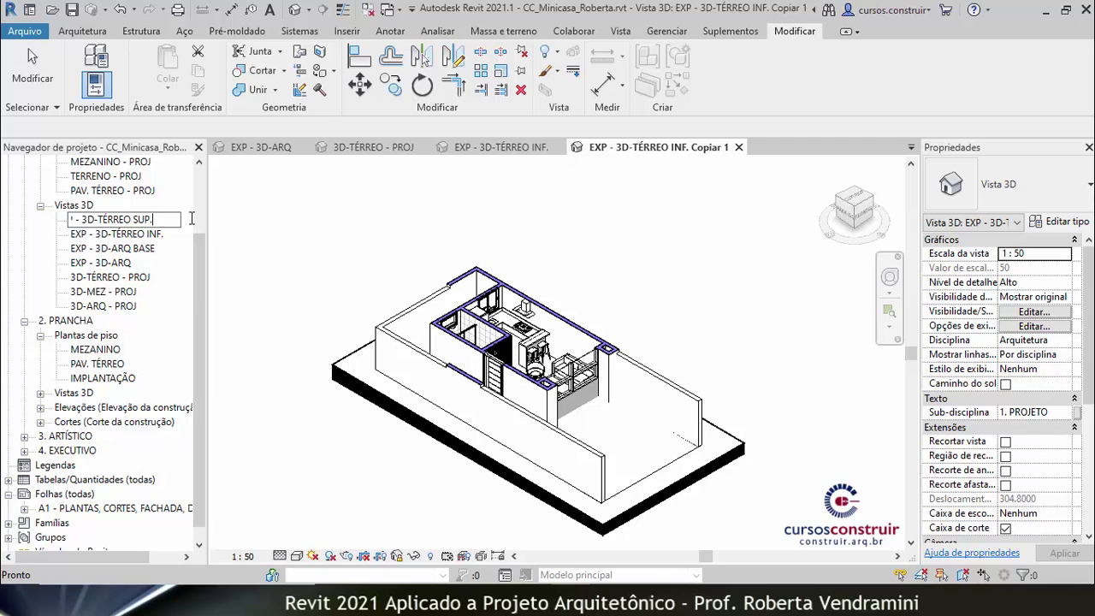
key("Return")
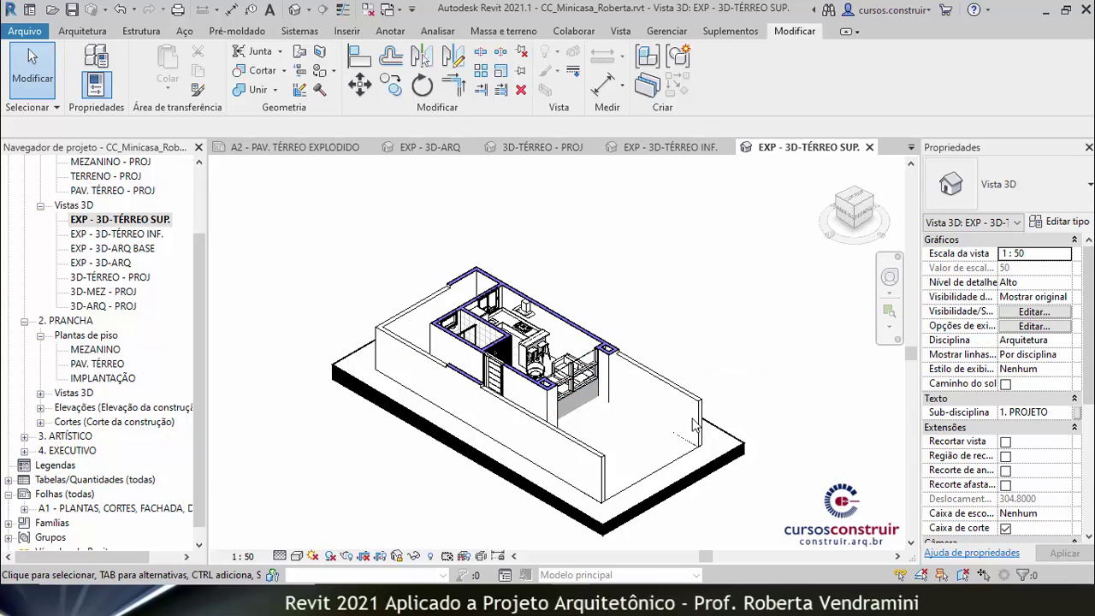
- Reveal hidden elements and unhide the view's section box
left_click(430, 558)
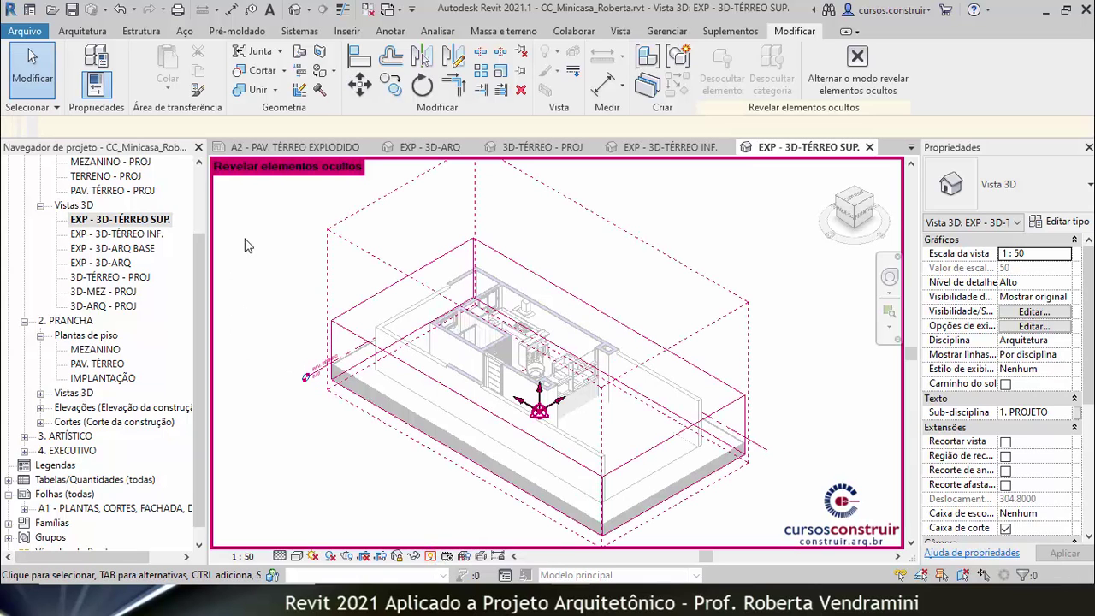
left_click(355, 337)
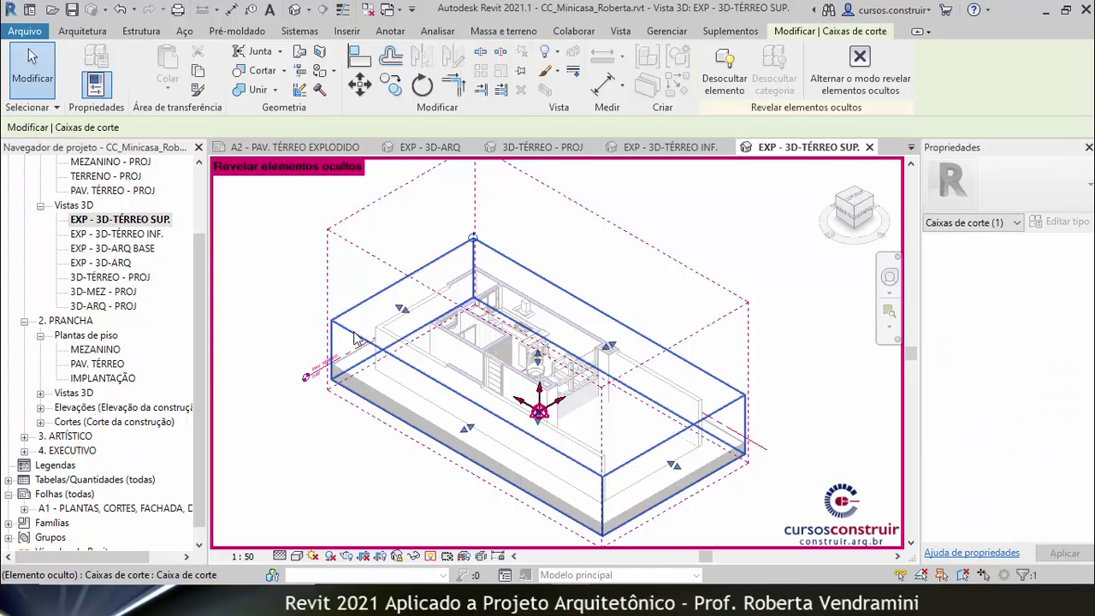
left_click(713, 86)
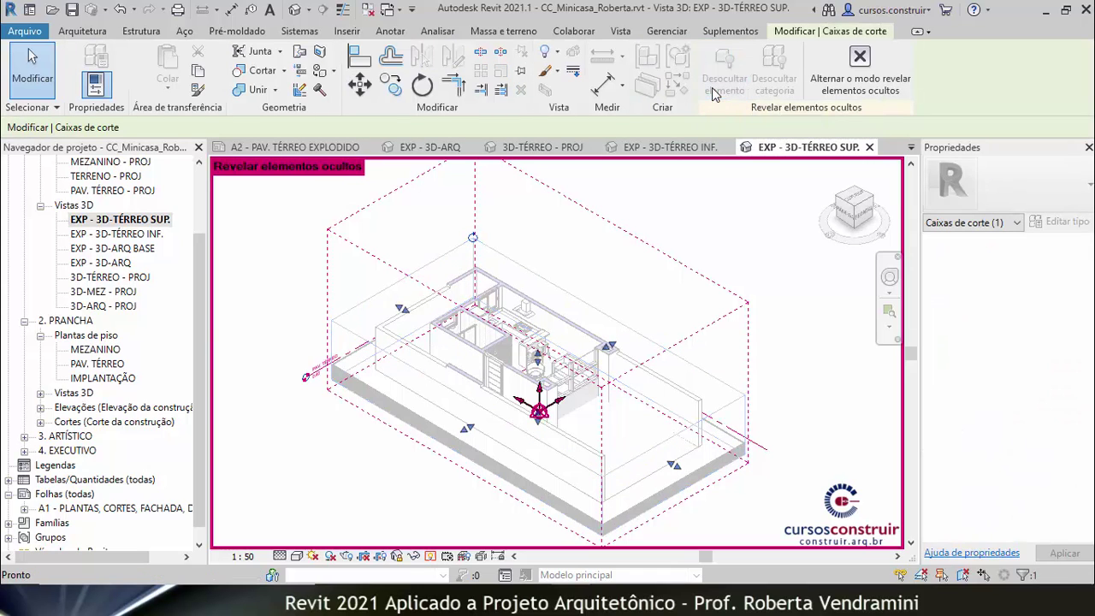
left_click(861, 82)
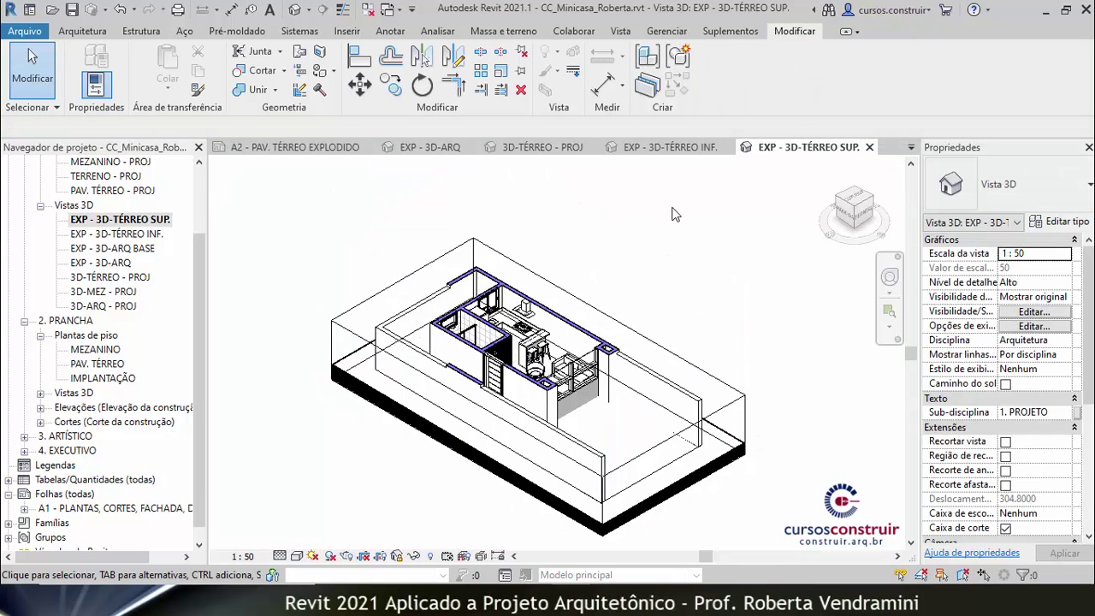
- Move the section box faces up to cut to the upper part of the house
left_click(378, 296)
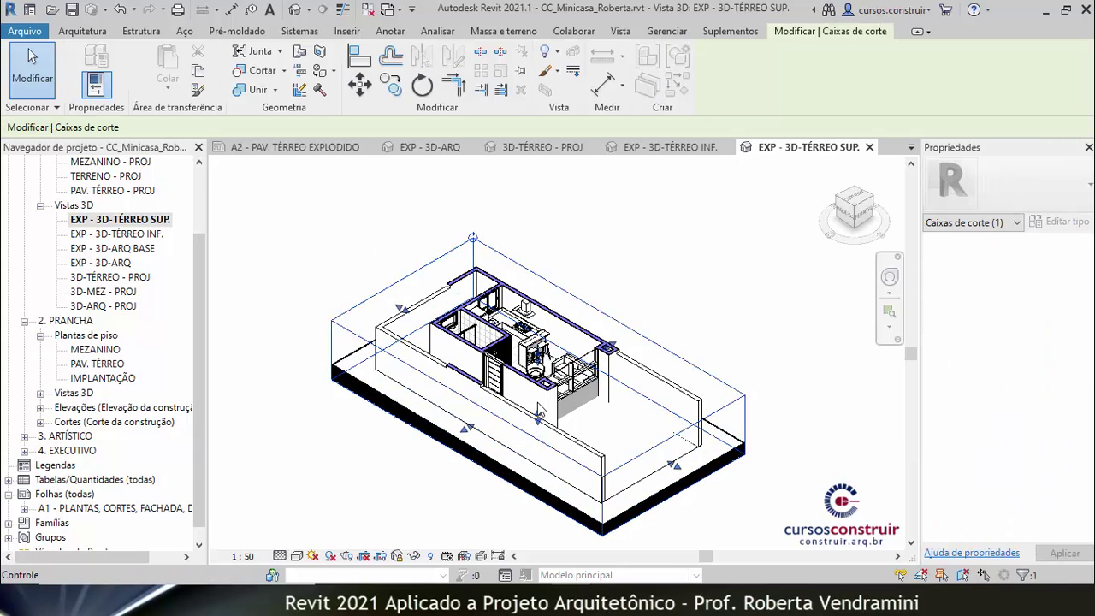
left_click_drag(539, 412, 541, 381)
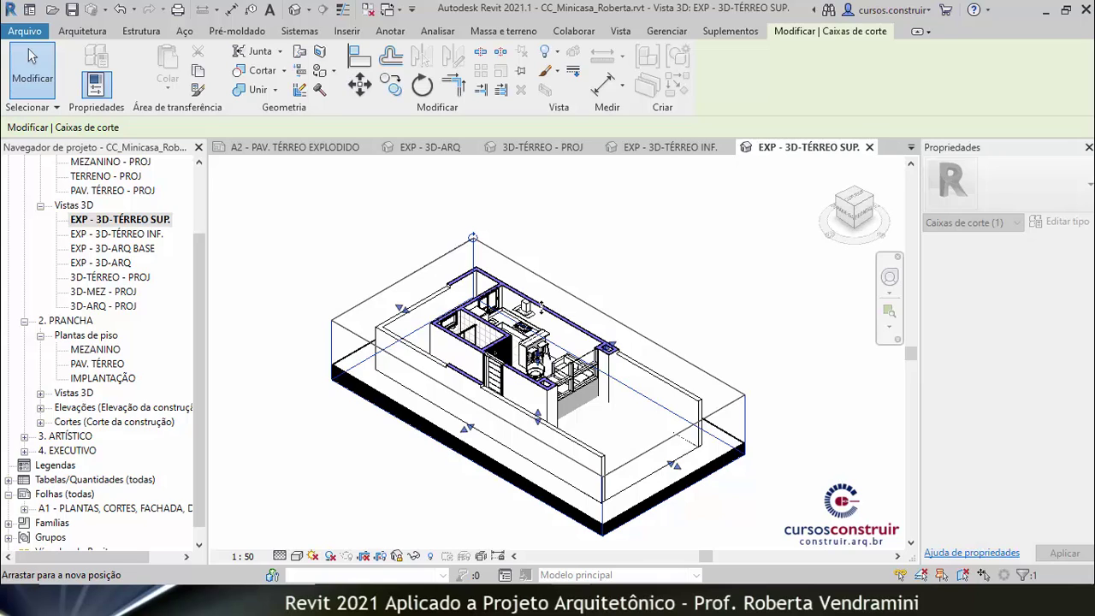
left_click_drag(537, 417, 537, 358)
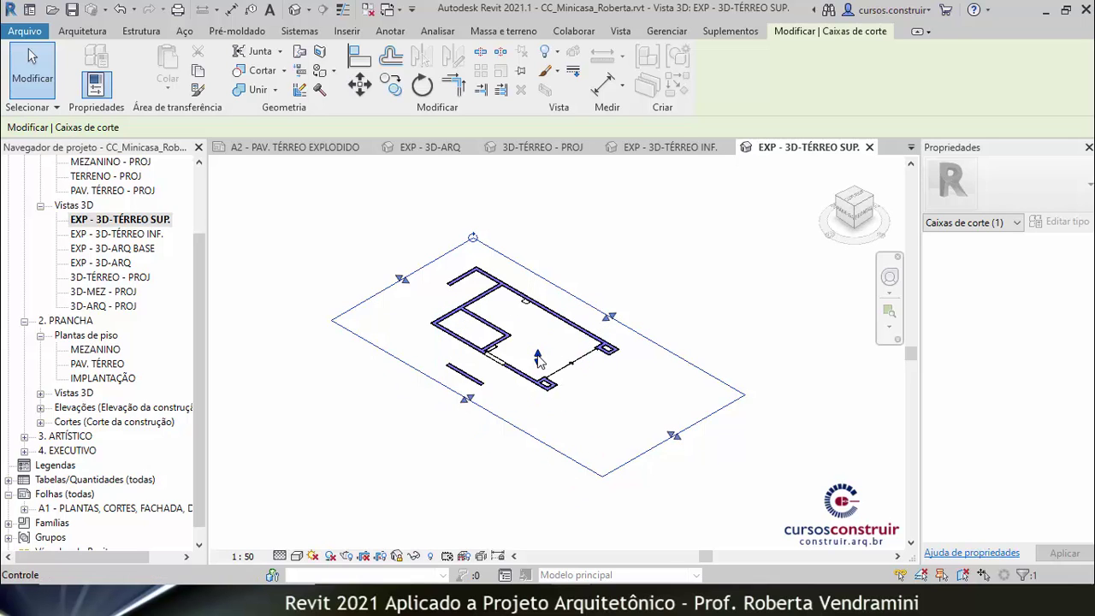
left_click_drag(537, 359, 527, 196)
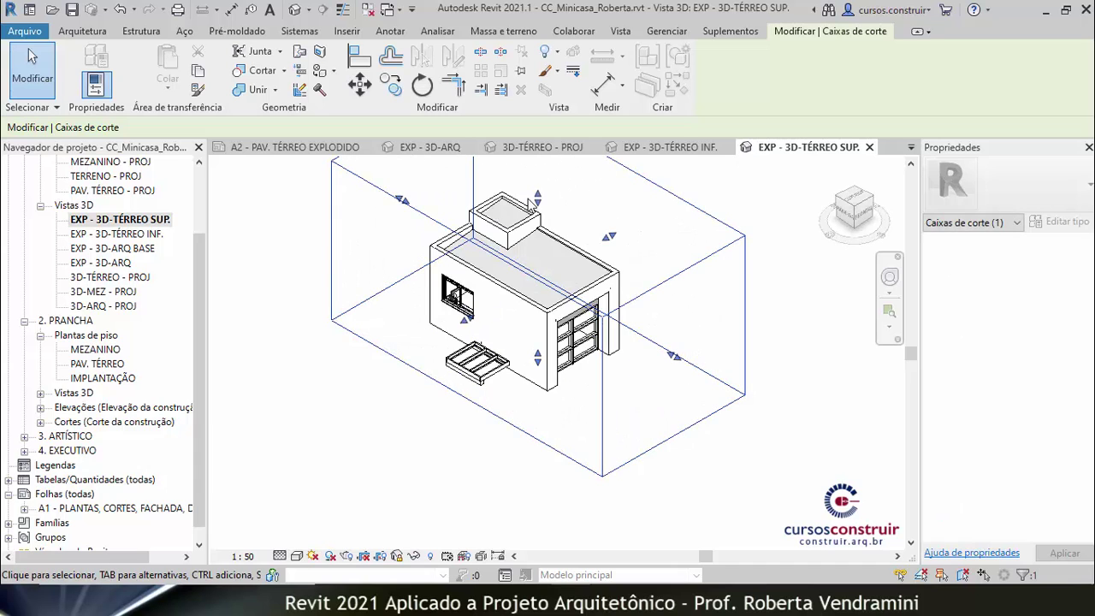
- Hide the section box frame in the view with EH
left_click(239, 368)
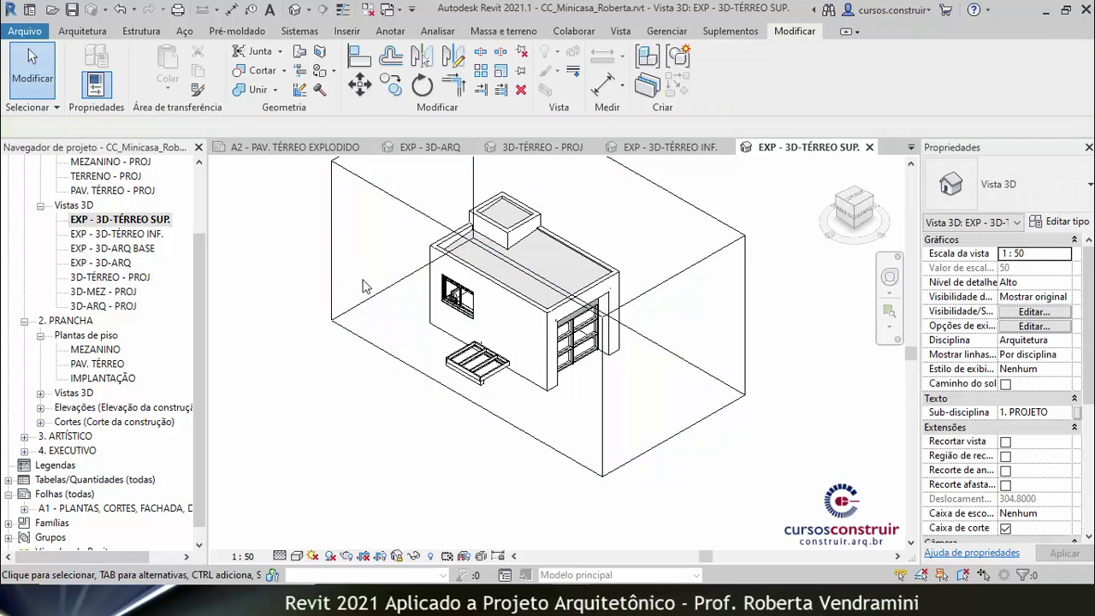
left_click(389, 199)
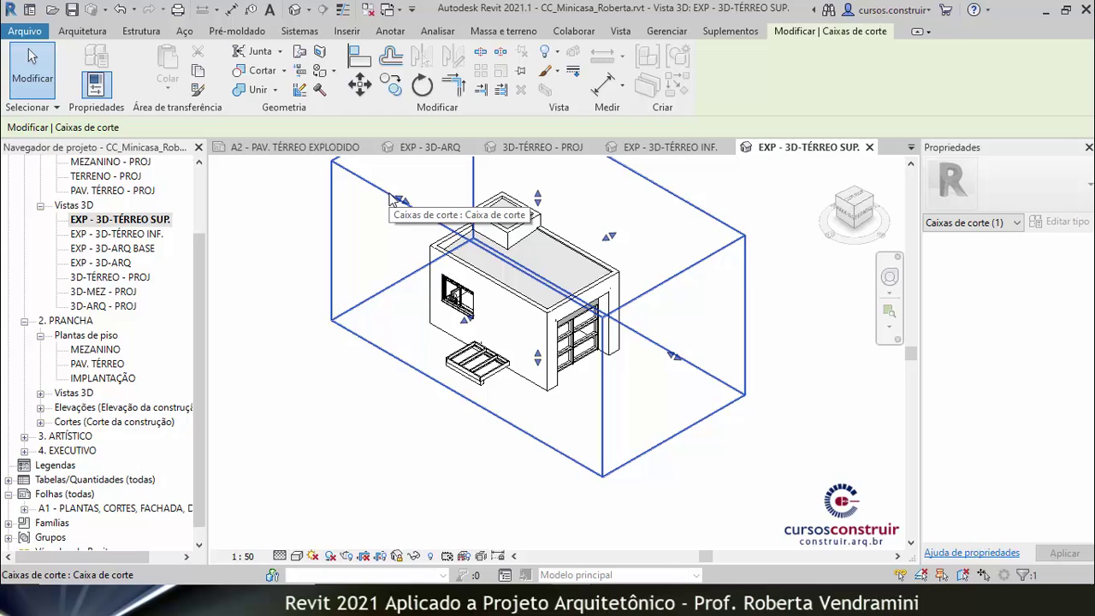
key("e")
key("h")
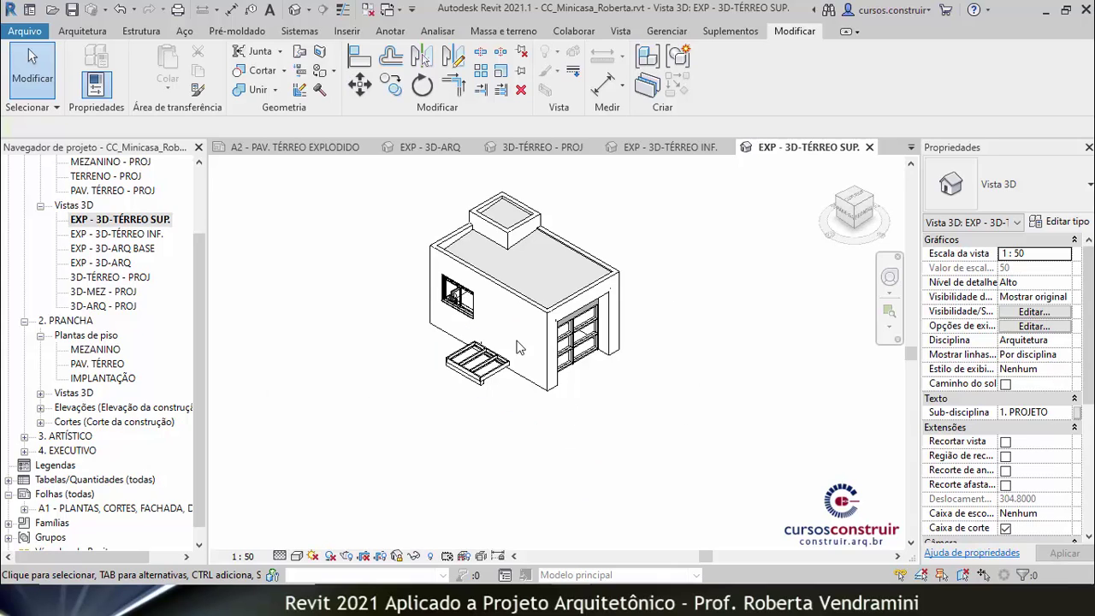
- Open the PAV. TÉRREO floor plan under 2. PRANCHA > Plantas de piso
left_click(198, 323)
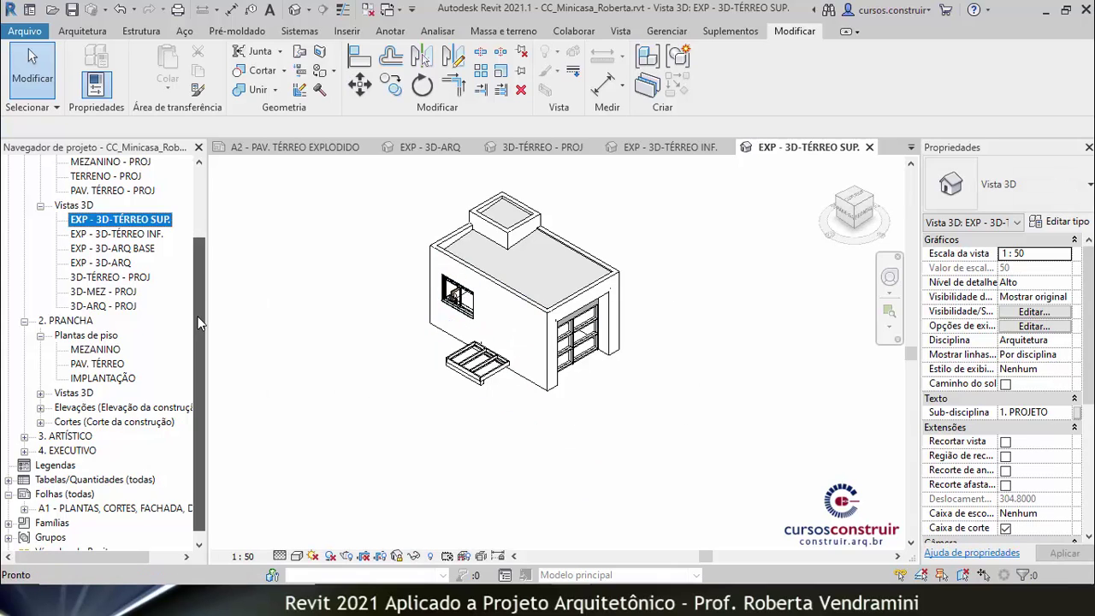
left_click_drag(196, 323, 194, 339)
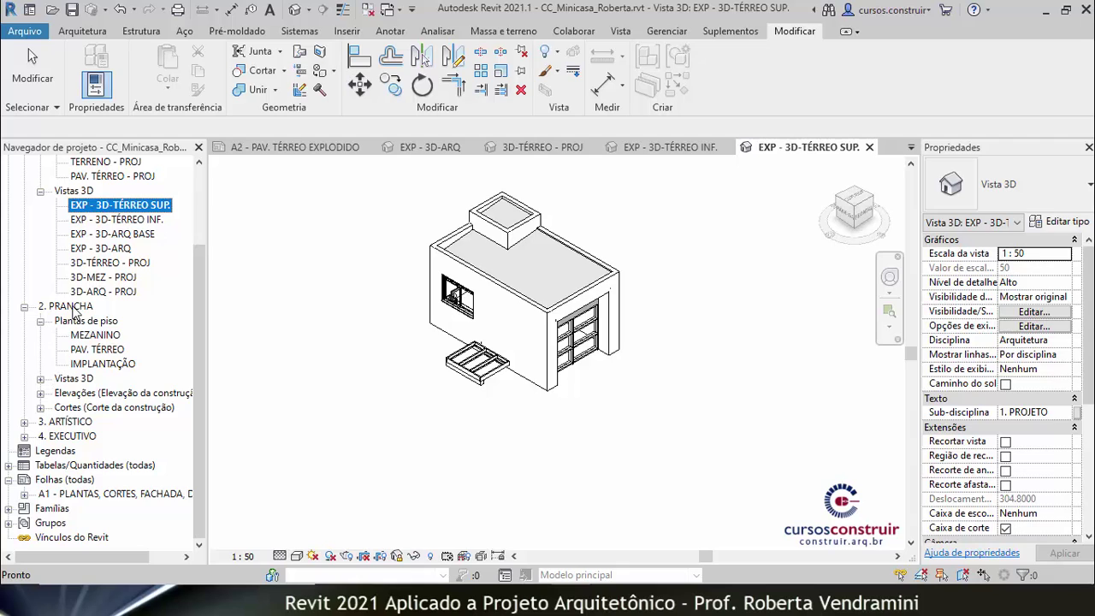
left_click(97, 350)
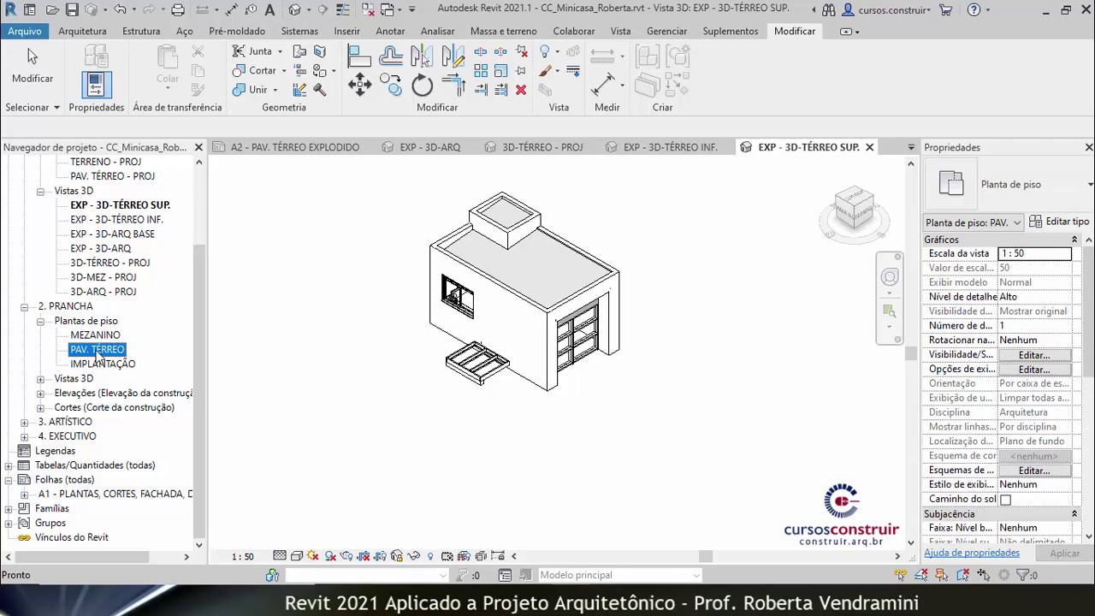
right_click(102, 356)
mouse_move(156, 344)
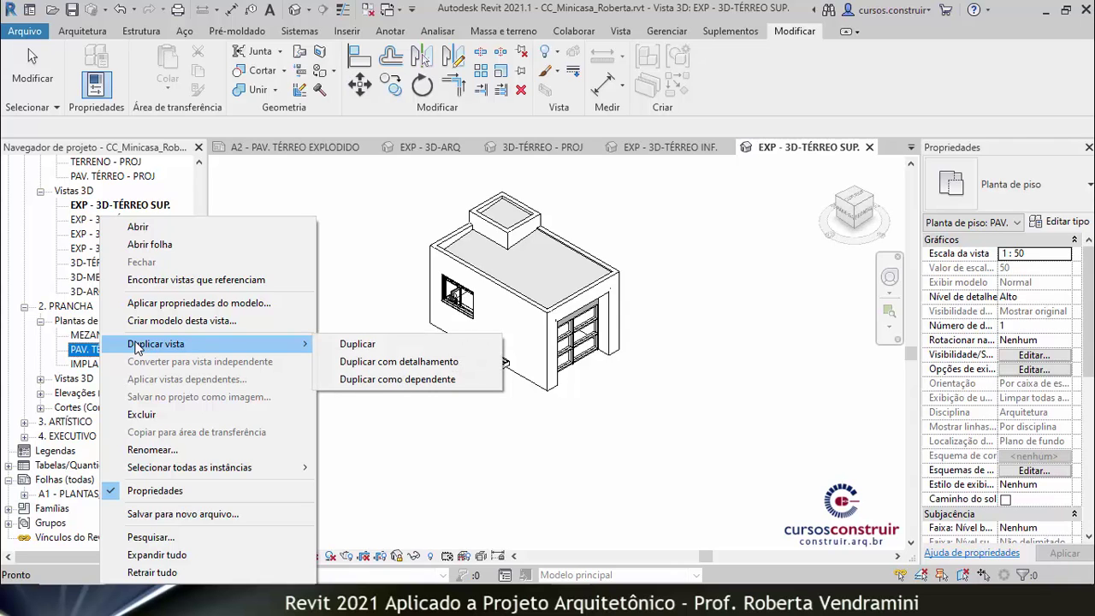
left_click(361, 349)
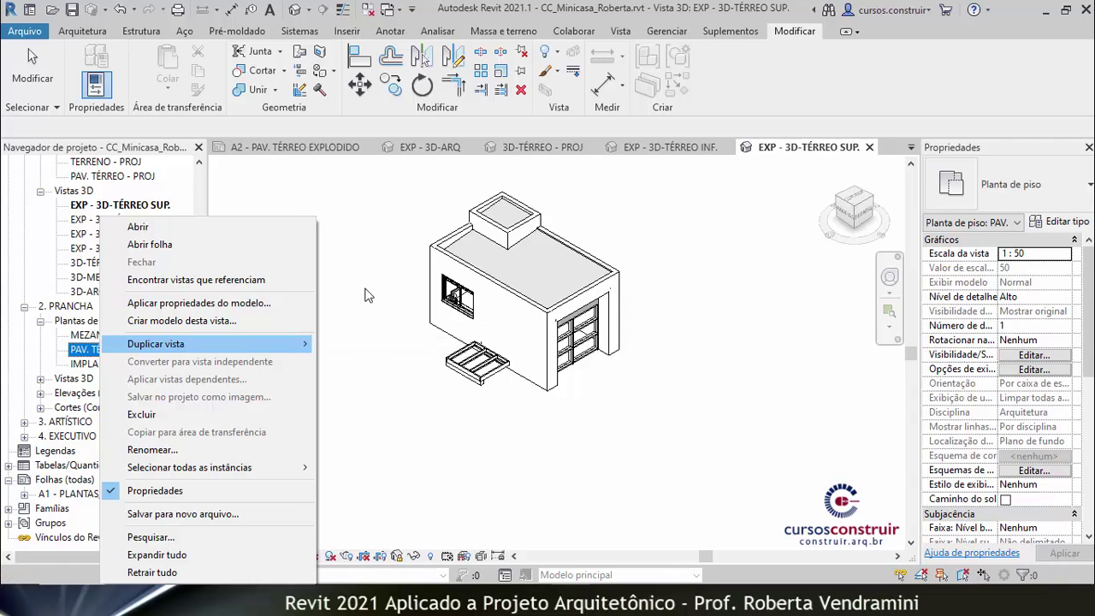
double_click(97, 350)
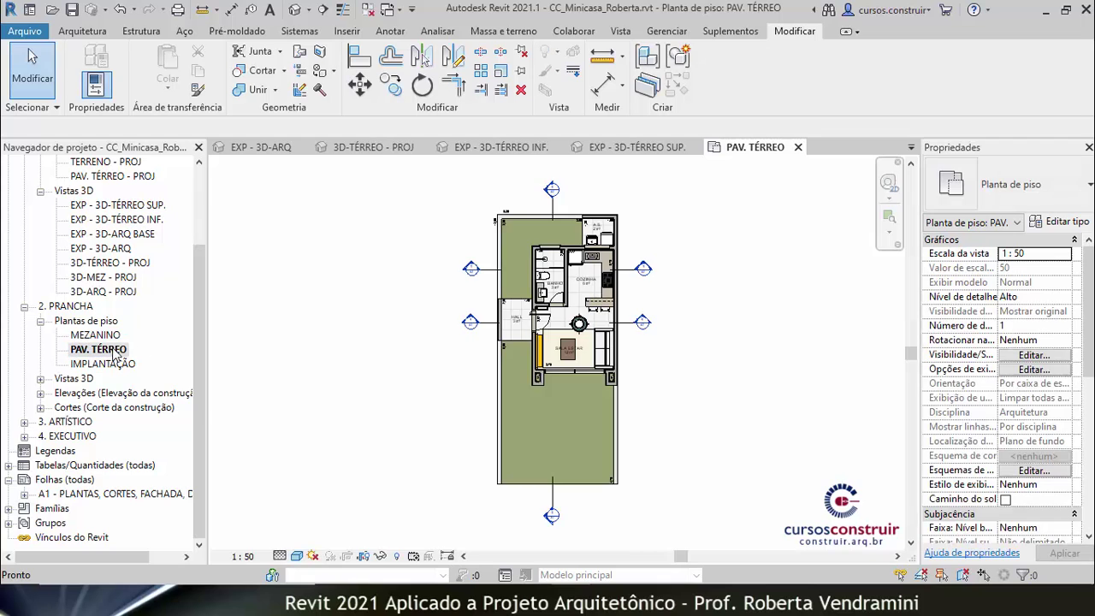
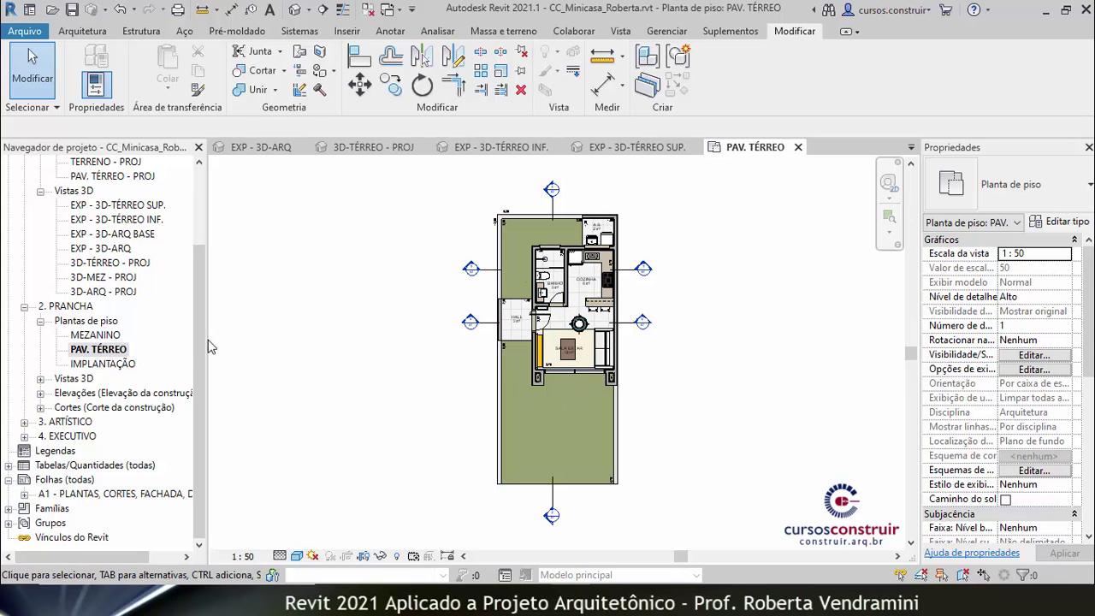
- Duplicate the PAV. TÉRREO floor plan as a plain copy
left_click(107, 350)
right_click(107, 351)
mouse_move(162, 343)
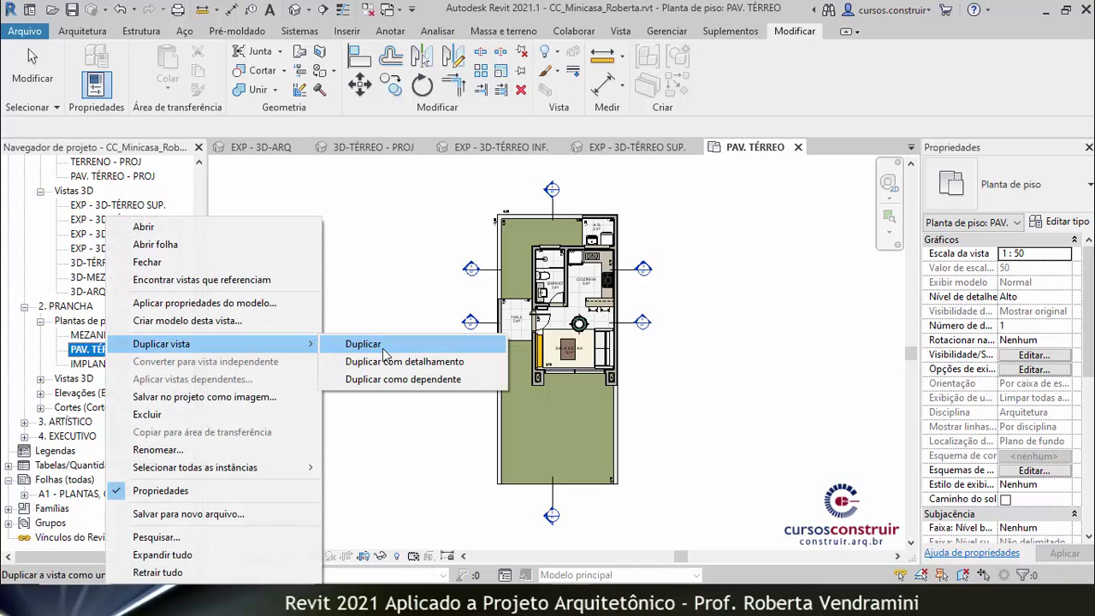
left_click(363, 344)
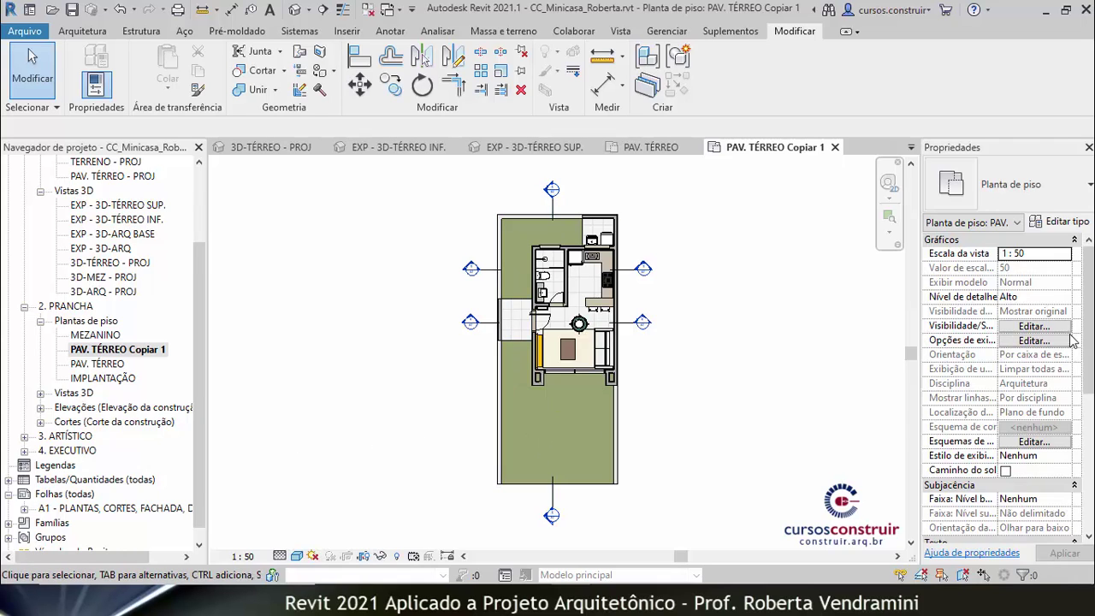
- Change the copy's view template from PRANCHA - PLANTA BAIXA to <Nenhum>
left_click_drag(1092, 329, 1092, 457)
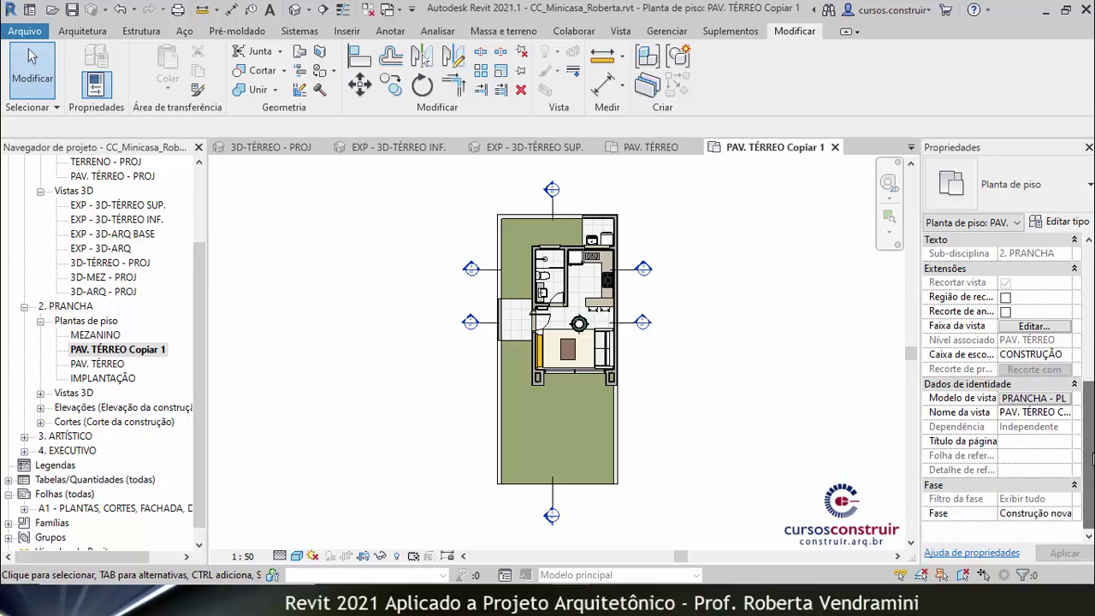
left_click(1057, 399)
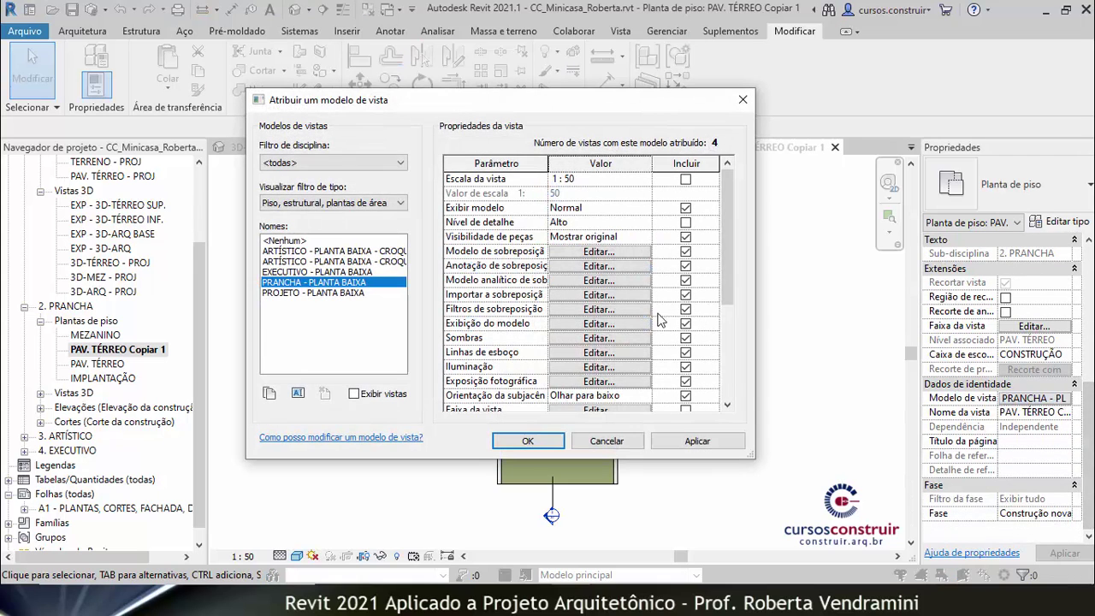
left_click(288, 241)
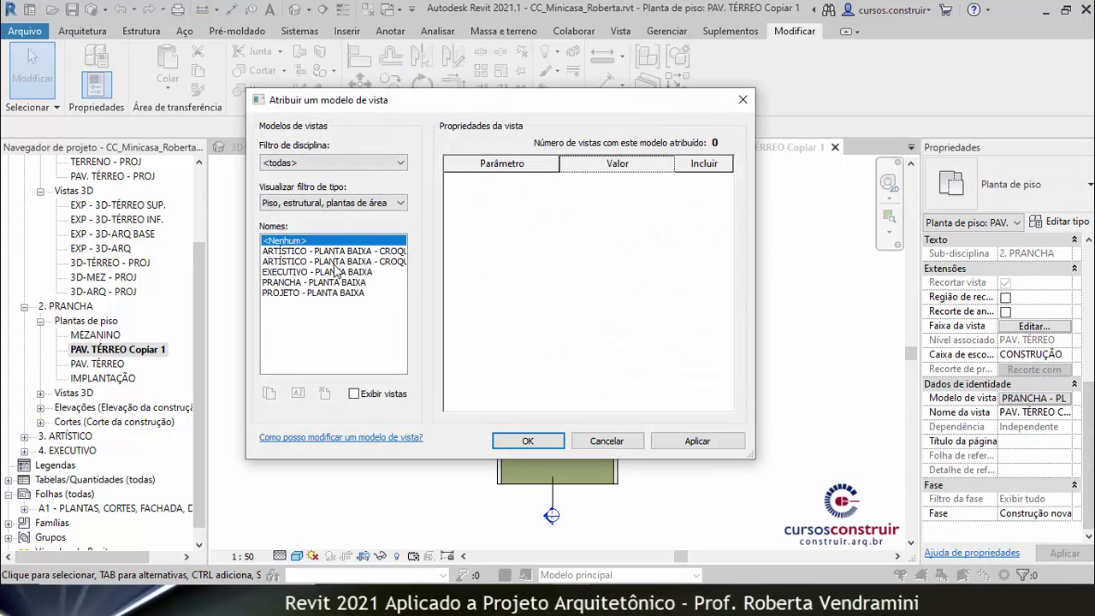
left_click(693, 445)
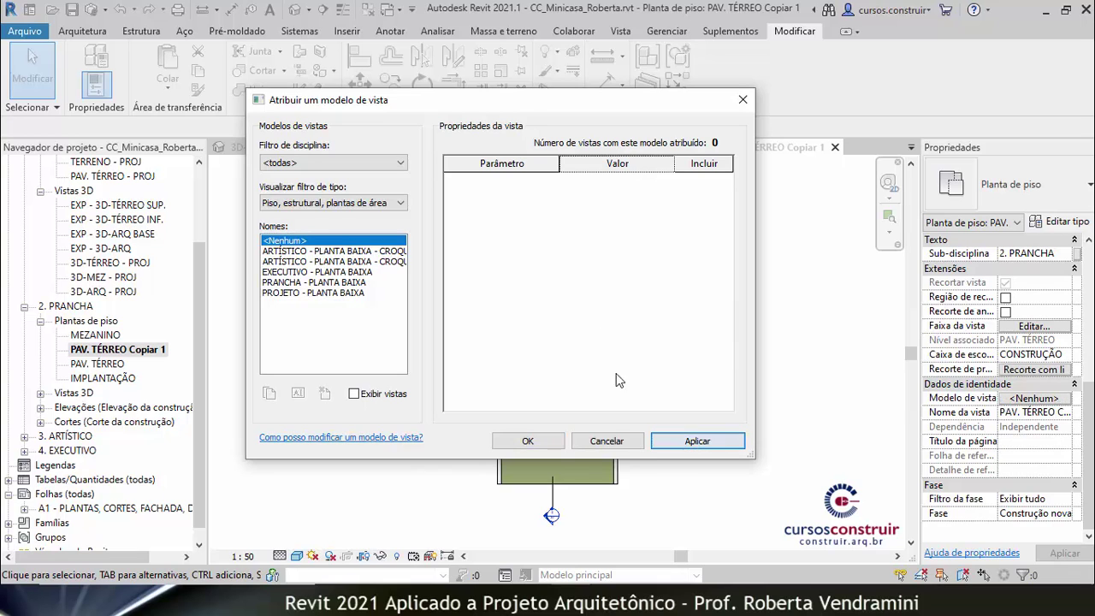
left_click(527, 440)
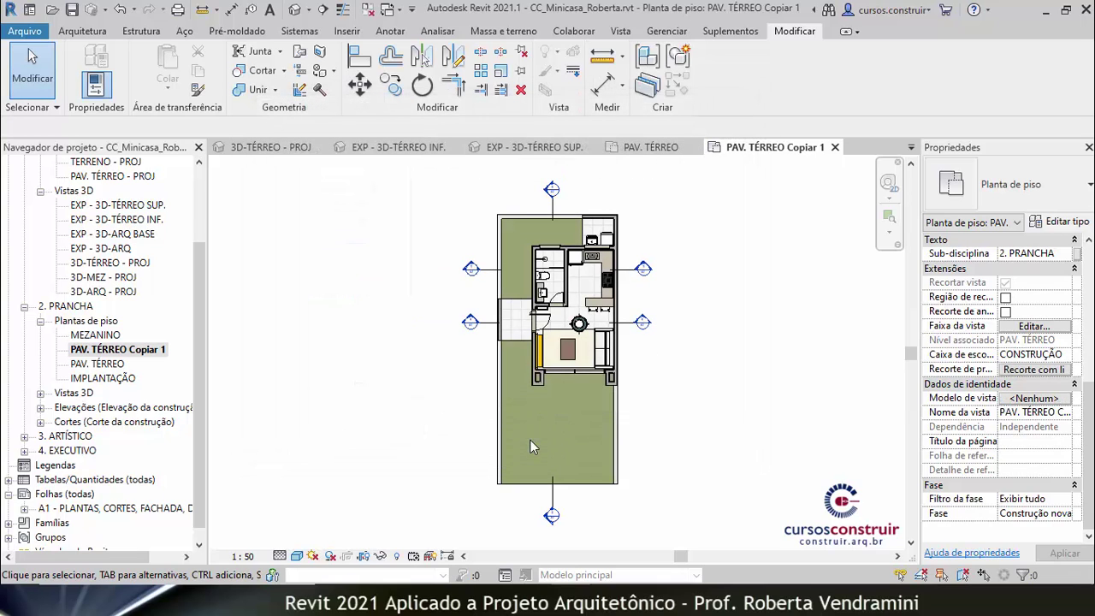
- Rename 'PAV. TÉRREO Copiar 1' to 'EXP - PAV. TÉRREO'
right_click(153, 351)
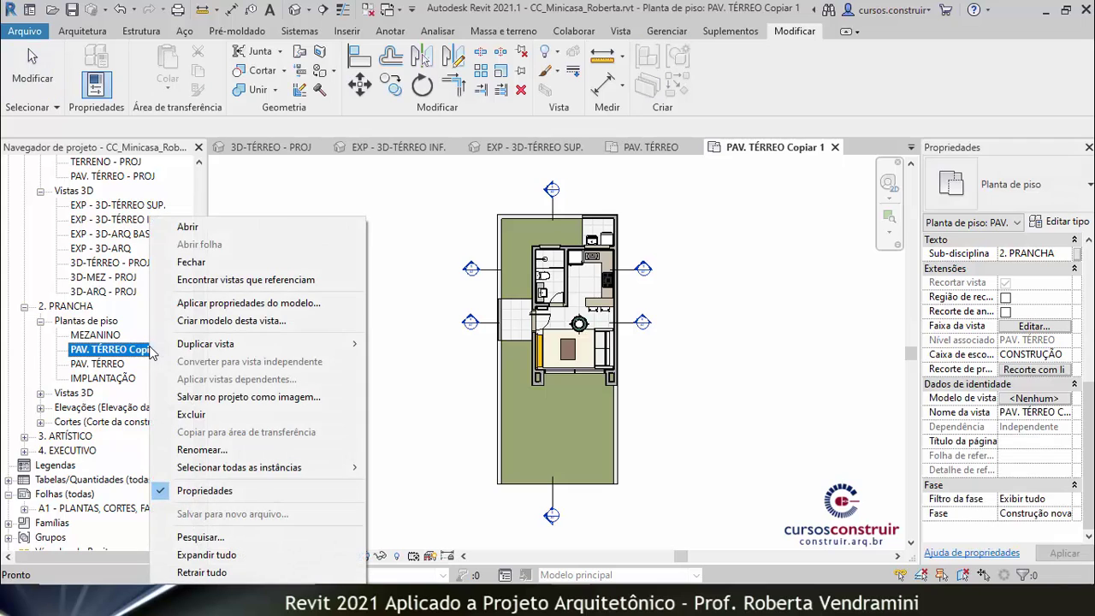
left_click(202, 449)
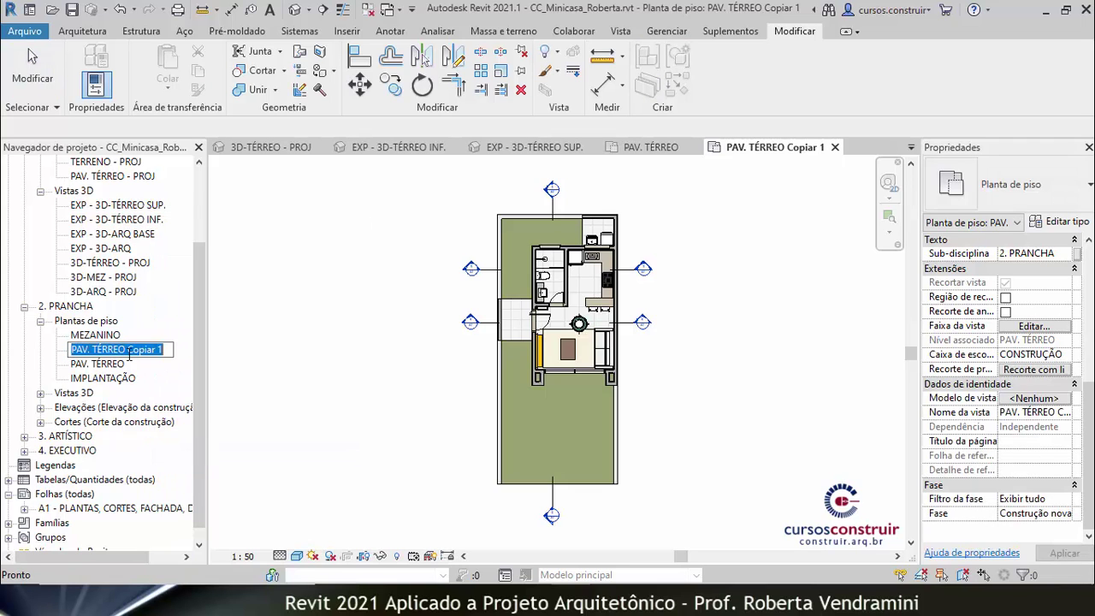
left_click_drag(128, 350, 169, 350)
key("BackSpace")
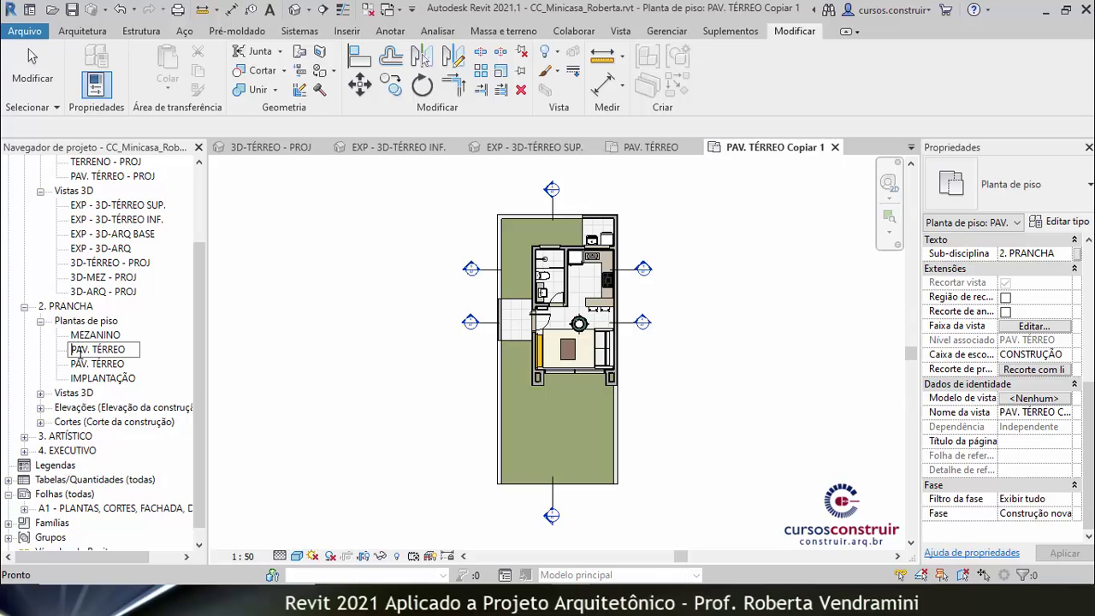
type("EXP -")
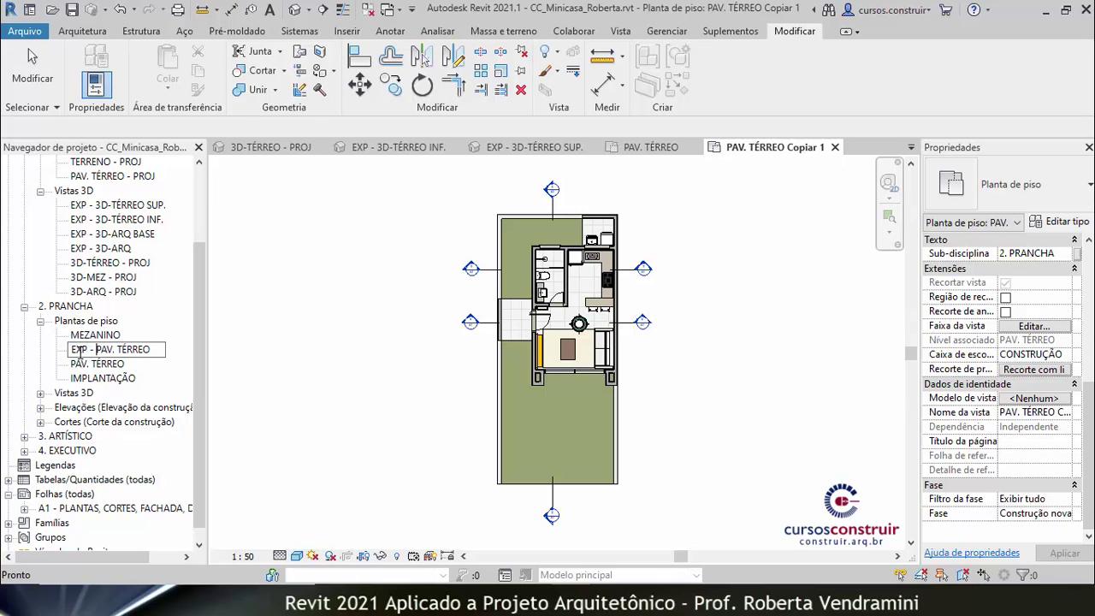
key("Return")
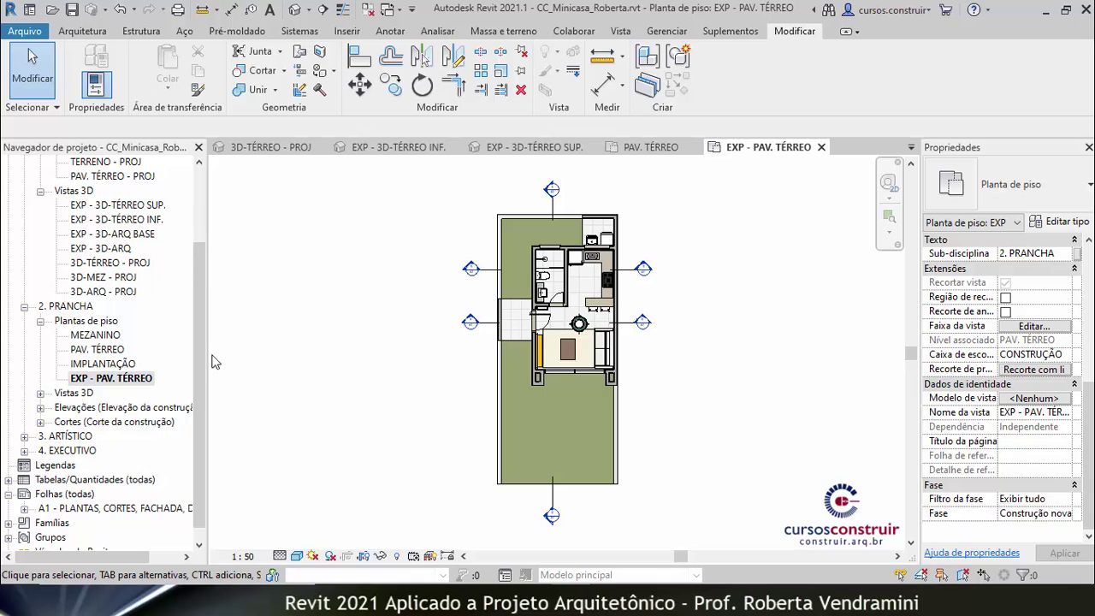
- Hide the whole section marker category in this plan
left_click(553, 213)
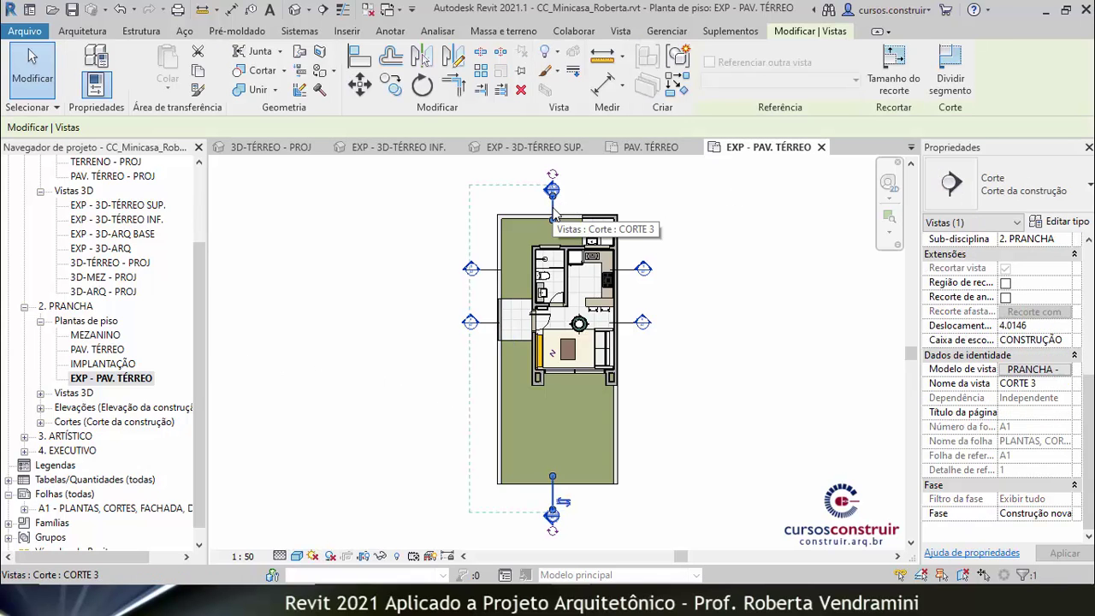
right_click(553, 214)
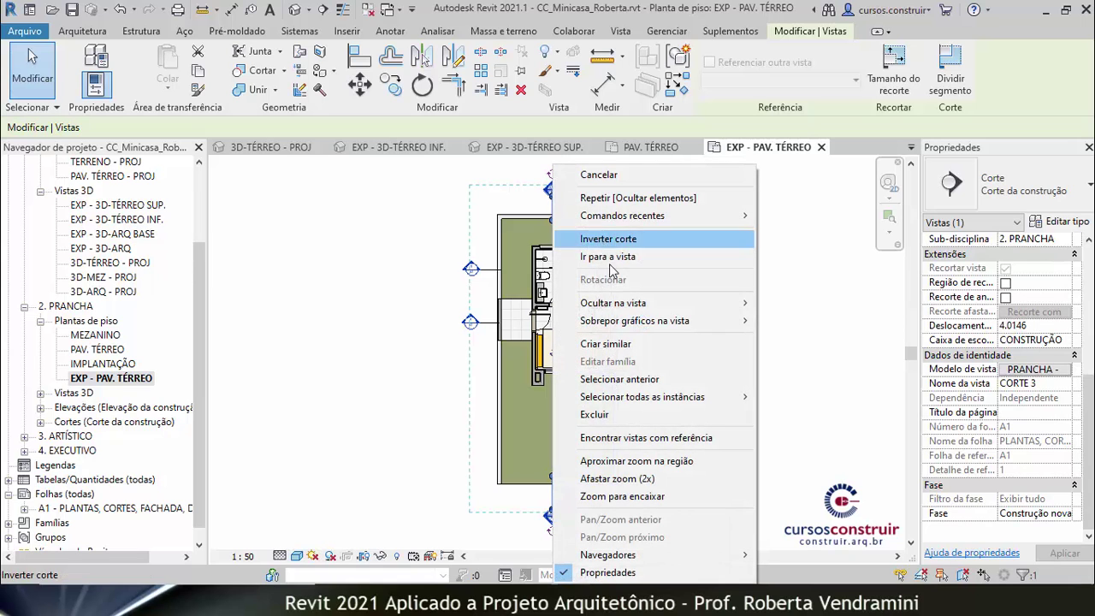
mouse_move(613, 303)
left_click(814, 323)
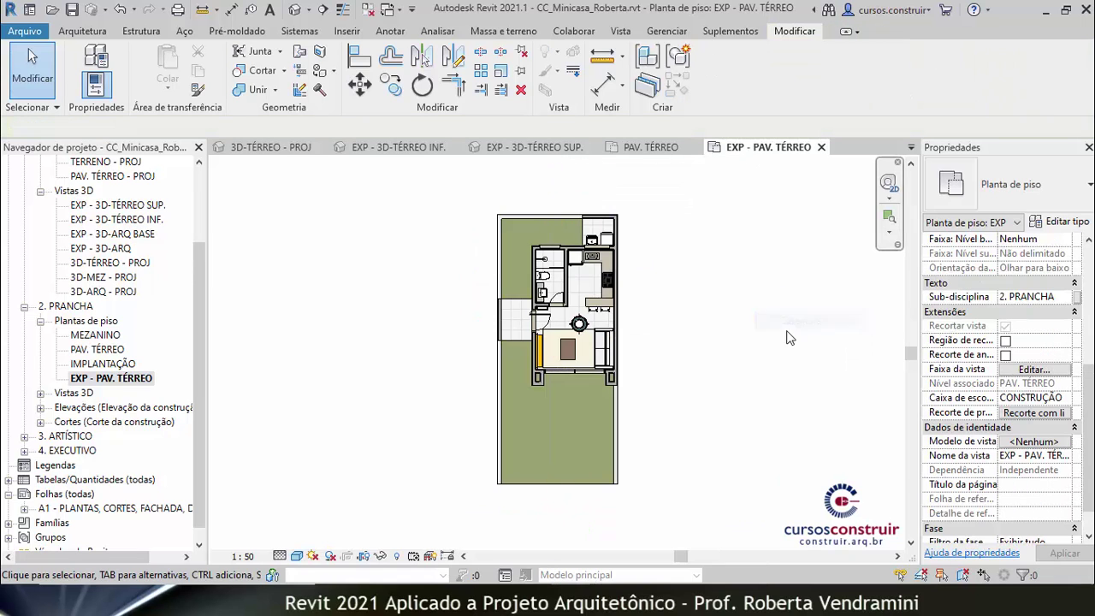
- Set the plan's visual style to Linha oculta and review the full ground-floor layout
left_click(296, 555)
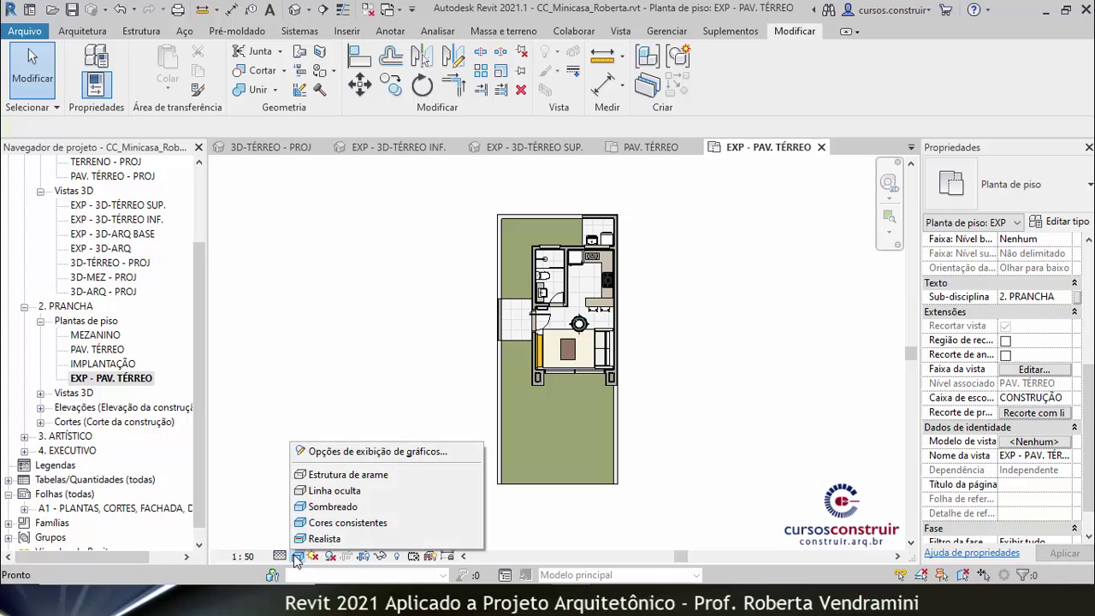
left_click(327, 493)
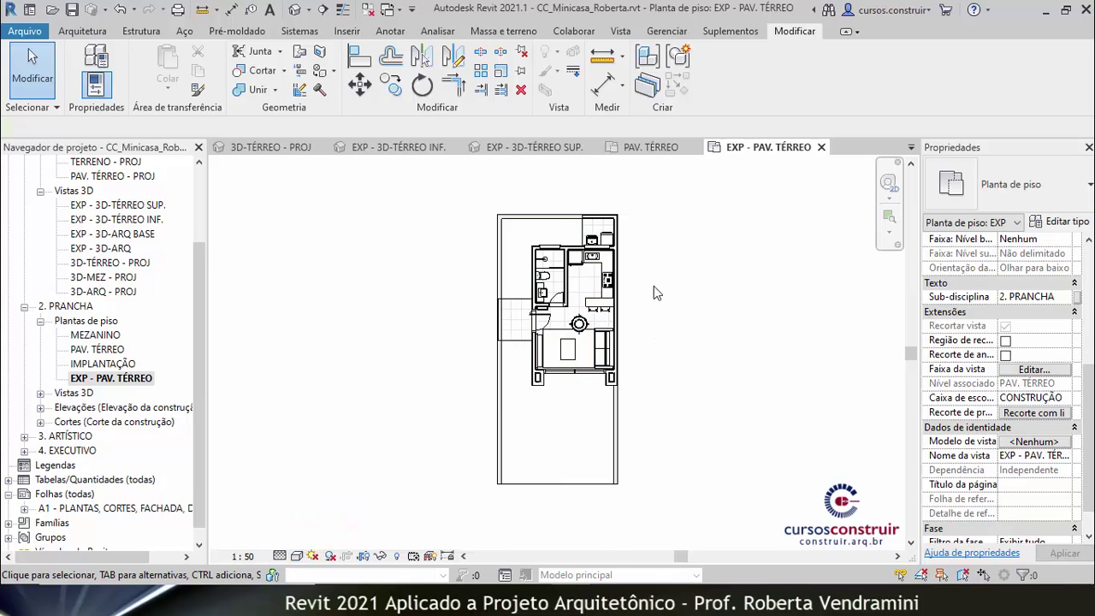
scroll(653, 286, "up", 1)
scroll(638, 284, "up", 1)
scroll(407, 295, "up", 1)
scroll(409, 297, "up", 2)
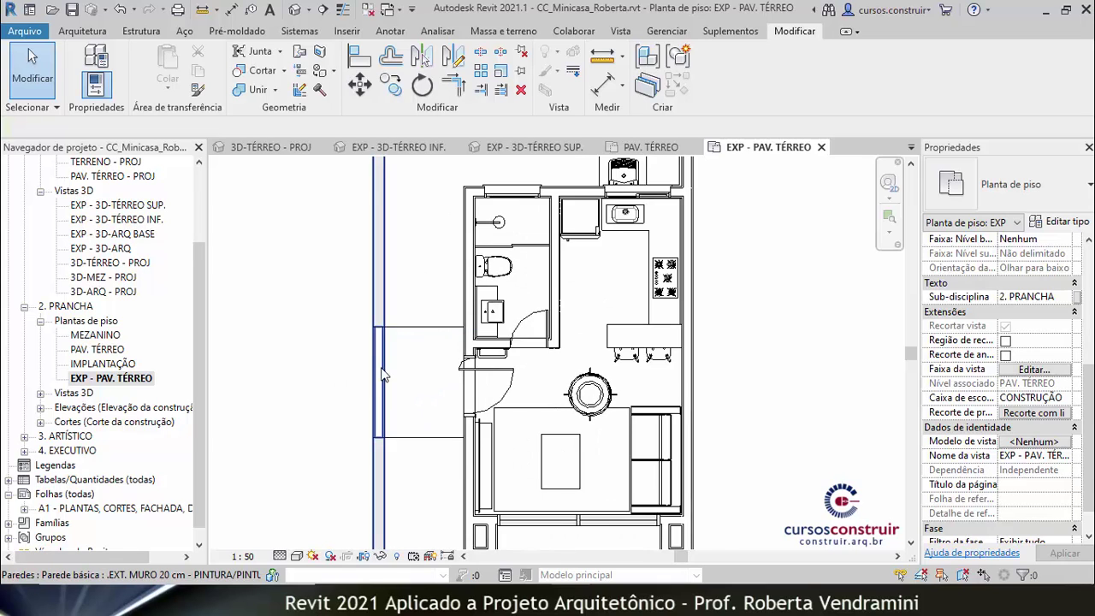
scroll(411, 298, "up", 2)
scroll(414, 301, "up", 1)
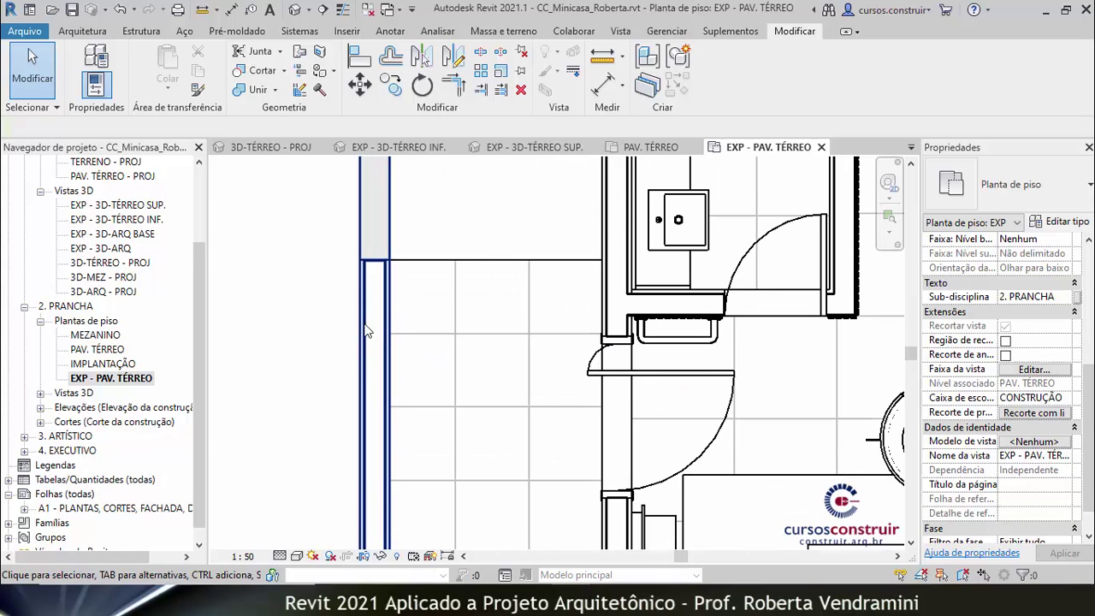
scroll(421, 373, "down", 2)
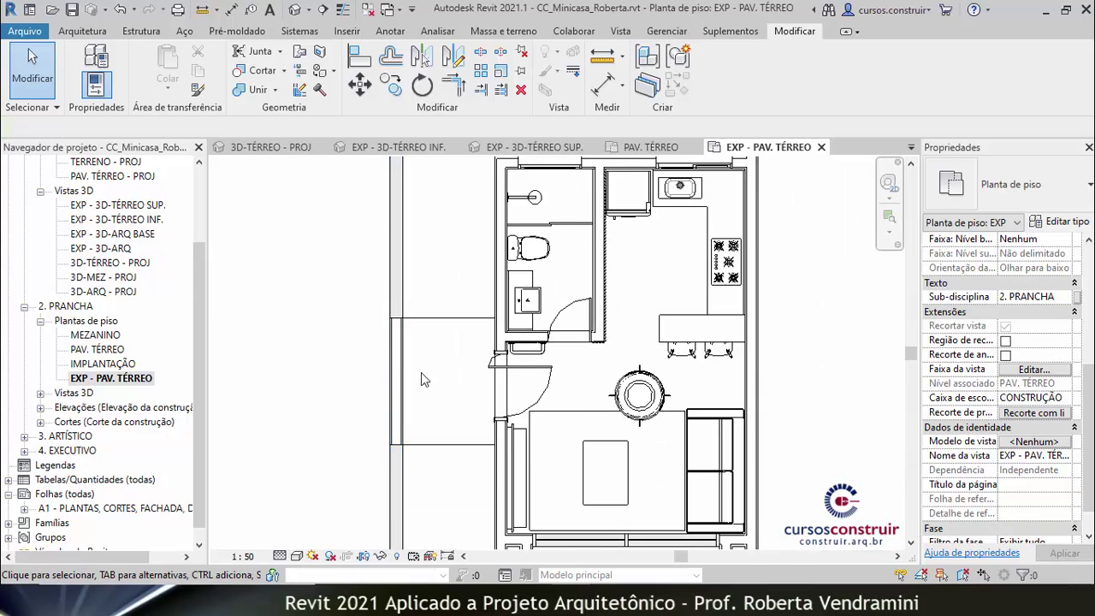
scroll(421, 372, "down", 1)
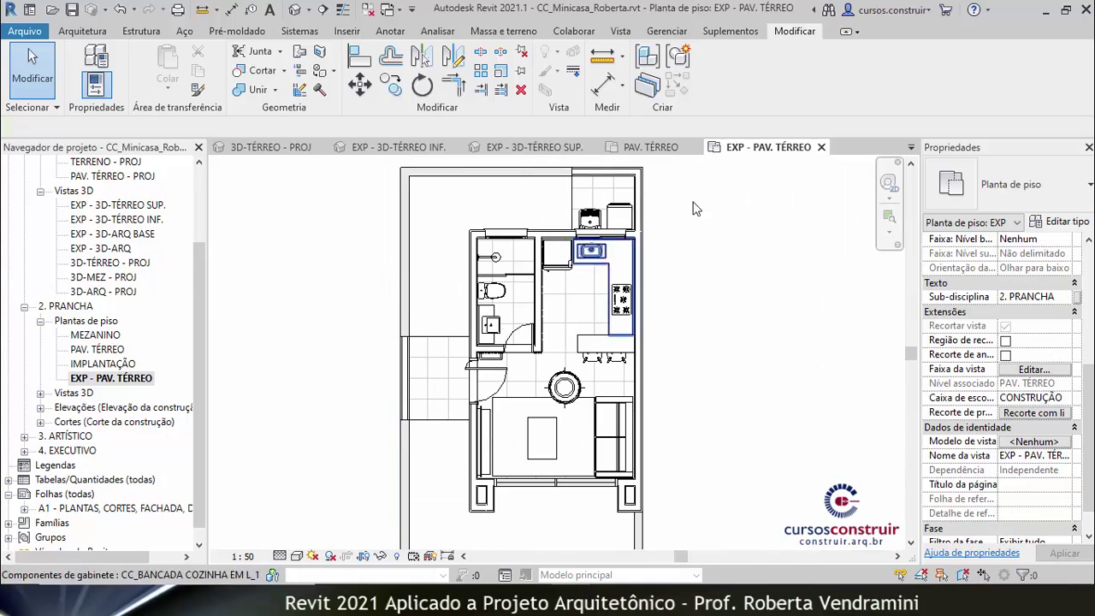
left_click(642, 289)
right_click(642, 289)
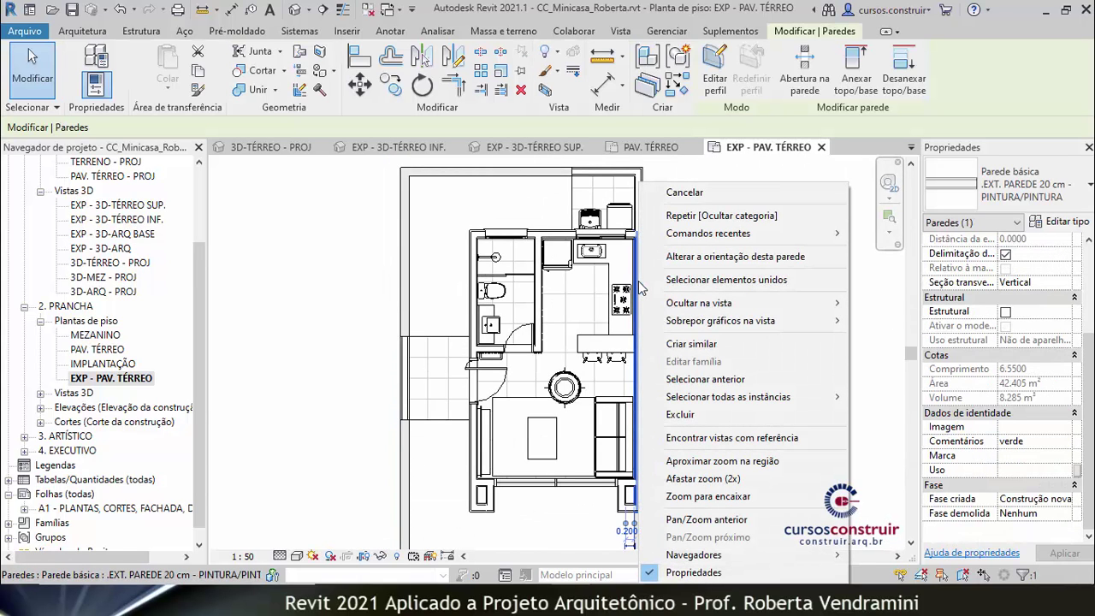
left_click(341, 259)
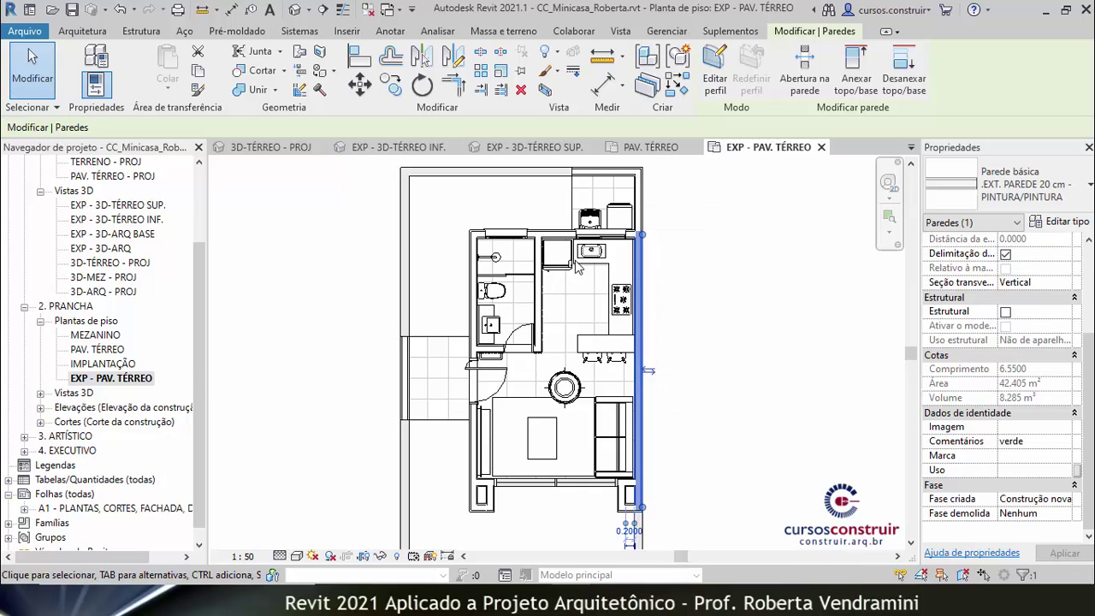
left_click(669, 267)
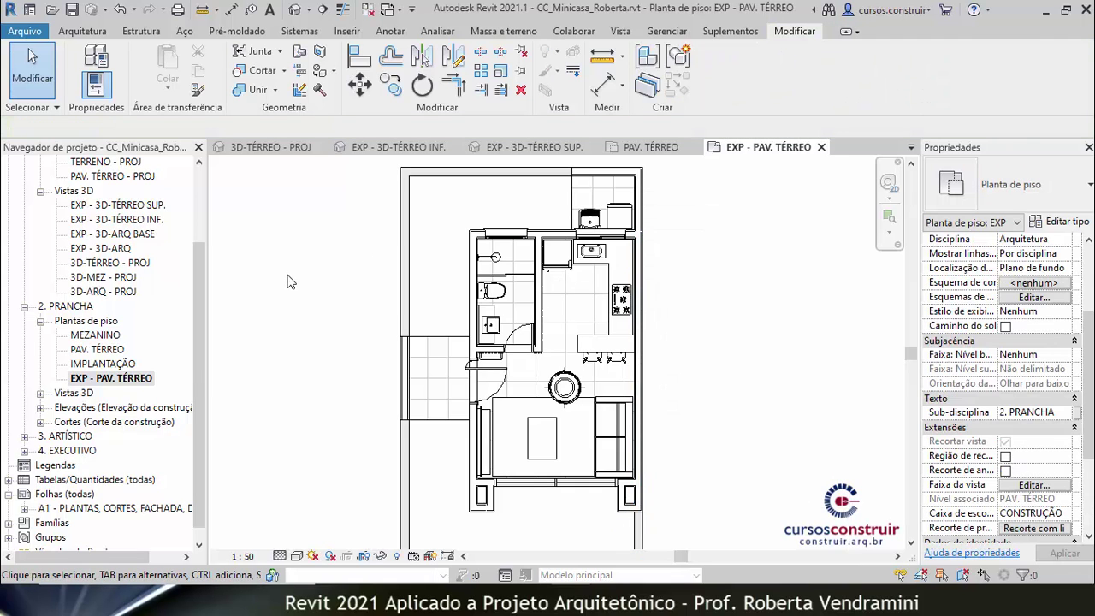
- Override the Paredes cut pattern in Visibility/Graphics with a solid fill coloured RGB 128-128-255
key("v")
key("g")
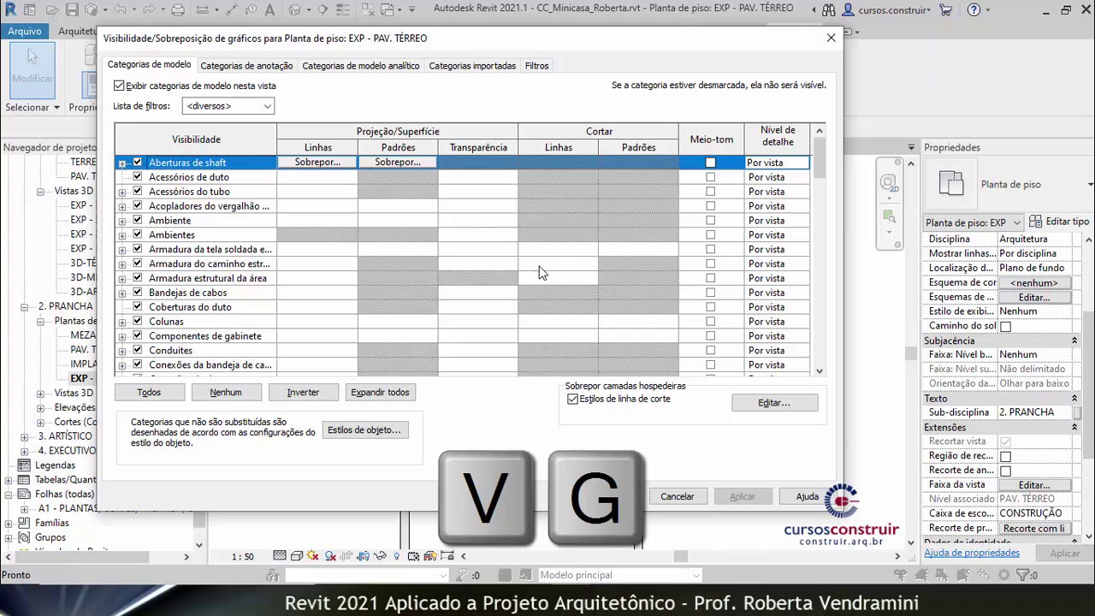
left_click_drag(819, 167, 801, 293)
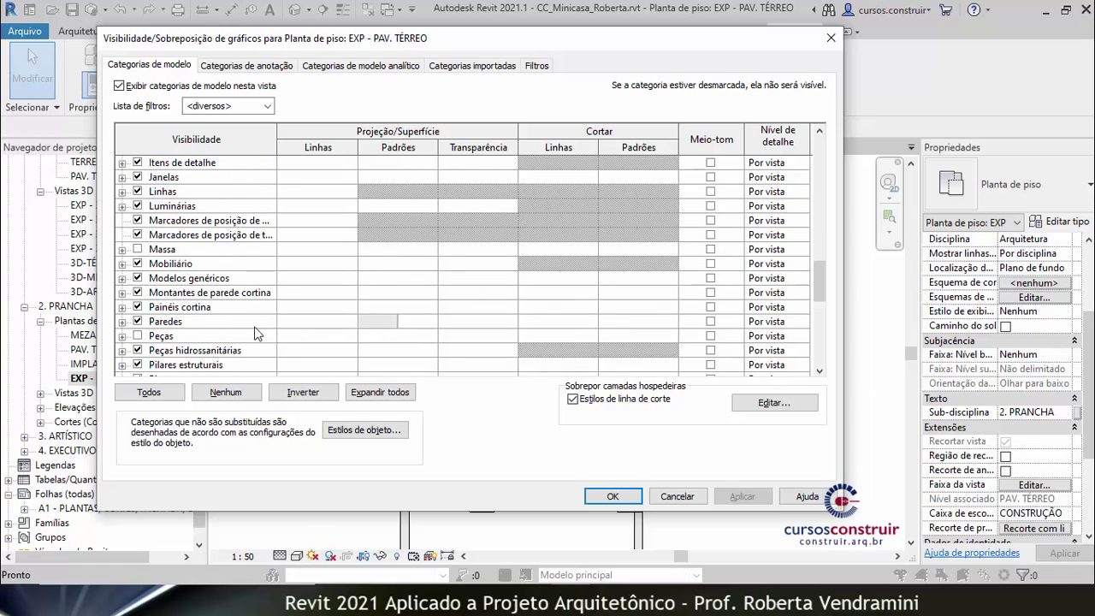
left_click(241, 323)
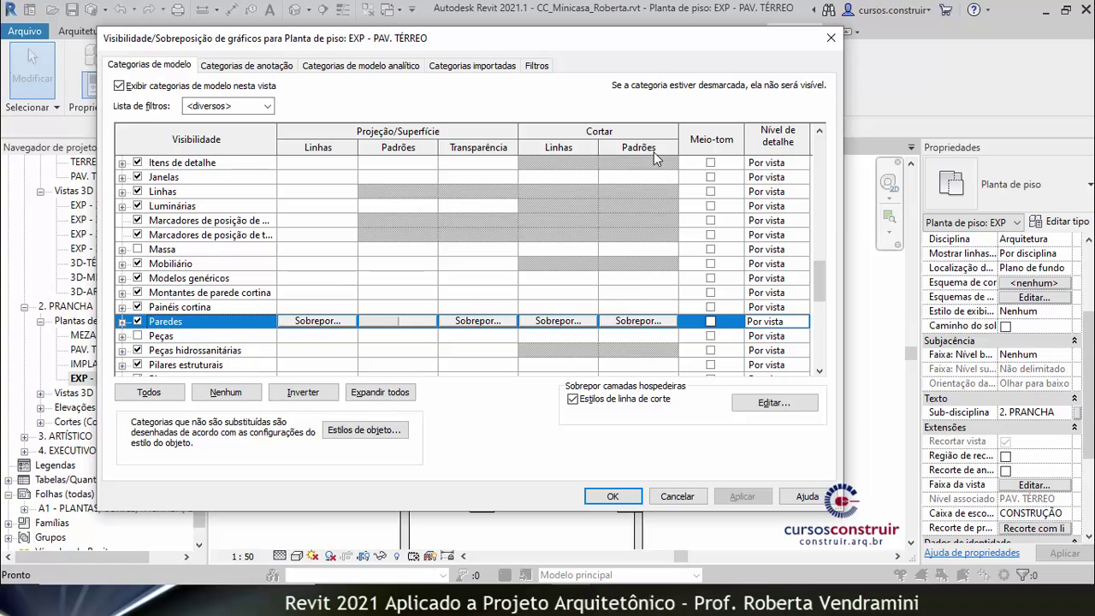
left_click(636, 322)
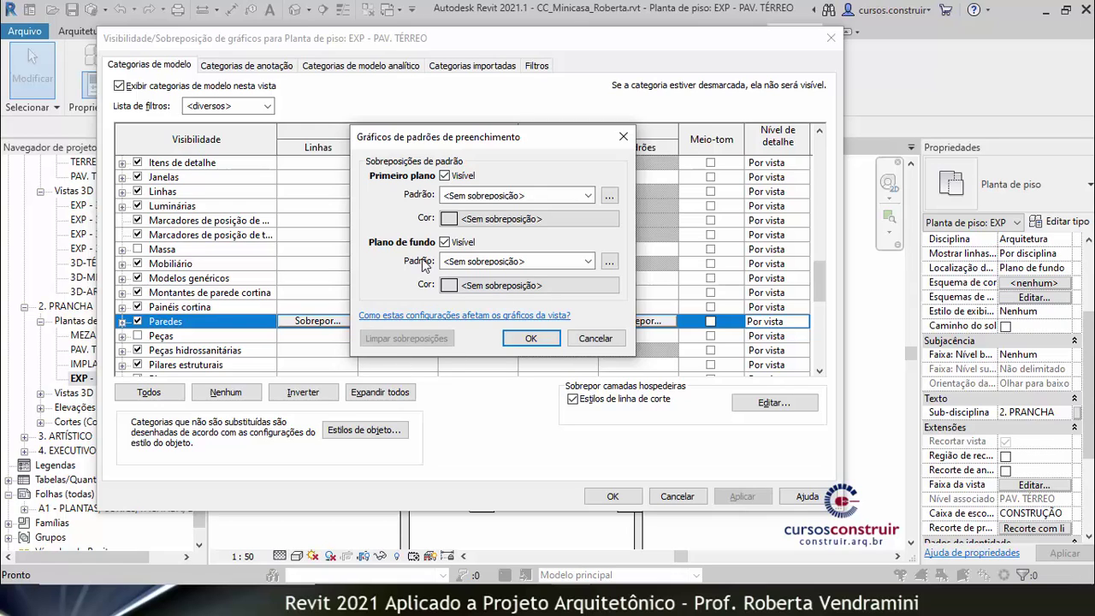
left_click(587, 198)
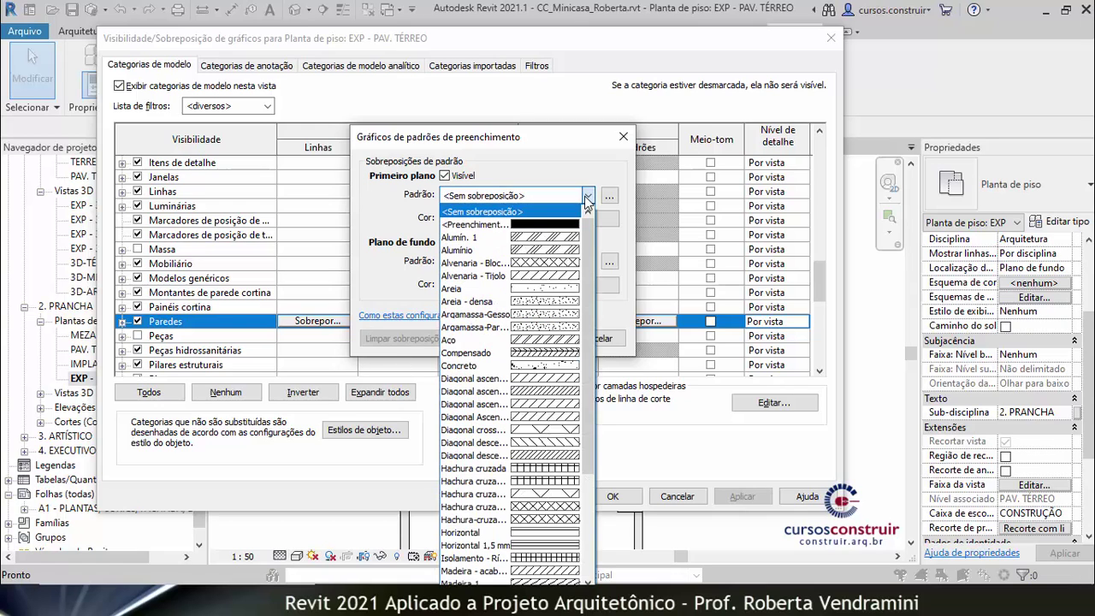
left_click(501, 225)
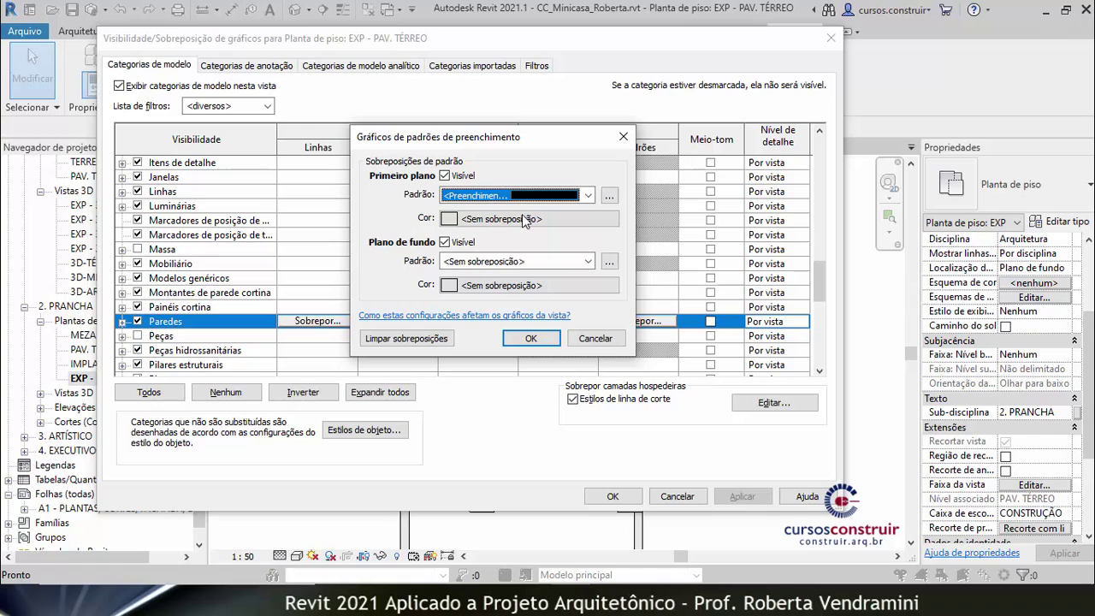
left_click(510, 223)
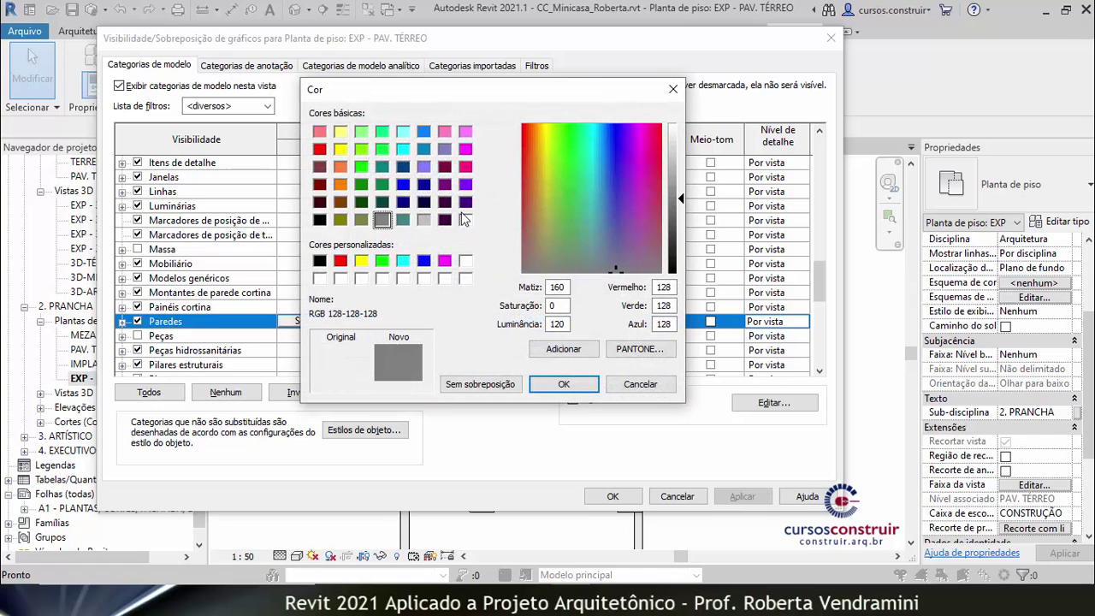
left_click(423, 167)
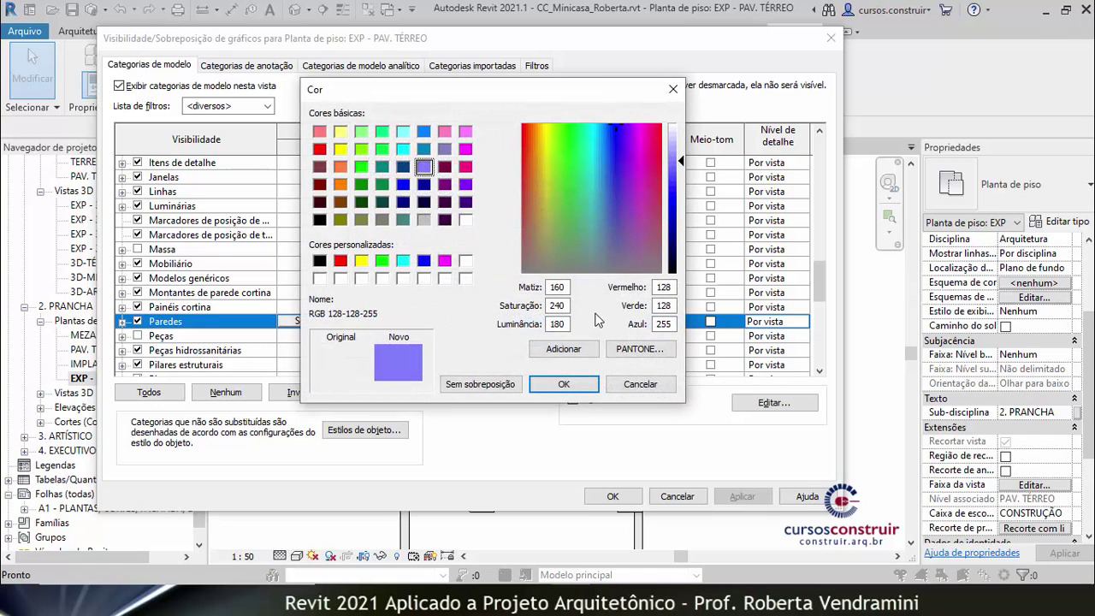
left_click(560, 384)
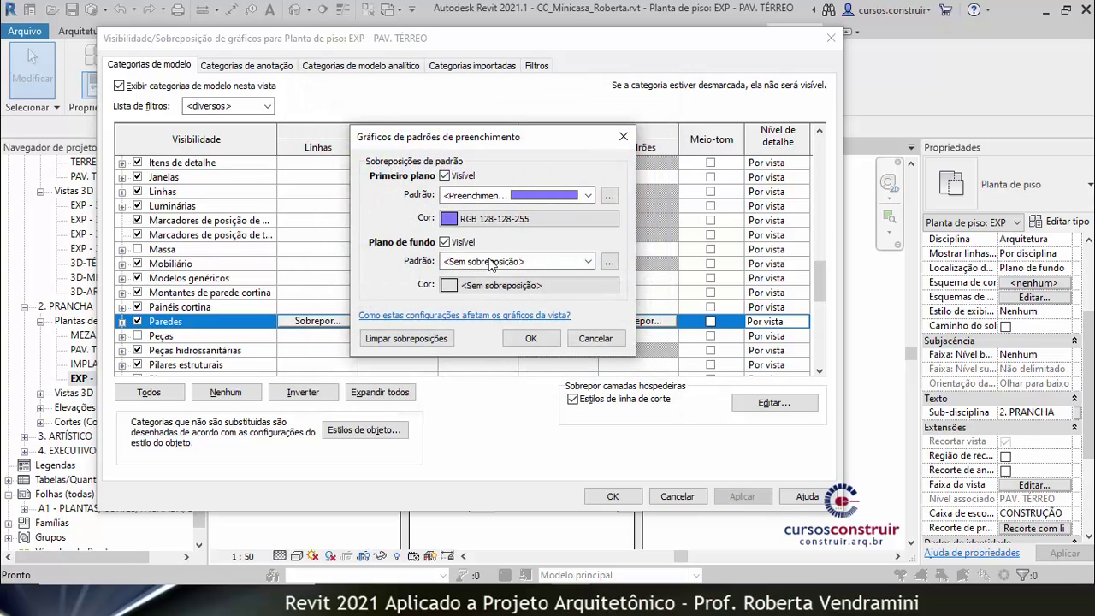
left_click(530, 339)
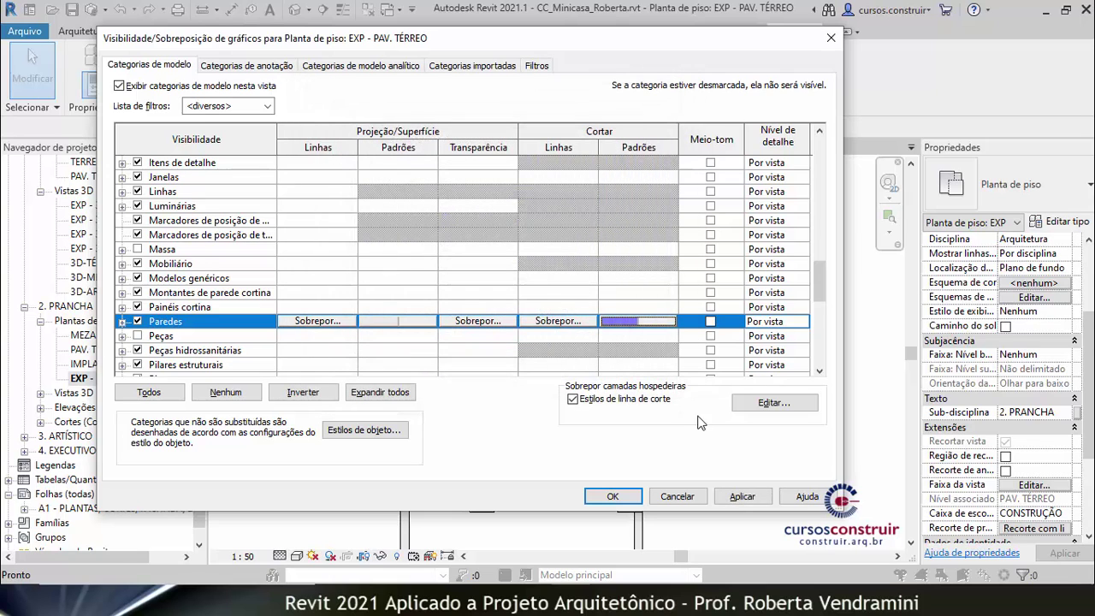
left_click(738, 500)
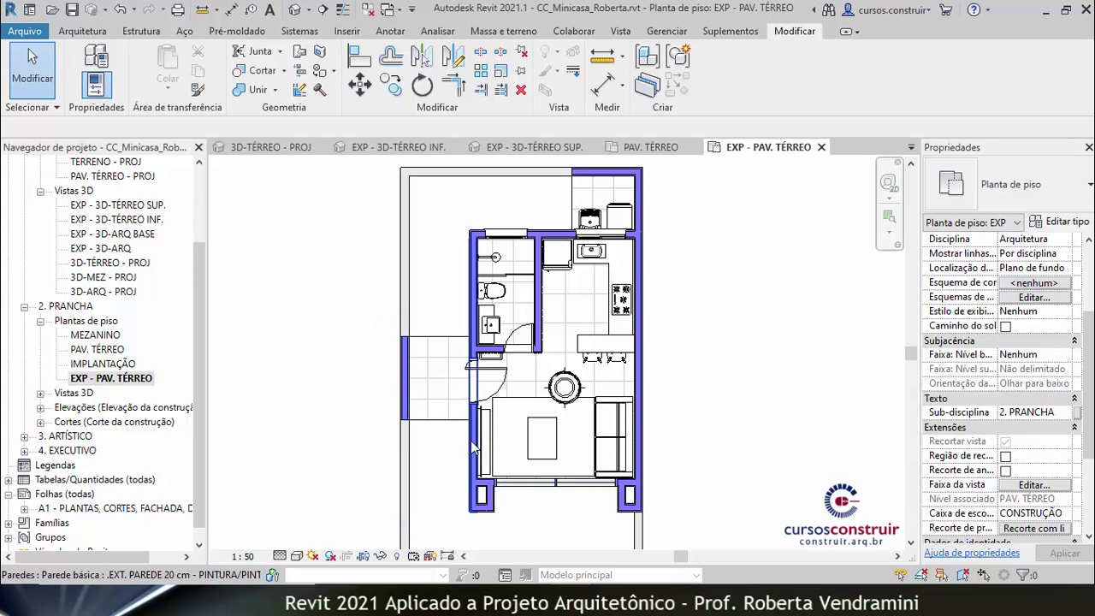
- Set the plan's detail level to Coarse
scroll(412, 432, "up", 1)
scroll(412, 432, "up", 2)
scroll(377, 412, "up", 2)
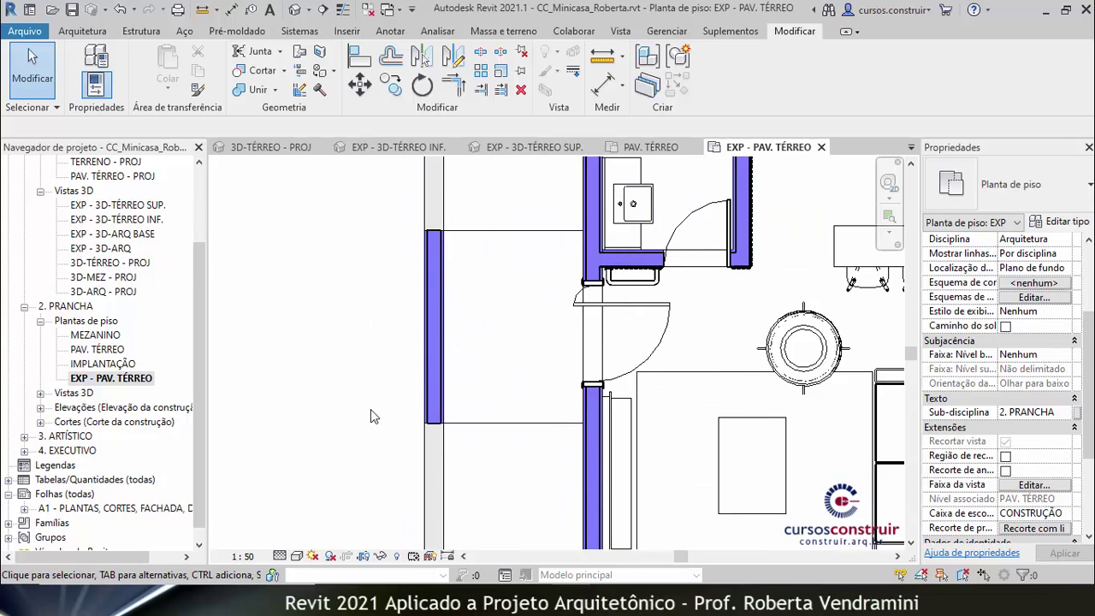
scroll(396, 412, "up", 1)
scroll(397, 418, "up", 1)
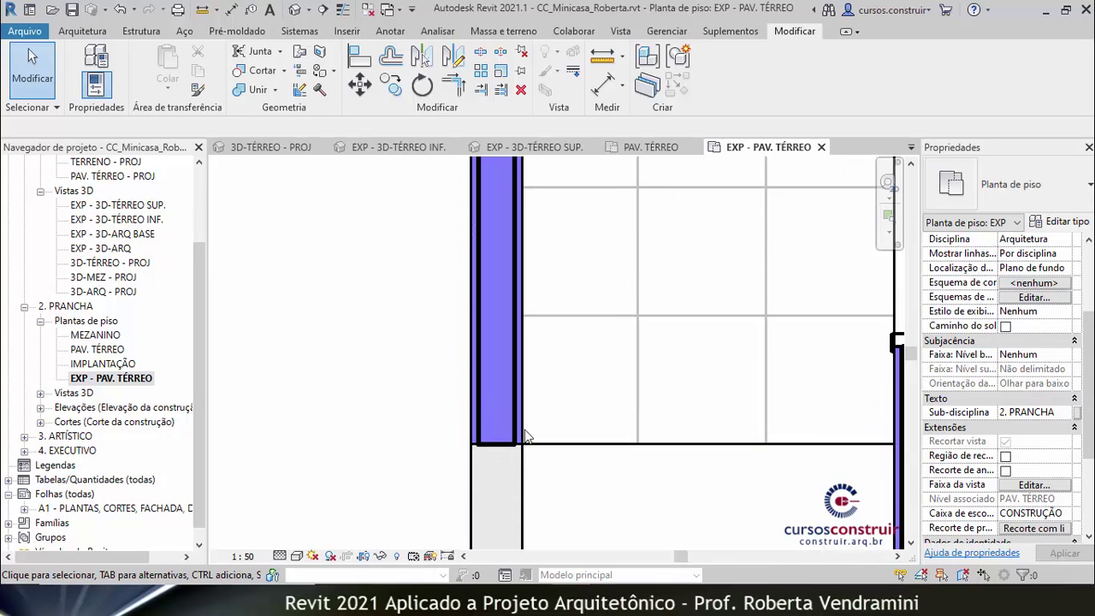
scroll(384, 381, "down", 1)
scroll(471, 454, "up", 1)
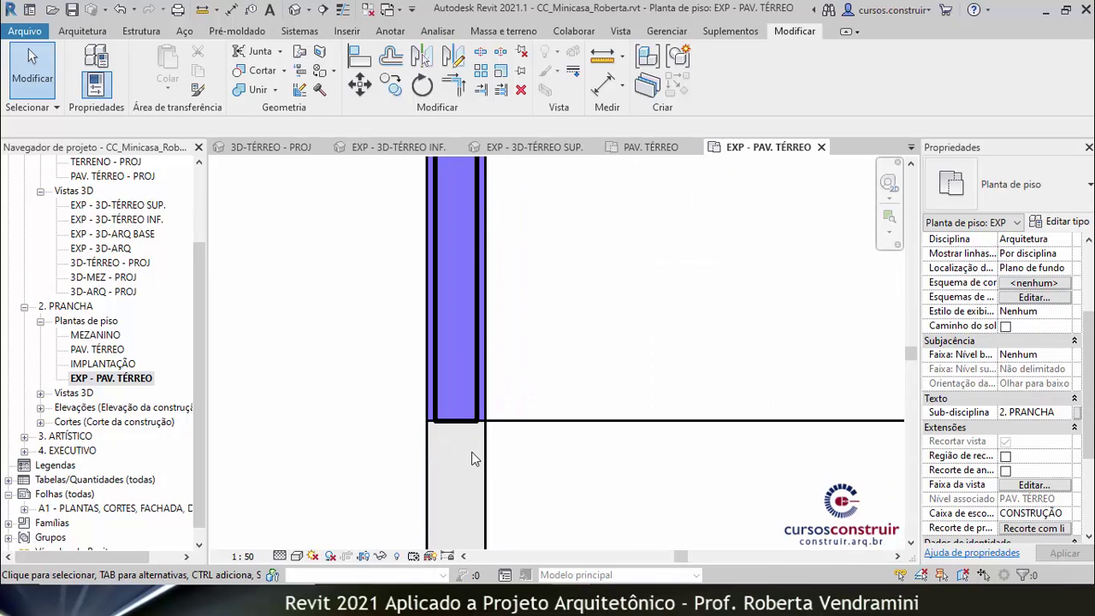
scroll(471, 454, "up", 1)
scroll(395, 326, "up", 1)
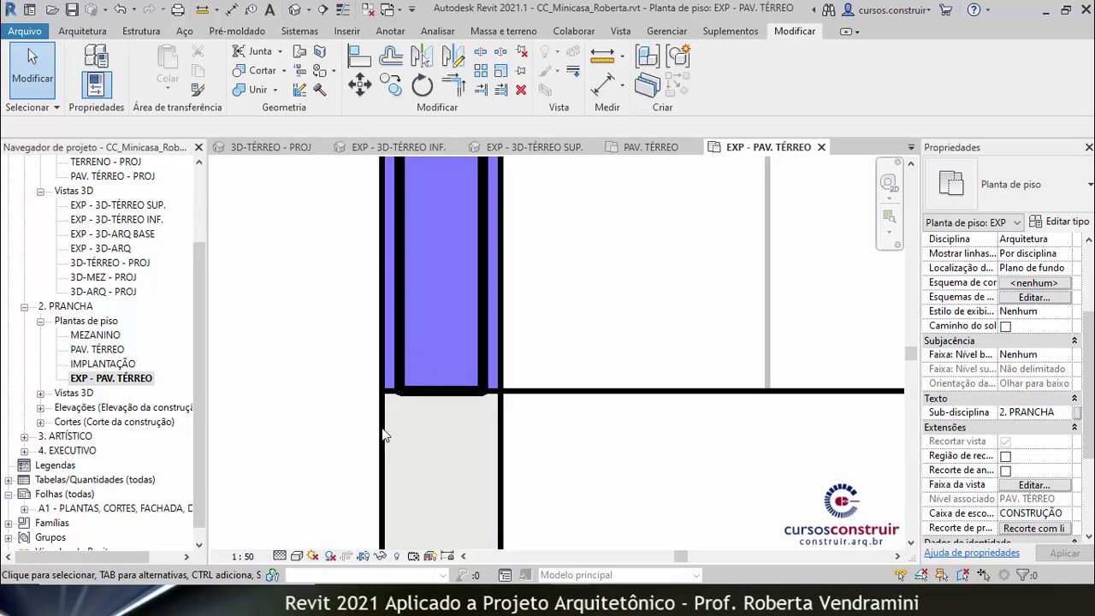
scroll(382, 435, "down", 2)
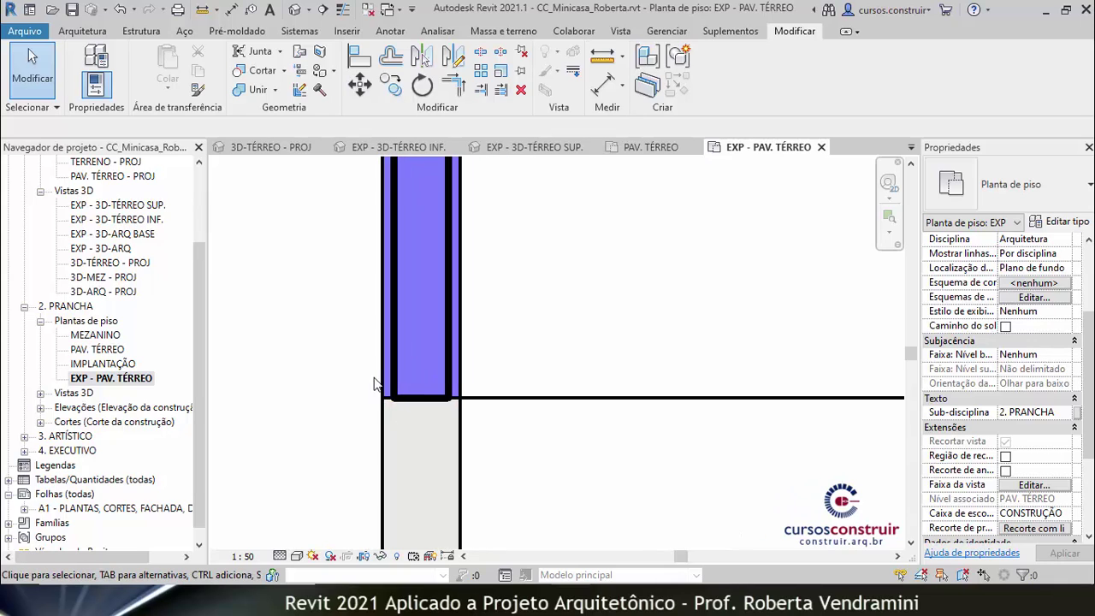
left_click(280, 556)
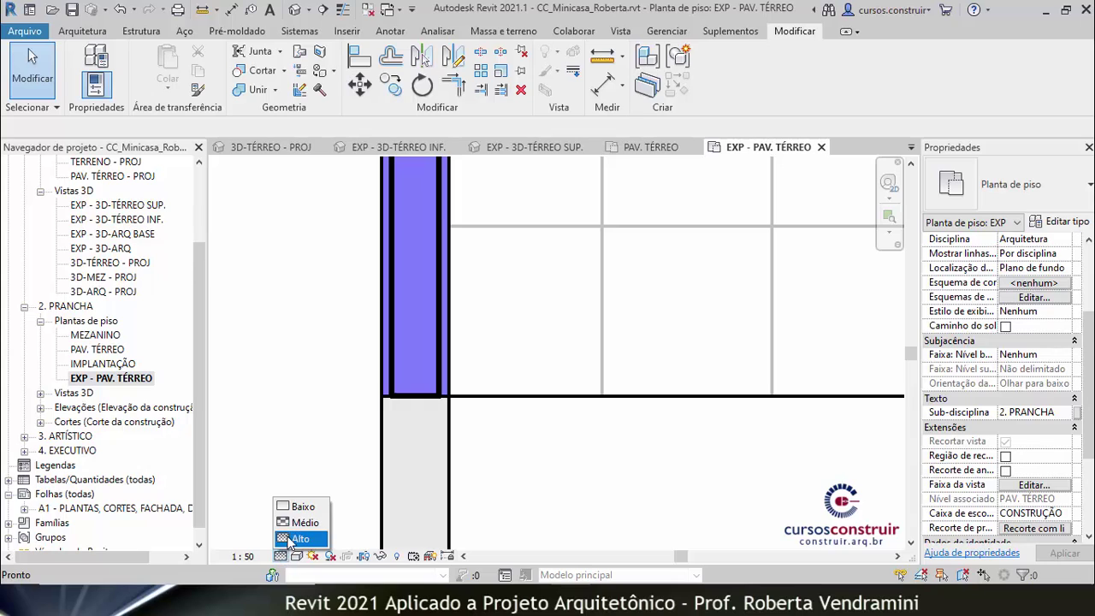
left_click(299, 508)
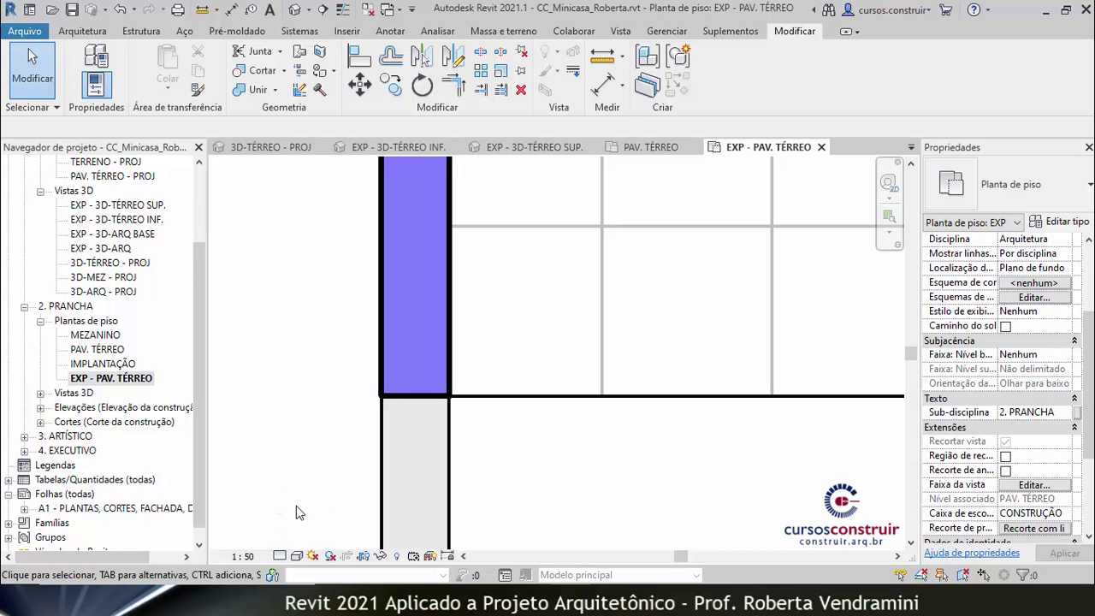
- Toggle Thin Lines on and back off to show true lineweights, then recentre the plan
scroll(503, 476, "down", 1)
scroll(503, 476, "up", 1)
scroll(501, 306, "up", 2)
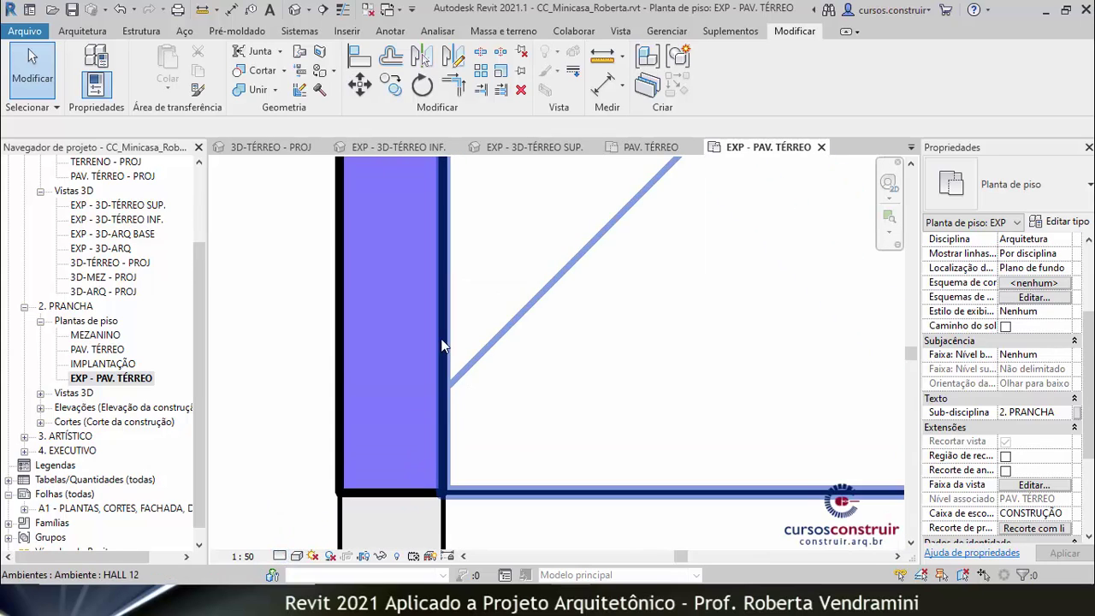
scroll(412, 342, "down", 3)
scroll(409, 342, "down", 1)
scroll(445, 330, "down", 2)
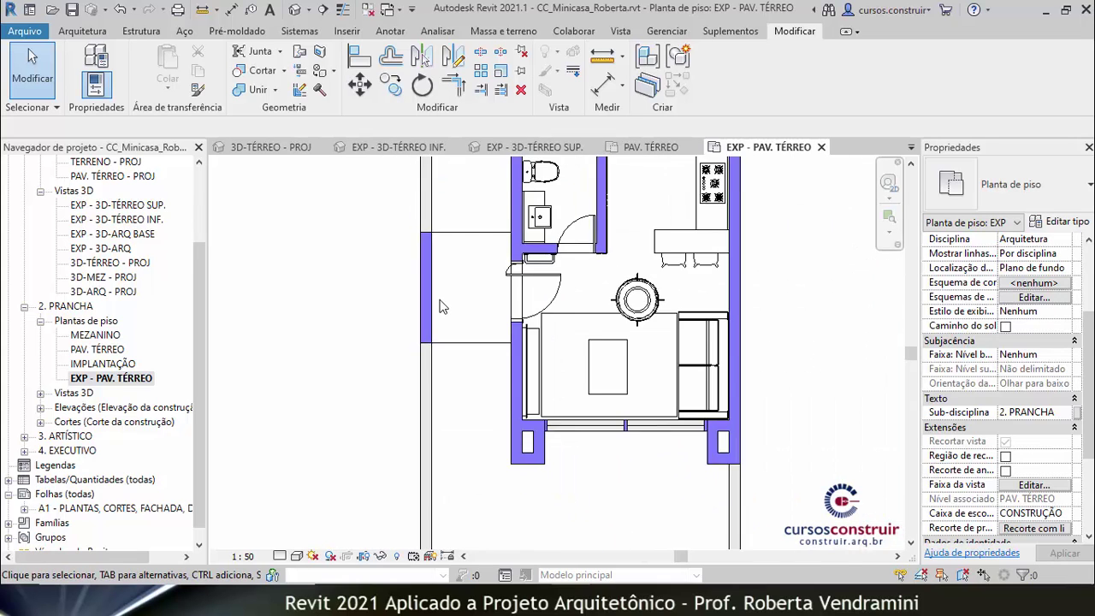
scroll(691, 408, "up", 1)
scroll(693, 409, "up", 2)
scroll(665, 401, "up", 1)
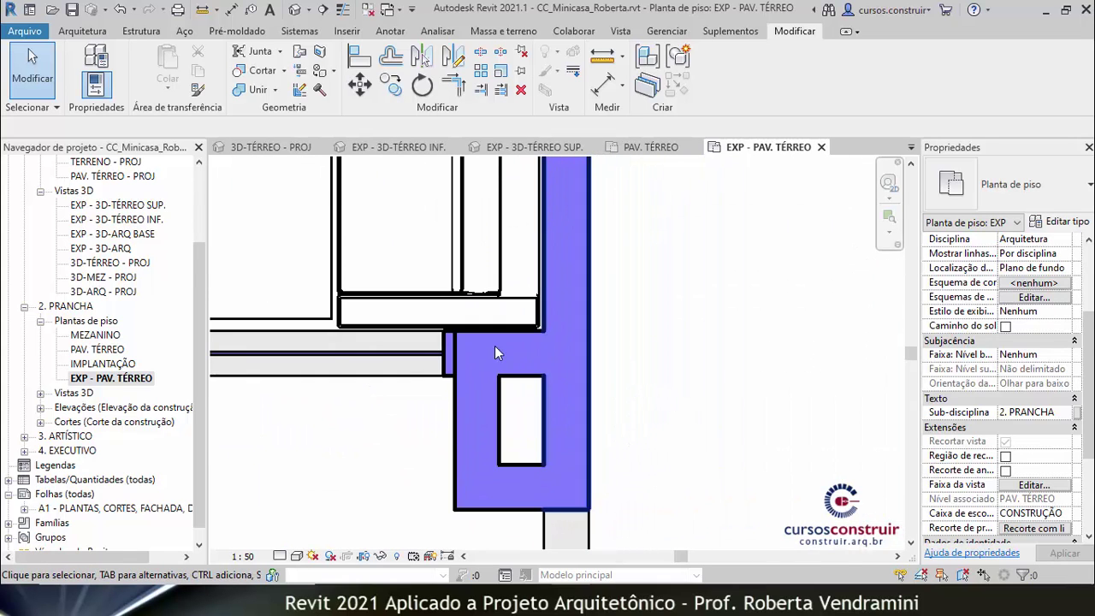
scroll(704, 411, "down", 1)
scroll(704, 412, "down", 3)
scroll(386, 443, "up", 3)
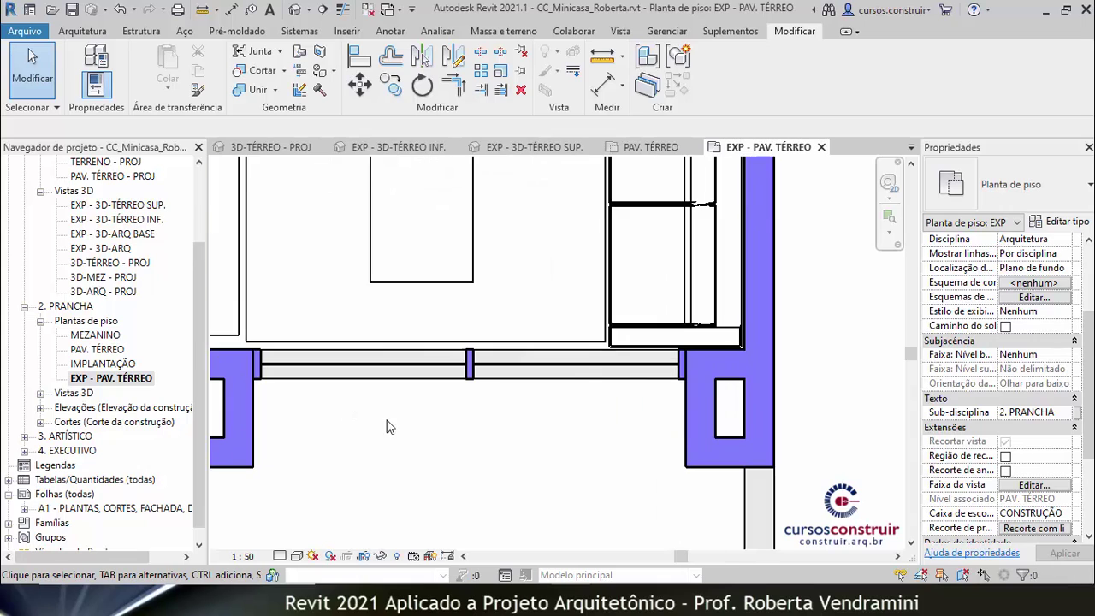
scroll(513, 372, "up", 1)
scroll(486, 364, "up", 2)
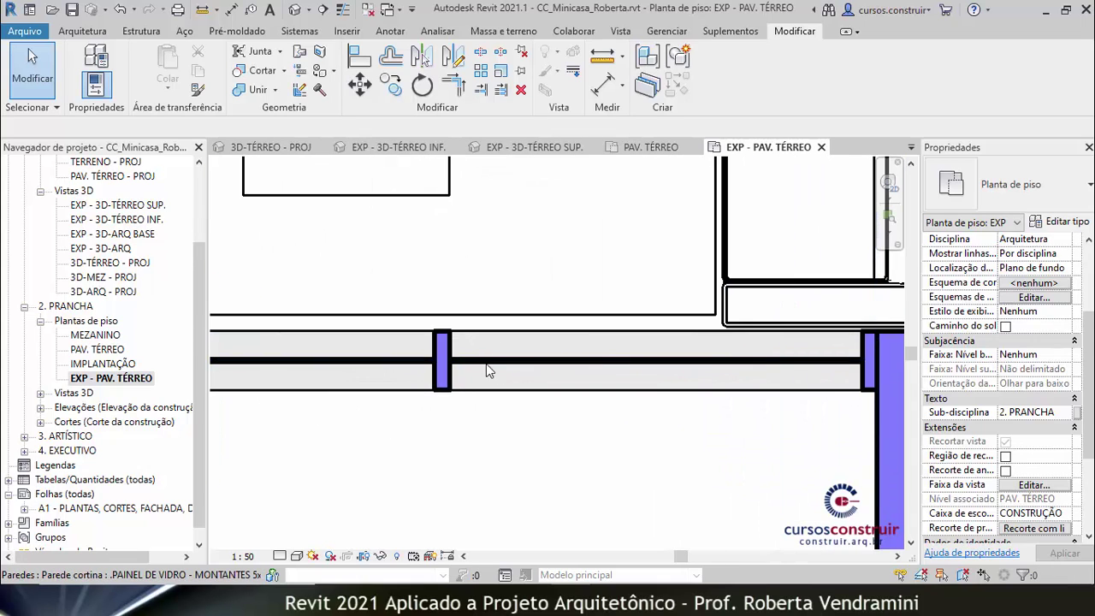
scroll(445, 351, "down", 1)
scroll(445, 350, "down", 1)
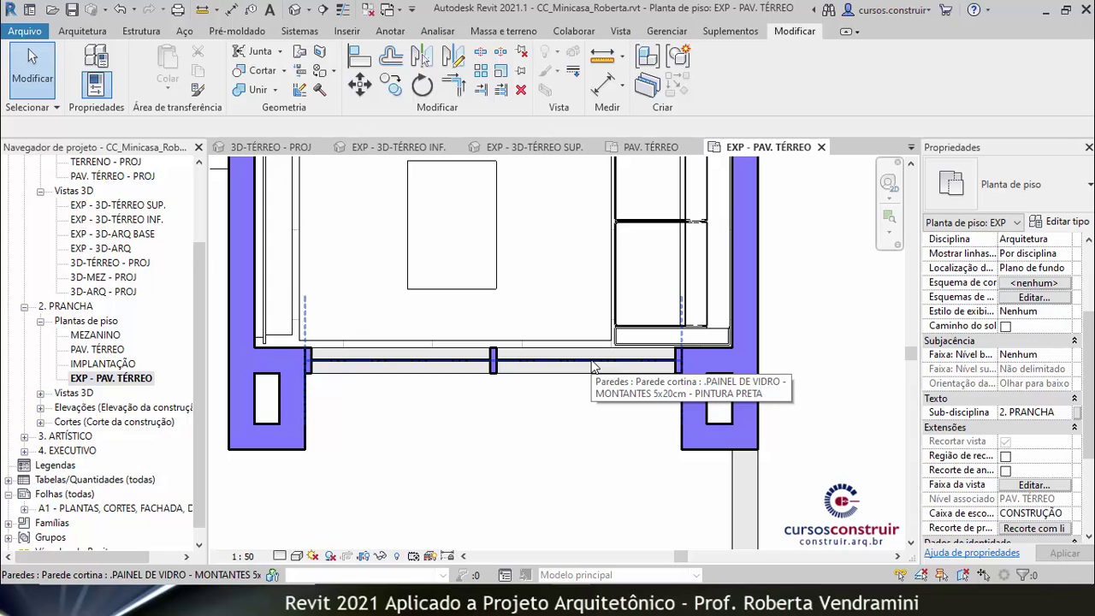
scroll(593, 366, "down", 3)
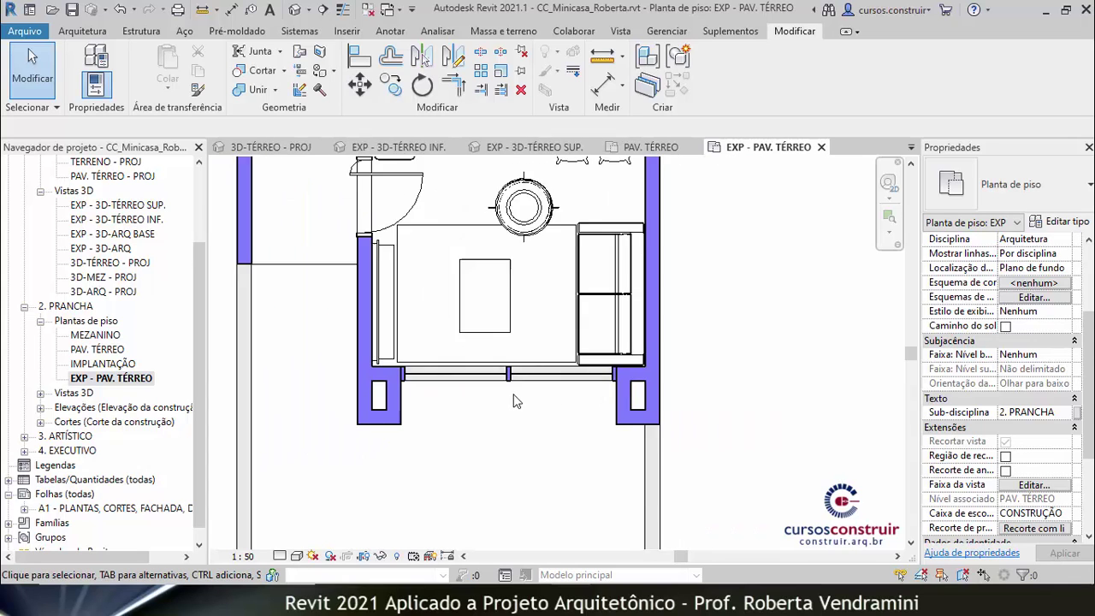
scroll(434, 418, "up", 2)
scroll(430, 398, "up", 2)
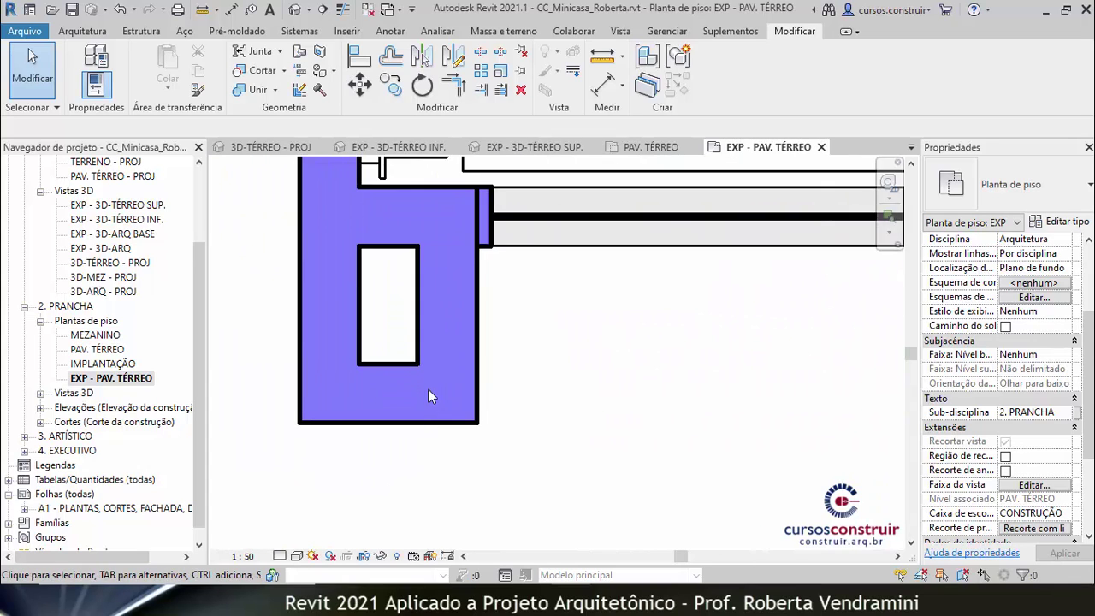
scroll(427, 387, "up", 2)
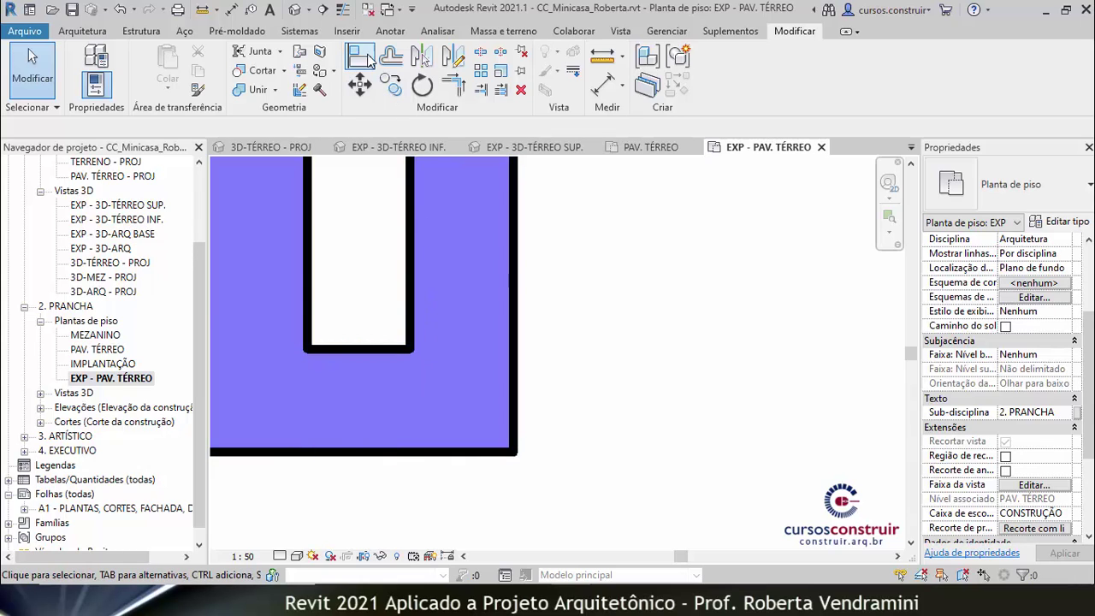
left_click(341, 10)
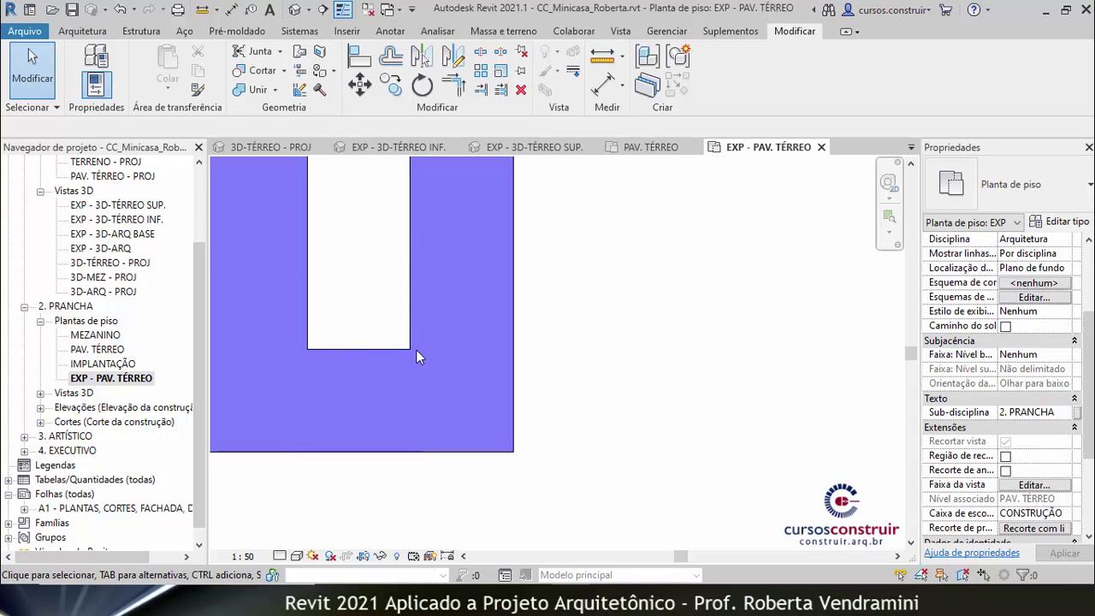
left_click(342, 10)
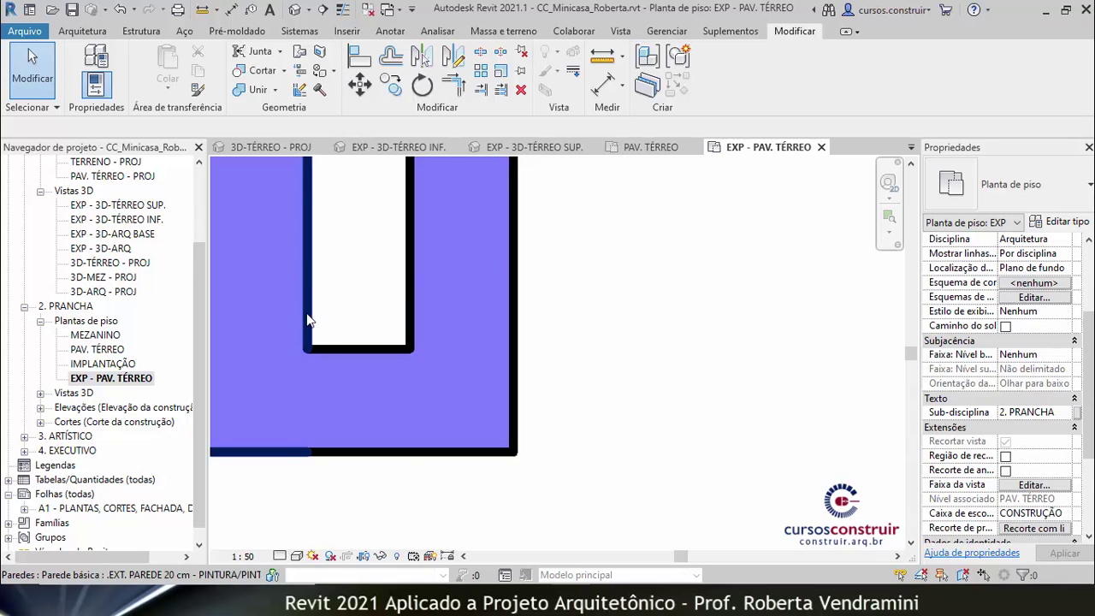
scroll(441, 382, "down", 2)
scroll(432, 359, "down", 2)
scroll(430, 354, "down", 2)
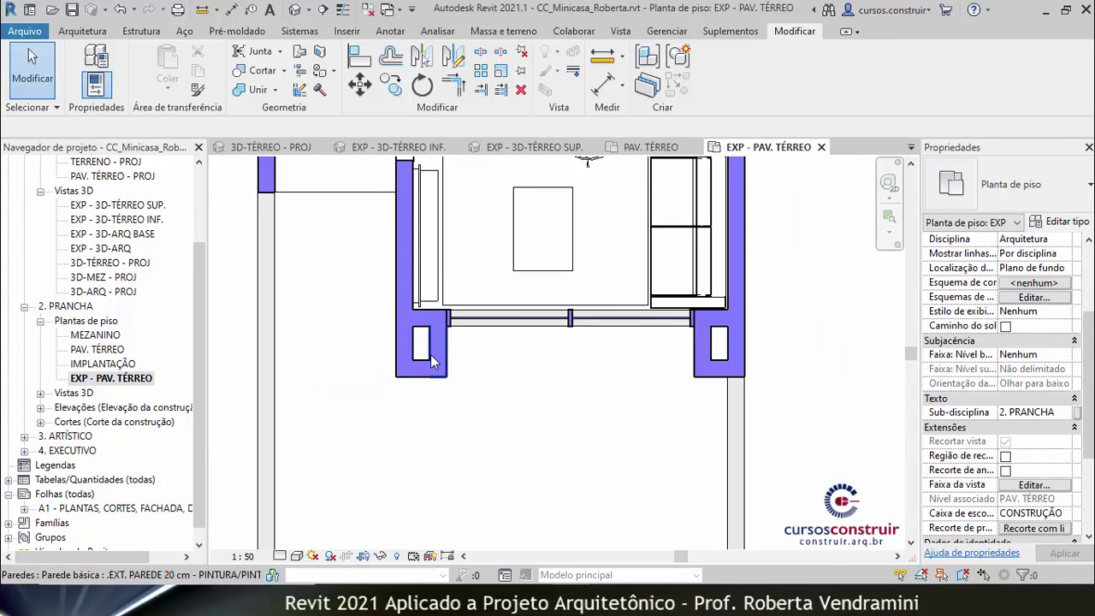
scroll(430, 354, "down", 3)
scroll(431, 354, "down", 2)
middle_click(568, 325)
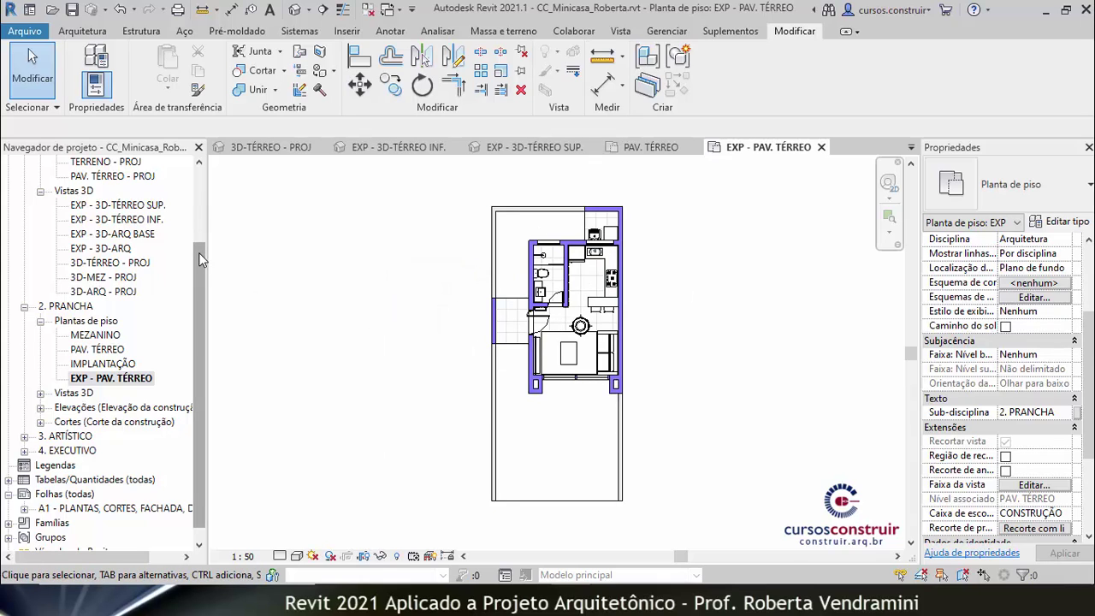
- Create a new sheet using the CC_FOLHA A2 ABNT_ALONGADA title block
left_click_drag(199, 252, 203, 289)
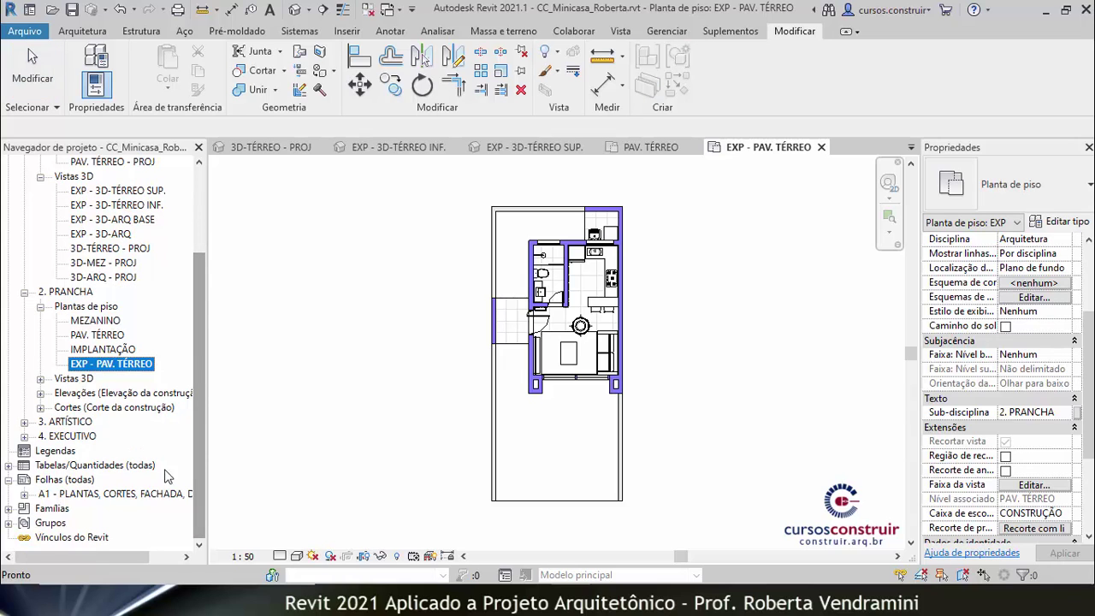
right_click(63, 484)
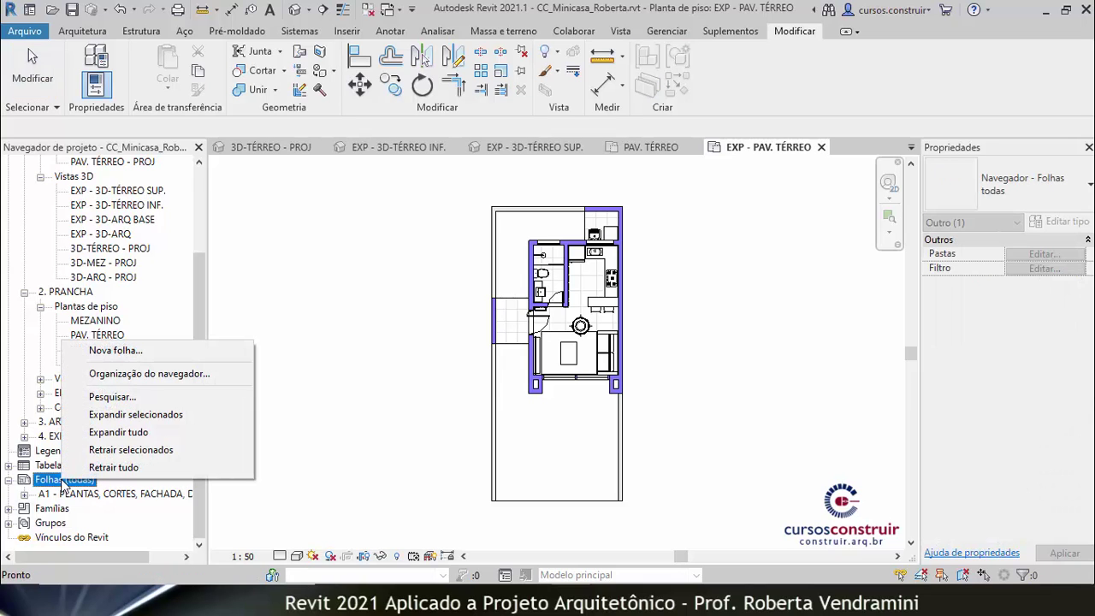
left_click(130, 352)
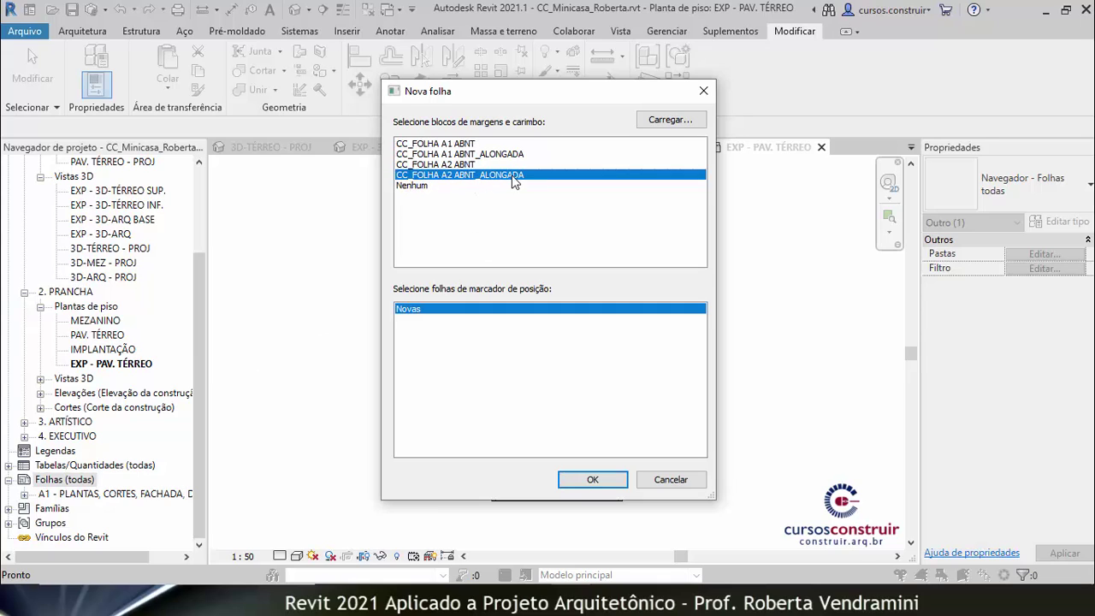
left_click(613, 486)
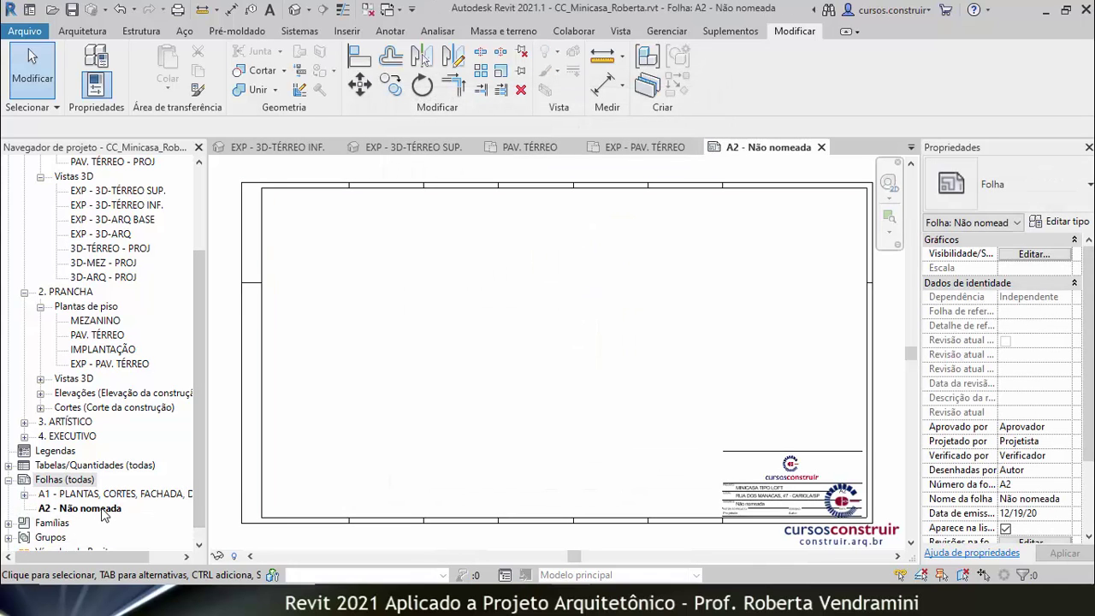
- Rename sheet A2 from 'Não nomeada' to 'PAV. TÉRREO EXPLODIDO'
right_click(103, 512)
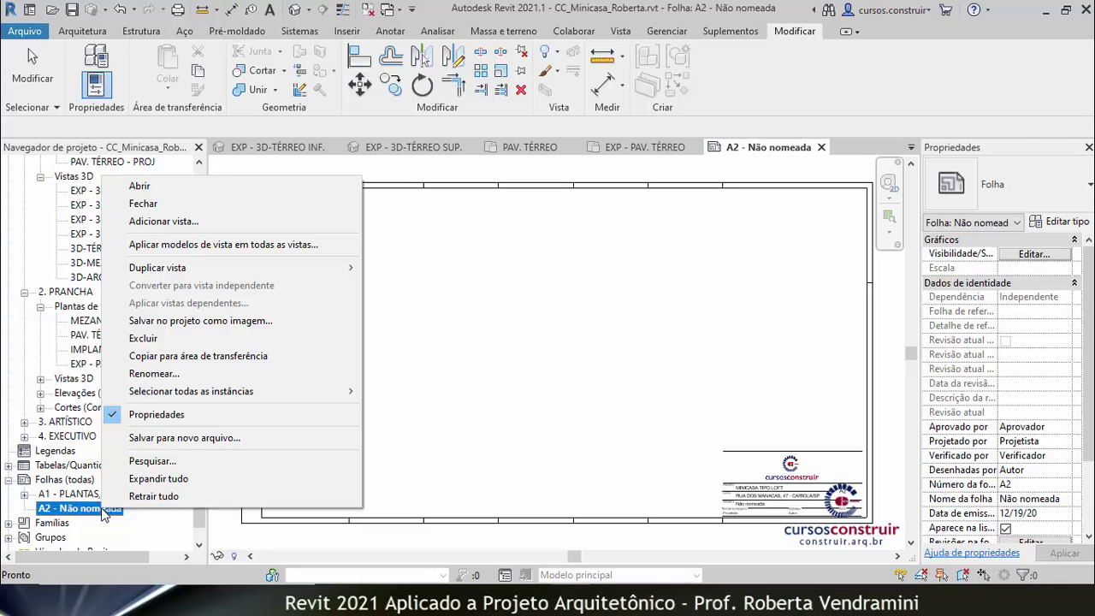
left_click(160, 374)
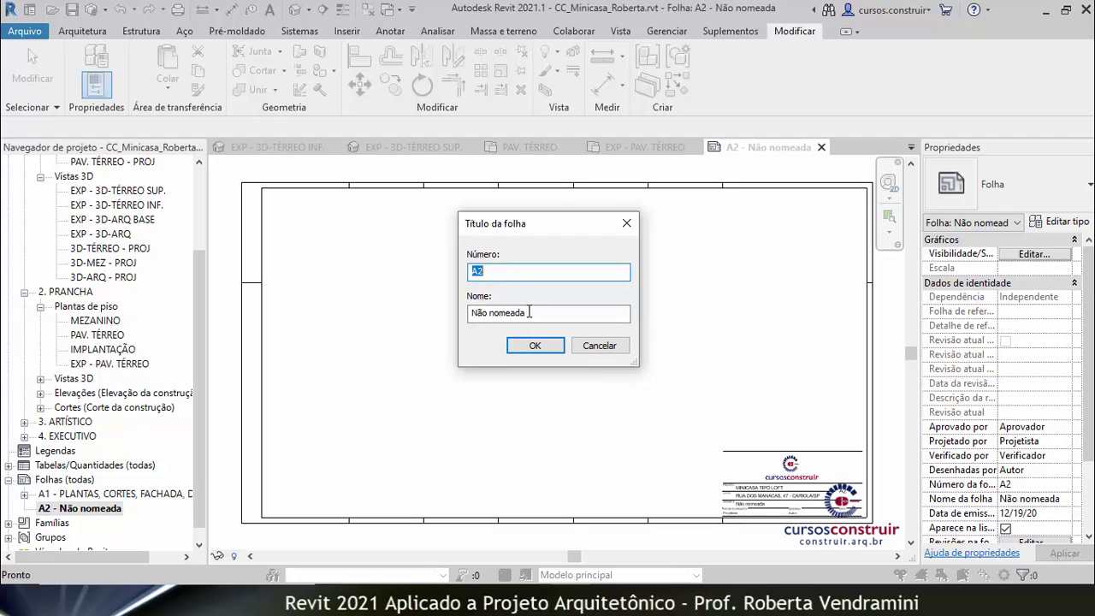
left_click_drag(526, 312, 486, 315)
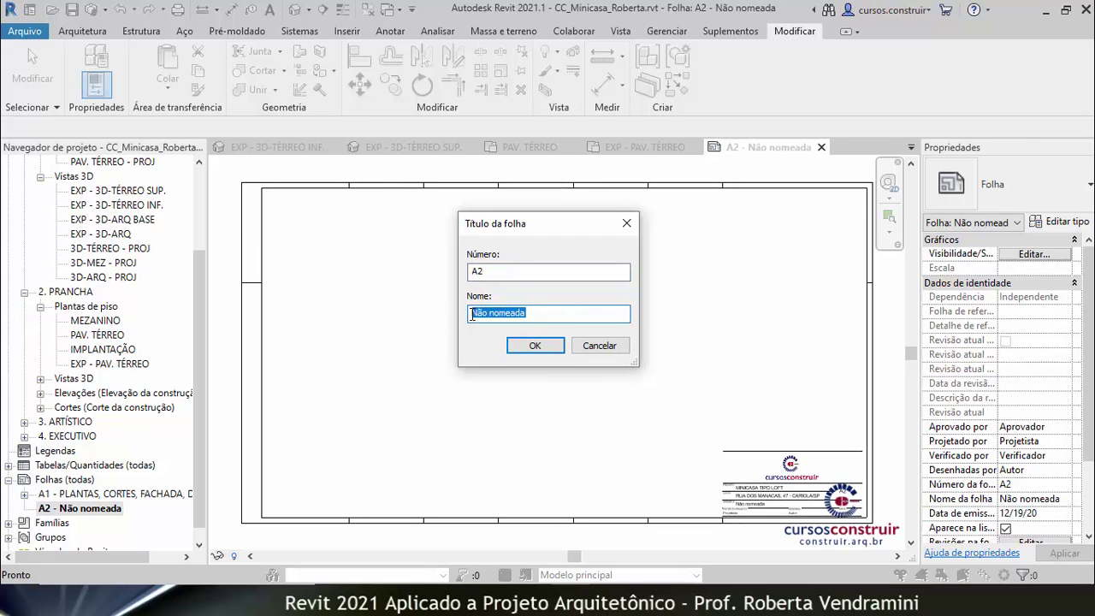
type("PAV. TÉRREO EXPLODID")
type("O EXPLODIDO")
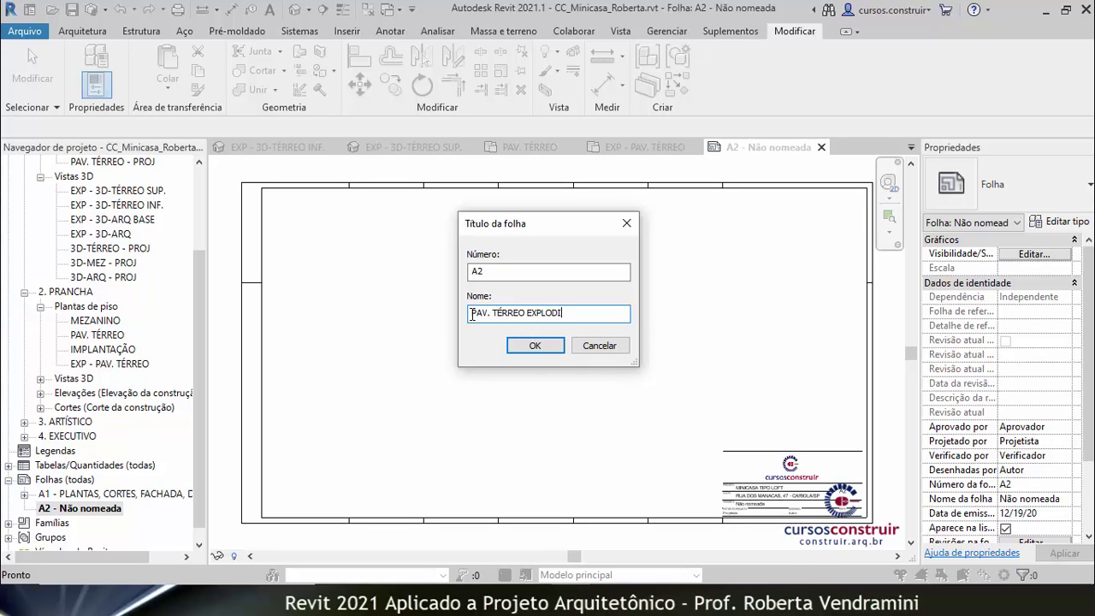
left_click(531, 346)
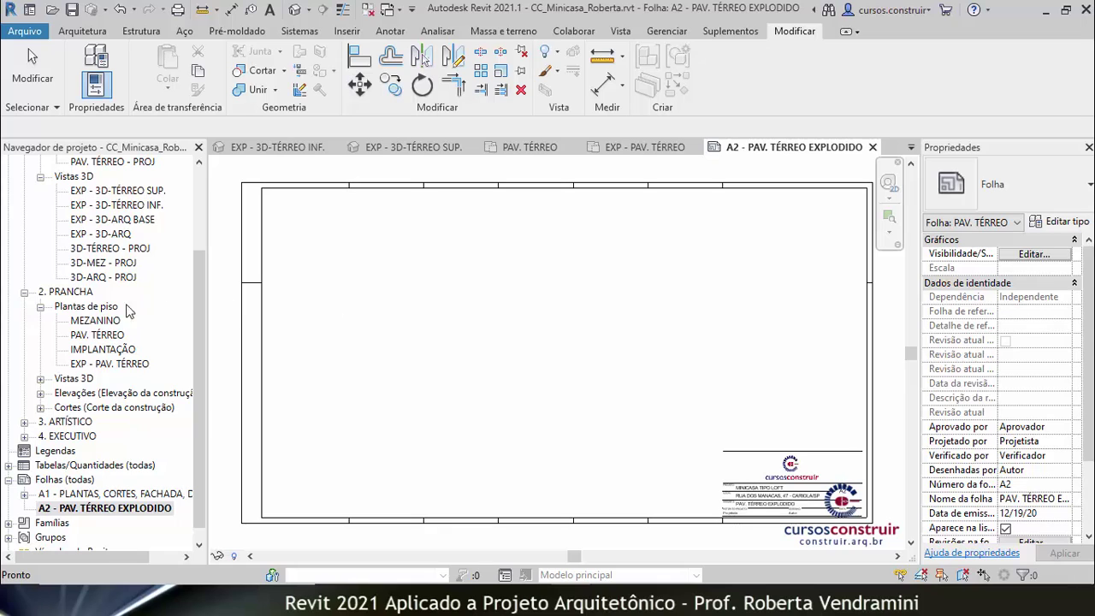
- Place the EXP - PAV. TÉRREO floor plan on the sheet's left side
left_click(99, 364)
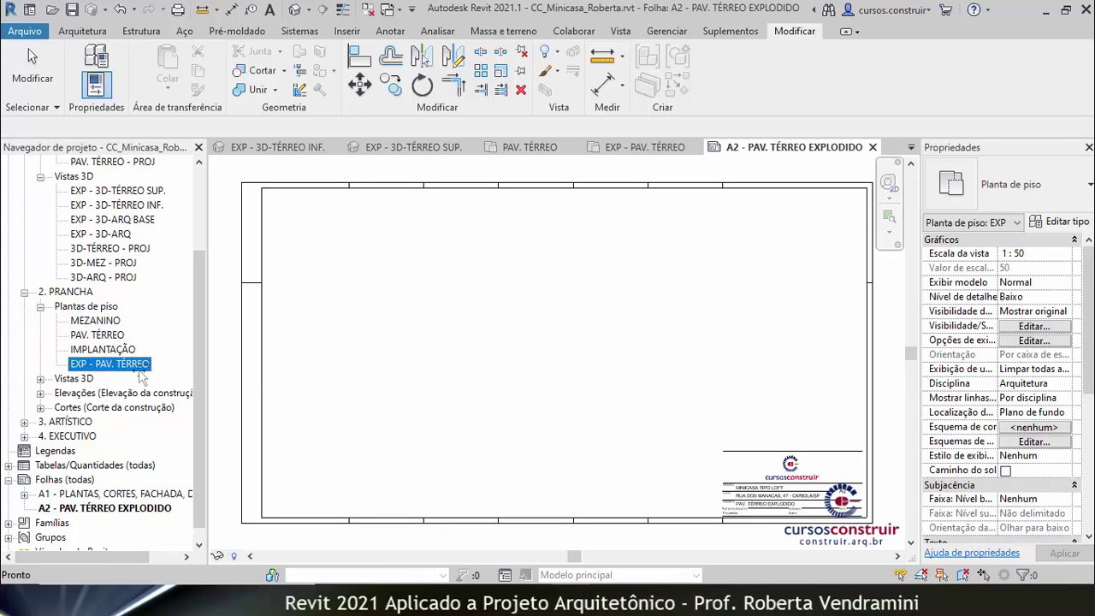
left_click_drag(141, 376, 368, 374)
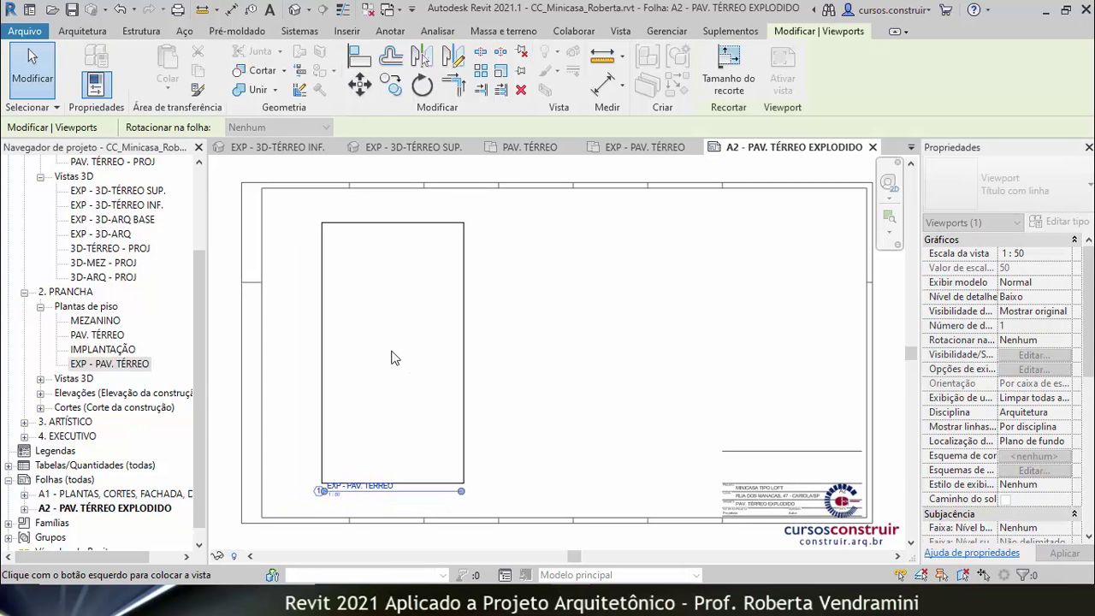
left_click(374, 348)
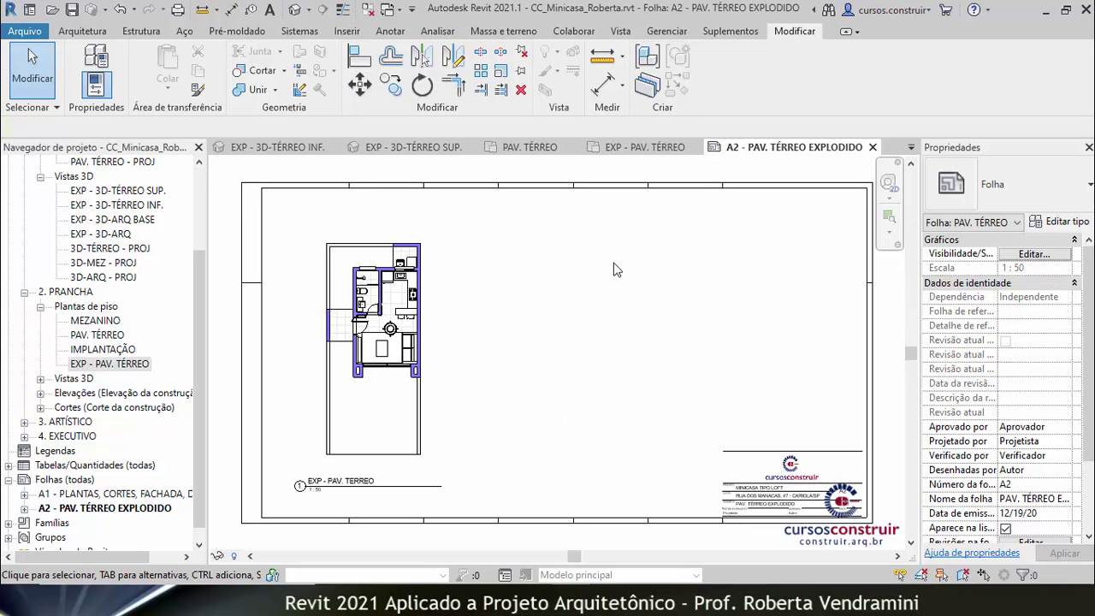
- Place the EXP - 3D-TÉRREO INF. 3D view to the right of the plan
left_click(128, 208)
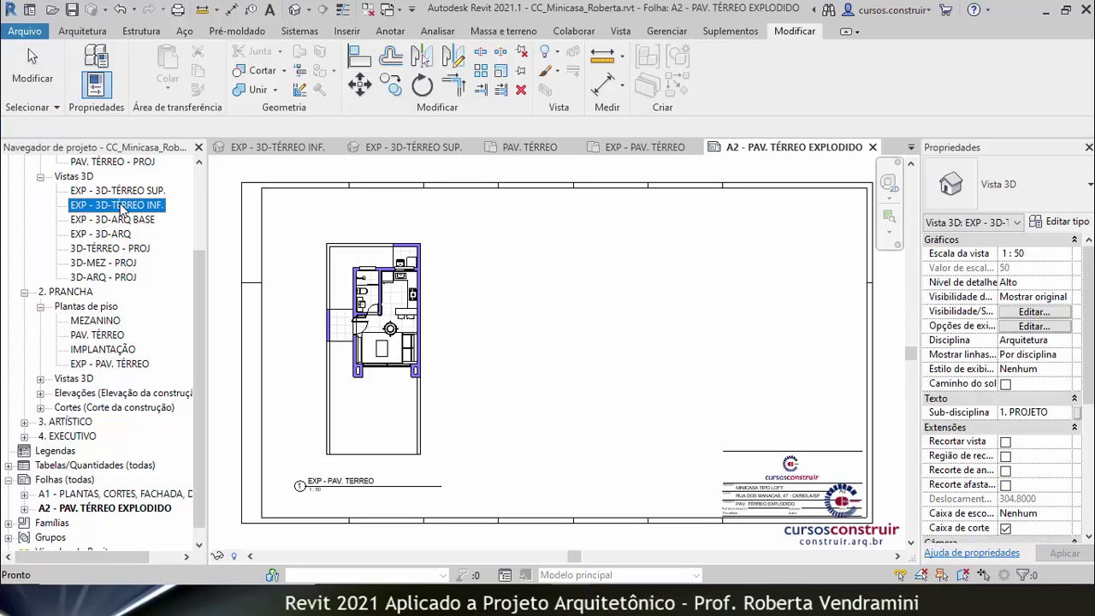
left_click_drag(124, 211, 584, 434)
left_click_drag(585, 434, 575, 420)
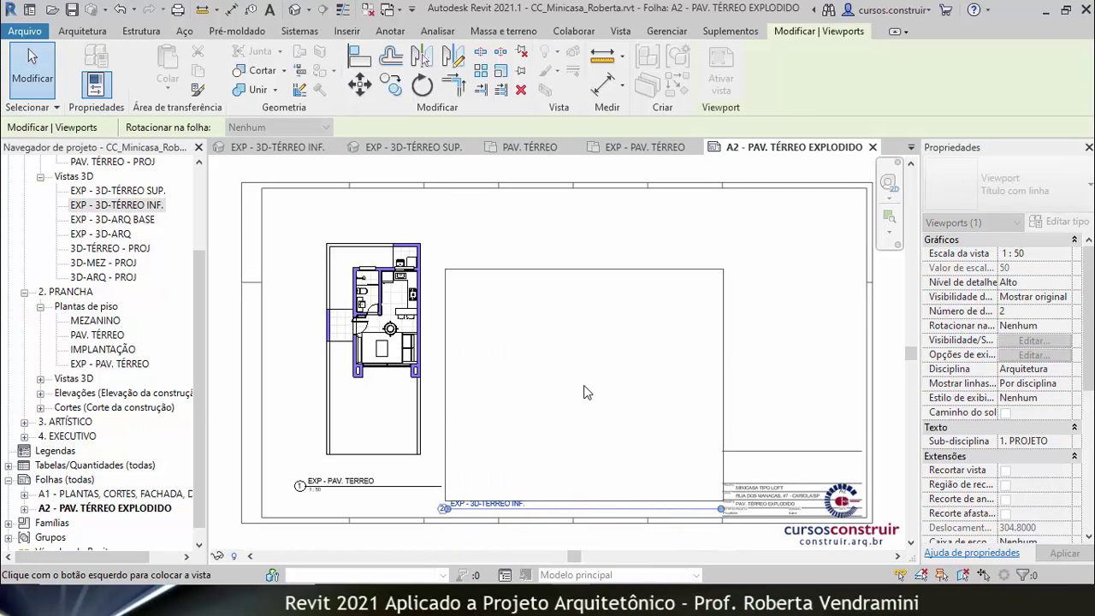
left_click(581, 391)
left_click(762, 370)
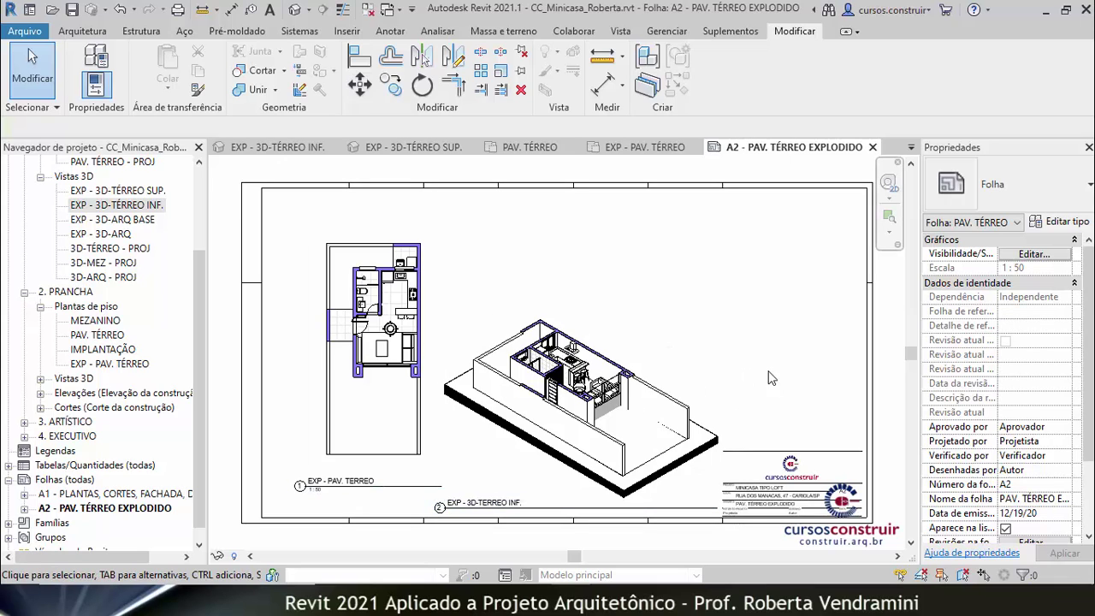
left_click(96, 190)
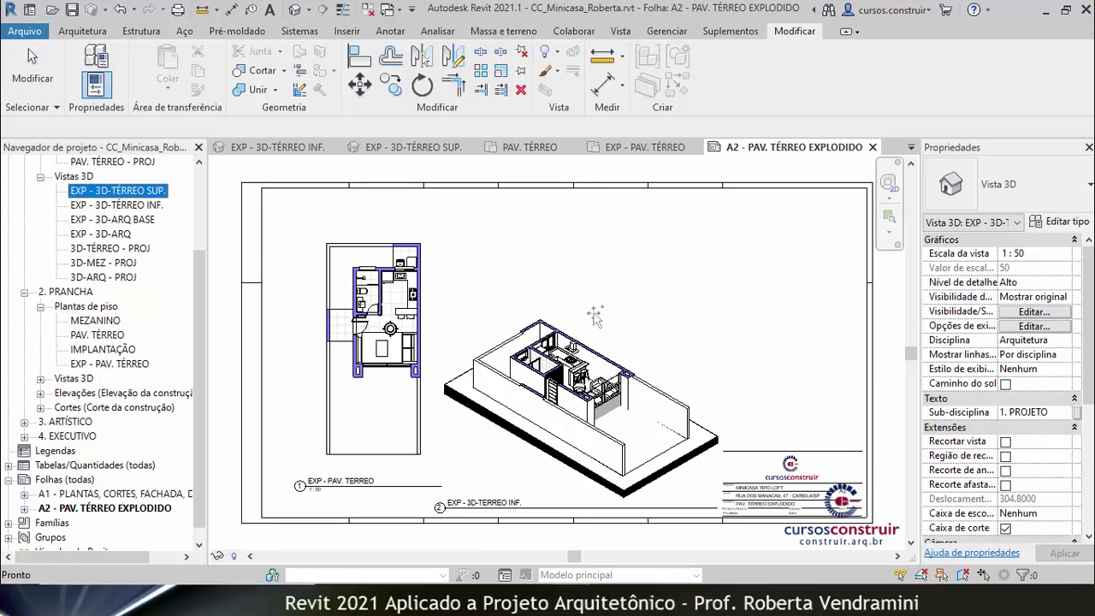
- Place the EXP - 3D-TÉRREO SUP. viewport just above the lower 3D view, exploded-style
left_click_drag(205, 214, 597, 329)
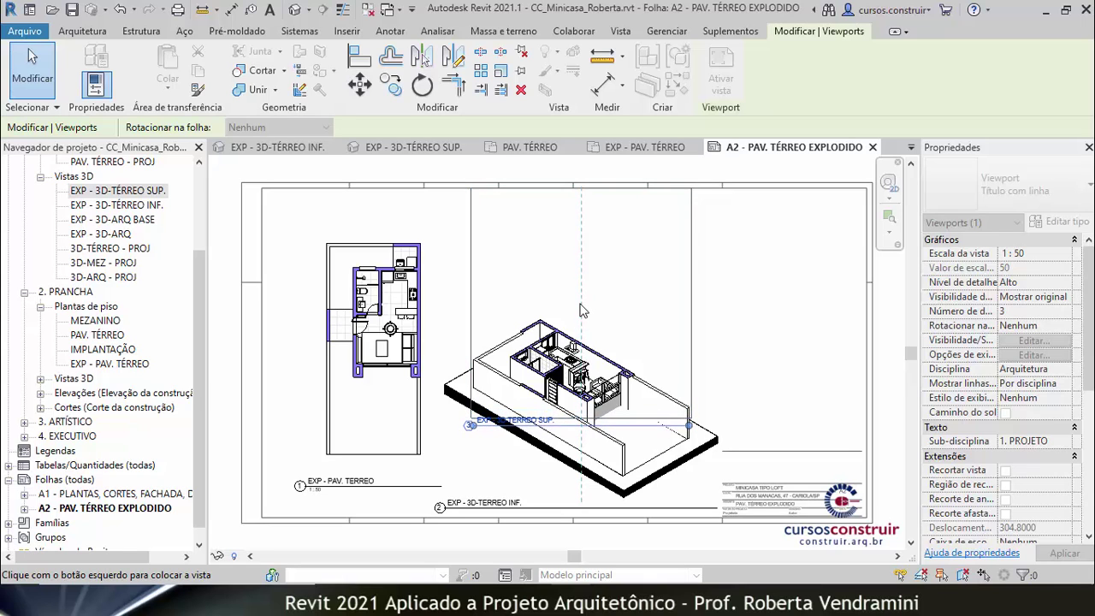
left_click(582, 310)
left_click(766, 336)
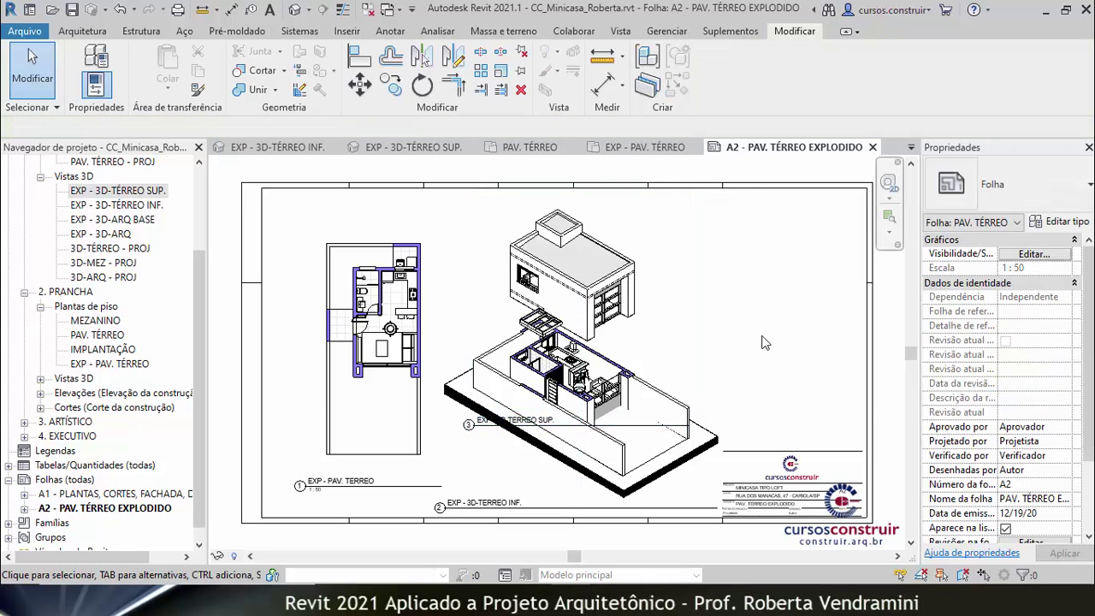
scroll(464, 306, "down", 1)
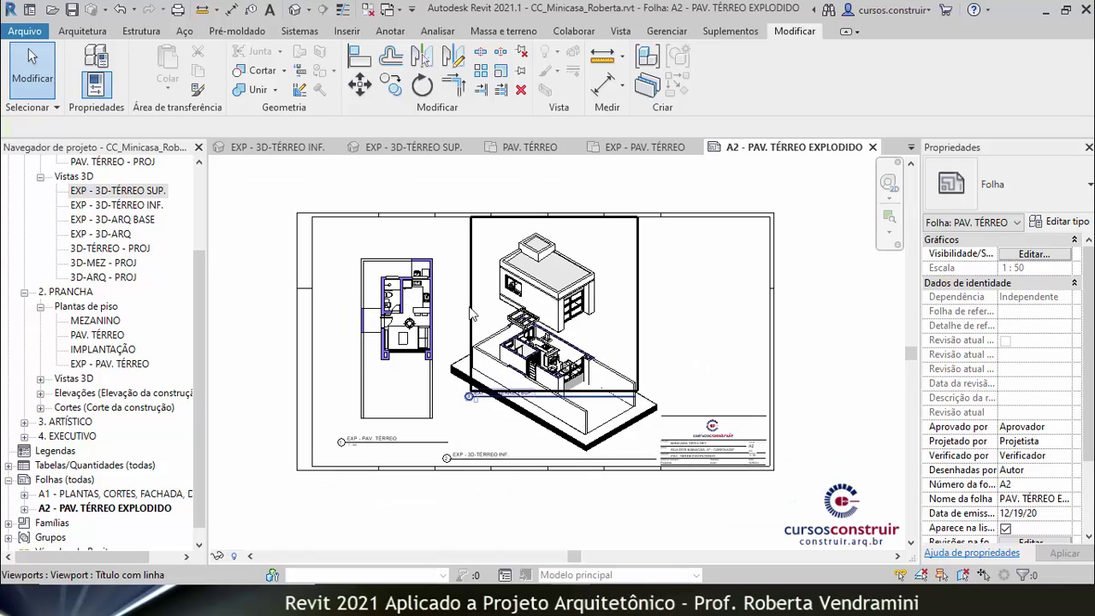
scroll(538, 385, "up", 1)
scroll(514, 393, "up", 2)
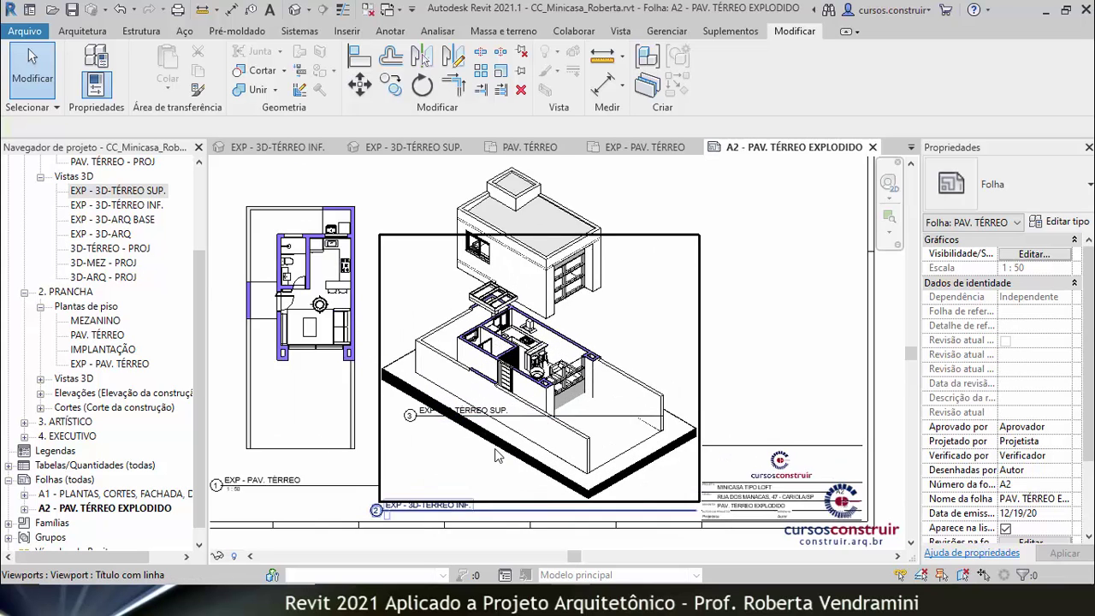
scroll(445, 395, "up", 2)
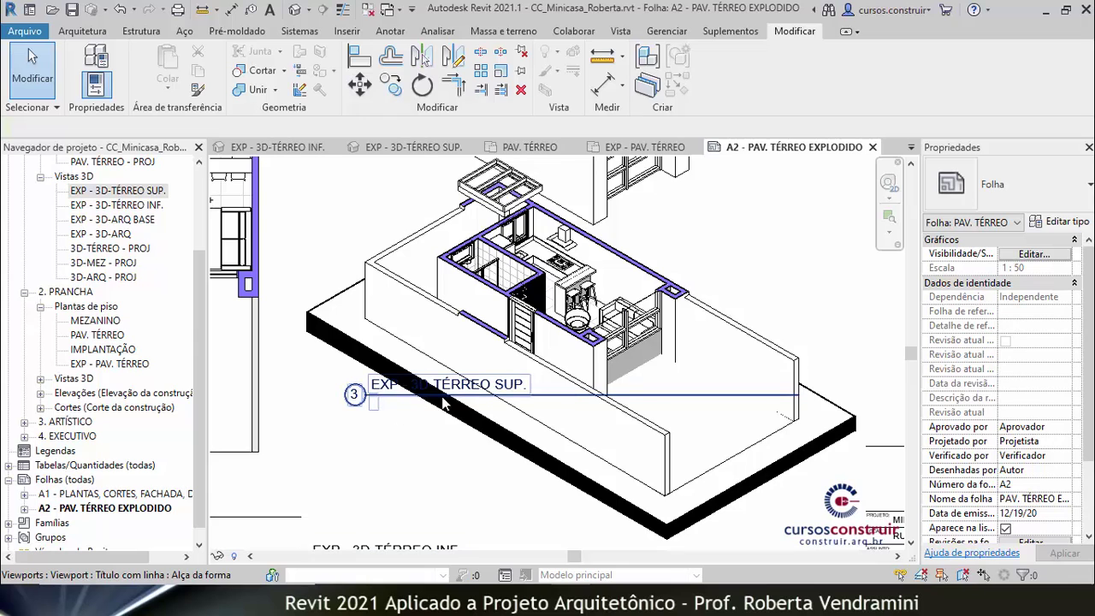
scroll(464, 395, "down", 3)
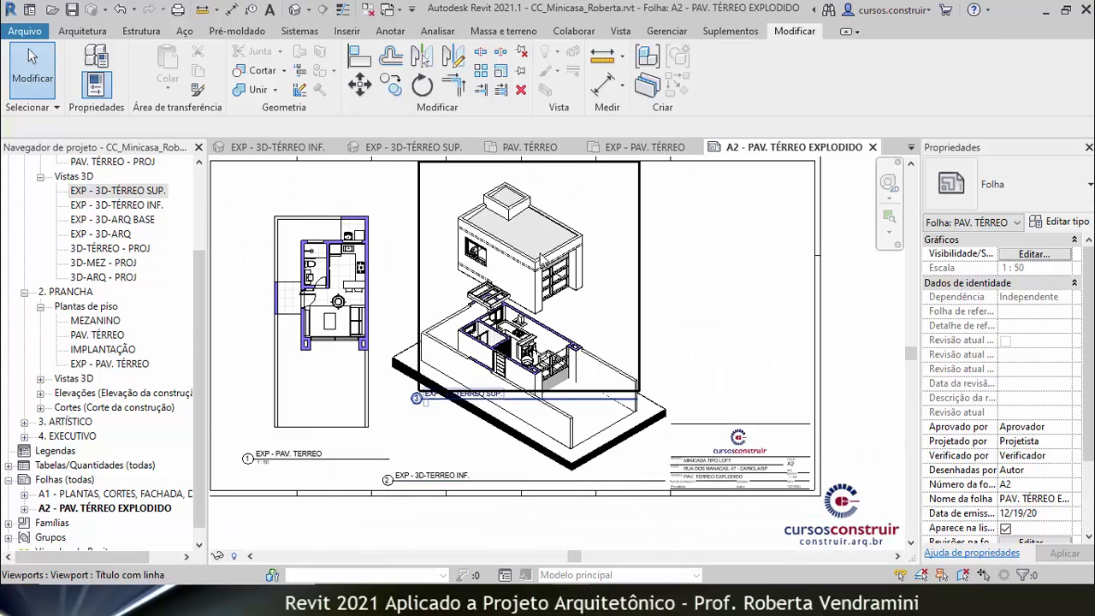
left_click(526, 266)
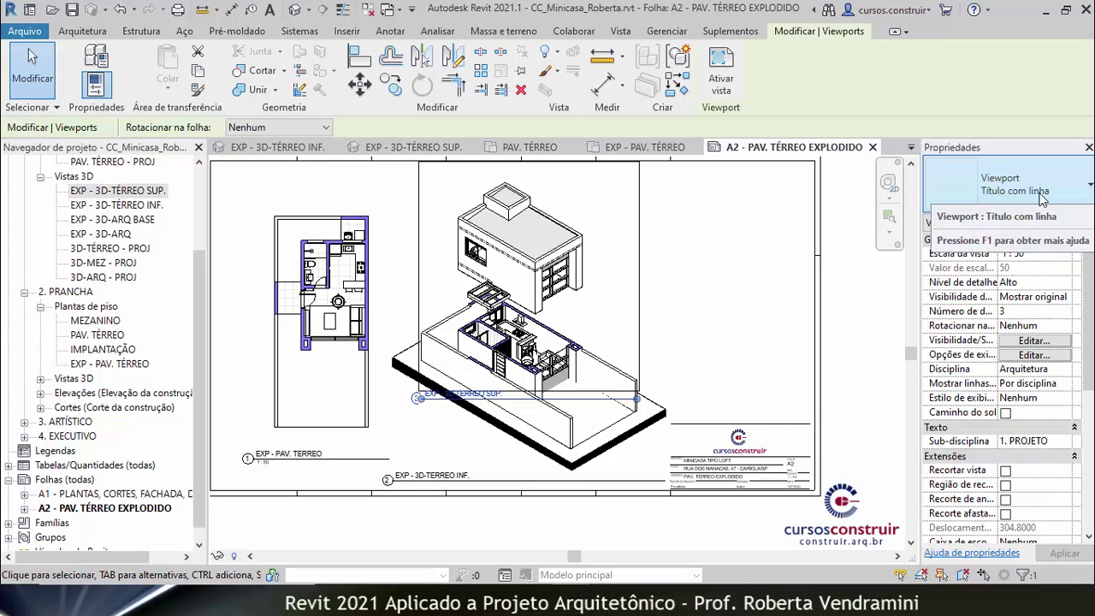
- Switch the upper 3D viewport to the Nenhum título type so it shows no title
left_click(1083, 190)
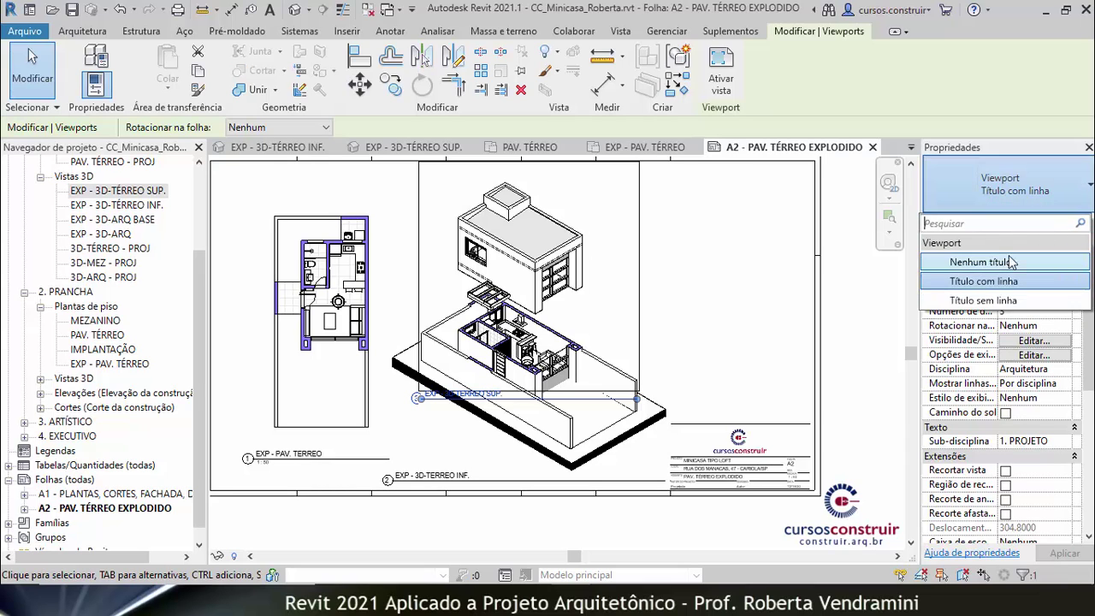
left_click(974, 262)
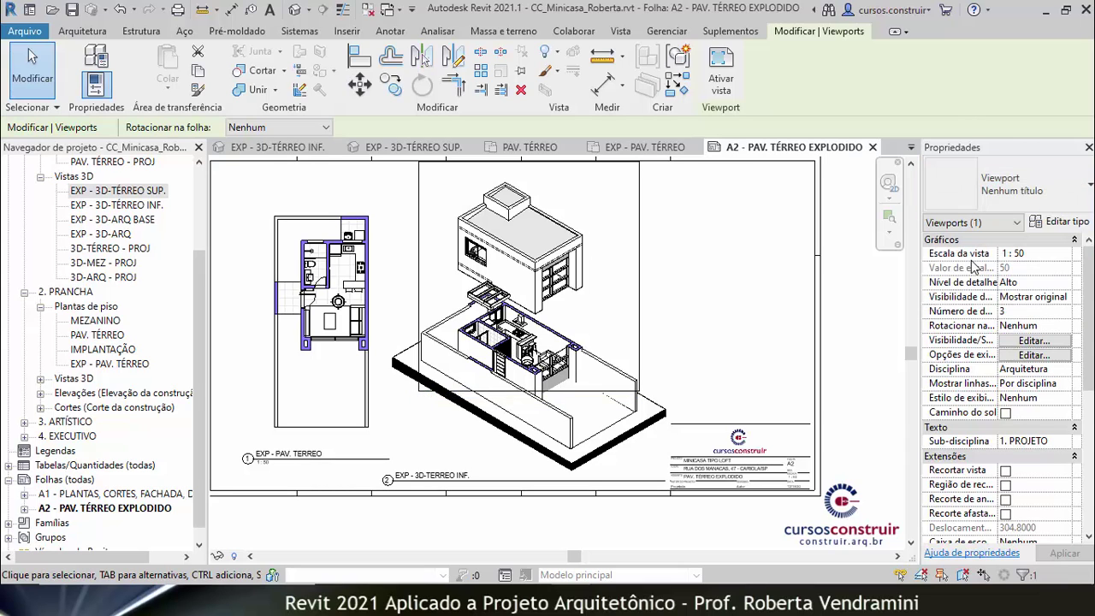
left_click(842, 332)
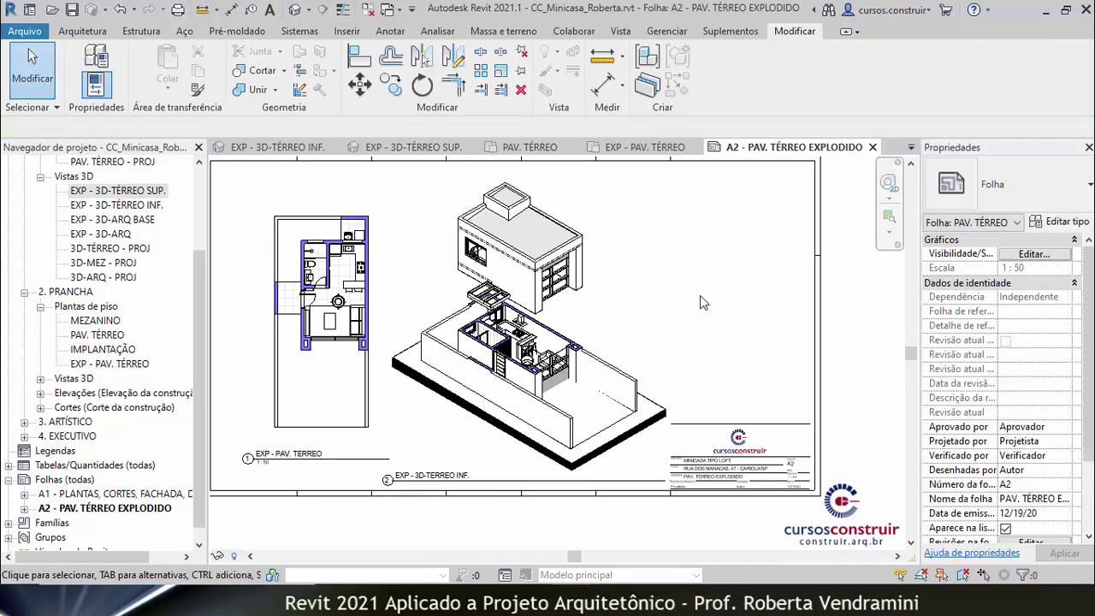
left_click(542, 260)
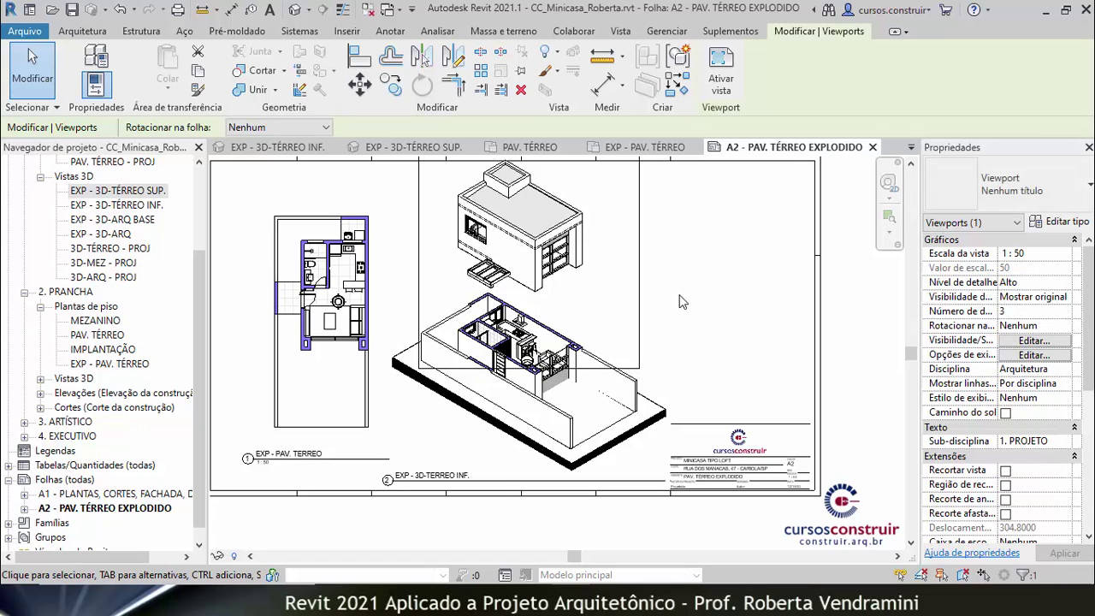
key("Escape")
scroll(481, 301, "up", 2)
scroll(481, 301, "up", 3)
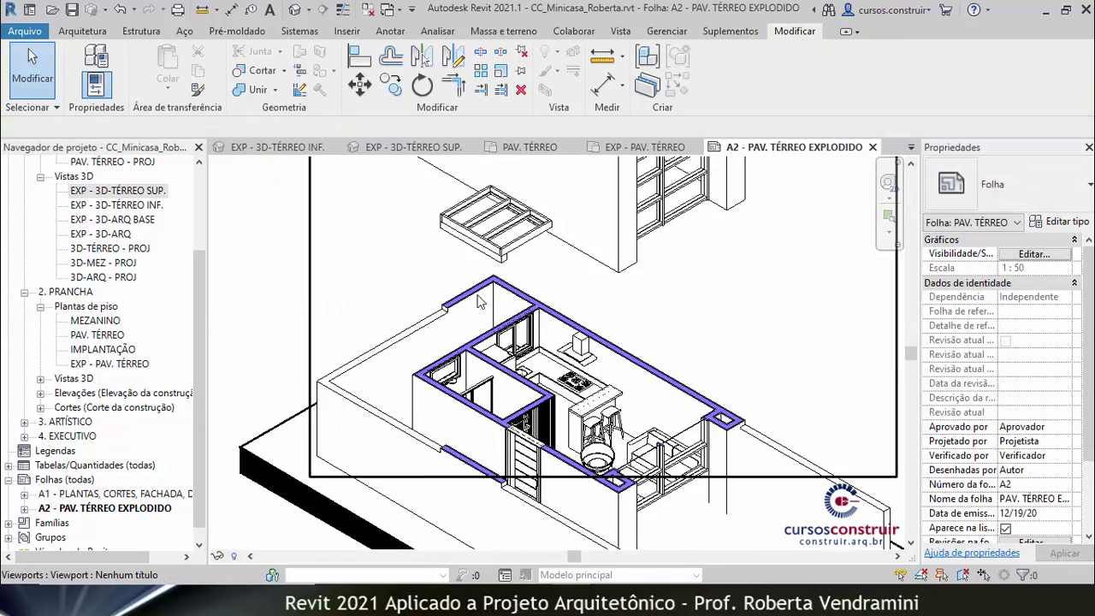
scroll(481, 301, "up", 2)
scroll(516, 260, "down", 3)
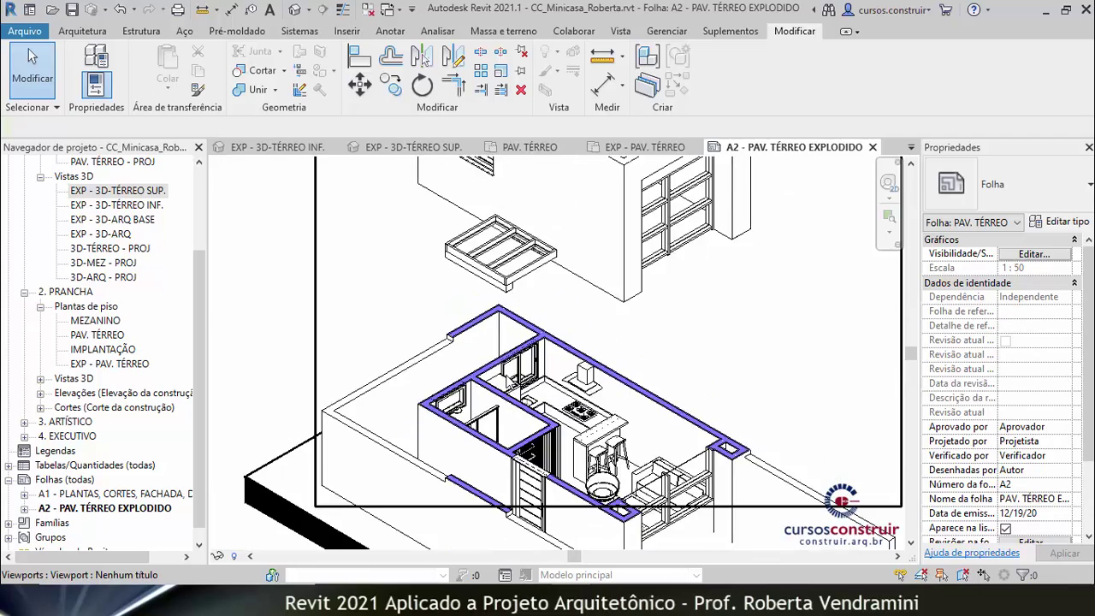
scroll(516, 260, "down", 2)
scroll(552, 444, "down", 1)
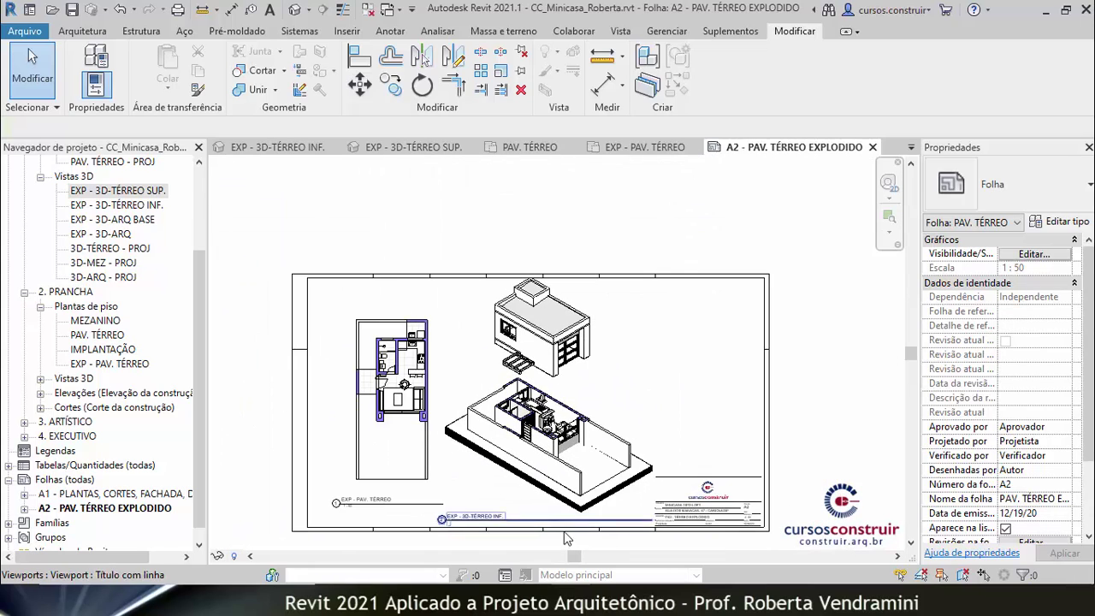
scroll(534, 419, "up", 1)
scroll(513, 385, "up", 1)
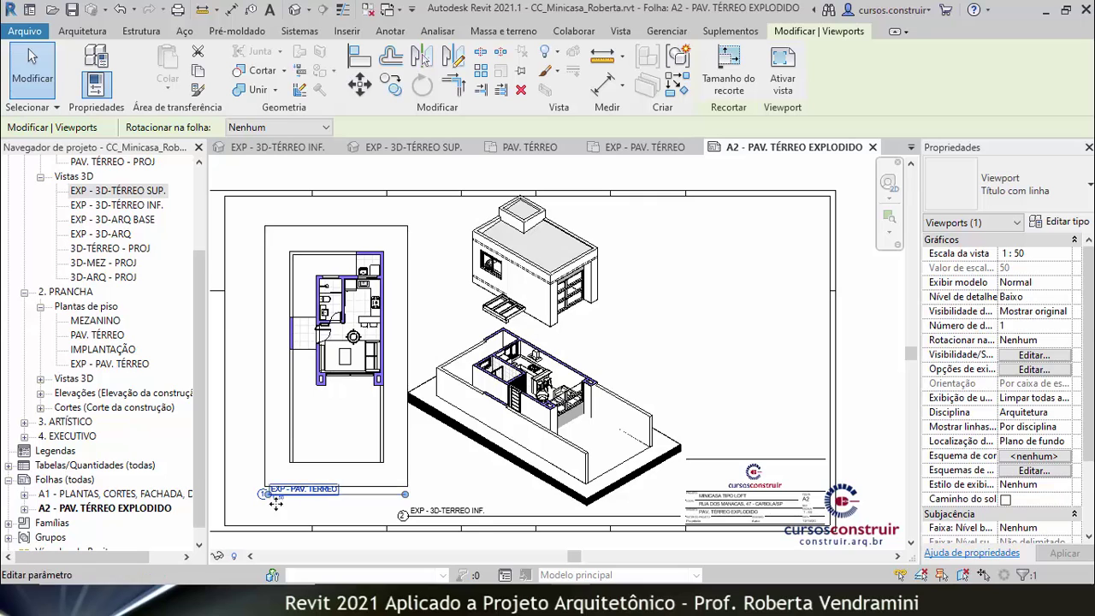
- Shorten the EXP - PAV. TÉRREO title line and move the plan title up closer to the drawing
scroll(284, 492, "up", 2)
scroll(284, 492, "up", 2)
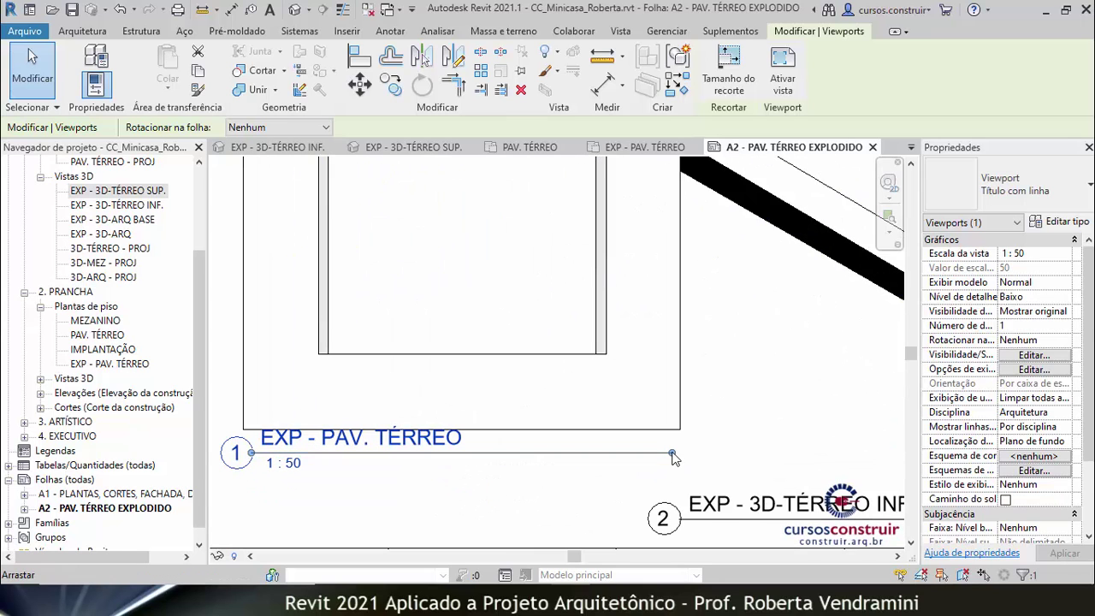
left_click_drag(671, 452, 460, 459)
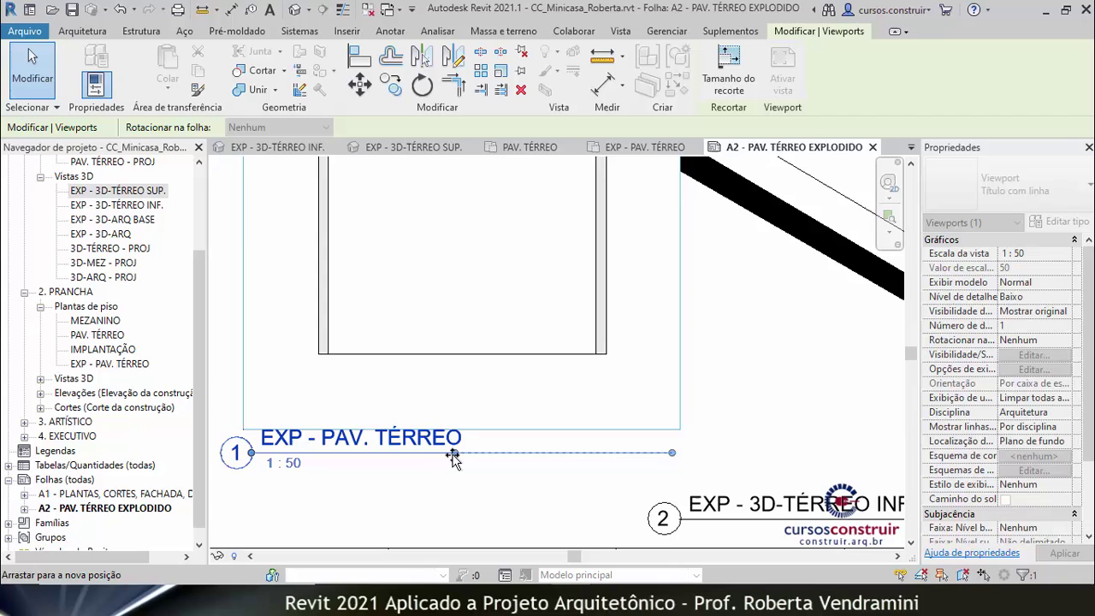
left_click(458, 500)
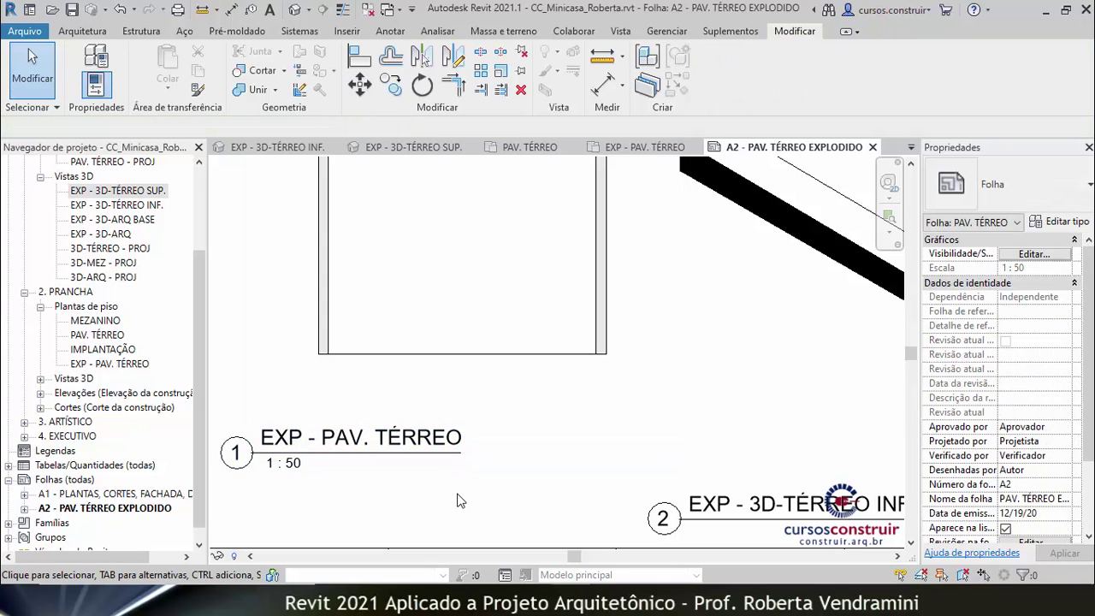
left_click(279, 451)
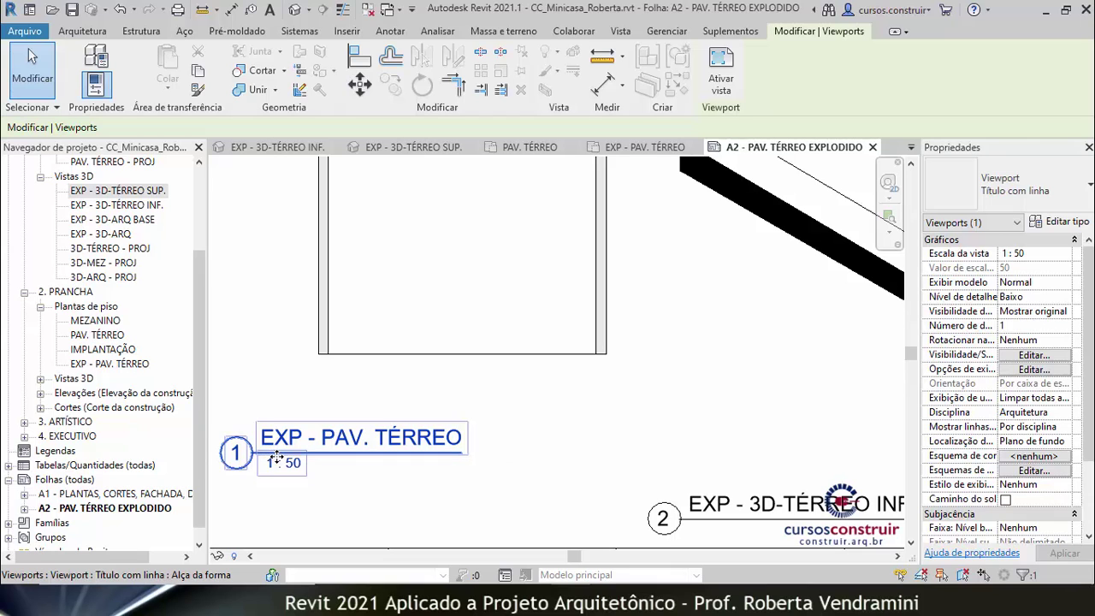
left_click_drag(272, 459, 372, 404)
left_click(308, 456)
- Shorten the EXP - 3D-TÉRREO INF. title line and raise that title level with the plan title
scroll(369, 381, "down", 2)
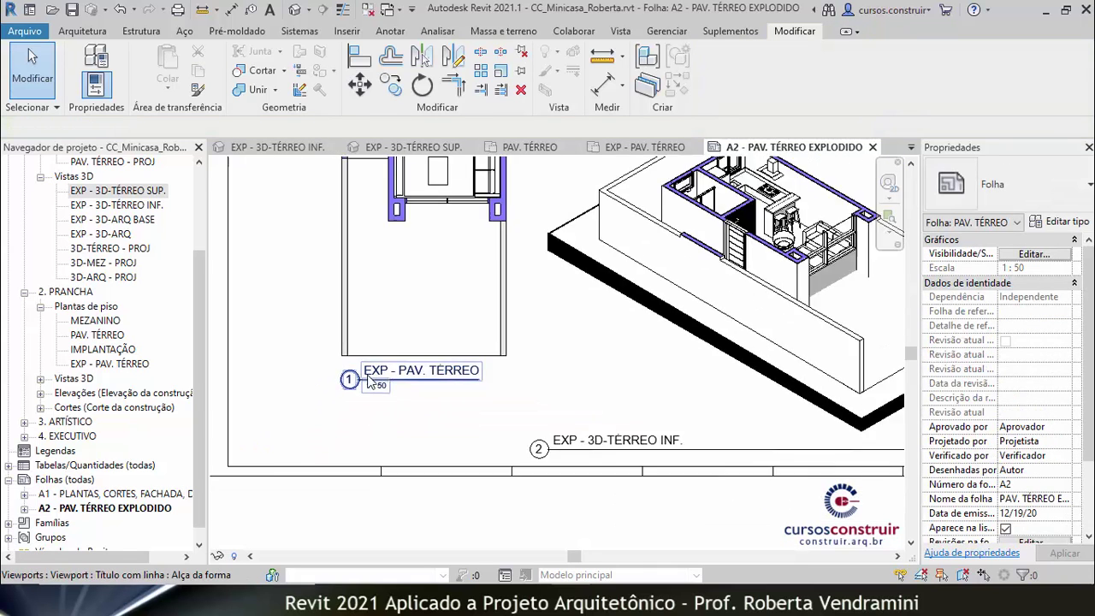
scroll(368, 381, "down", 2)
scroll(368, 382, "down", 1)
scroll(526, 376, "down", 1)
scroll(535, 372, "up", 2)
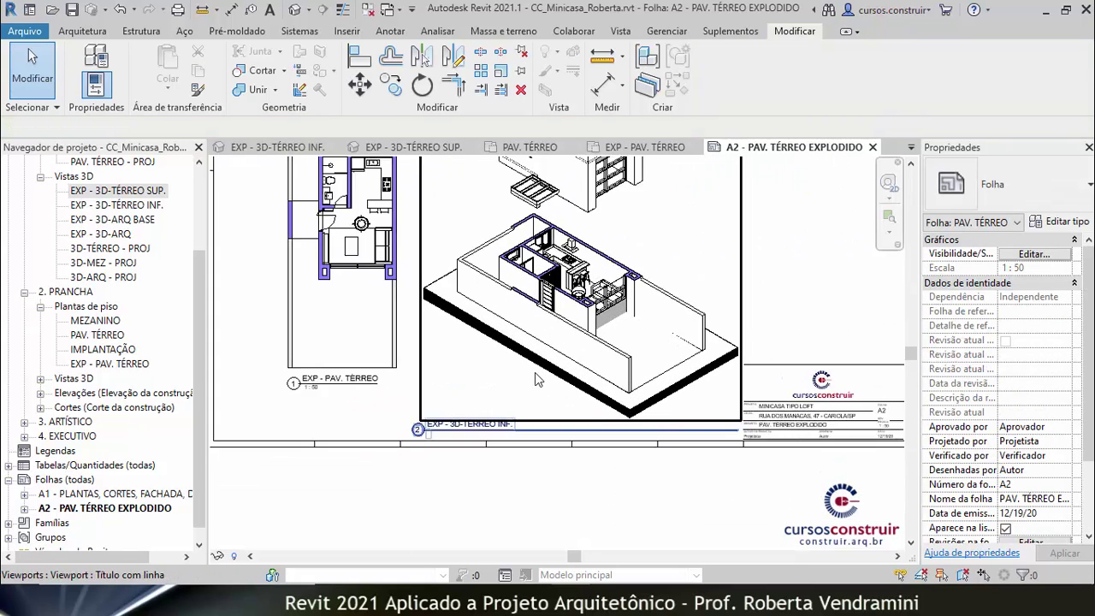
scroll(534, 372, "up", 1)
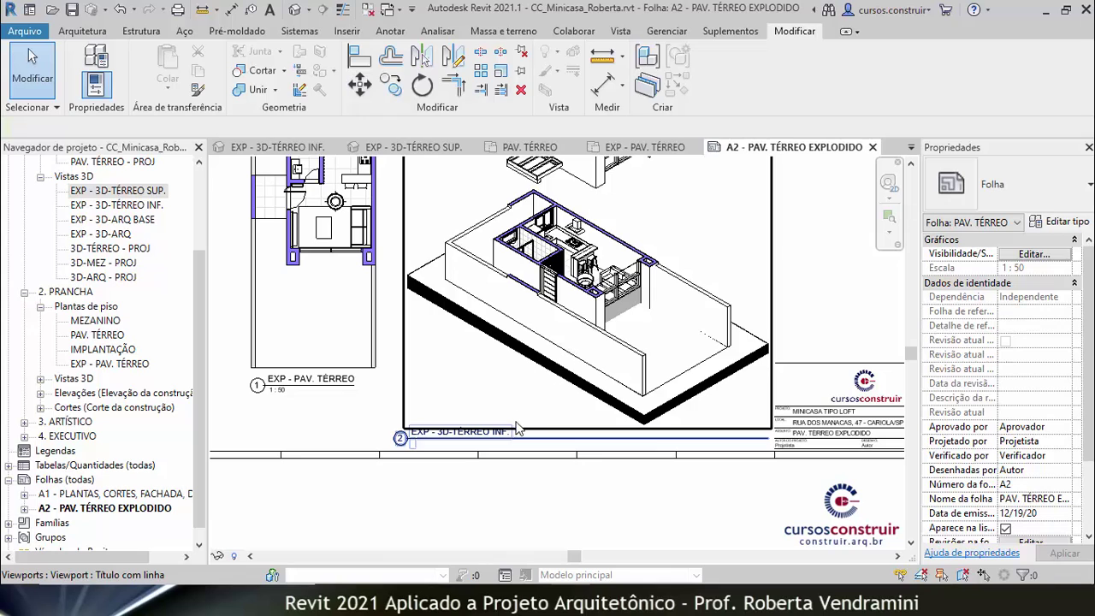
left_click(571, 380)
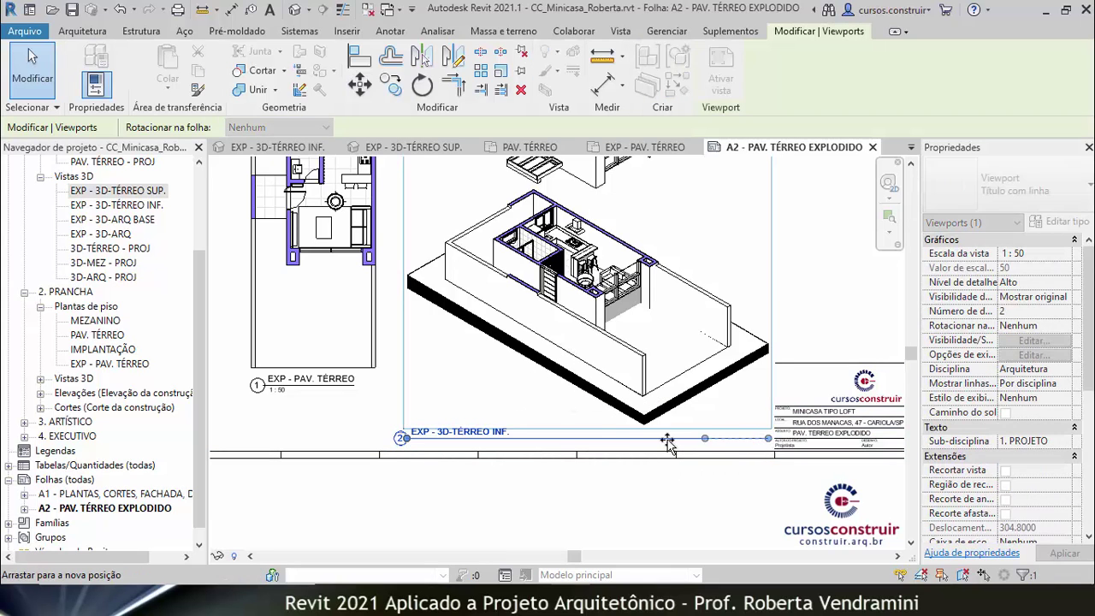
left_click_drag(667, 441, 511, 438)
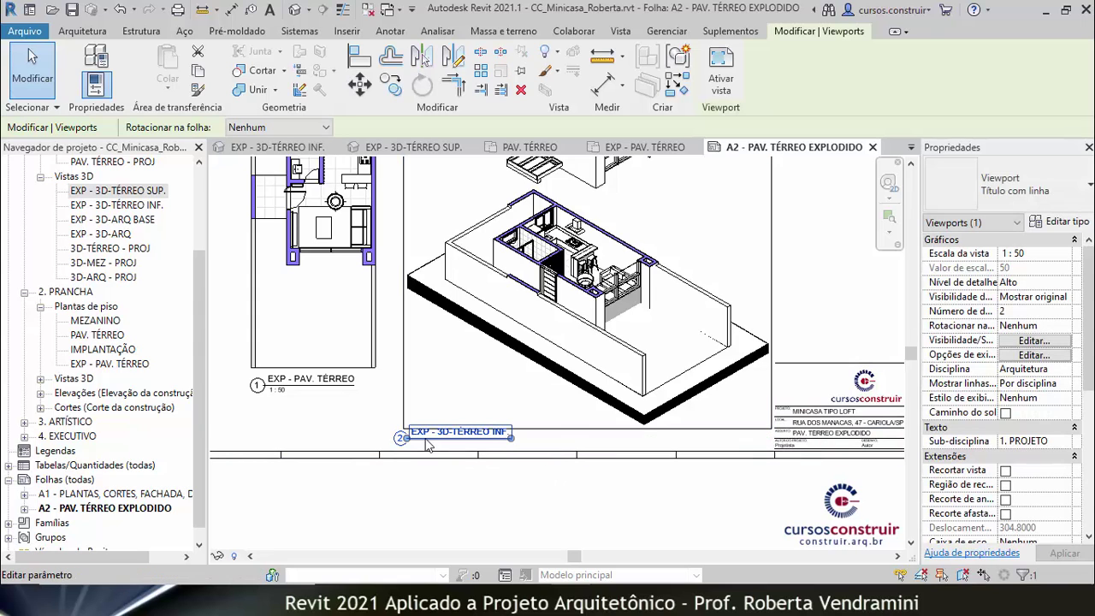
key("Escape")
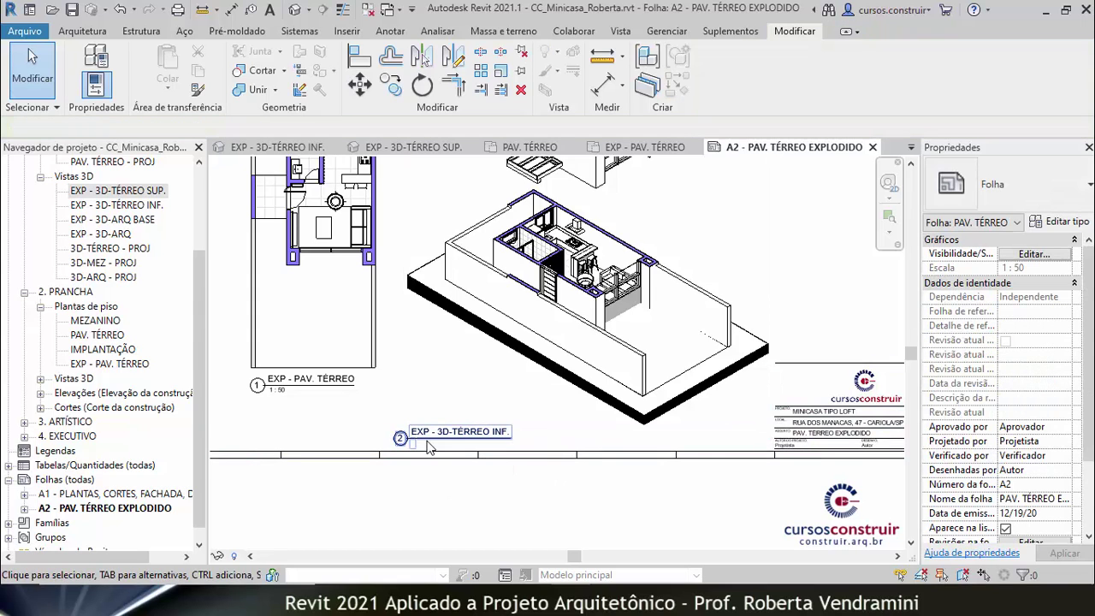
left_click(430, 443)
left_click_drag(430, 440, 464, 386)
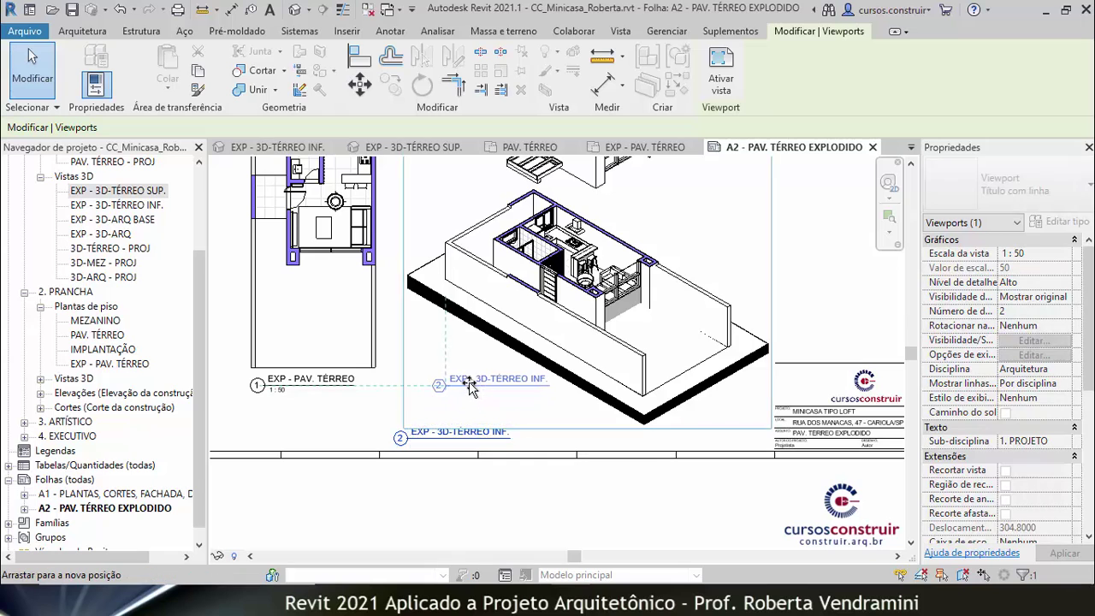
left_click(485, 498)
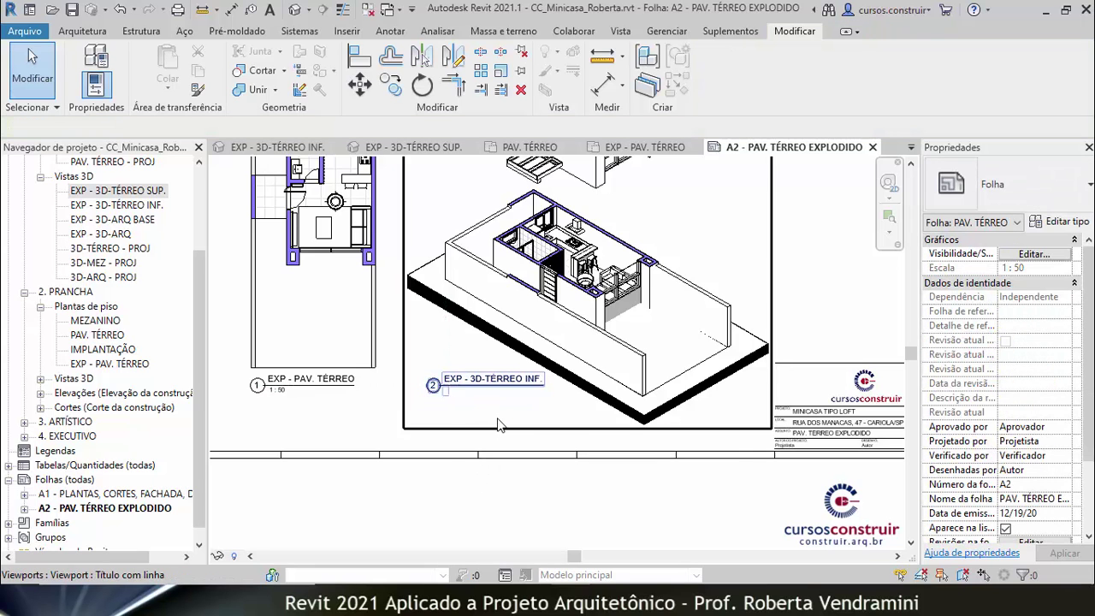
- Shift the floor plan viewport down and to the left on the sheet
scroll(498, 423, "down", 3)
scroll(563, 474, "up", 1)
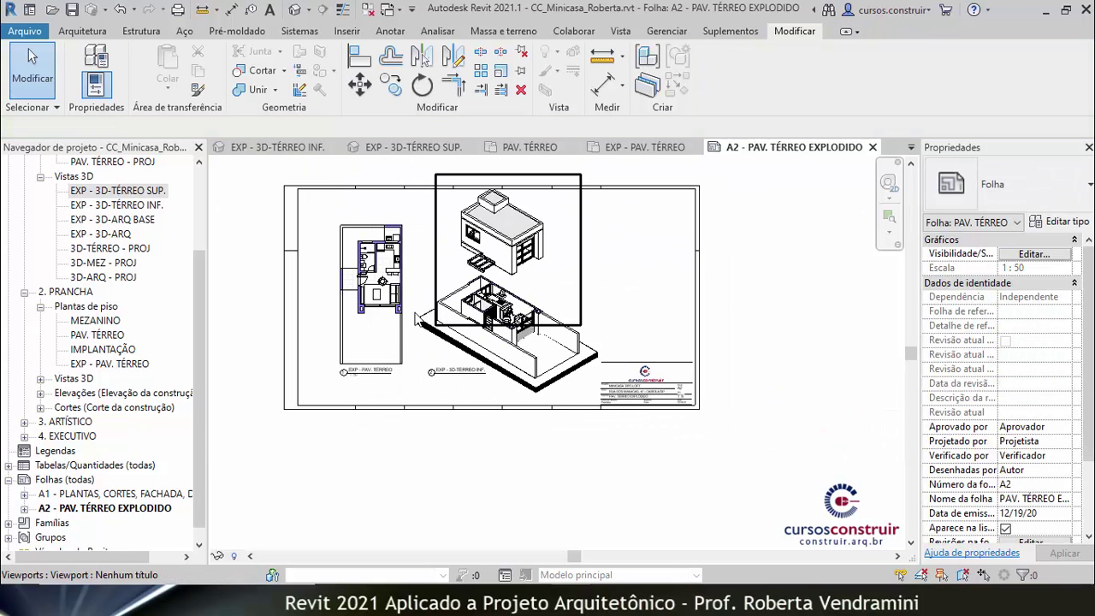
left_click(387, 301)
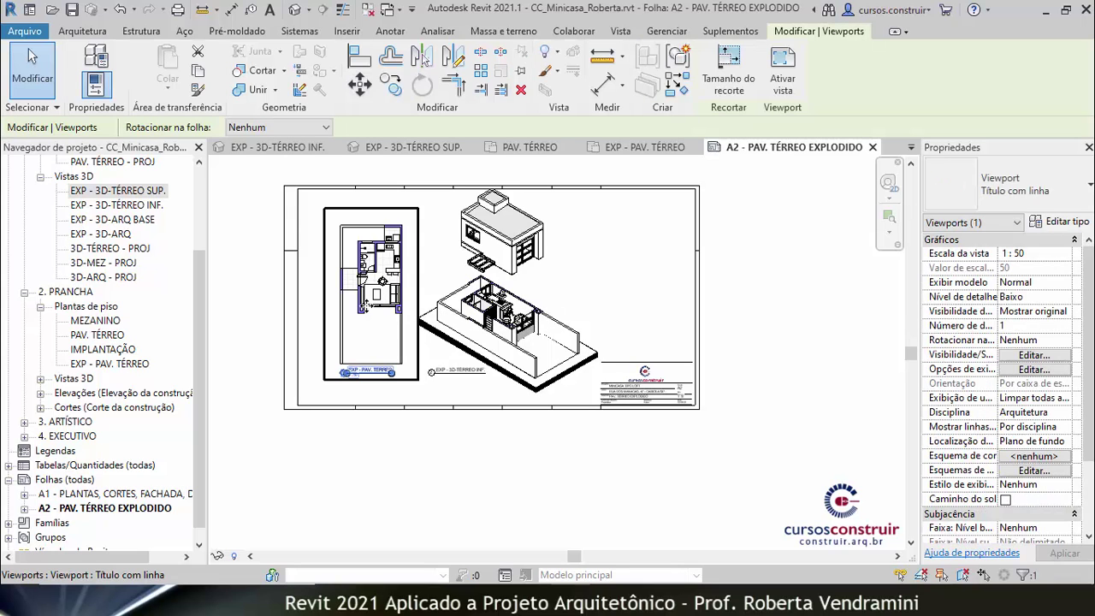
left_click_drag(368, 310, 333, 325)
left_click(382, 465)
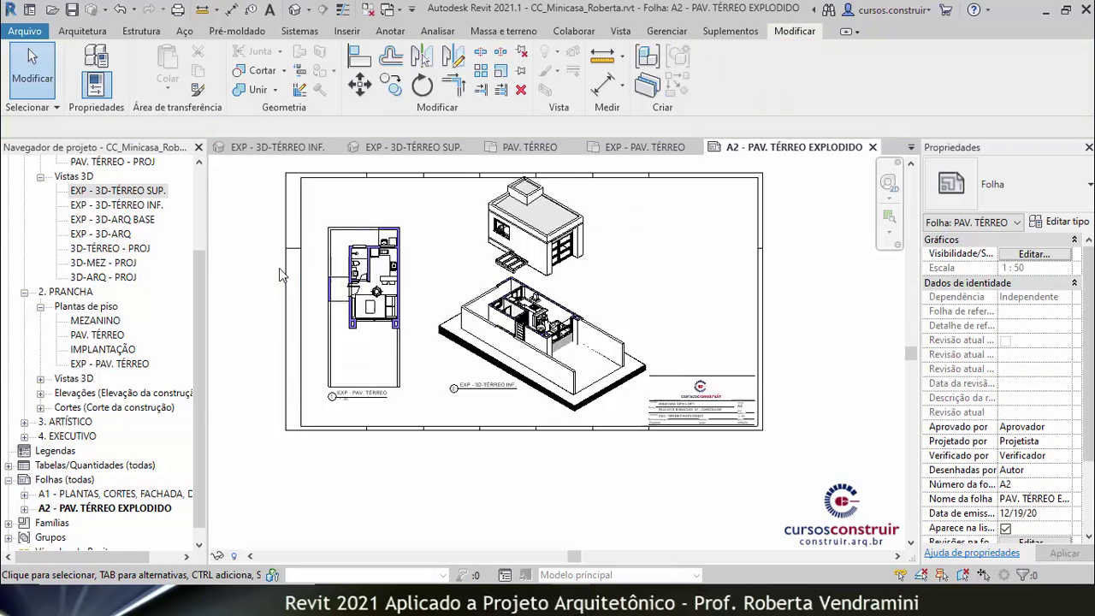
- Select both exploded 3D floor viewports and nudge them three steps left and three steps down
left_click(517, 247)
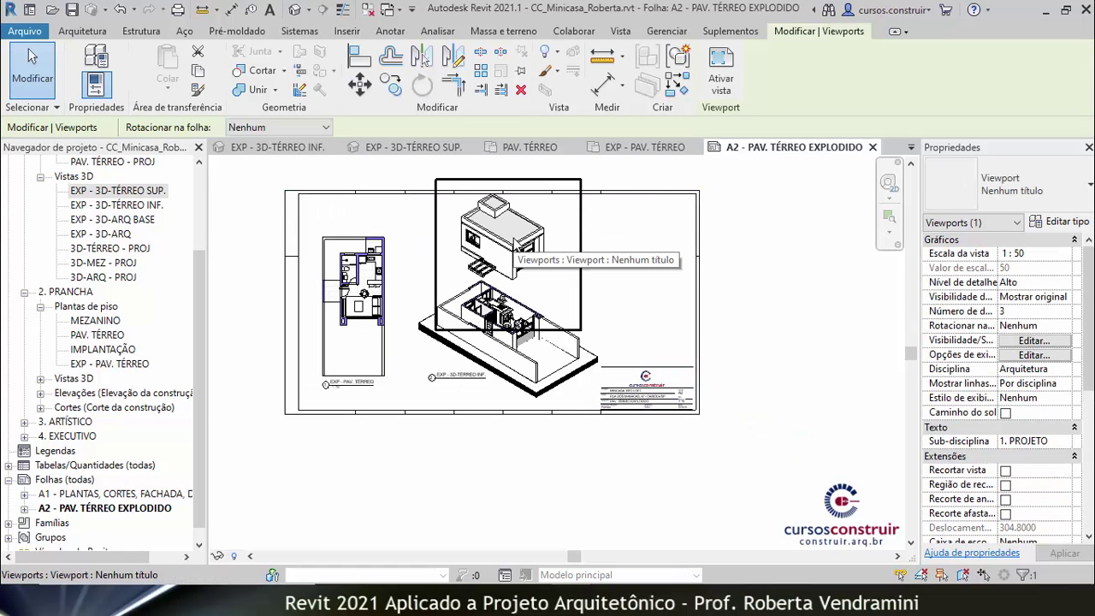
left_click(511, 358)
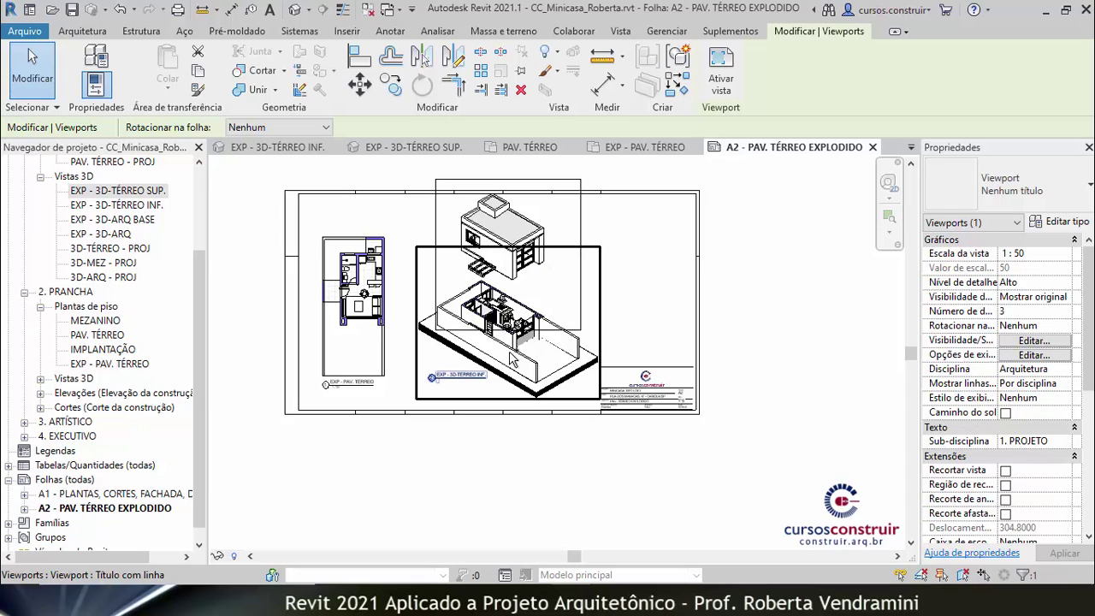
left_click(511, 360, "ctrl")
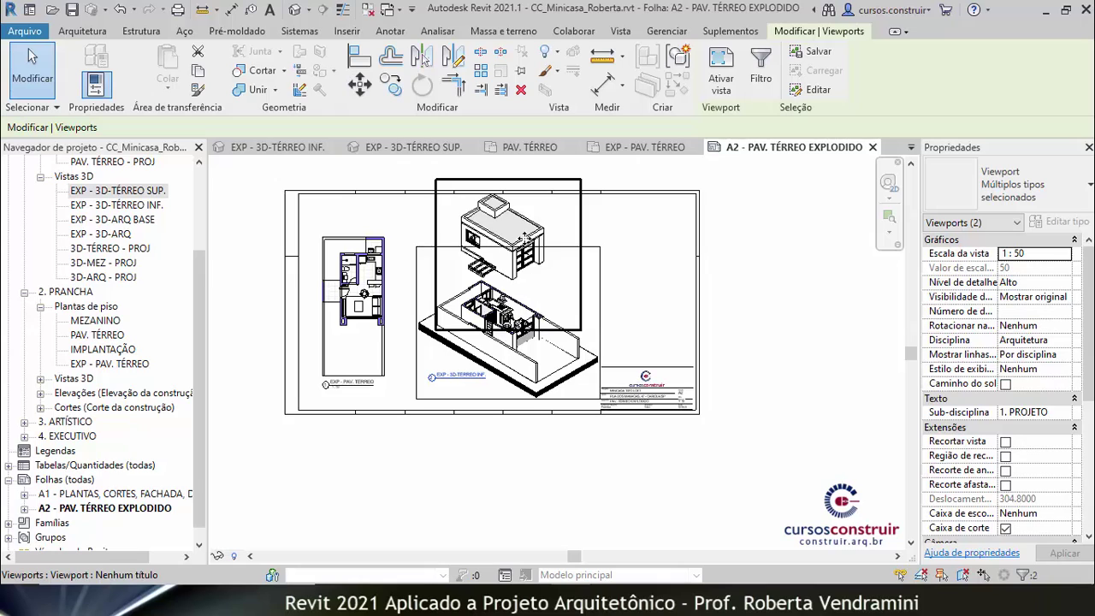
key("Left")
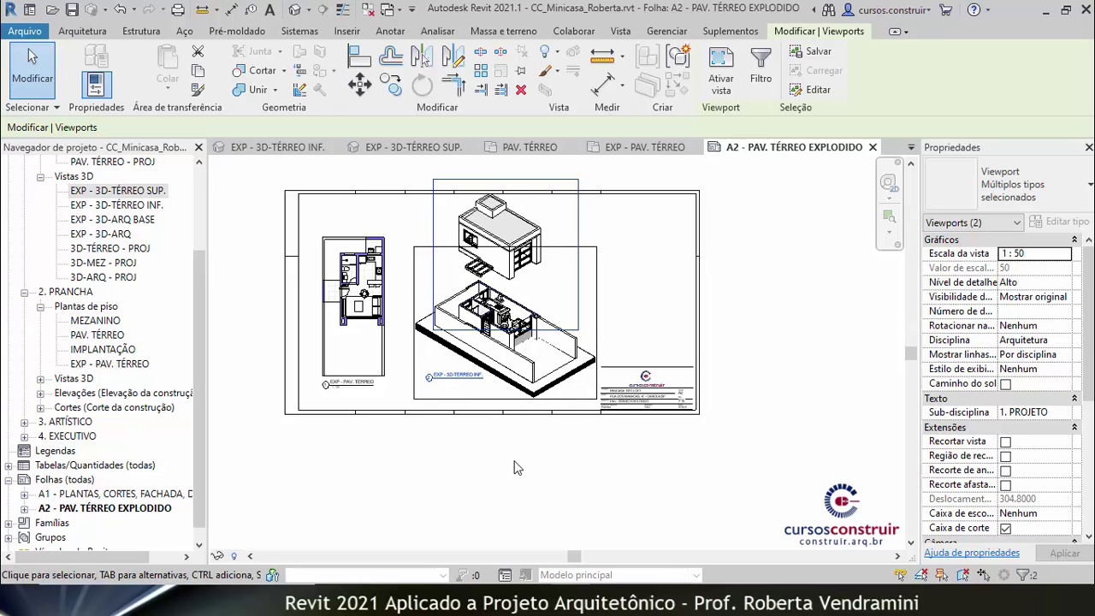
key("Left")
key("Left")
key("Left")
key("Left")
key("Left")
key("Left")
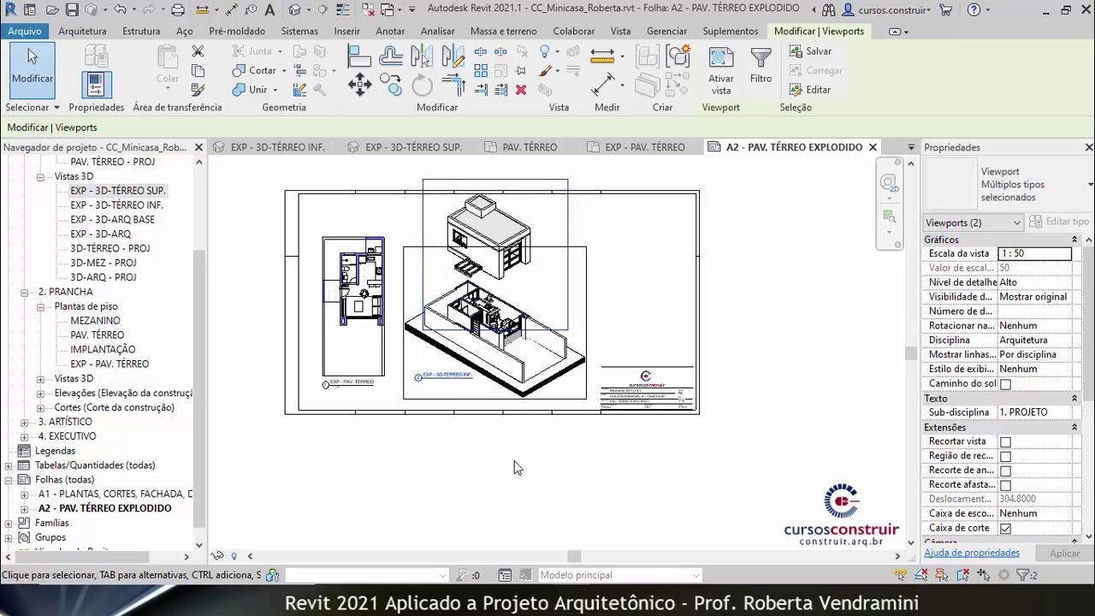
key("Left")
key("Left")
key("Down")
key("Down")
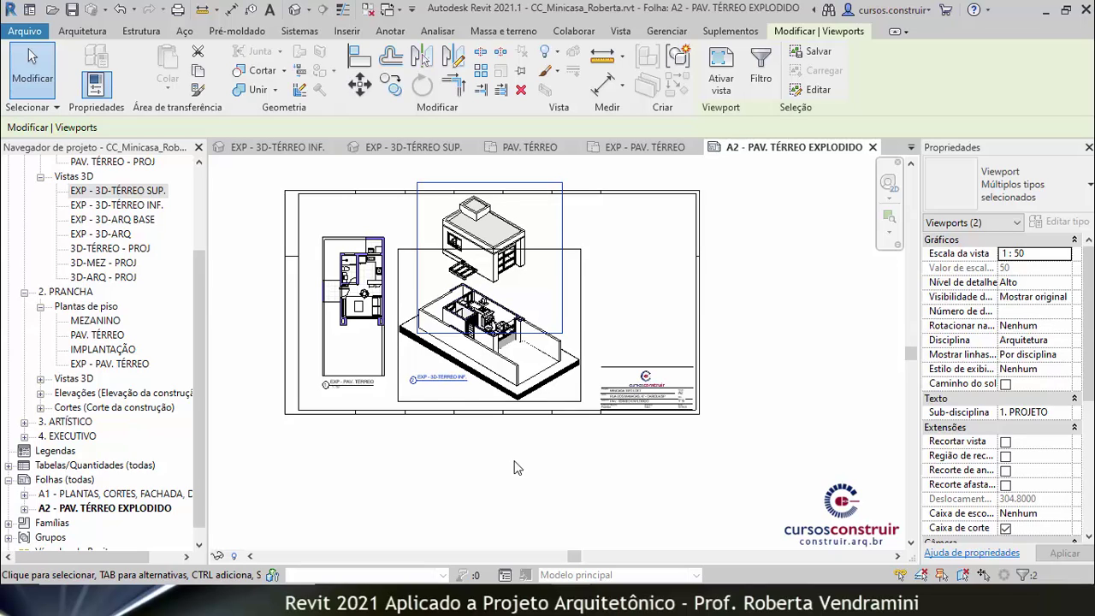
key("Down")
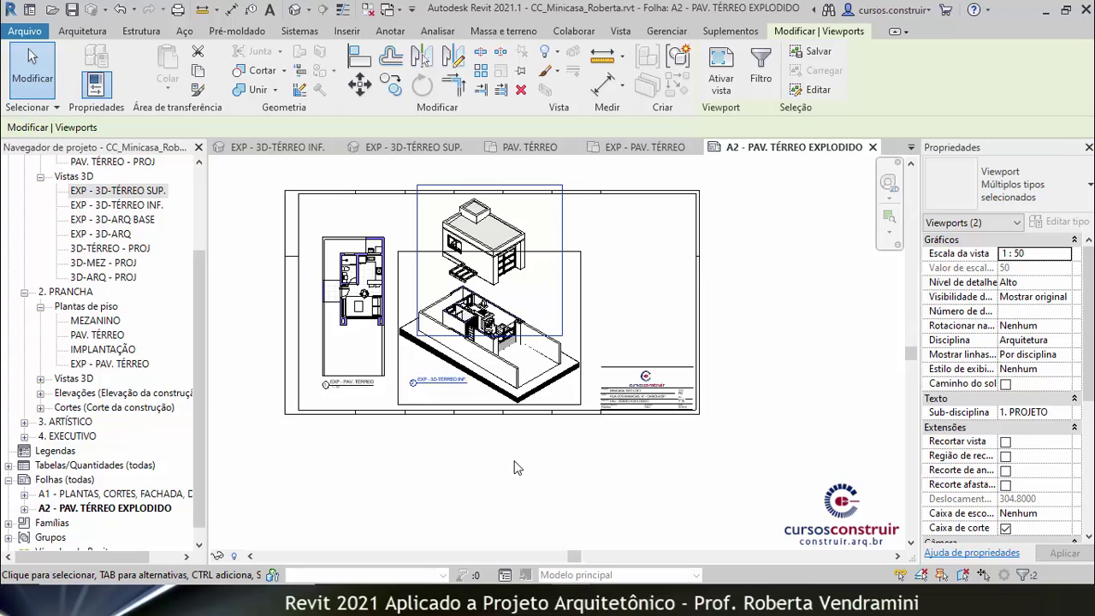
key("Down")
left_click(555, 458)
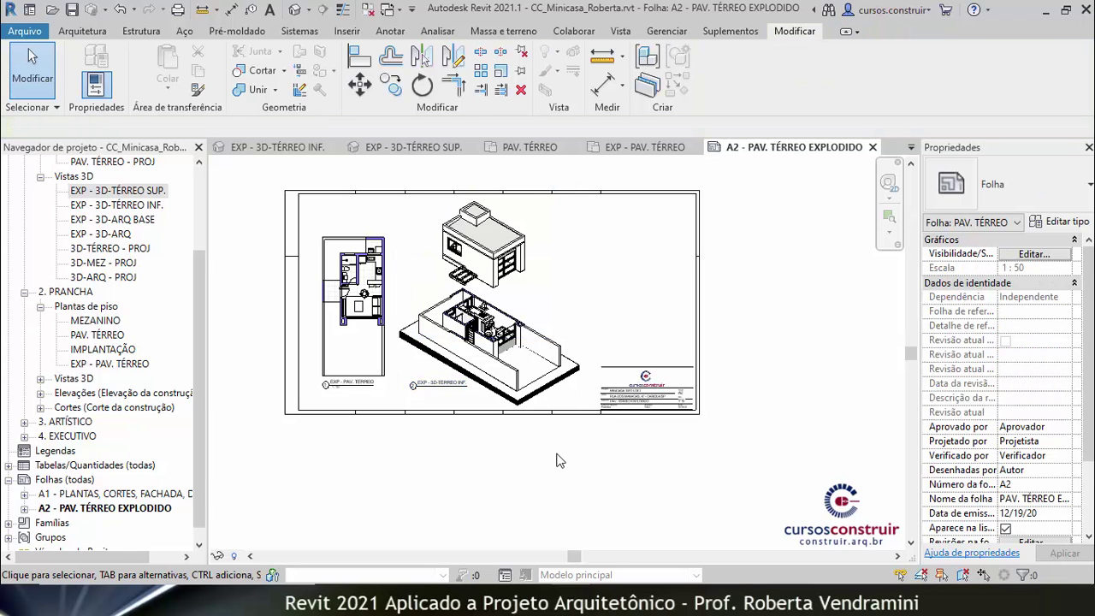
- Set the floor plan viewport's Título da página to PAV. TÉRREO in Properties
scroll(367, 412, "up", 2)
scroll(348, 399, "up", 2)
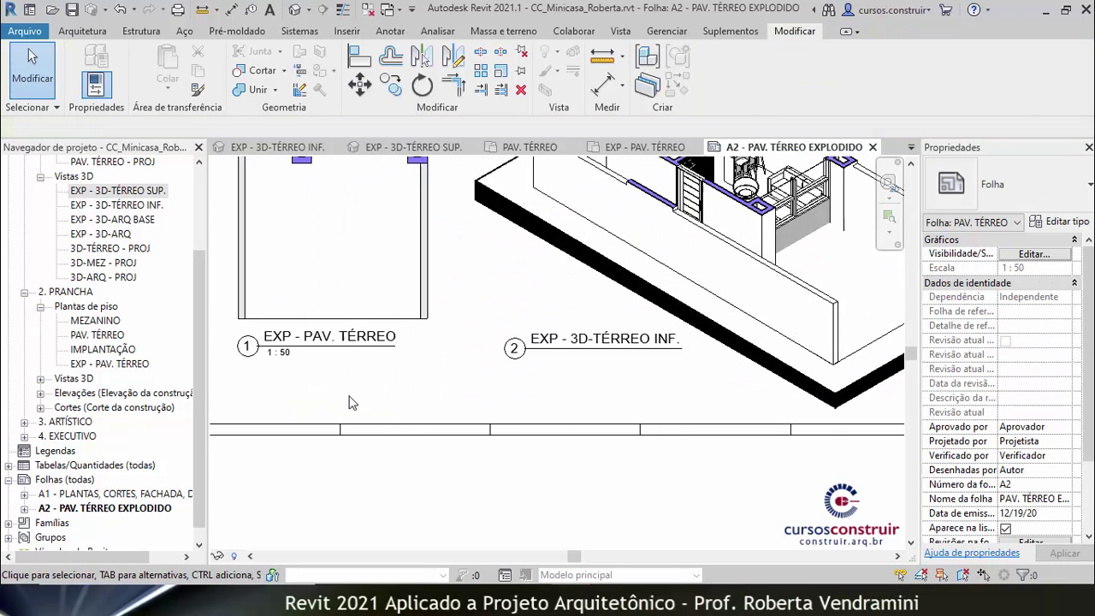
scroll(325, 376, "up", 1)
scroll(250, 354, "up", 2)
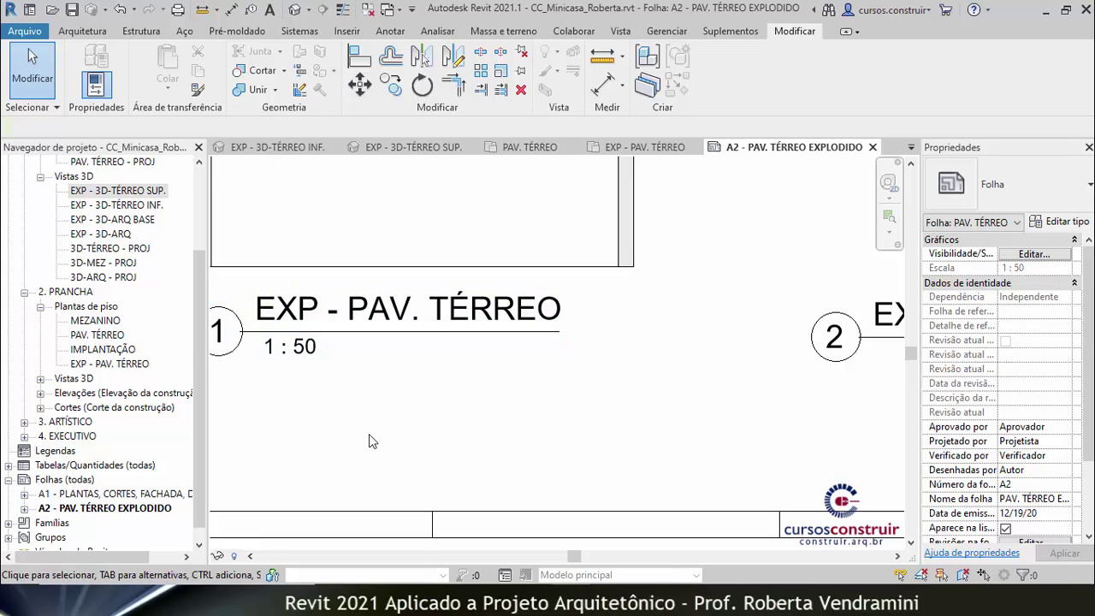
scroll(338, 417, "down", 2)
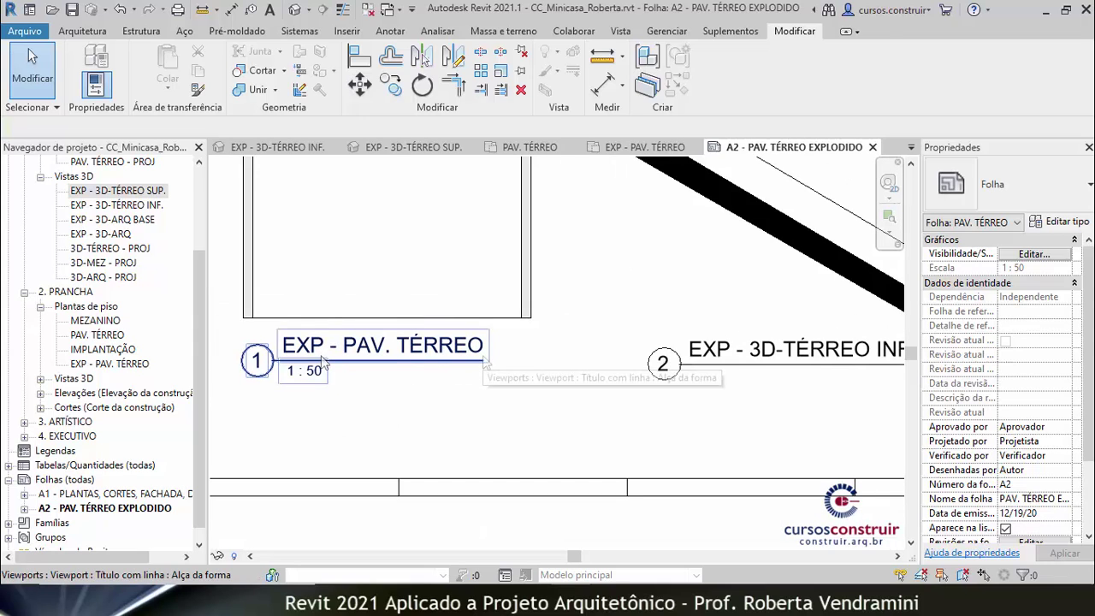
left_click(476, 250)
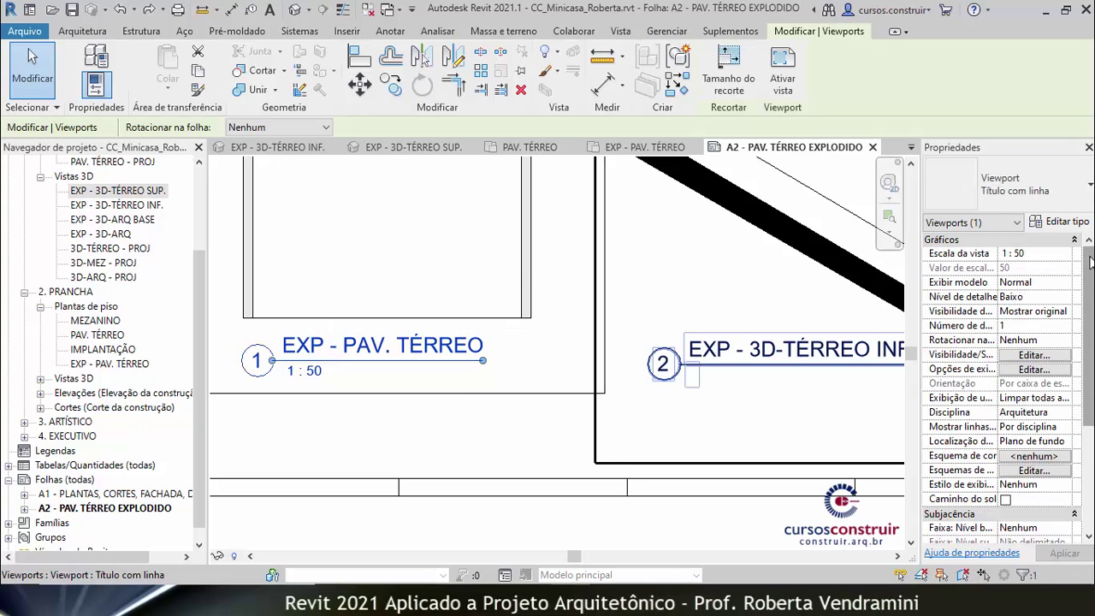
scroll(1089, 285, "down", 1)
scroll(1089, 285, "down", 1)
scroll(1089, 285, "down", 1)
scroll(1089, 285, "down", 1)
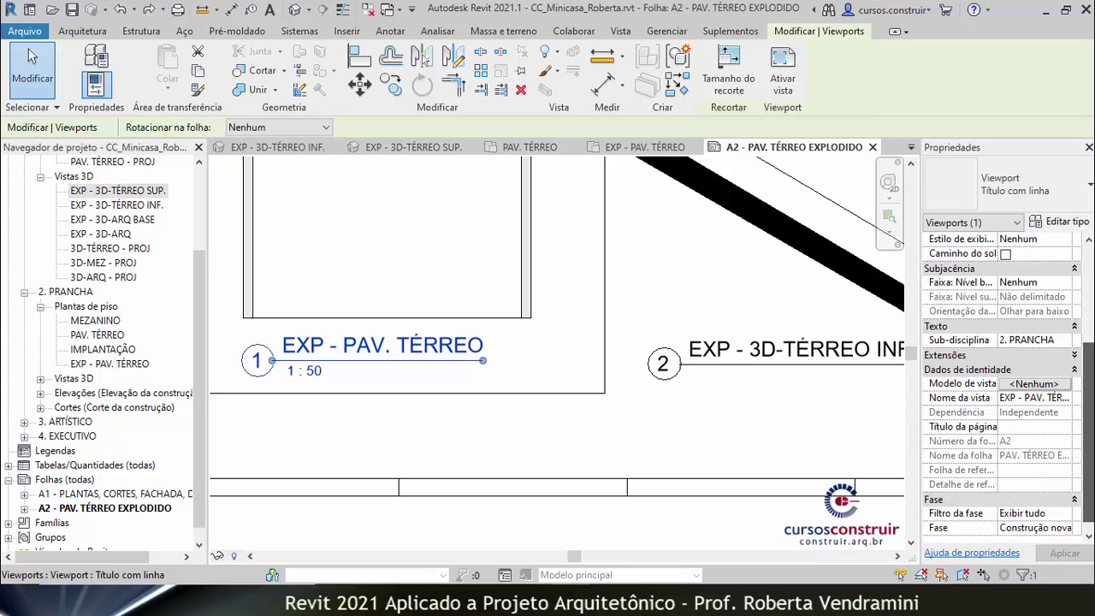
scroll(1089, 285, "down", 1)
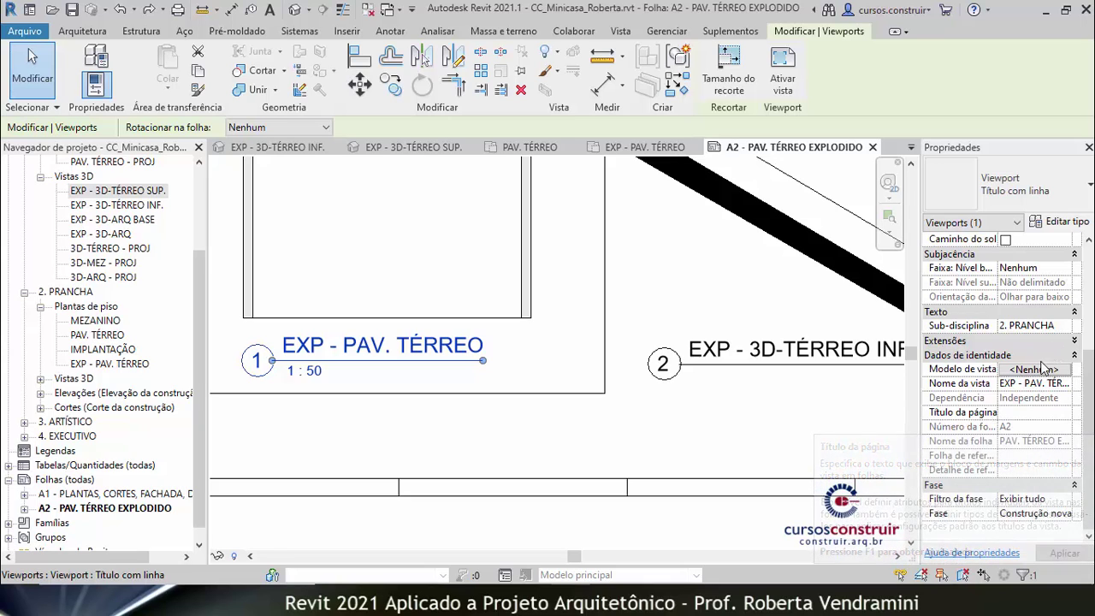
left_click(1076, 356)
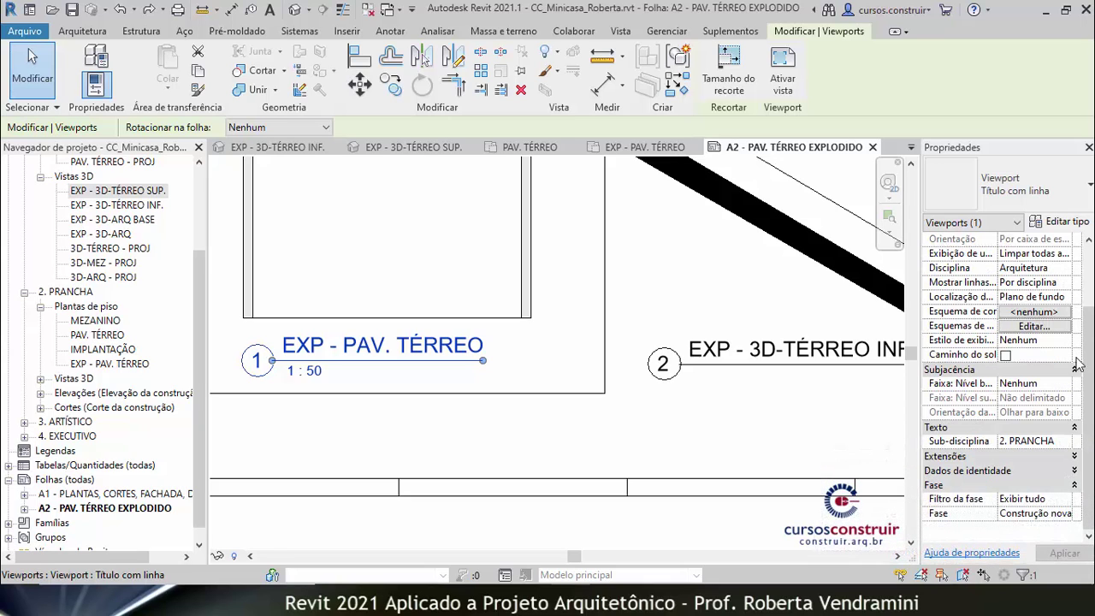
left_click(1075, 472)
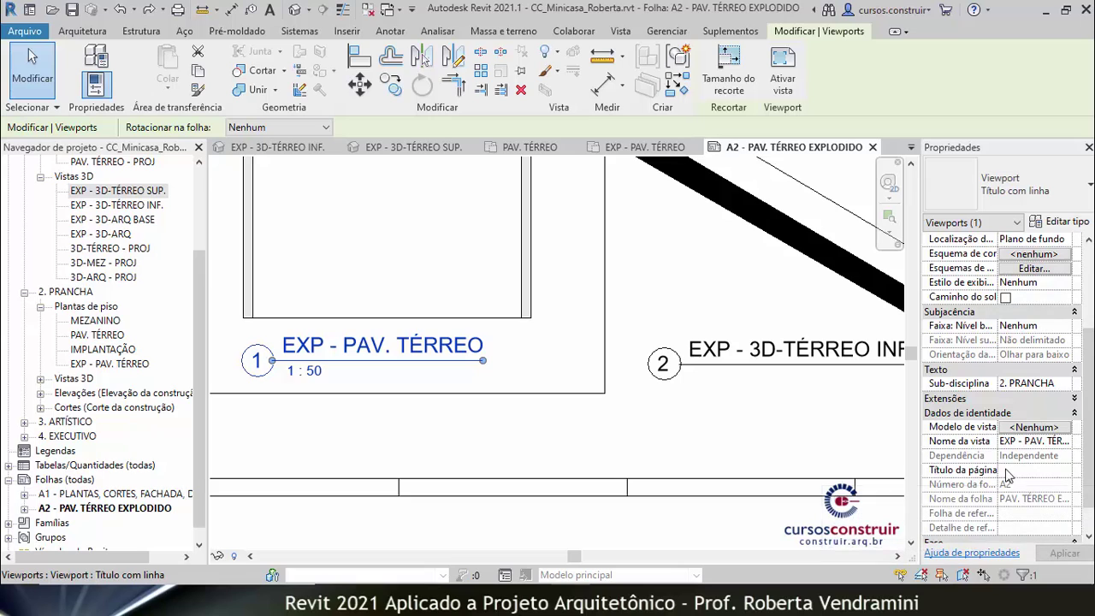
scroll(1037, 462, "down", 2)
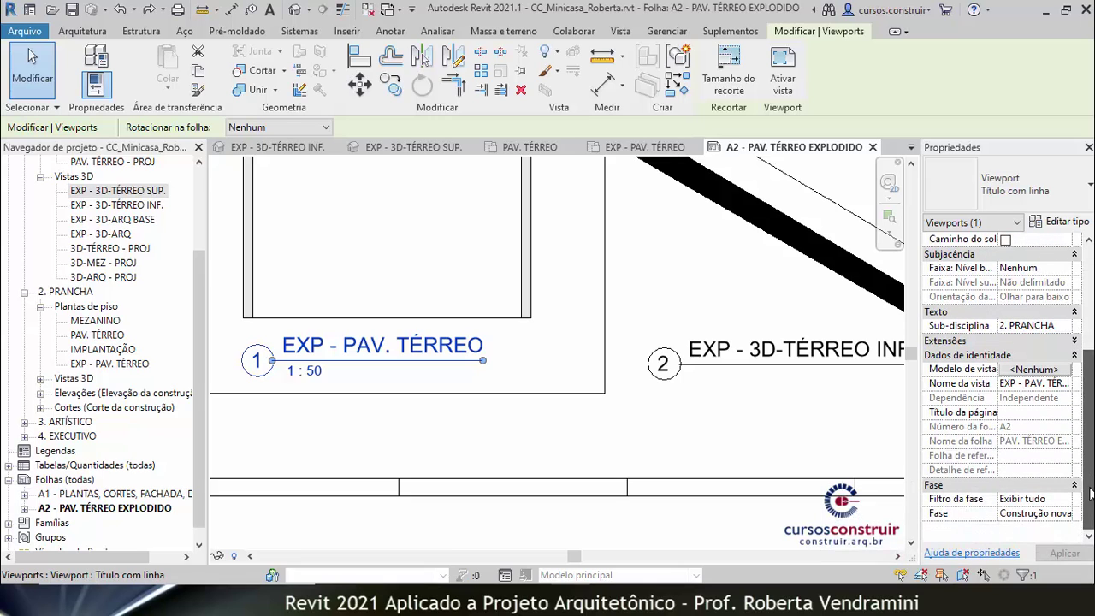
left_click(1010, 413)
type("P")
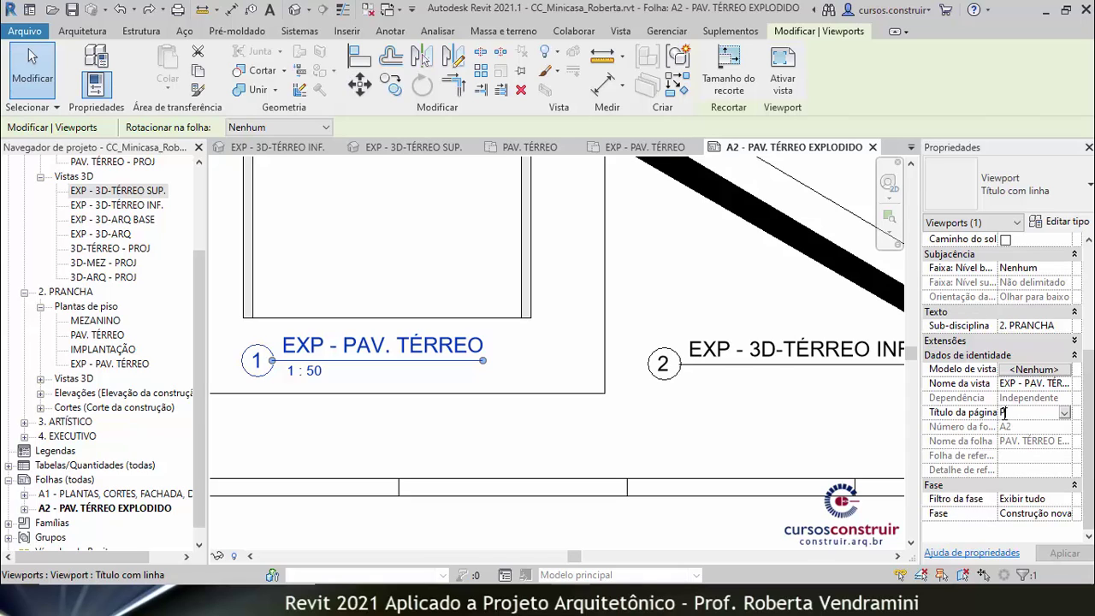
type("AV. TÉRREO")
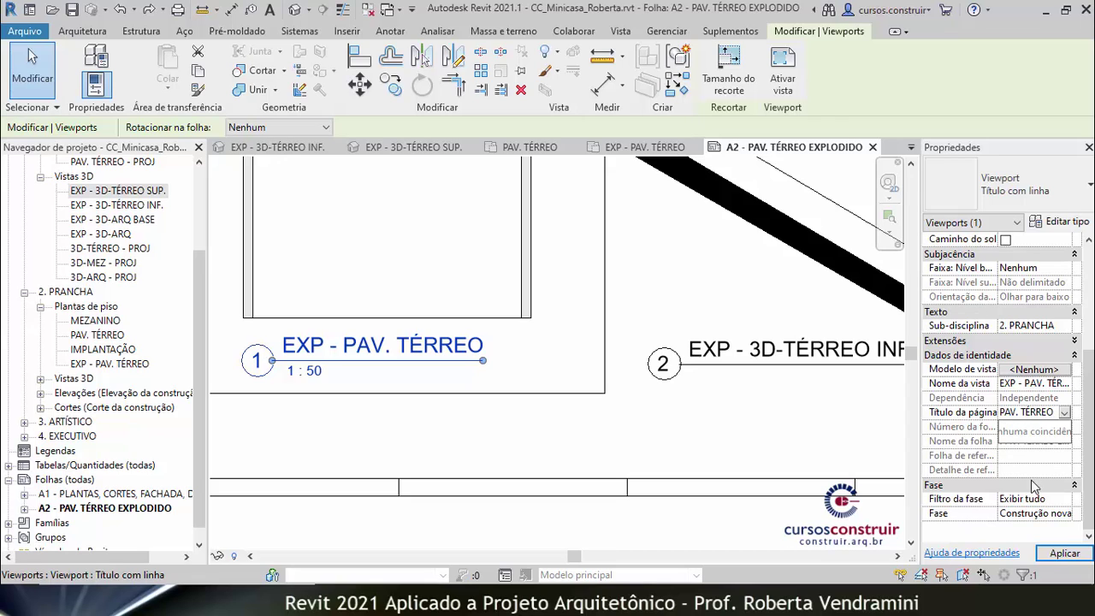
left_click(1065, 552)
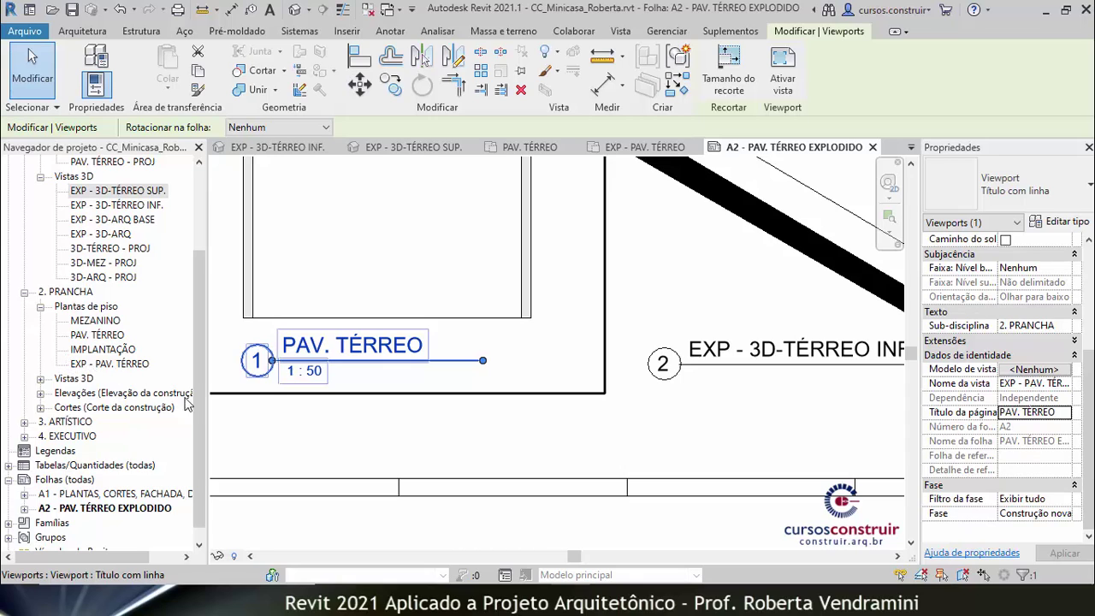
- Shorten the plan's title line to fit the new PAV. TÉRREO title
left_click_drag(483, 360, 484, 362)
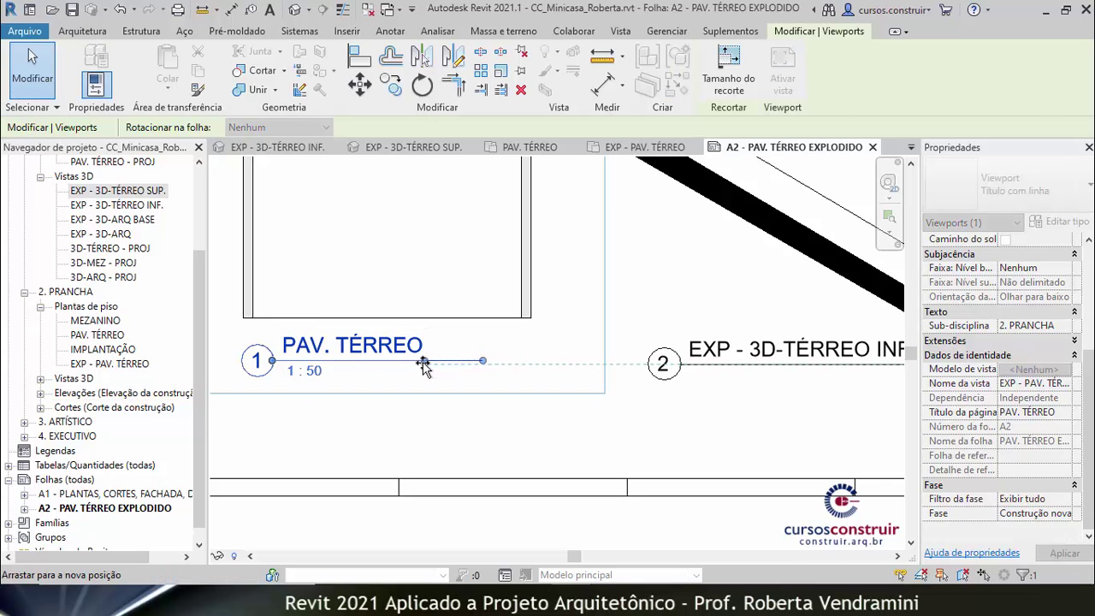
left_click(454, 436)
scroll(391, 411, "down", 1)
- Set the 3D viewport's Título da página to 3D EXPLODIDO - PAV. TÉRREO
scroll(391, 413, "down", 1)
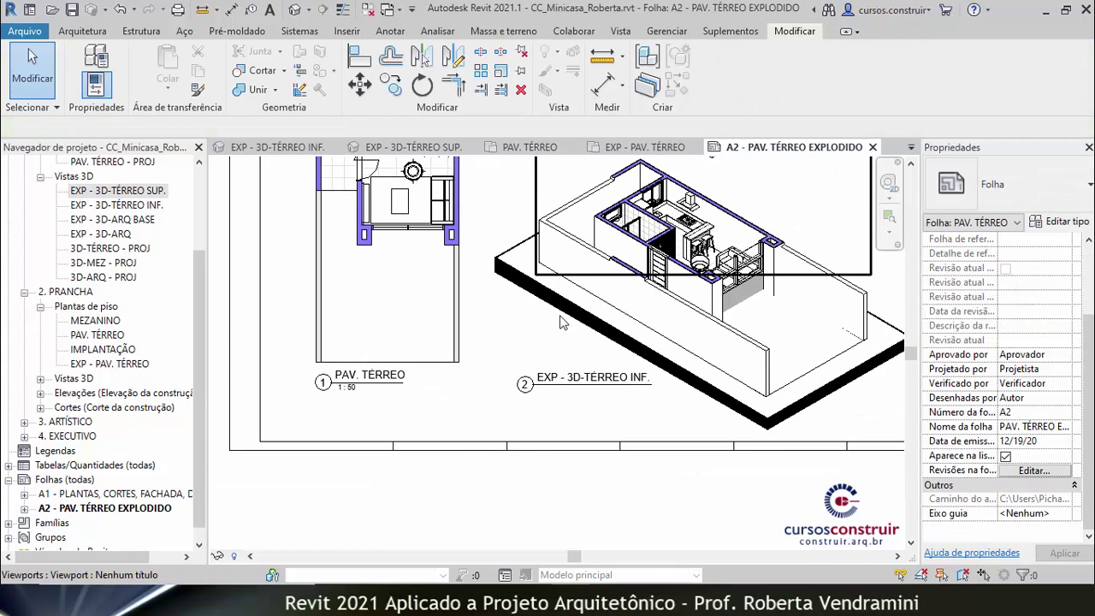
scroll(667, 388, "up", 2)
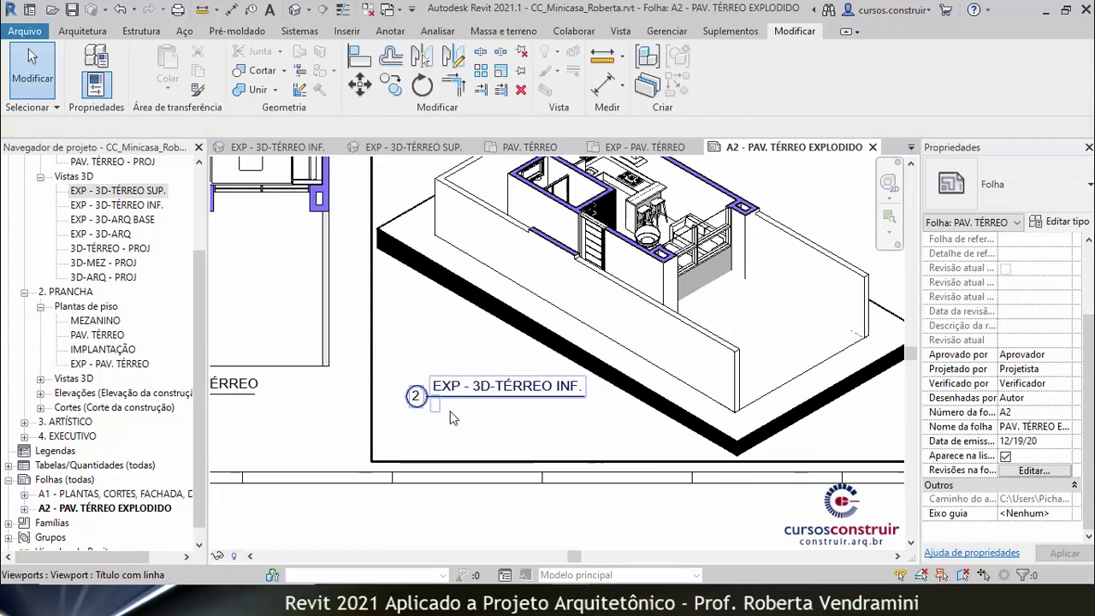
scroll(603, 406, "down", 1)
scroll(589, 423, "down", 1)
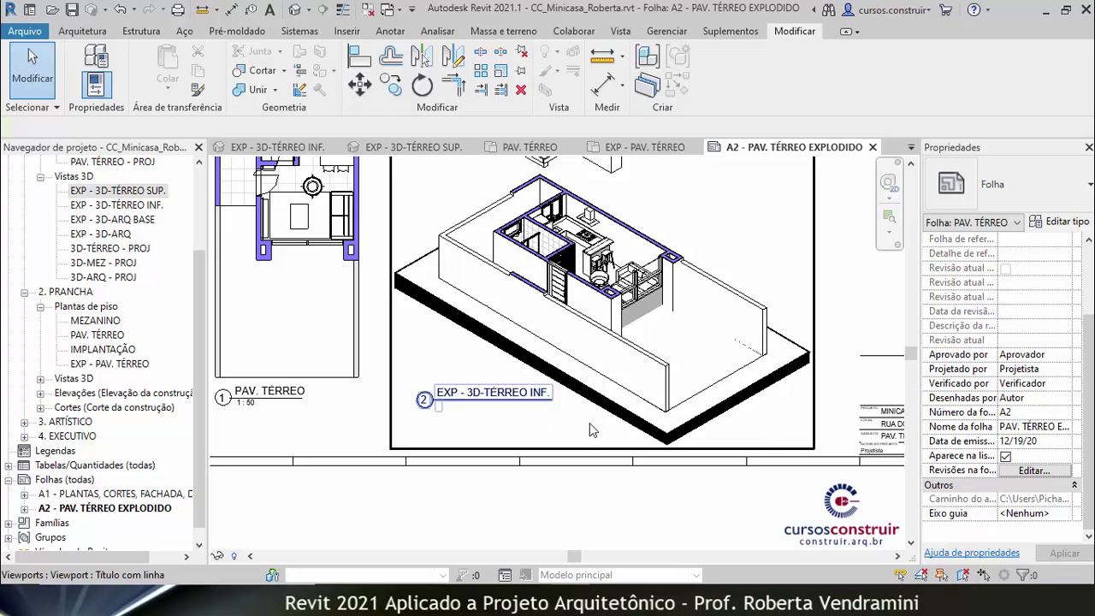
left_click(622, 390)
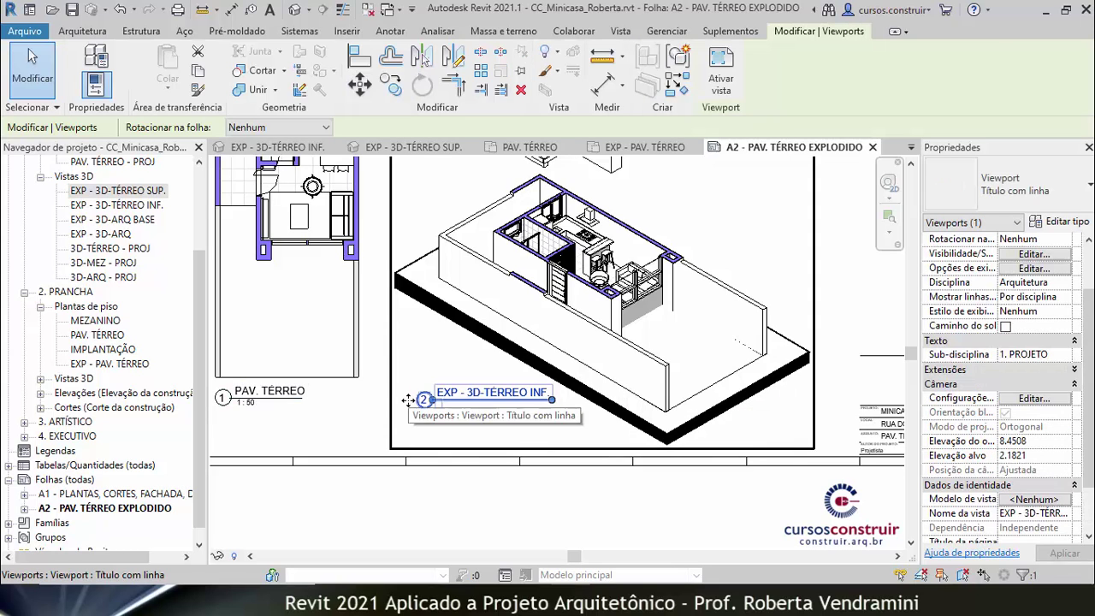
left_click_drag(1090, 367, 1090, 413)
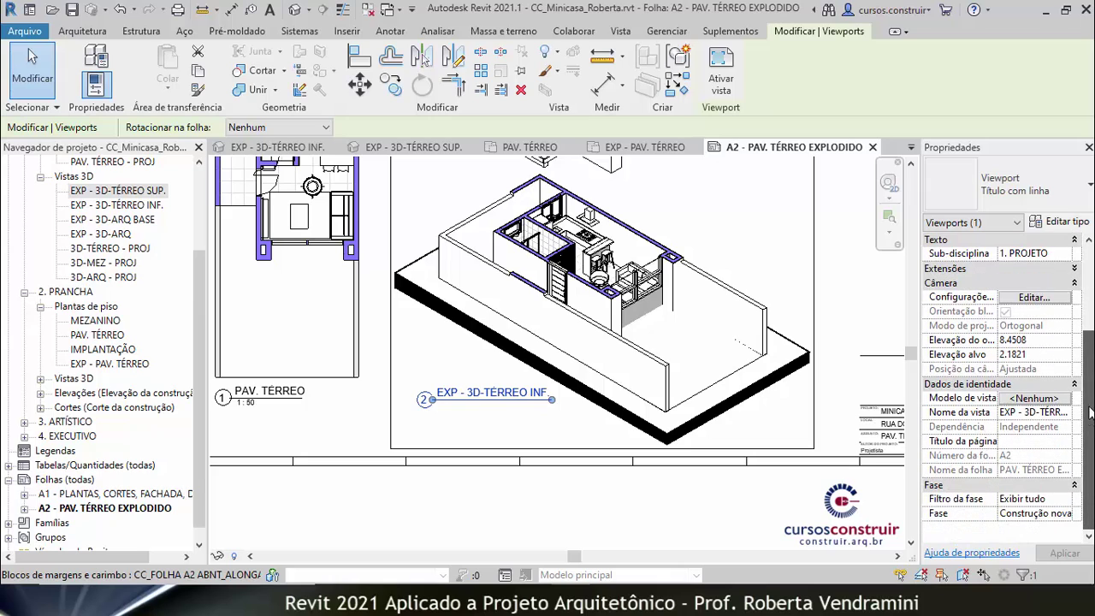
left_click(1012, 440)
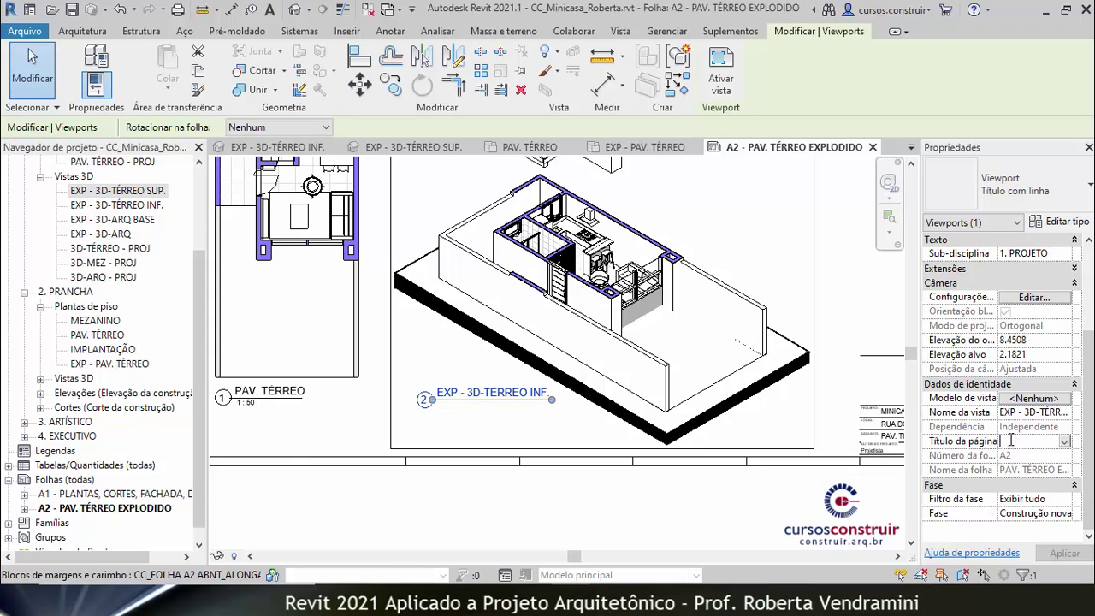
type("3D EXPLO")
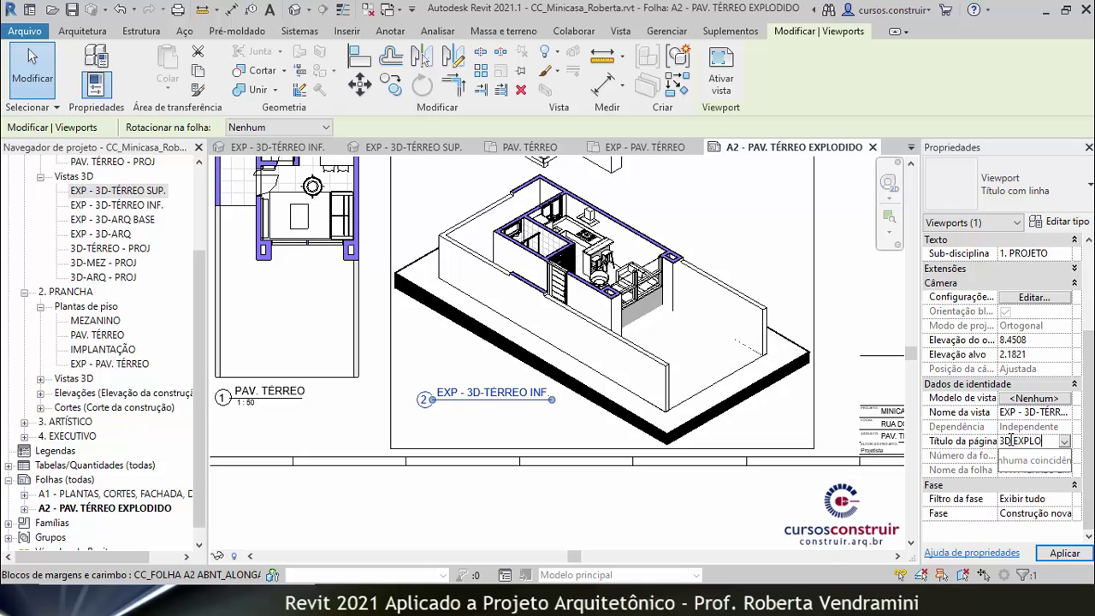
type("IDO - ")
type("PAV")
type(". T")
type("ÉRREO")
left_click(1065, 553)
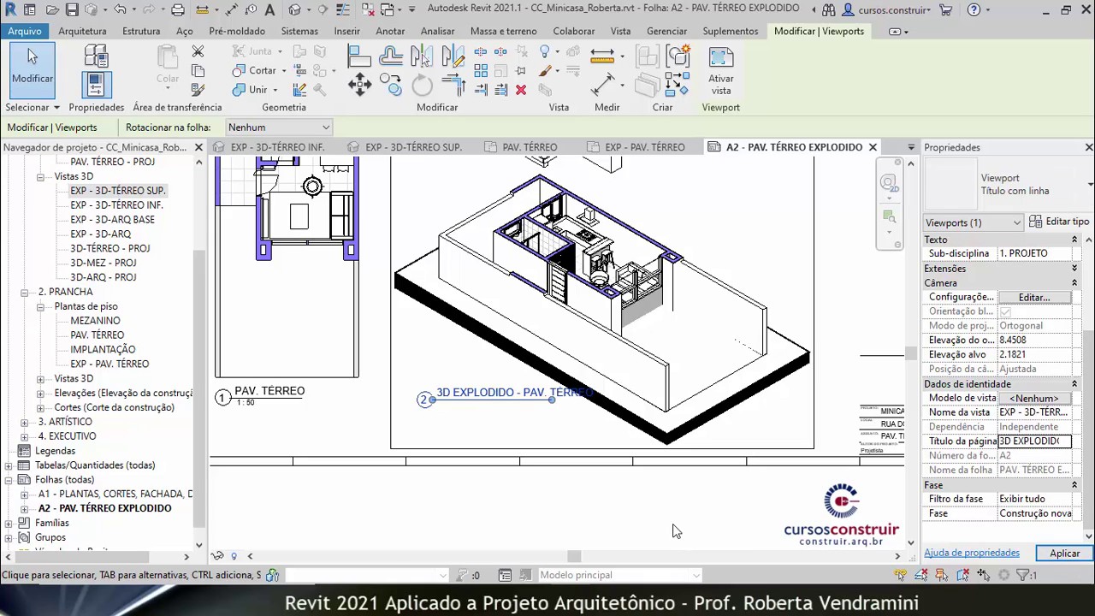
- Extend the 3D viewport's title line to the end of TÉRREO and nudge the title
scroll(506, 385, "up", 1)
scroll(506, 385, "up", 3)
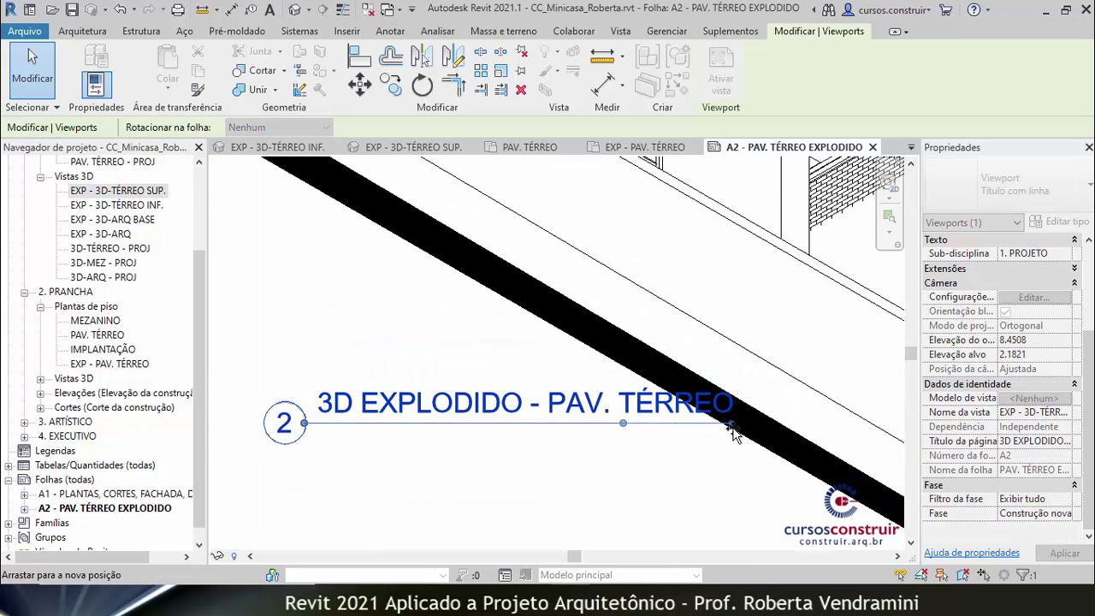
left_click_drag(624, 424, 731, 424)
scroll(609, 460, "down", 2)
scroll(609, 461, "down", 1)
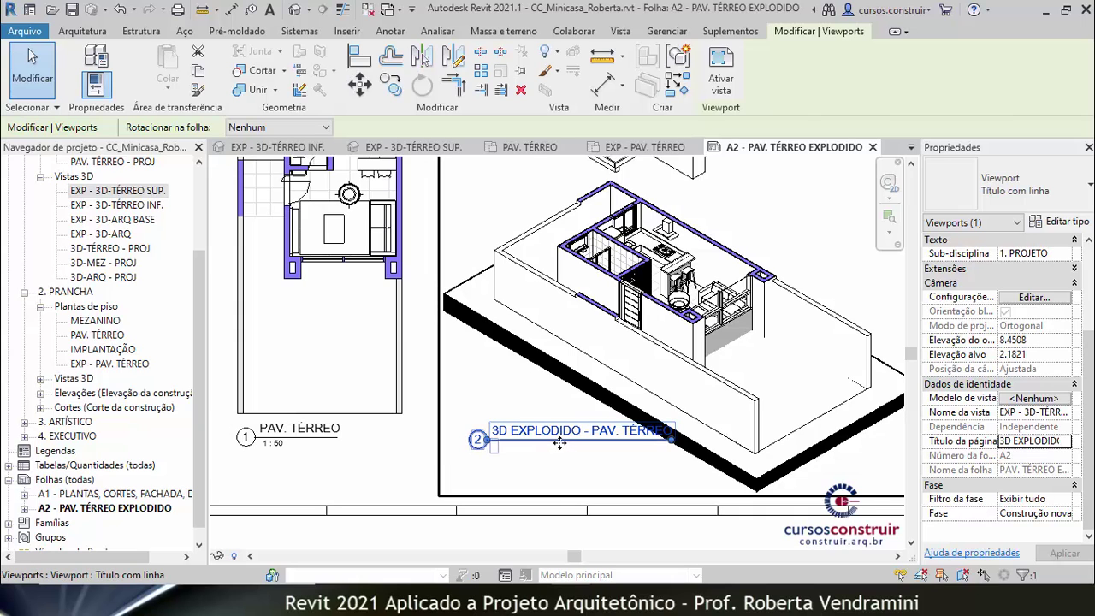
left_click_drag(555, 446, 542, 451)
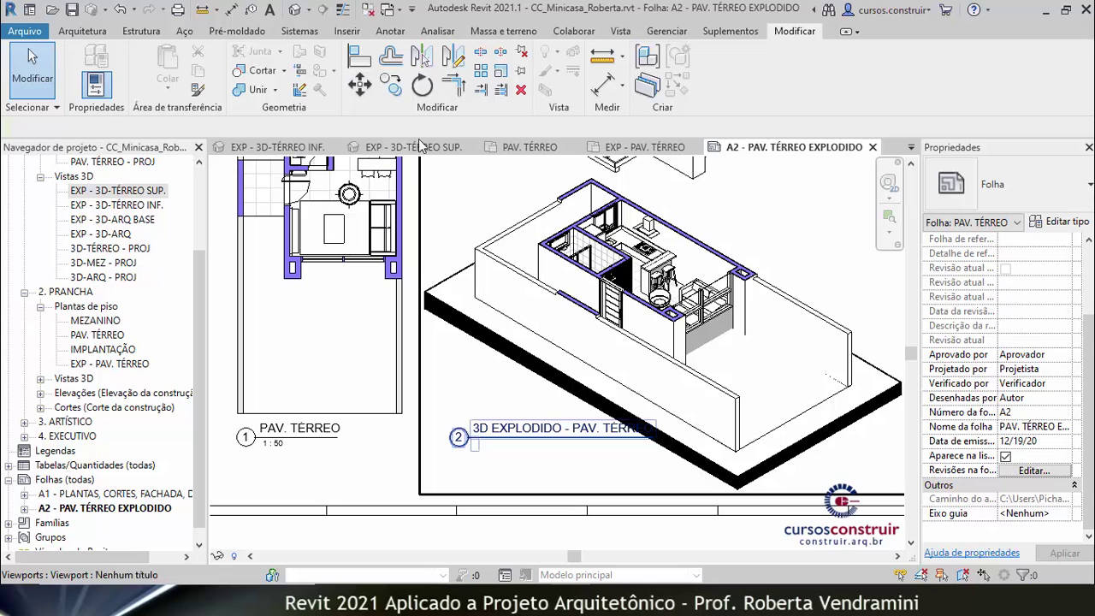
- Undo the accidental title move, then drop the 3D EXPLODIDO - PAV. TÉRREO title just below the model
left_click(123, 10)
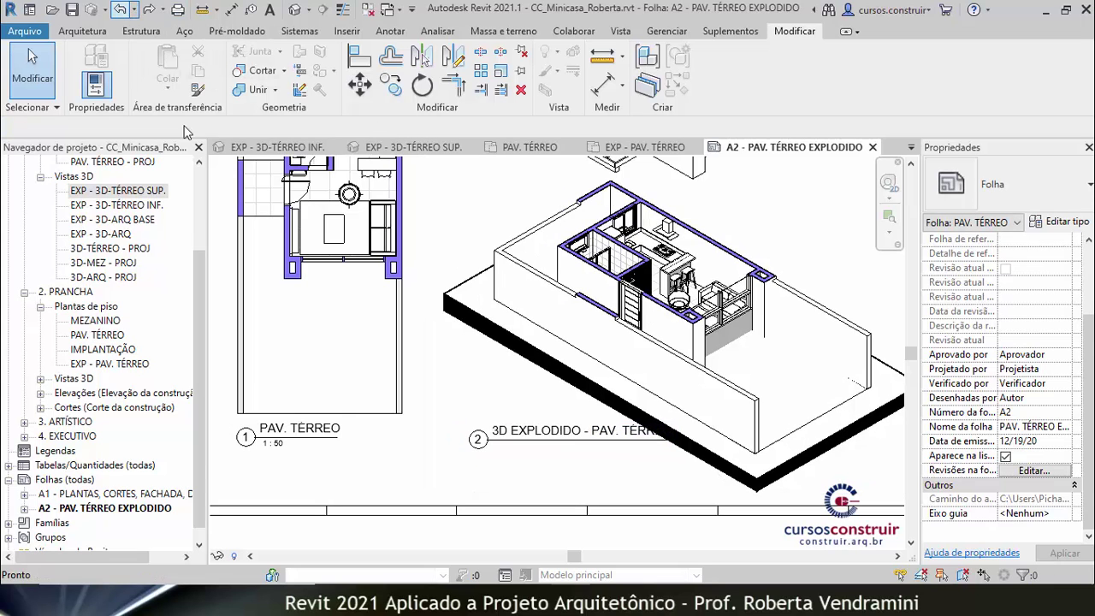
scroll(328, 419, "down", 1)
scroll(328, 419, "down", 1)
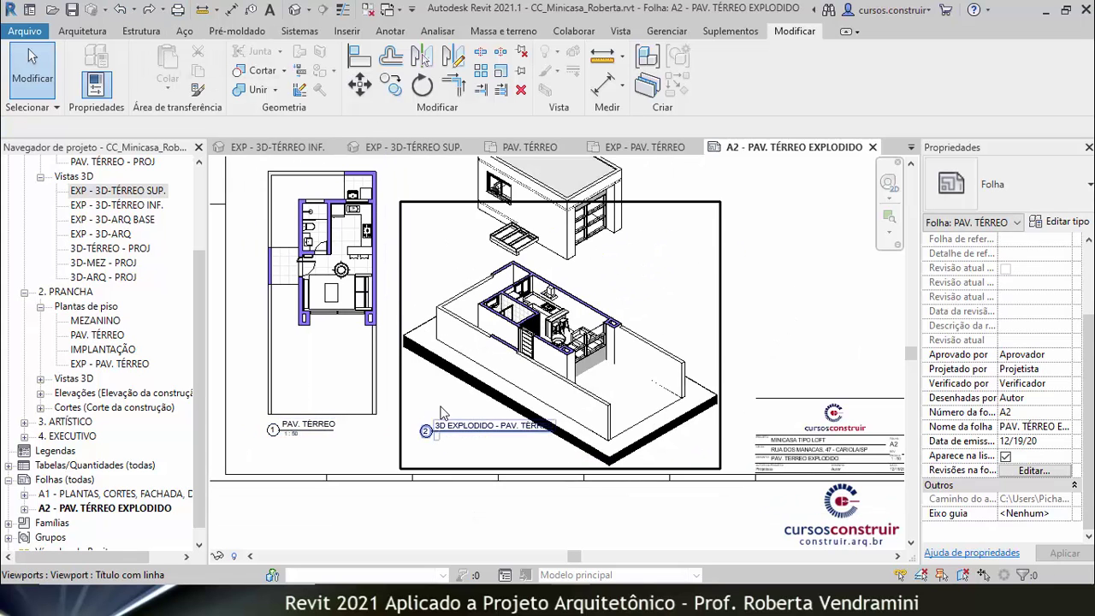
scroll(440, 394, "up", 2)
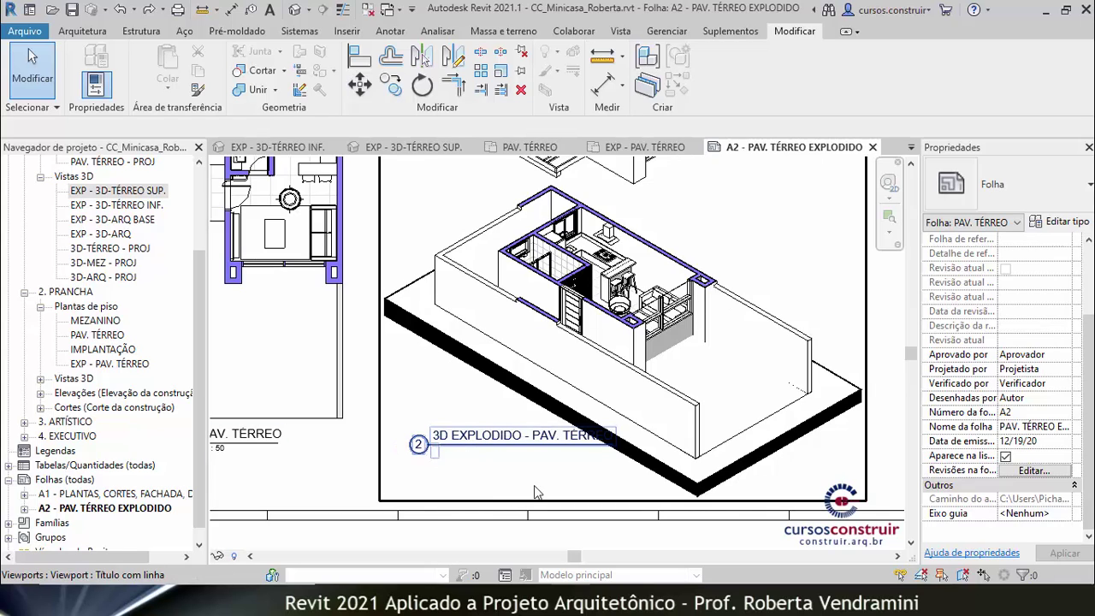
left_click(445, 446)
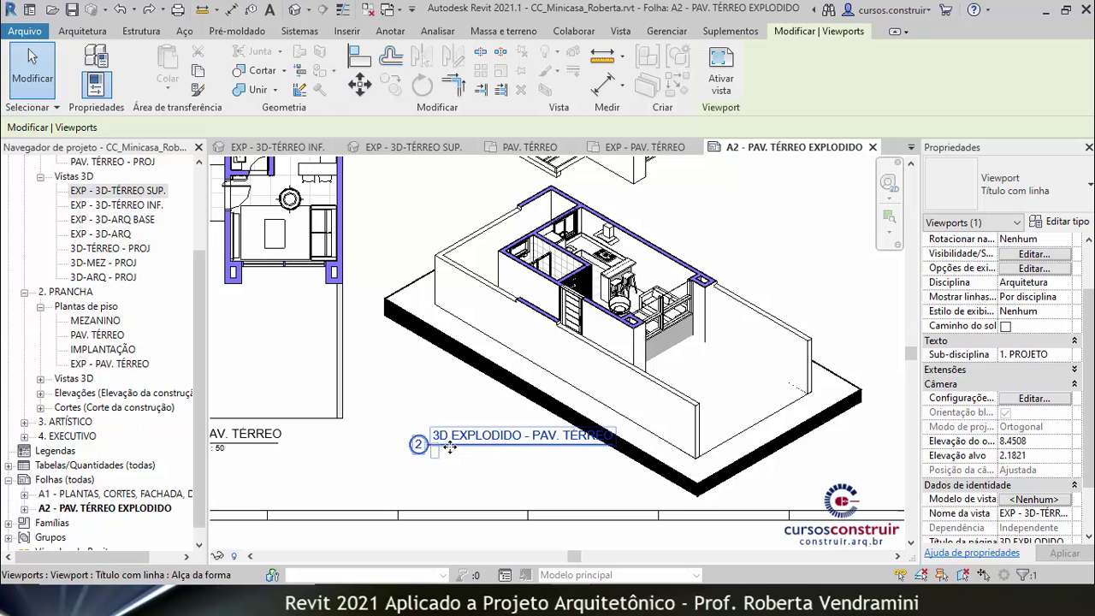
mouse_move(443, 447)
left_mouse_down()
mouse_move(442, 476)
mouse_move(453, 478)
left_mouse_up()
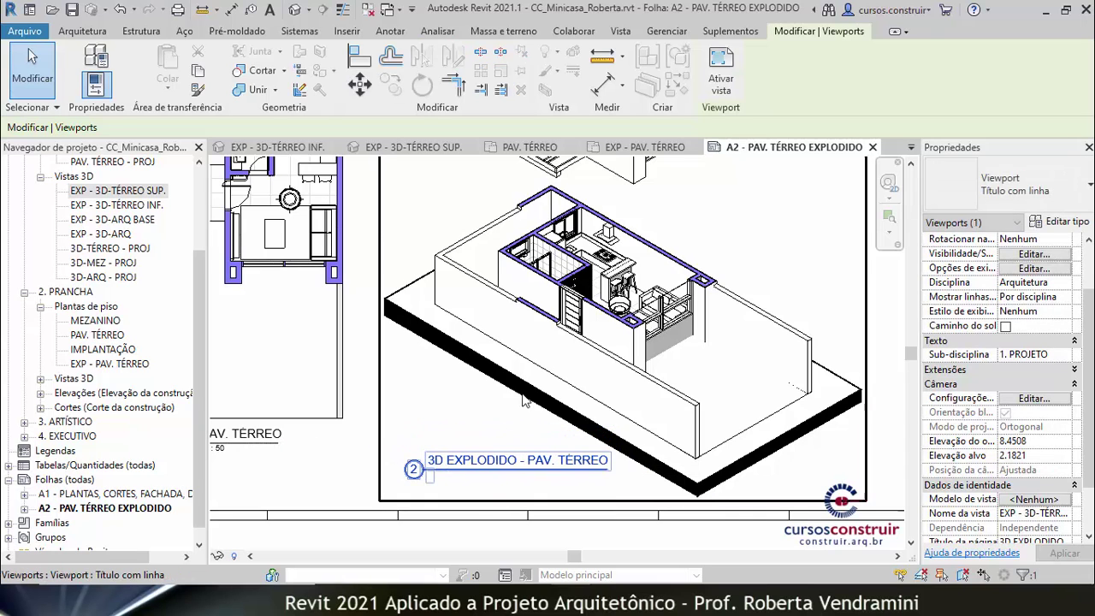
scroll(499, 400, "down", 3)
left_click(652, 493)
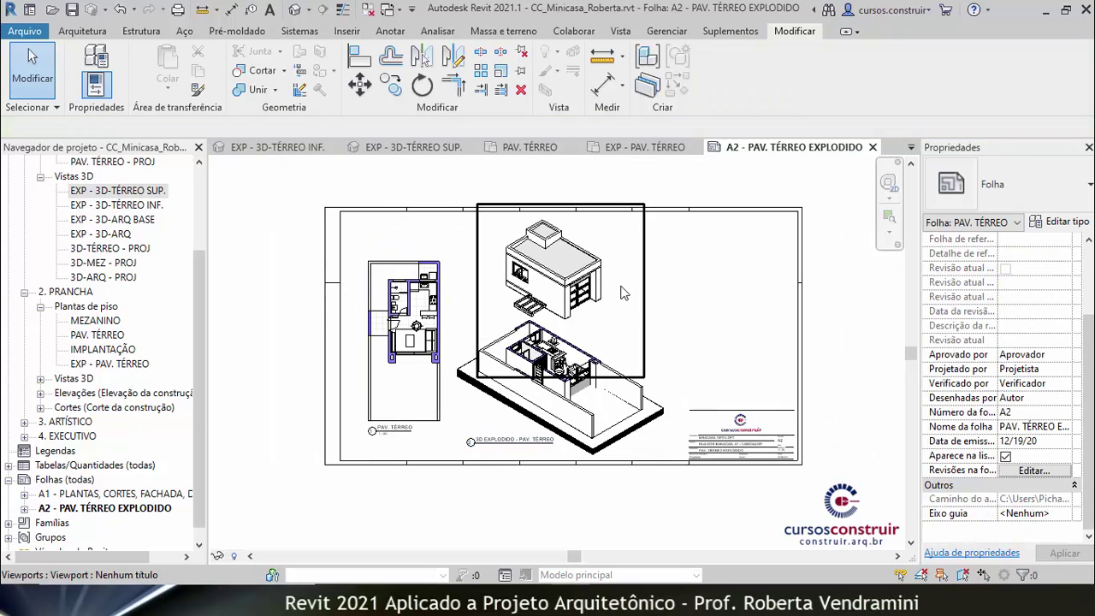
middle_click_drag(520, 462, 487, 516)
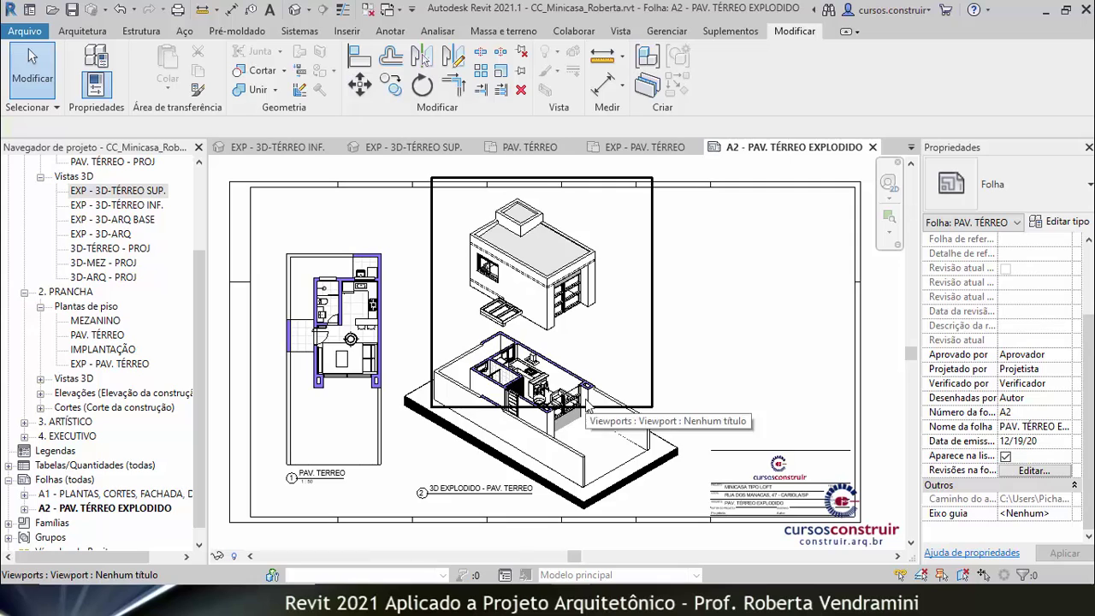
scroll(666, 411, "up", 2)
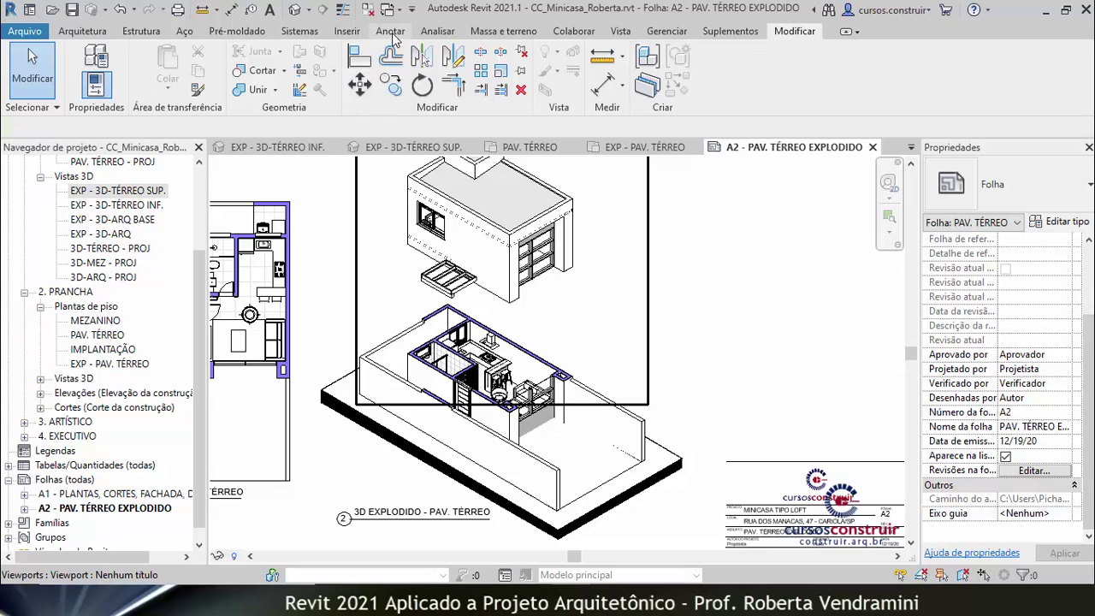
left_click(393, 39)
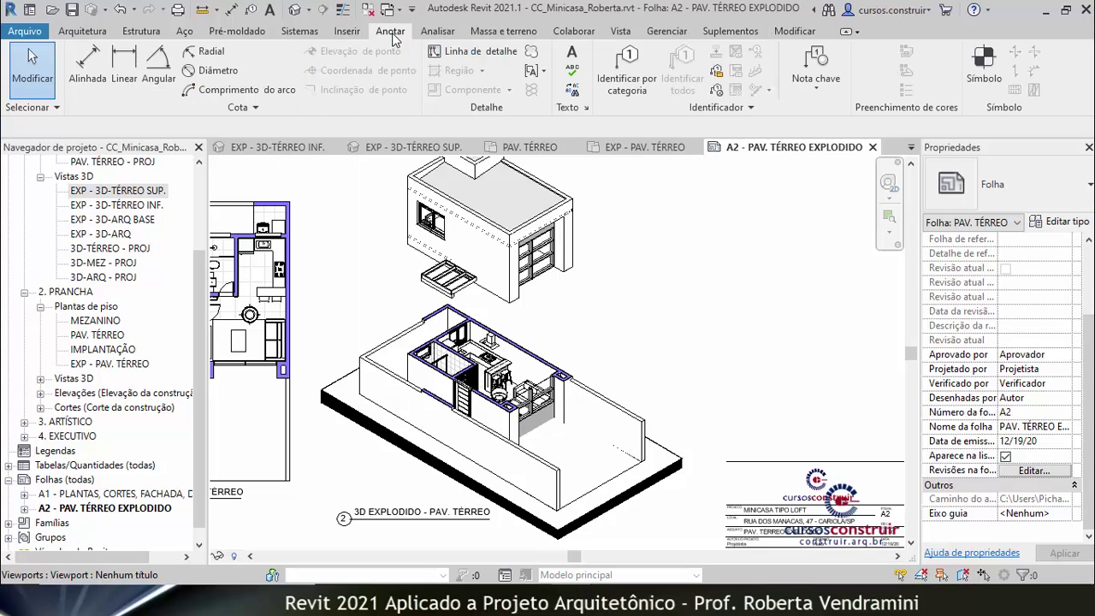
left_click(488, 57)
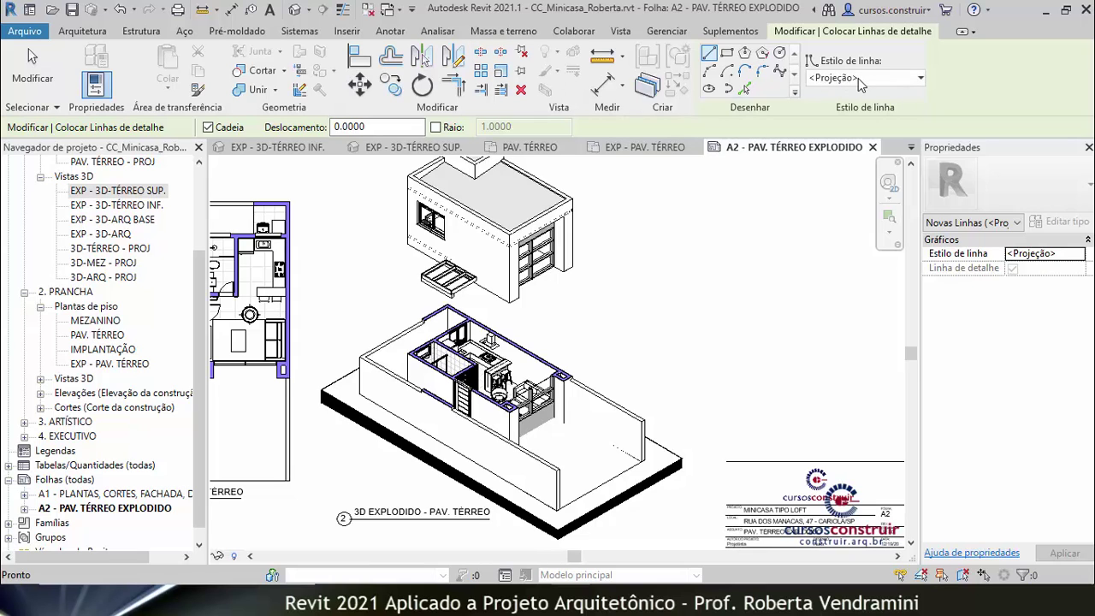
scroll(399, 245, "up", 2)
scroll(401, 243, "up", 2)
scroll(402, 240, "up", 2)
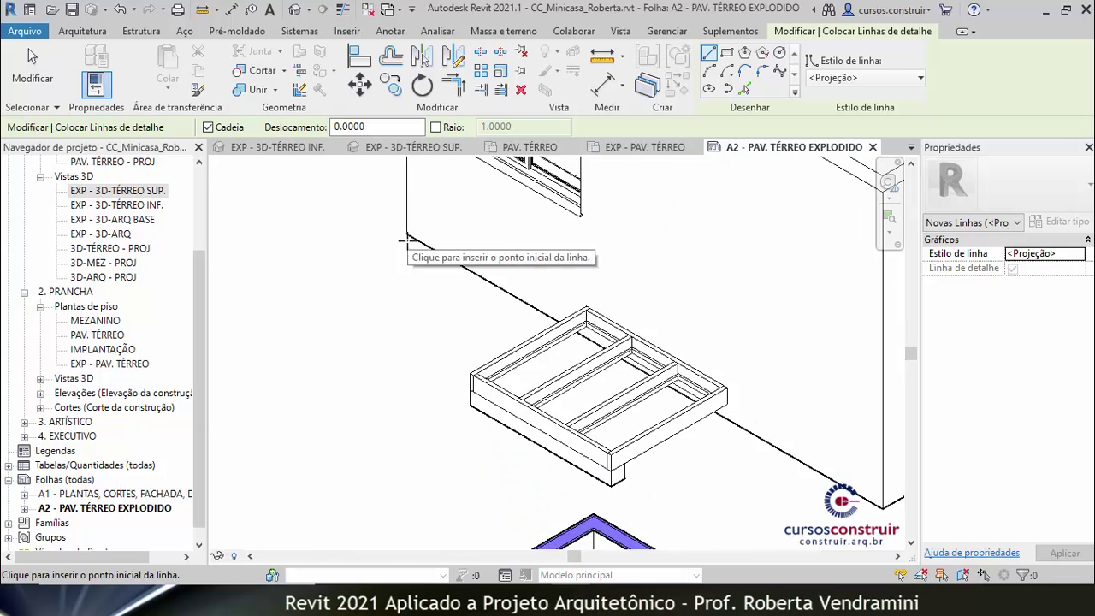
scroll(395, 236, "up", 2)
scroll(398, 253, "up", 2)
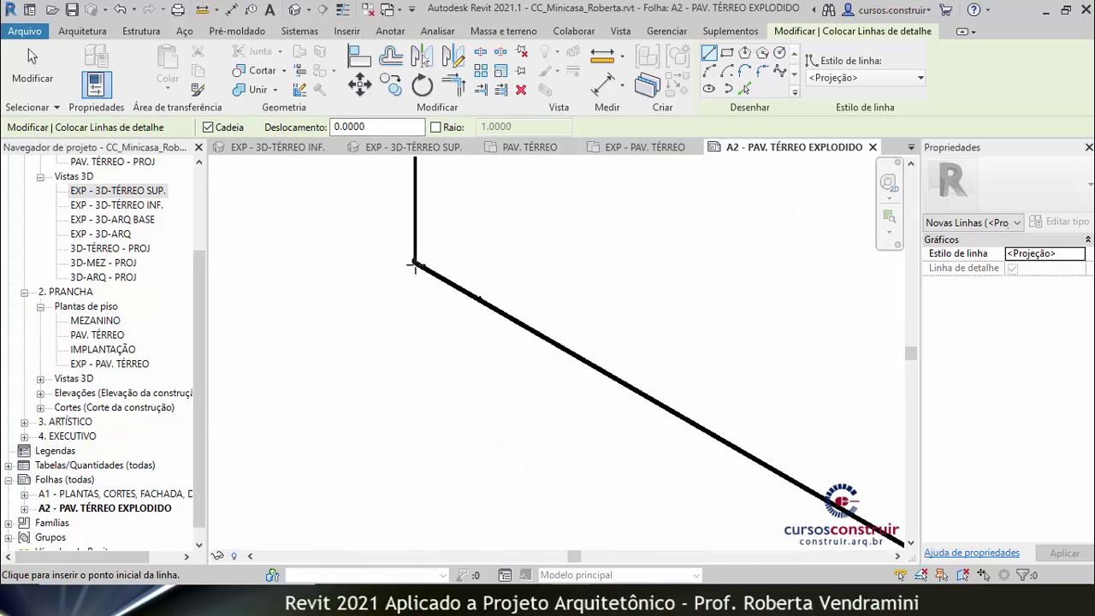
left_click(415, 263)
scroll(420, 272, "down", 2)
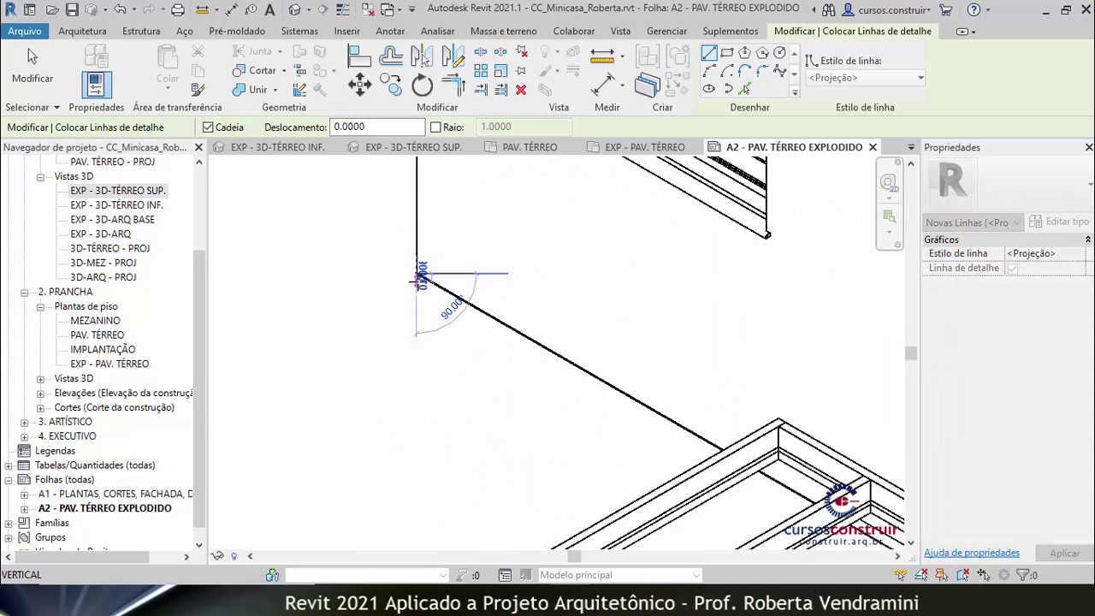
scroll(416, 277, "down", 2)
scroll(418, 279, "down", 2)
scroll(421, 287, "down", 2)
scroll(432, 294, "down", 1)
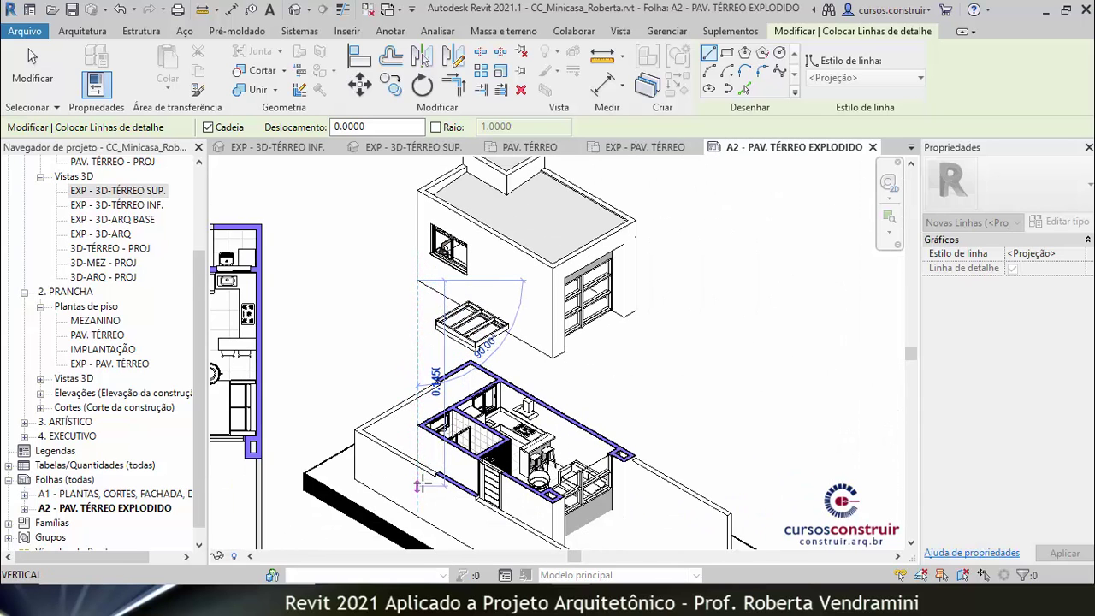
scroll(419, 484, "up", 2)
scroll(419, 485, "up", 2)
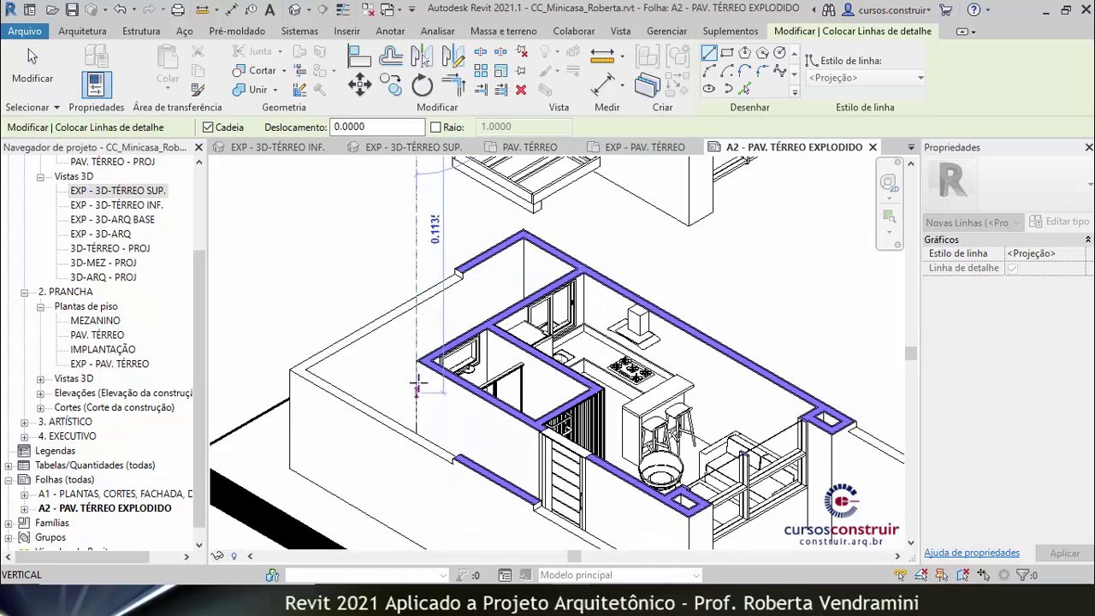
key("Escape")
key("Escape")
- Drag the upper-floor 3D viewport slightly right so it sits over the ground-floor exploded view
scroll(414, 469, "down", 2)
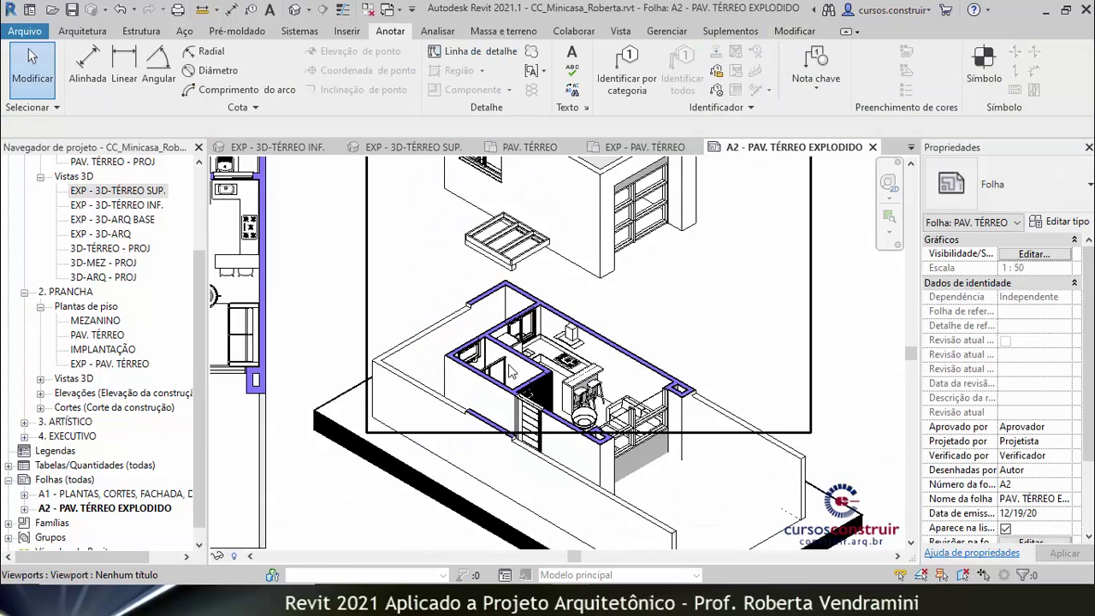
scroll(414, 469, "down", 2)
scroll(414, 469, "down", 1)
left_click(537, 295)
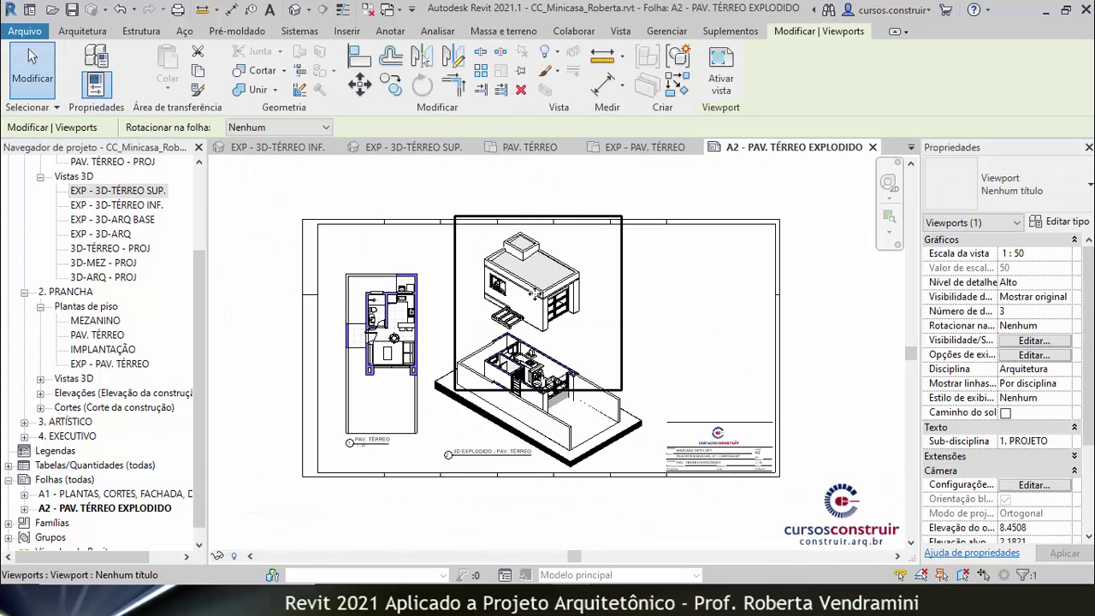
mouse_move(540, 295)
left_mouse_down()
mouse_move(559, 300)
mouse_move(535, 342)
left_mouse_up()
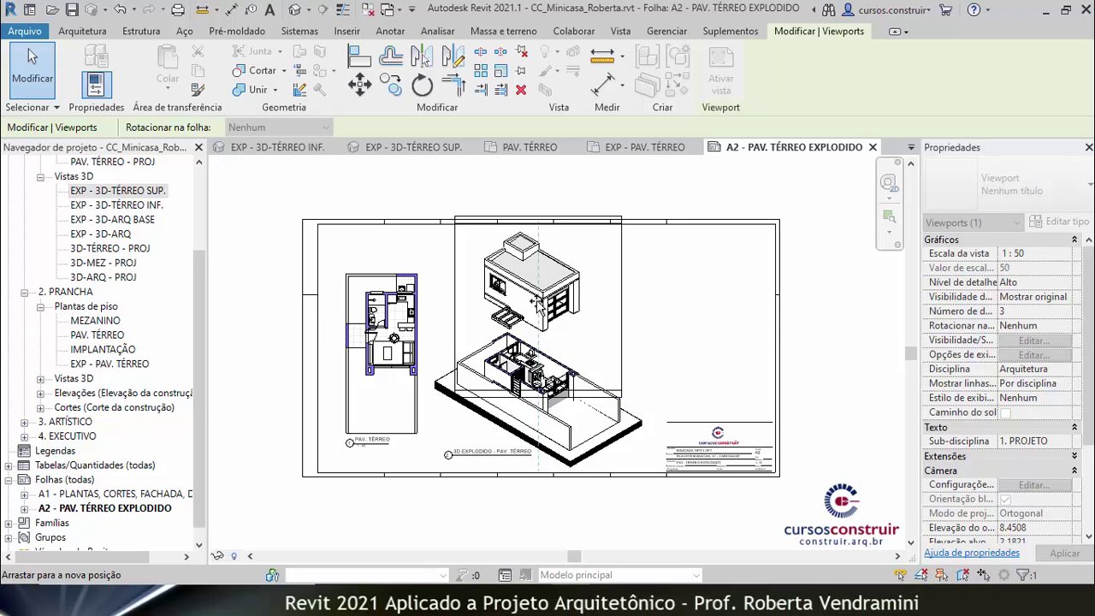
left_click_drag(539, 306, 539, 306)
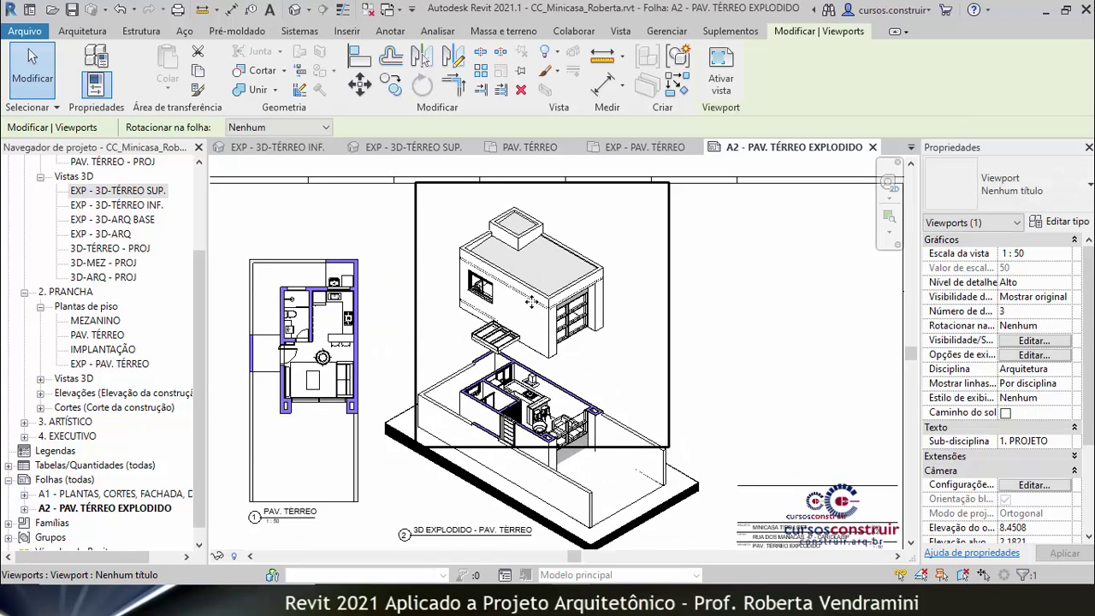
scroll(535, 299, "up", 3)
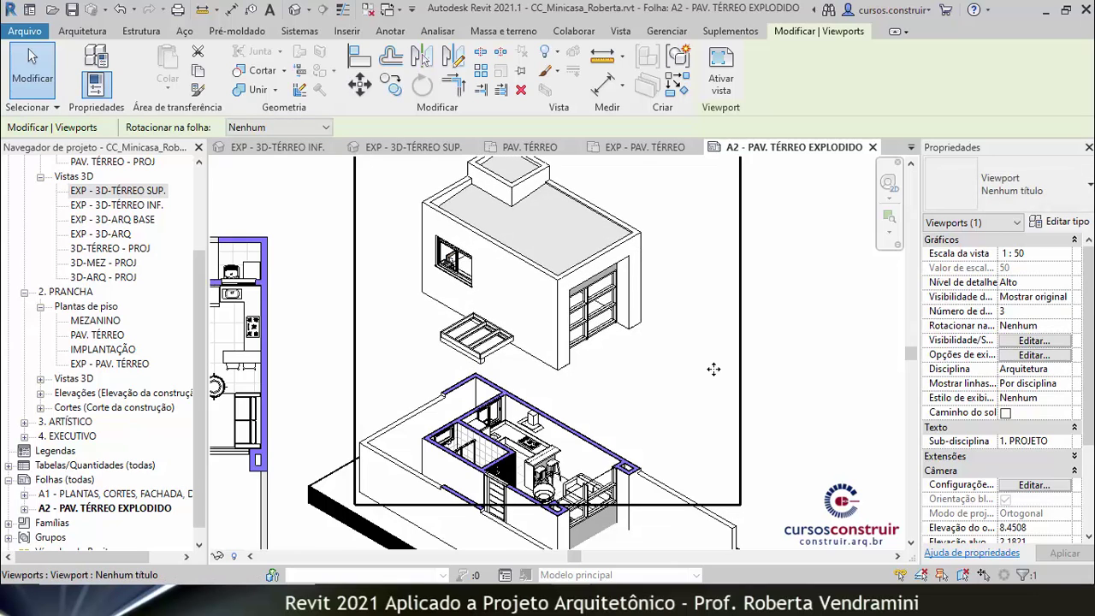
scroll(714, 368, "down", 4)
left_click(556, 213)
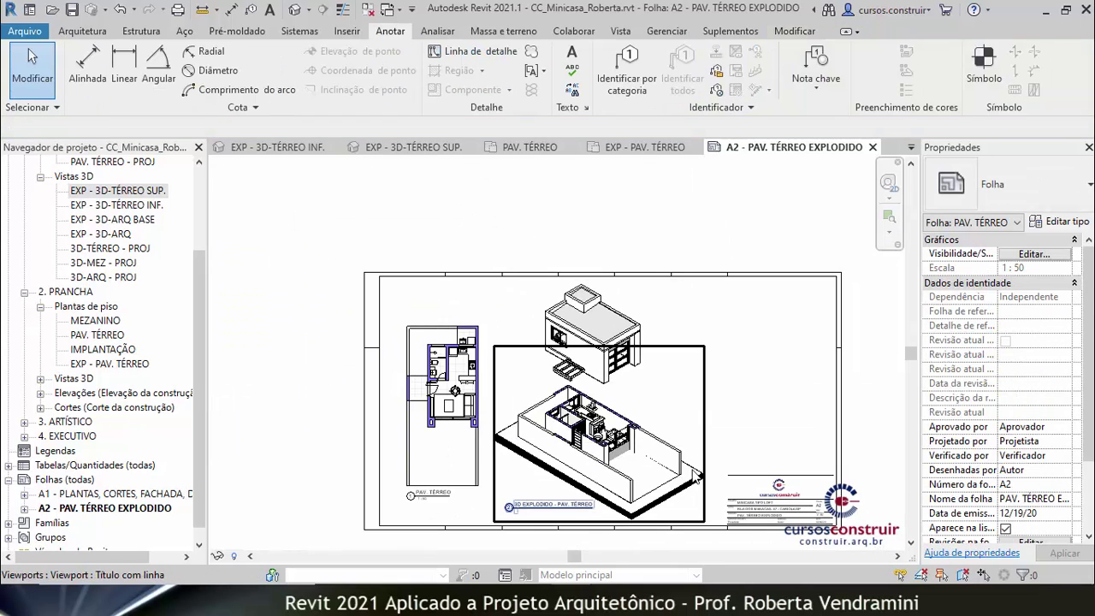
scroll(548, 210, "up", 2)
scroll(539, 208, "up", 1)
- Draw a dashed <Projeção> detail line from below the upper floor down to the purple wall's left corner
left_click(471, 58)
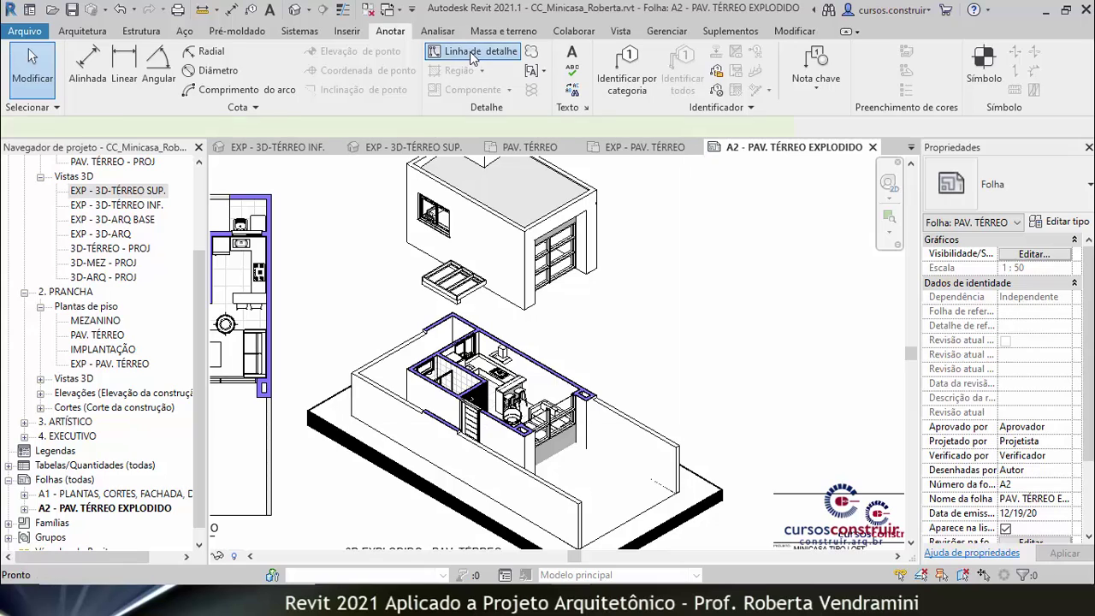
scroll(389, 240, "up", 1)
scroll(389, 240, "up", 2)
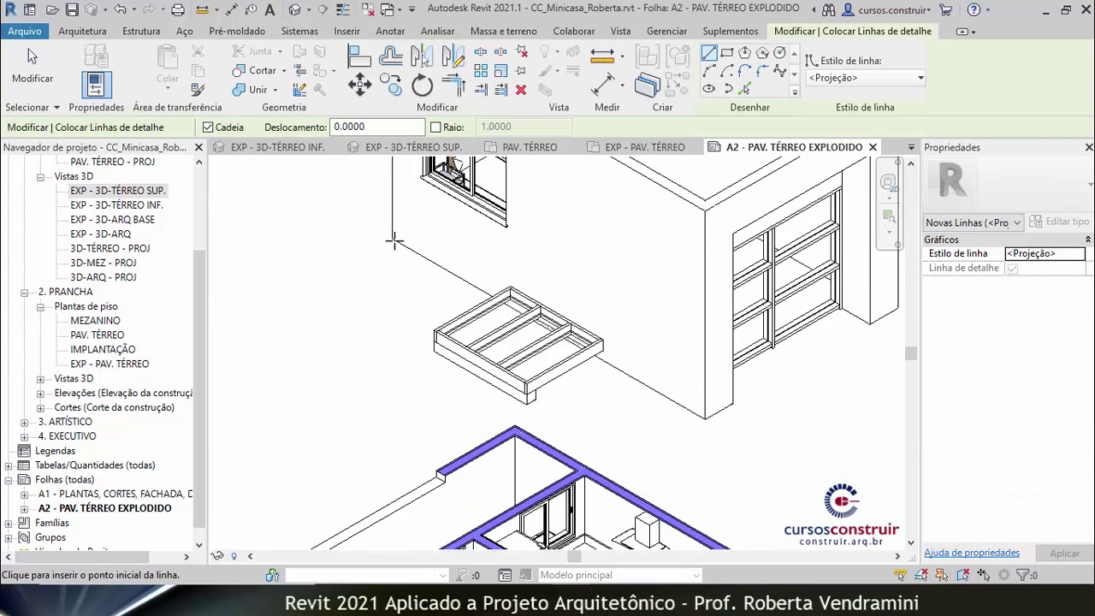
scroll(389, 240, "up", 2)
scroll(389, 240, "up", 2)
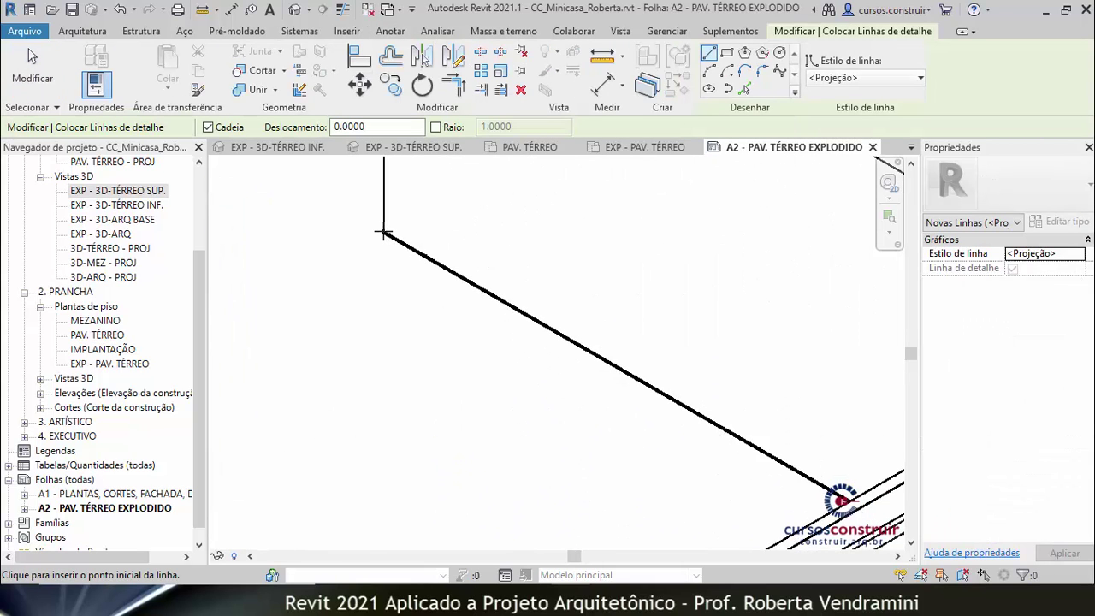
scroll(434, 228, "down", 2)
scroll(436, 227, "down", 2)
scroll(438, 227, "down", 2)
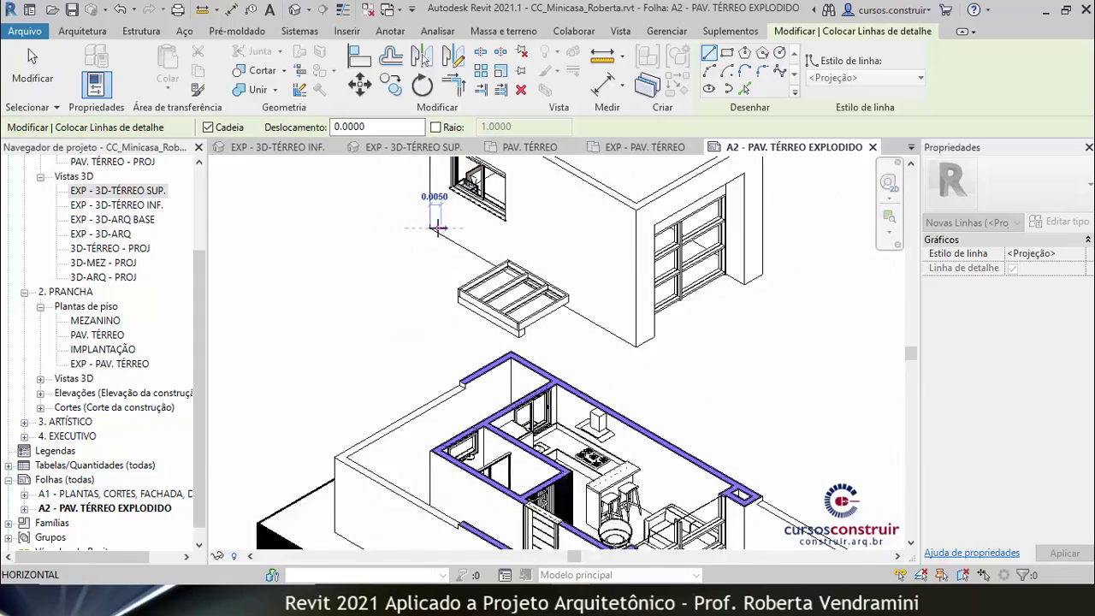
scroll(438, 227, "down", 1)
left_click(432, 228)
scroll(430, 417, "up", 2)
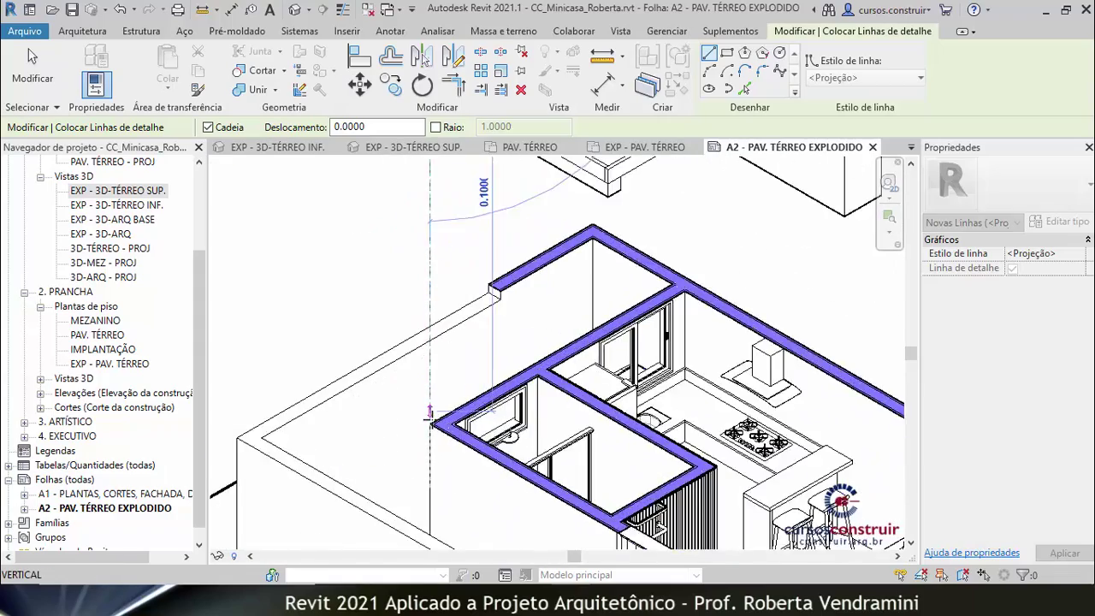
scroll(428, 424, "up", 2)
scroll(426, 432, "up", 2)
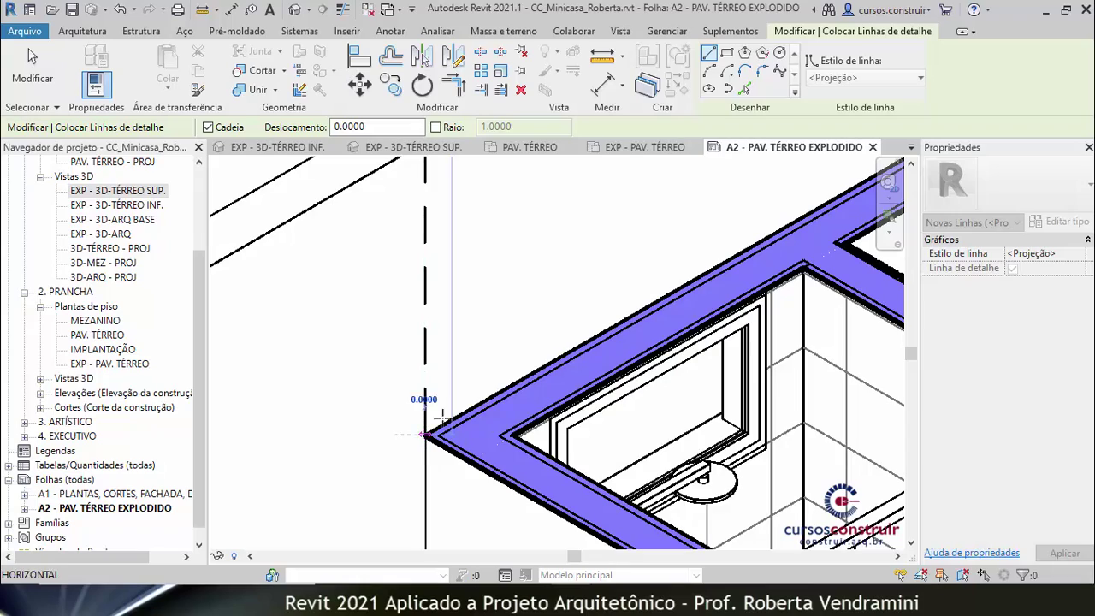
left_click(425, 433)
key("Escape")
key("Escape")
scroll(428, 419, "down", 1)
scroll(427, 410, "down", 2)
scroll(428, 402, "down", 2)
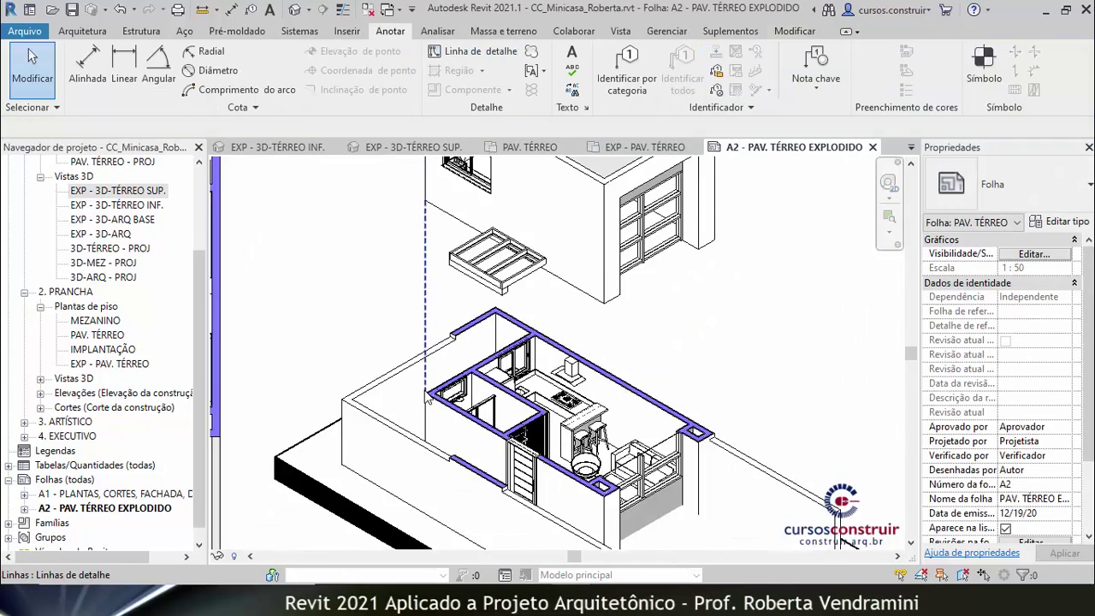
scroll(426, 400, "down", 2)
- Select the dashed projection line and start a multiple copy from its endpoint
scroll(547, 368, "up", 2)
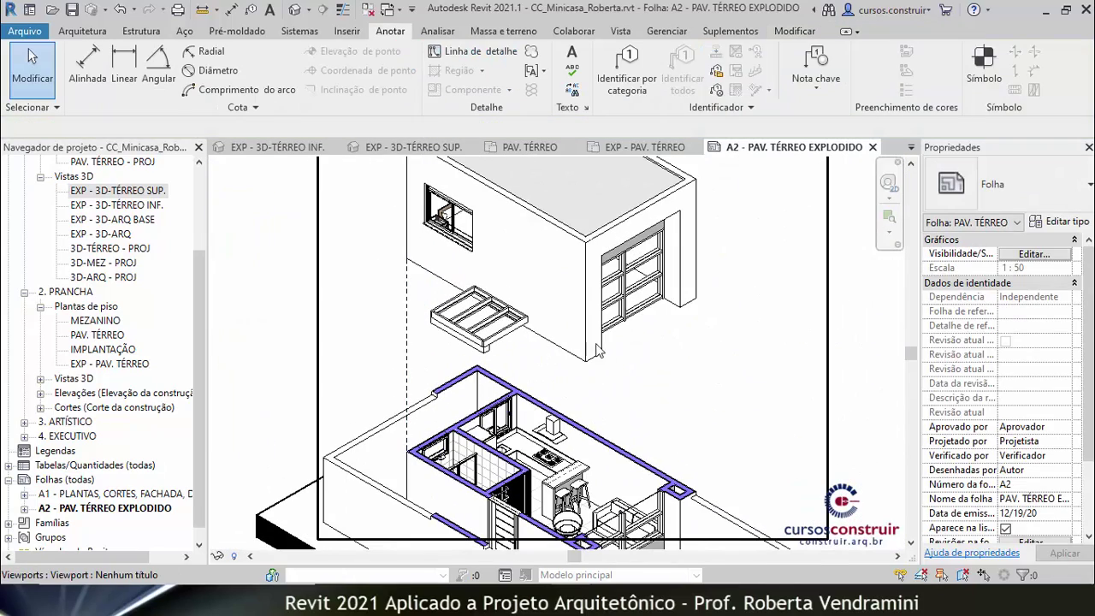
left_click(408, 312)
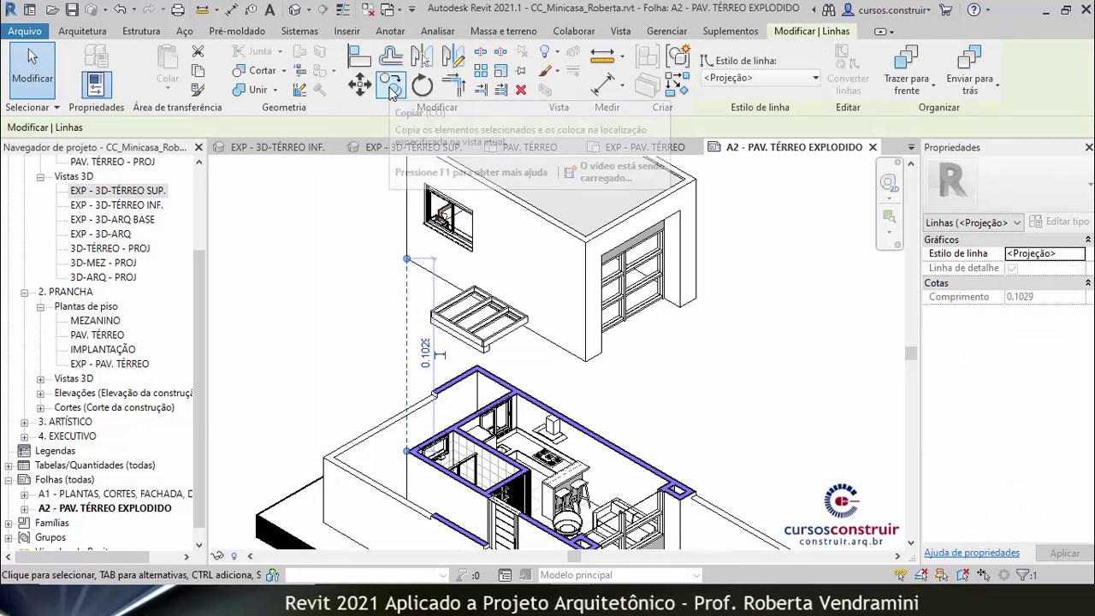
left_click(391, 91)
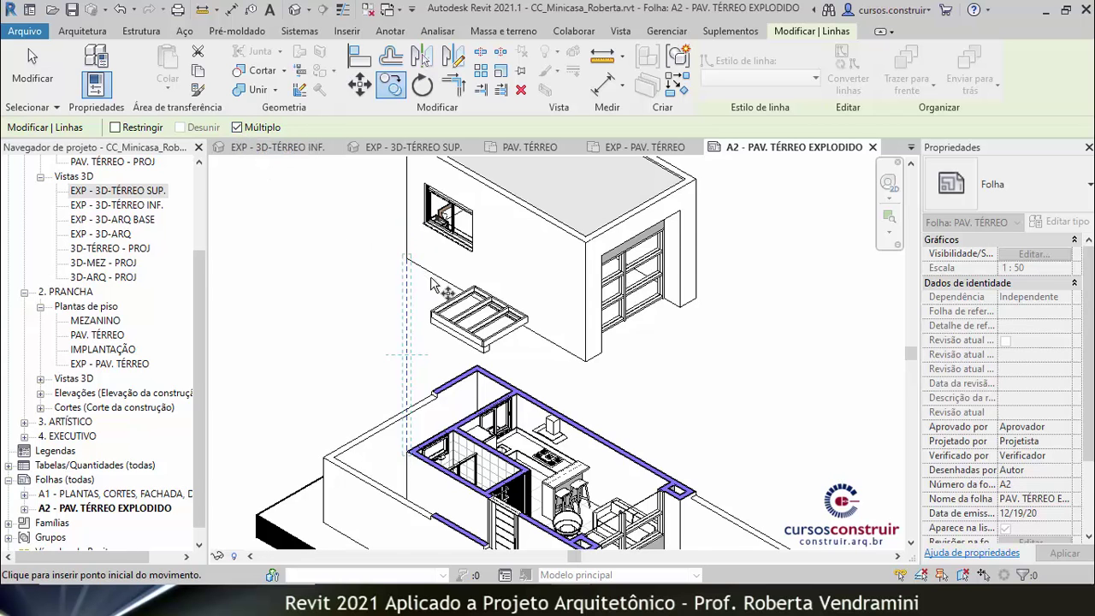
scroll(395, 248, "up", 2)
scroll(402, 250, "up", 2)
scroll(368, 264, "up", 2)
left_click(361, 261)
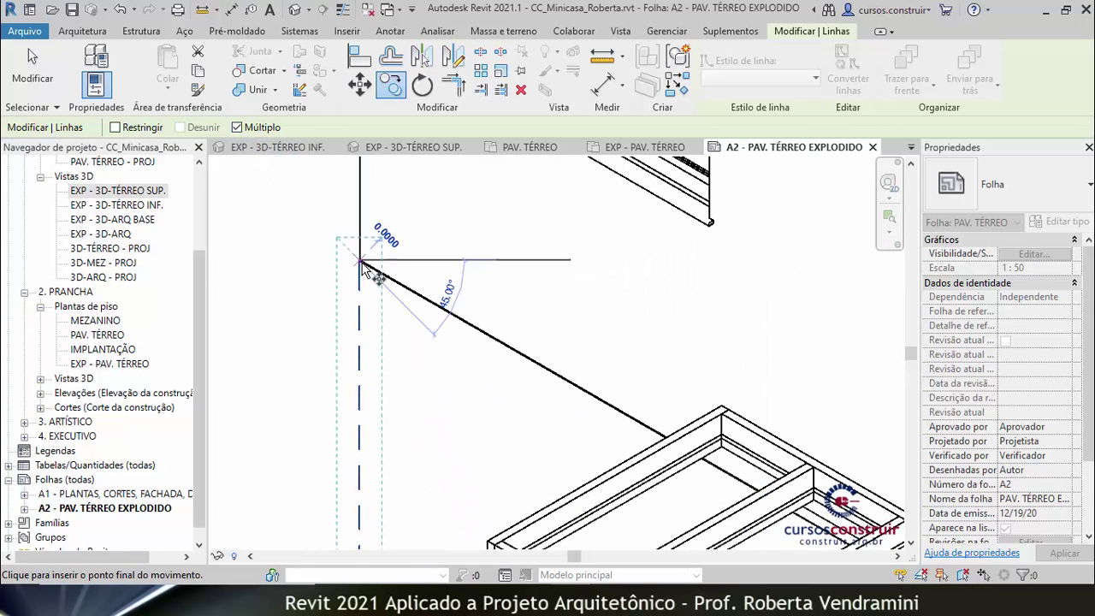
- Place a copy of the dashed line at the sink corner, then finish copying
scroll(377, 282, "down", 2)
scroll(410, 317, "down", 2)
scroll(446, 351, "down", 2)
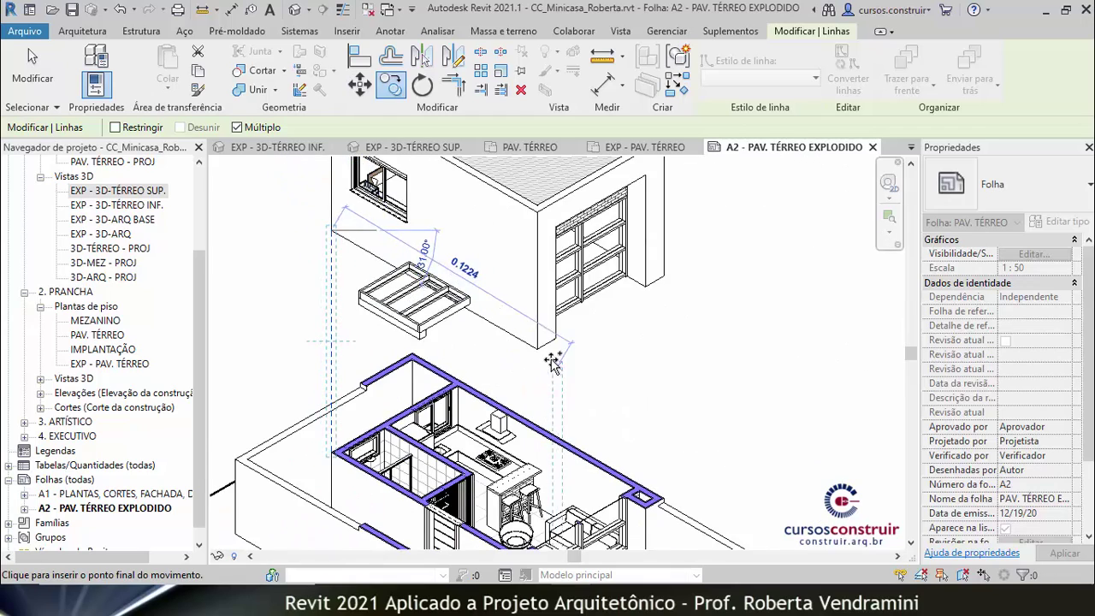
scroll(505, 342, "up", 3)
scroll(548, 359, "up", 2)
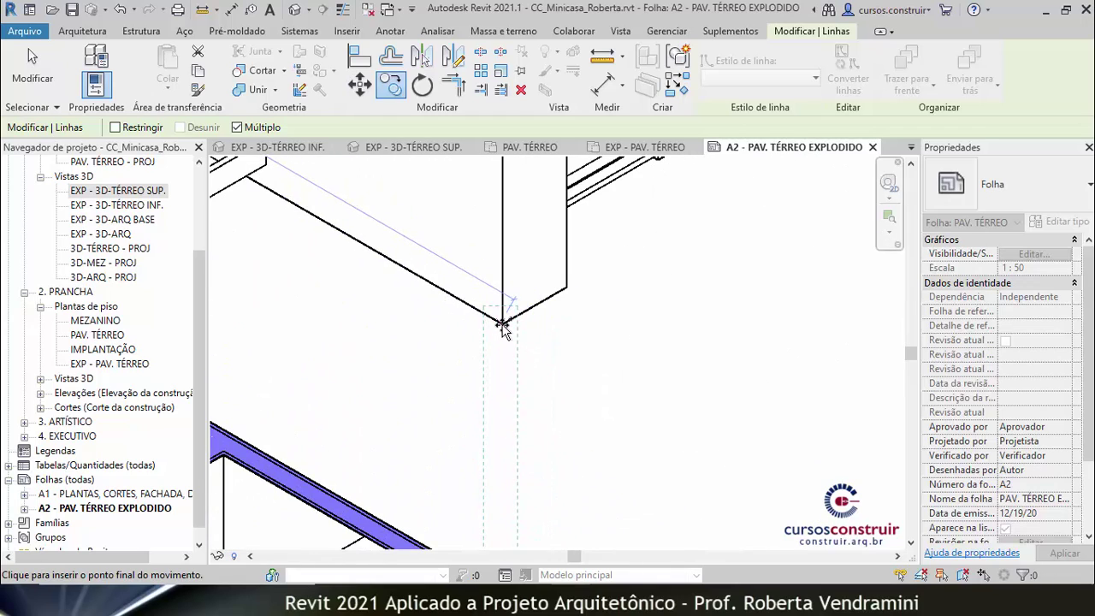
scroll(505, 330, "up", 1)
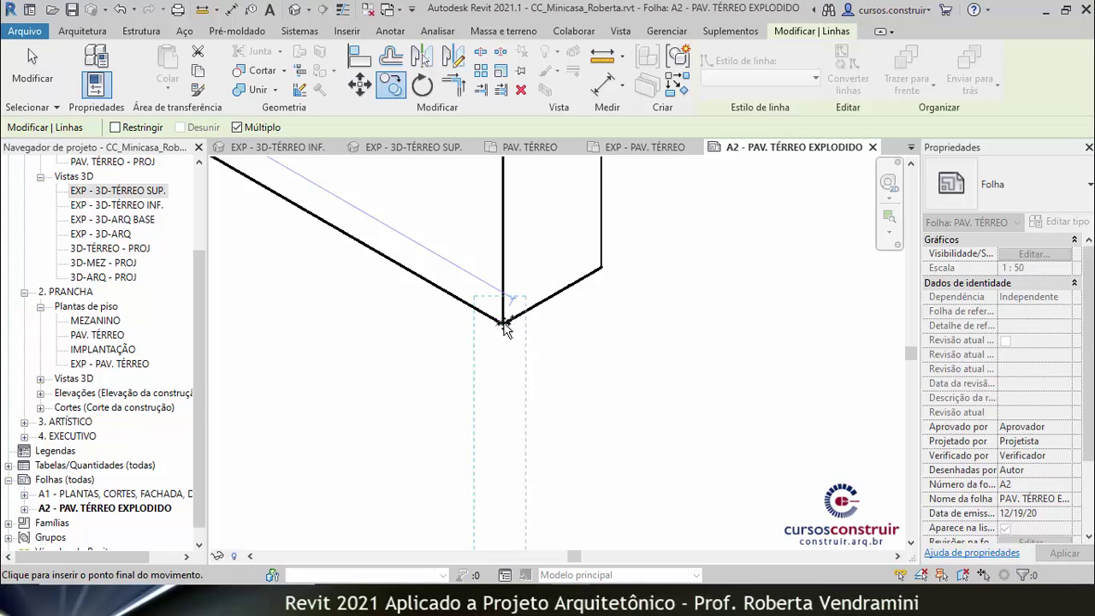
scroll(609, 256, "up", 1)
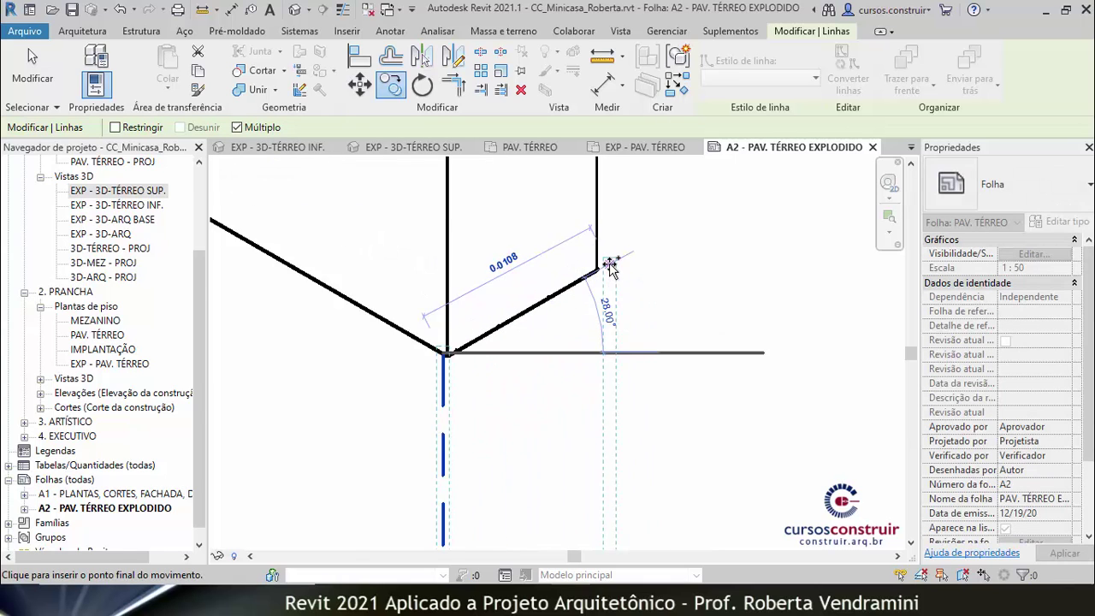
scroll(600, 265, "up", 2)
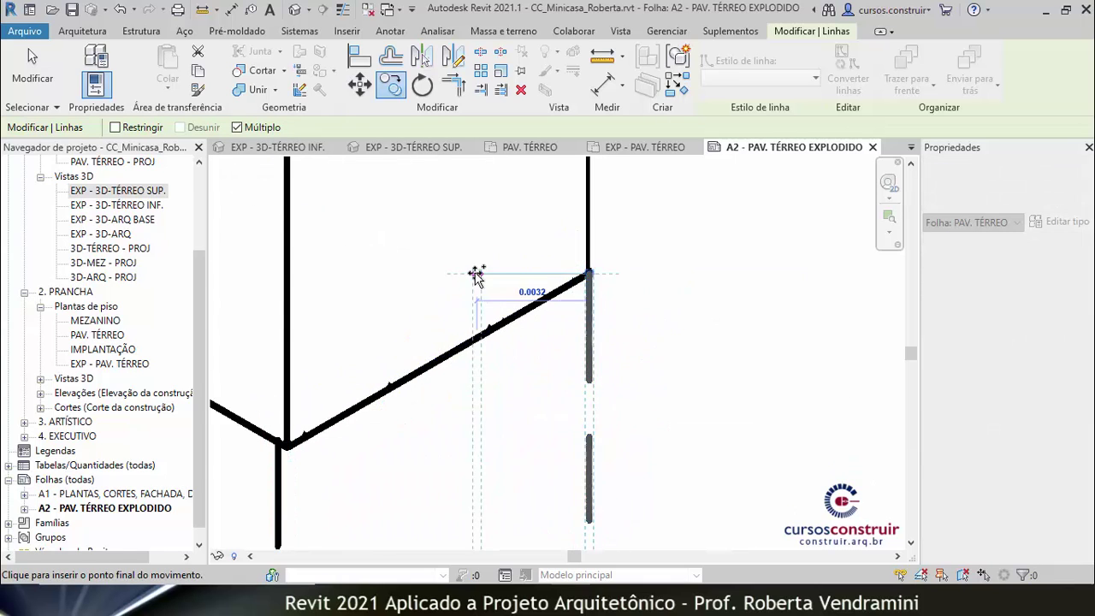
scroll(428, 306, "down", 2)
scroll(359, 365, "up", 2)
scroll(383, 411, "down", 1)
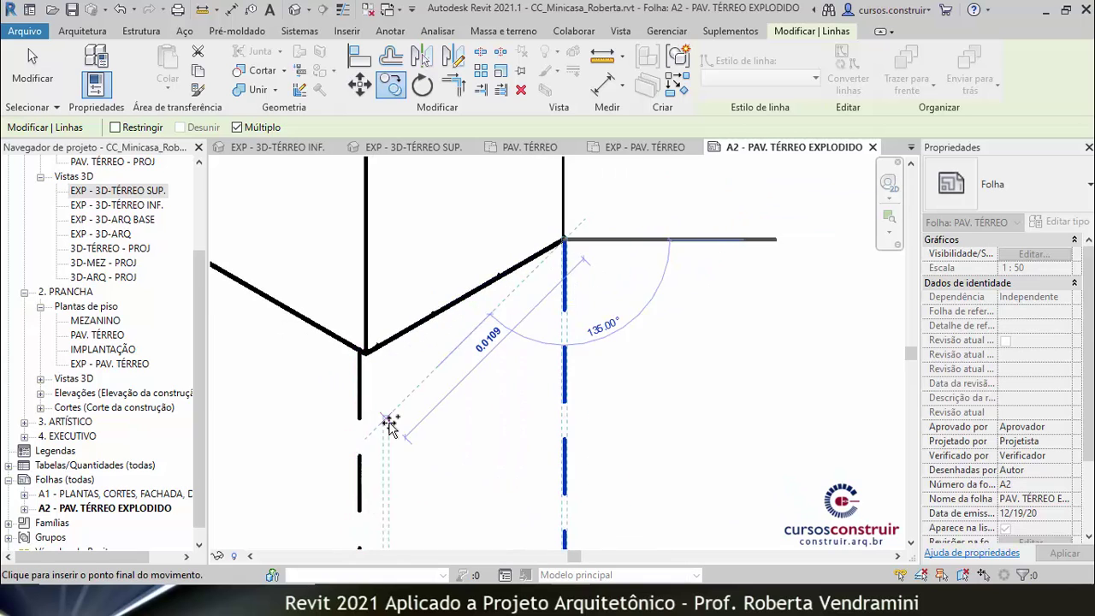
scroll(385, 414, "down", 1)
scroll(389, 410, "down", 1)
scroll(556, 315, "up", 2)
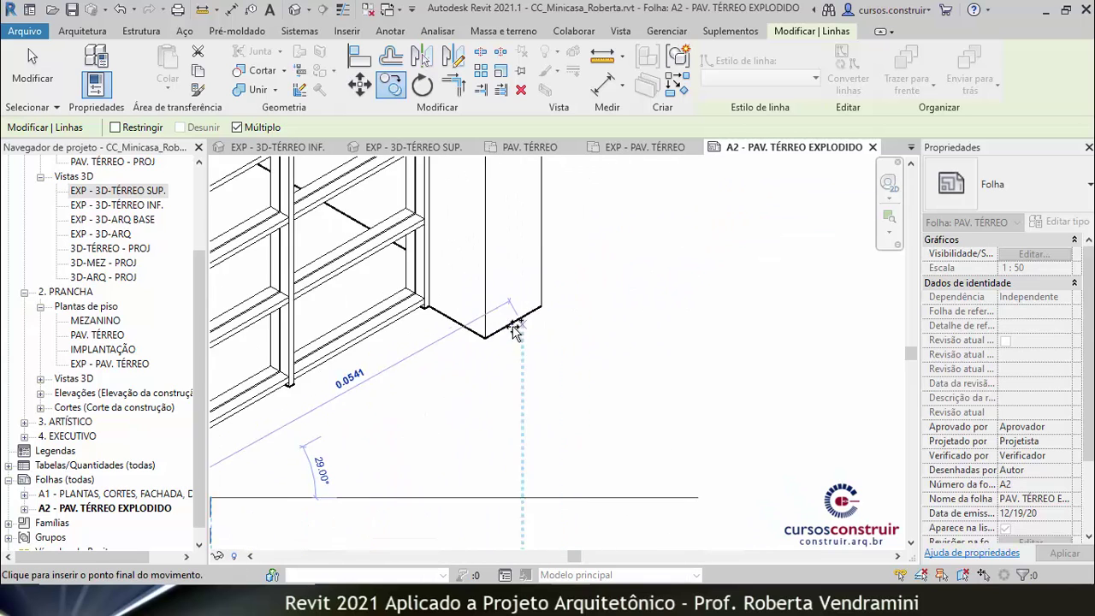
scroll(513, 318, "up", 2)
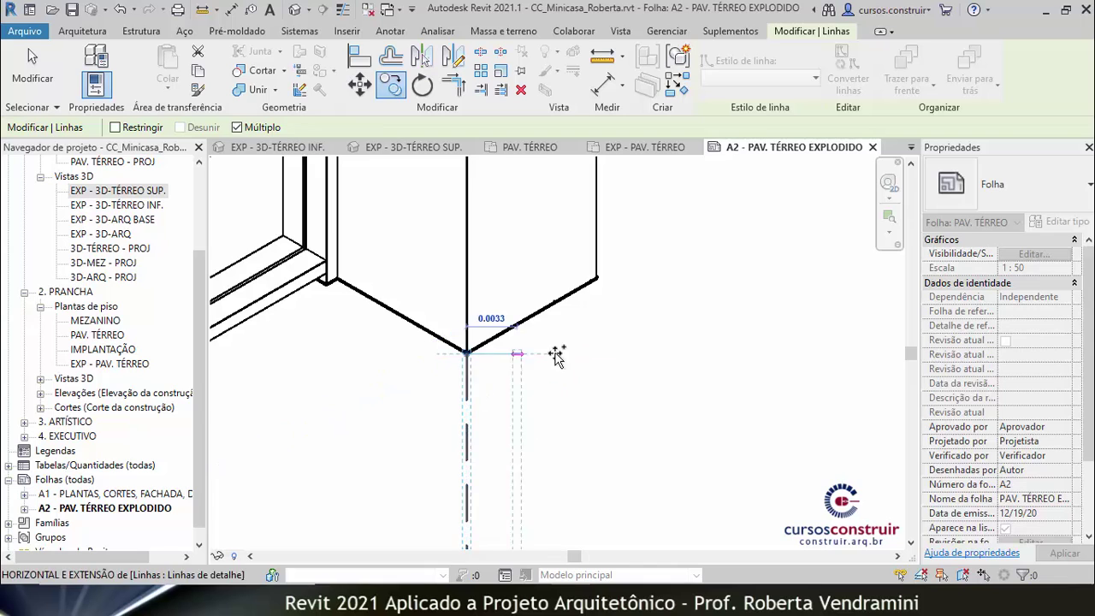
scroll(655, 266, "up", 3)
scroll(539, 289, "down", 1)
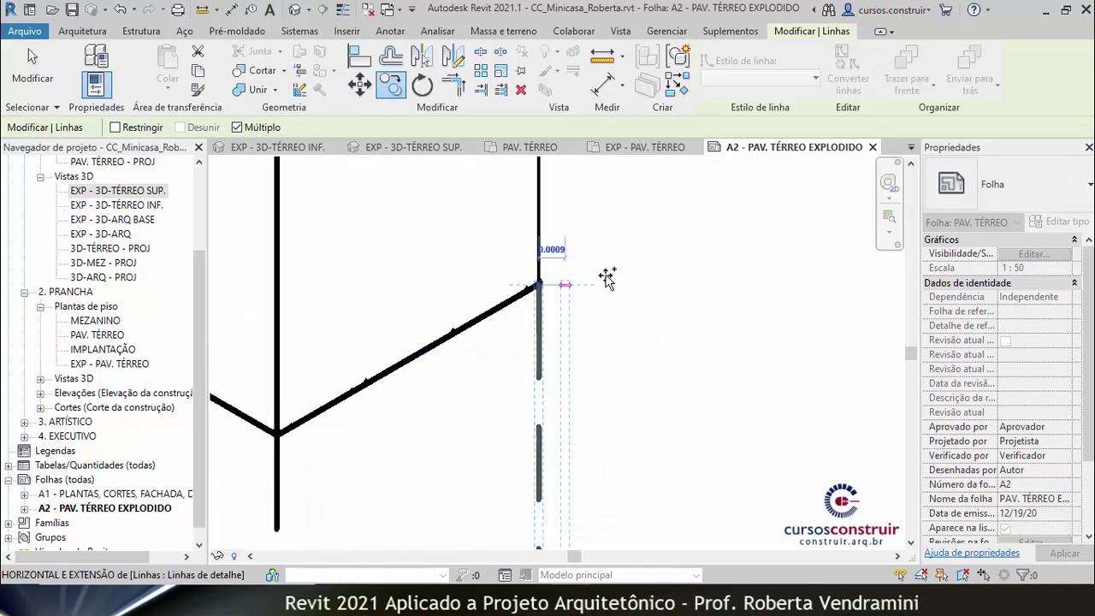
scroll(604, 276, "down", 1)
scroll(571, 276, "down", 1)
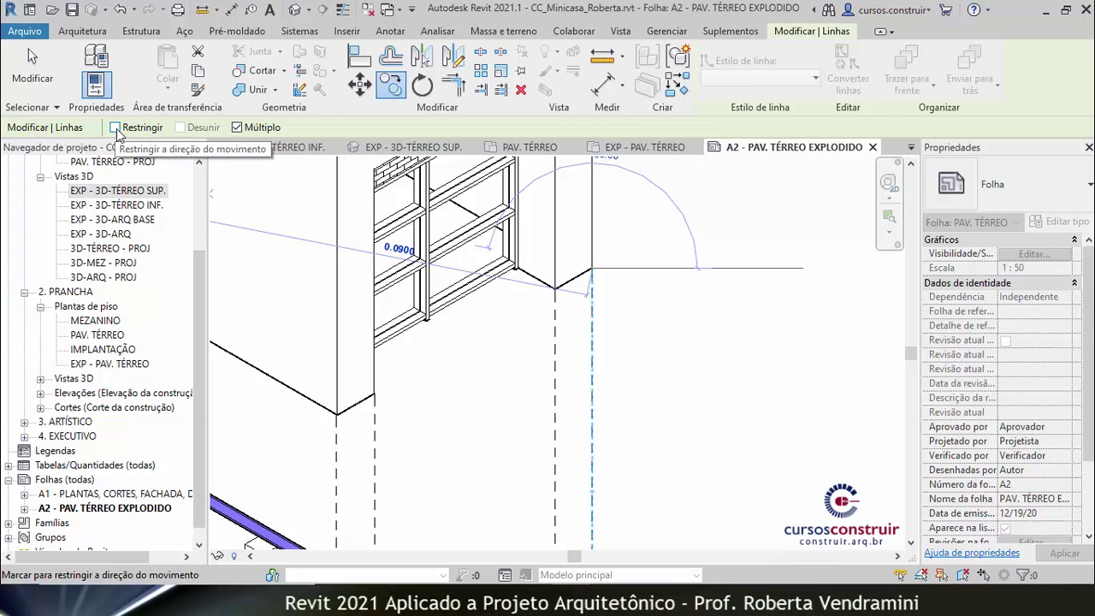
scroll(571, 257, "down", 1)
scroll(573, 248, "down", 2)
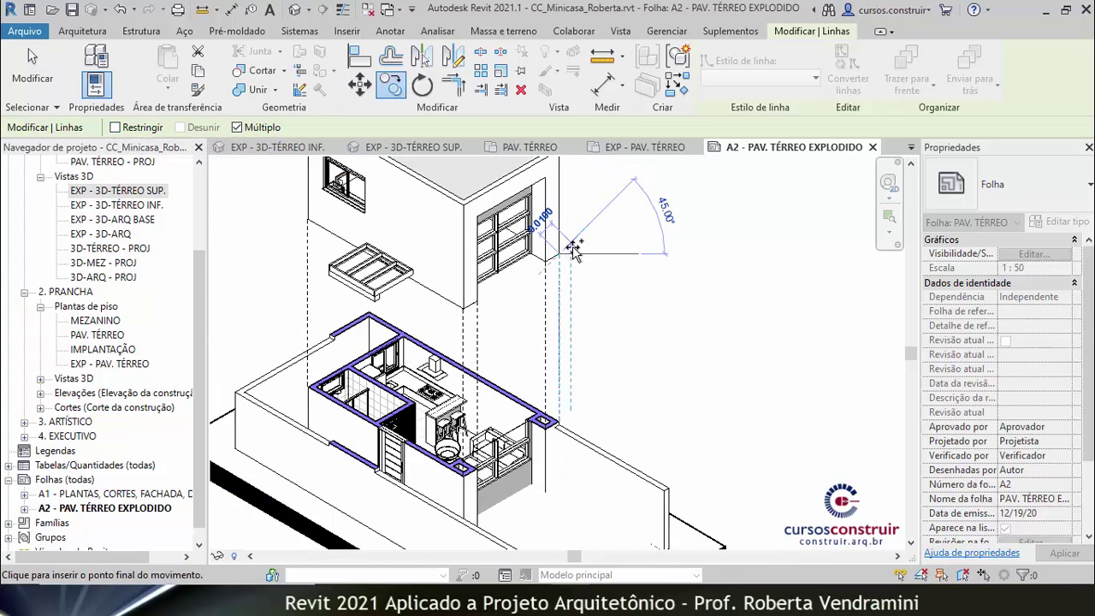
scroll(573, 248, "down", 1)
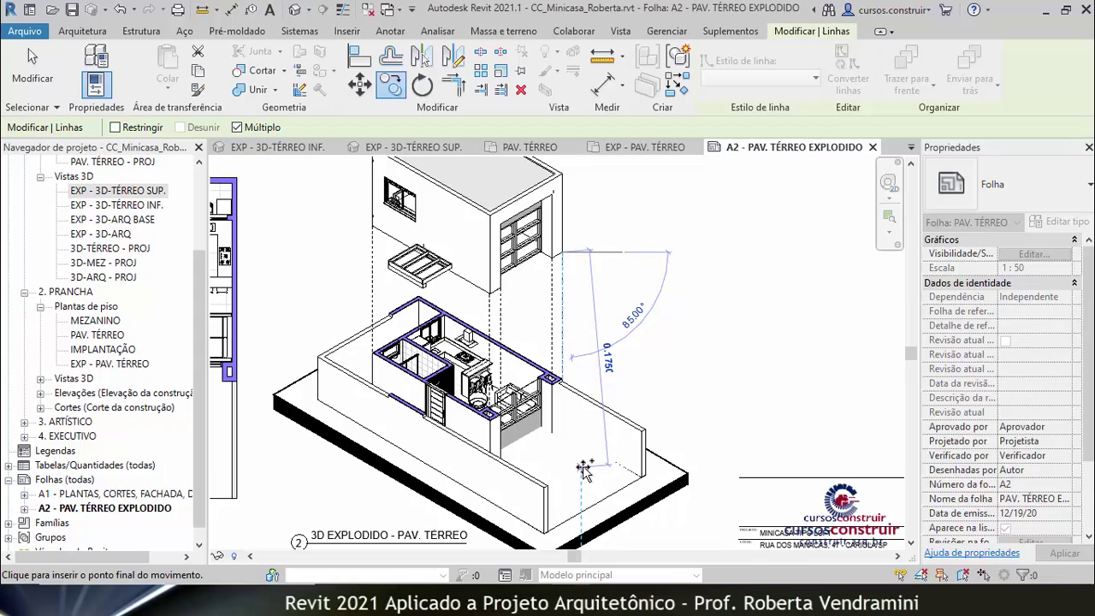
scroll(394, 270, "up", 2)
scroll(386, 282, "up", 3)
scroll(383, 295, "up", 3)
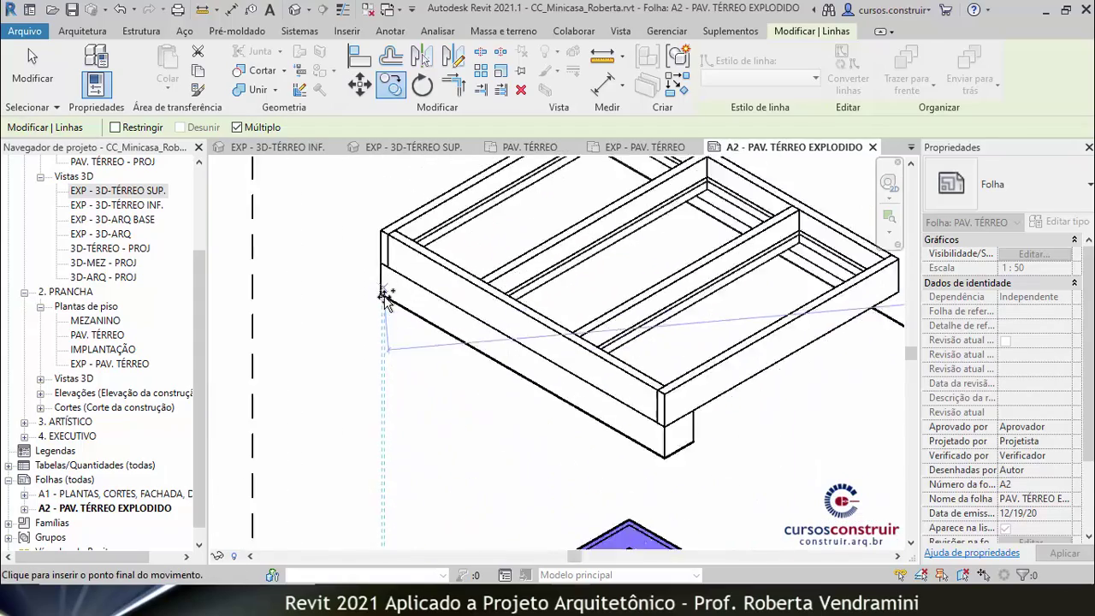
scroll(381, 308, "up", 3)
scroll(349, 272, "down", 2)
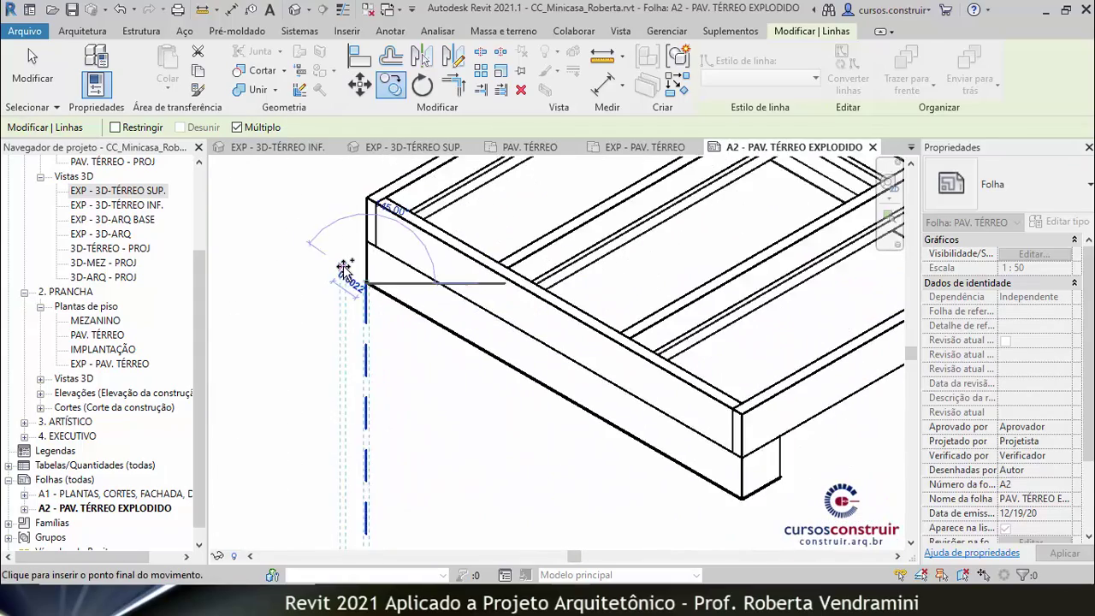
scroll(352, 276, "down", 3)
scroll(517, 364, "up", 2)
scroll(518, 364, "up", 2)
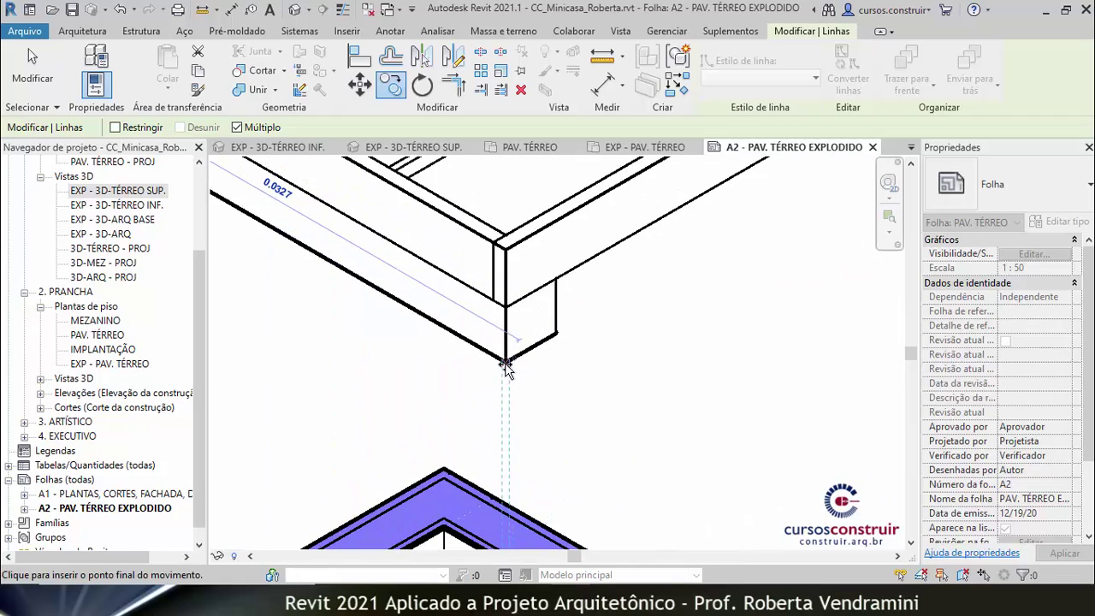
left_click(506, 364)
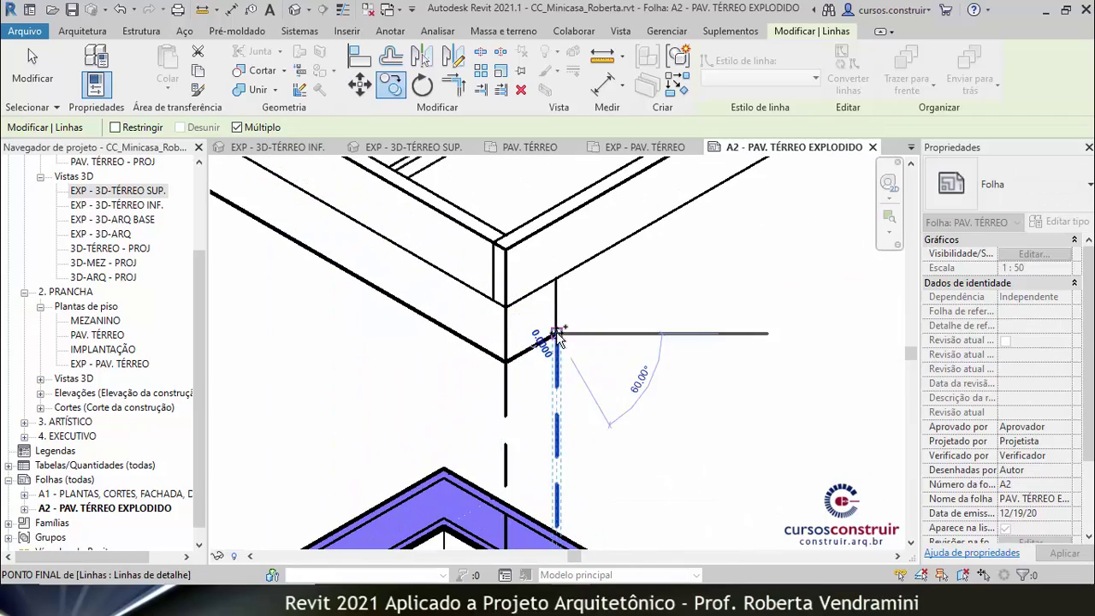
scroll(472, 311, "down", 2)
scroll(462, 308, "down", 2)
scroll(459, 306, "down", 2)
scroll(460, 306, "down", 2)
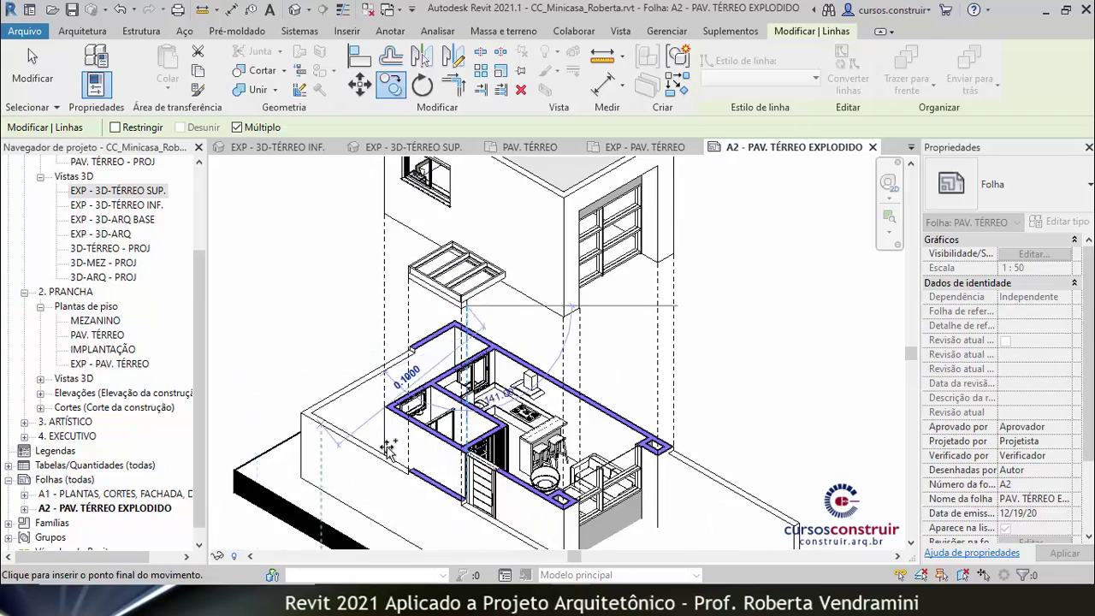
scroll(599, 304, "down", 2)
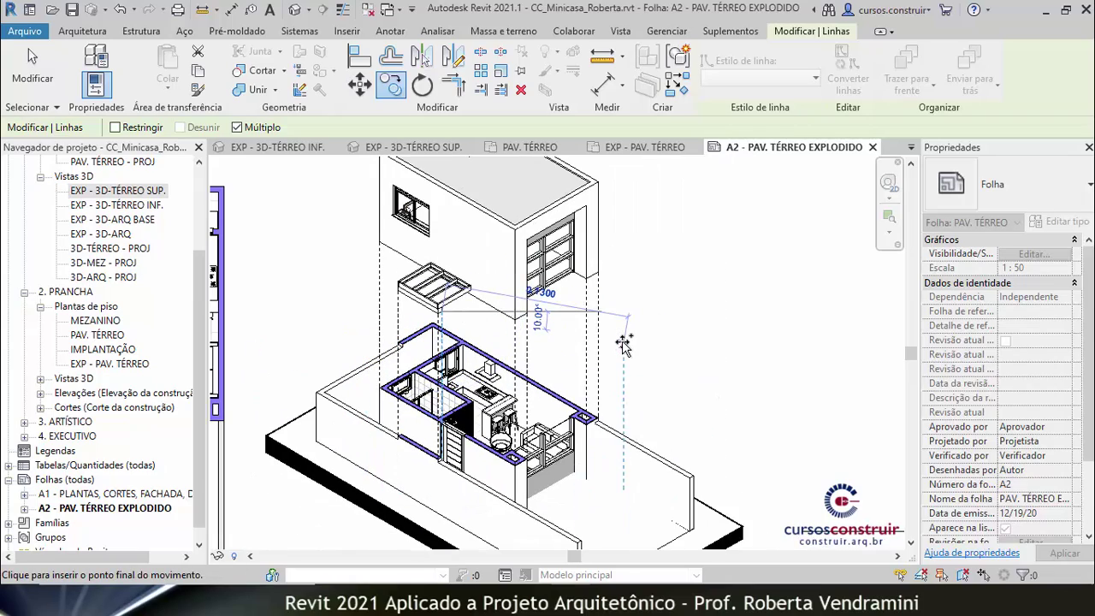
scroll(623, 321, "up", 2)
scroll(565, 274, "up", 2)
scroll(557, 269, "up", 2)
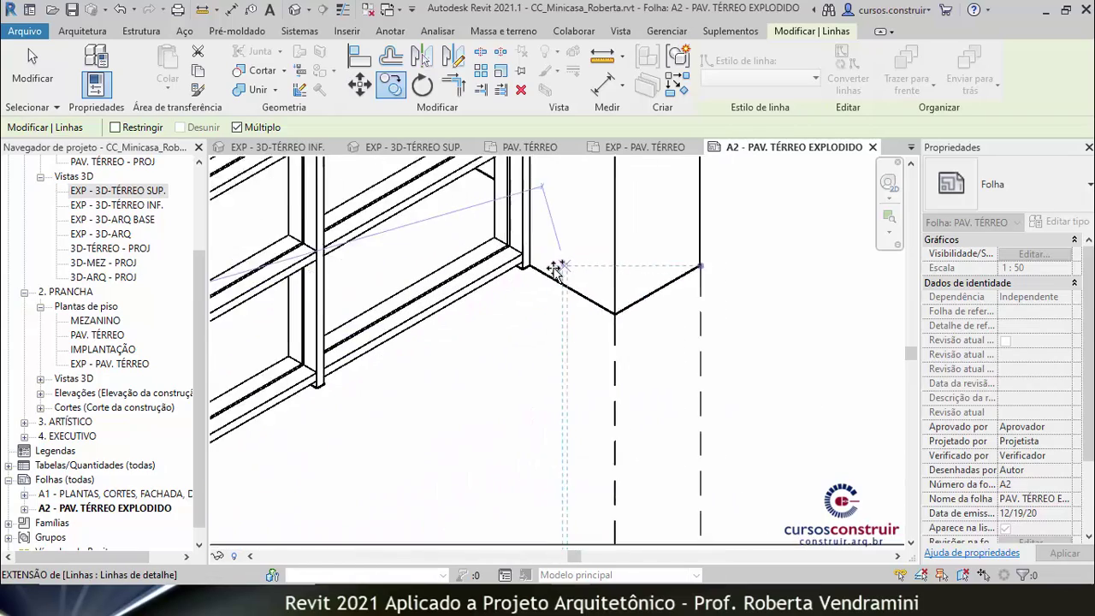
scroll(541, 270, "up", 2)
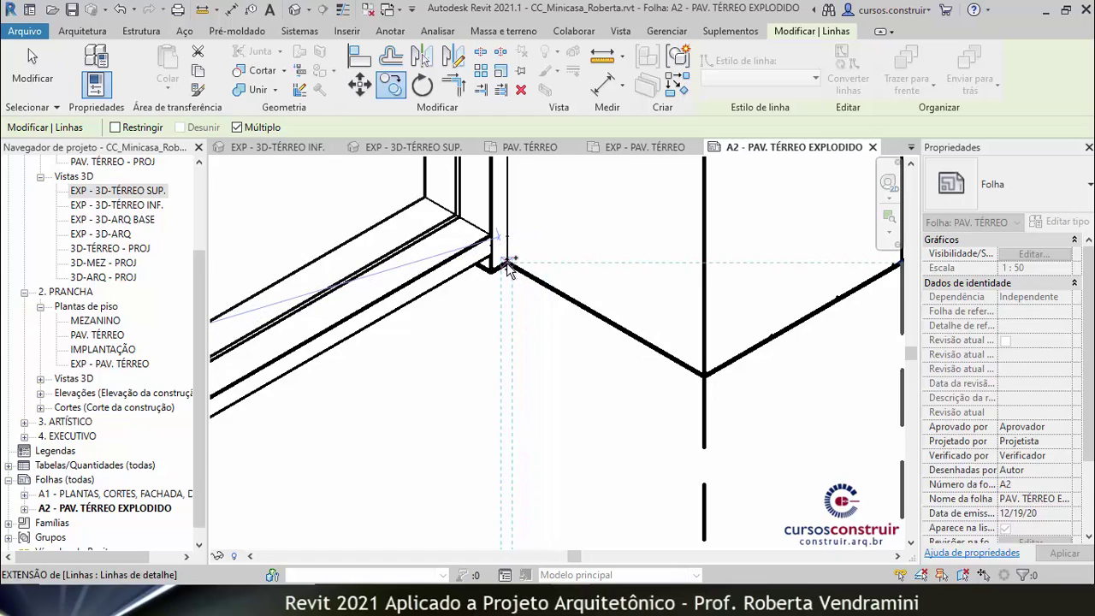
scroll(557, 279, "down", 2)
scroll(557, 269, "down", 2)
scroll(556, 274, "down", 2)
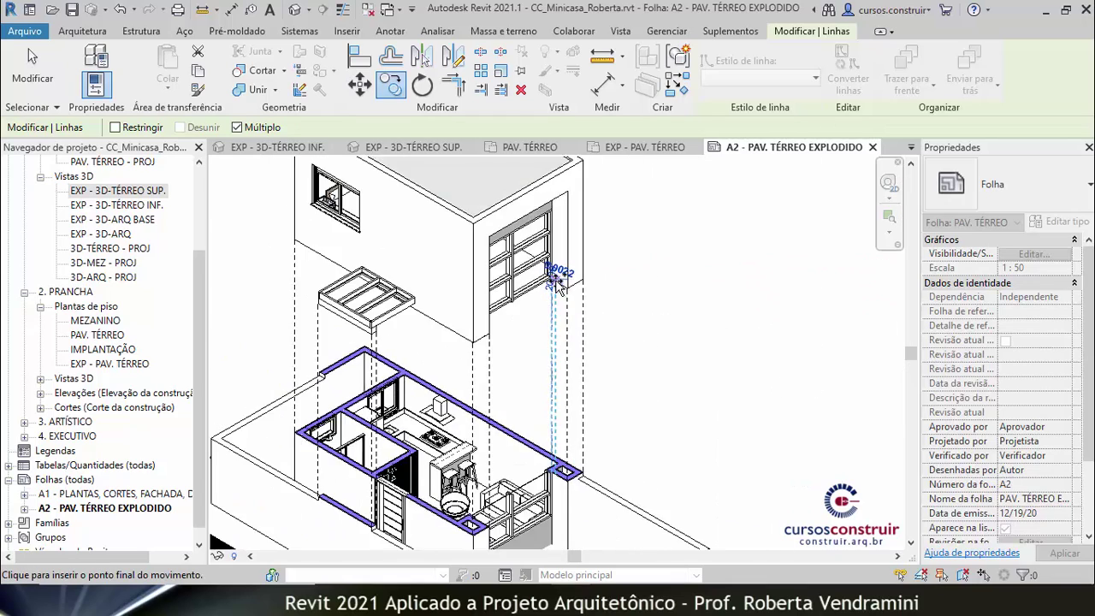
scroll(557, 282, "down", 2)
scroll(565, 283, "down", 2)
key("Escape")
key("Escape")
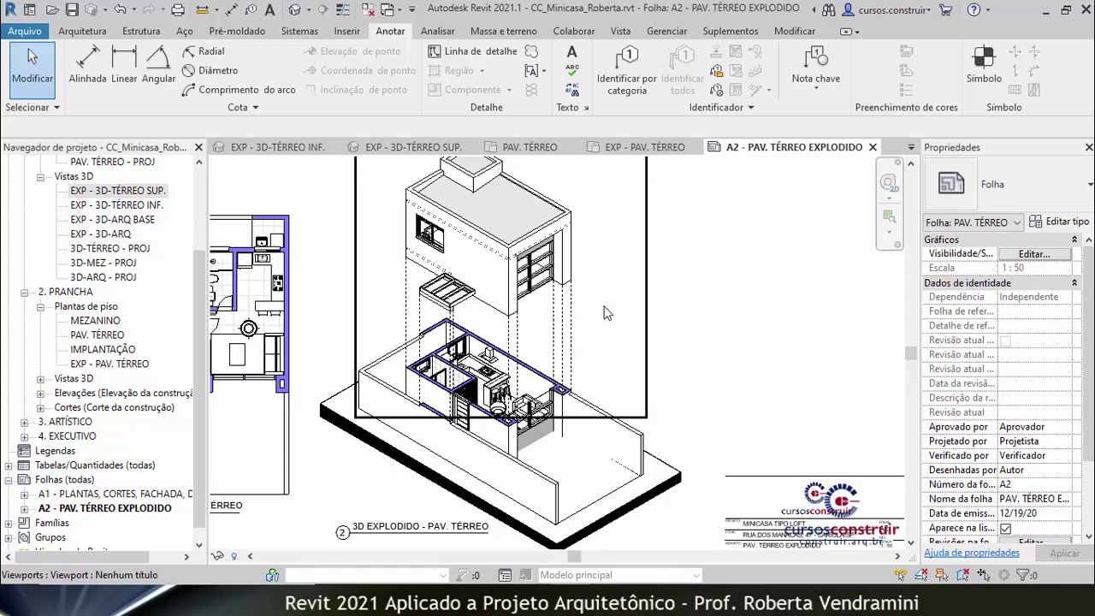
scroll(604, 313, "up", 3)
scroll(514, 325, "up", 3)
scroll(434, 335, "up", 2)
left_click(434, 336)
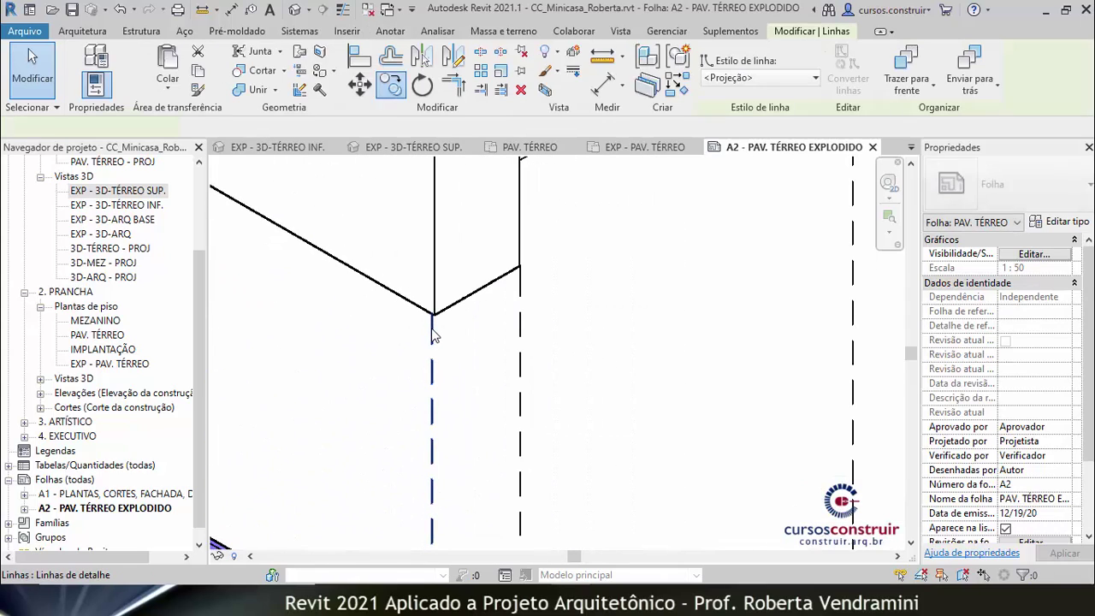
key("m")
key("v")
scroll(459, 350, "up", 2)
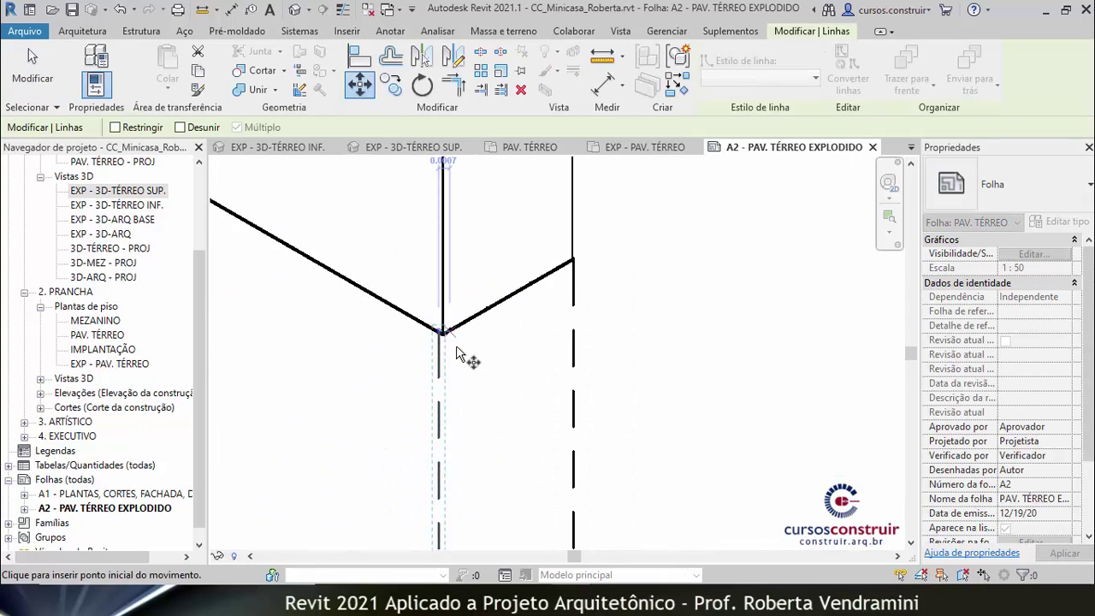
scroll(447, 342, "up", 3)
left_click(437, 323)
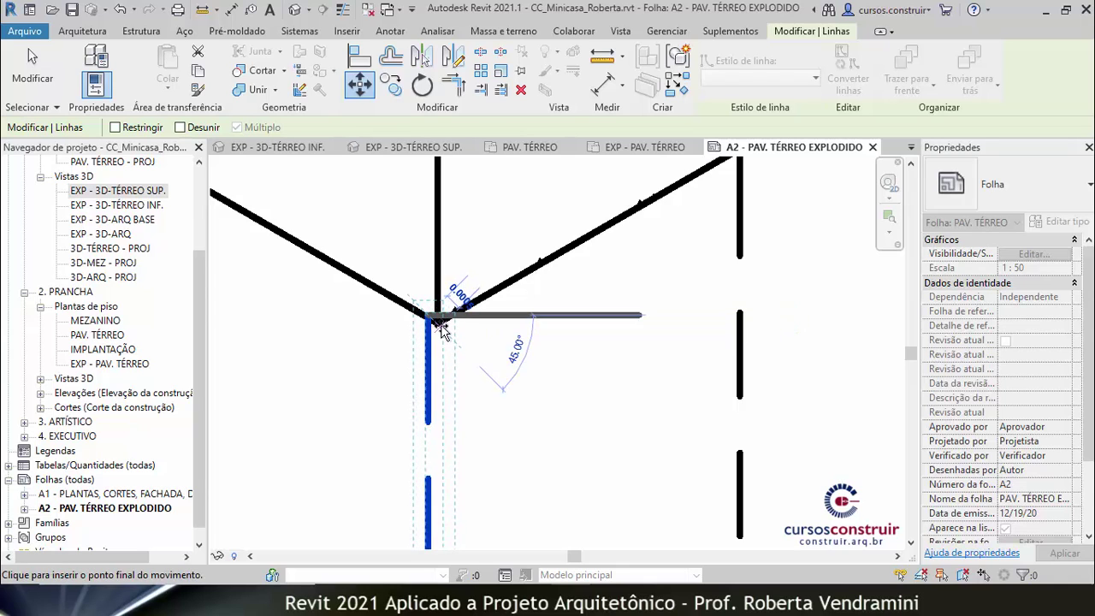
left_click(437, 323)
key("Escape")
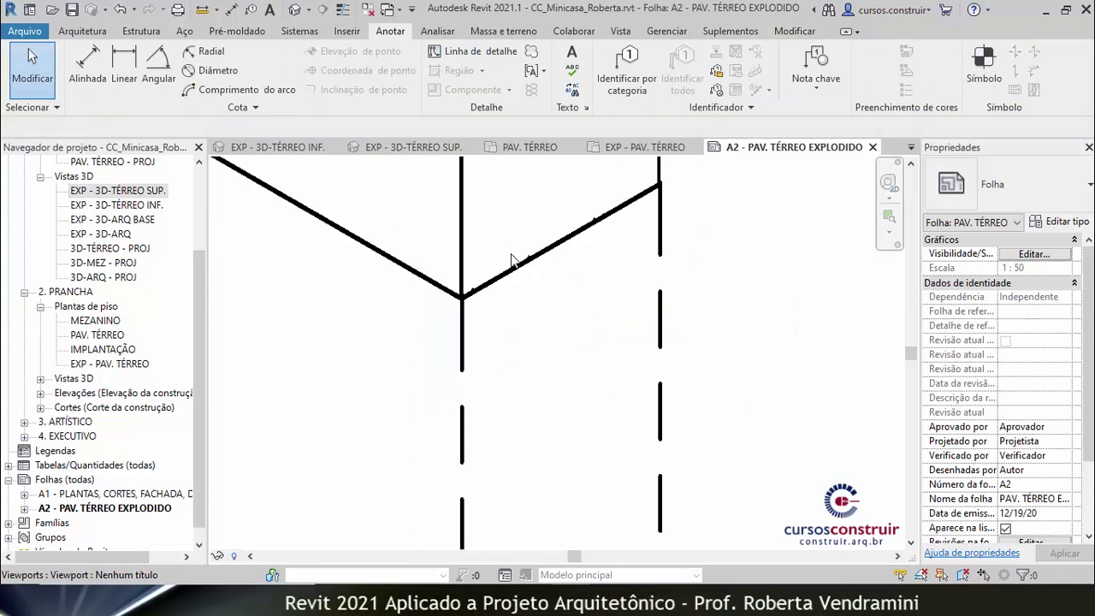
scroll(511, 261, "down", 3)
scroll(512, 261, "down", 2)
scroll(547, 317, "down", 2)
scroll(590, 377, "down", 1)
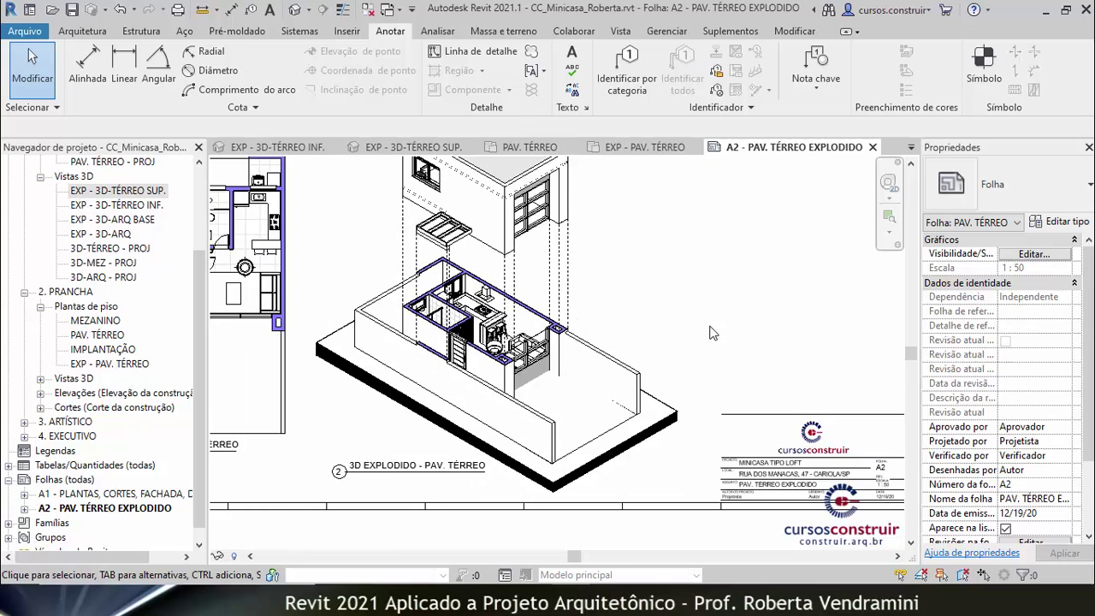
scroll(613, 407, "up", 3)
scroll(599, 400, "up", 2)
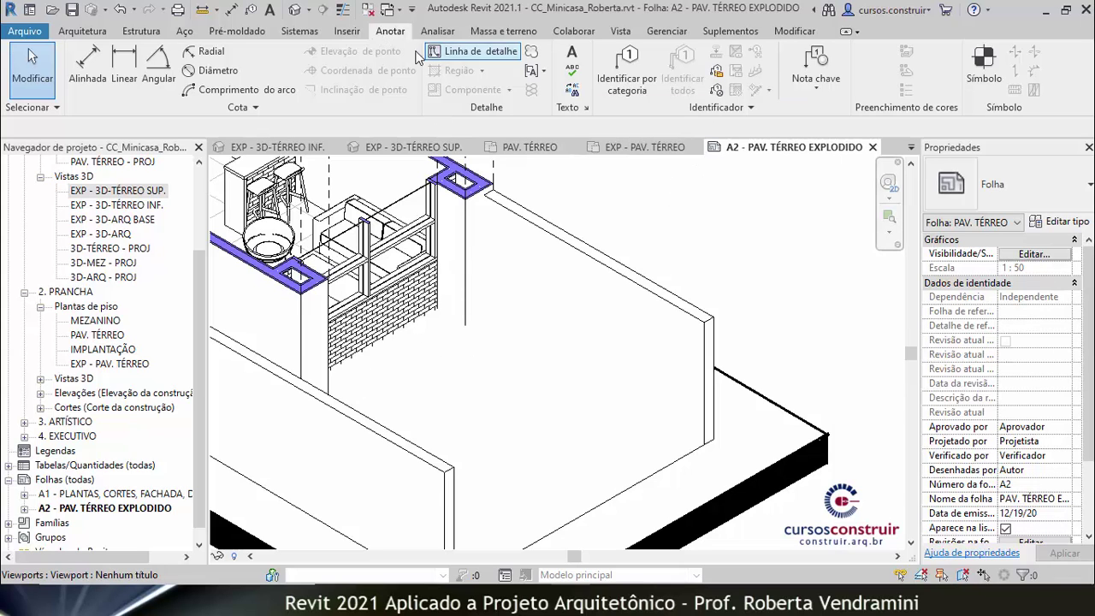
- Start a detail line using the Linhas finas line style
left_click(456, 55)
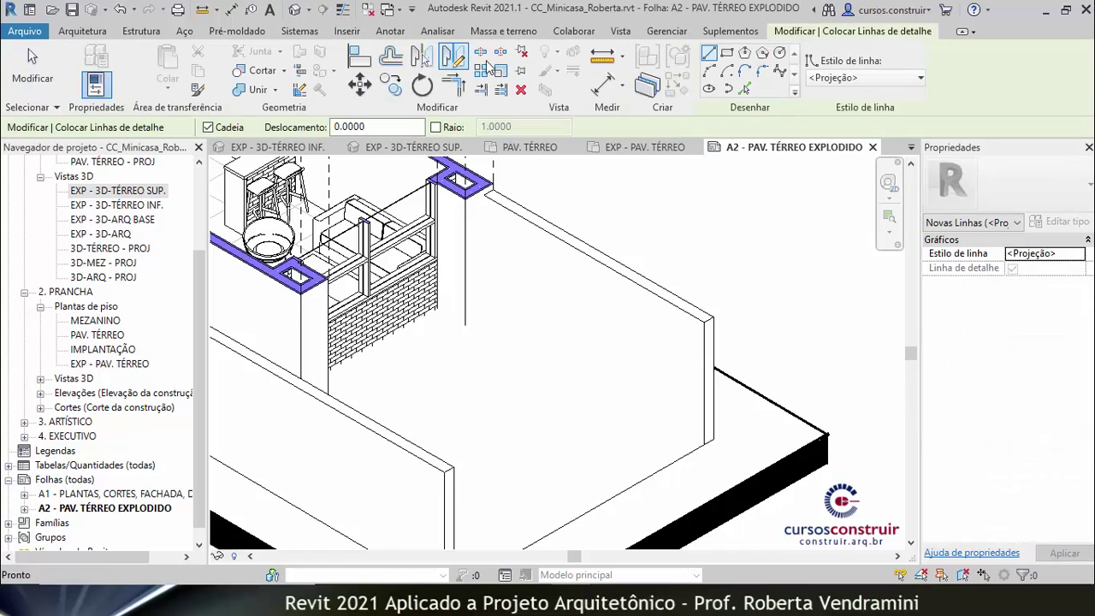
left_click(904, 79)
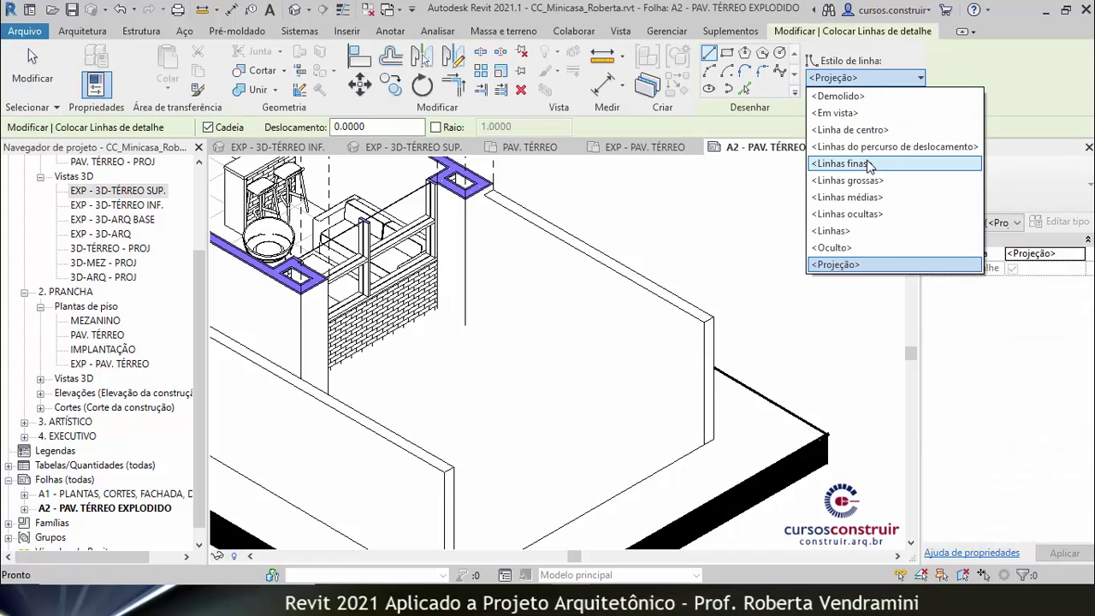
left_click(844, 165)
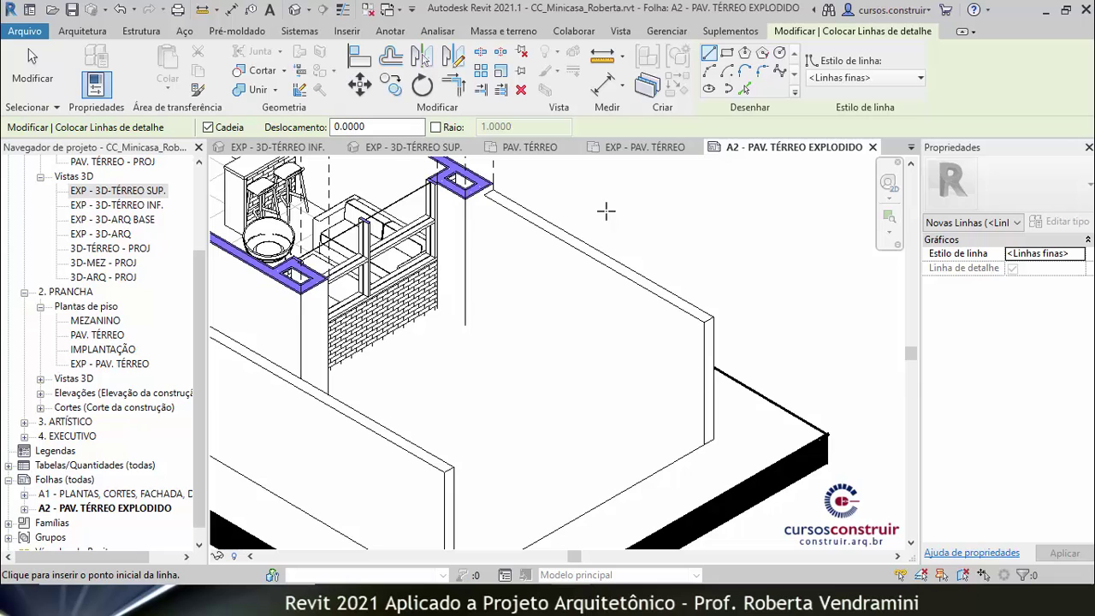
scroll(485, 343, "up", 3)
scroll(462, 325, "up", 2)
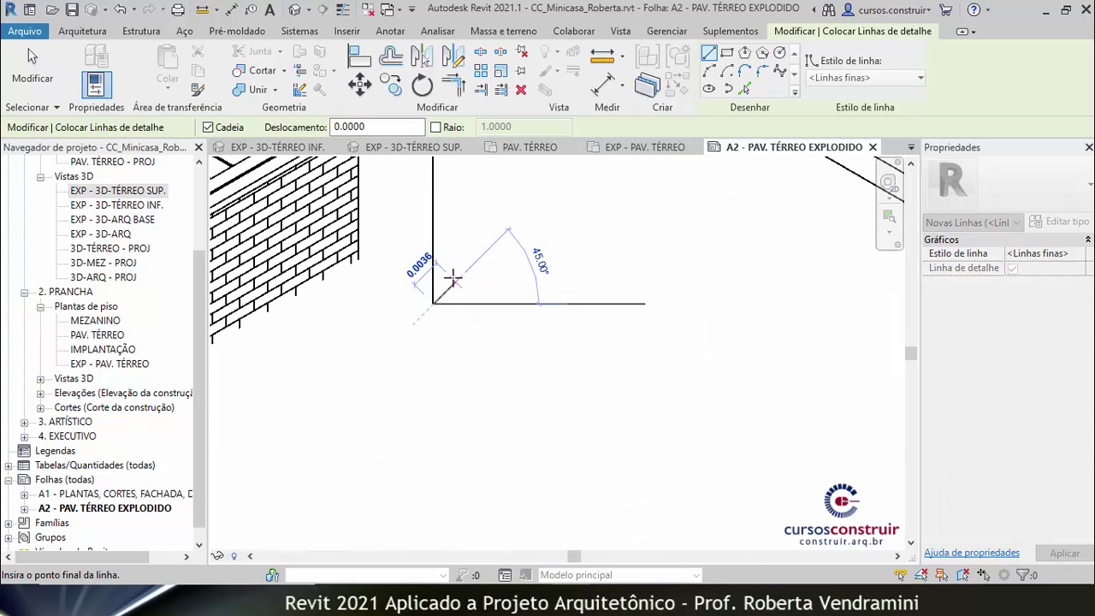
scroll(447, 274, "down", 2)
scroll(513, 308, "down", 2)
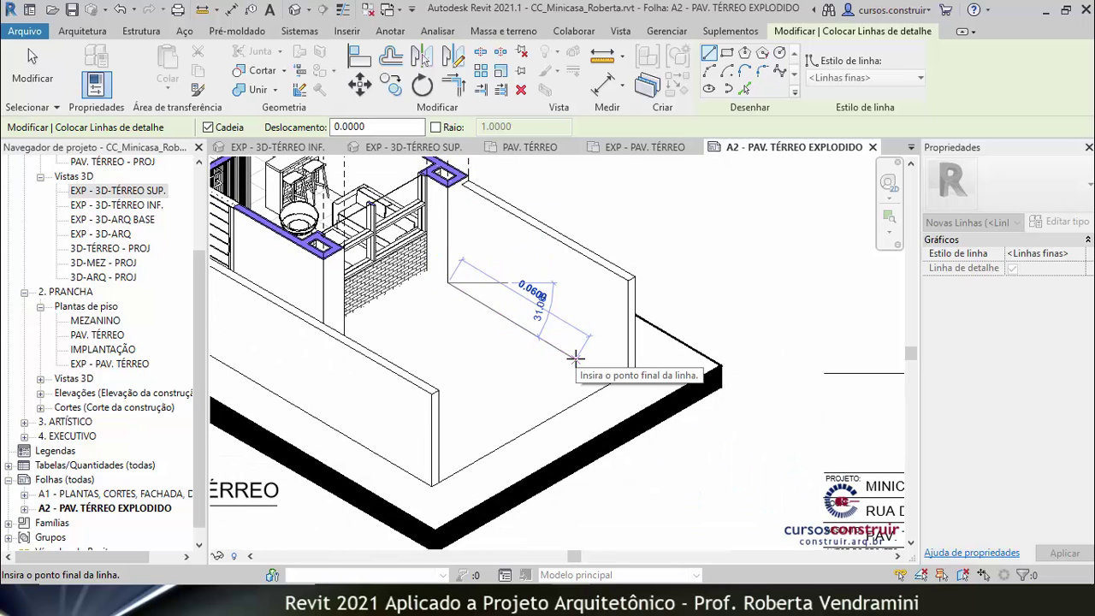
key("Escape")
scroll(434, 267, "up", 4)
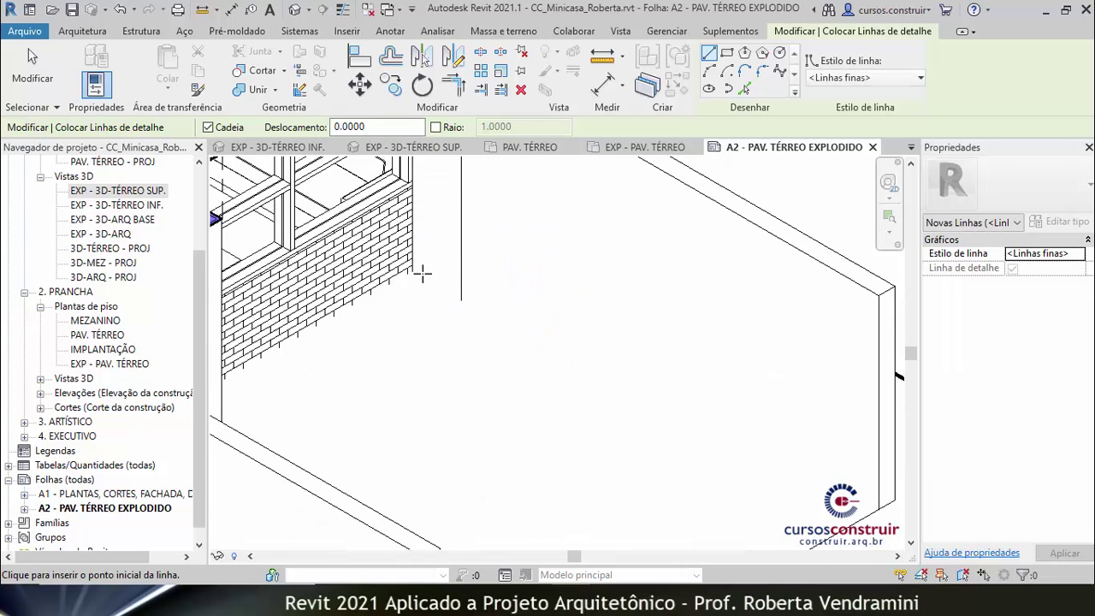
scroll(410, 270, "up", 2)
scroll(403, 269, "up", 2)
- Draw the thin line along the ground-floor wall base from one corner to the next
left_click(402, 270)
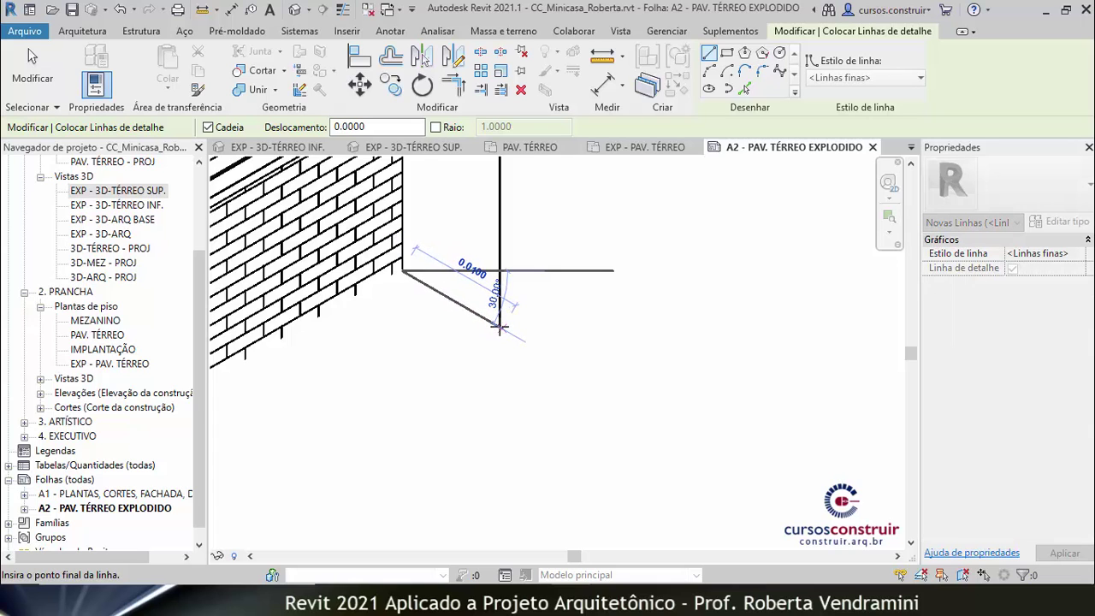
key("Escape")
scroll(518, 228, "down", 3)
scroll(513, 237, "down", 2)
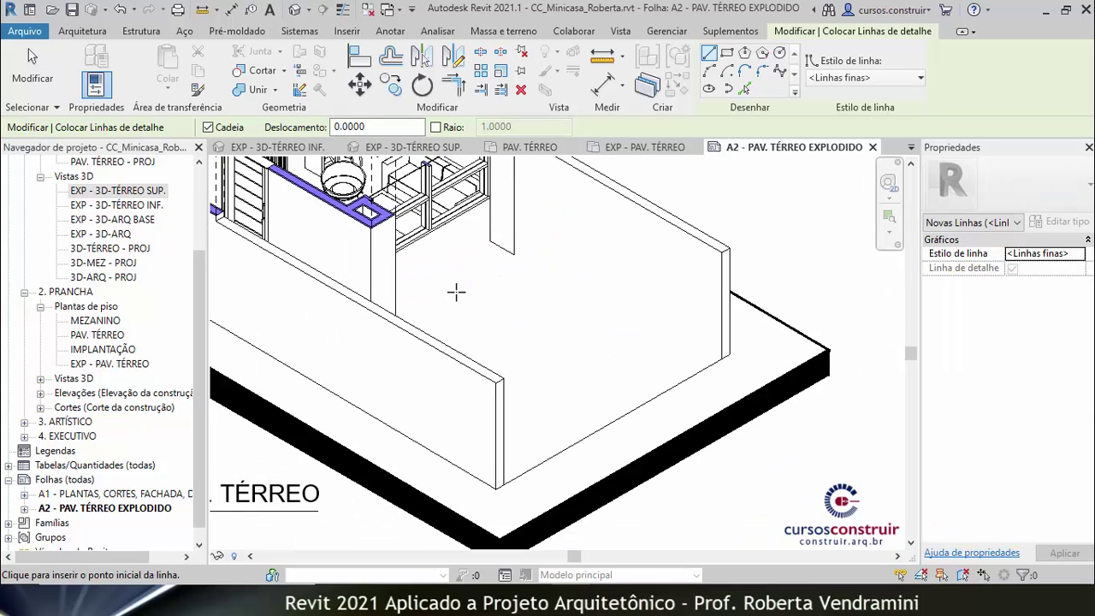
scroll(517, 485, "up", 3)
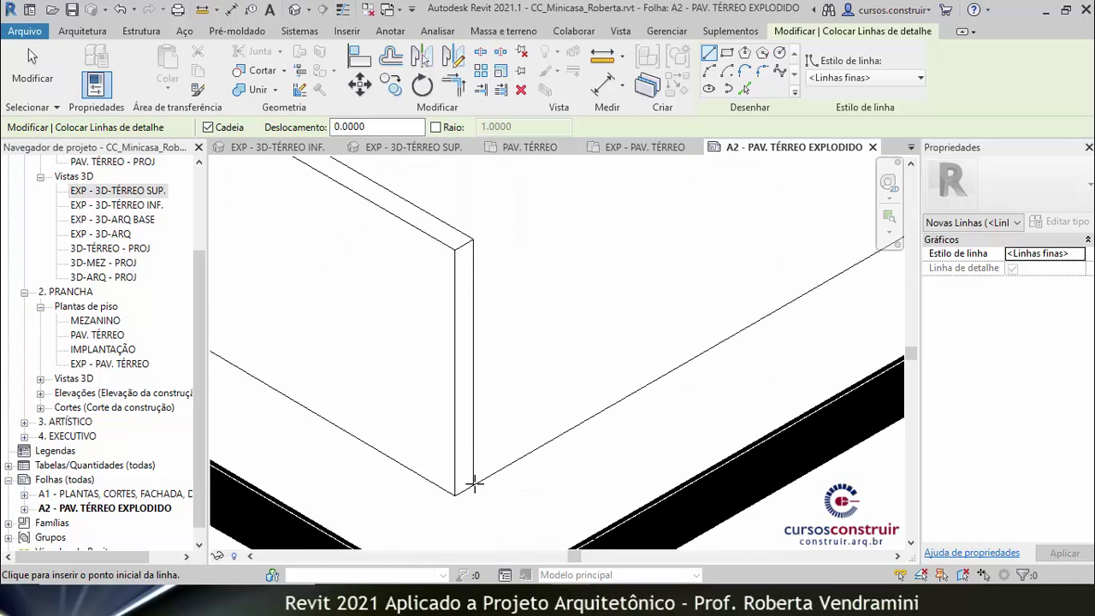
left_click(474, 483)
scroll(492, 449, "down", 3)
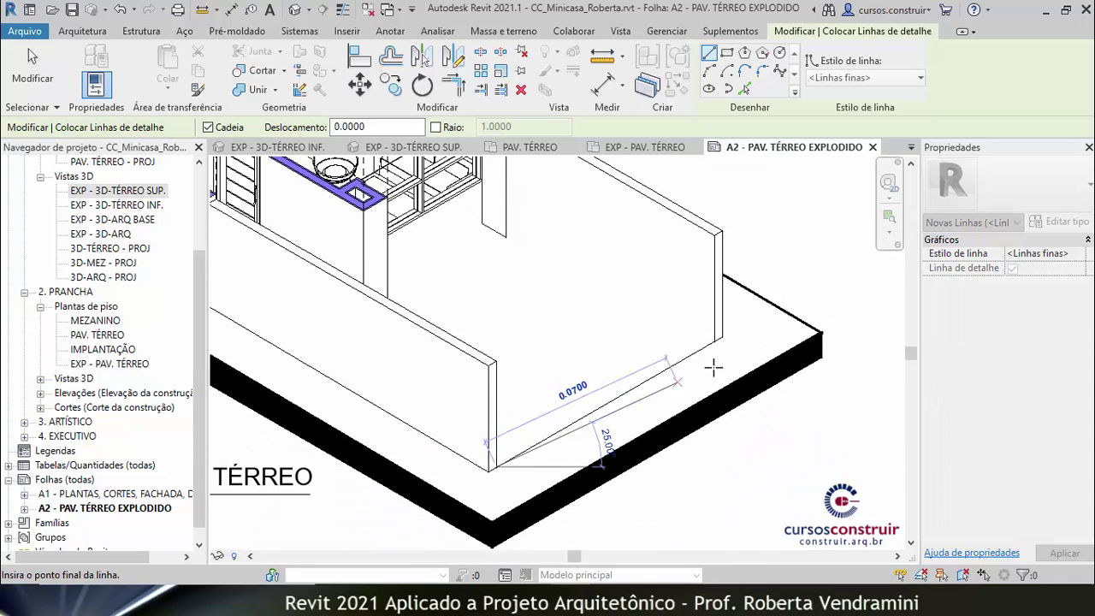
scroll(713, 368, "up", 1)
scroll(706, 359, "up", 2)
scroll(697, 351, "up", 1)
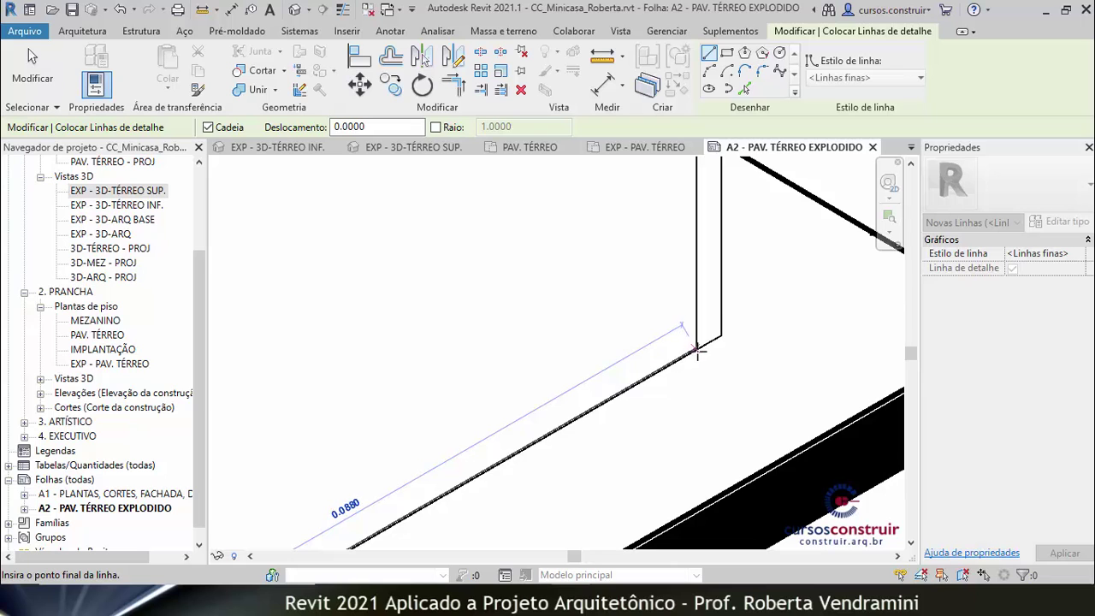
left_click(697, 350)
scroll(677, 311, "down", 3)
scroll(691, 310, "down", 2)
key("Escape")
key("Escape")
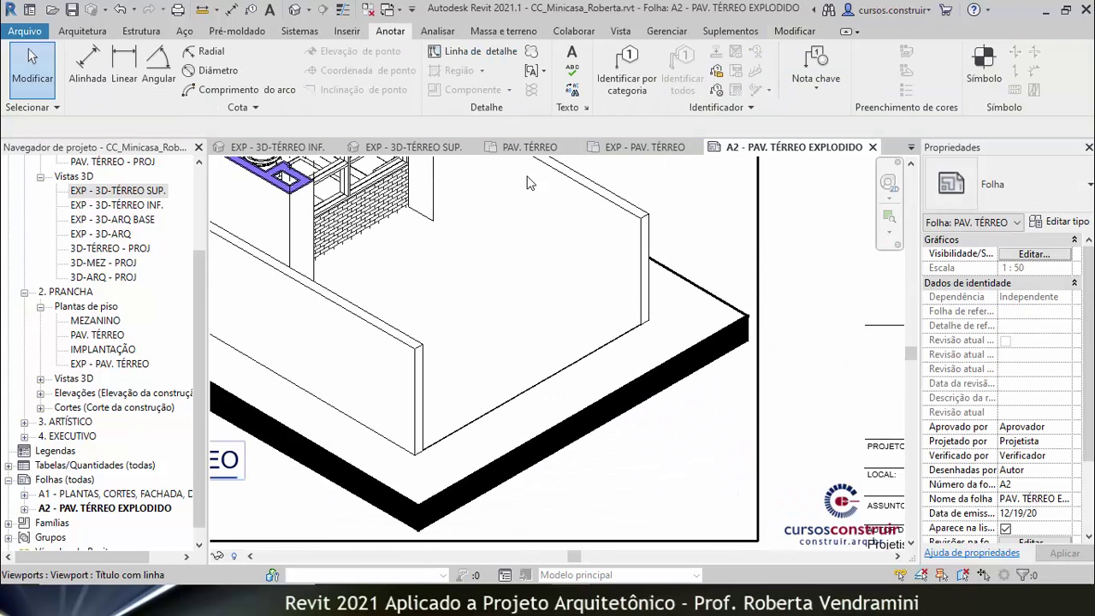
- Move the thin detail line from the wall corner to the brick wall's corner
left_click(541, 384)
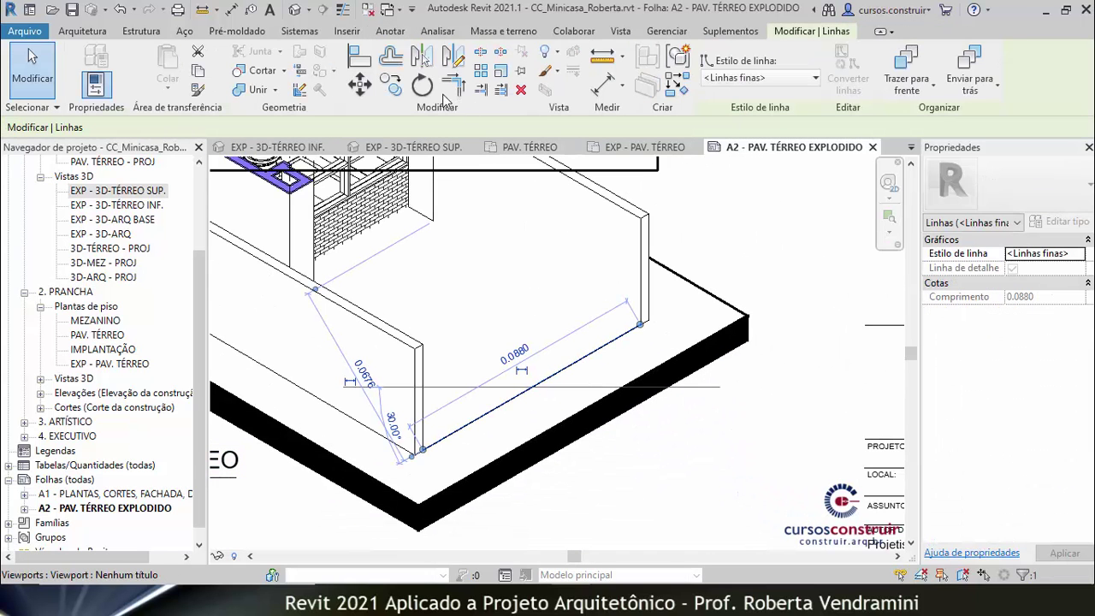
left_click(364, 88)
scroll(440, 458, "up", 3)
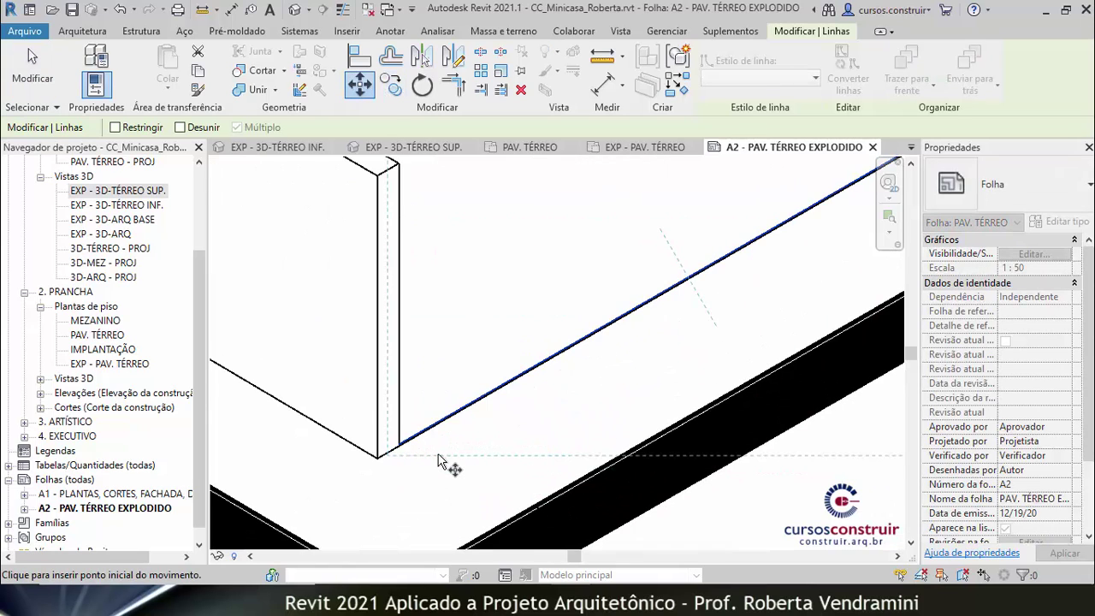
left_click(407, 453)
scroll(510, 472, "down", 2)
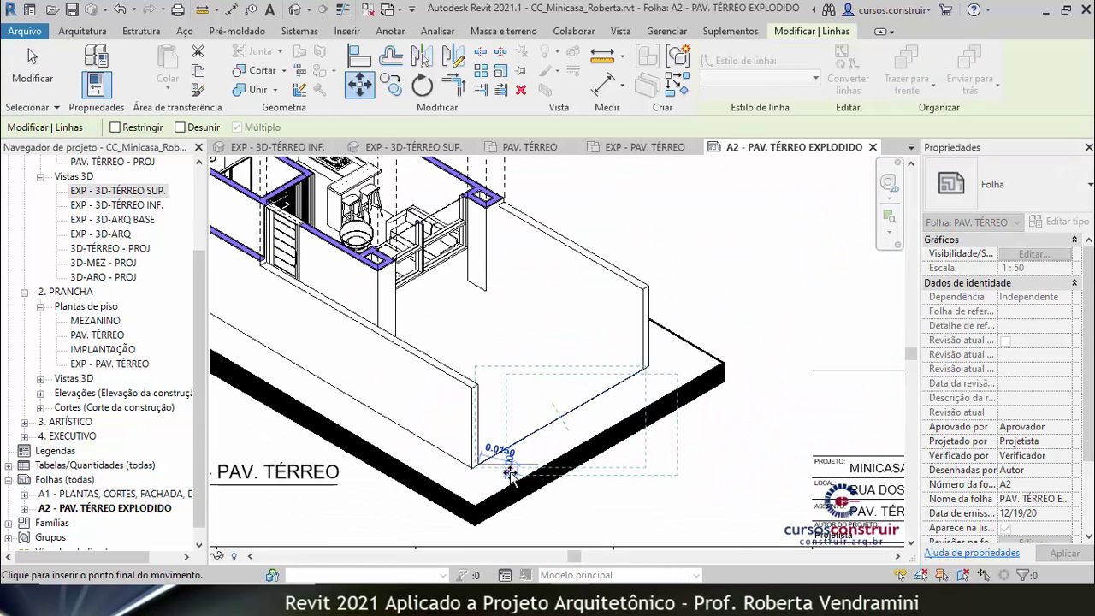
scroll(427, 448, "down", 2)
scroll(440, 329, "up", 2)
scroll(410, 312, "up", 2)
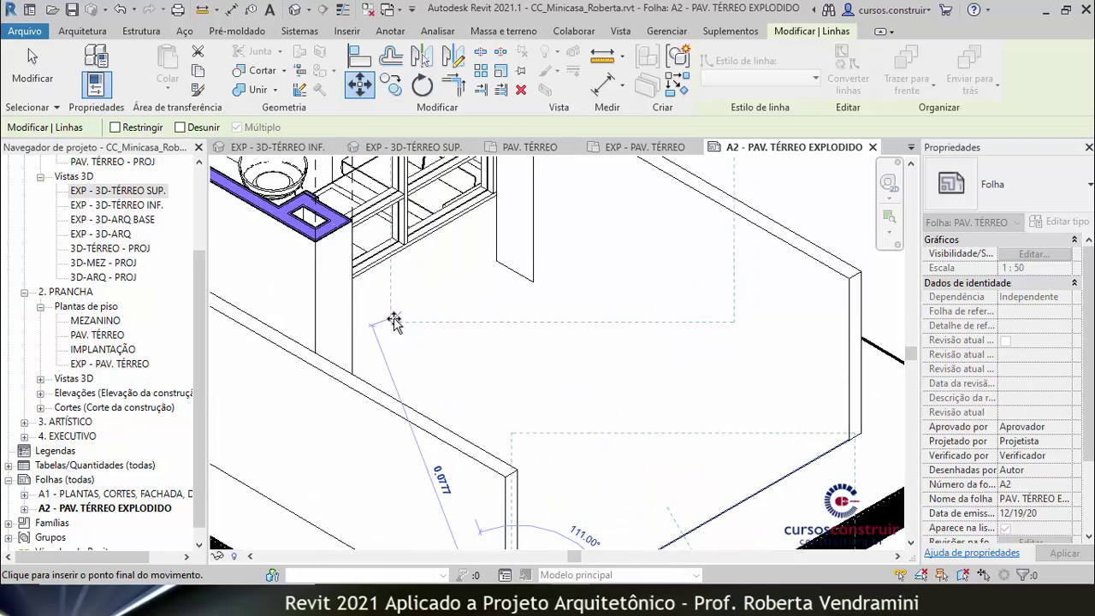
scroll(386, 327, "up", 2)
scroll(376, 333, "up", 1)
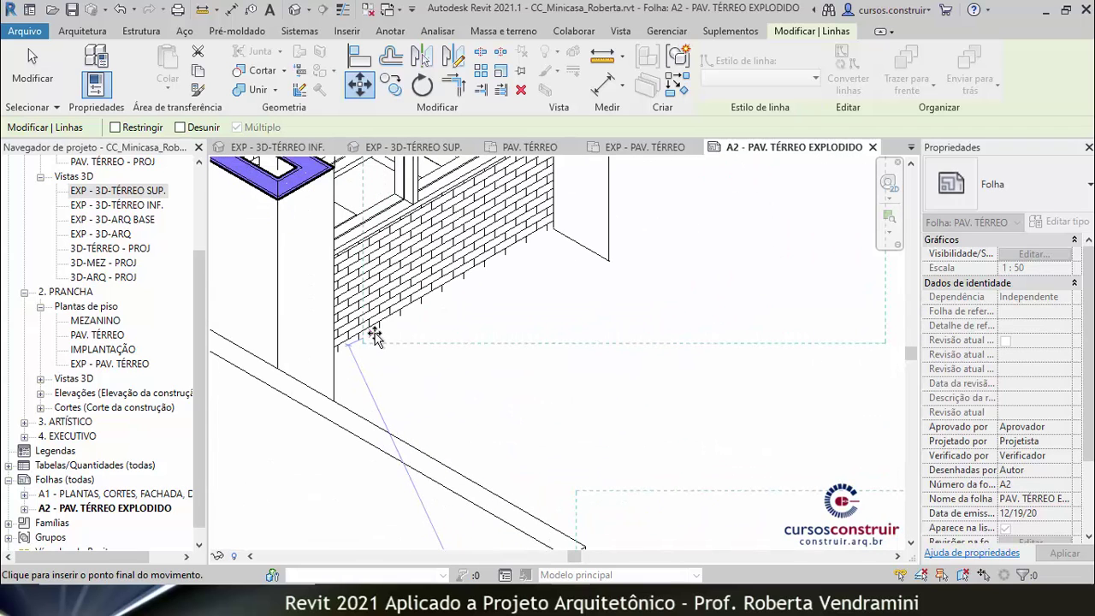
left_click(335, 360)
key("Escape")
scroll(484, 377, "down", 2)
scroll(590, 257, "down", 2)
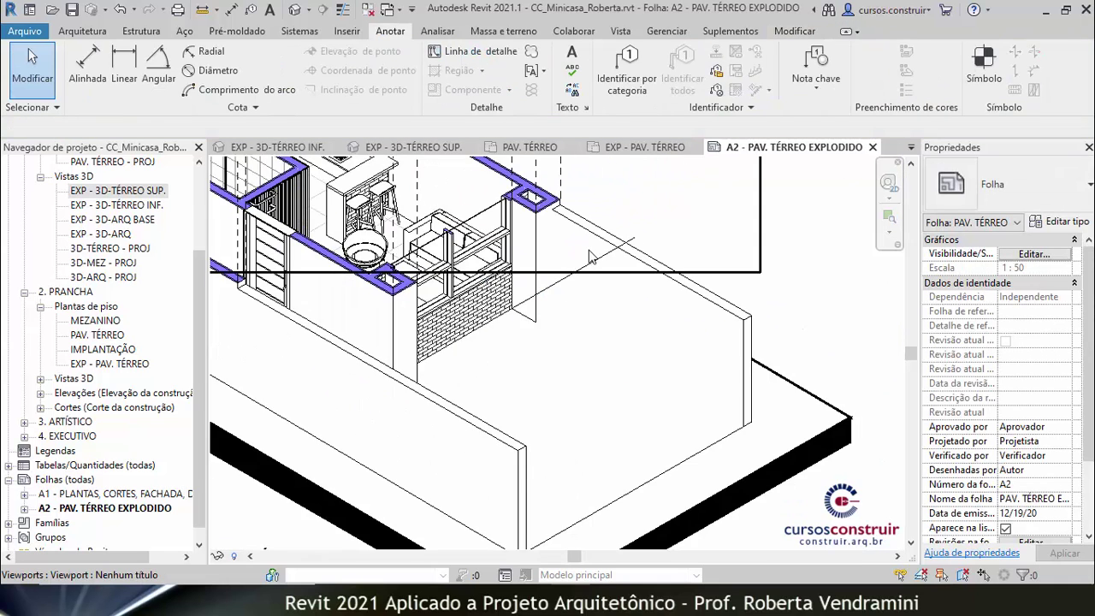
scroll(599, 253, "up", 2)
- Stretch the line's far endpoint to a new point, making it 0.0880 long
left_click(657, 237)
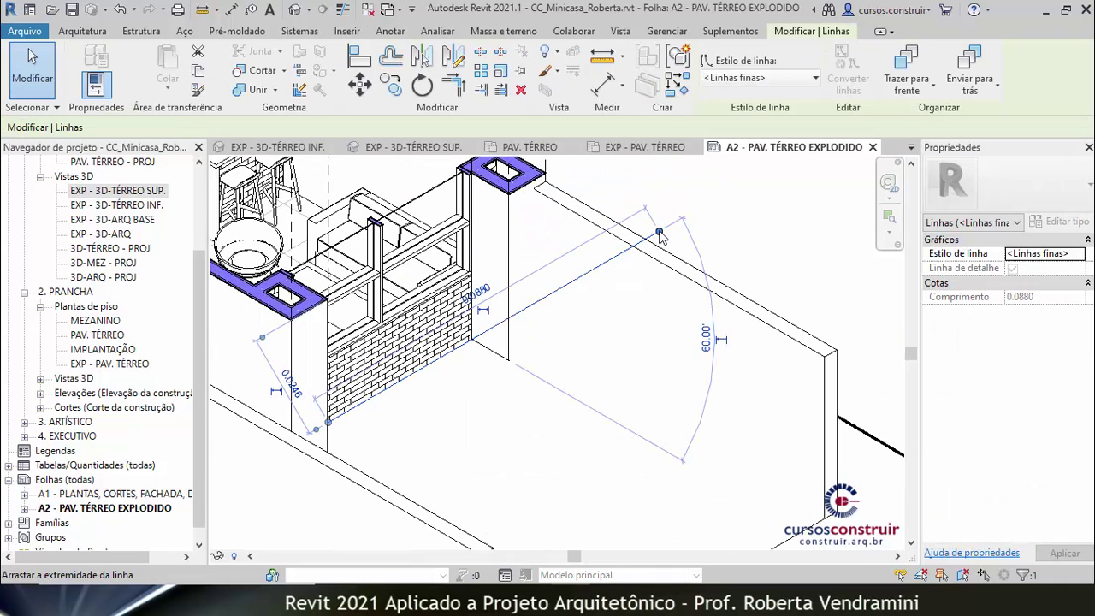
left_click_drag(658, 233, 550, 297)
left_click_drag(476, 342, 476, 342)
key("Escape")
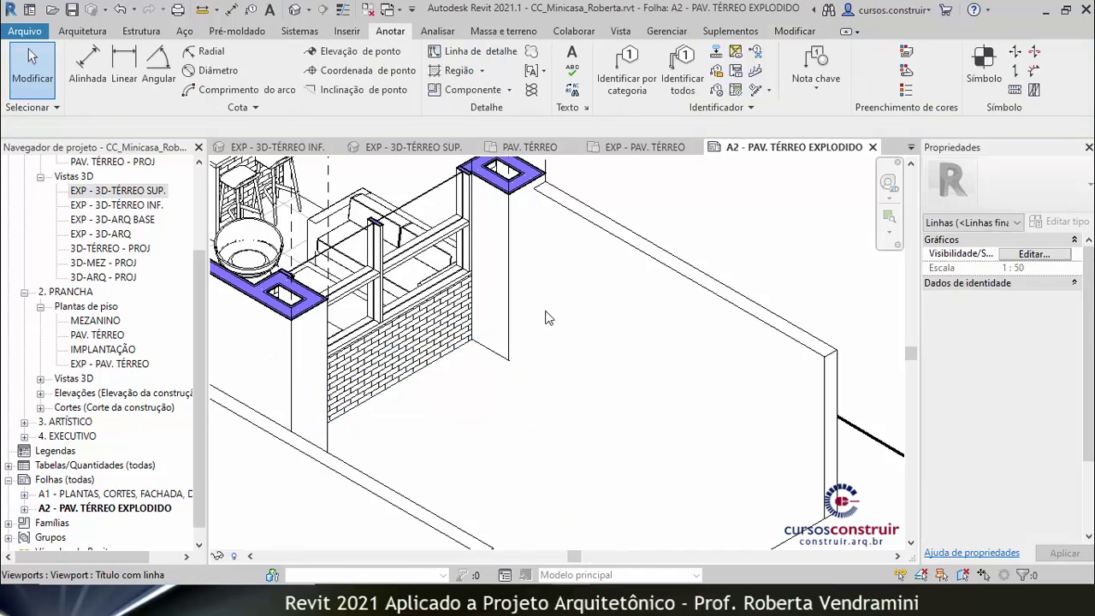
scroll(616, 229, "down", 2)
scroll(616, 229, "up", 2)
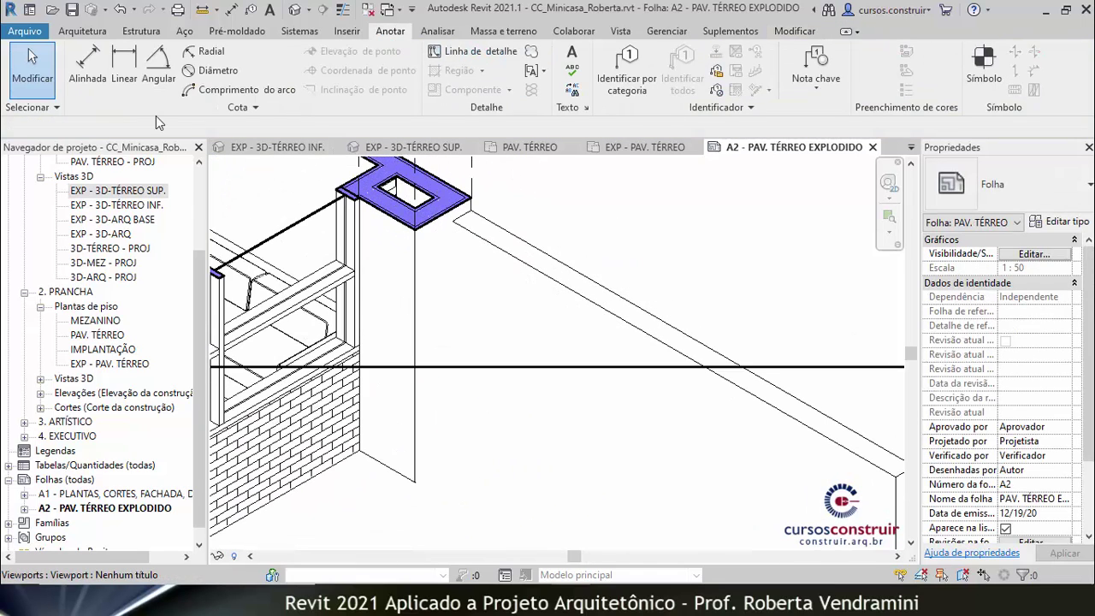
- Draw a detail line along the column's top edge starting at the column corner
left_click(434, 53)
scroll(411, 223, "up", 2)
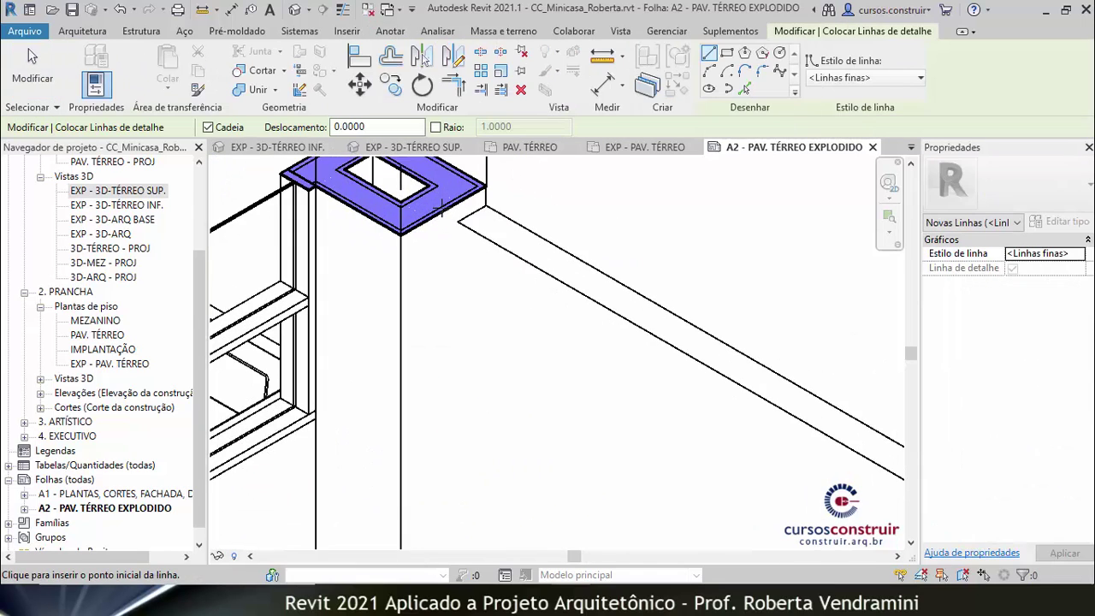
scroll(402, 235, "up", 1)
left_click(390, 247)
left_click(501, 180)
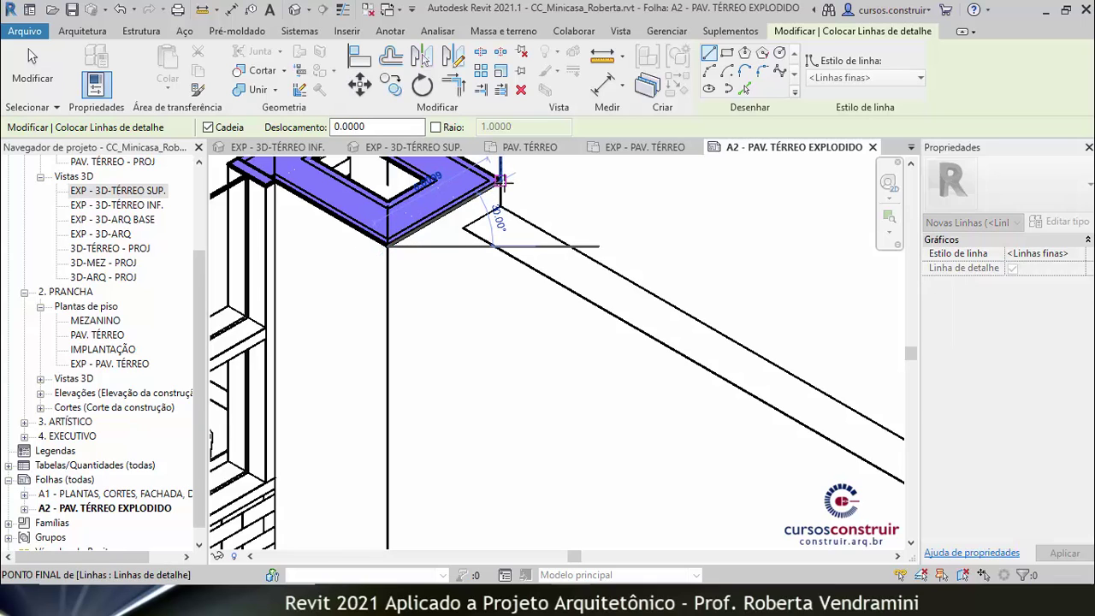
key("Escape")
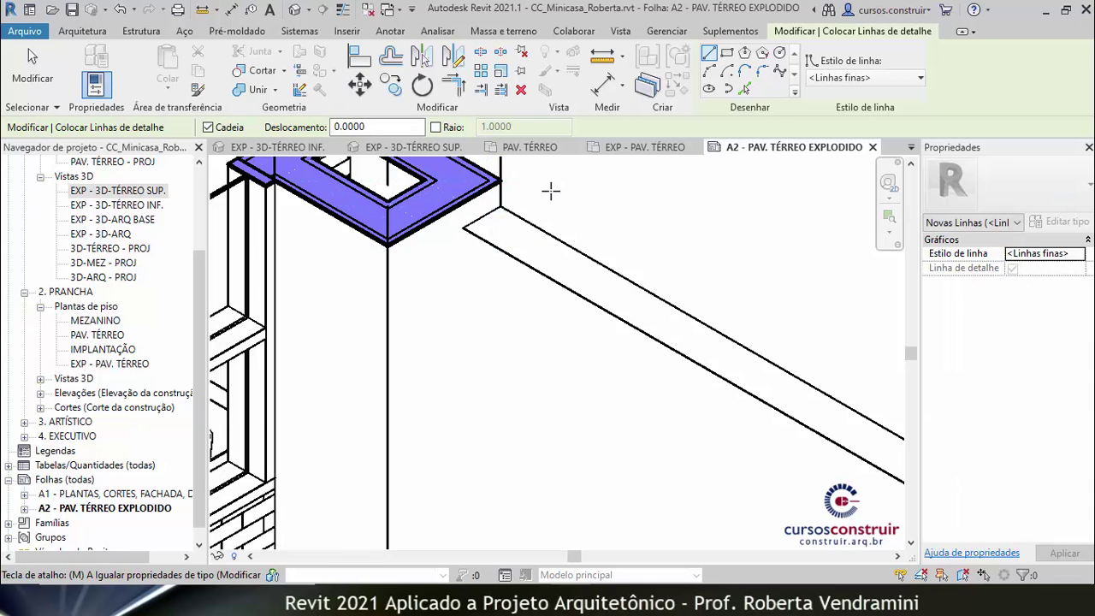
key("a")
key("Escape")
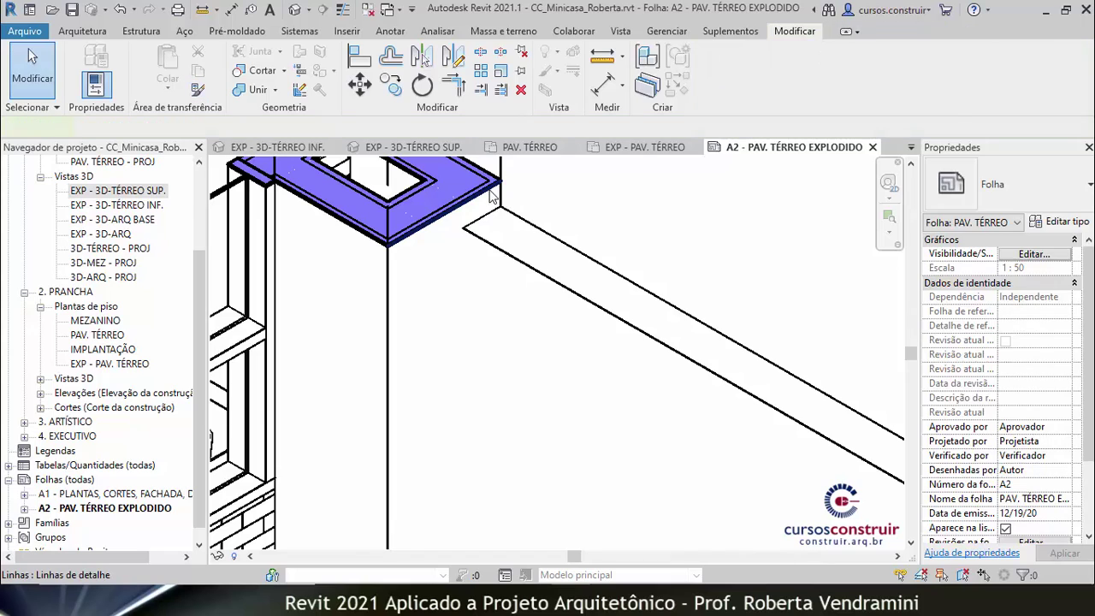
- Move the new line down from the column corner to the ground-floor wall corner
left_click(393, 243)
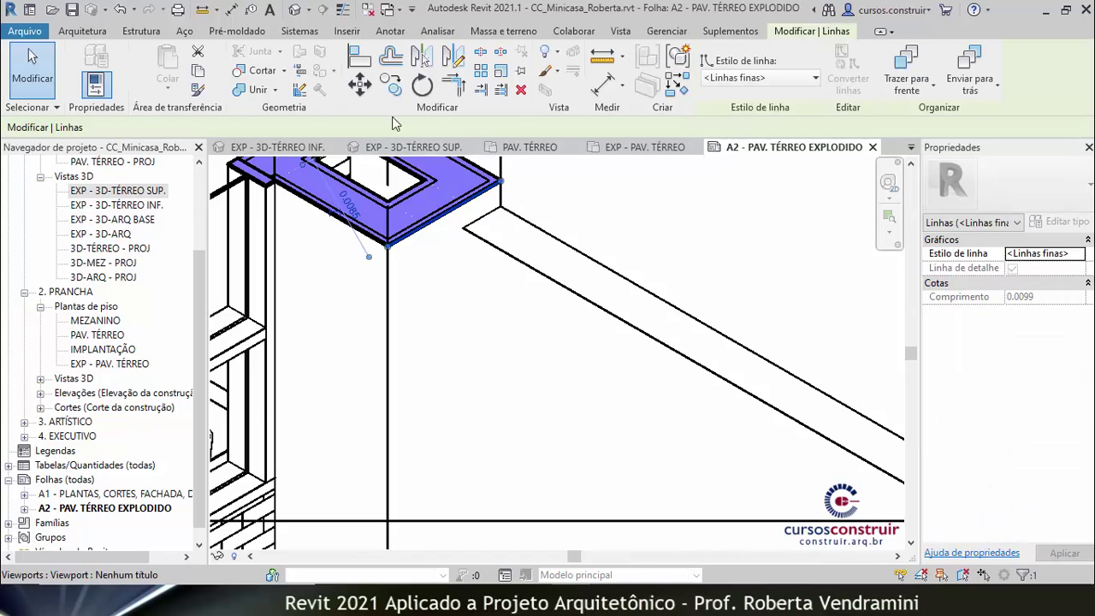
left_click(396, 250)
scroll(428, 256, "down", 5)
scroll(496, 387, "up", 3)
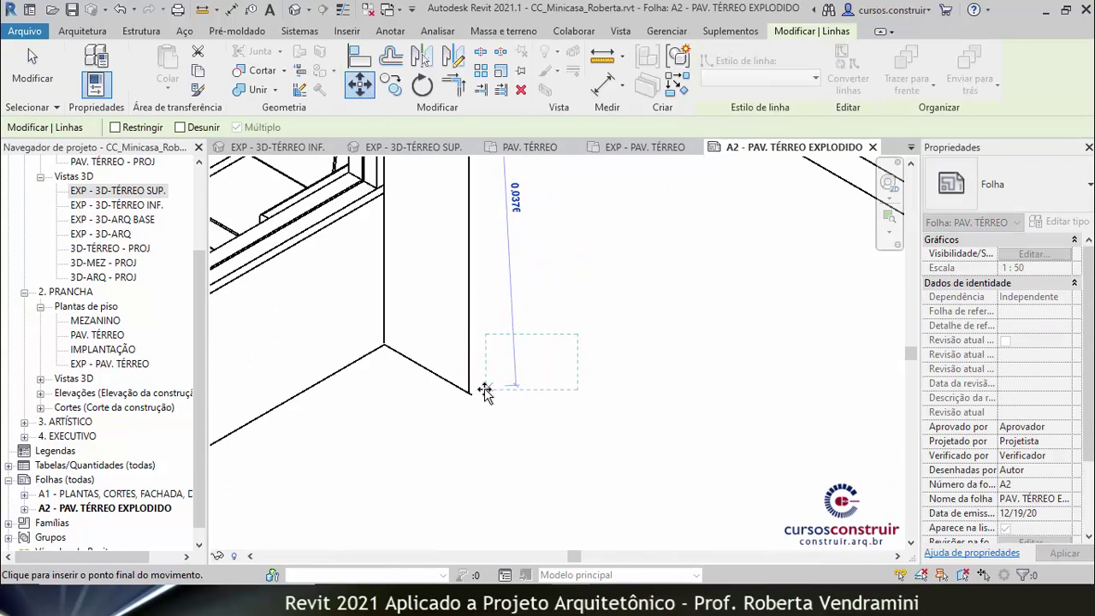
scroll(492, 387, "up", 2)
scroll(484, 388, "up", 3)
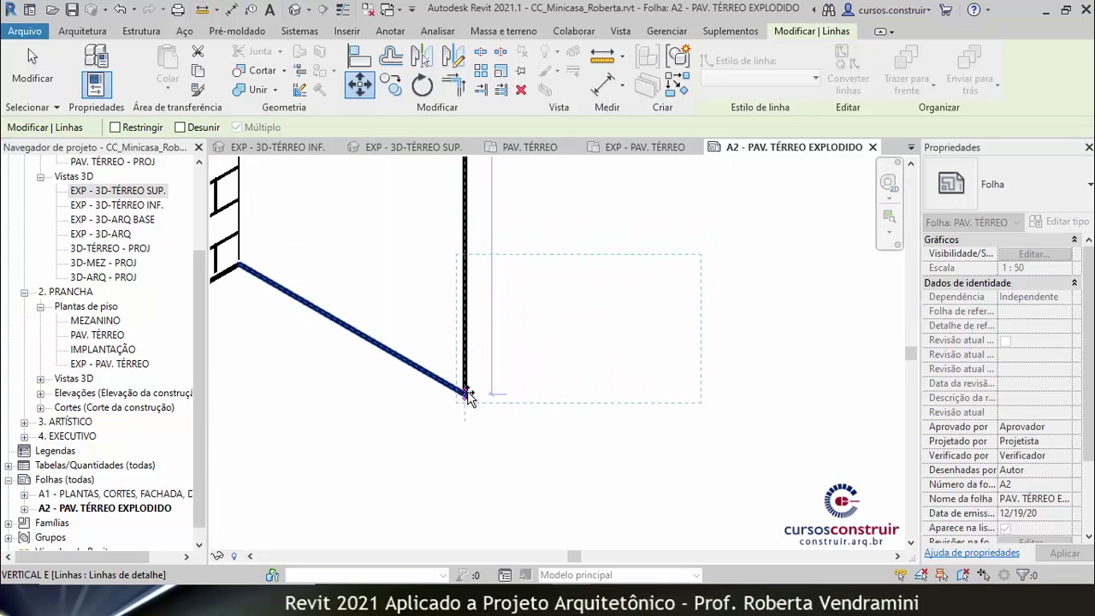
left_click(467, 393)
key("Escape")
scroll(510, 371, "down", 2)
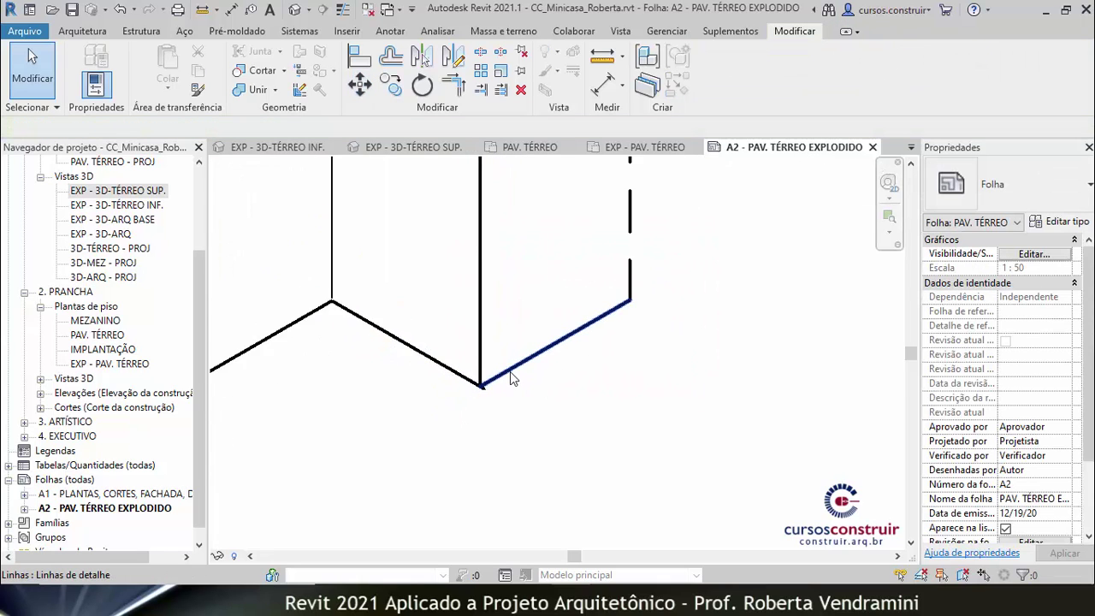
scroll(509, 372, "down", 3)
scroll(510, 372, "down", 3)
scroll(575, 351, "down", 2)
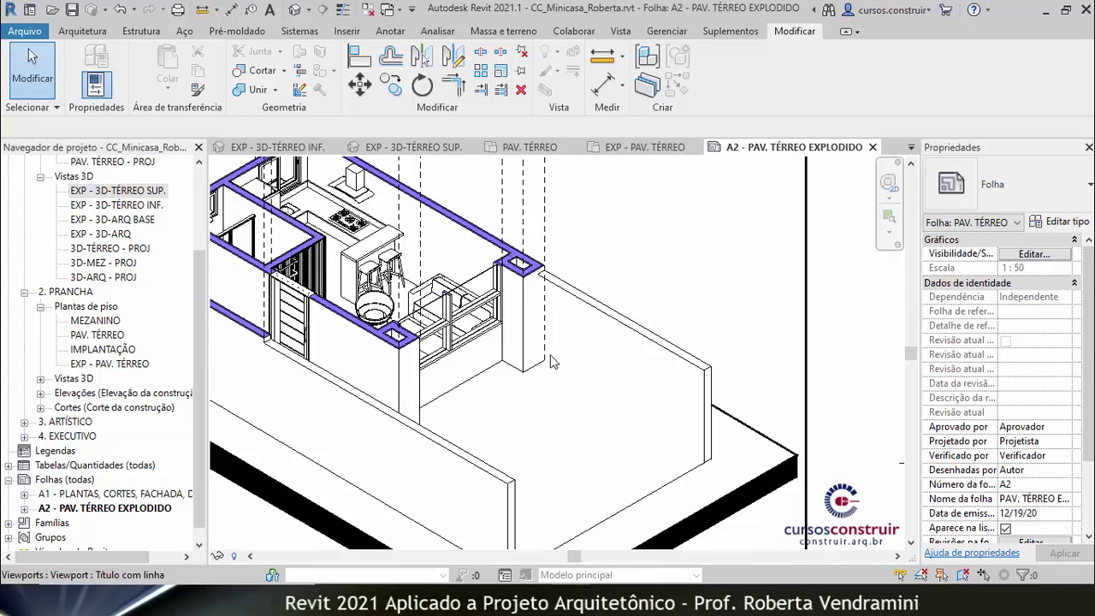
scroll(552, 363, "down", 2)
scroll(539, 325, "up", 2)
scroll(513, 303, "up", 2)
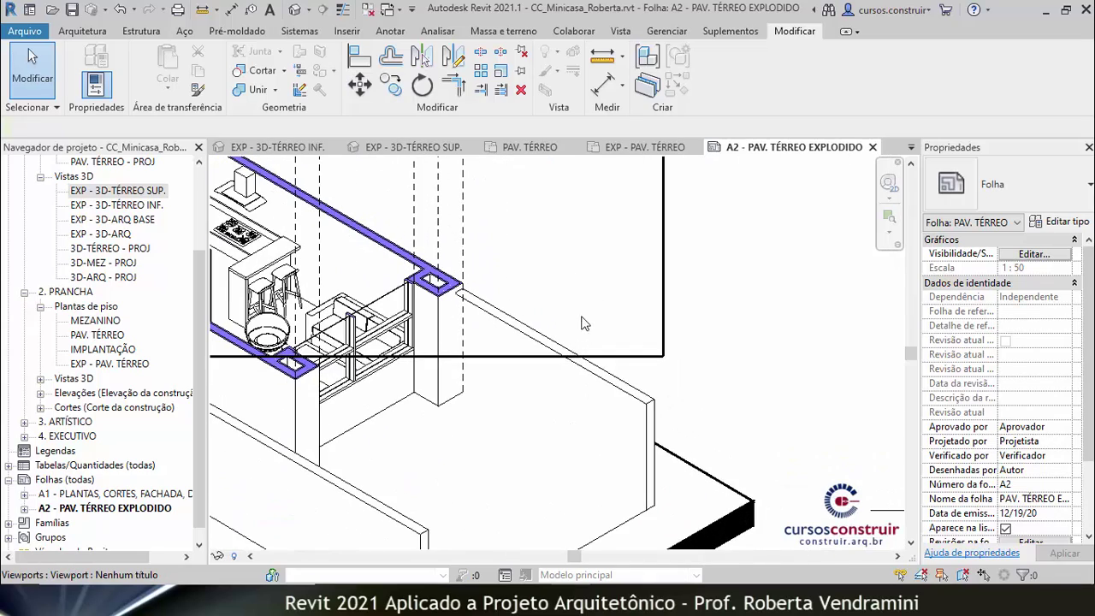
scroll(482, 285, "up", 2)
scroll(481, 285, "up", 1)
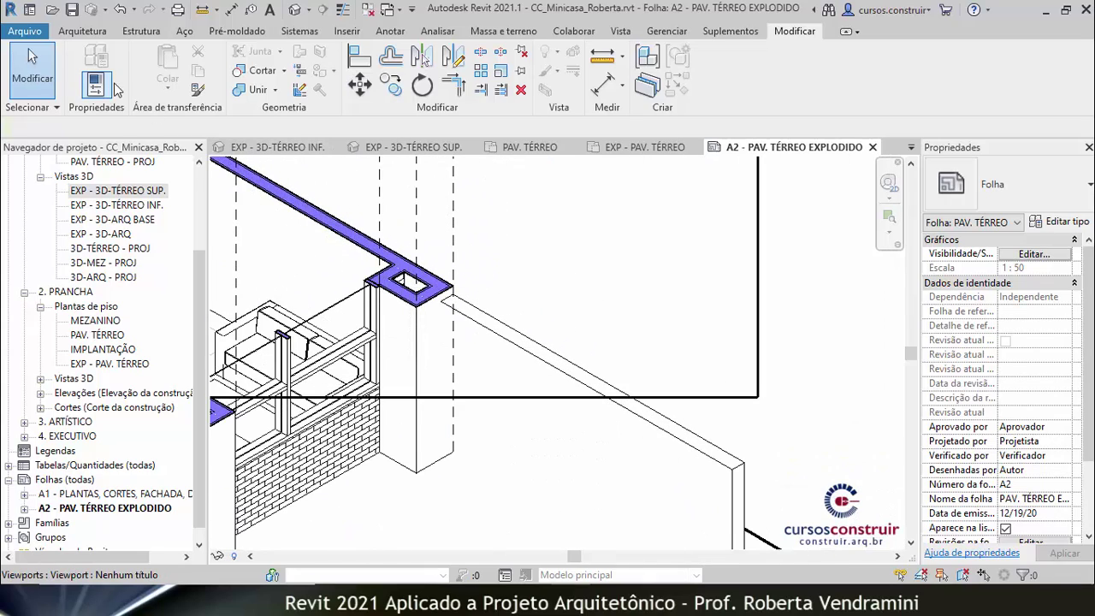
- Draw a detail line from the pillar corner straight down beside the pillar
left_click(391, 30)
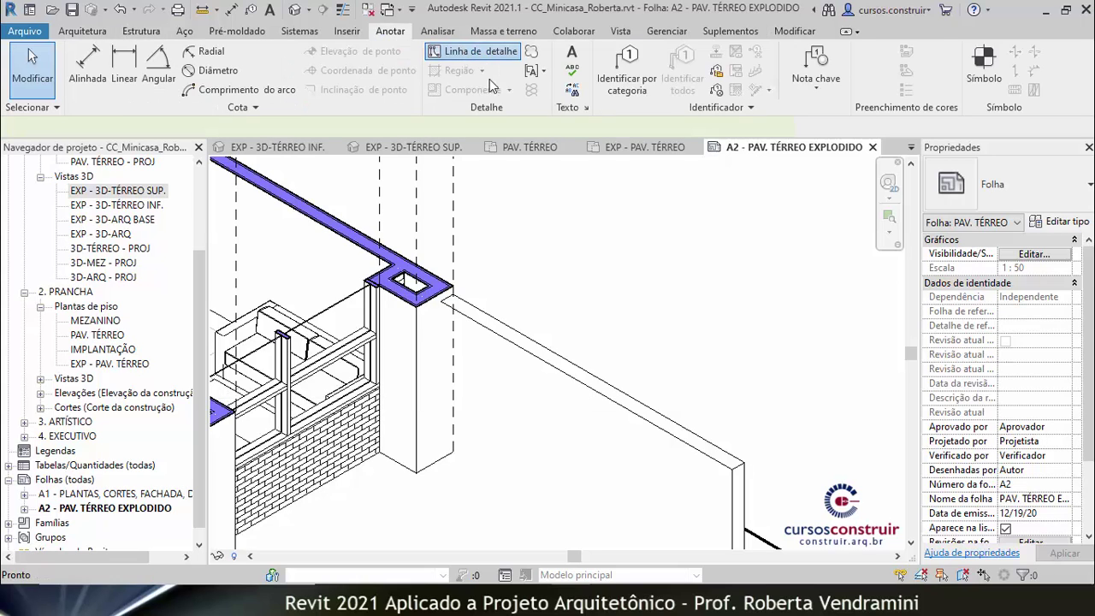
left_click(514, 50)
scroll(453, 304, "up", 1)
scroll(450, 321, "up", 1)
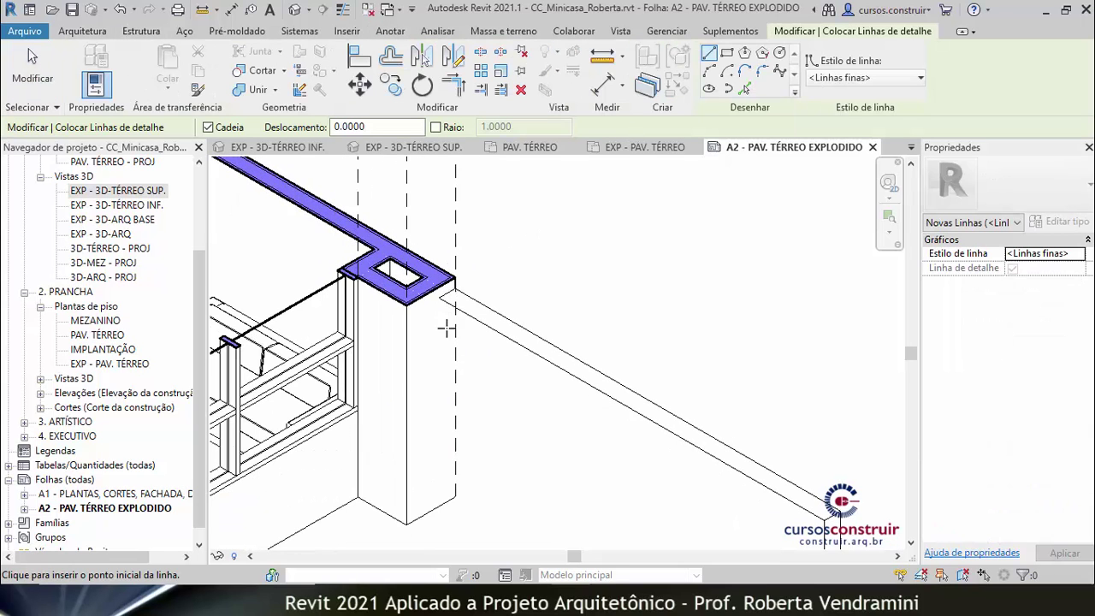
scroll(438, 317, "up", 1)
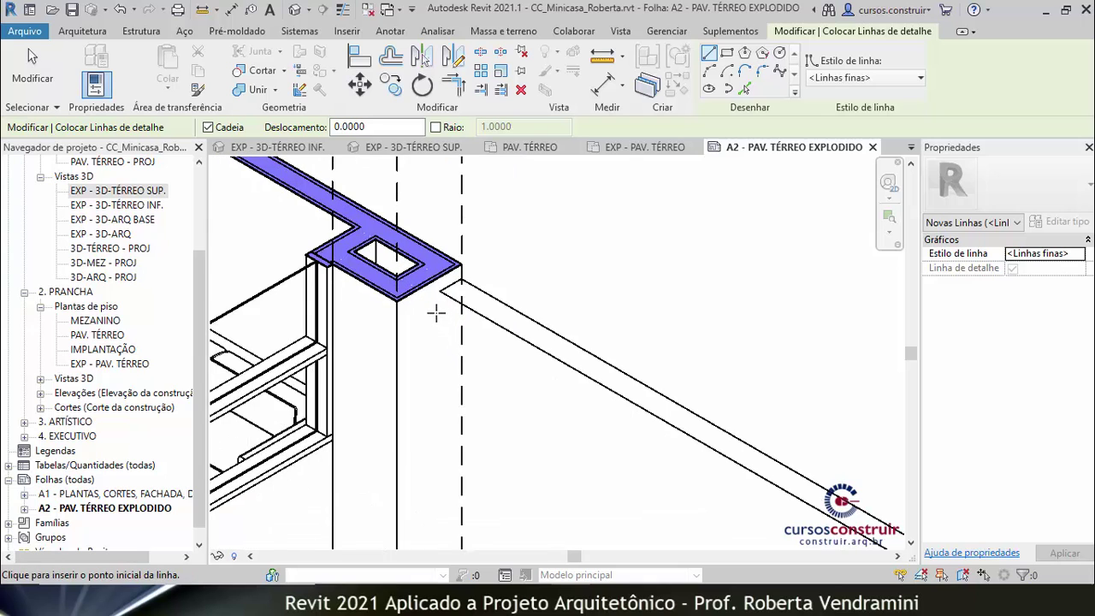
scroll(444, 294, "up", 1)
scroll(441, 292, "up", 1)
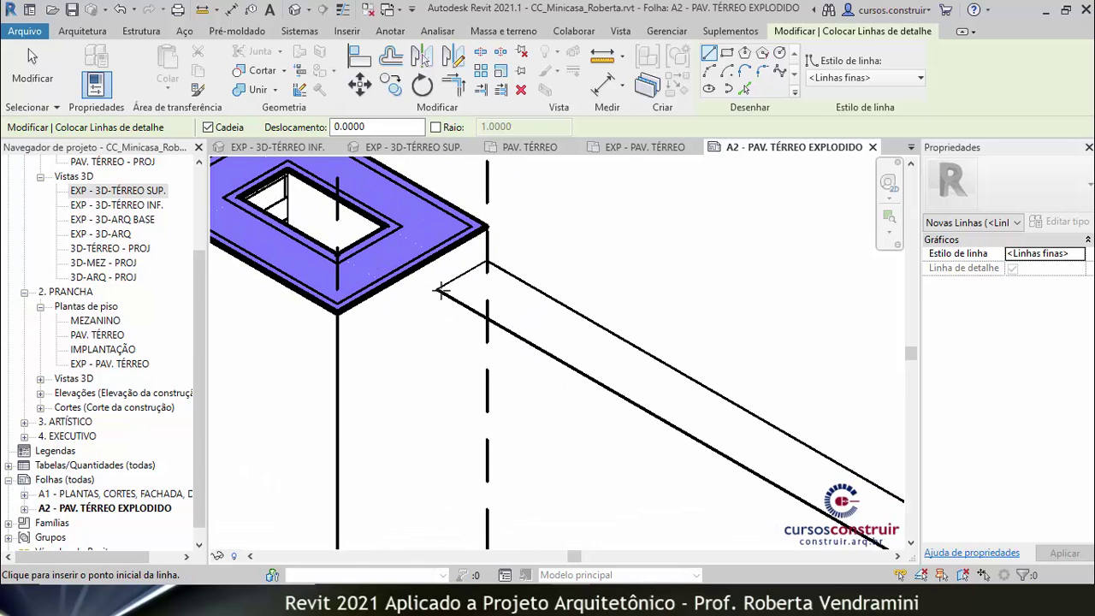
left_click(438, 291)
scroll(447, 299, "down", 2)
scroll(447, 303, "up", 1)
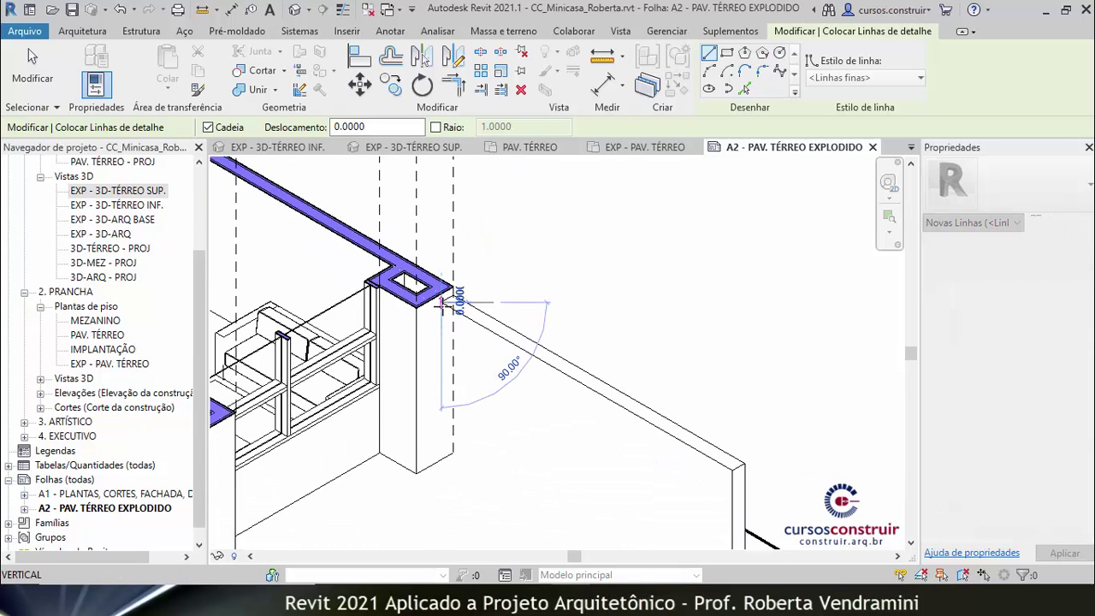
scroll(440, 462, "up", 2)
scroll(439, 497, "up", 1)
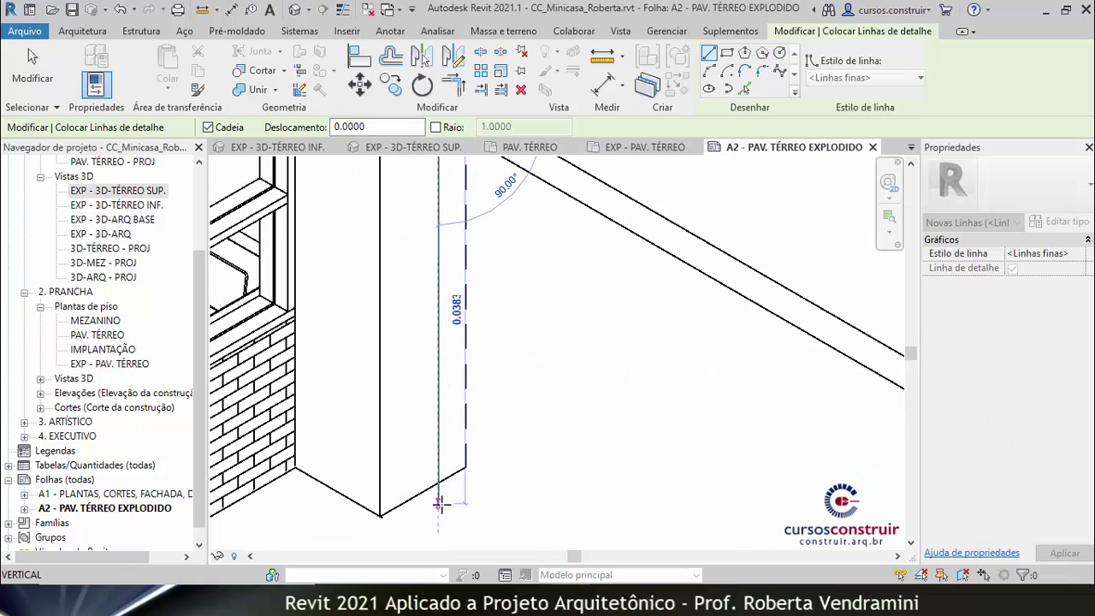
left_click(439, 505)
key("Escape")
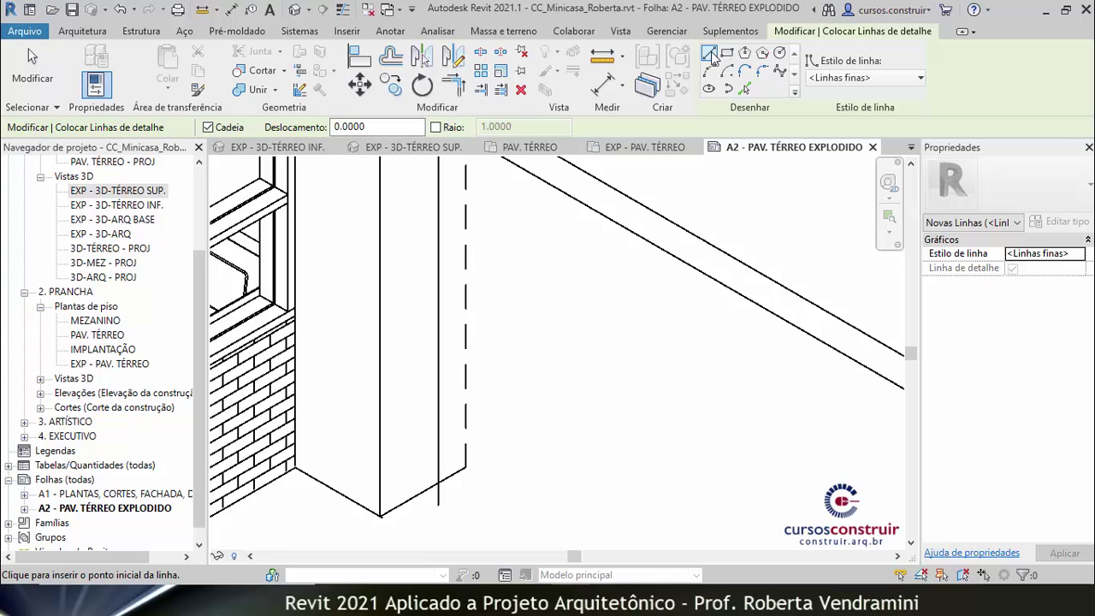
- Draw a second detail line from the pillar corner across to the wall's bottom corner
scroll(475, 485, "down", 1)
left_click(438, 486)
scroll(444, 486, "down", 2)
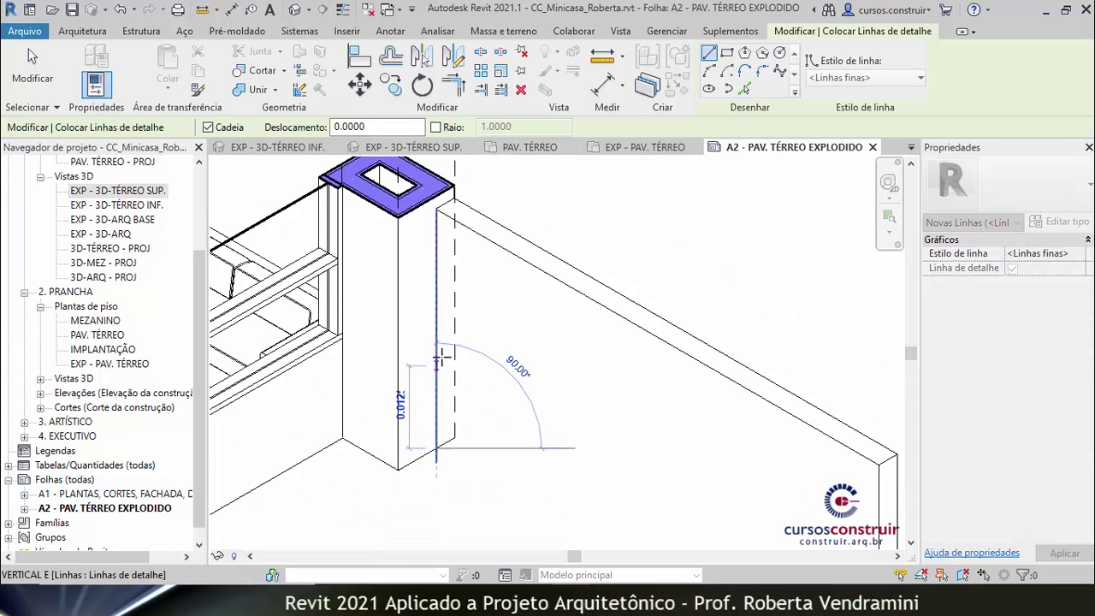
scroll(445, 368, "down", 1)
scroll(462, 364, "up", 1)
scroll(505, 389, "up", 1)
scroll(599, 444, "up", 2)
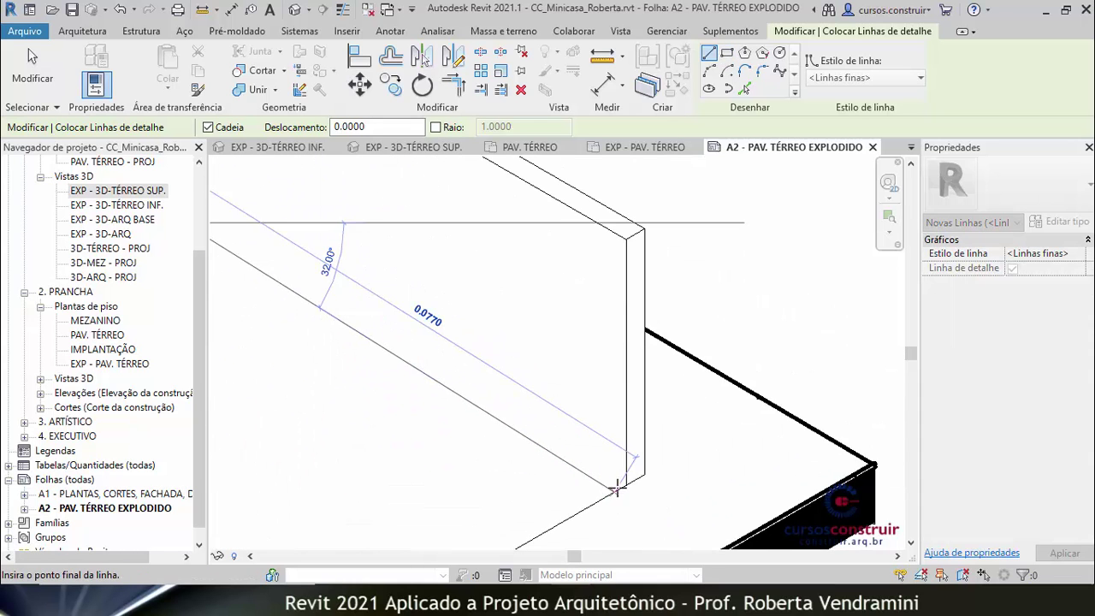
scroll(629, 484, "up", 2)
left_click(621, 484)
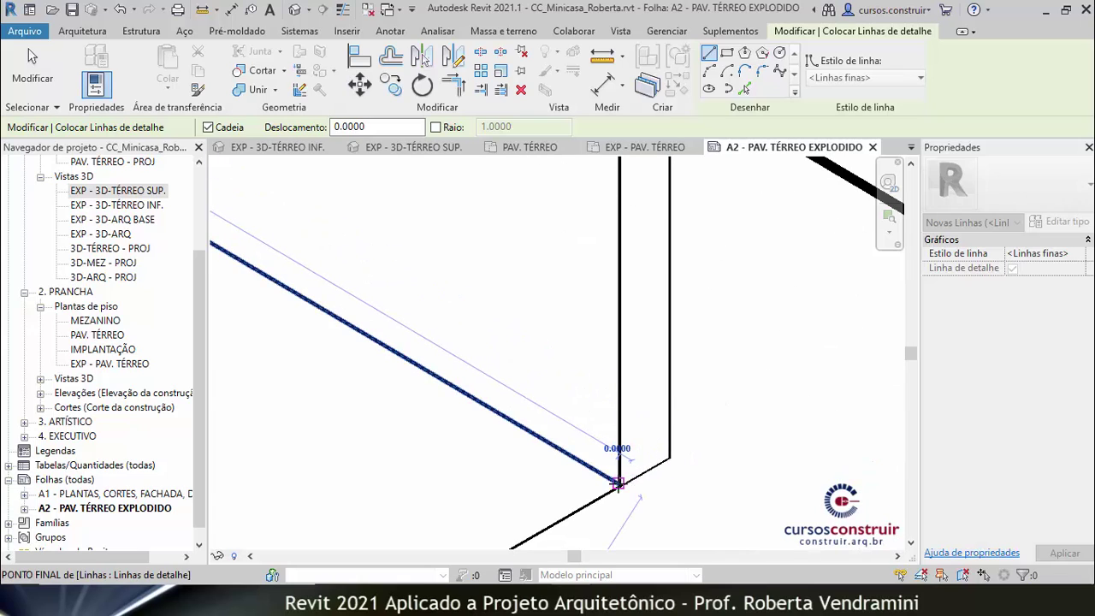
key("Escape")
key("Escape")
- Extend the dashed line at the column corner up to the pillar's top corner
scroll(633, 445, "down", 2)
scroll(548, 360, "down", 1)
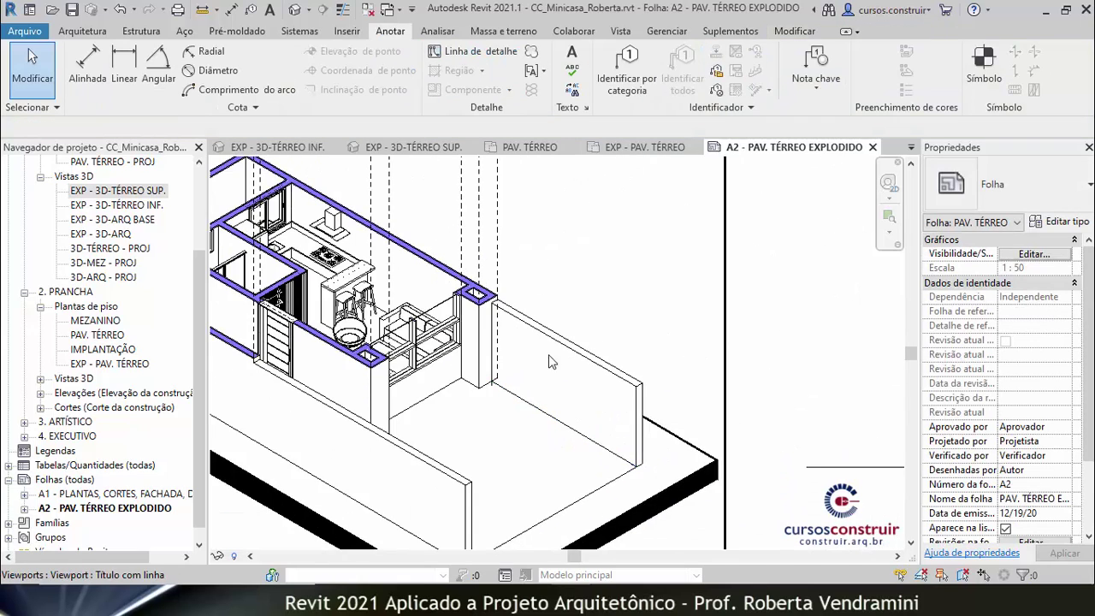
scroll(488, 293, "down", 1)
scroll(488, 293, "up", 2)
left_click(476, 237)
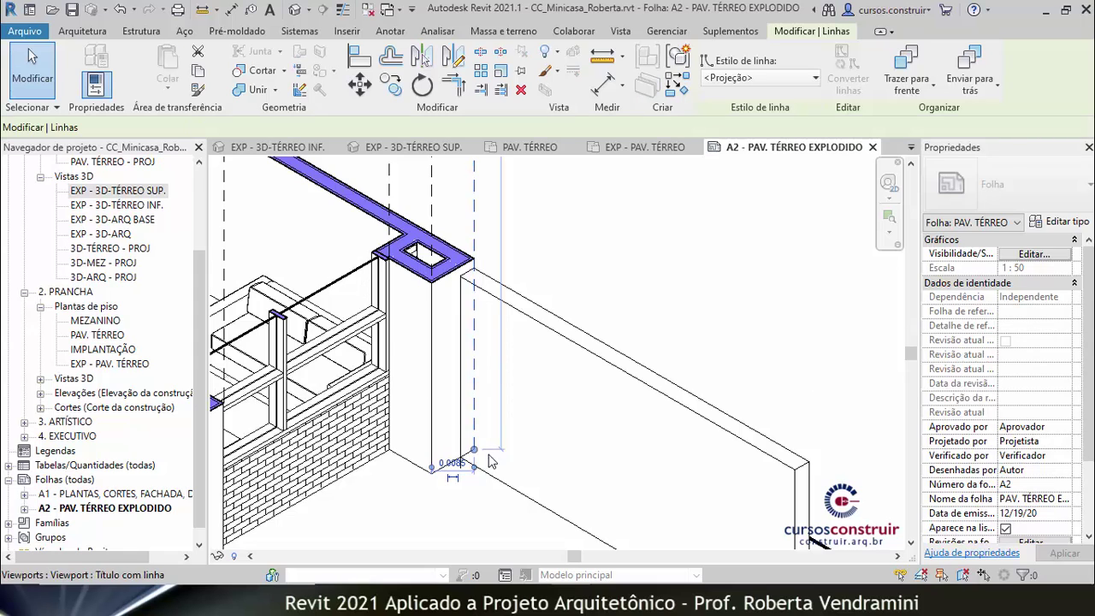
left_click_drag(475, 453, 475, 245)
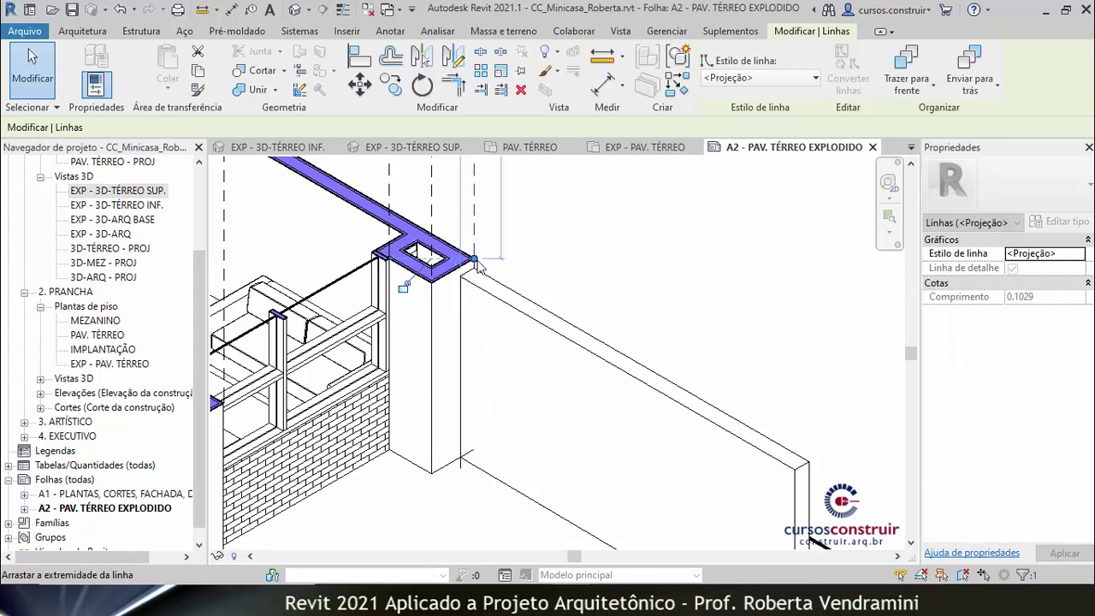
key("Escape")
- Move the diagonal line's end onto the vertical line and shorten the vertical line to meet it
scroll(495, 389, "up", 3)
scroll(440, 445, "up", 3)
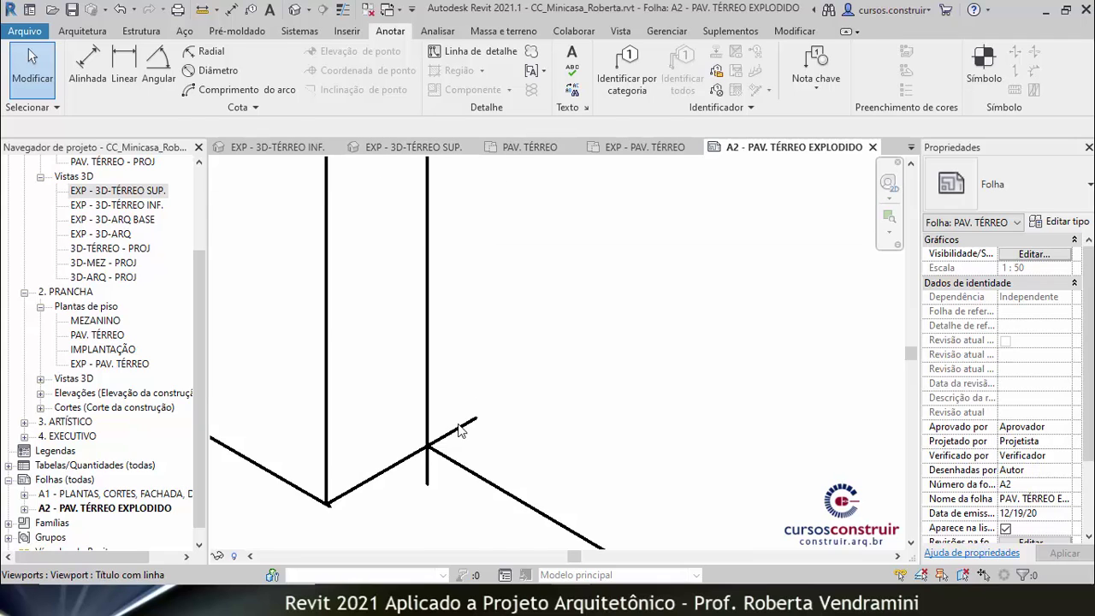
left_click(460, 431)
left_click_drag(477, 419, 428, 449)
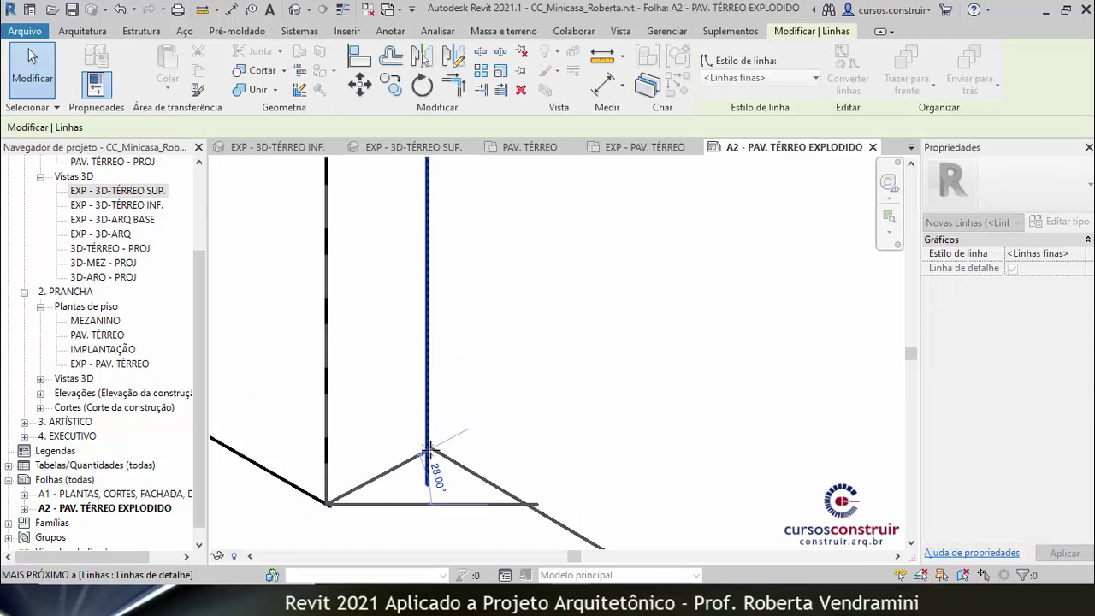
left_click(427, 483)
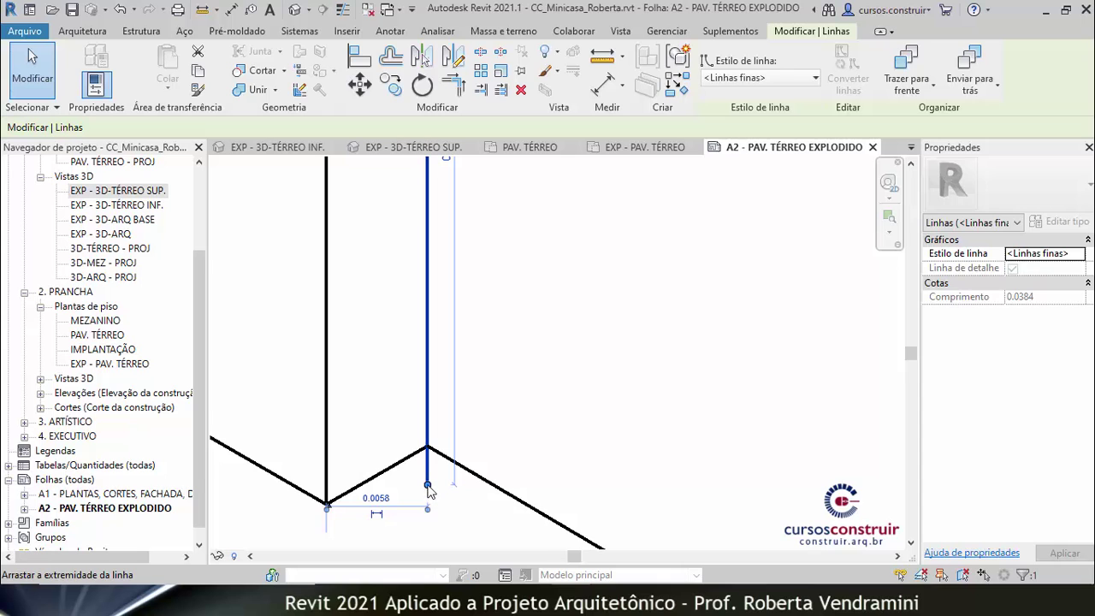
left_click_drag(428, 485, 428, 447)
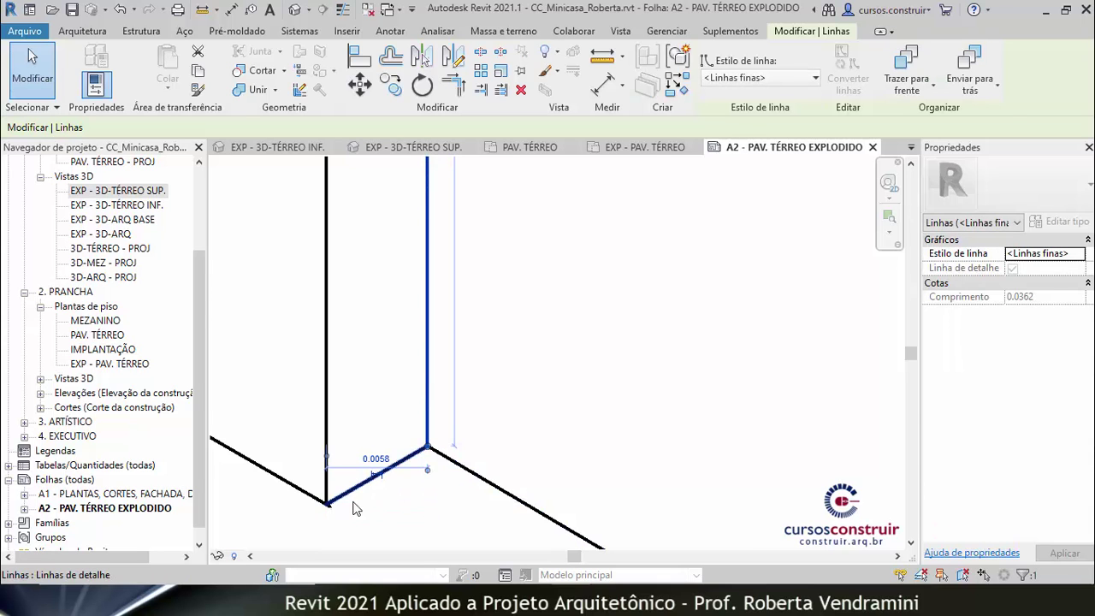
key("Escape")
scroll(520, 384, "down", 3)
scroll(746, 355, "down", 3)
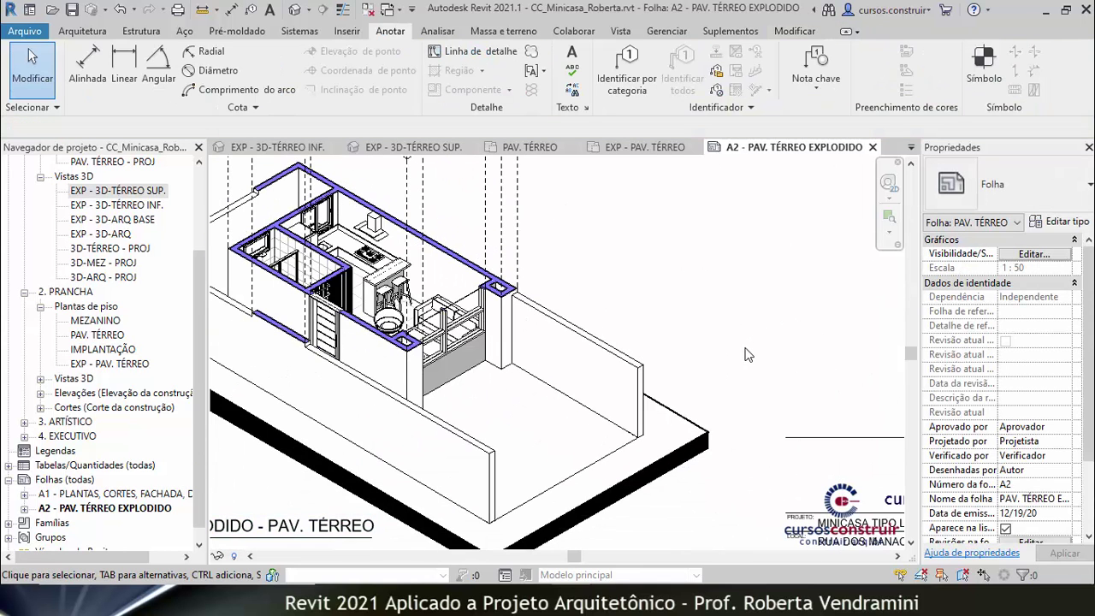
scroll(687, 382, "down", 1)
scroll(687, 382, "down", 1)
scroll(687, 383, "down", 1)
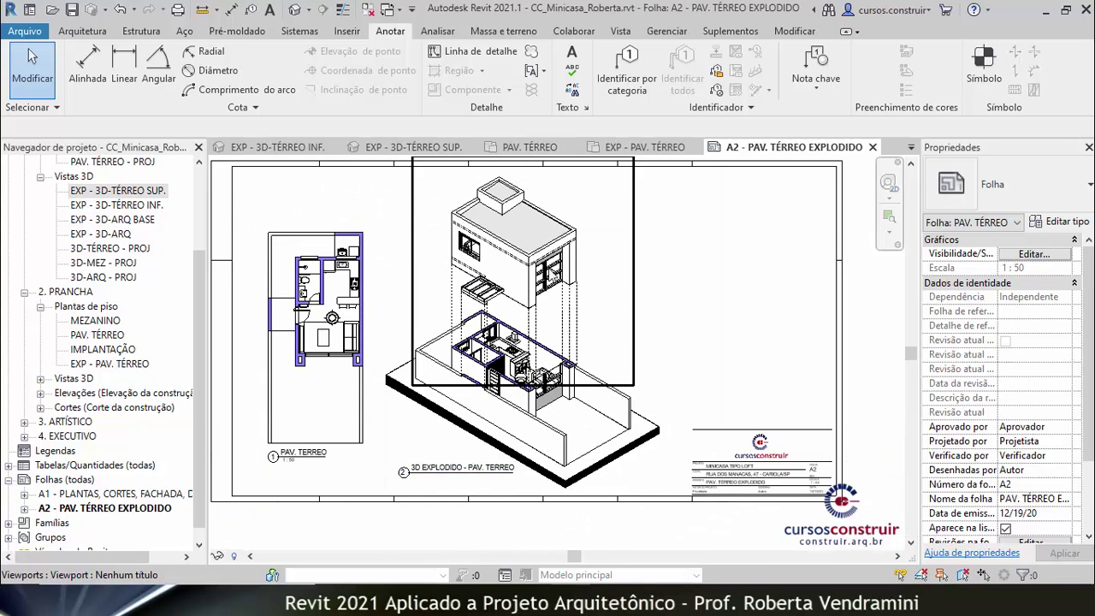
scroll(499, 248, "up", 1)
scroll(500, 248, "up", 1)
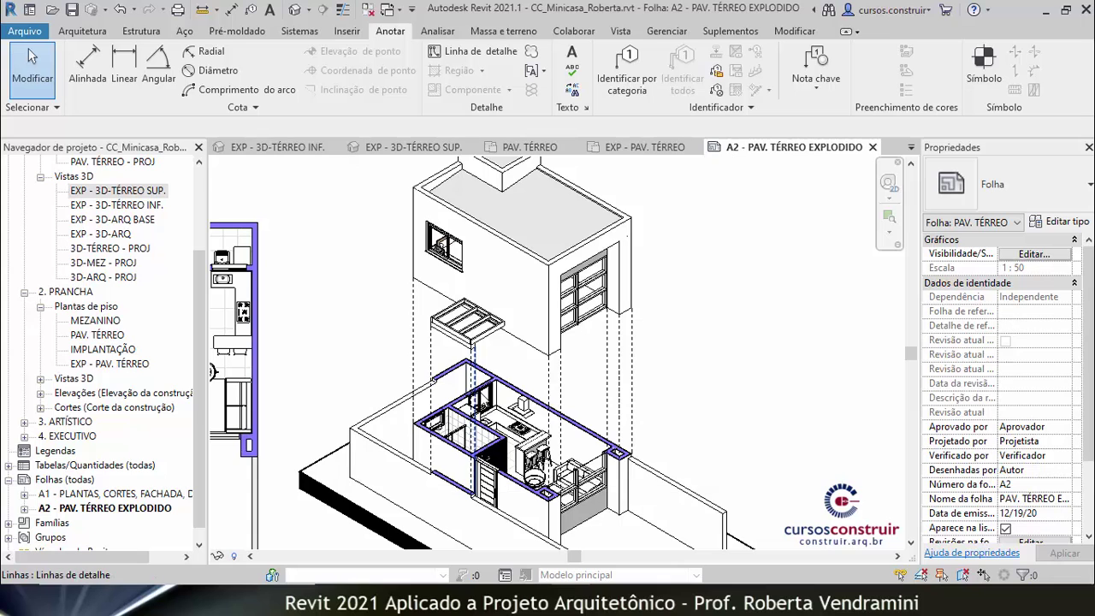
scroll(571, 409, "up", 2)
scroll(572, 409, "up", 2)
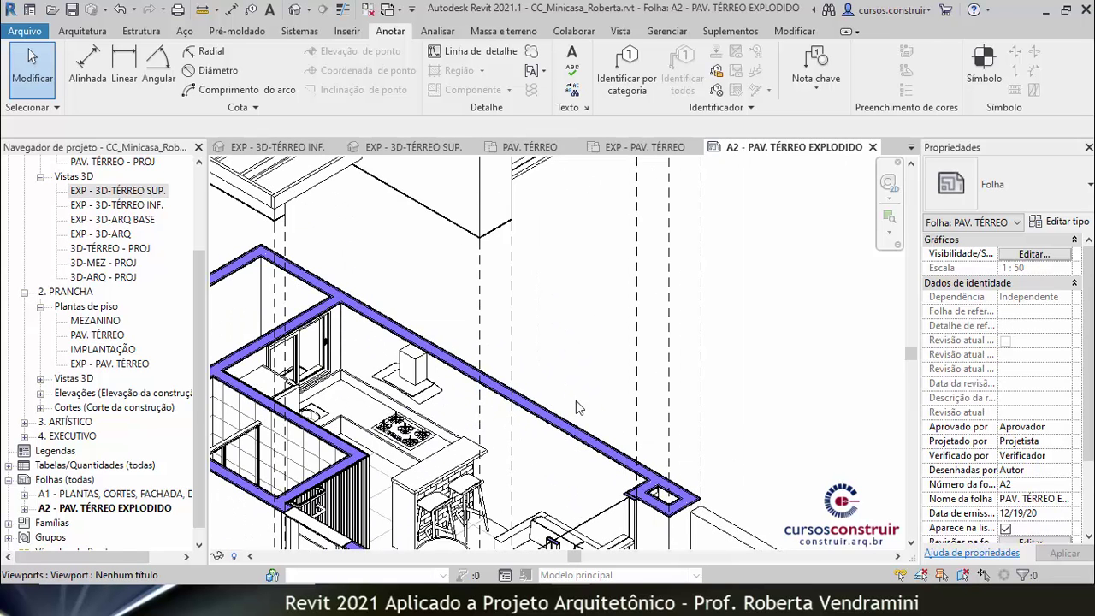
scroll(524, 312, "down", 2)
scroll(524, 312, "down", 2)
scroll(524, 312, "down", 2)
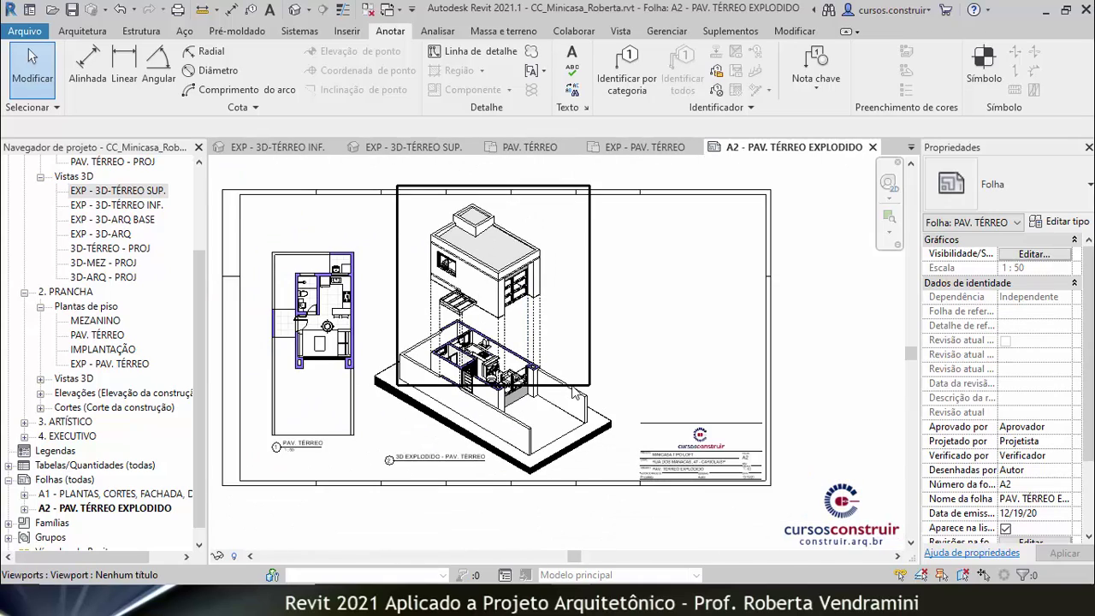
scroll(419, 349, "up", 1)
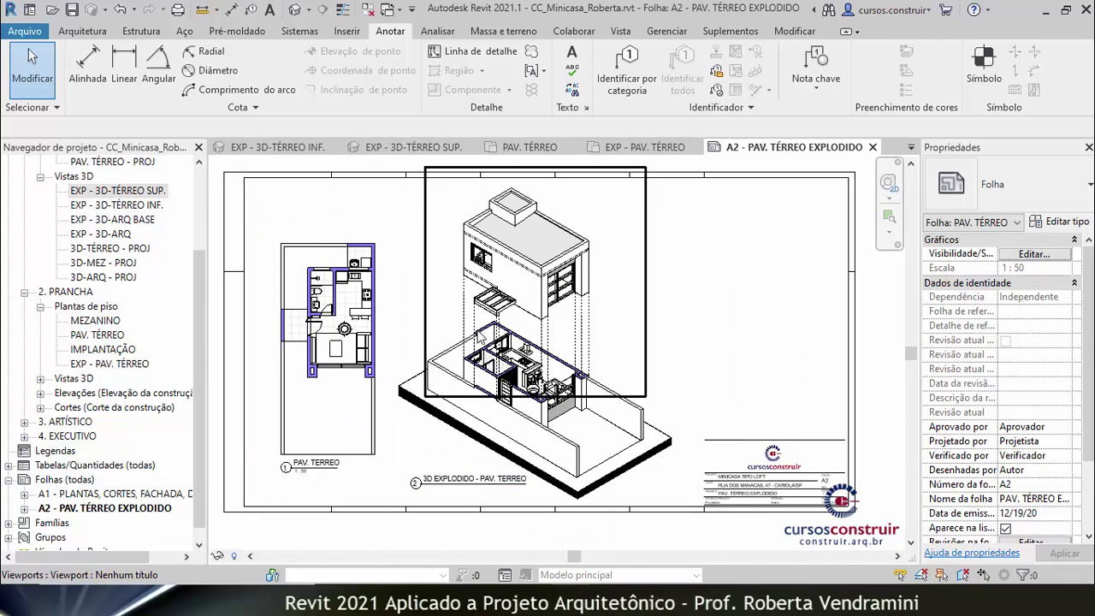
- Create a new line style subcategory named TRACEJADO ROXINHO in Line Styles
left_click(659, 32)
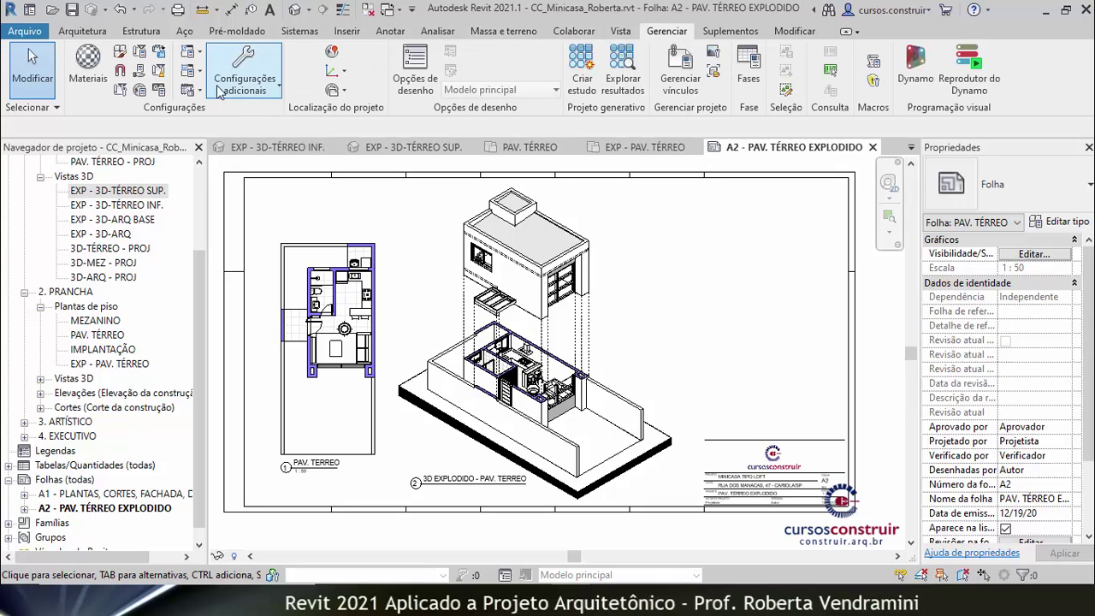
left_click(279, 90)
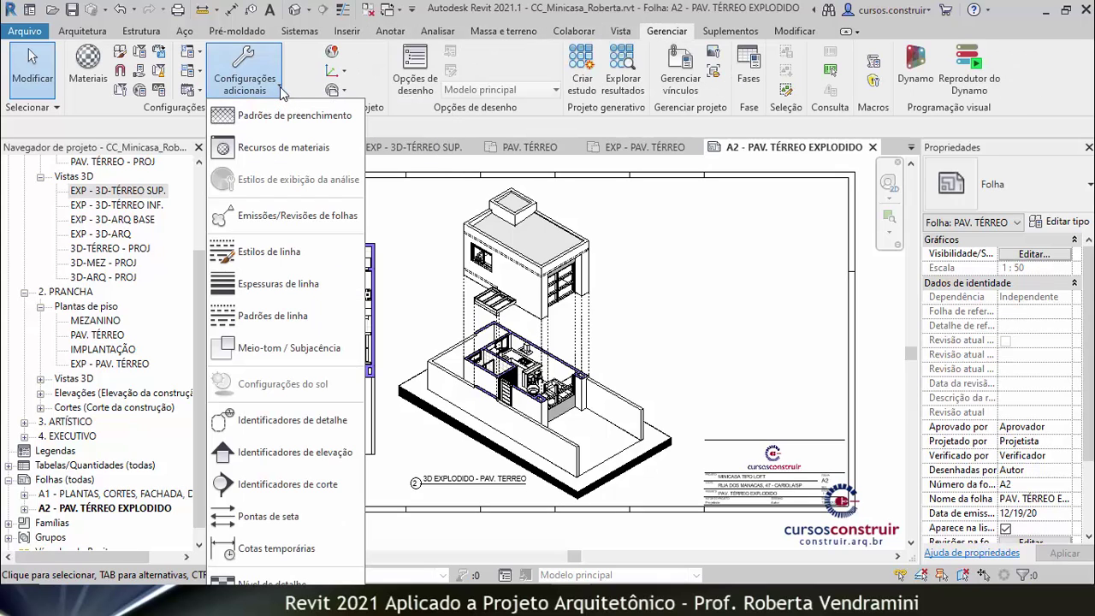
left_click(261, 255)
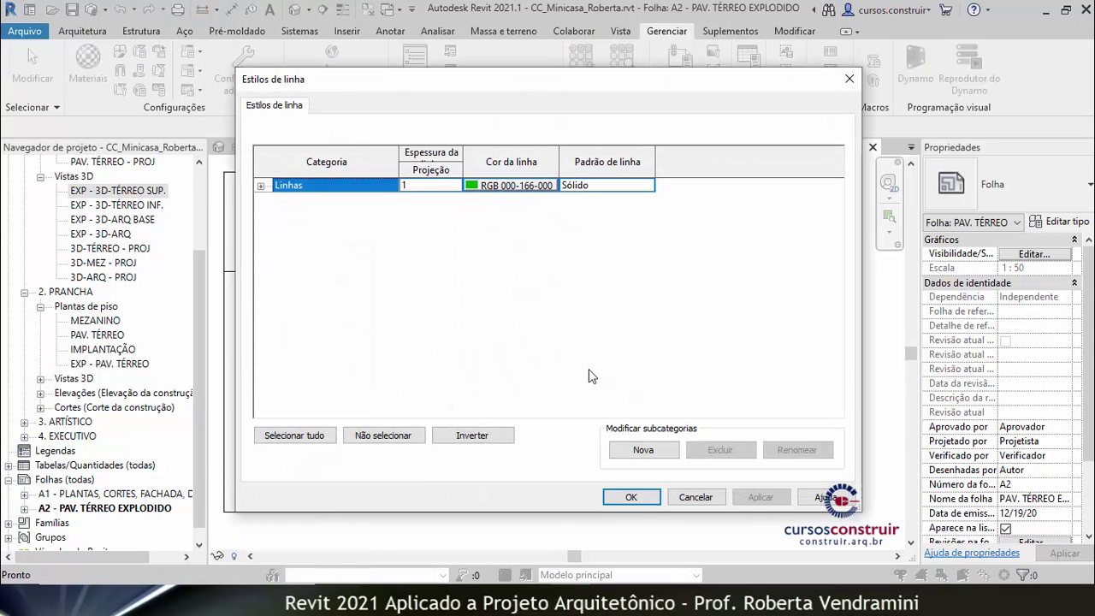
left_click(642, 449)
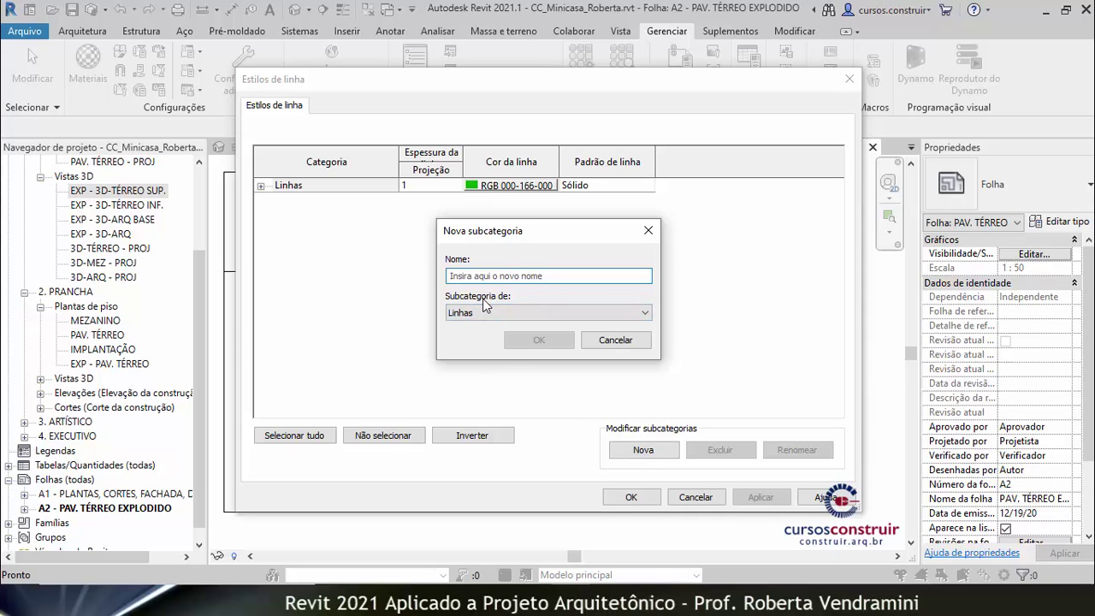
type("TRACEJADO ")
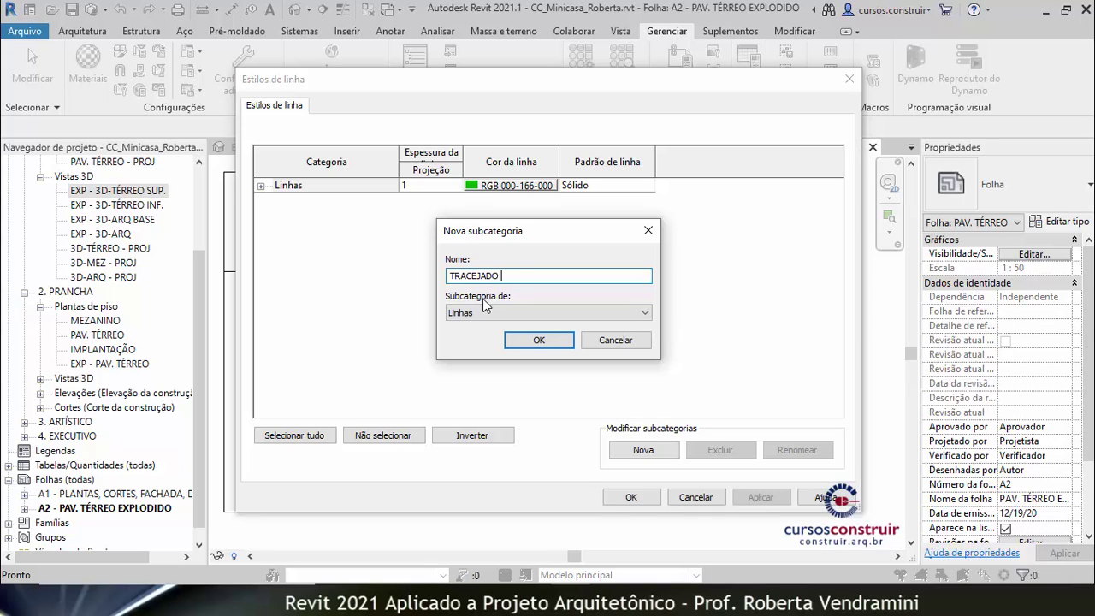
type("ROXINHO")
left_click(539, 340)
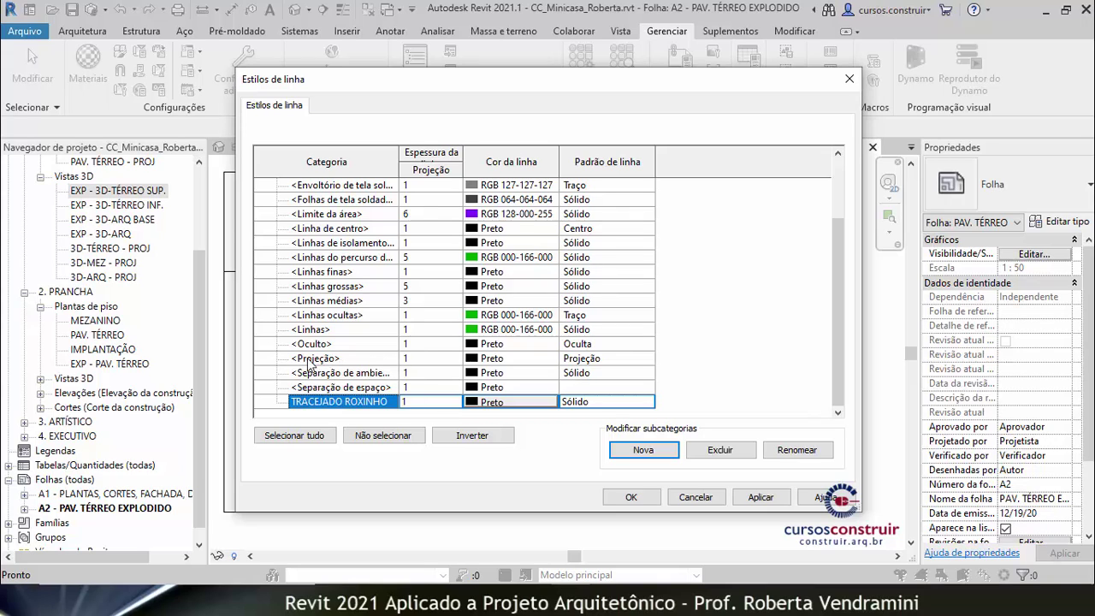
- Give TRACEJADO ROXINHO weight 2, light purple RGB 128-128-255 and the Projeção pattern, then apply
left_click(414, 401)
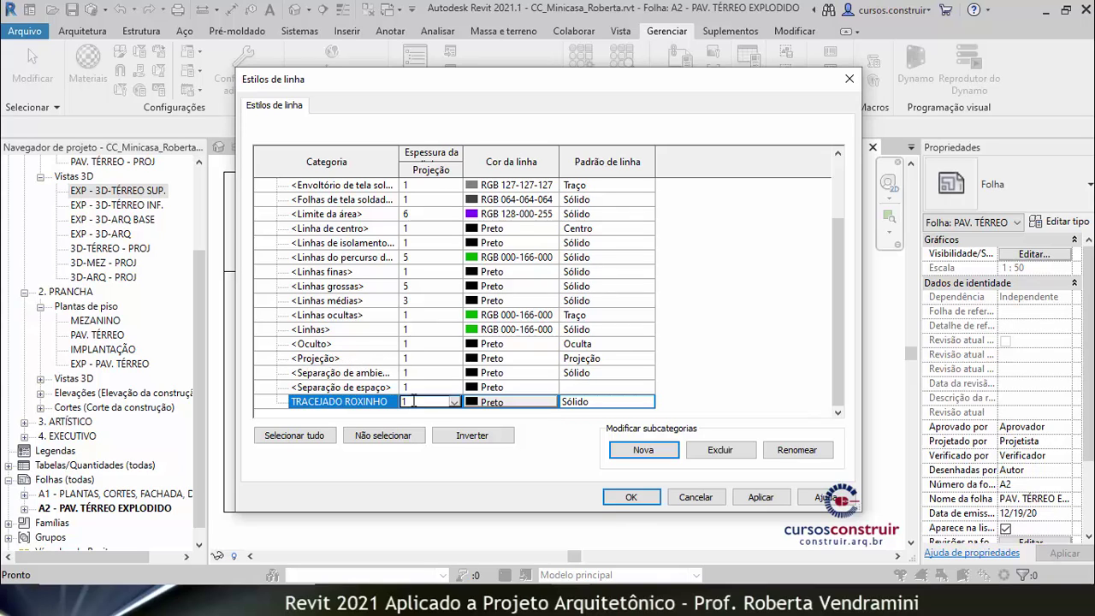
left_click(454, 401)
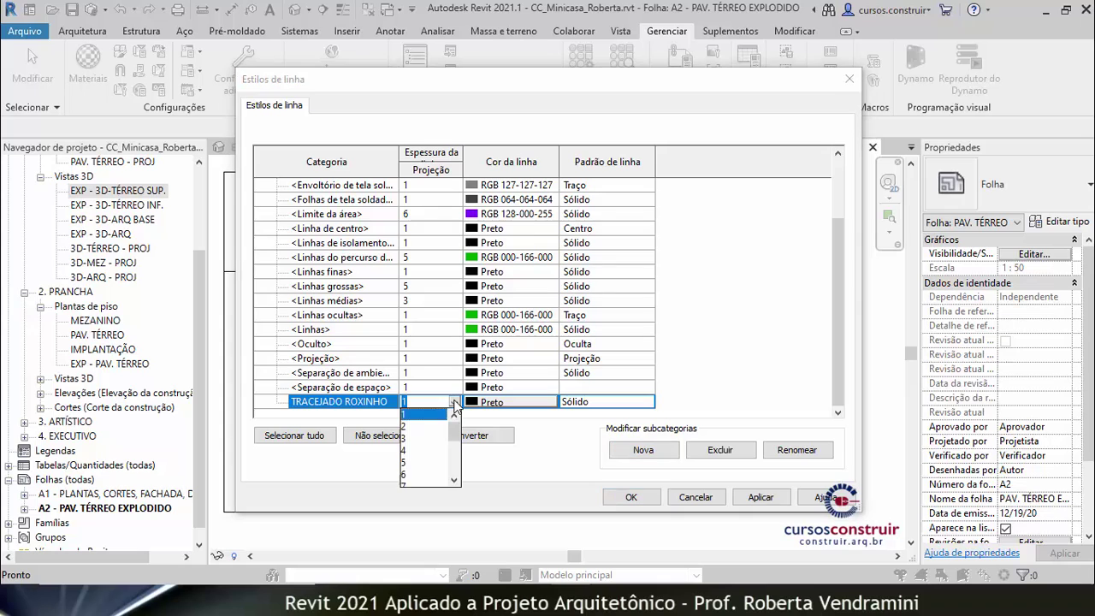
left_click(405, 426)
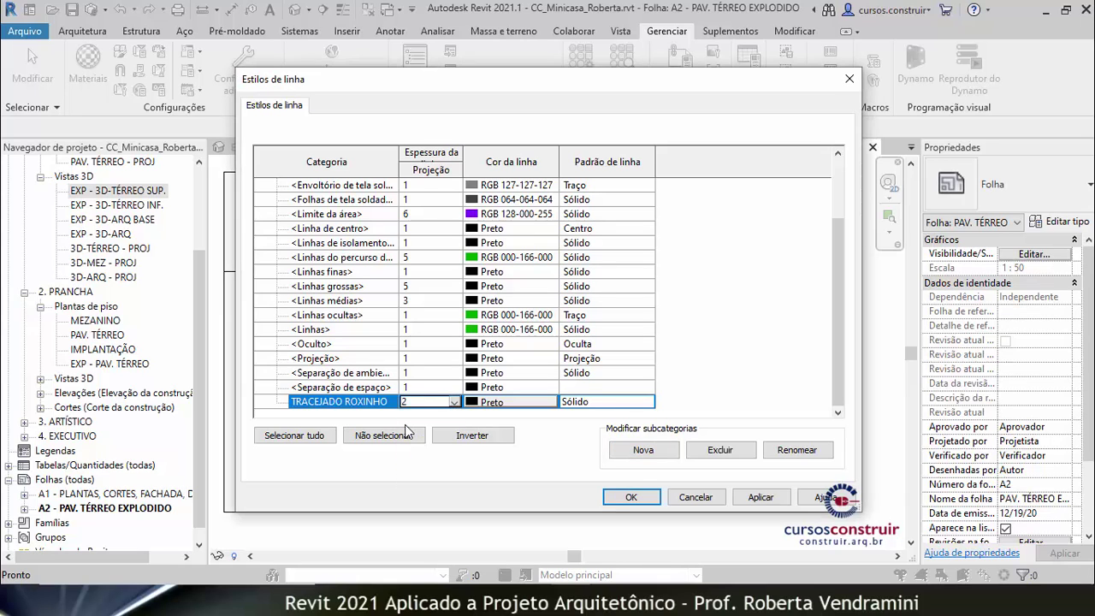
left_click(493, 404)
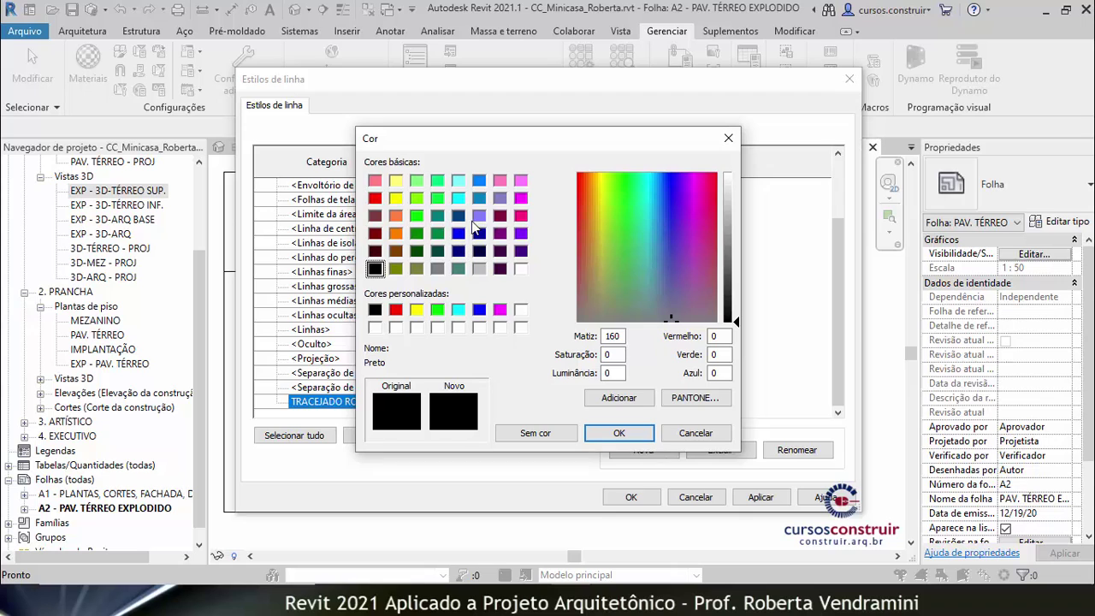
left_click(479, 215)
left_click(617, 434)
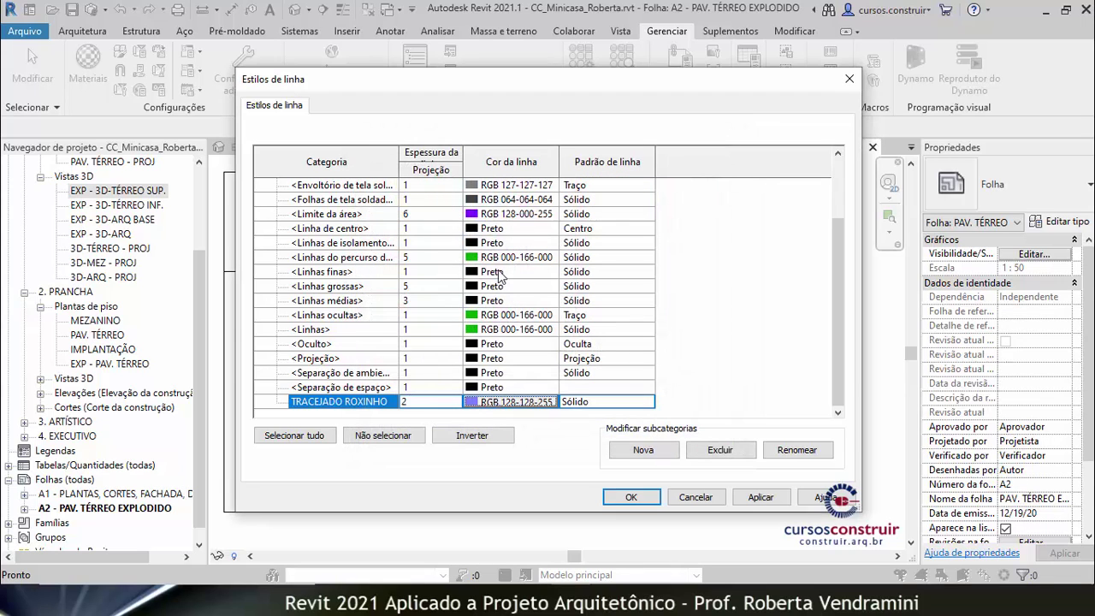
left_click(580, 404)
left_click(648, 402)
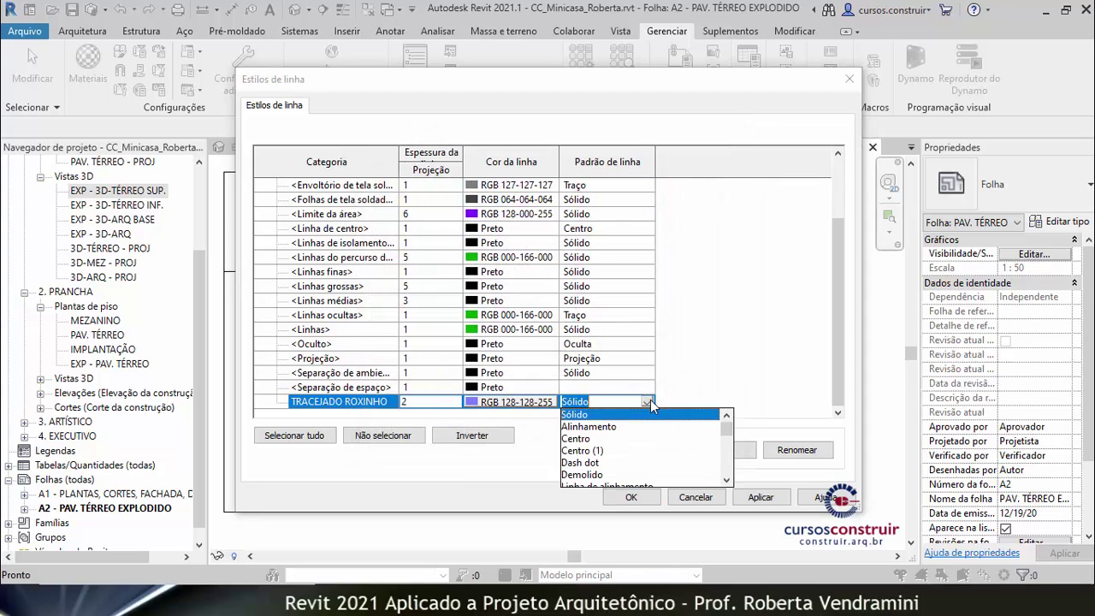
scroll(608, 440, "down", 1)
scroll(608, 441, "down", 1)
scroll(608, 441, "down", 2)
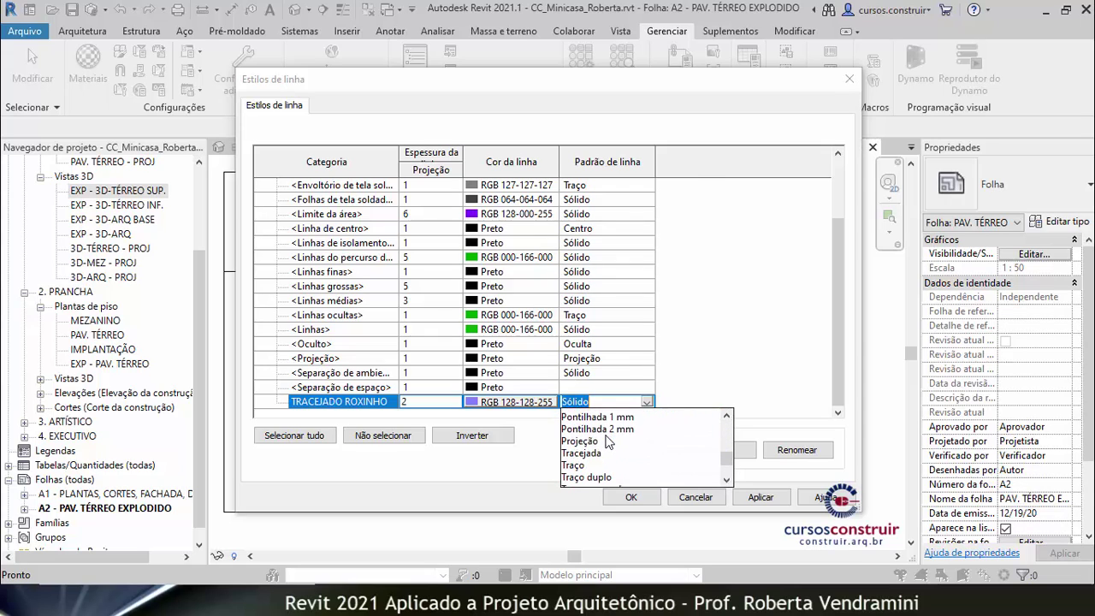
scroll(608, 441, "down", 1)
left_click(581, 417)
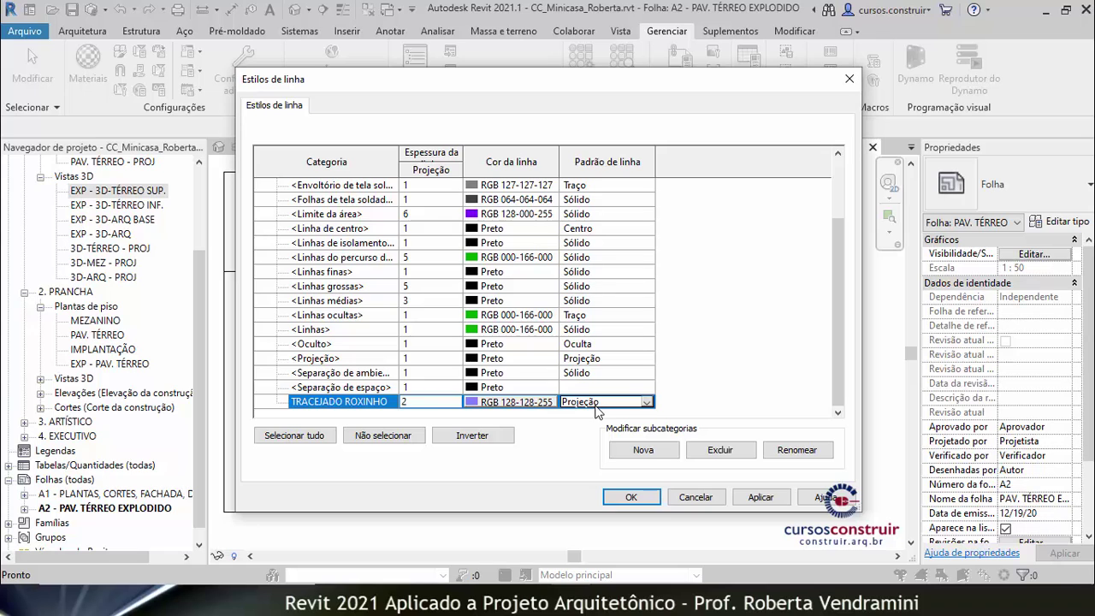
left_click(783, 498)
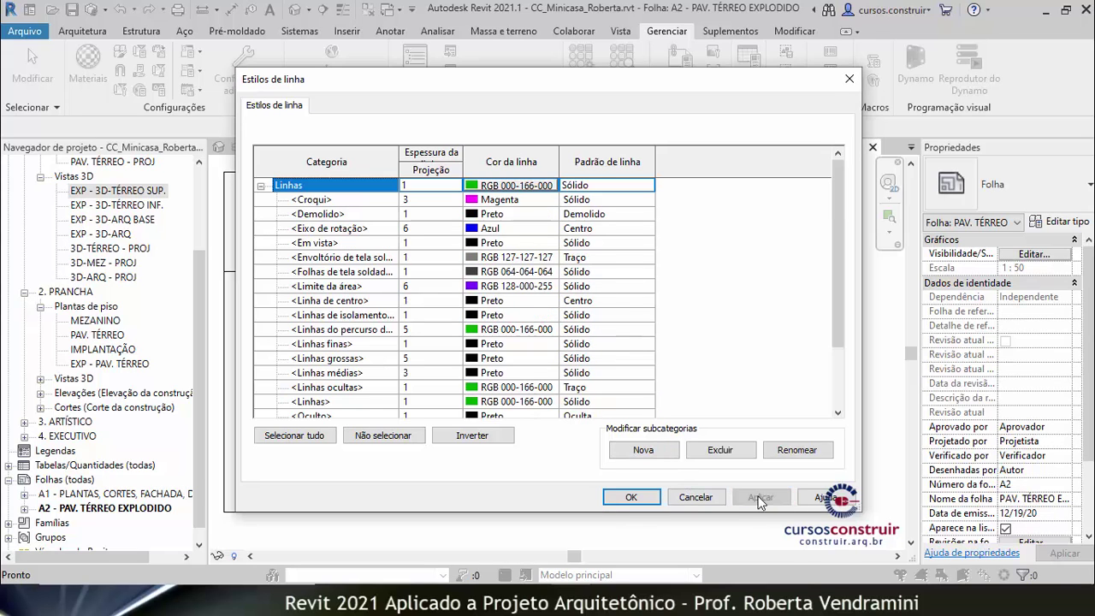
left_click(631, 497)
- Switch a dashed projection line in the exploded 3D view to the TRACEJADO ROXINHO line style
scroll(466, 313, "up", 1)
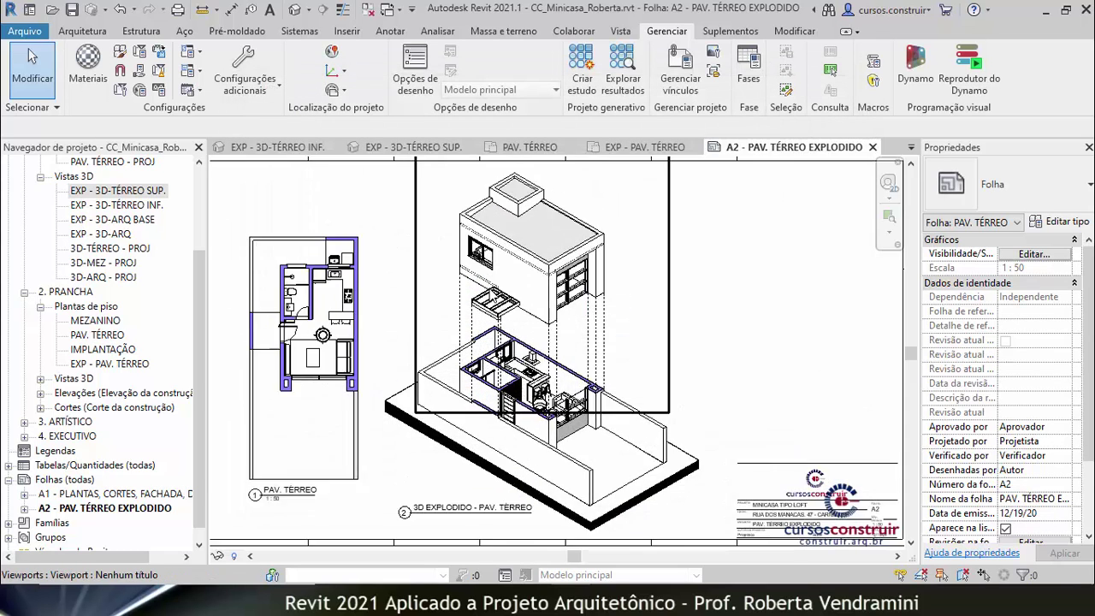
scroll(454, 325, "up", 2)
scroll(438, 341, "up", 2)
left_click(432, 343)
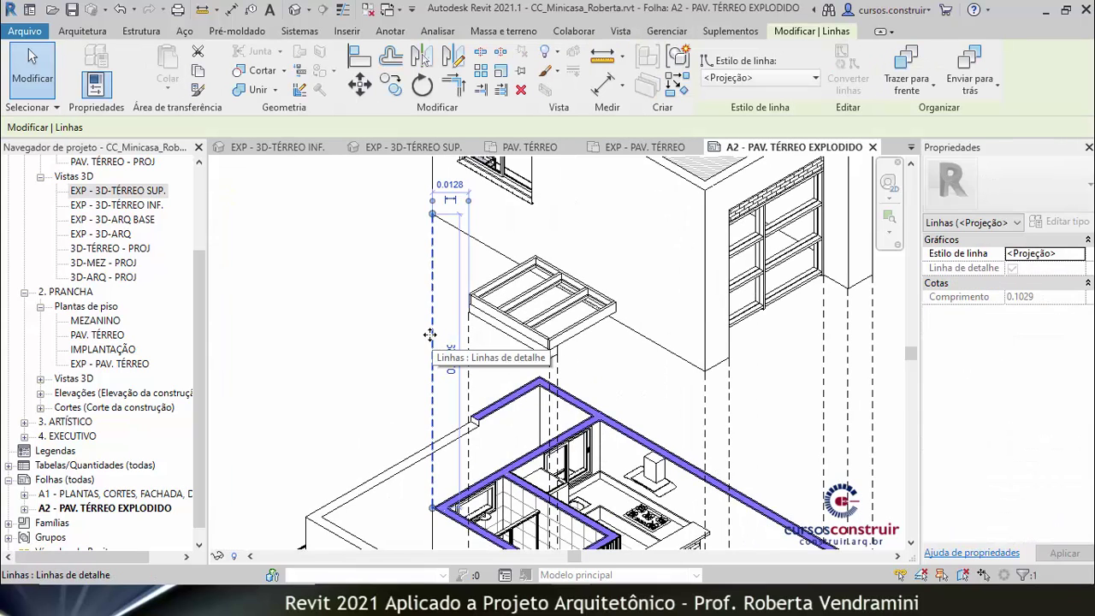
left_click(798, 84)
left_click(753, 281)
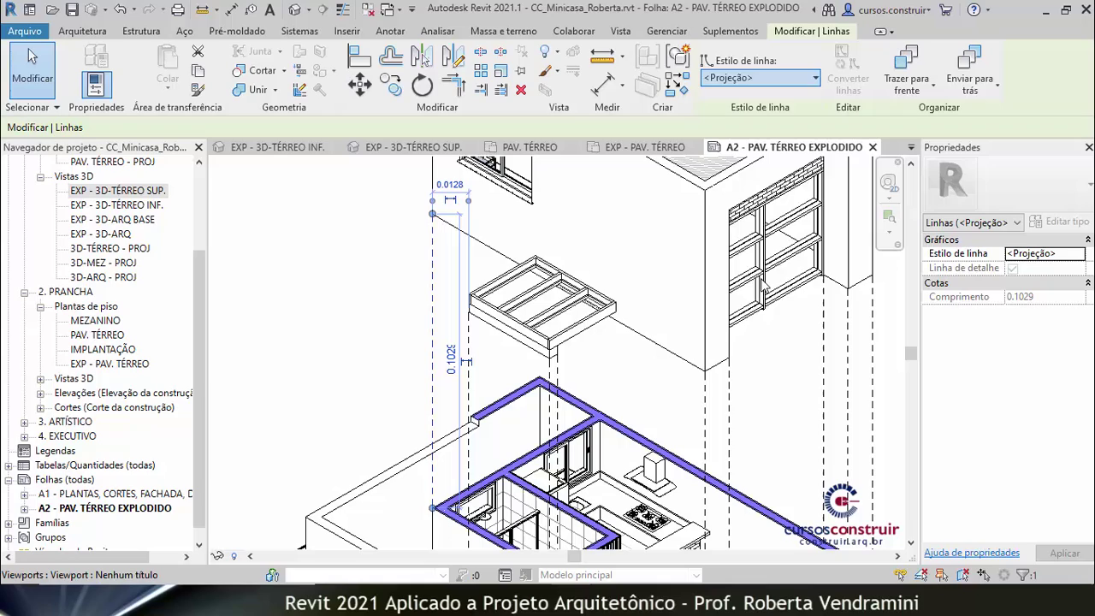
left_click(304, 285)
scroll(294, 283, "down", 2)
scroll(377, 266, "down", 1)
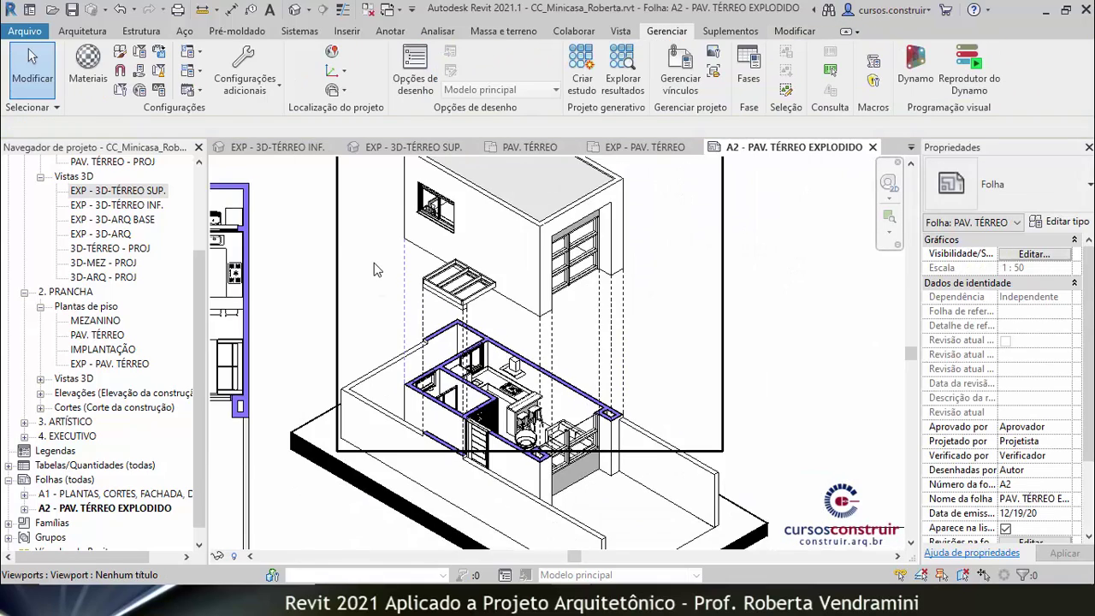
scroll(376, 266, "up", 1)
scroll(564, 306, "down", 1)
scroll(574, 310, "down", 1)
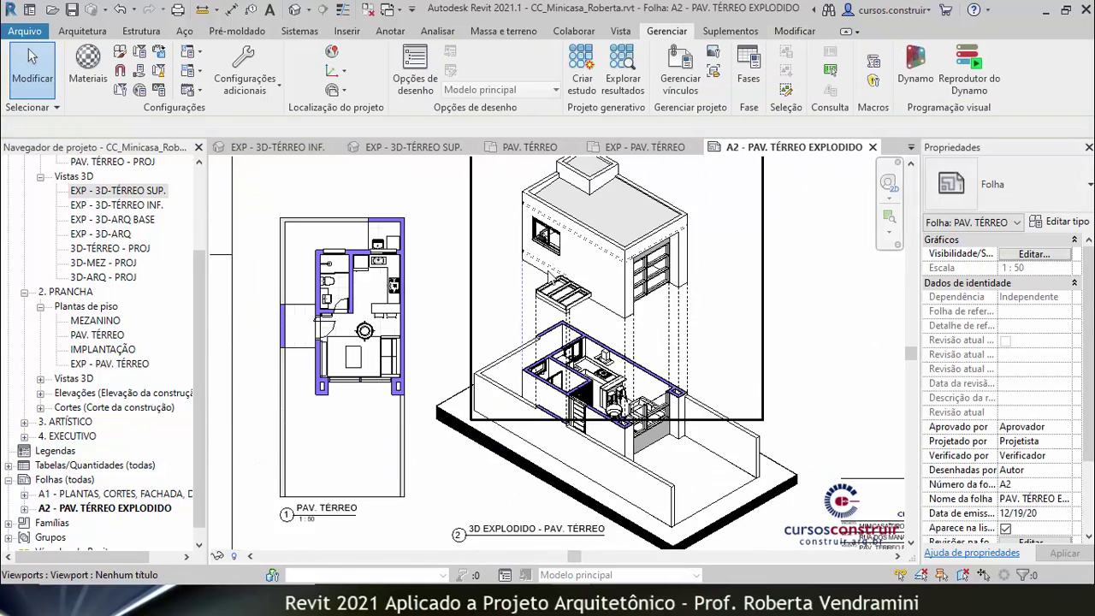
scroll(582, 315, "down", 1)
scroll(591, 320, "down", 1)
scroll(754, 264, "up", 1)
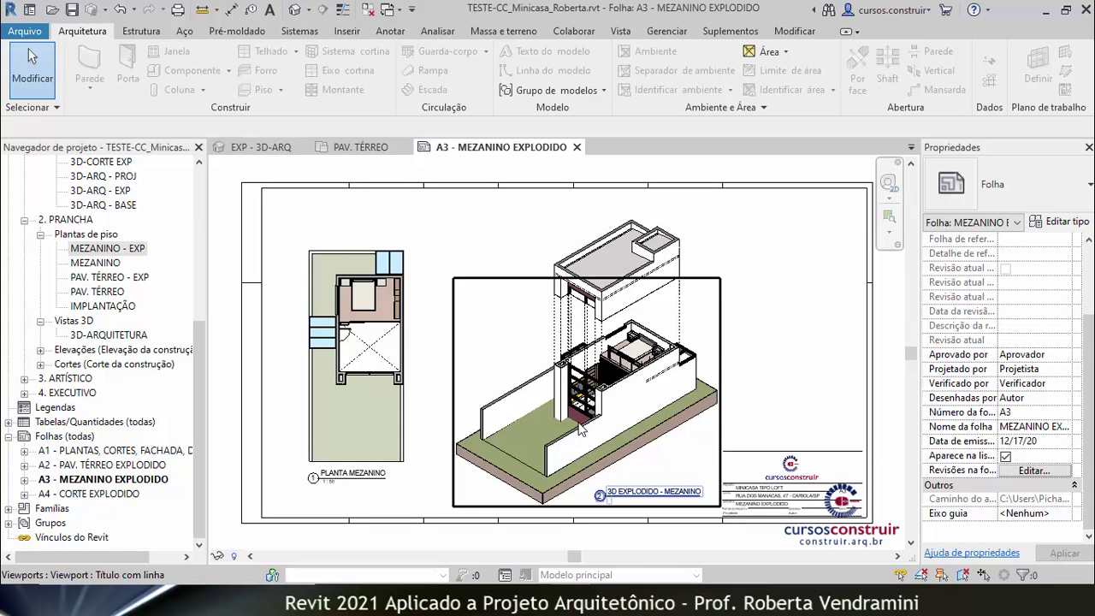
- Open the MEZANINO floor plan from the Project Browser's Plantas de piso list
left_click_drag(198, 383, 199, 279)
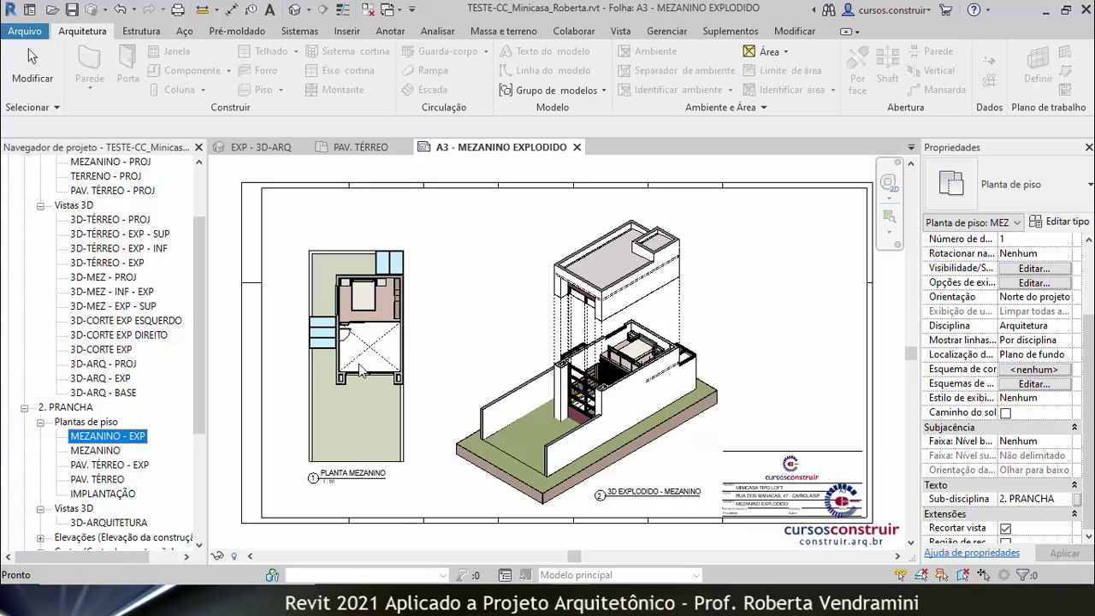
left_click_drag(199, 342, 199, 398)
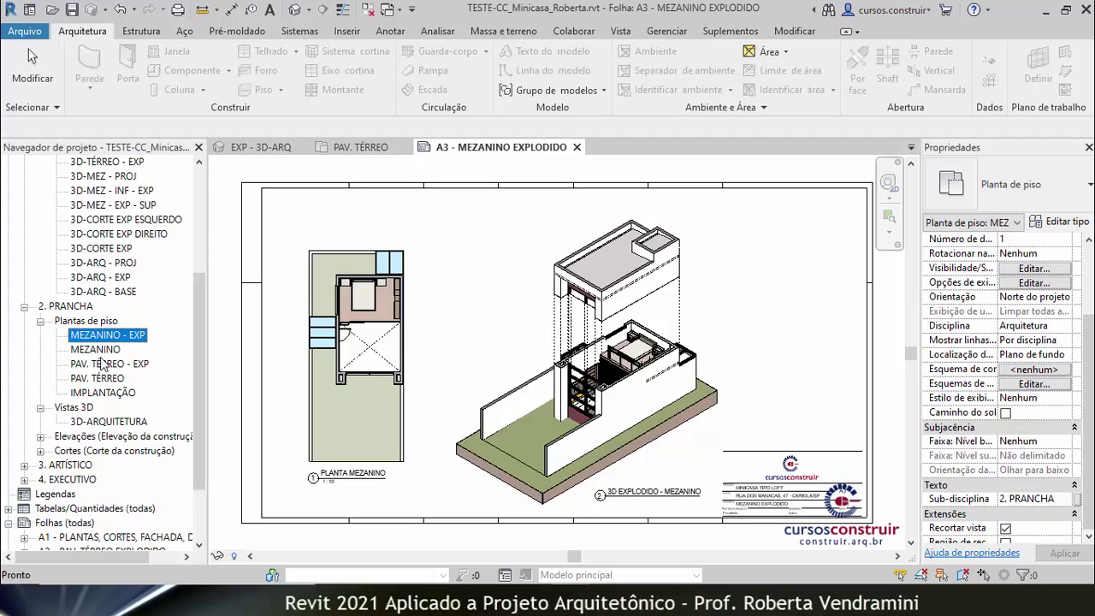
left_click(95, 349)
double_click(96, 349)
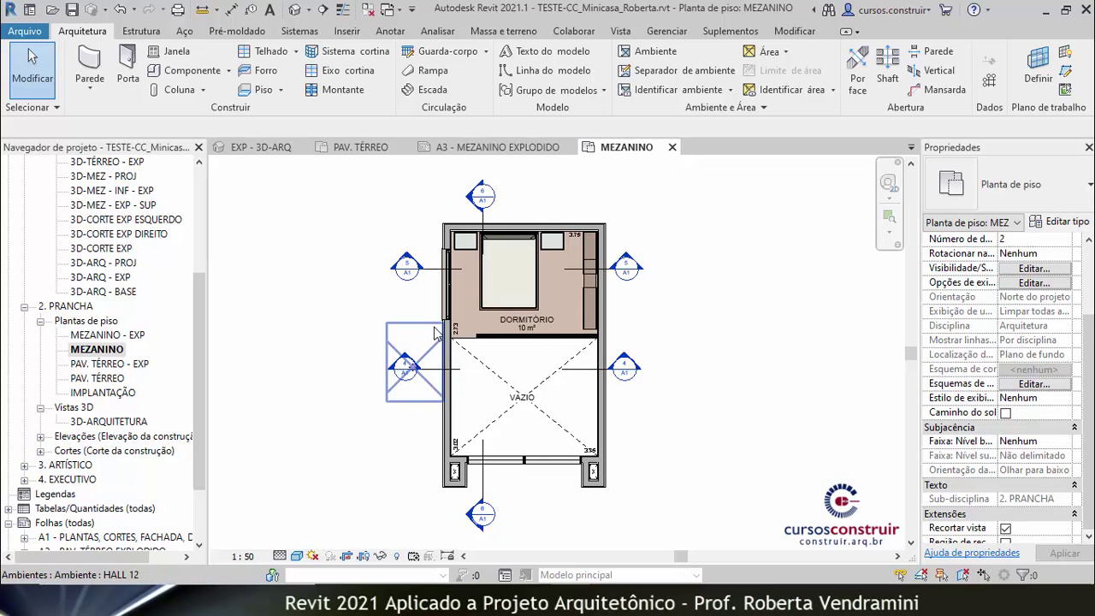
- Check the MEZANINO plan's View Range and close it without changes
left_click(1089, 537)
left_click(1089, 537)
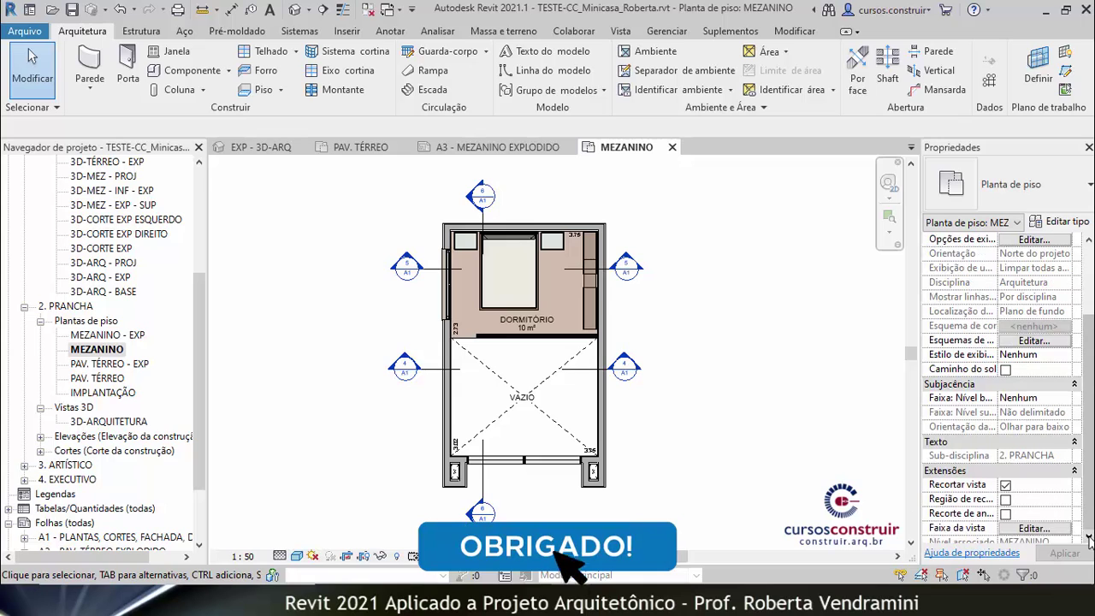
left_click(1089, 537)
left_click(1089, 537)
left_click(1089, 537)
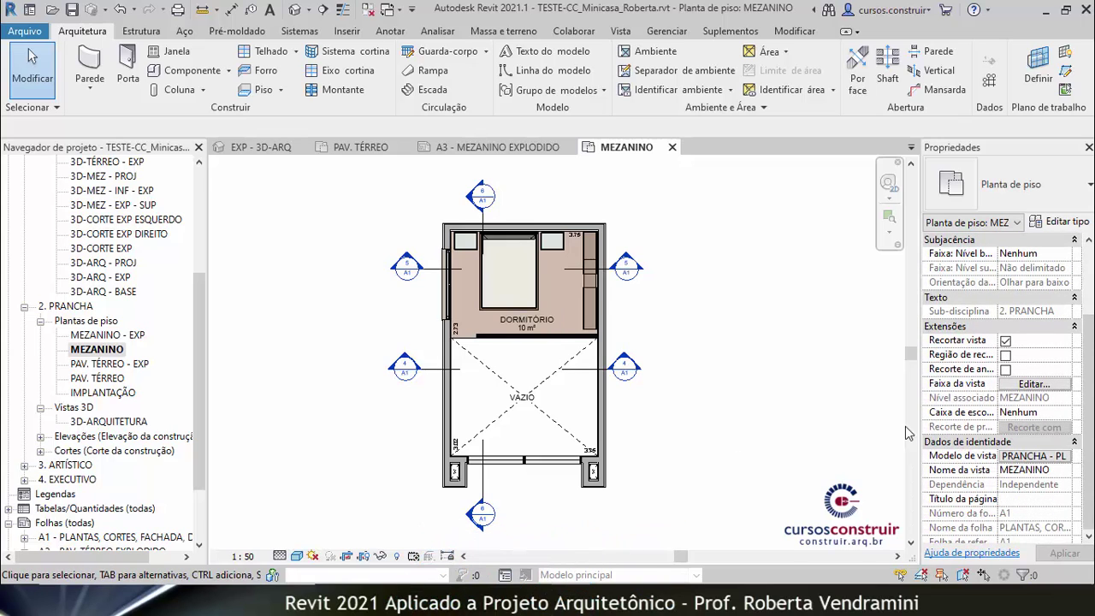
left_click(1018, 385)
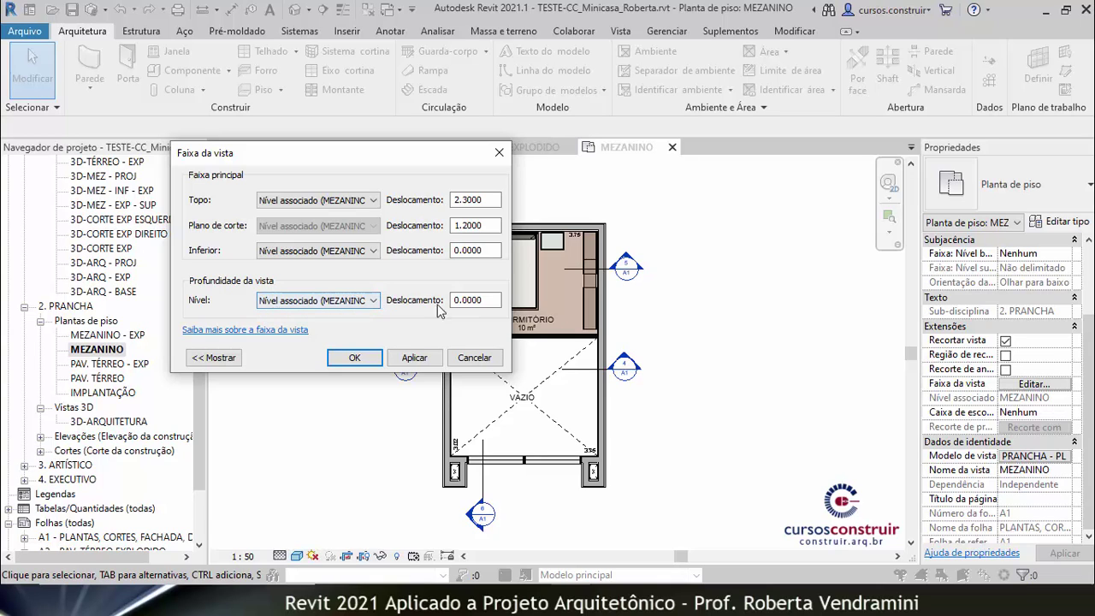
left_click(476, 358)
- Open the MEZANINO - EXP plan and review its View Range, leaving it unchanged
double_click(125, 336)
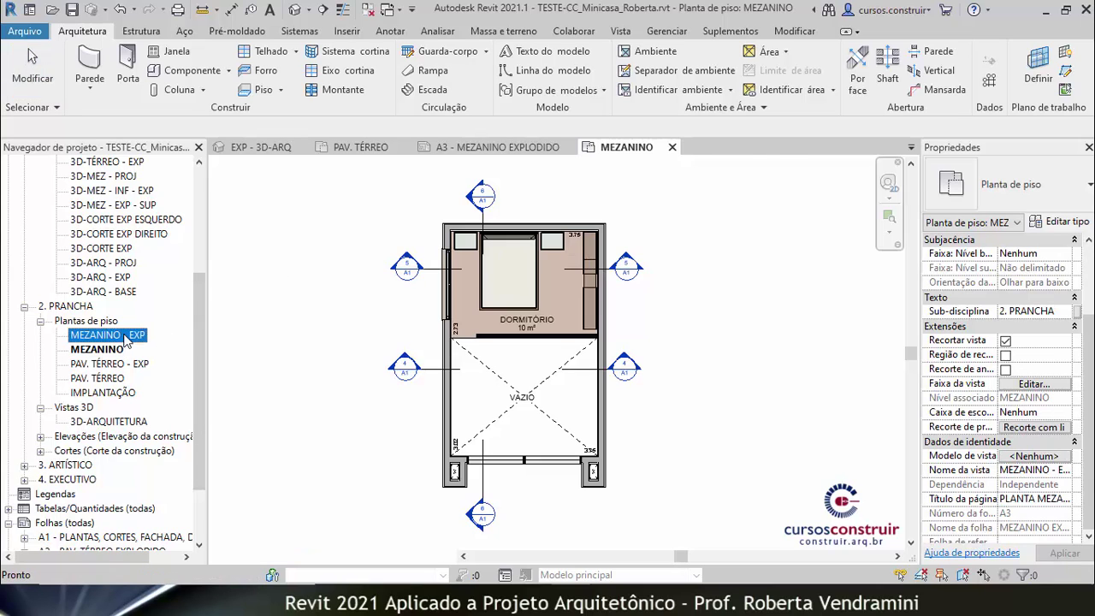
scroll(544, 245, "down", 1)
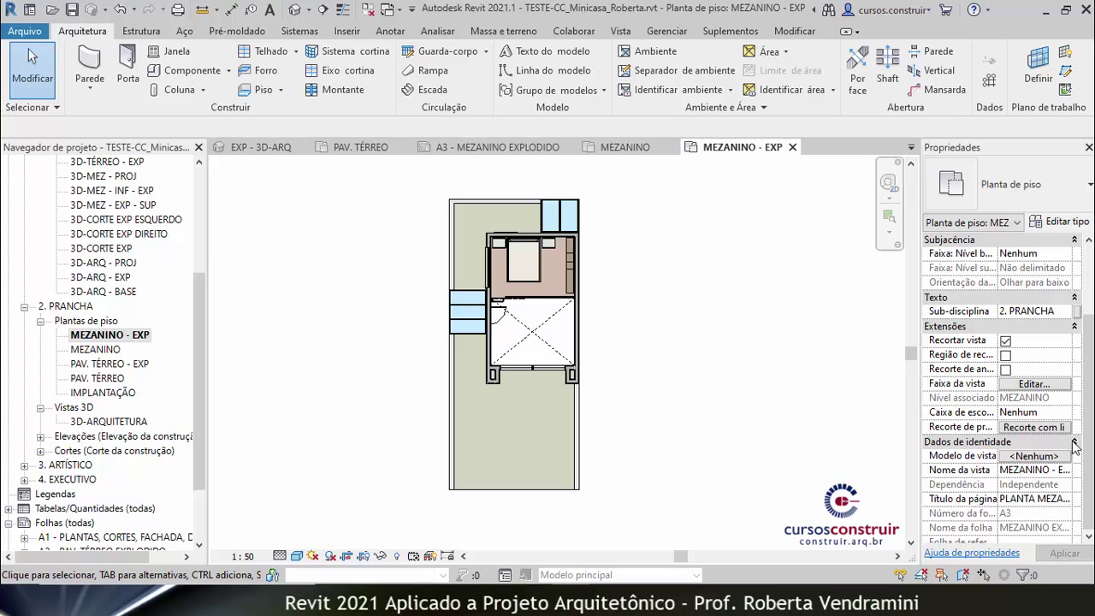
left_click(1035, 384)
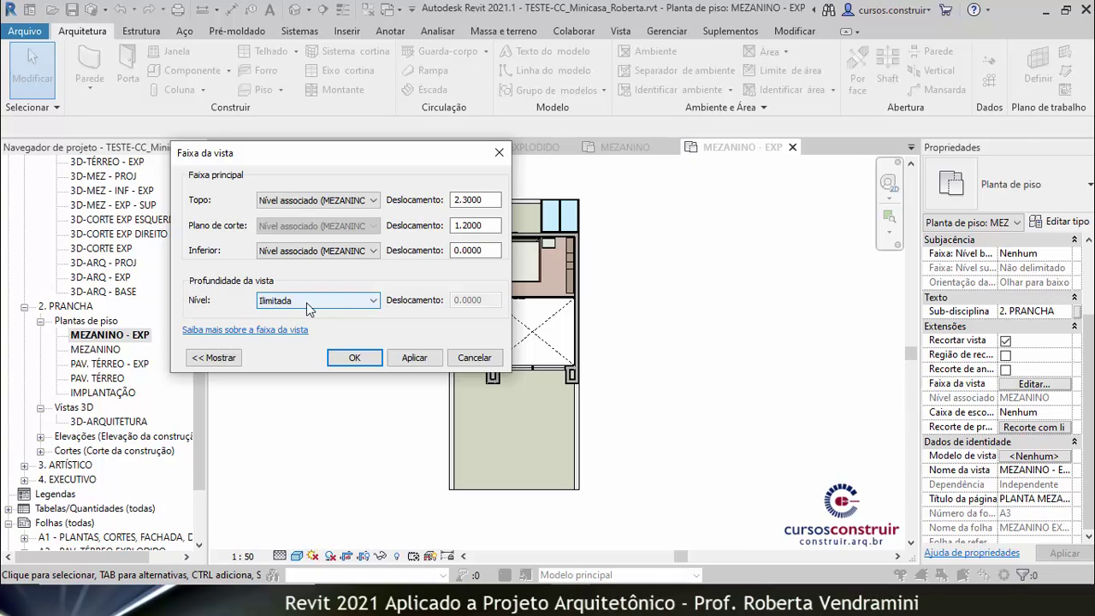
left_click(481, 359)
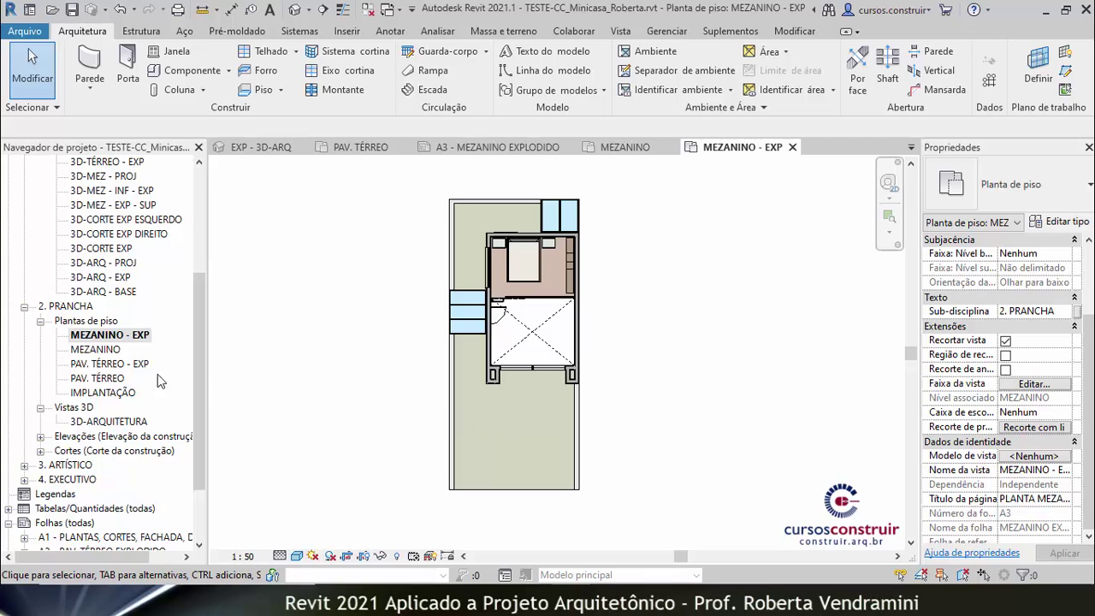
- Close the MEZANINO - EXP, PAV. TÉRREO and MEZANINO tabs, then open sheet A4 - CORTE EXPLODIDO
double_click(105, 380)
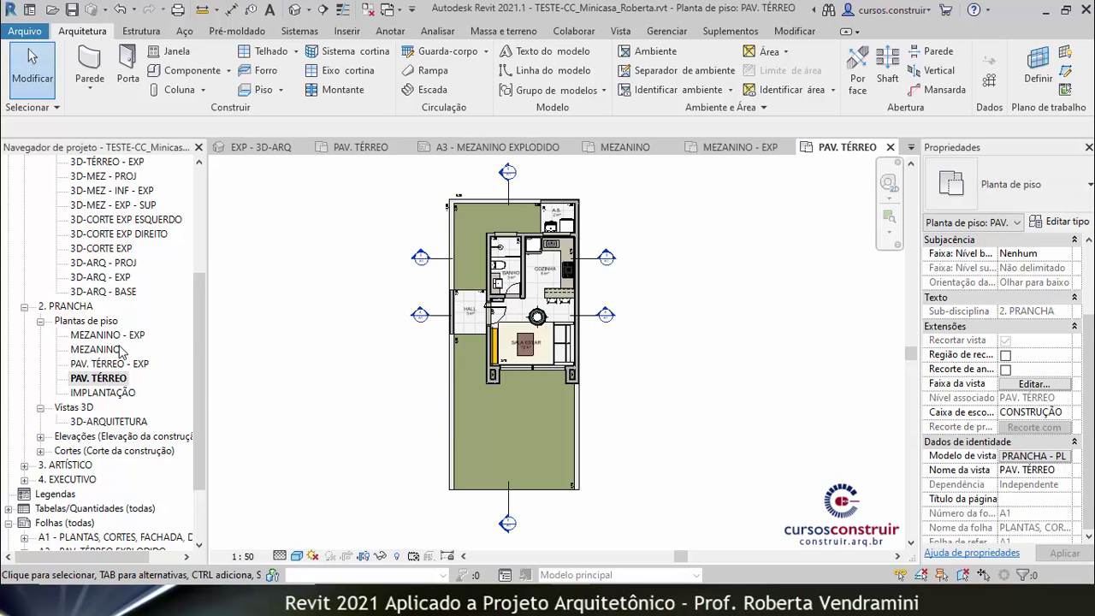
double_click(106, 336)
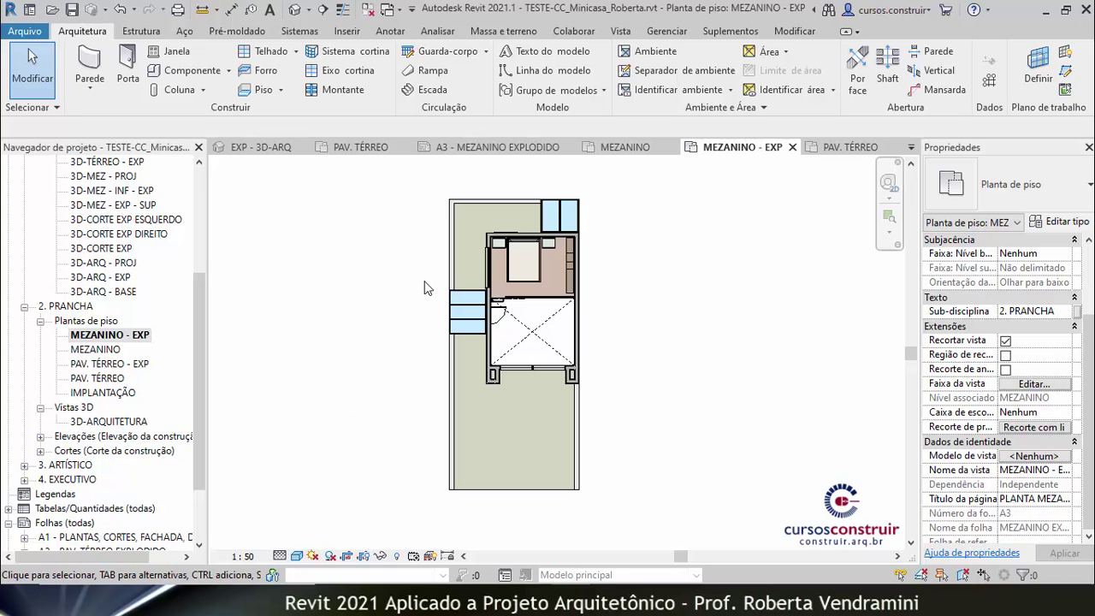
left_click(793, 147)
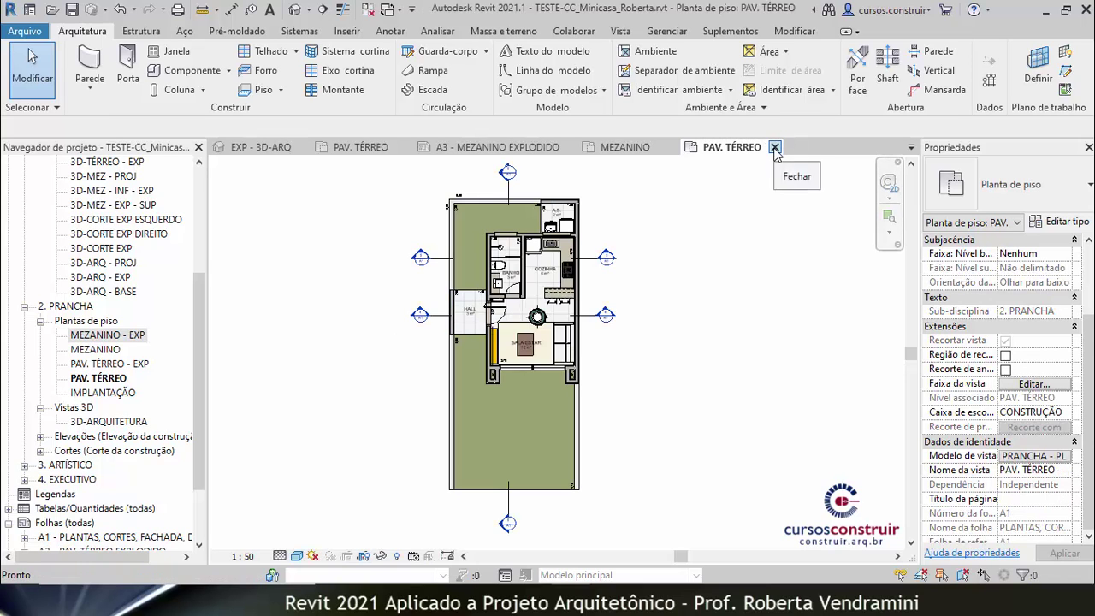
left_click(779, 147)
left_click(674, 147)
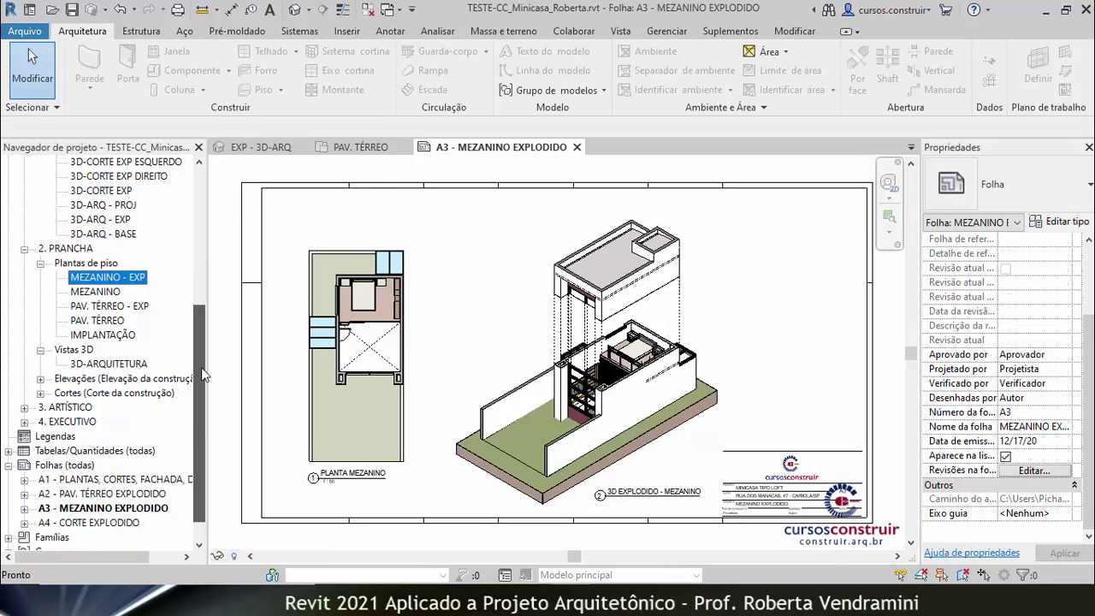
left_click_drag(202, 333, 201, 398)
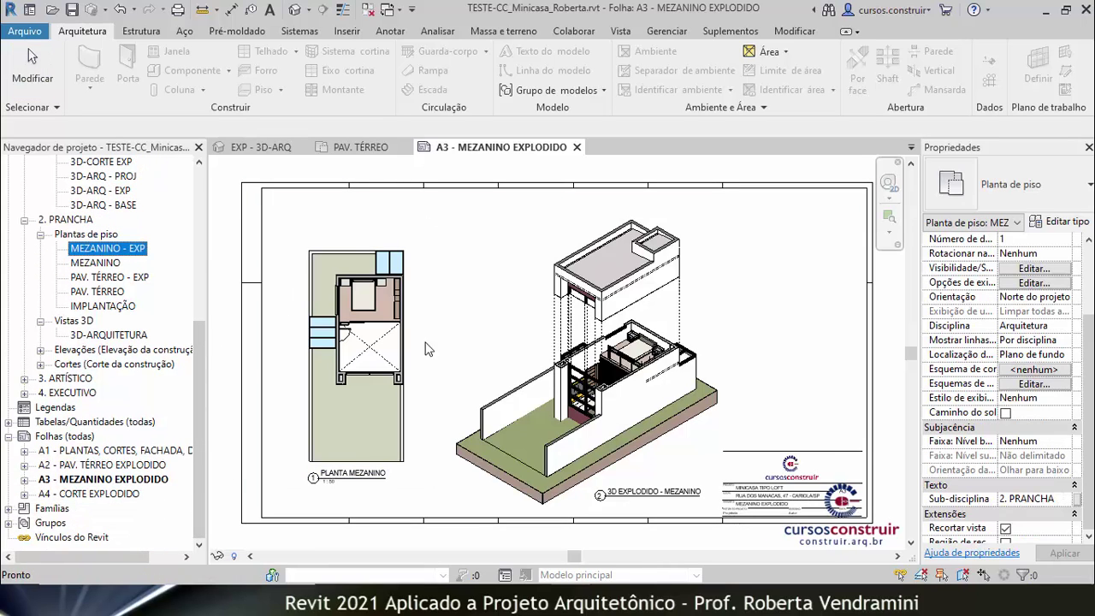
double_click(111, 495)
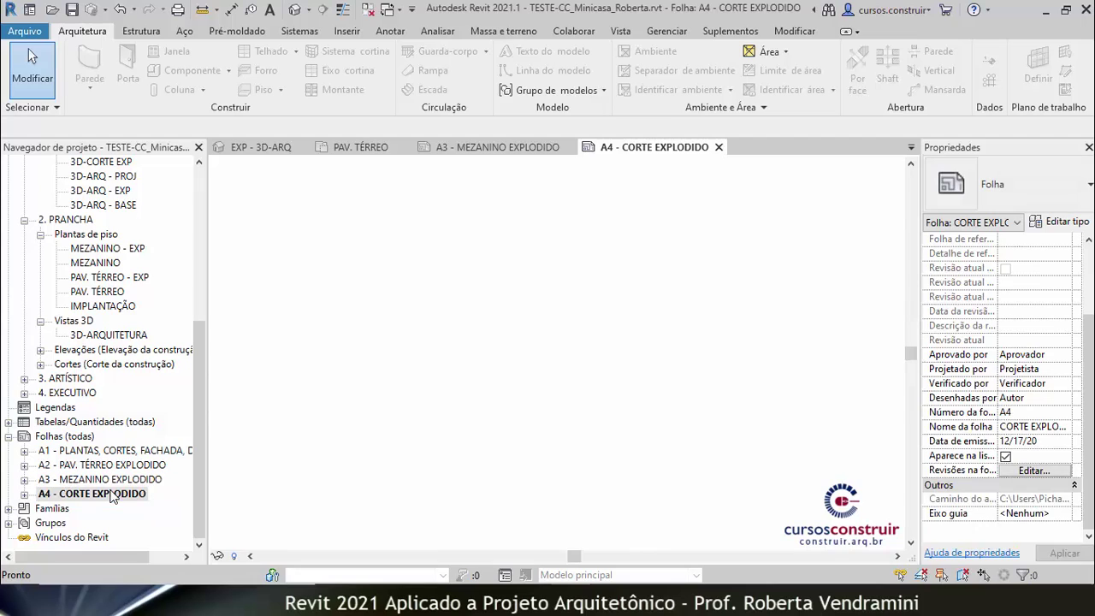
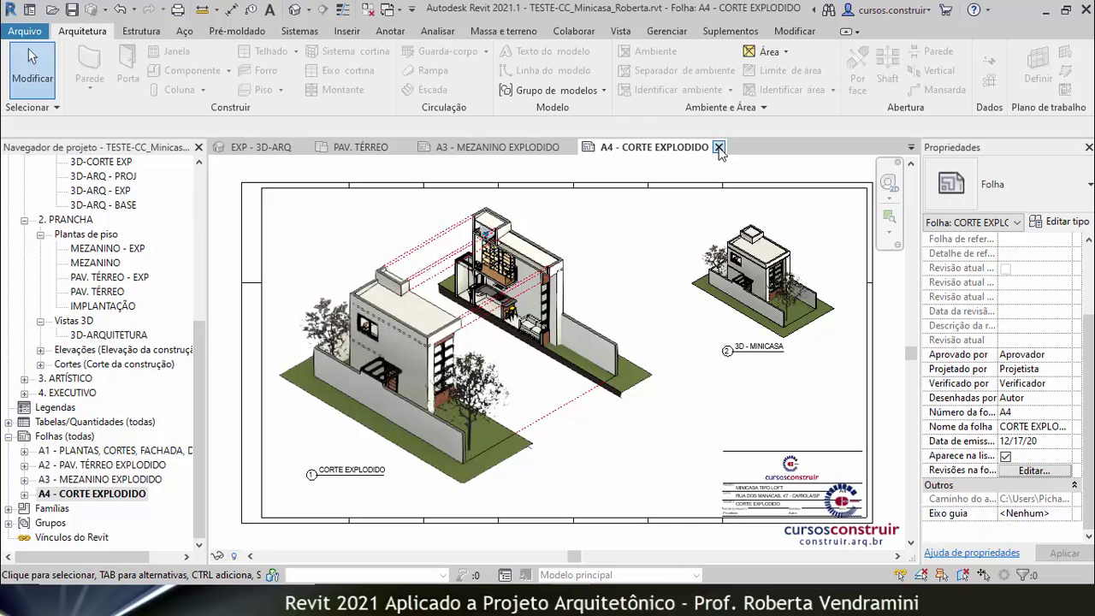
- Close the A4 and A3 CORTE/MEZANINO EXPLODIDO sheets of the other project without saving
left_click(719, 147)
left_click(579, 148)
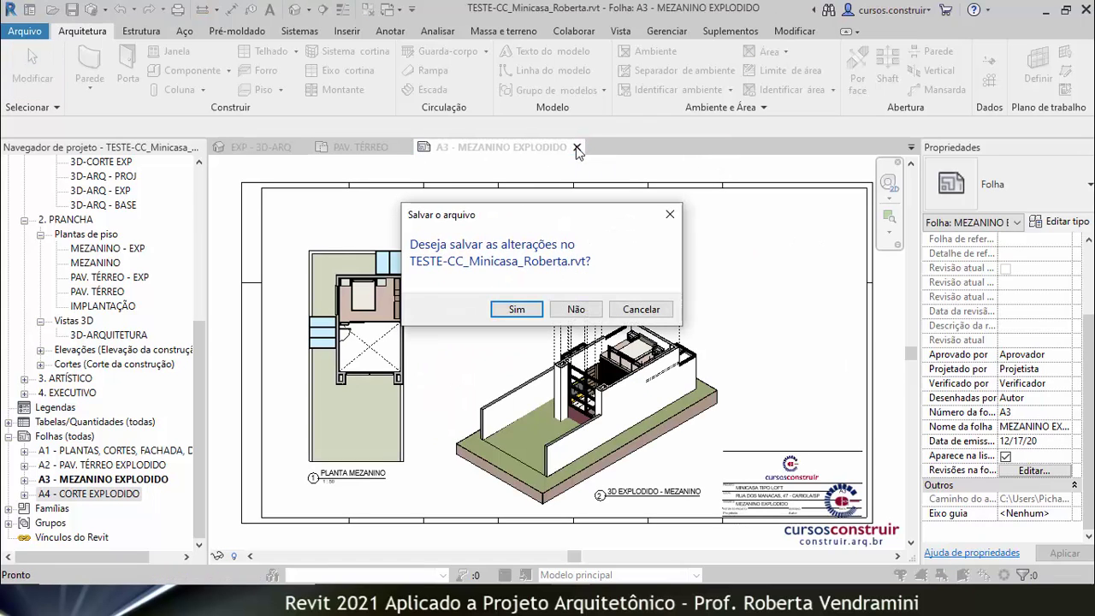
left_click(578, 312)
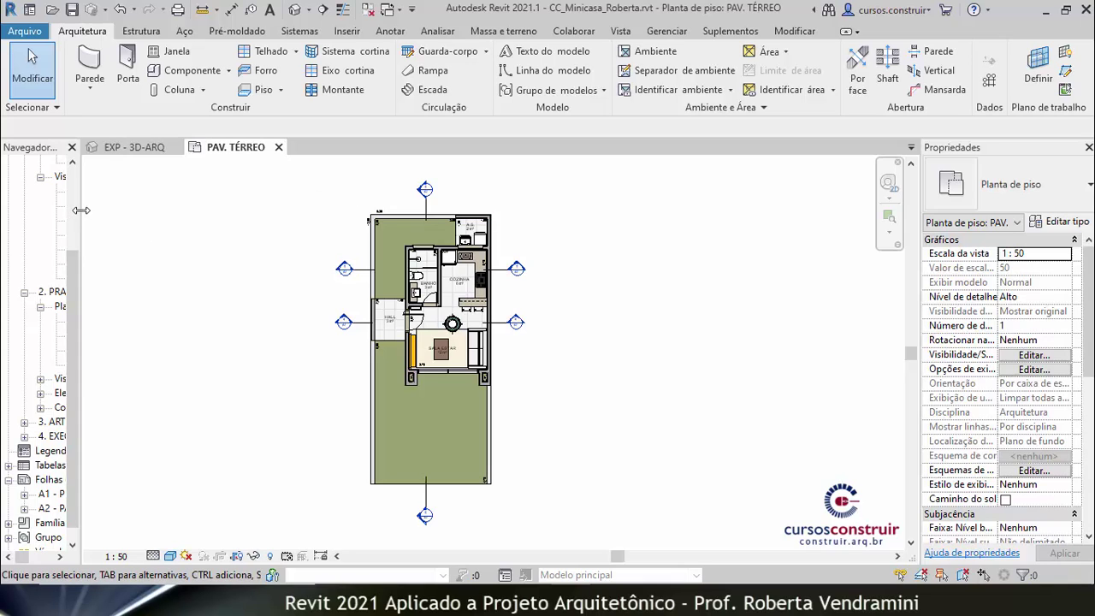
- Widen the Project Browser and close the PAV. TÉRREO floor plan
left_click_drag(83, 218, 219, 223)
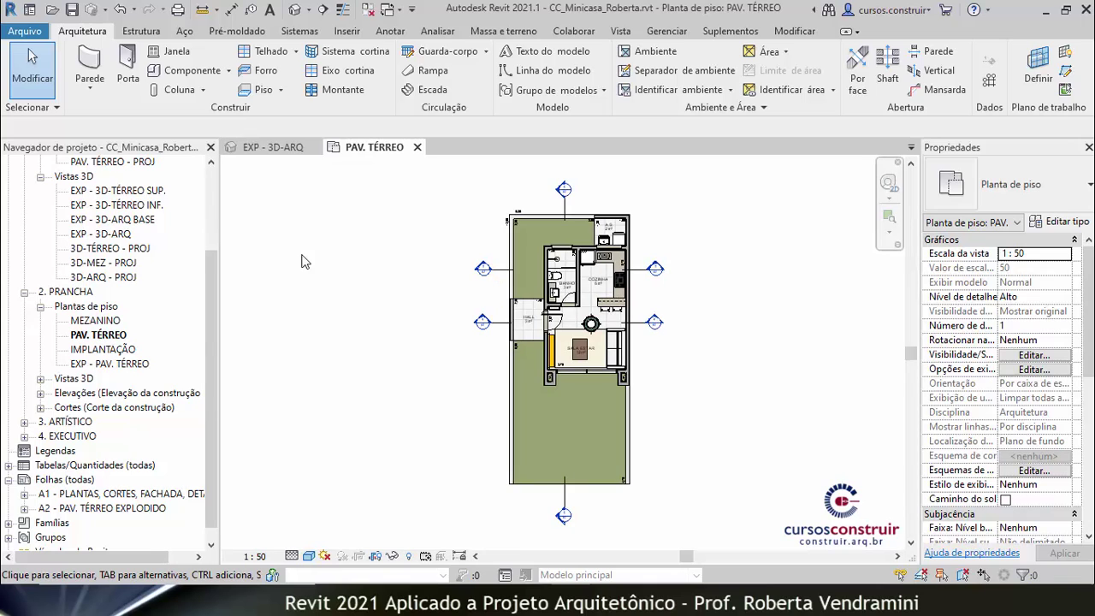
left_click(416, 147)
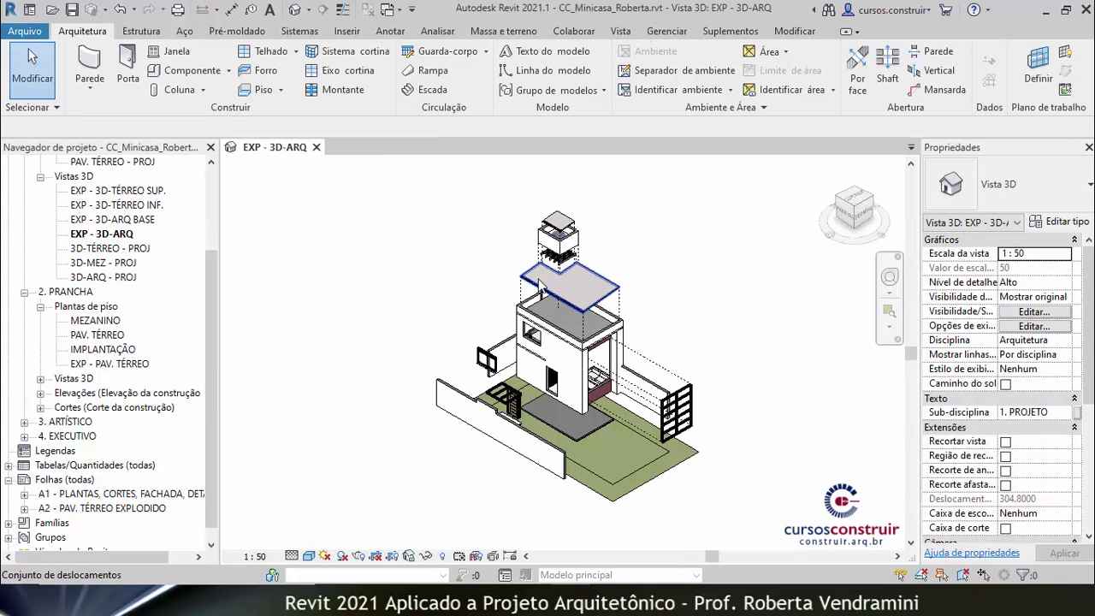
scroll(215, 286, "up", 2)
scroll(215, 295, "up", 1)
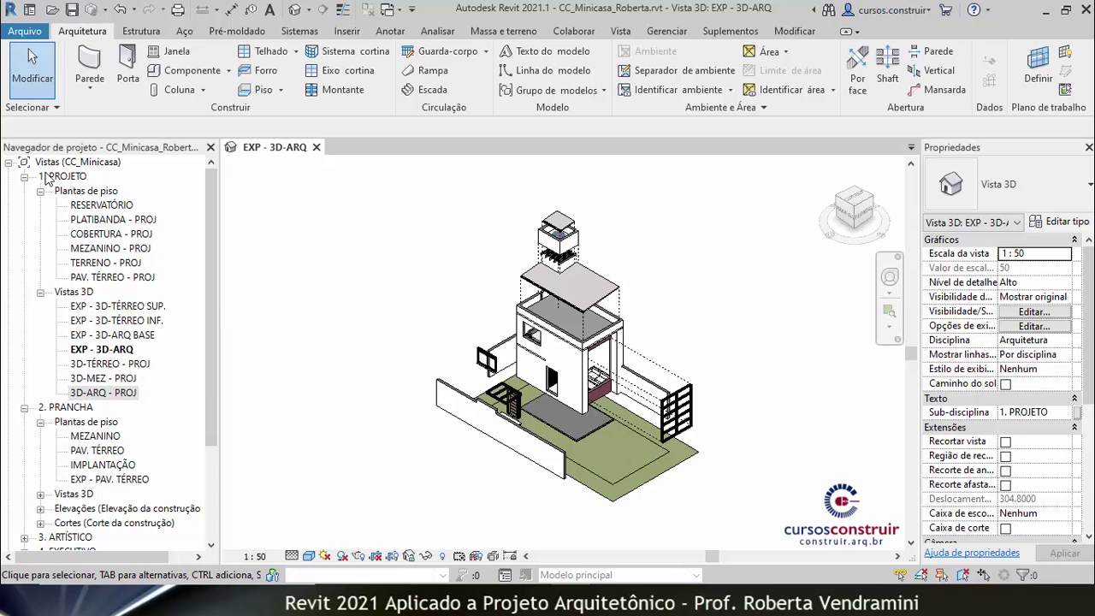
- Open the EXP - 3D-ARQ BASE 3D view and duplicate it
double_click(114, 336)
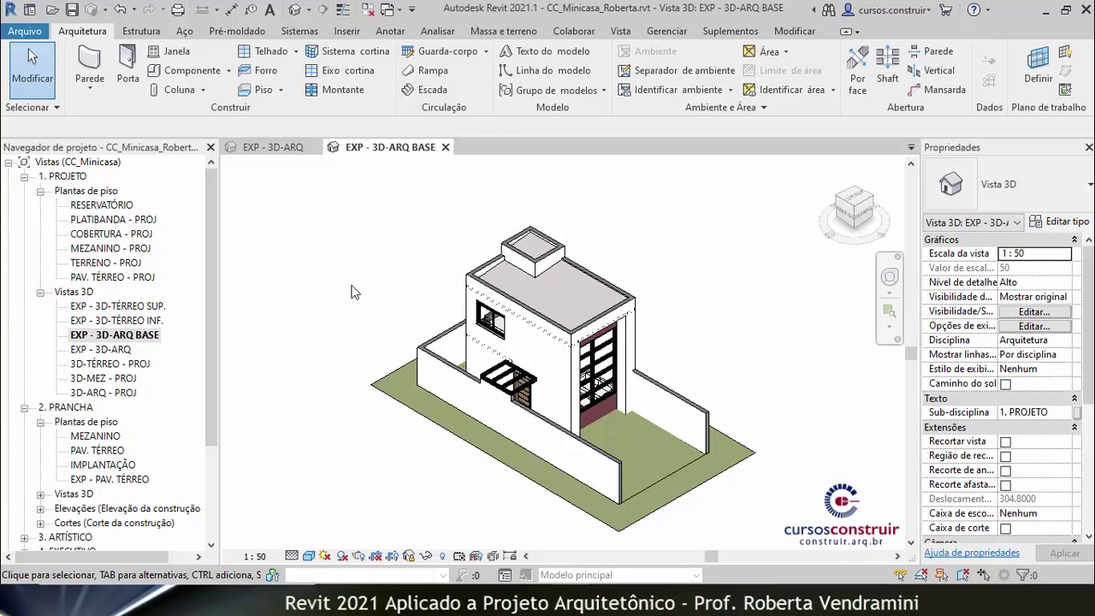
right_click(140, 335)
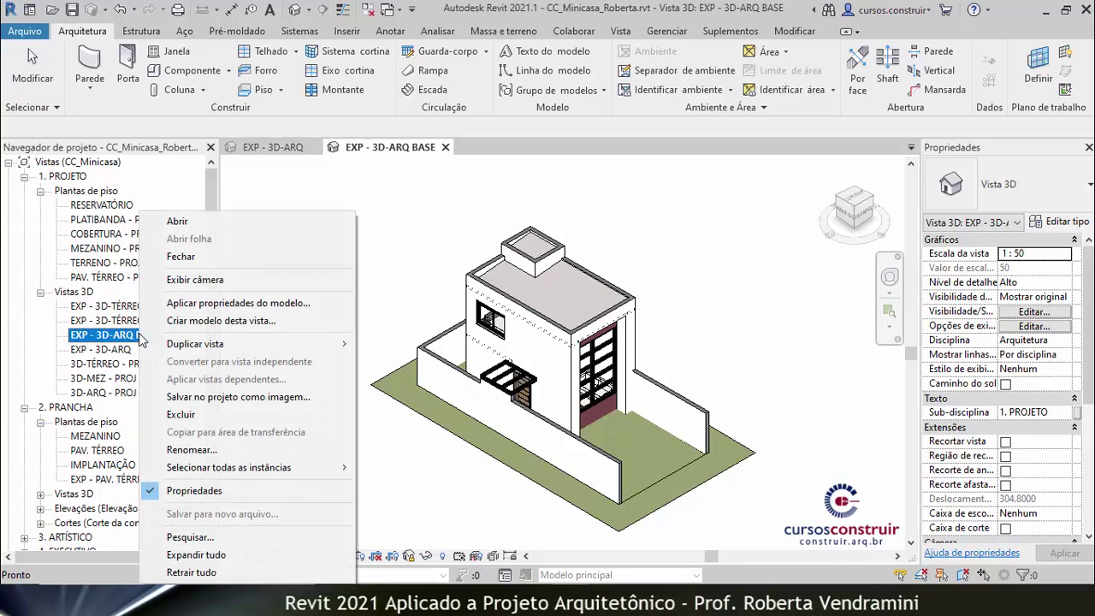
mouse_move(195, 343)
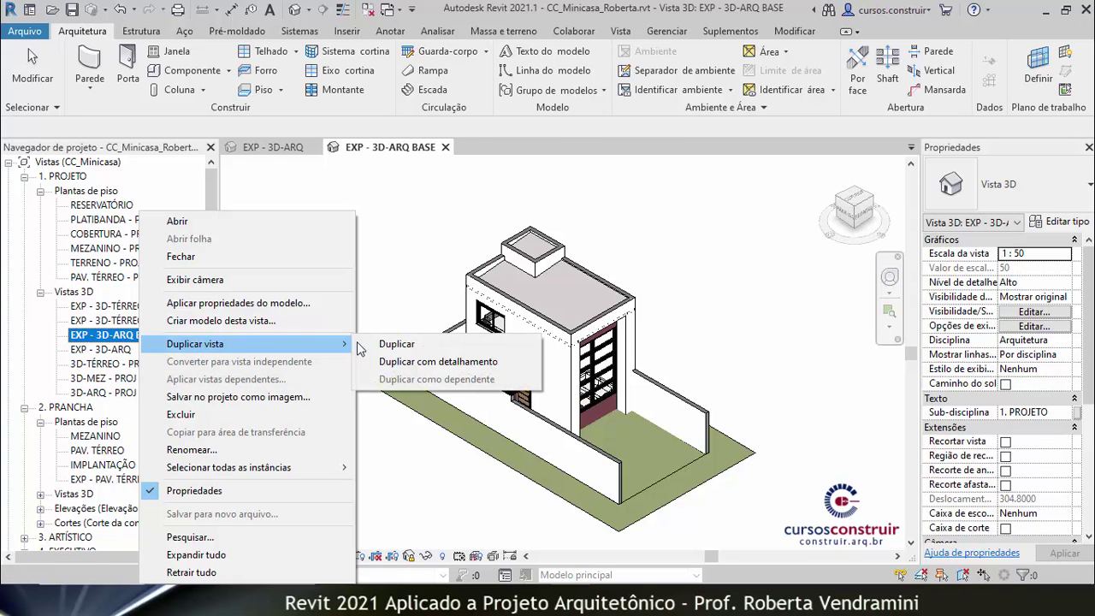
left_click(382, 345)
- Rename the duplicated view to EXP - 3D-CORTE
right_click(159, 336)
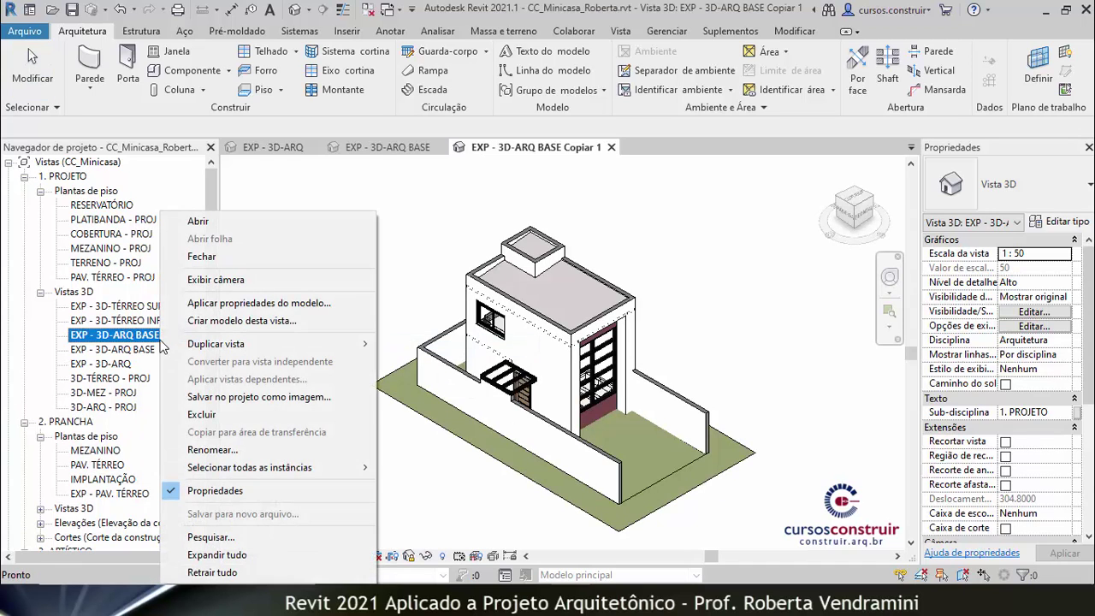
left_click(214, 450)
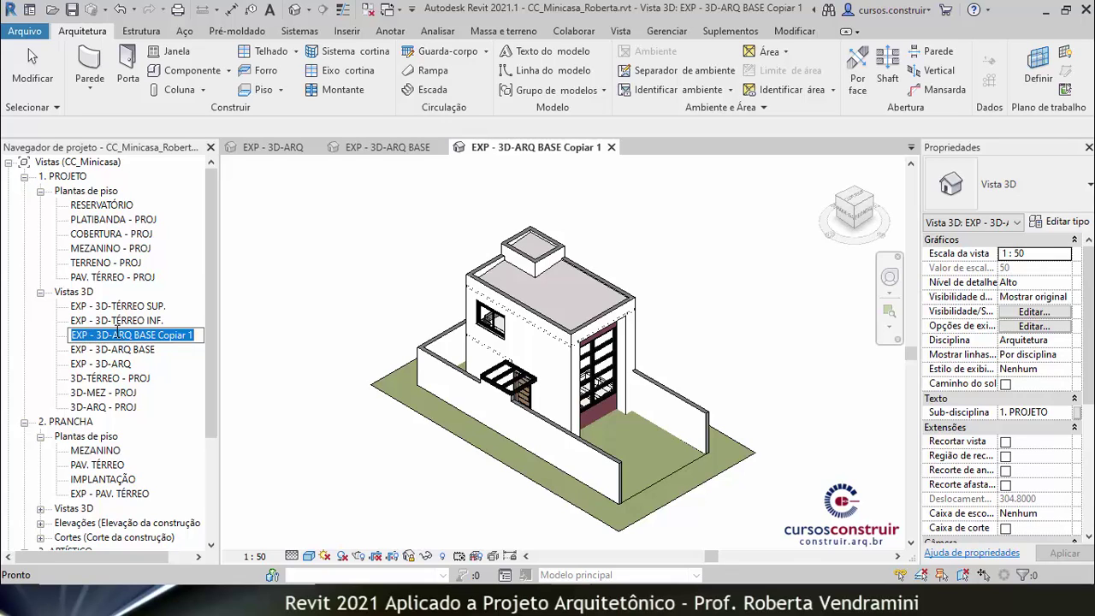
left_click_drag(134, 335, 196, 335)
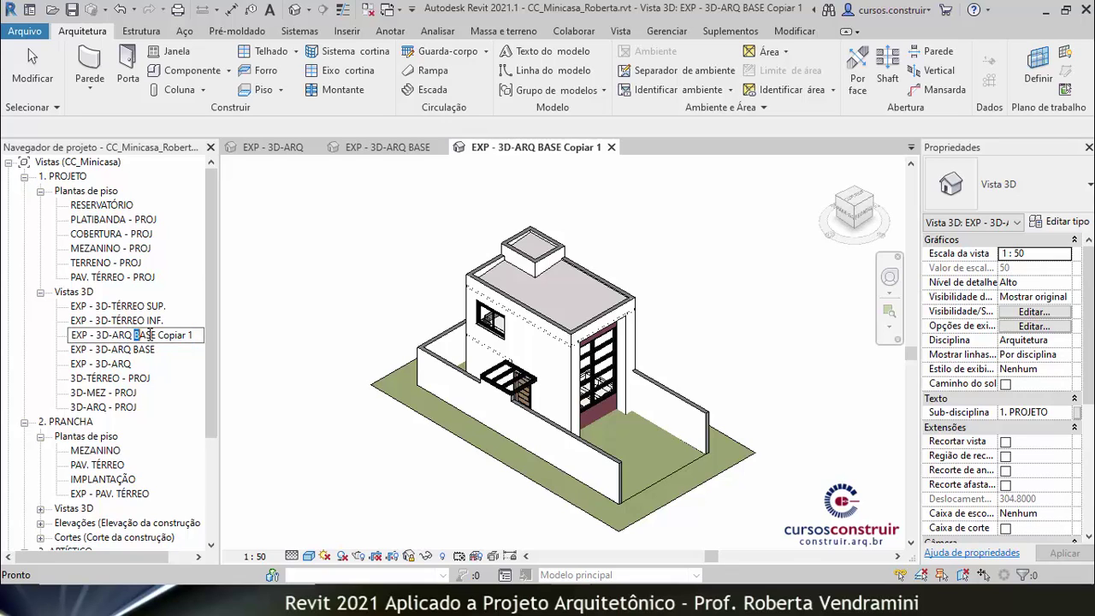
left_click_drag(112, 334, 201, 336)
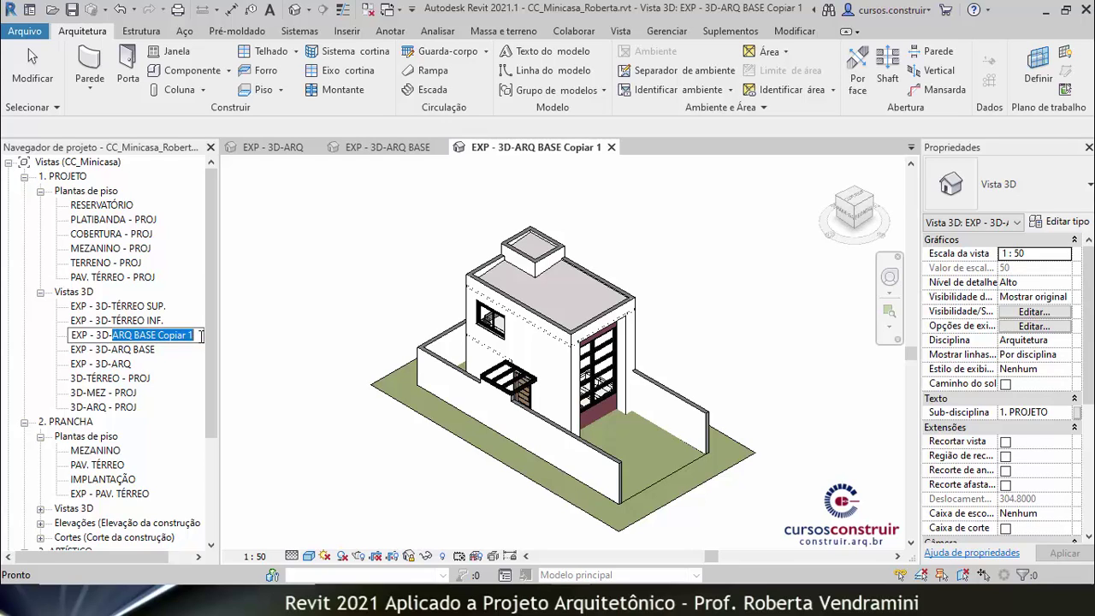
type("CORTE")
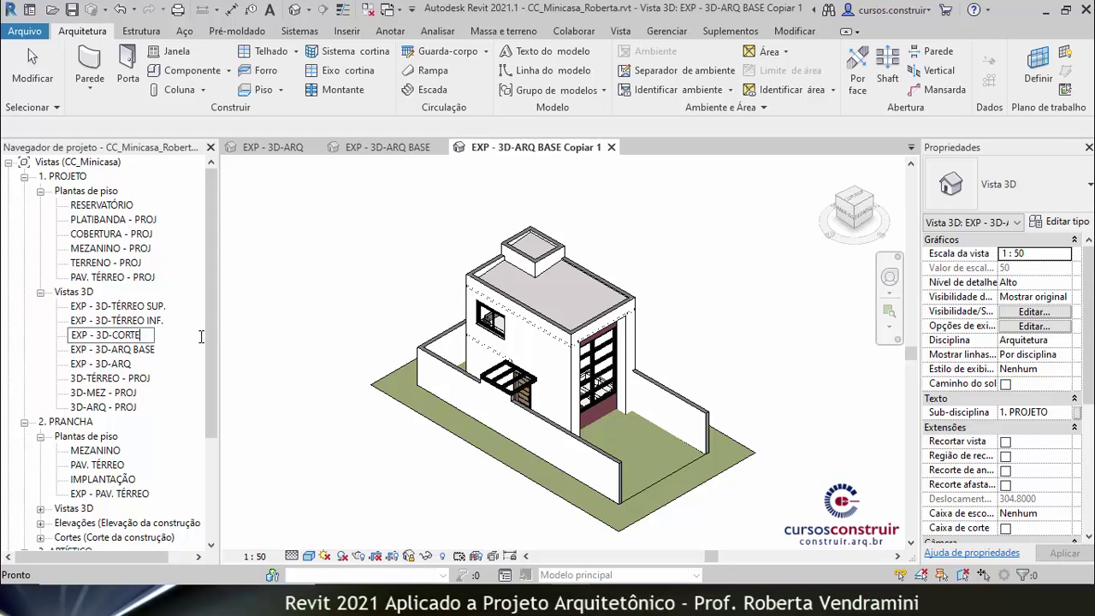
key("Return")
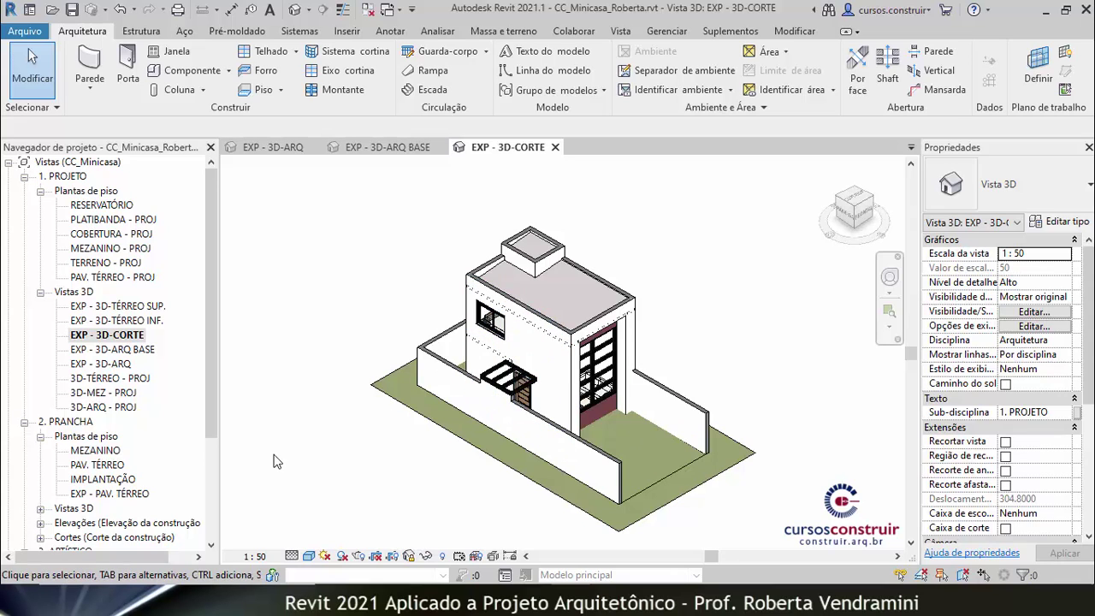
- Turn on the Vegetação model category via VG and briefly toggle Revelar elementos ocultos
key("v")
key("g")
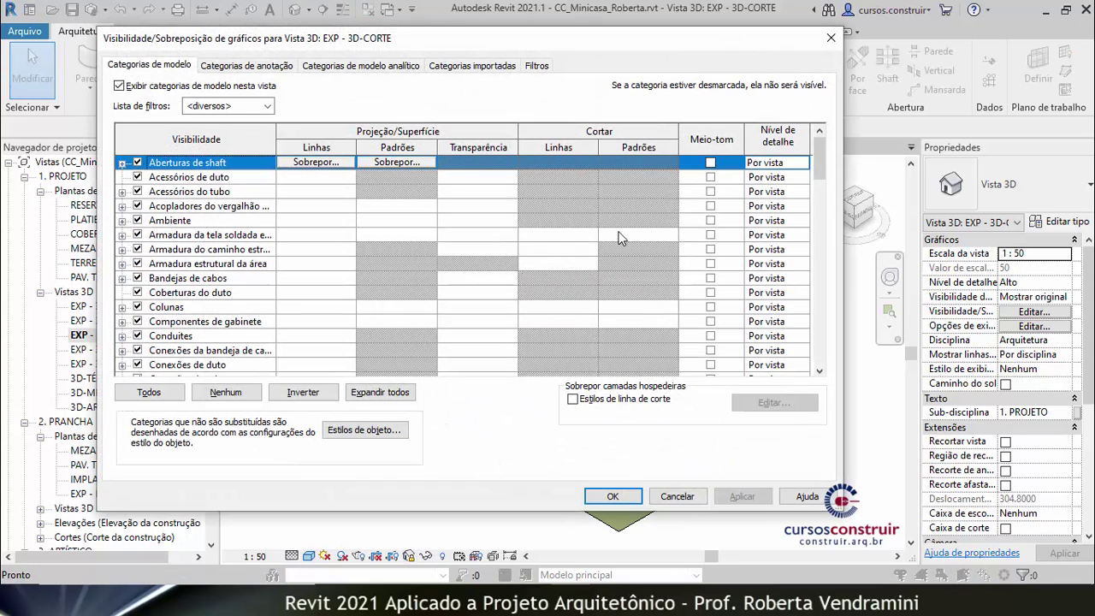
left_click_drag(816, 157, 821, 350)
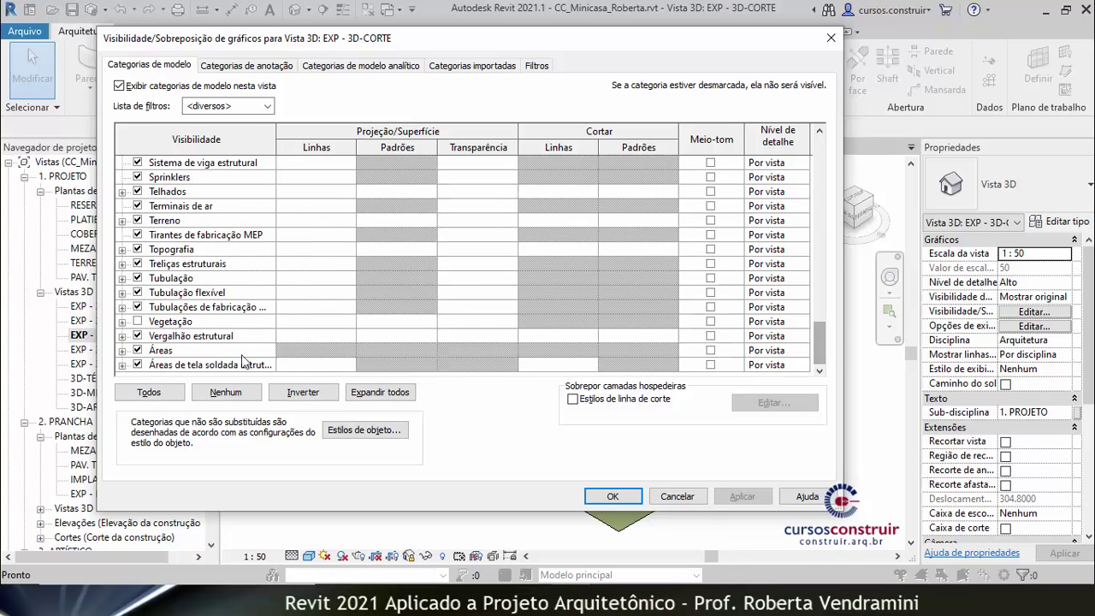
left_click(137, 321)
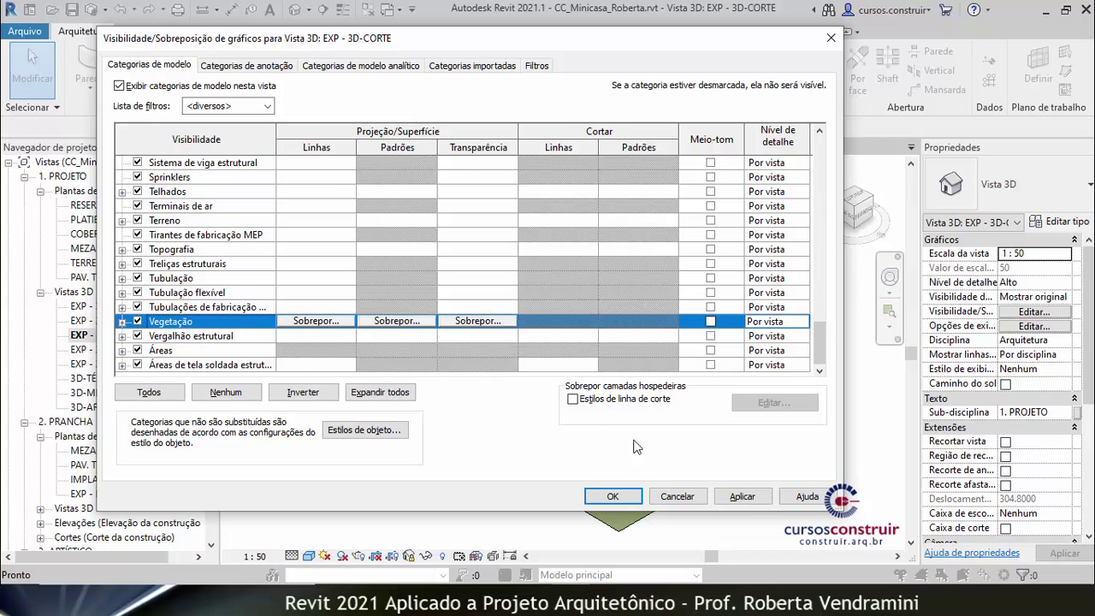
left_click(742, 496)
left_click(613, 496)
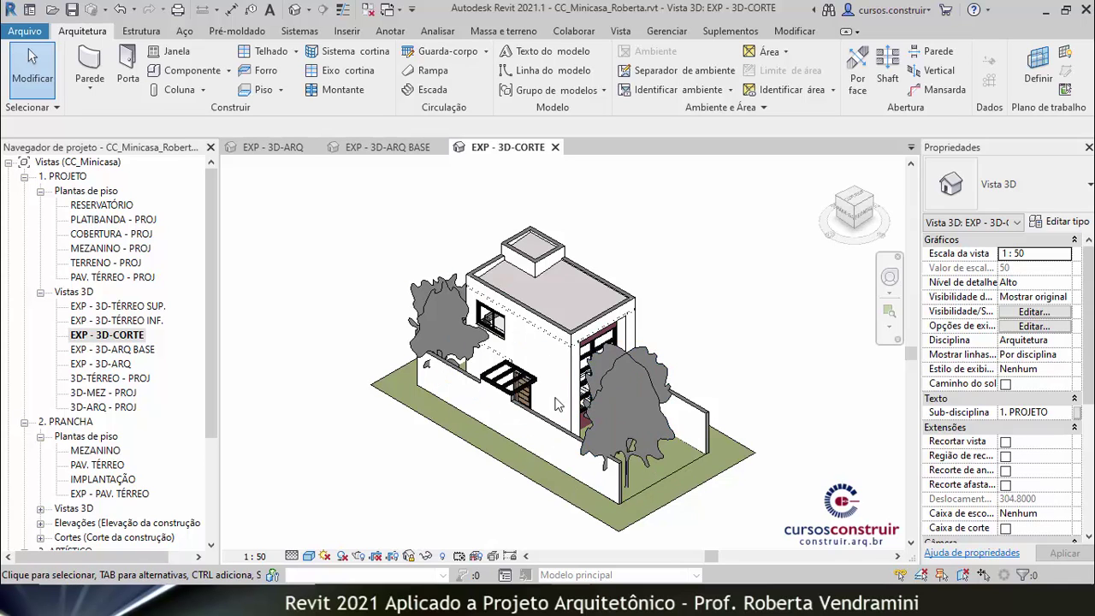
left_click(443, 557)
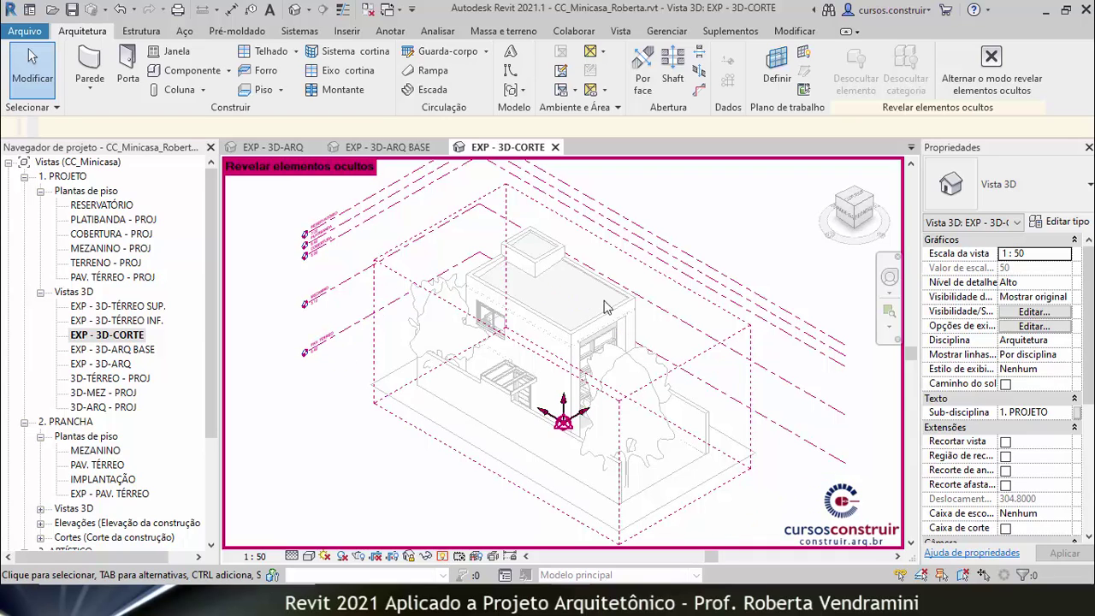
left_click(990, 68)
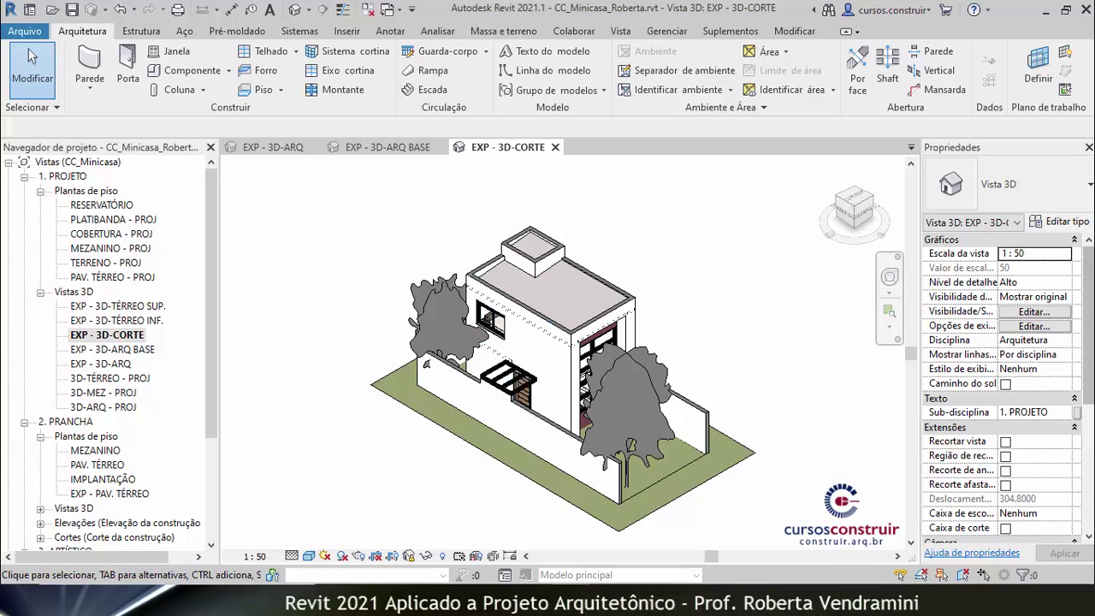
- Enable Caixa de corte in the EXP - 3D-CORTE view properties and apply it
left_click_drag(1091, 308, 1090, 432)
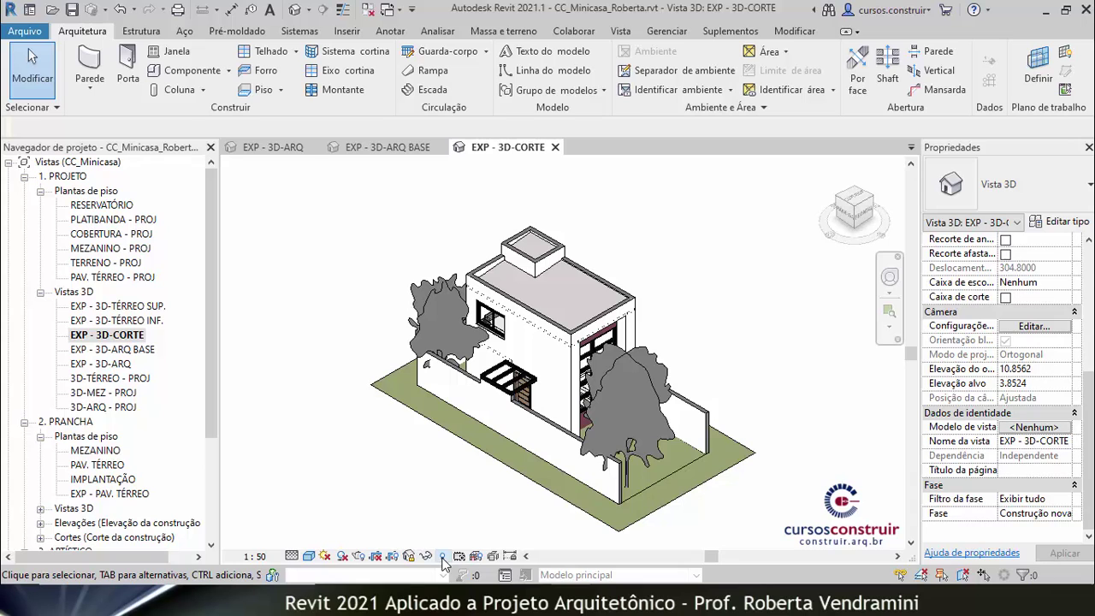
left_click(443, 557)
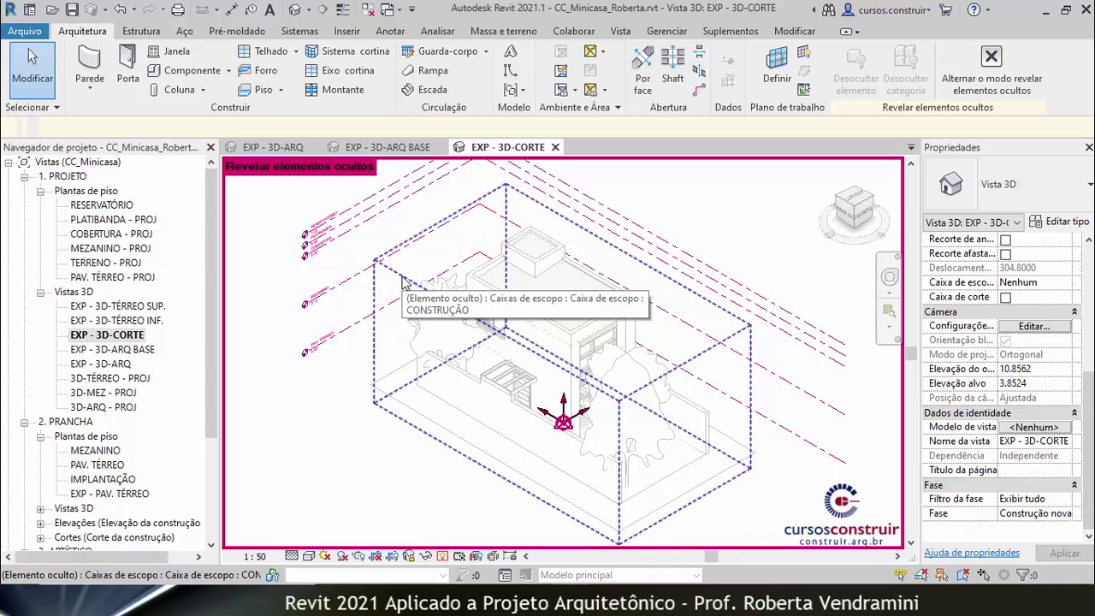
left_click(991, 66)
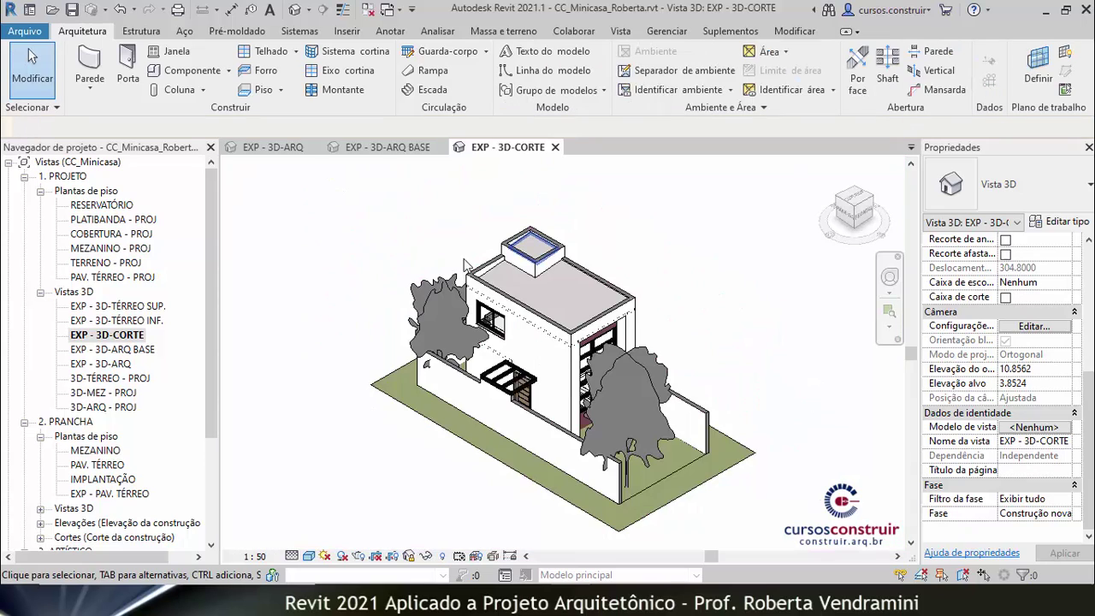
left_click_drag(1087, 402, 1088, 347)
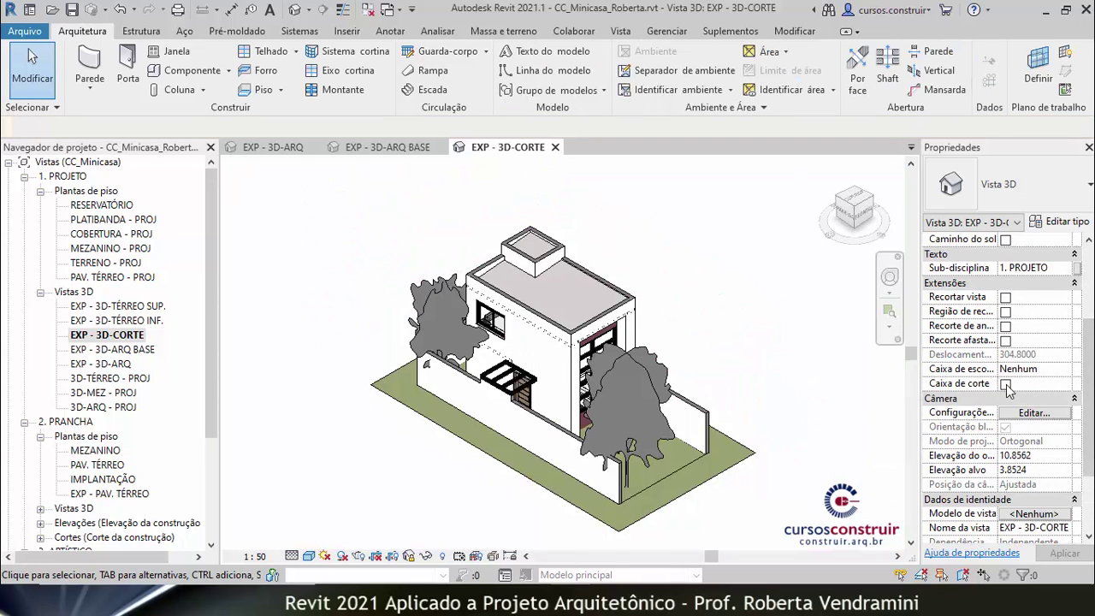
left_click(1006, 385)
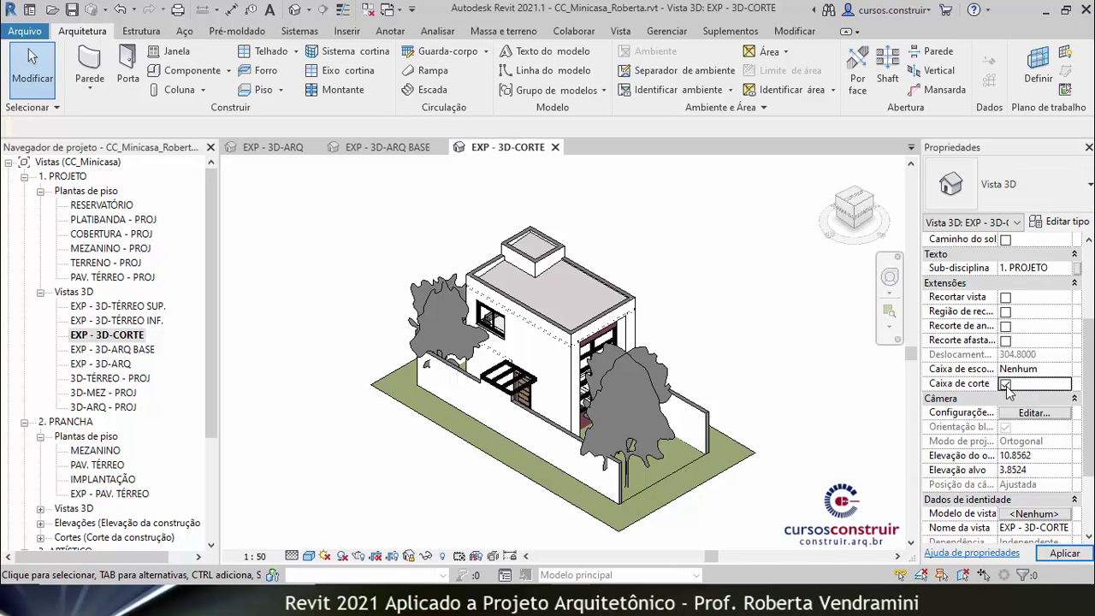
left_click(1065, 554)
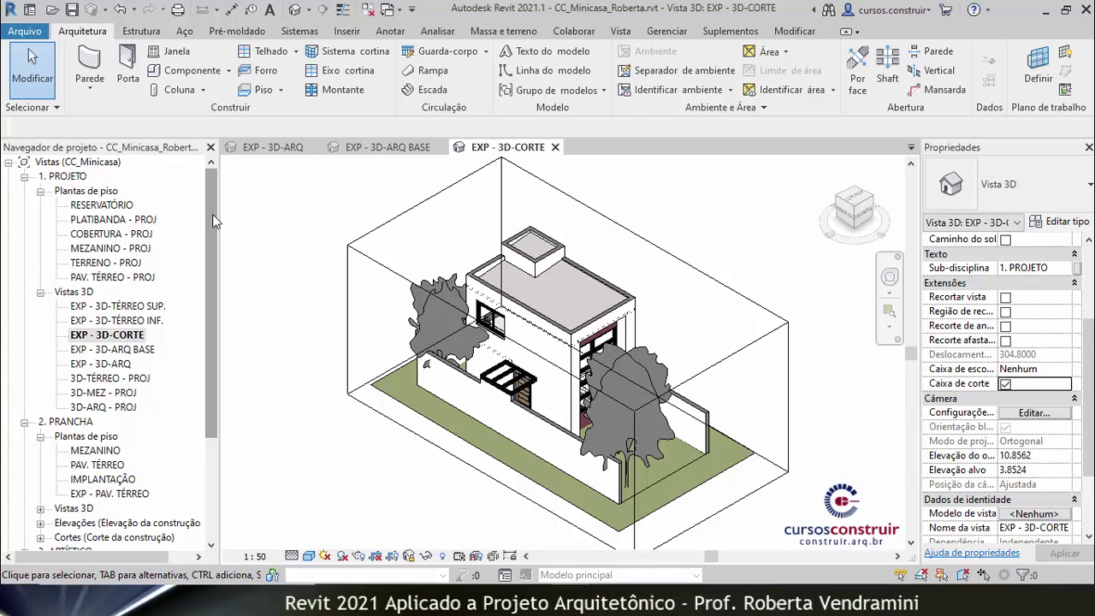
- Drag the section box's front face inward to slice the house lengthwise
left_click(405, 219)
mouse_move(496, 407)
left_mouse_down()
mouse_move(595, 348)
mouse_move(583, 353)
left_mouse_up()
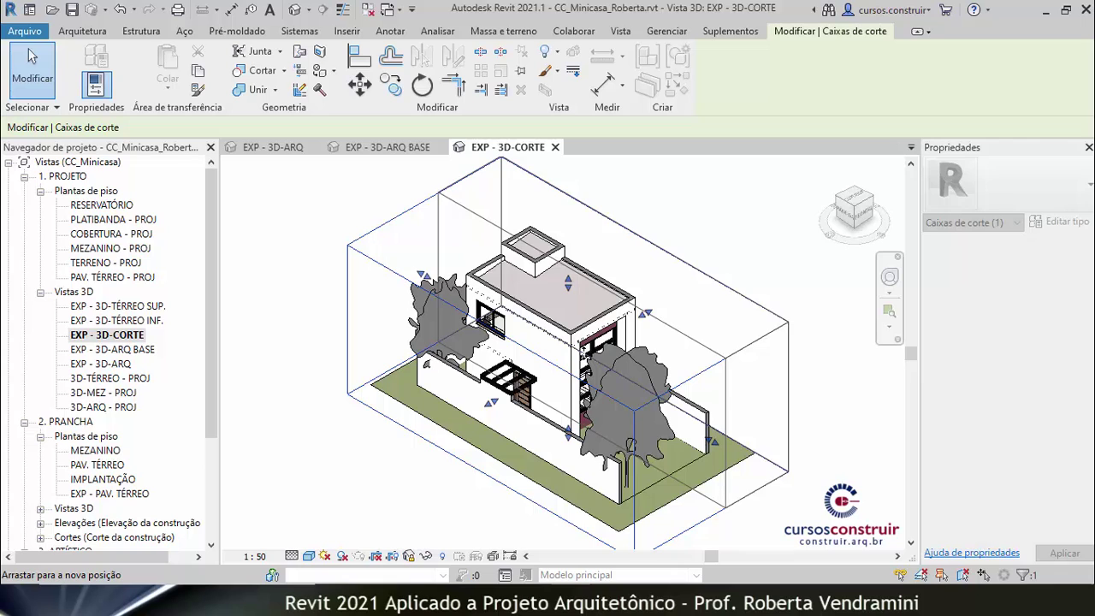
left_click_drag(582, 353, 582, 354)
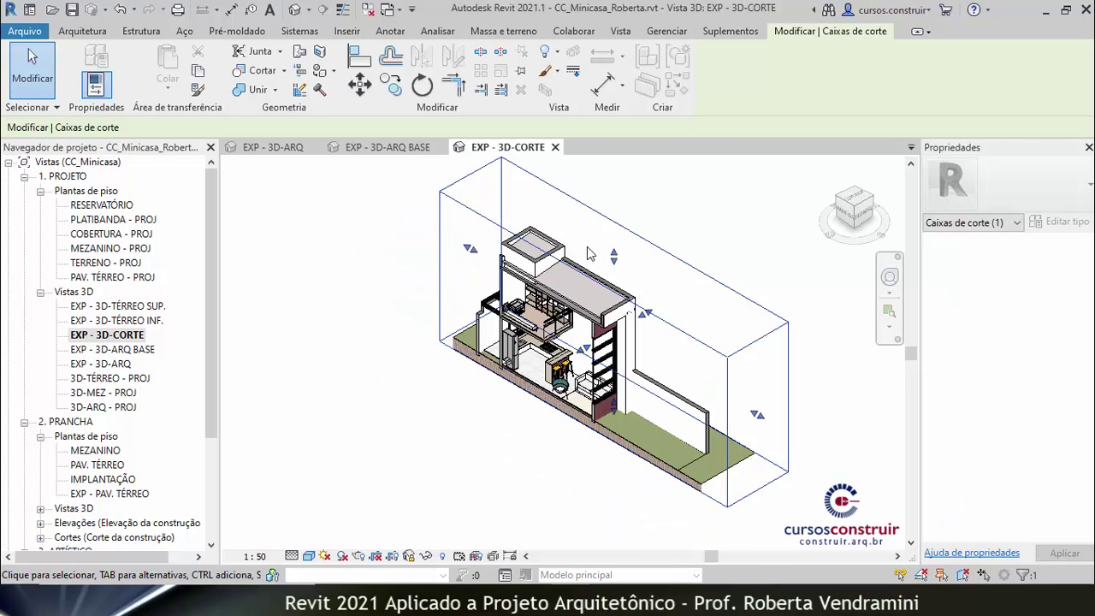
left_click(392, 404)
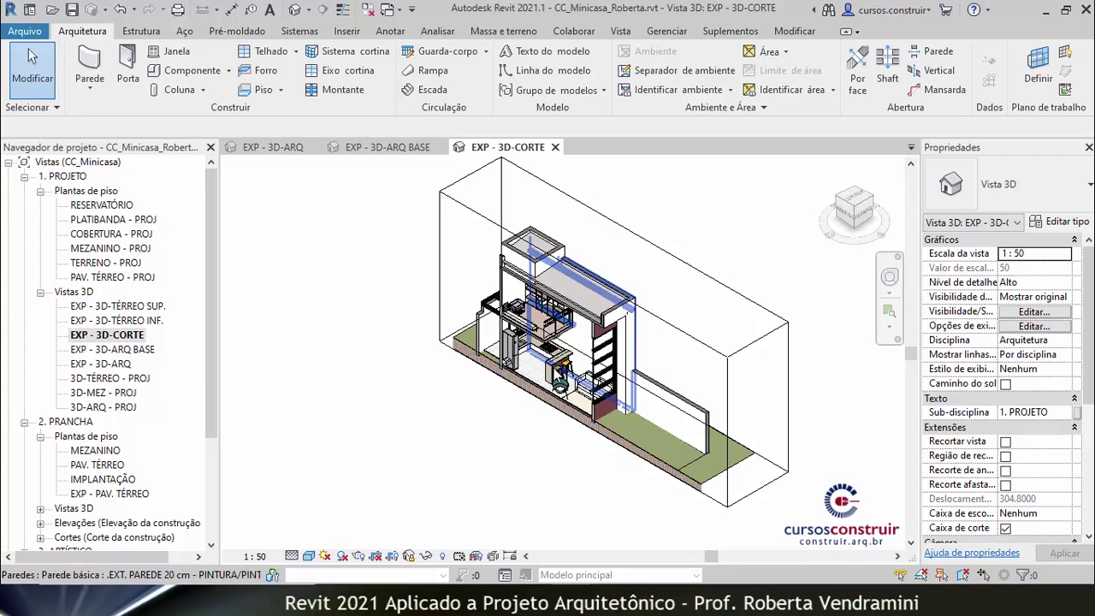
- Rename the EXP - 3D-CORTE view to EXP - 3D-CORTE LADO DIREITO
right_click(128, 340)
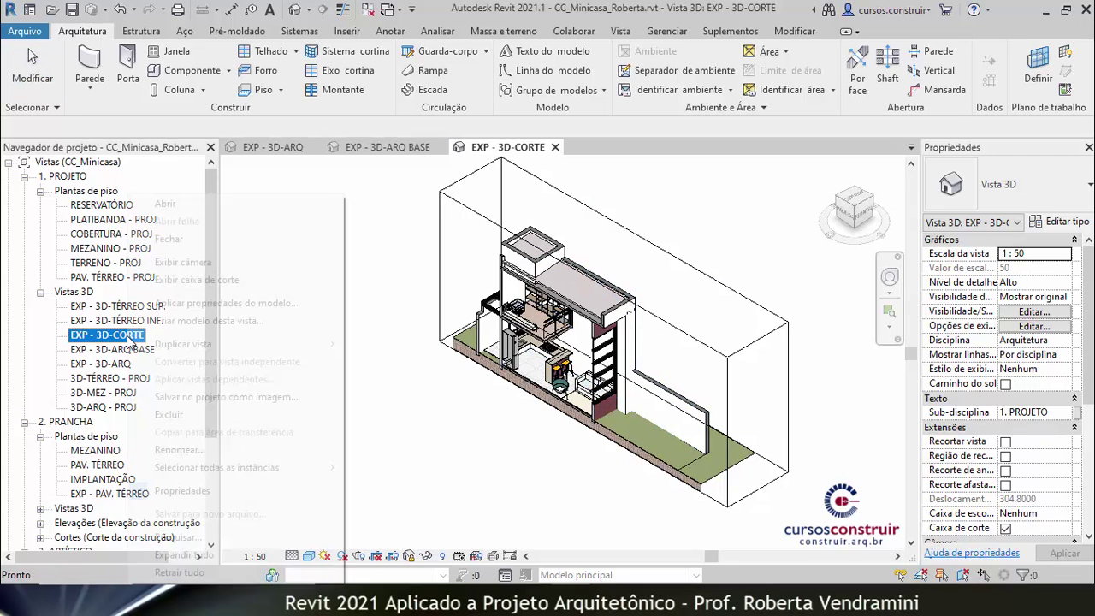
left_click(180, 450)
type("LADO D")
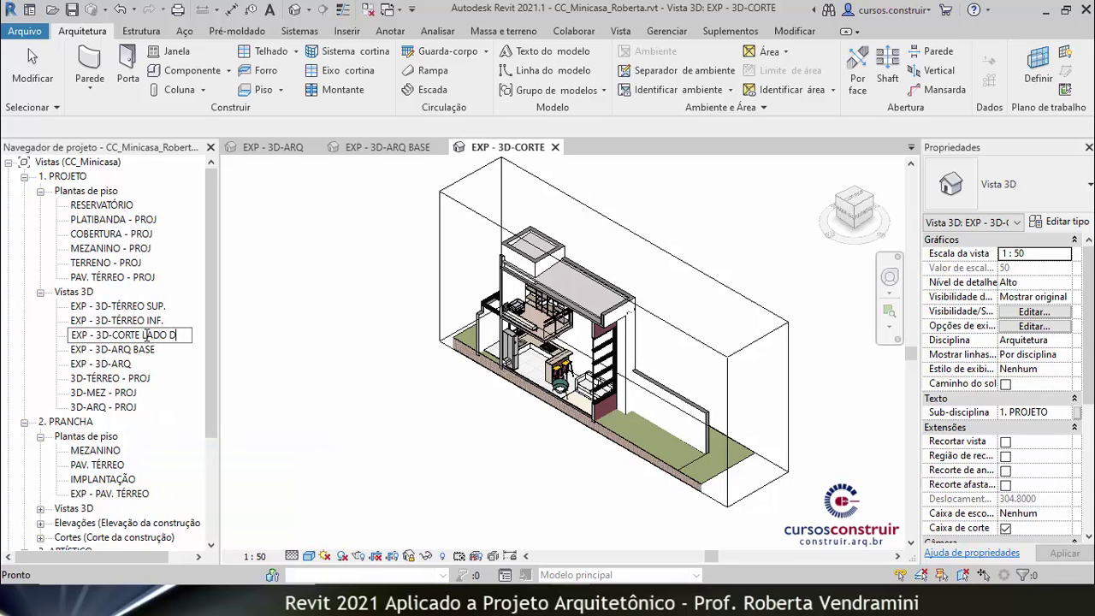
type("IREITO")
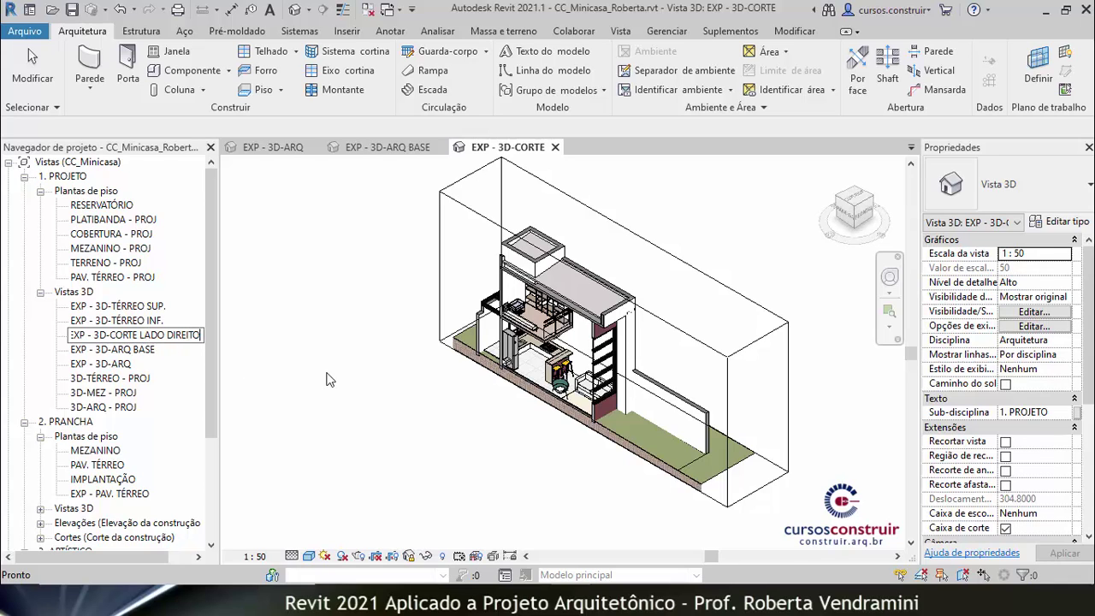
left_click(330, 379)
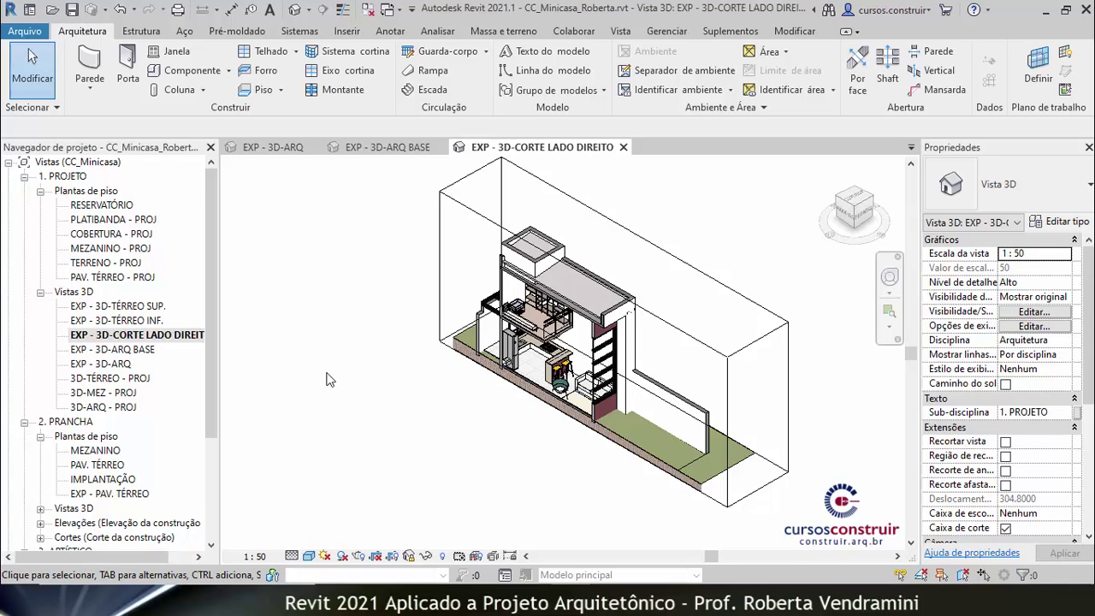
- Duplicate LADO DIREITO and name the copy EXP - 3D-CORTE LADO ESQUERDO
left_click(163, 335)
right_click(162, 334)
mouse_move(219, 343)
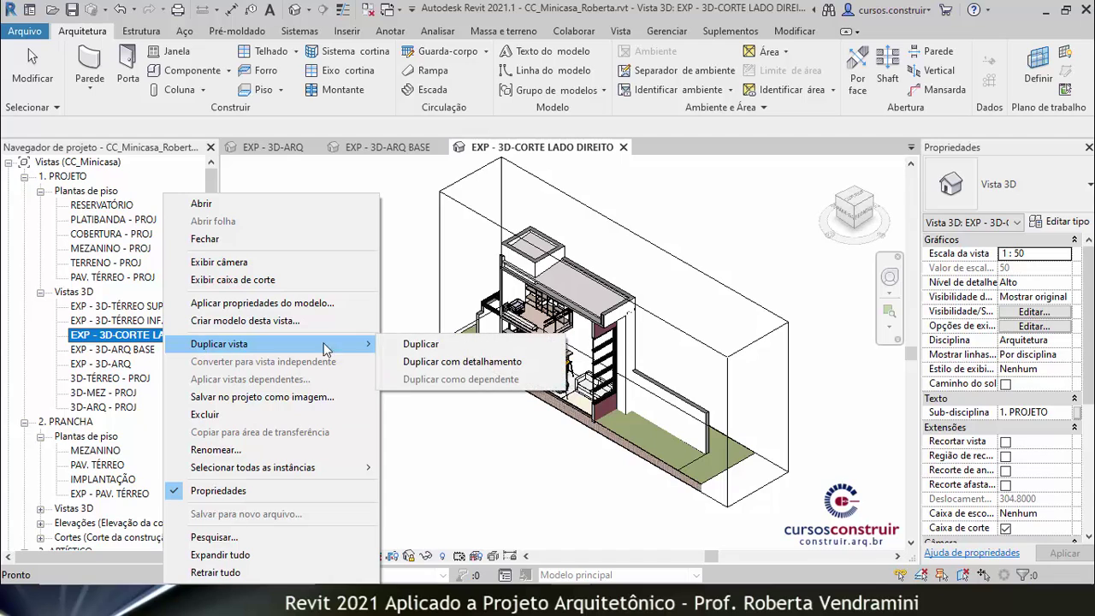
left_click(436, 346)
left_click(170, 337)
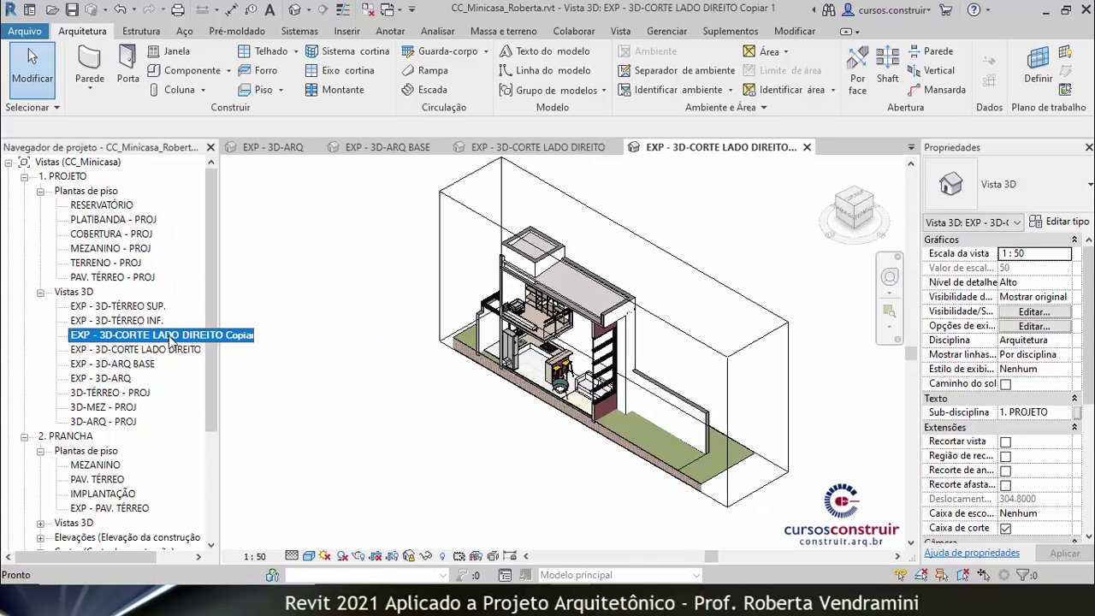
right_click(170, 341)
left_click(221, 449)
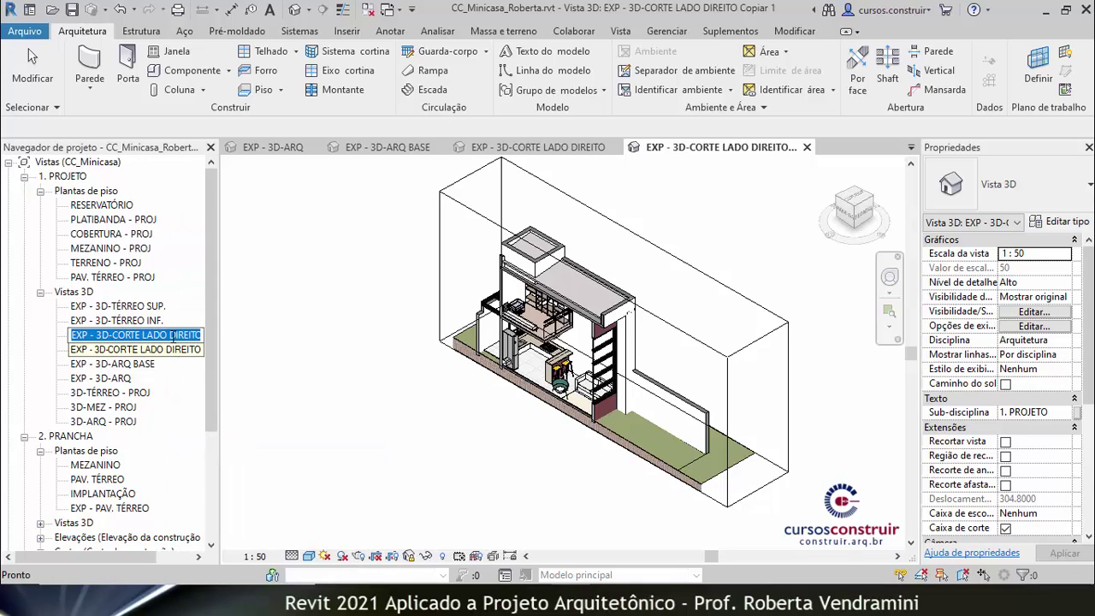
left_click_drag(164, 335, 212, 335)
type("ES")
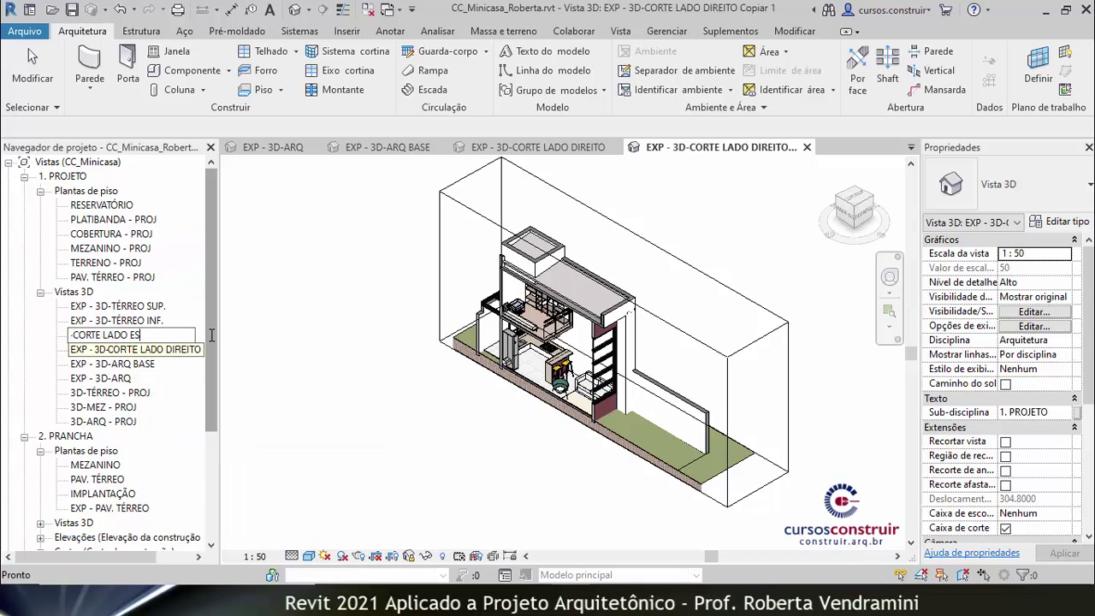
type("QUERDO")
left_click(357, 348)
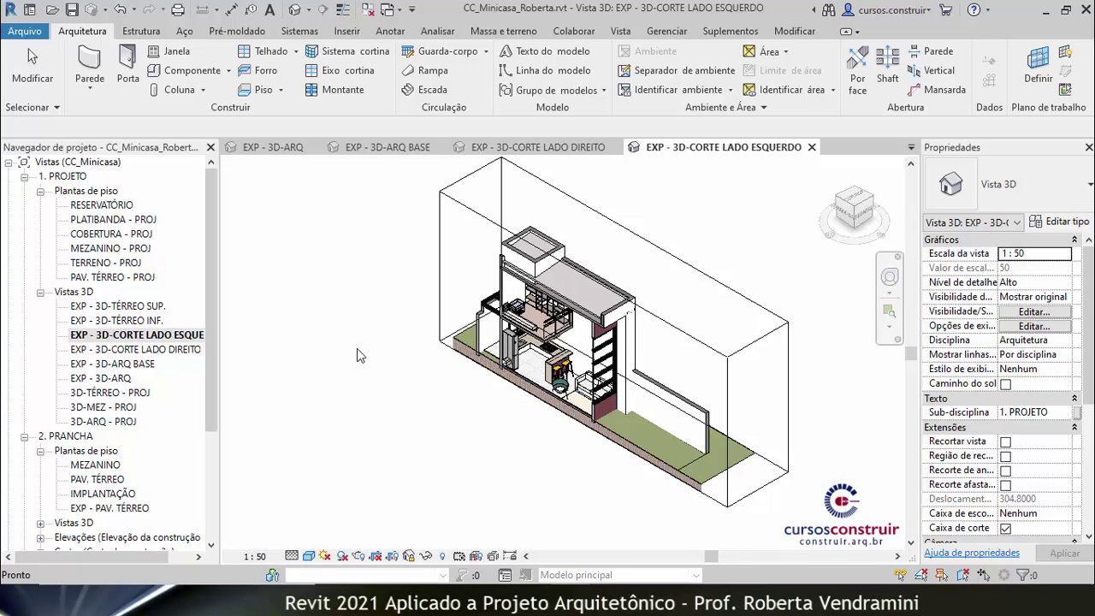
- Enlarge the LADO ESQUERDO section box outward to reveal the house front
left_click(732, 361)
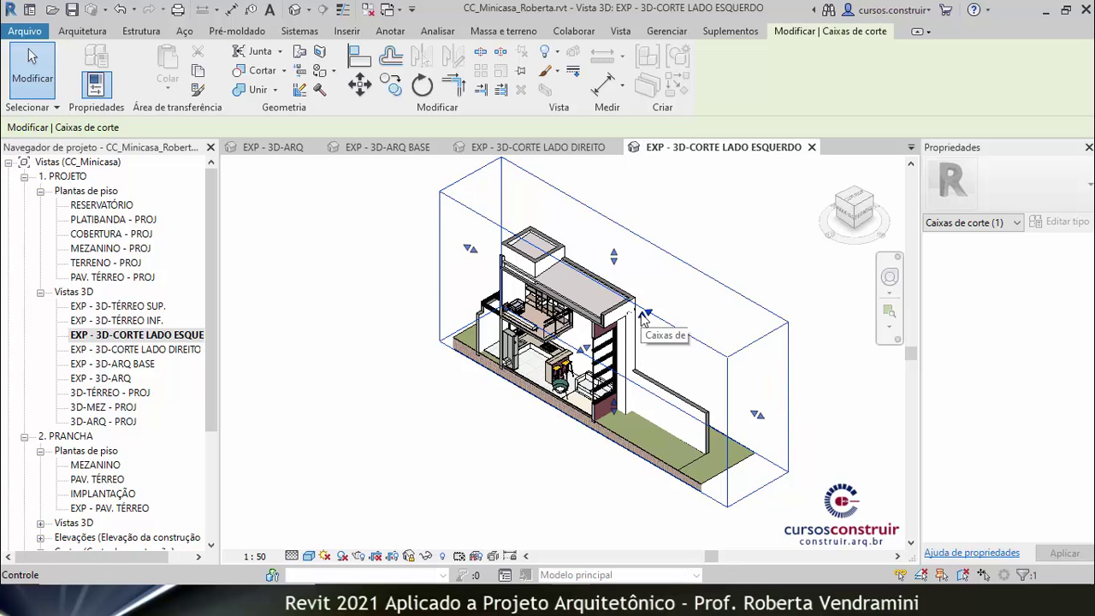
left_click_drag(643, 315, 501, 452)
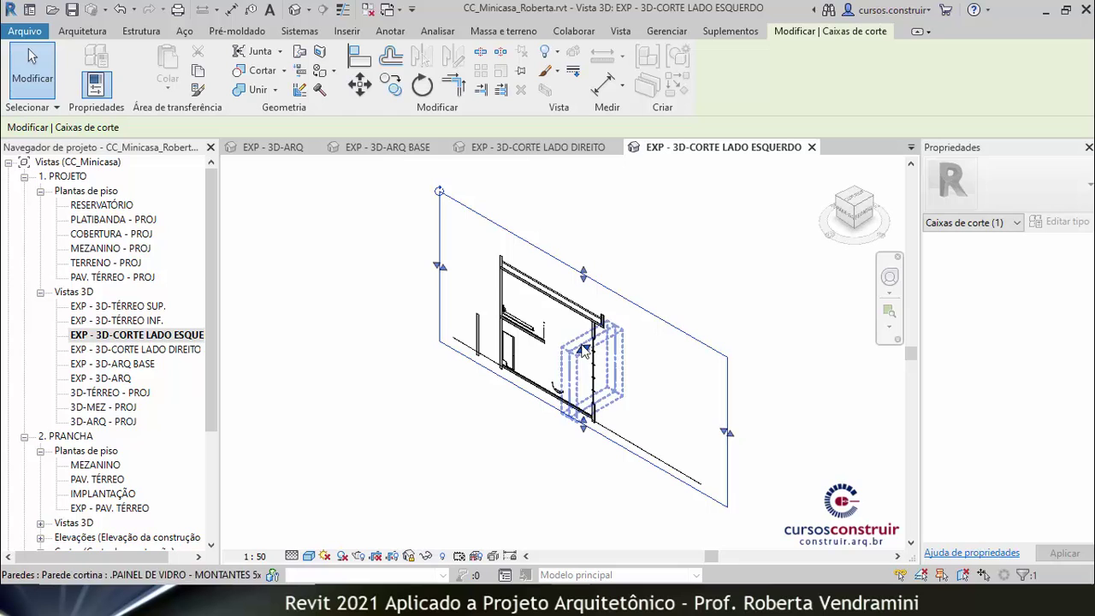
left_click_drag(582, 352, 462, 412)
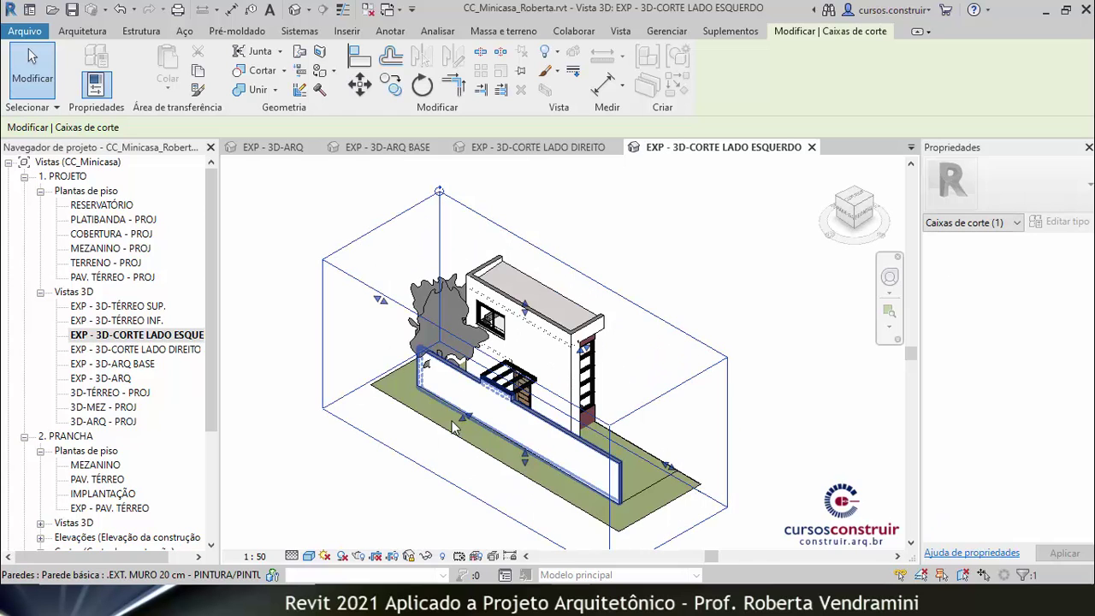
left_click(659, 243)
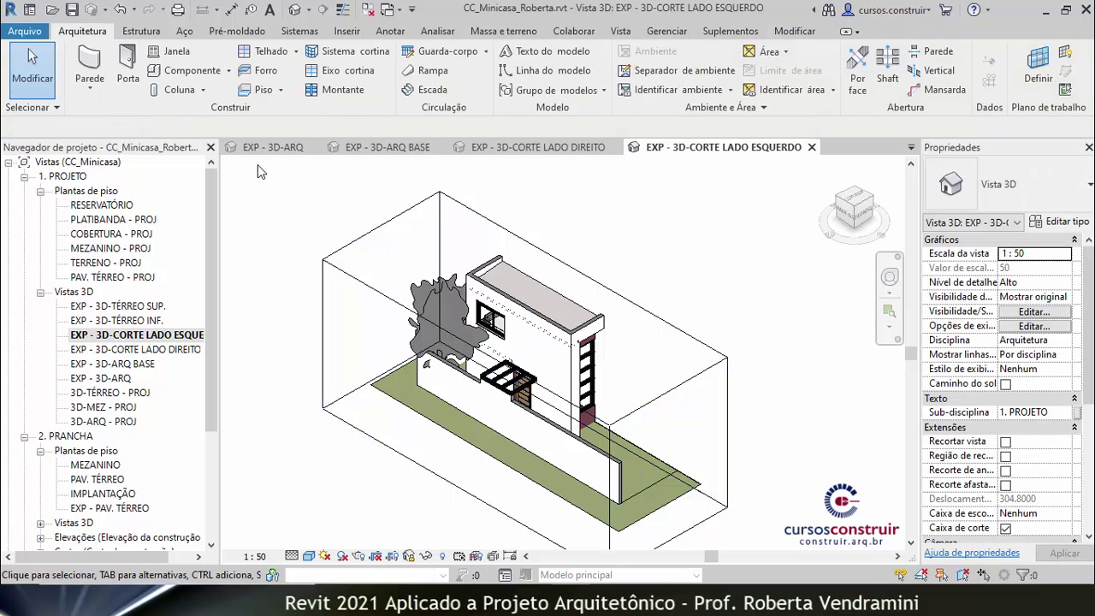
- Hide the section box (EH) in both the LADO ESQUERDO and LADO DIREITO views
left_click(355, 244)
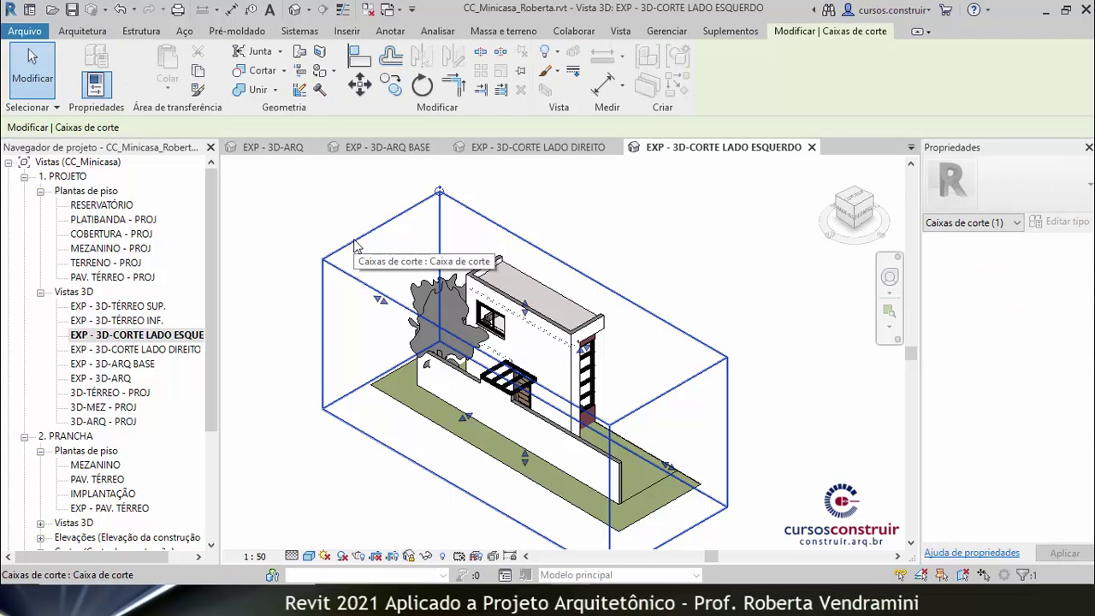
key("e")
key("h")
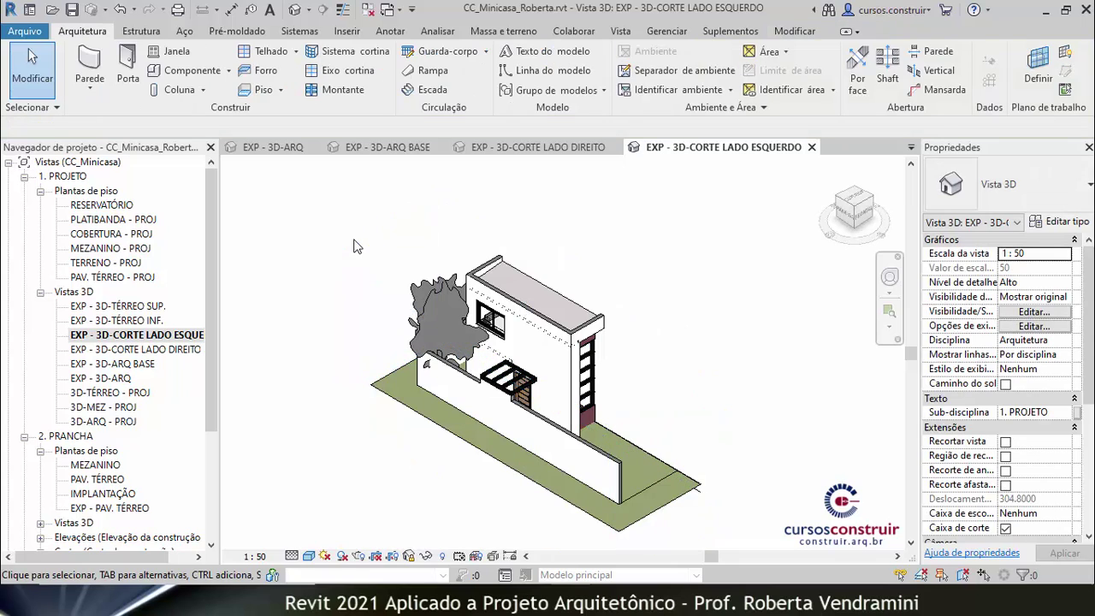
double_click(161, 353)
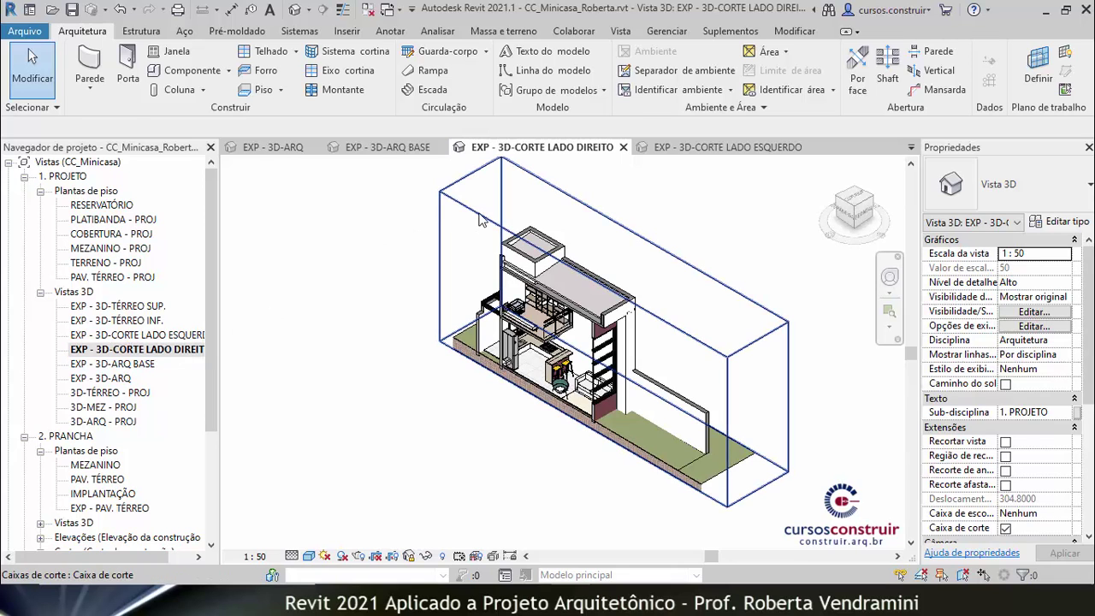
left_click(481, 220)
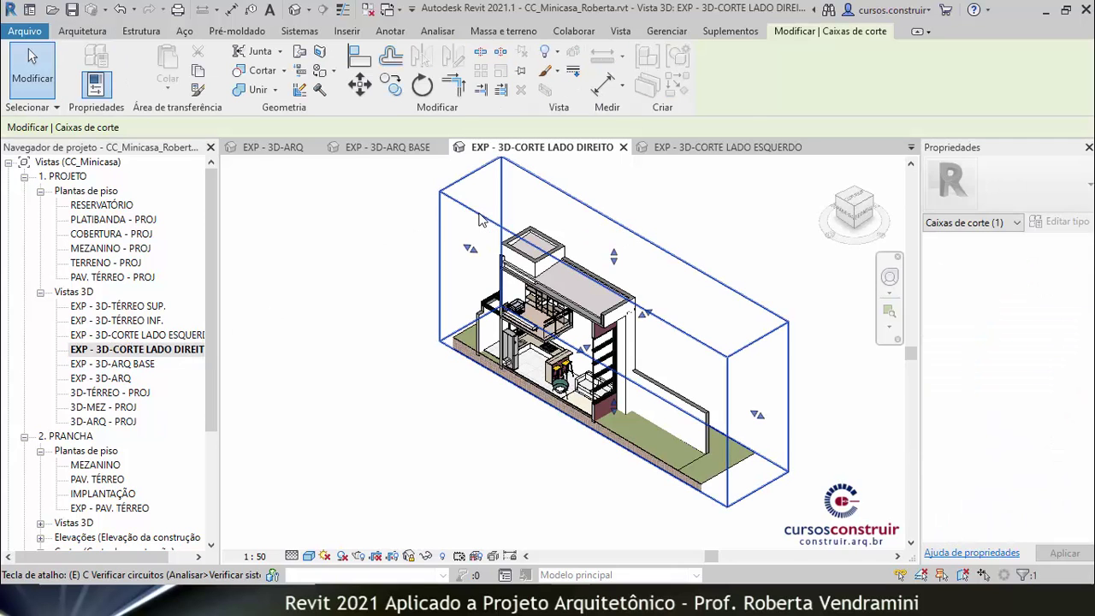
left_click(435, 252)
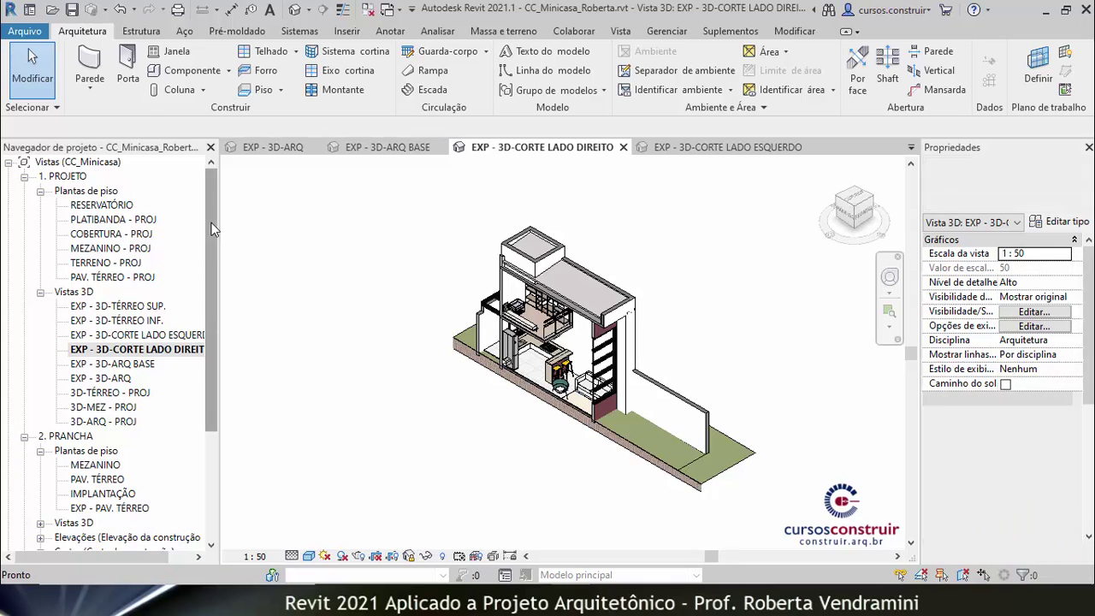
left_click_drag(211, 246, 213, 378)
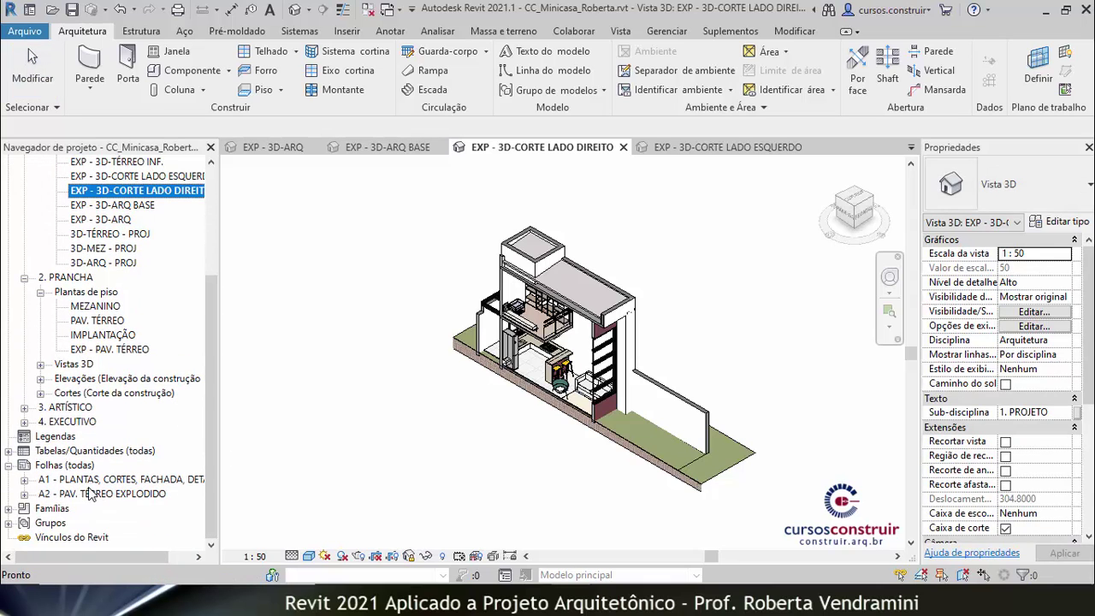
- Create a new sheet using the CC_FOLHA A2 ABNT_ALONGADA title block
right_click(47, 470)
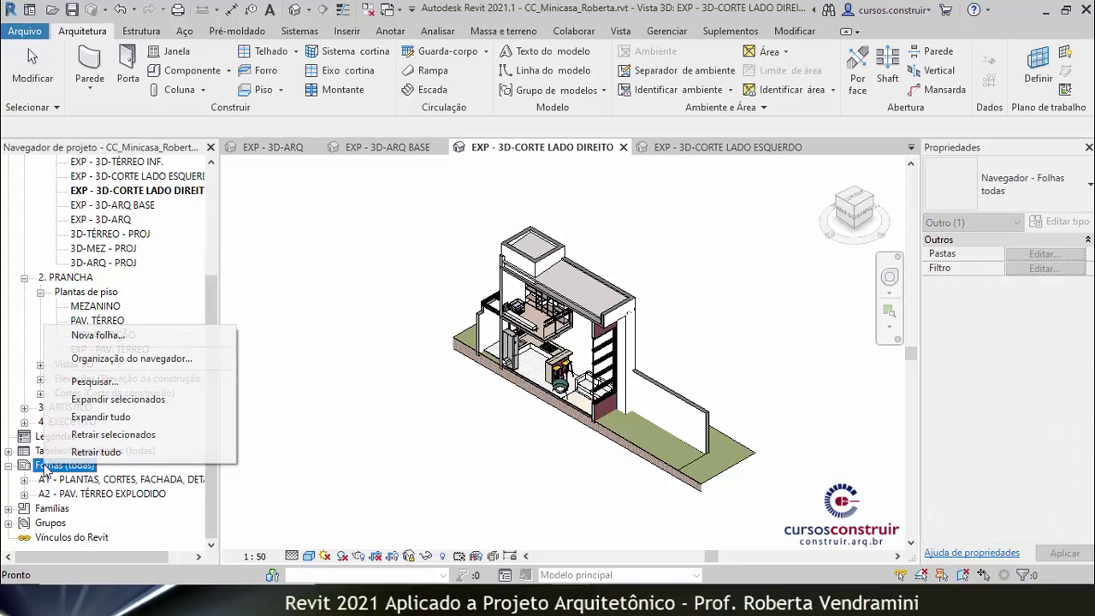
left_click(89, 335)
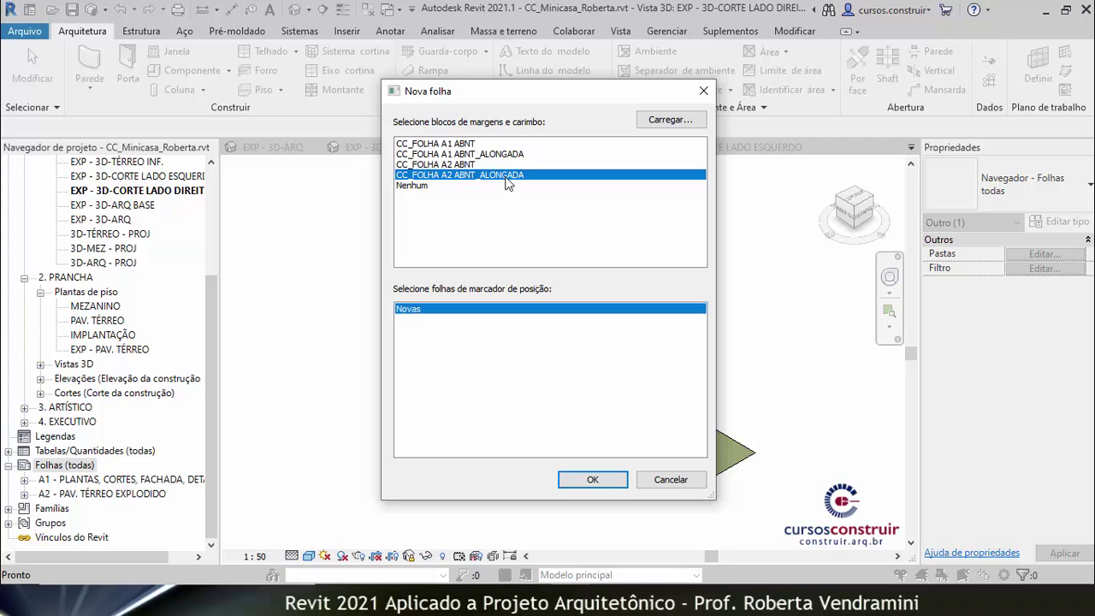
left_click(576, 480)
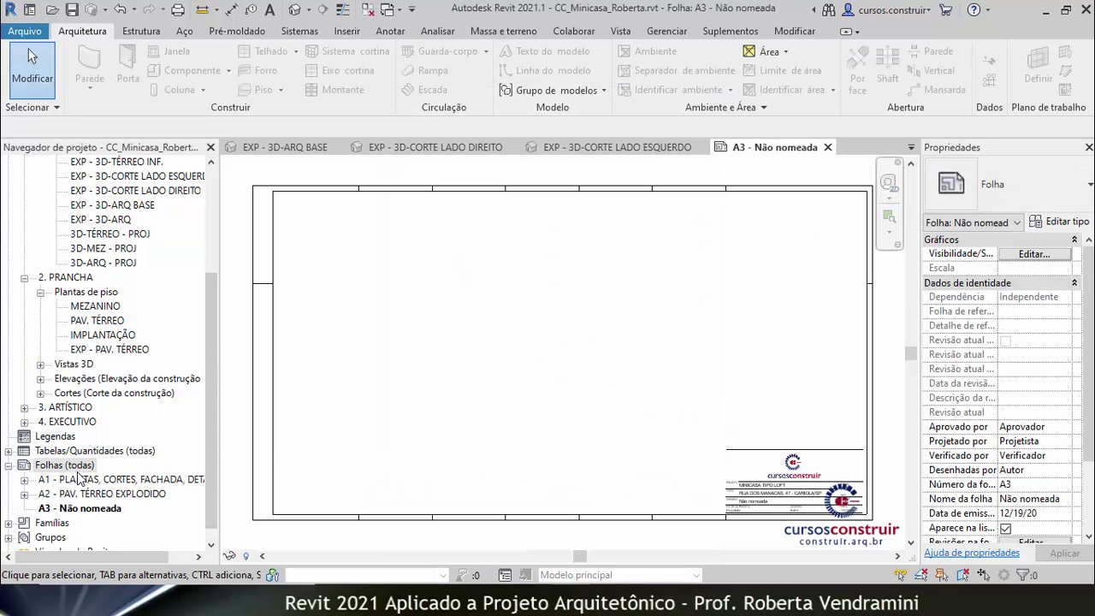
- Rename the new A3 sheet to CORTE EXPLODIDO
right_click(89, 510)
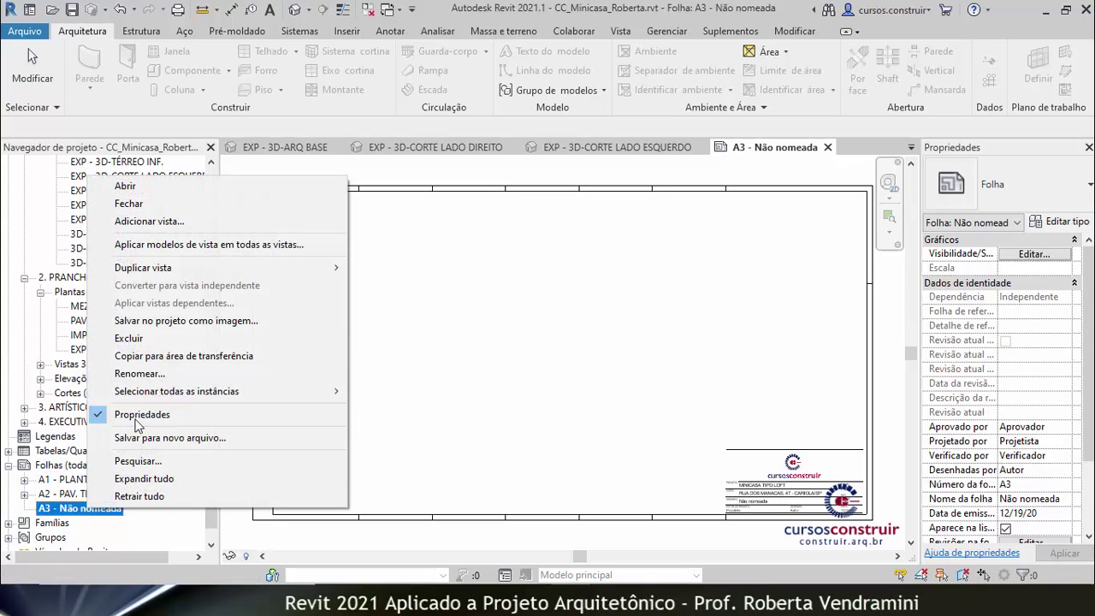
left_click(249, 371)
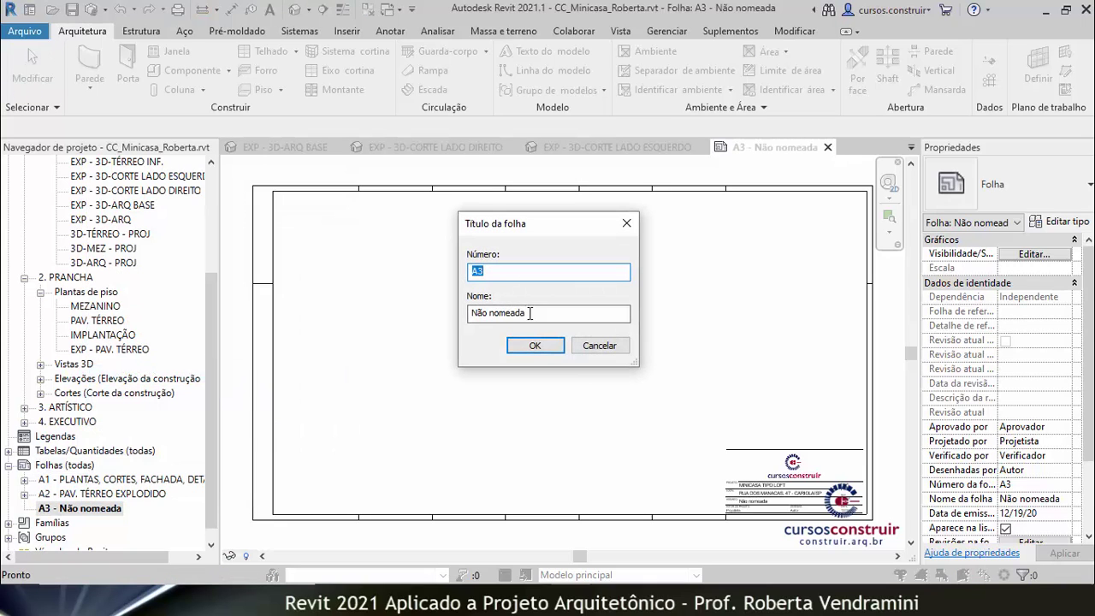
left_click_drag(527, 313, 468, 318)
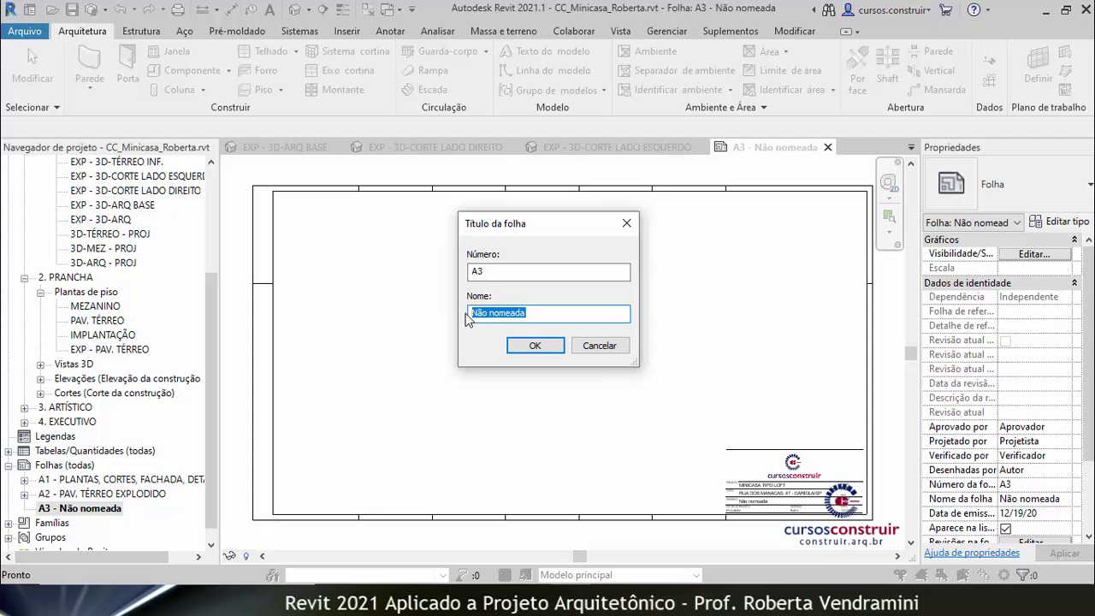
type("CORTE EXPLODIDO")
left_click(535, 346)
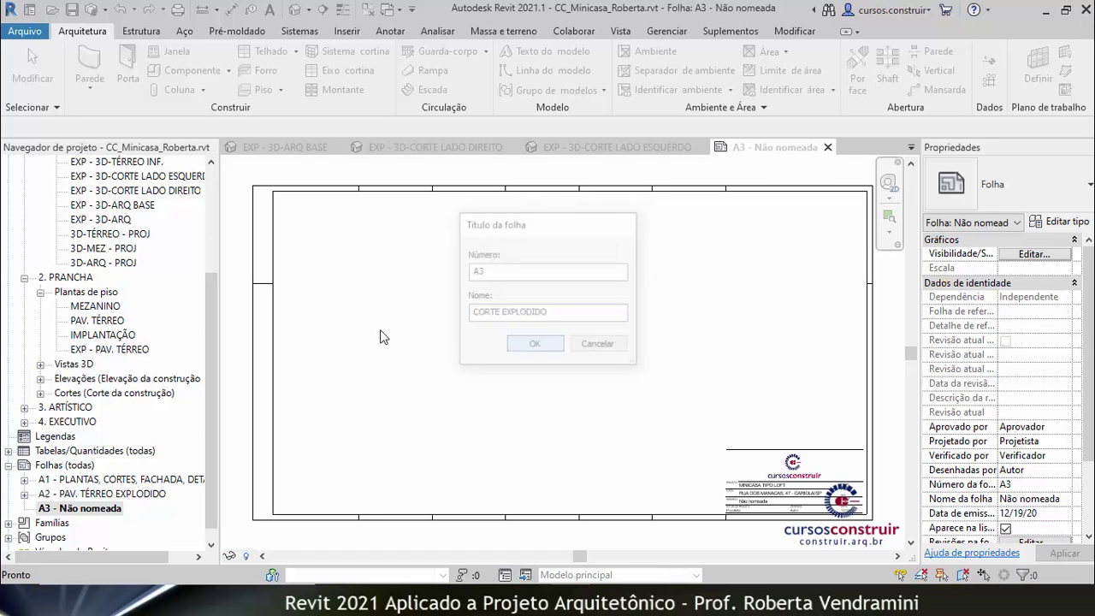
left_click_drag(212, 316, 211, 218)
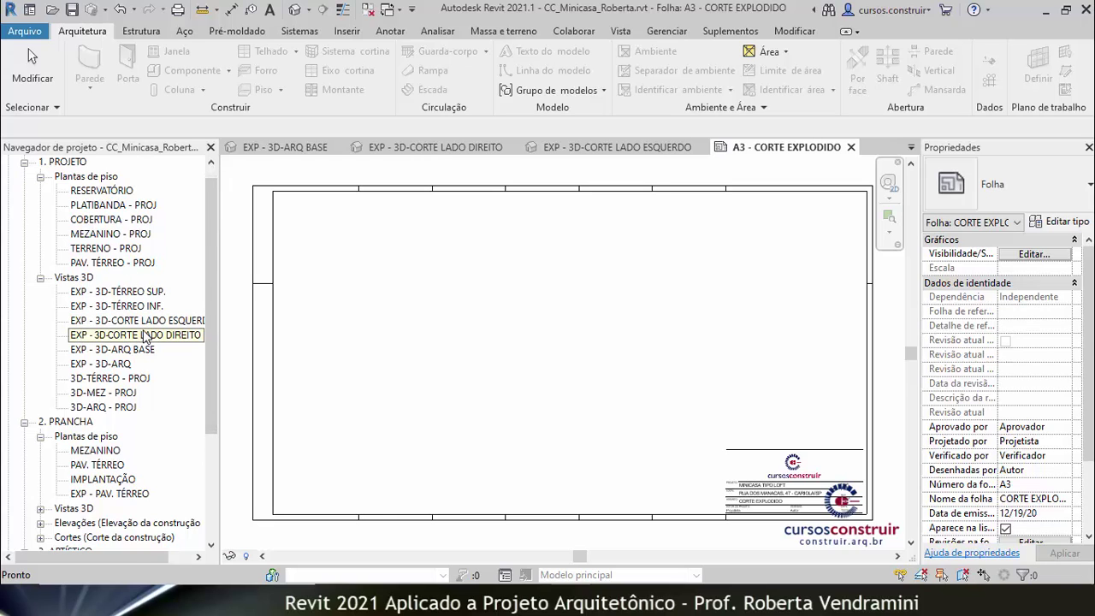
- Place the LADO ESQUERDO and LADO DIREITO section views side by side on the sheet
left_click(150, 322)
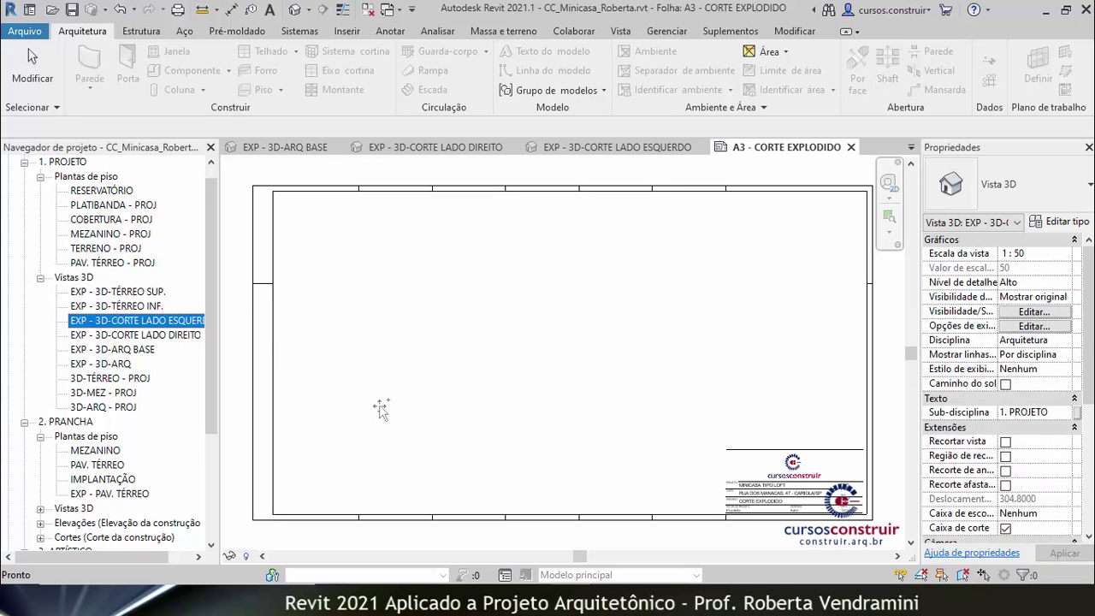
left_click_drag(142, 320, 371, 410)
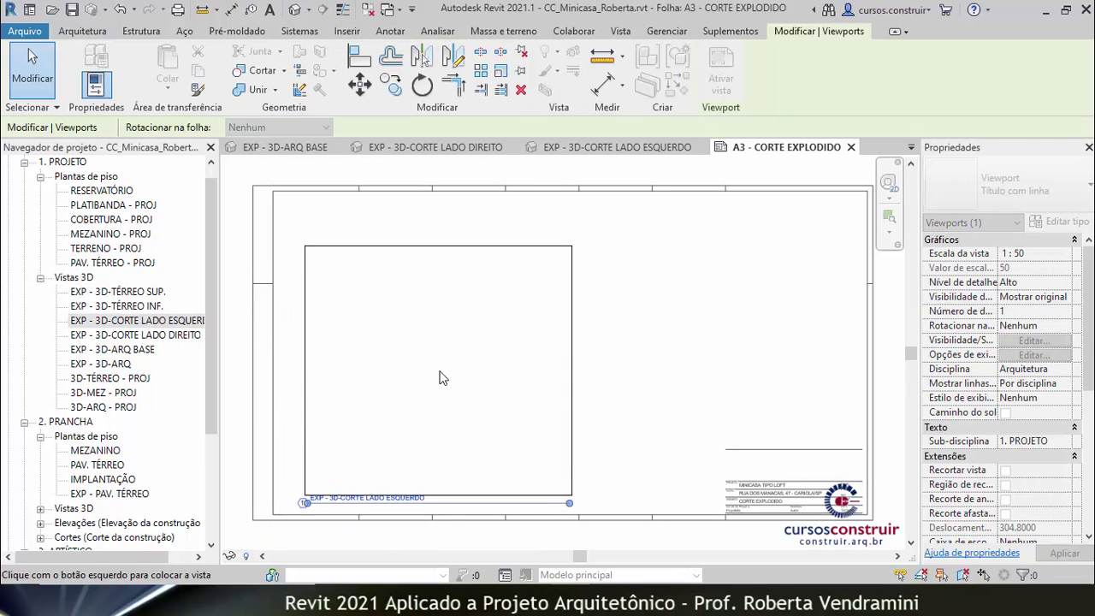
left_click(438, 366)
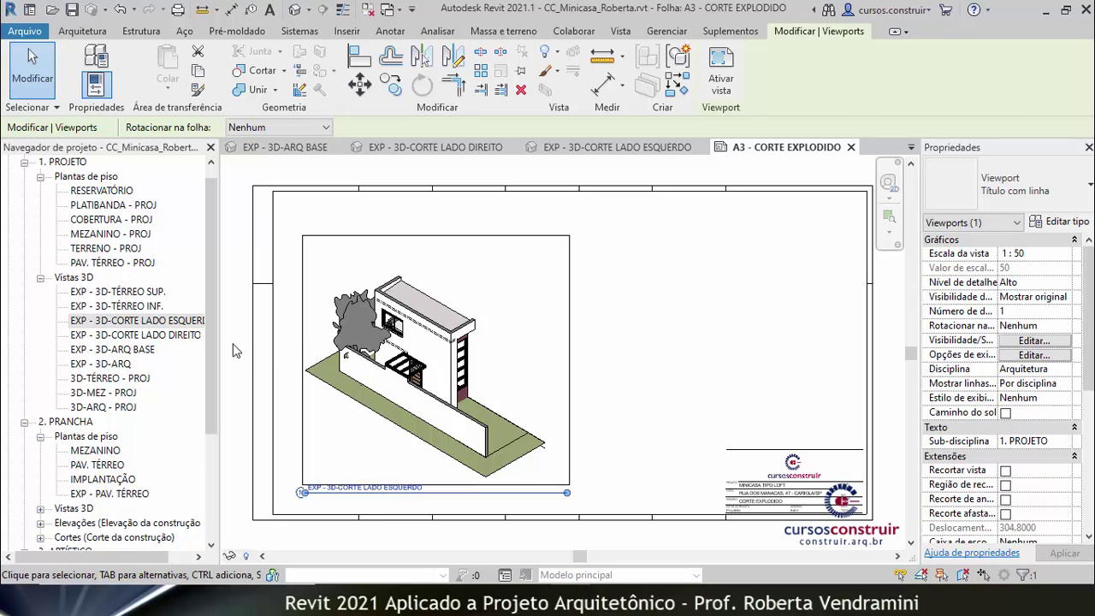
key("Escape")
left_click(154, 335)
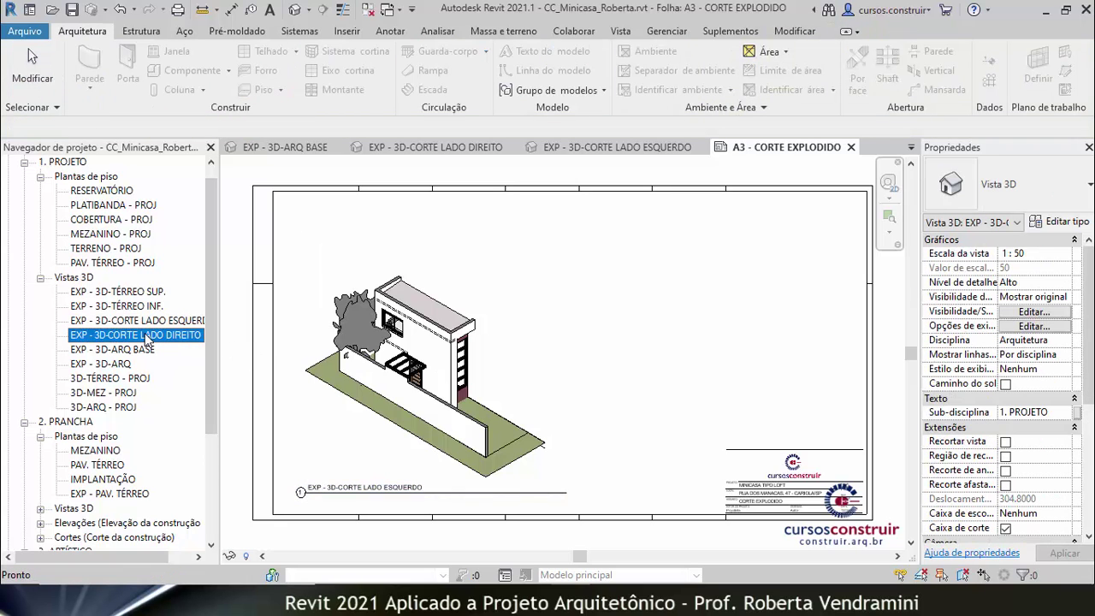
left_click_drag(147, 339, 506, 324)
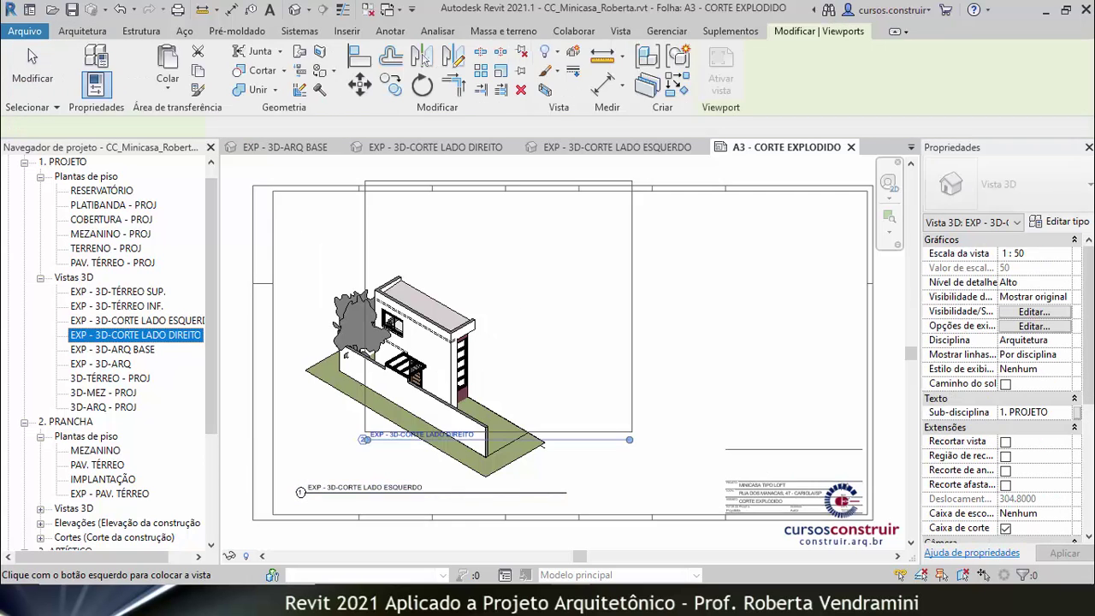
left_click(535, 323)
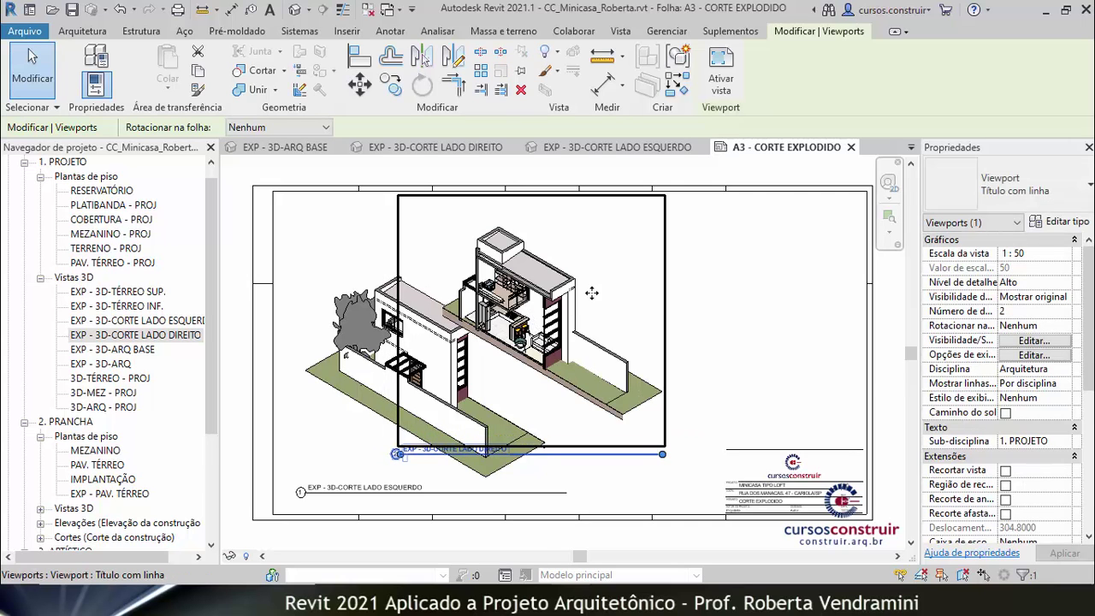
left_click_drag(607, 290, 624, 278)
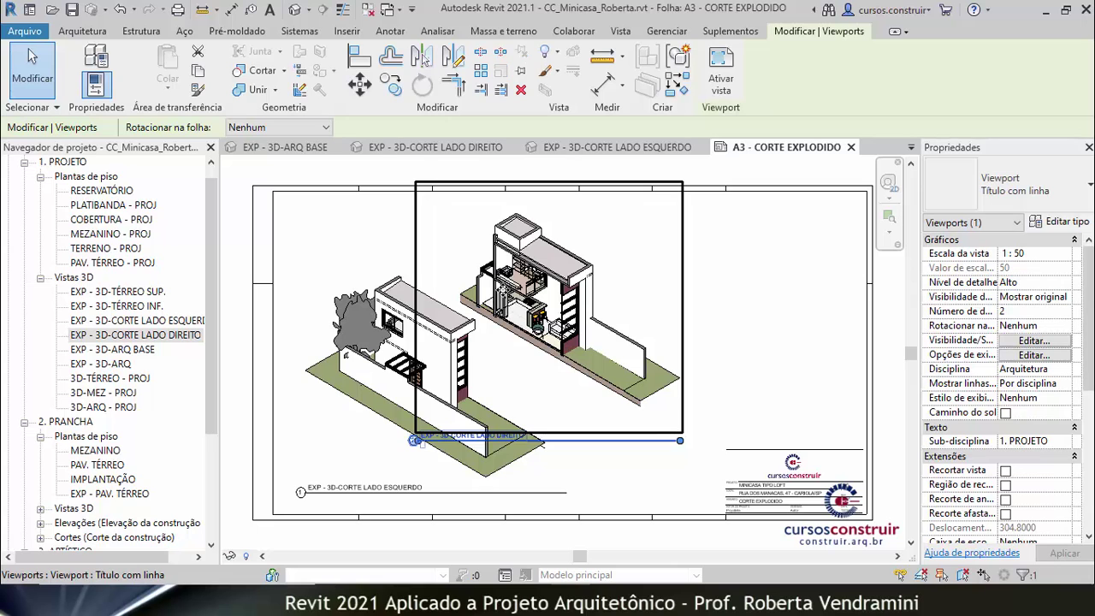
left_click(357, 192)
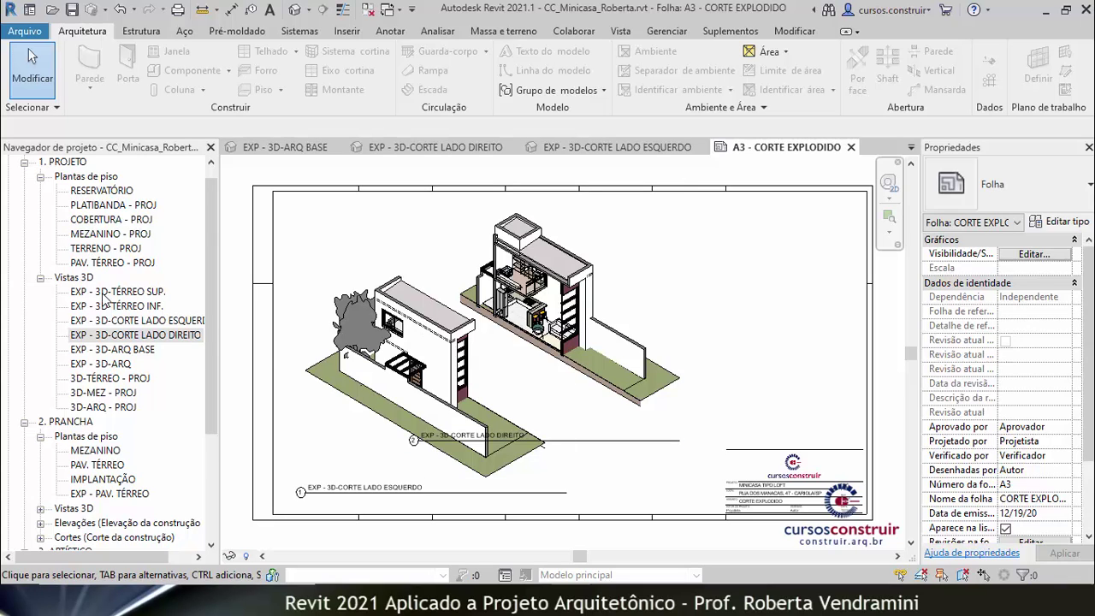
- Place the EXP - 3D-ARQ BASE view on the sheet to the right of the sections
left_click(114, 351)
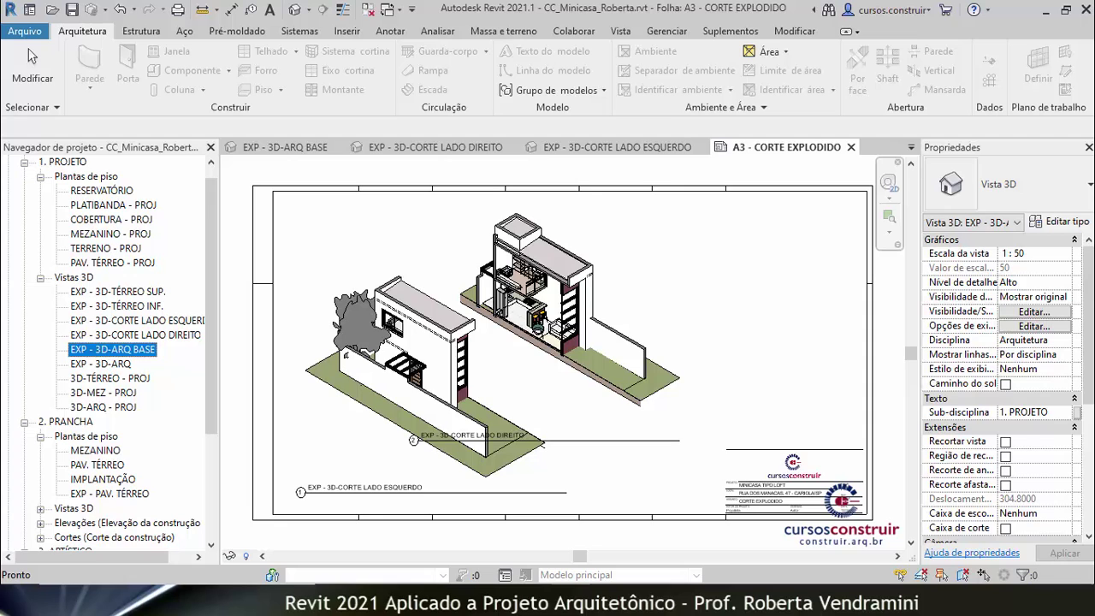
left_click_drag(113, 349, 728, 326)
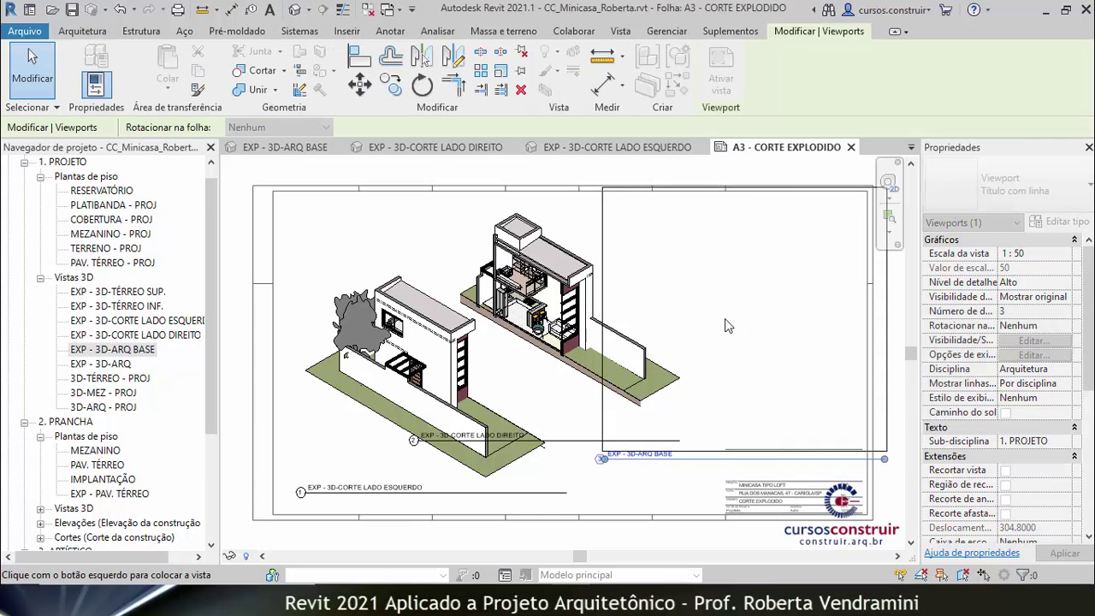
left_click(695, 323)
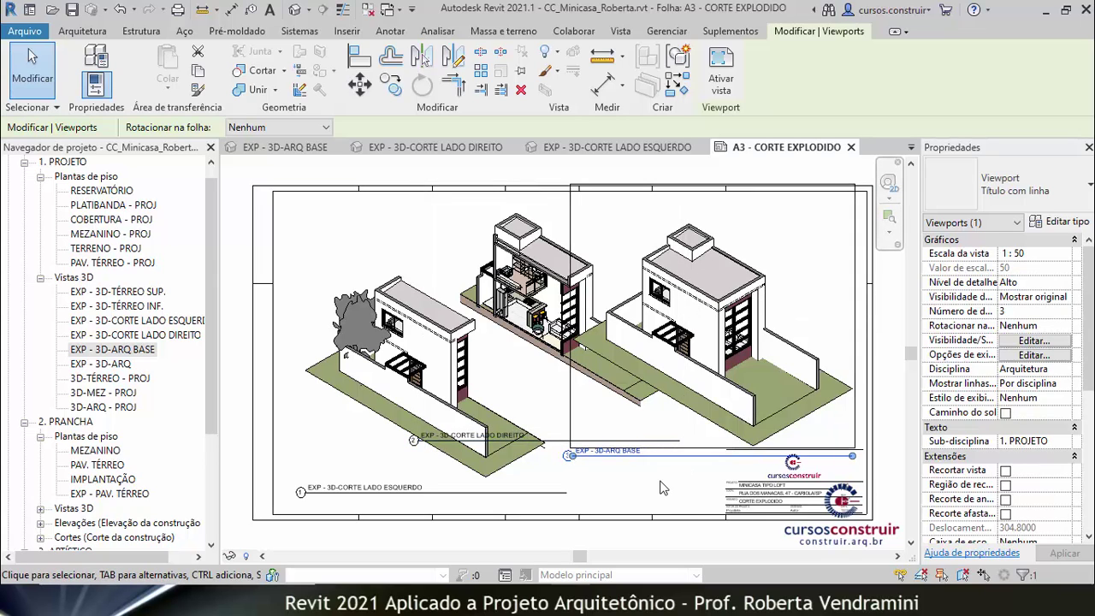
key("Escape")
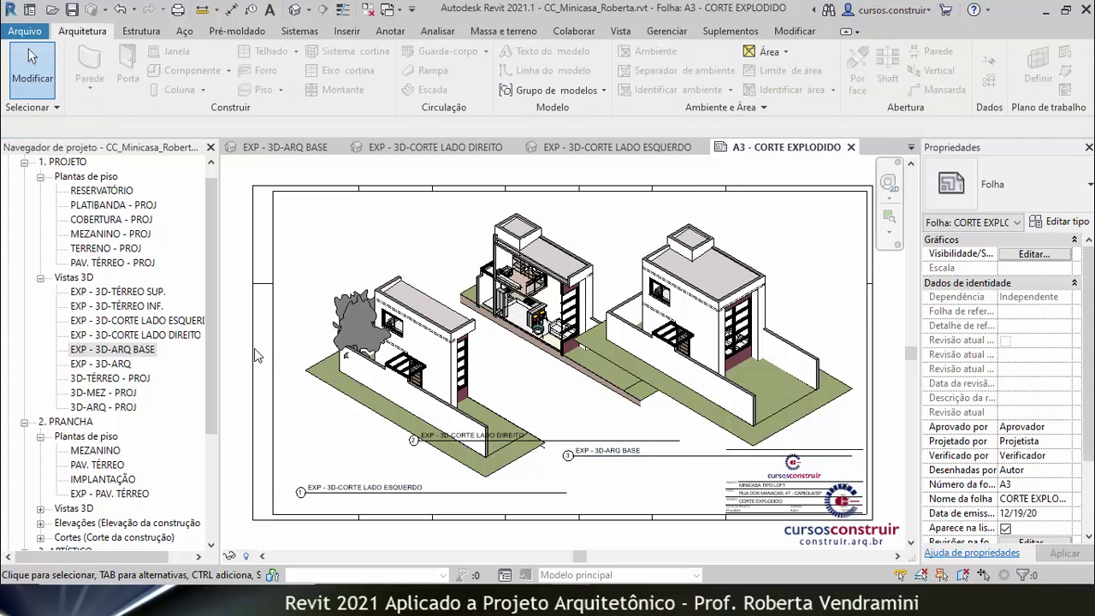
- Check the EXP - 3D-ARQ BASE view's scale options, then return to the CORTE EXPLODIDO sheet
double_click(119, 350)
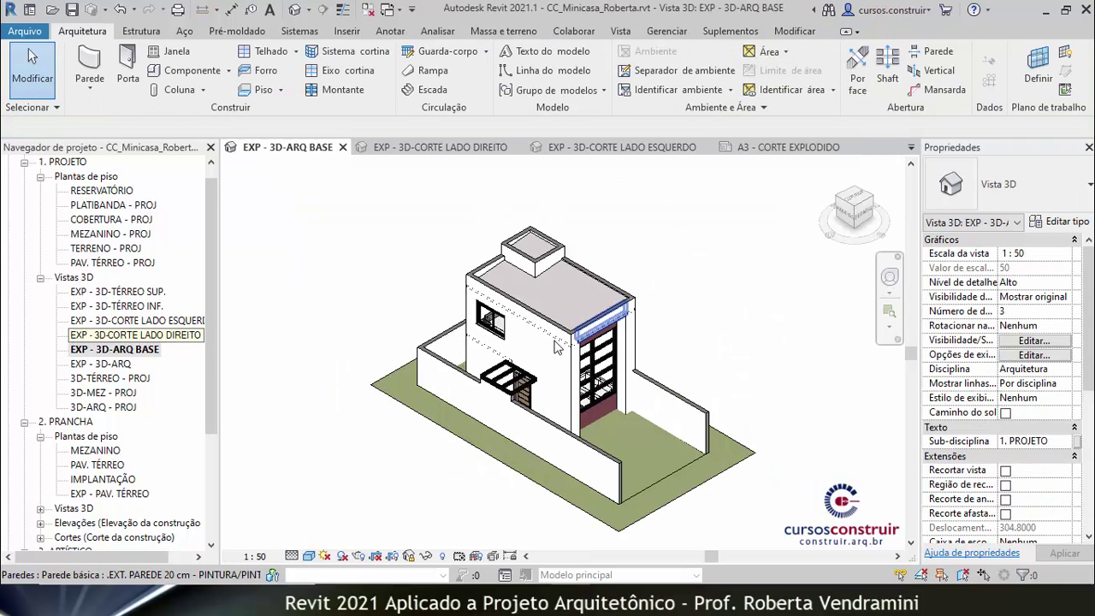
left_click(254, 557)
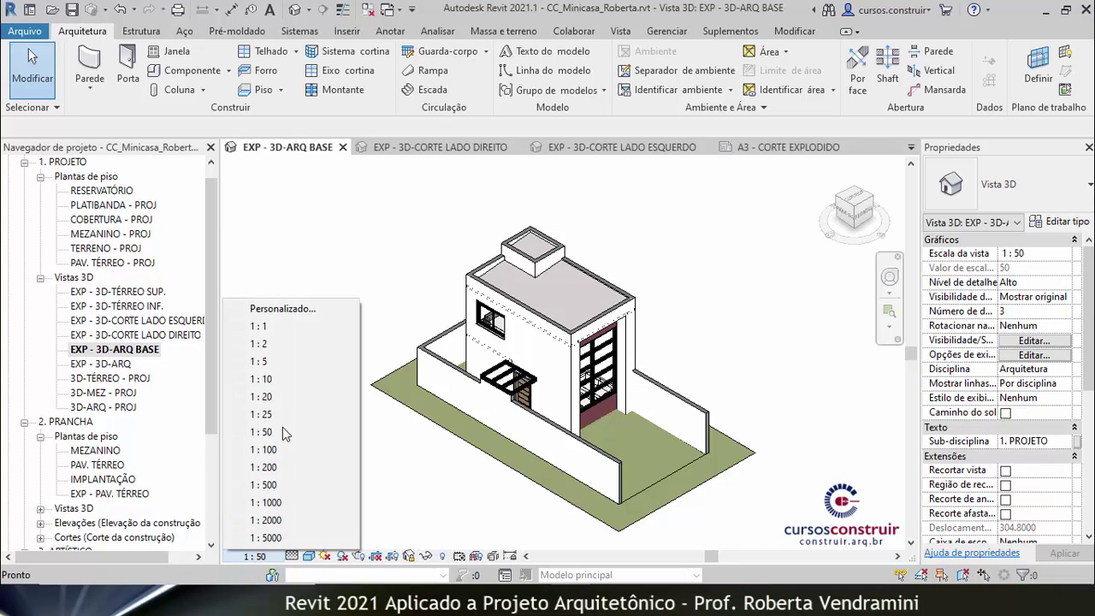
left_click(394, 287)
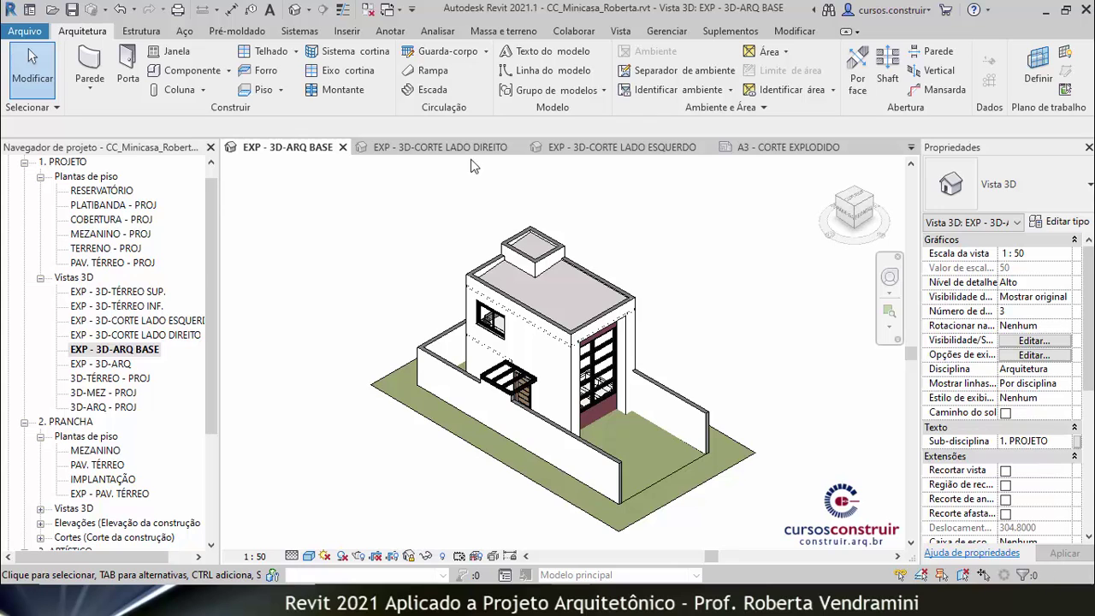
left_click_drag(213, 261, 208, 365)
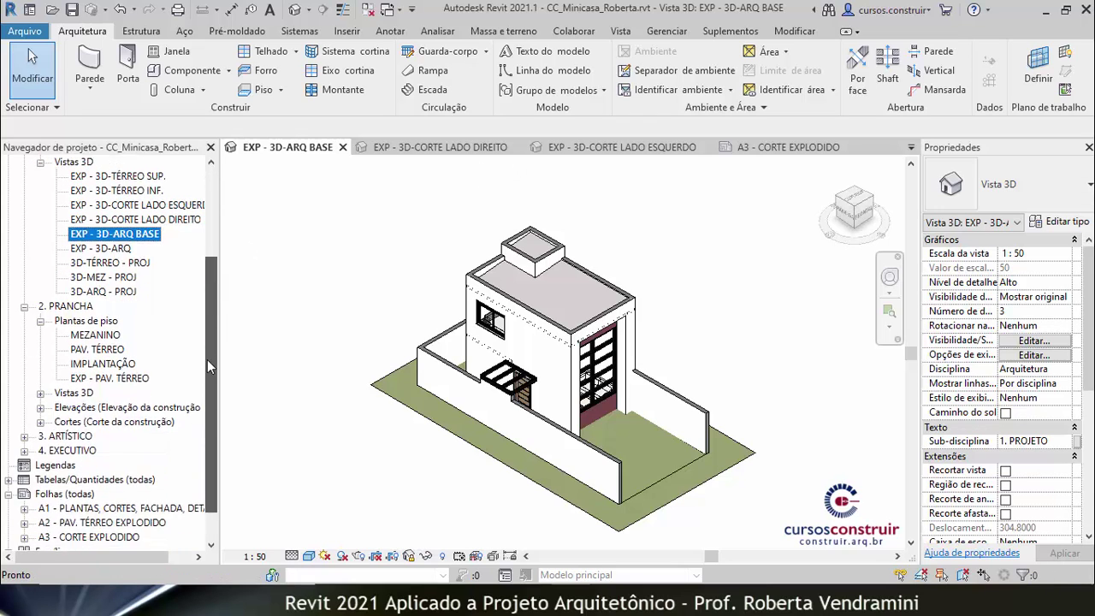
double_click(92, 494)
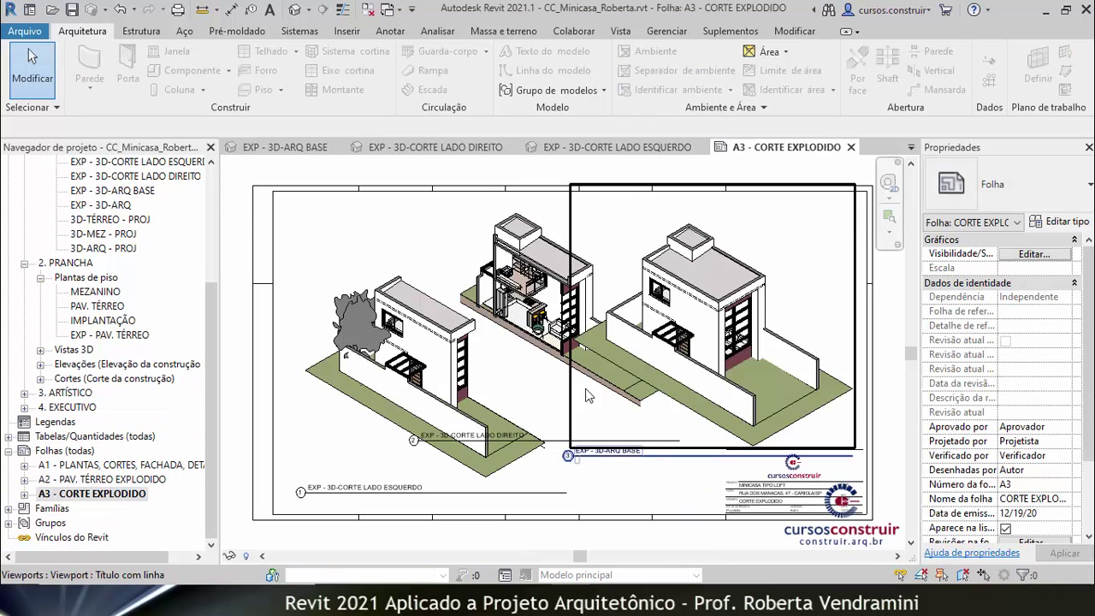
- Set the EXP - 3D-ARQ BASE viewport to 1:100 scale and Realista visual style
double_click(770, 259)
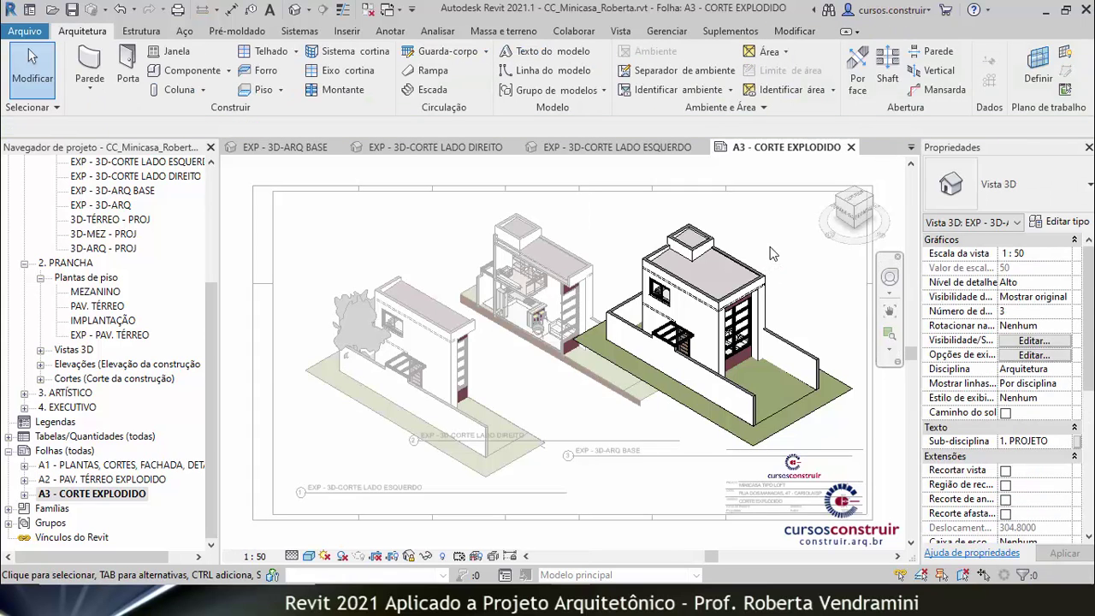
left_click(255, 556)
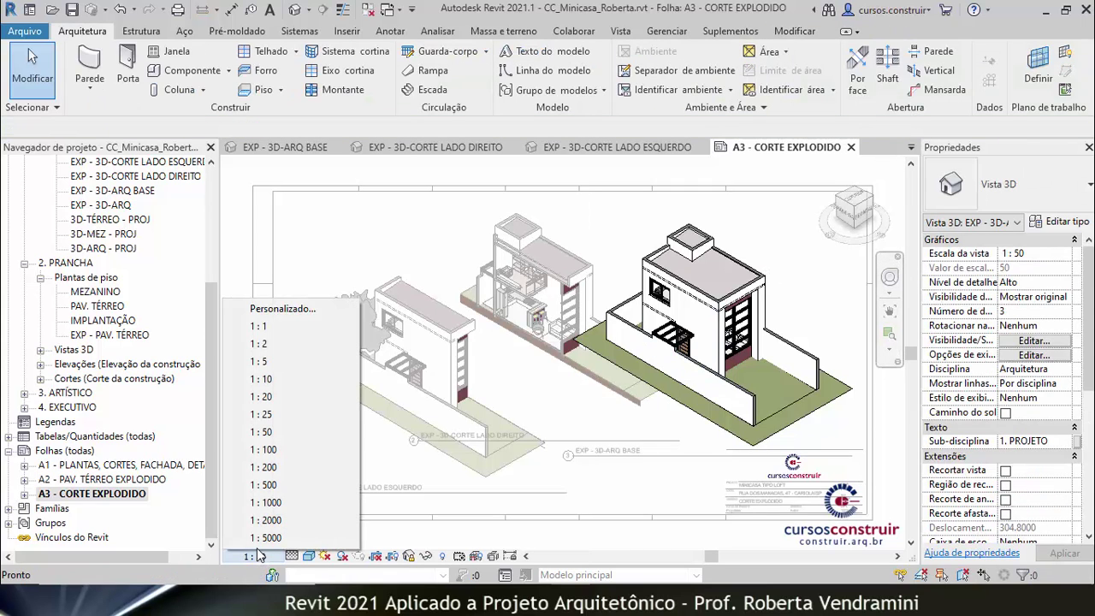
left_click(263, 449)
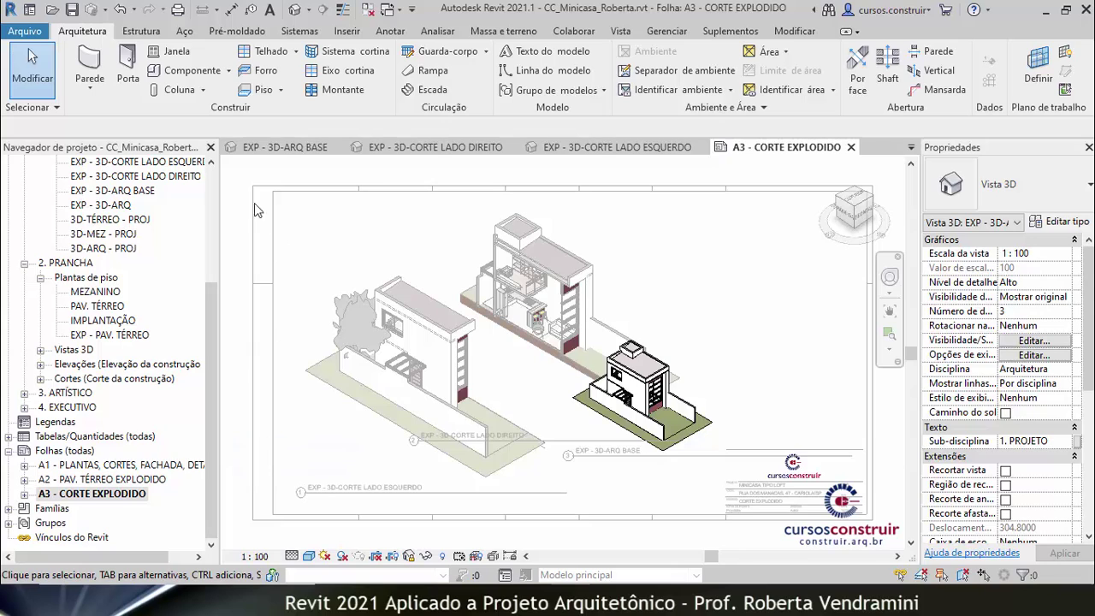
left_click(310, 557)
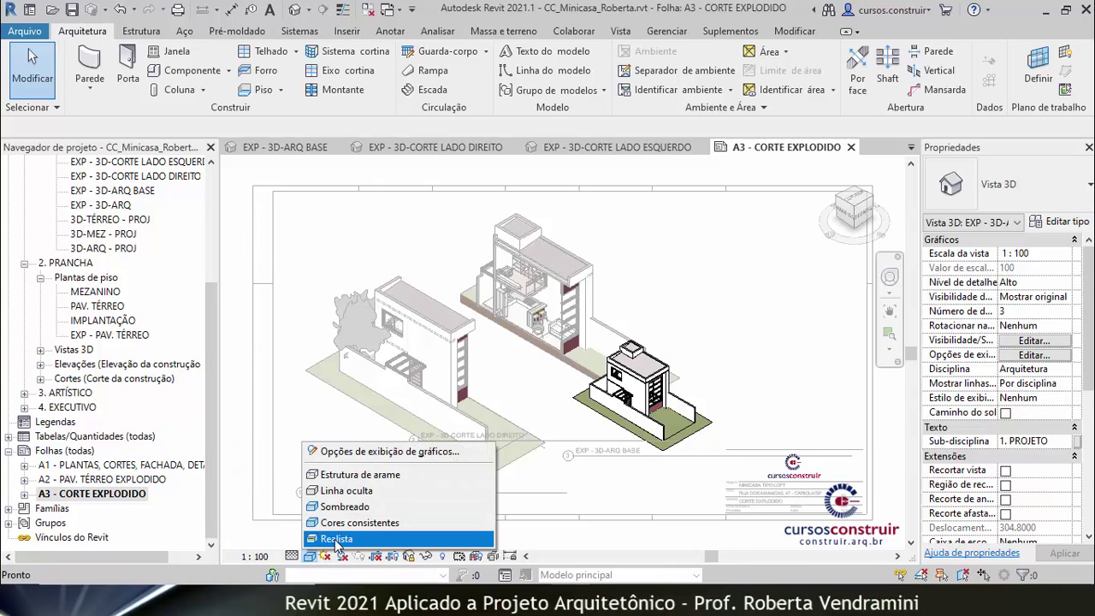
left_click(345, 541)
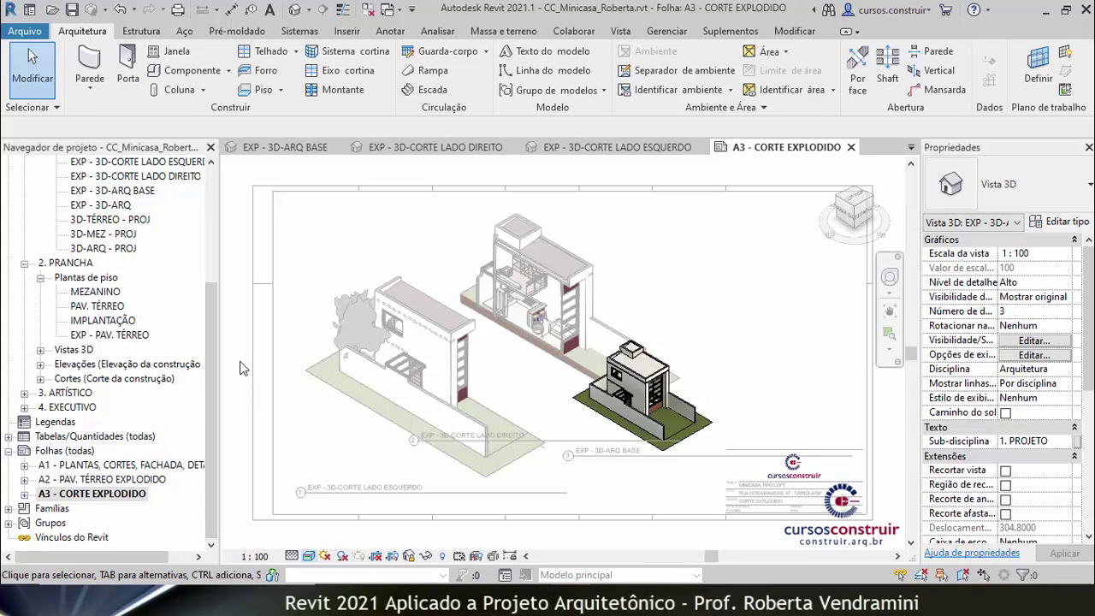
double_click(239, 330)
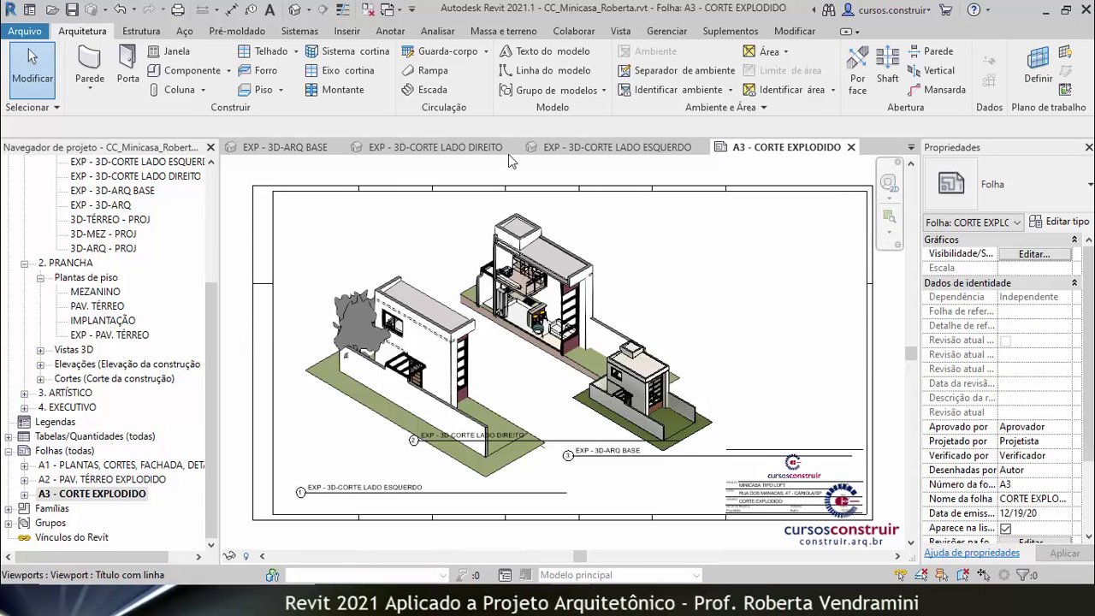
- Move the EXP - 3D-ARQ BASE viewport to the sheet's upper right
left_click(648, 377)
left_click_drag(650, 386, 773, 283)
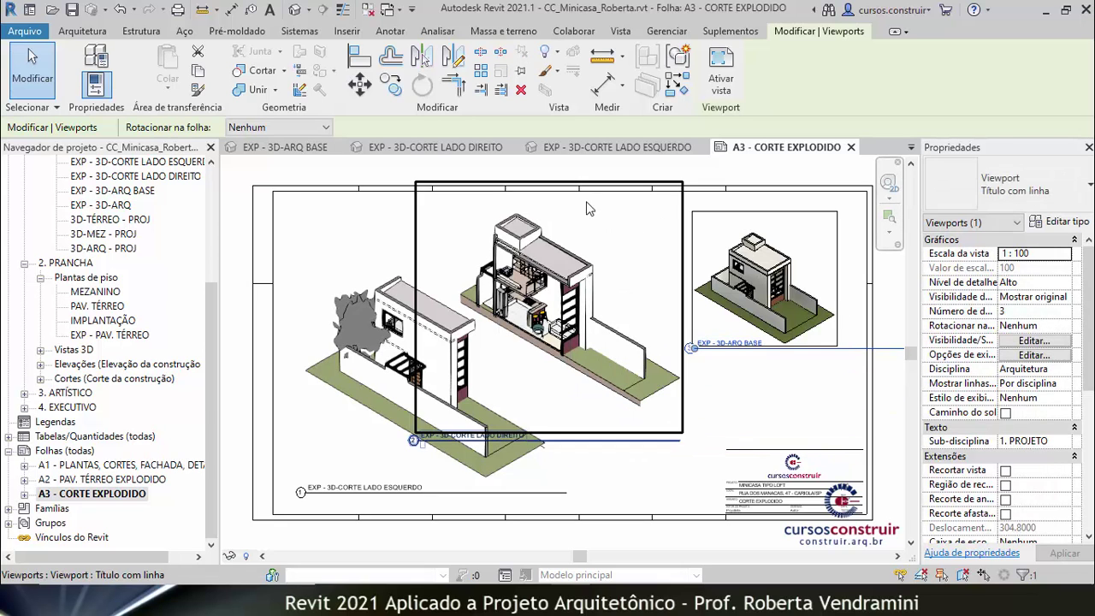
key("Escape")
scroll(618, 287, "down", 3)
scroll(618, 286, "up", 3)
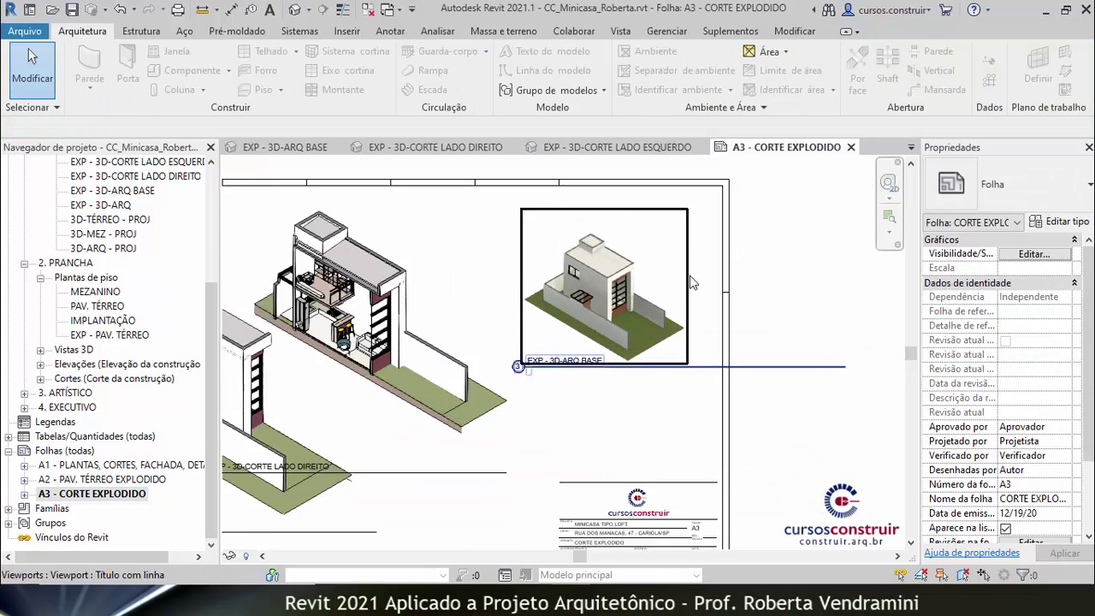
scroll(618, 286, "up", 2)
- Shorten the house viewport's title line to fit the small view
left_click(864, 381)
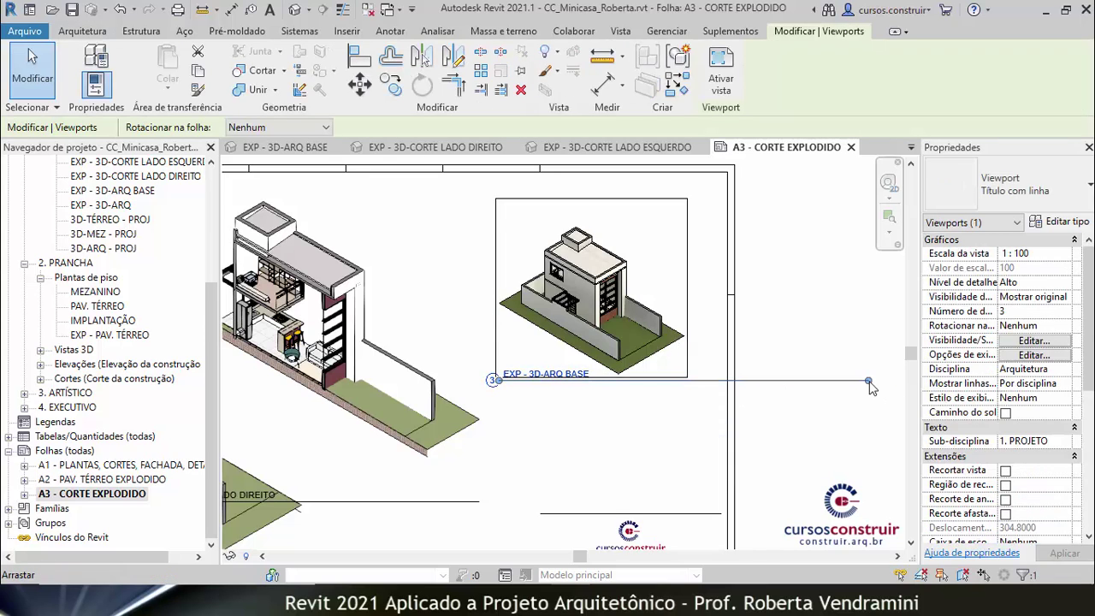
left_click_drag(868, 381, 590, 382)
left_click(710, 417)
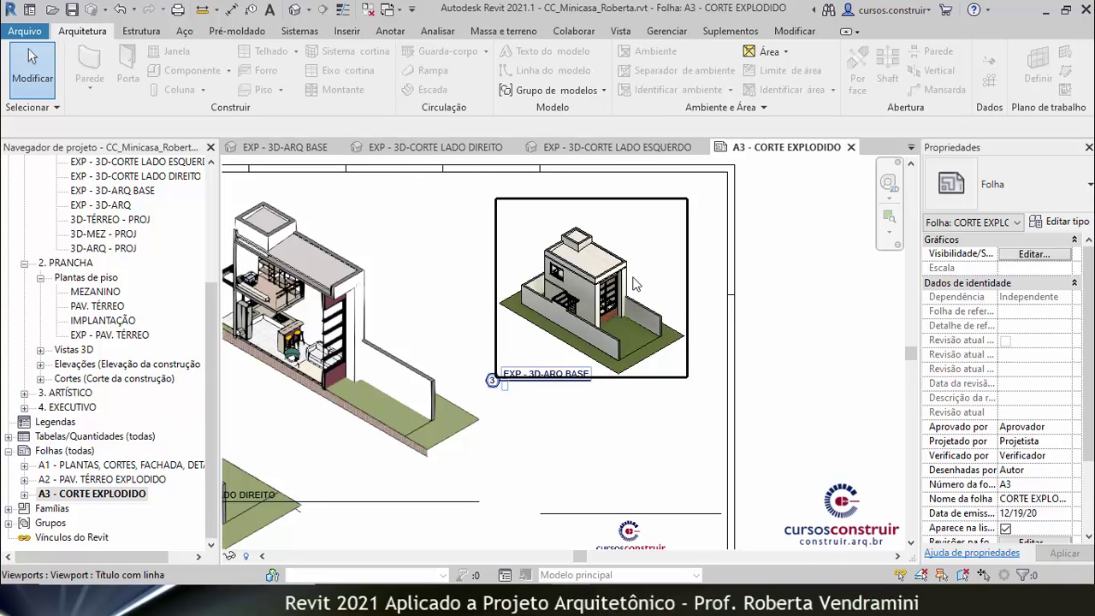
left_click(855, 388)
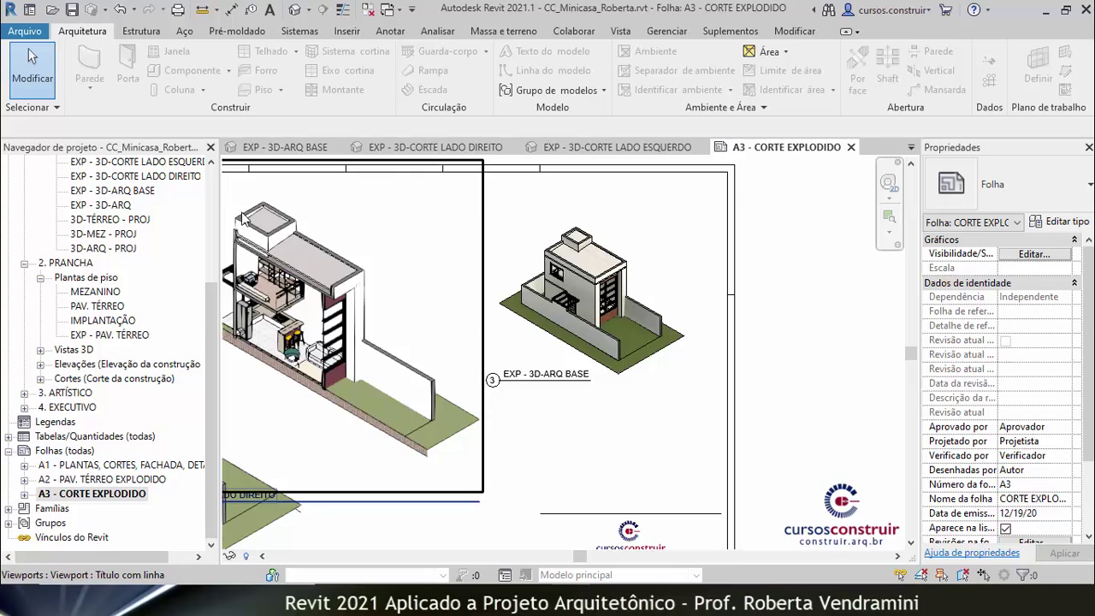
left_click(616, 352)
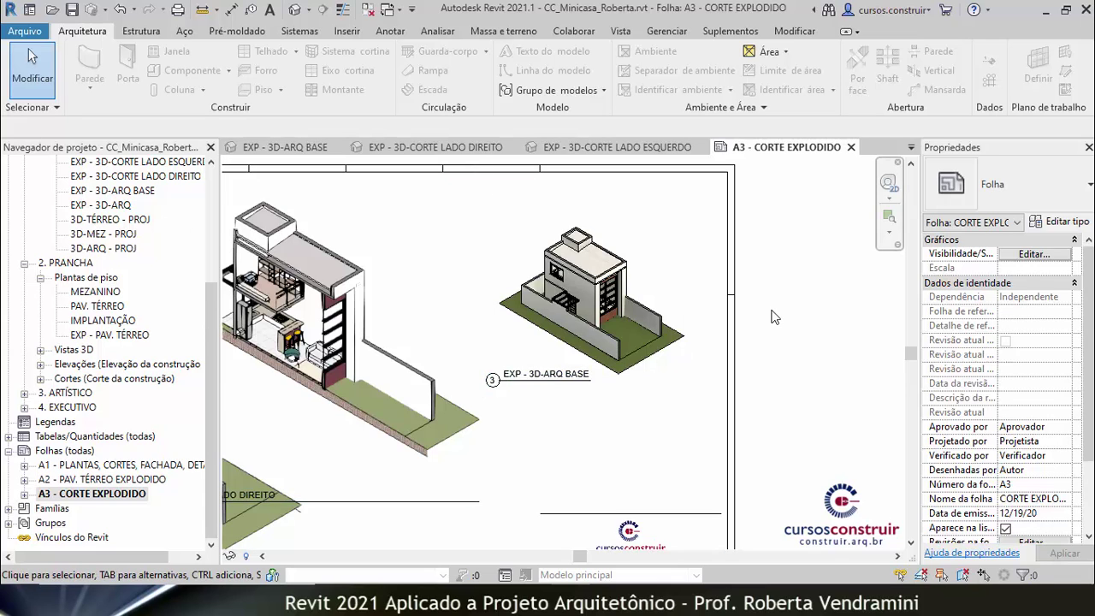
scroll(768, 303, "up", 2)
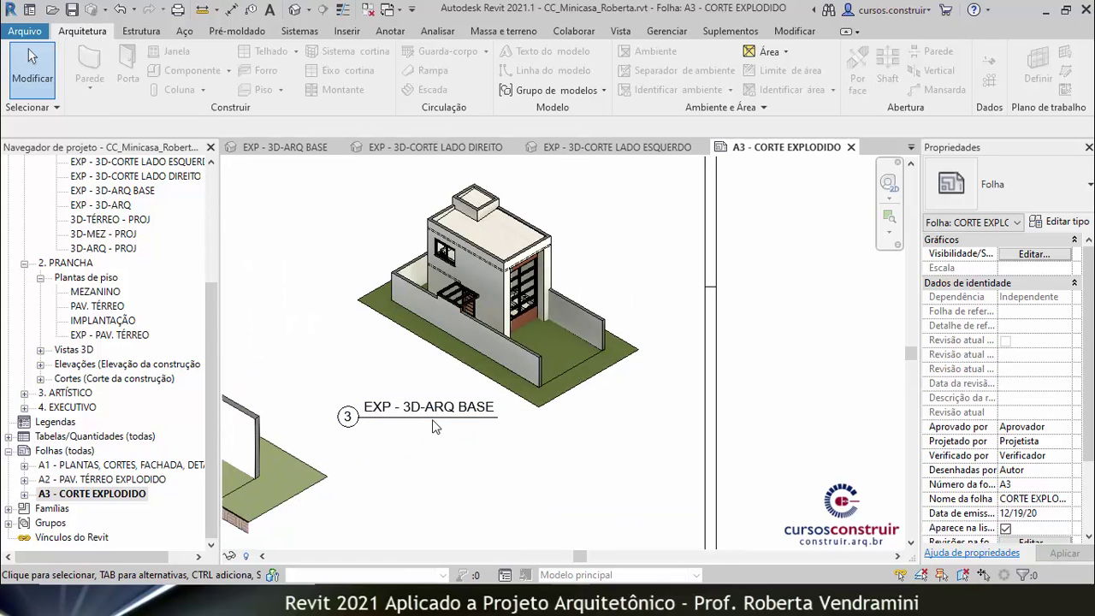
left_click(555, 364)
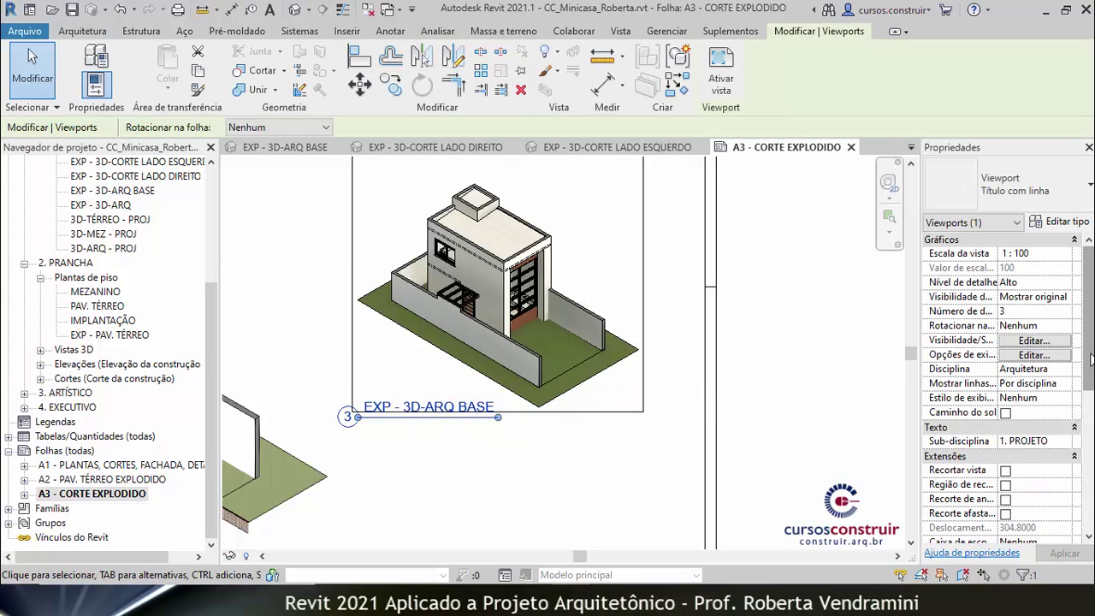
- Title the house viewport '3D - MINICASA' in its properties and apply it
left_click_drag(1091, 359, 1089, 504)
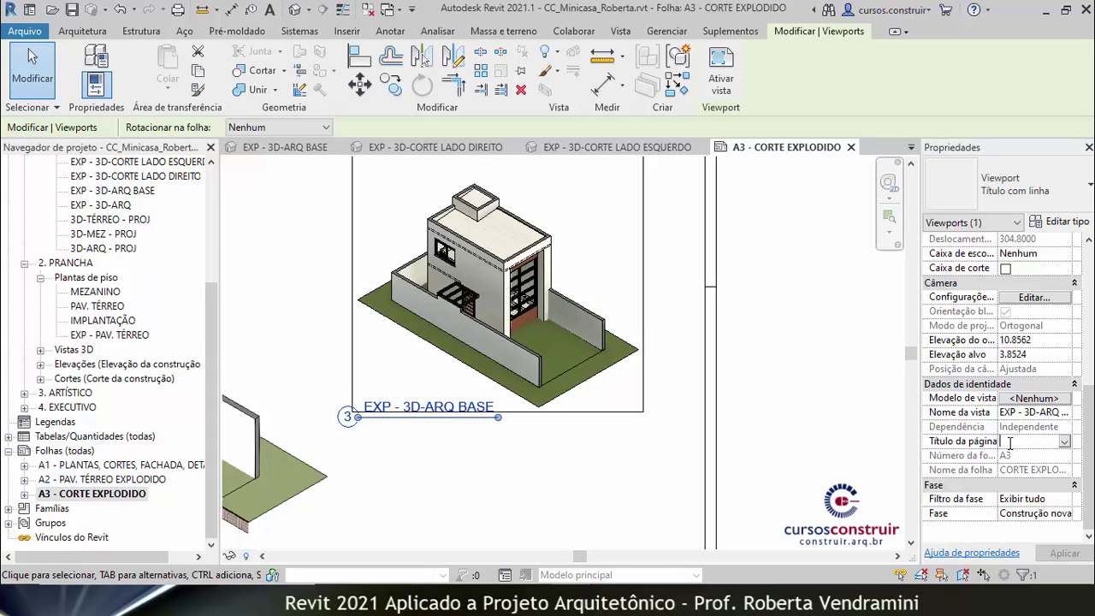
type("3D")
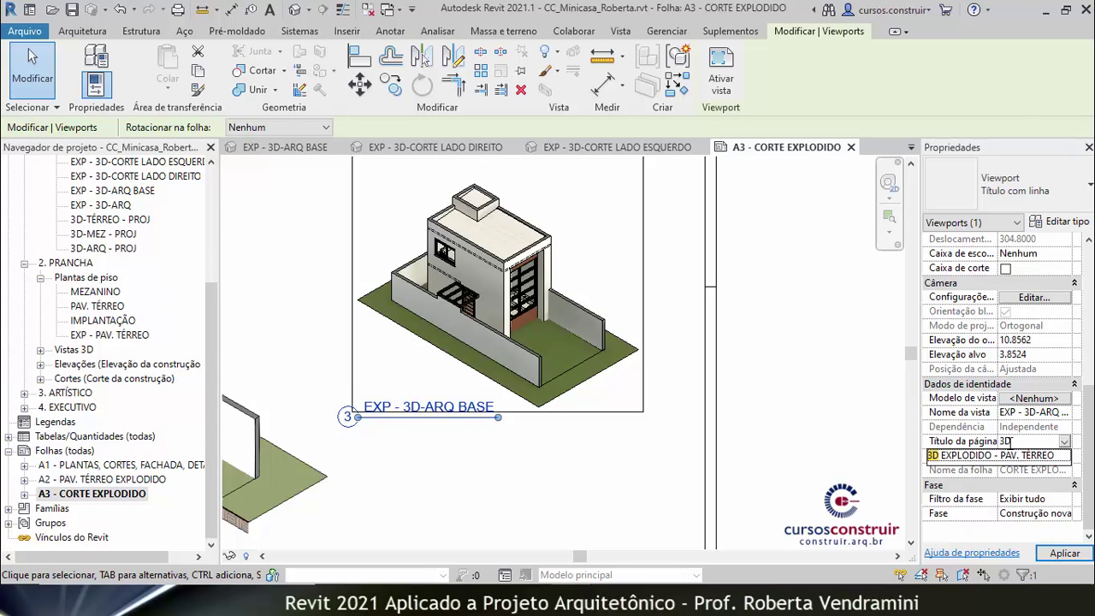
type(" - MINICASA")
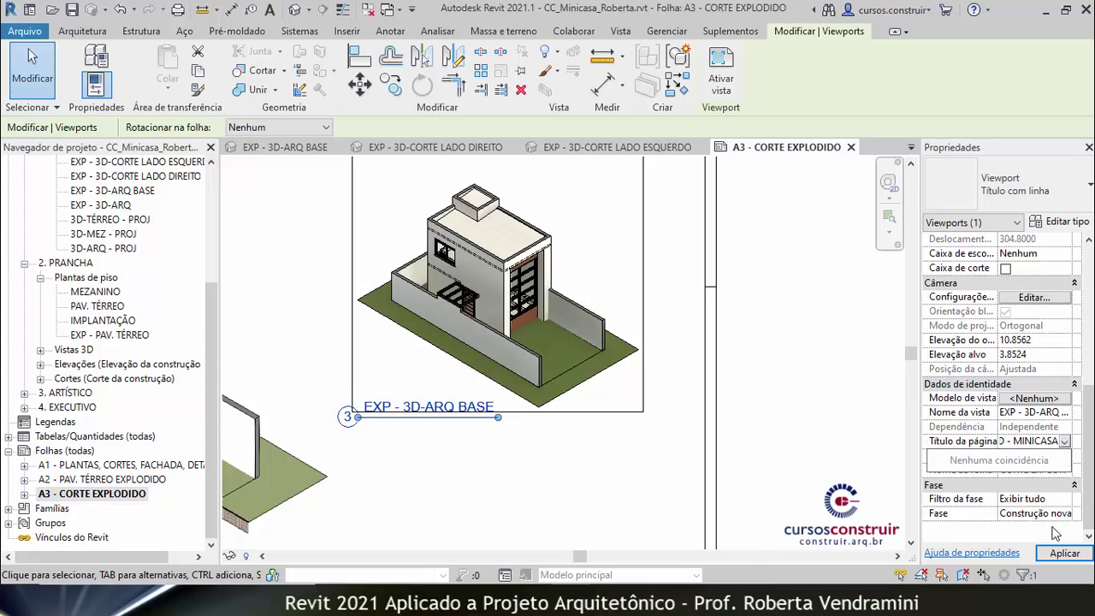
left_click(1061, 554)
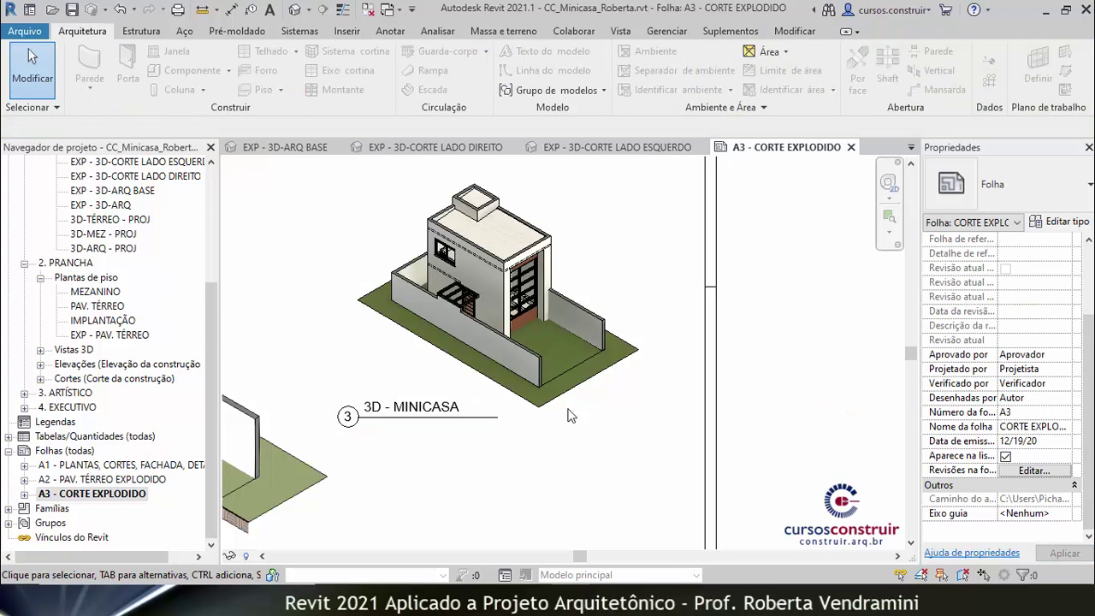
- Move the 3D - MINICASA title up and right so it sits just beneath the house
left_click(492, 418)
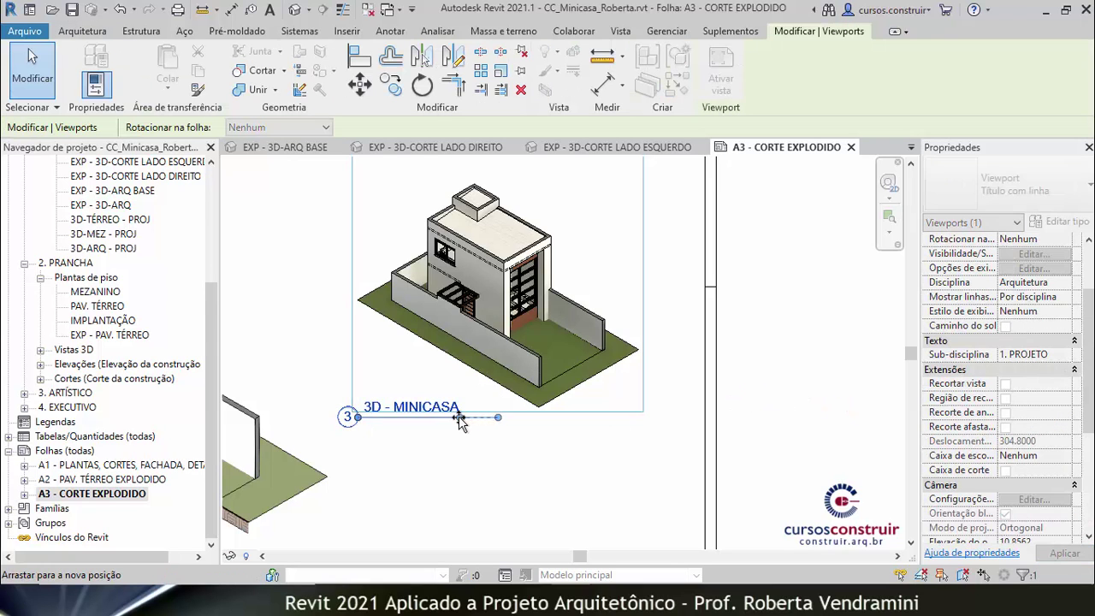
key("Escape")
left_click_drag(404, 406, 444, 391)
key("Escape")
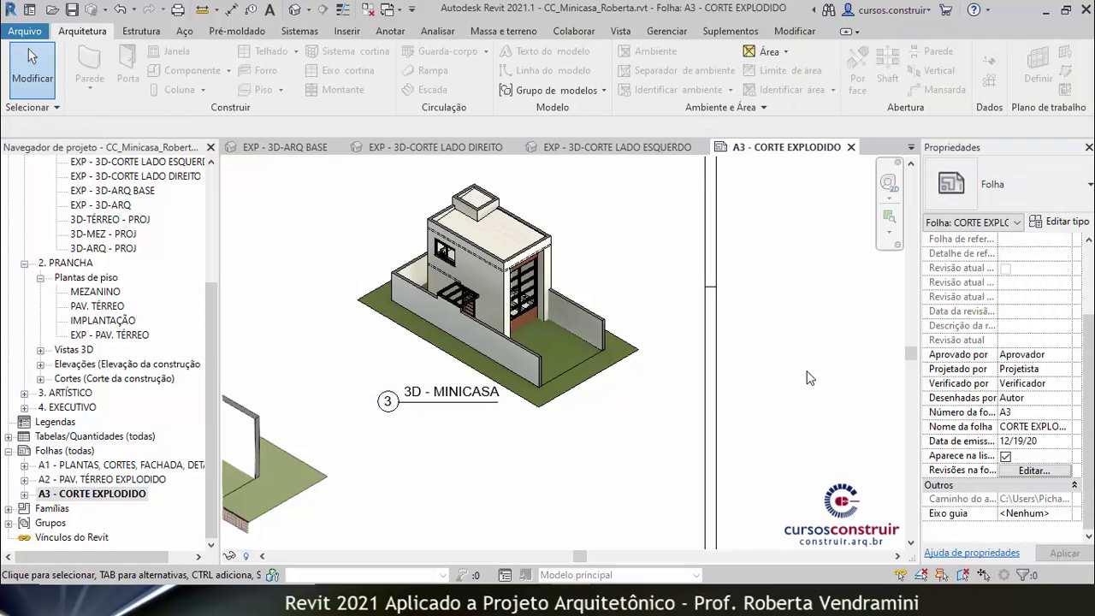
scroll(770, 351, "down", 3)
scroll(729, 321, "down", 2)
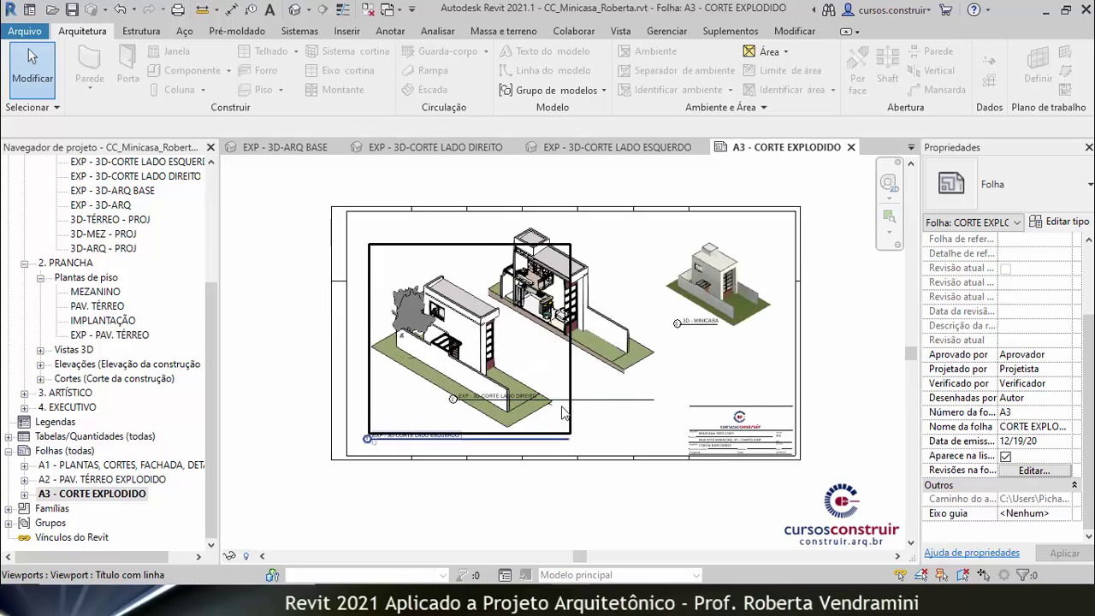
scroll(572, 380, "up", 2)
left_click(601, 297)
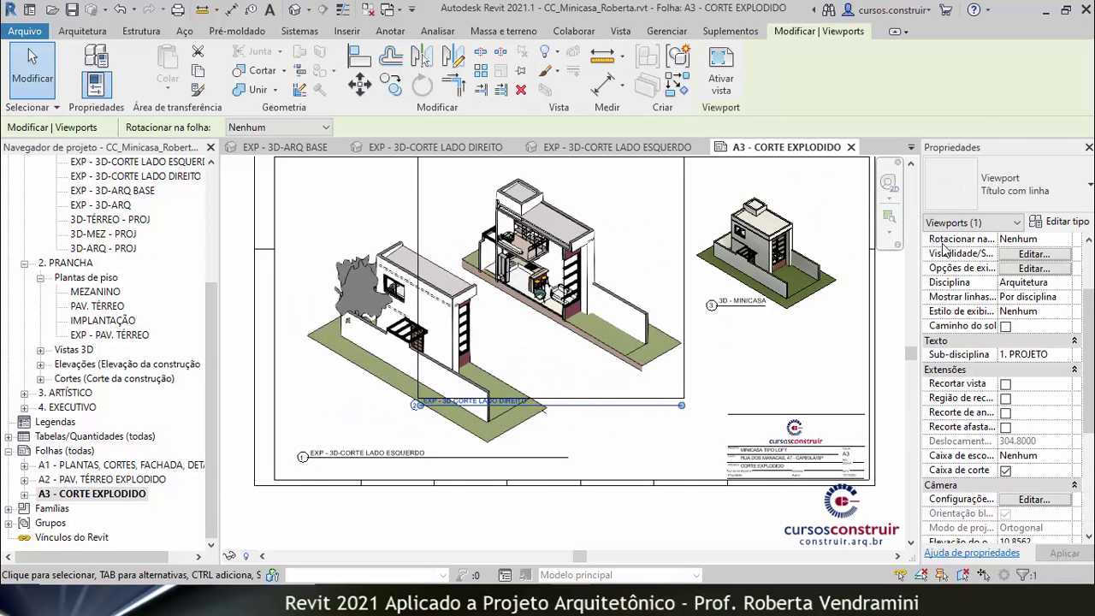
- Switch the 3D-CORTE LADO DIREITO viewport to the no-title viewport type
left_click(1062, 190)
left_click(984, 260)
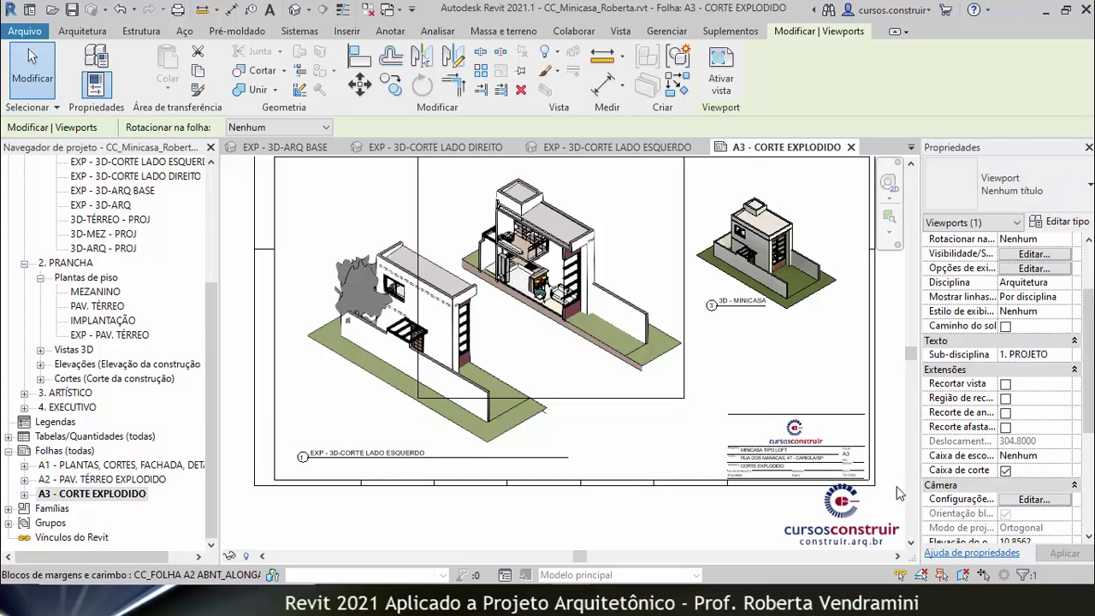
left_click(835, 525)
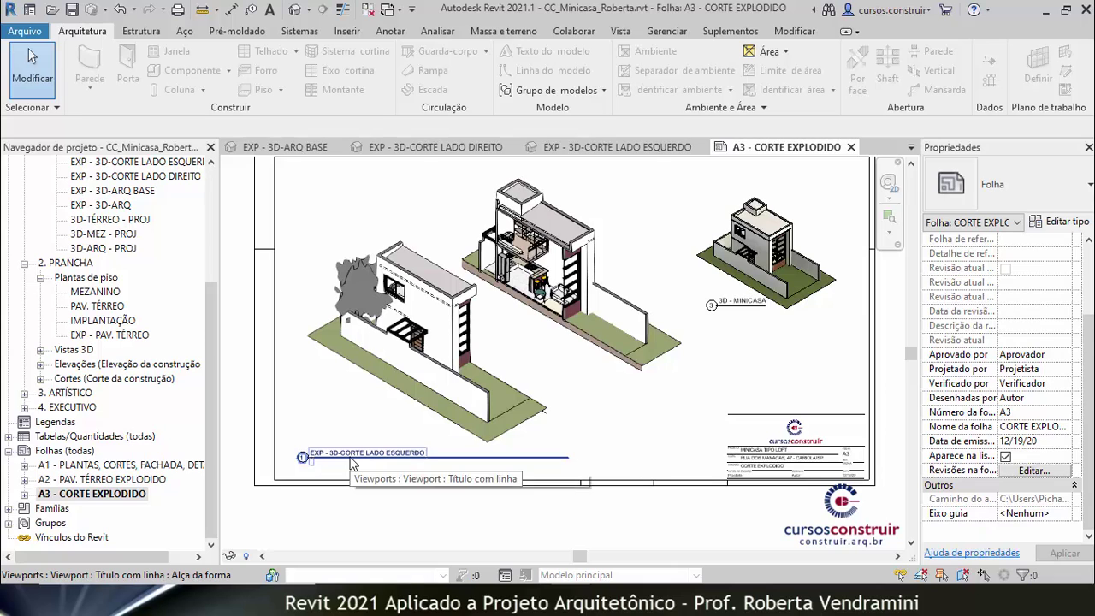
- Set the left exploded section viewport's title on sheet to '3D CORTE EXPLODIDO'
left_click(407, 392)
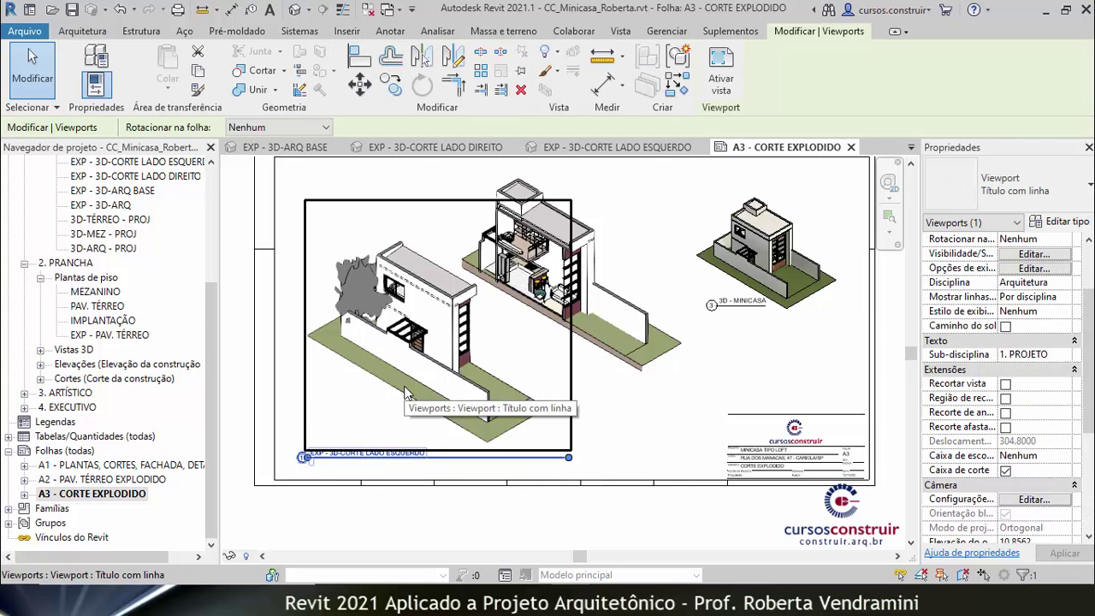
scroll(1033, 489, "down", 2)
scroll(1033, 489, "down", 3)
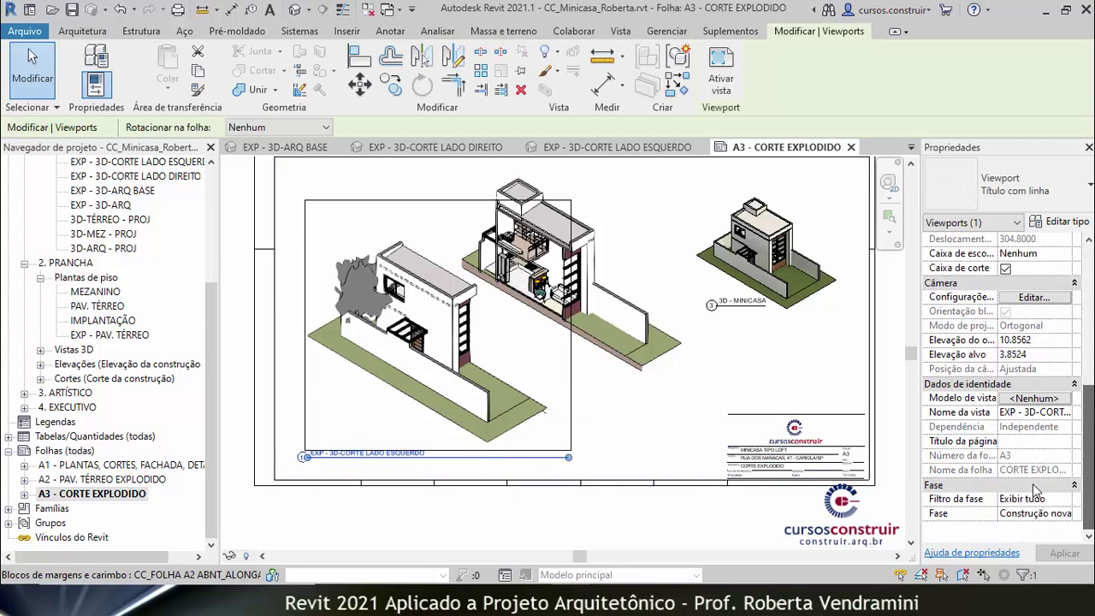
left_click(1012, 441)
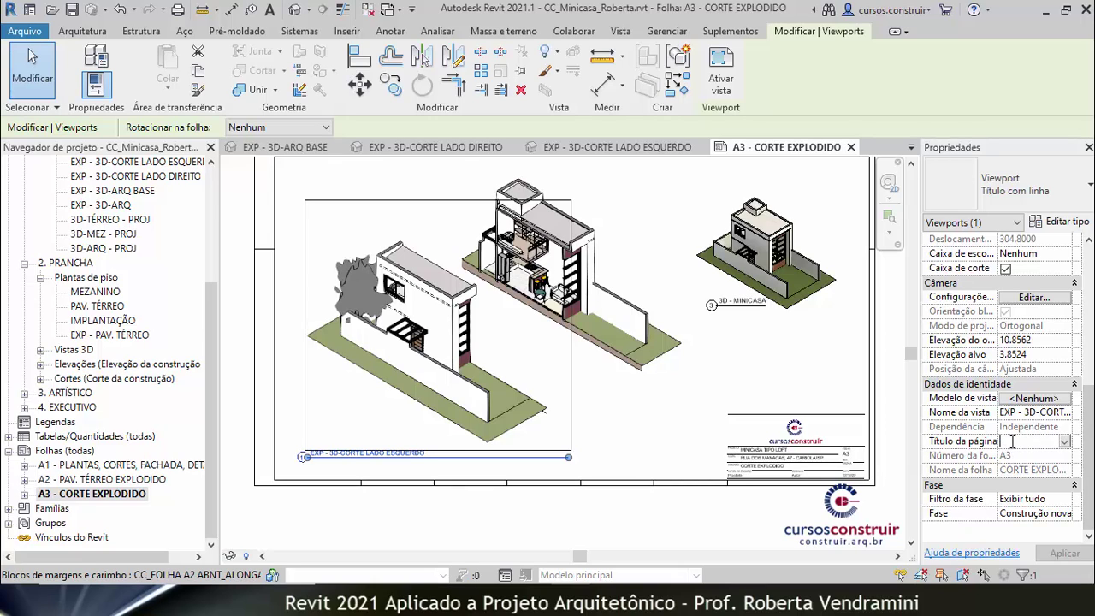
type("3D")
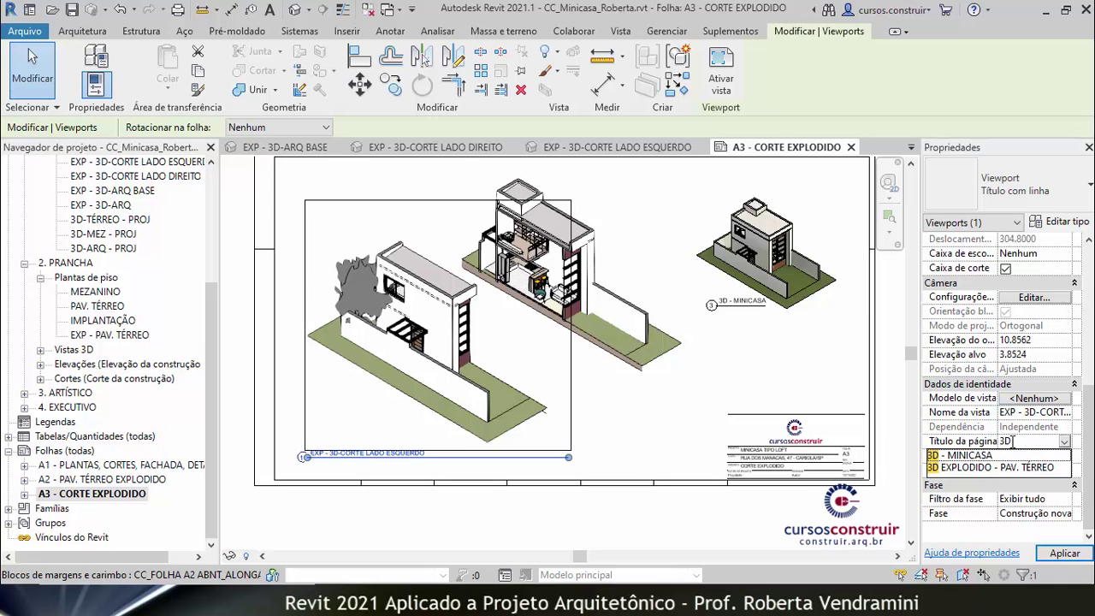
type(" COR")
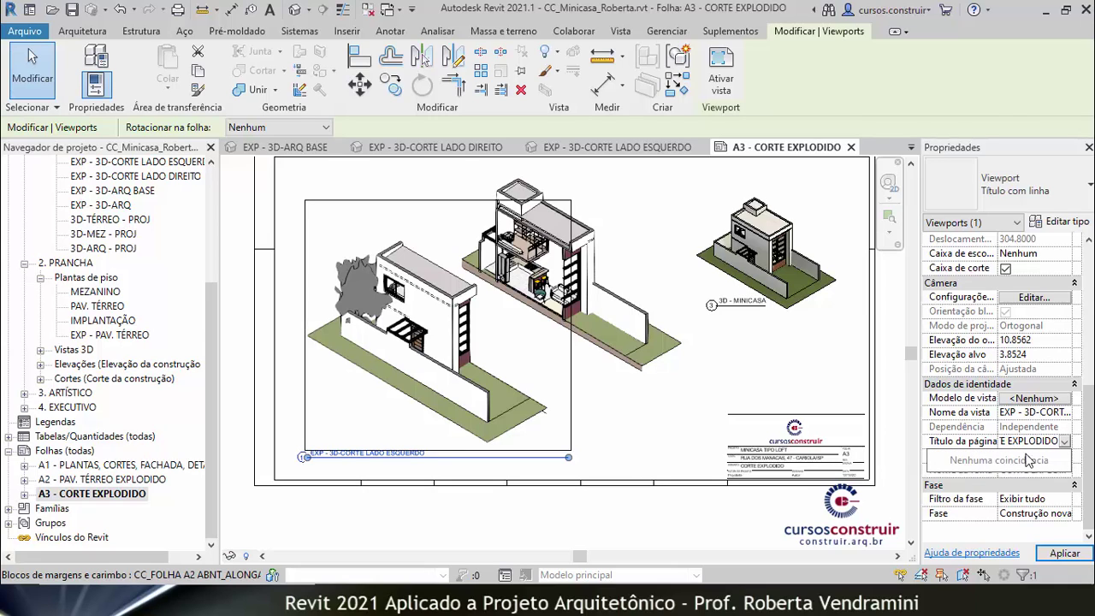
key("Return")
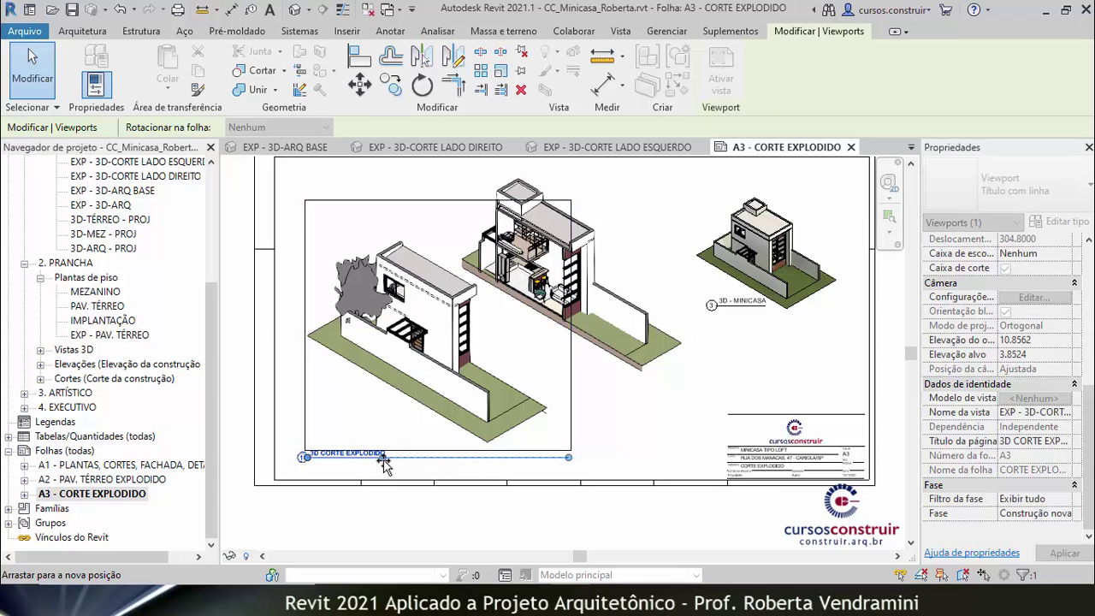
- Drag the 3D CORTE EXPLODIDO title up to sit just beneath the drawing
left_click(343, 466)
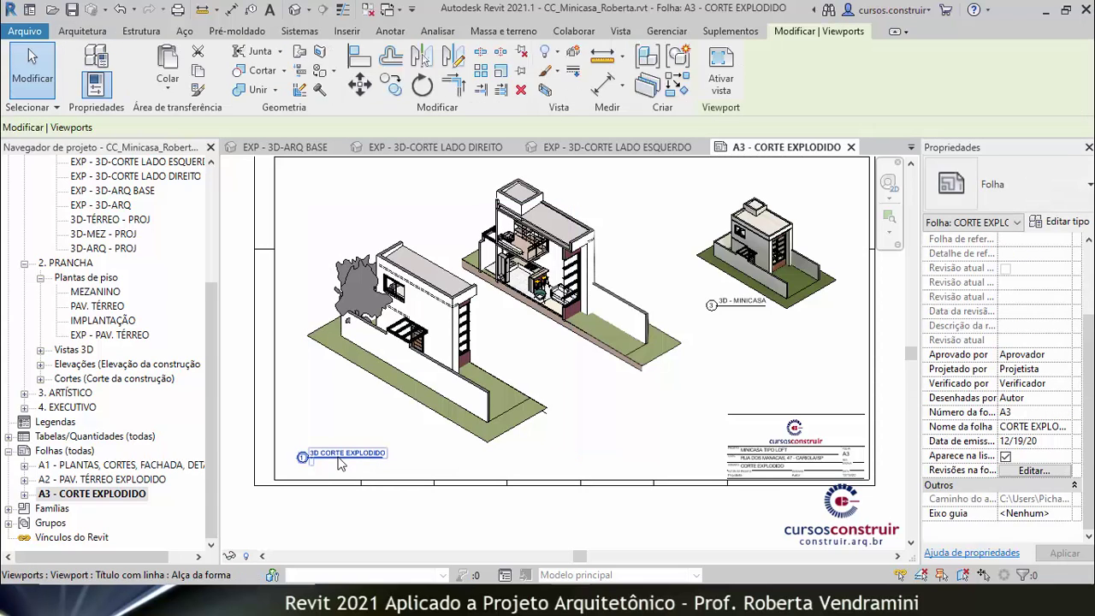
left_click(340, 464)
left_click_drag(336, 458, 371, 426)
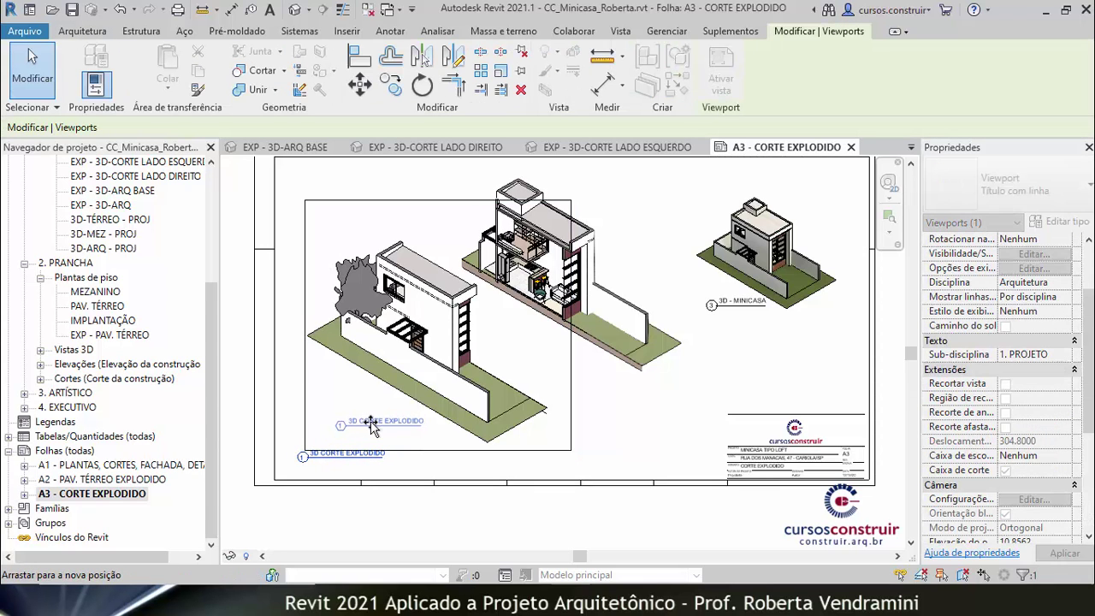
left_click(467, 516)
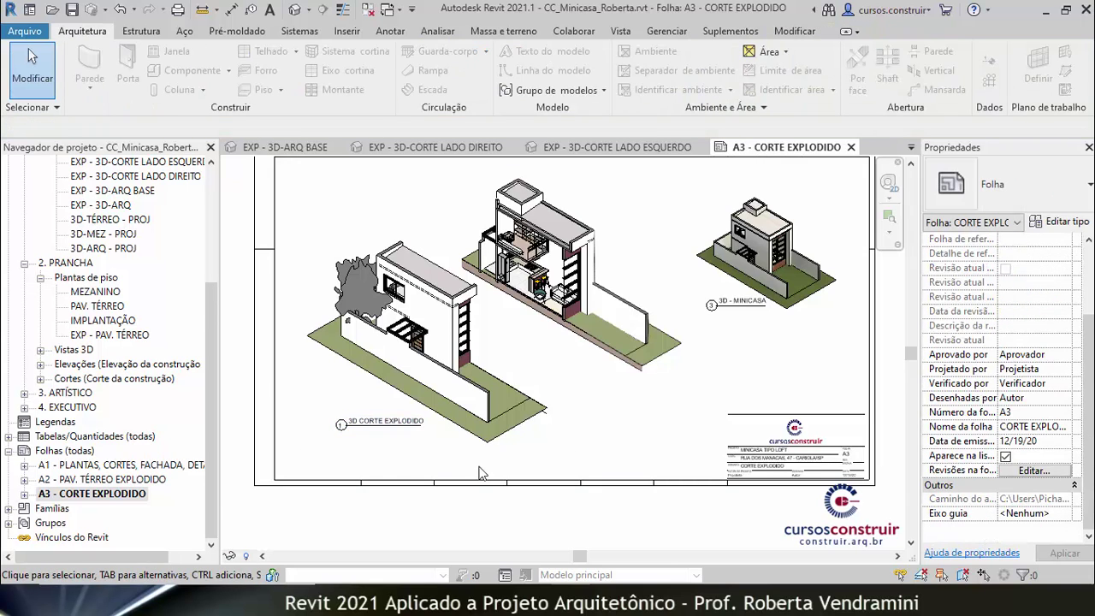
scroll(475, 401, "up", 2)
scroll(475, 401, "up", 1)
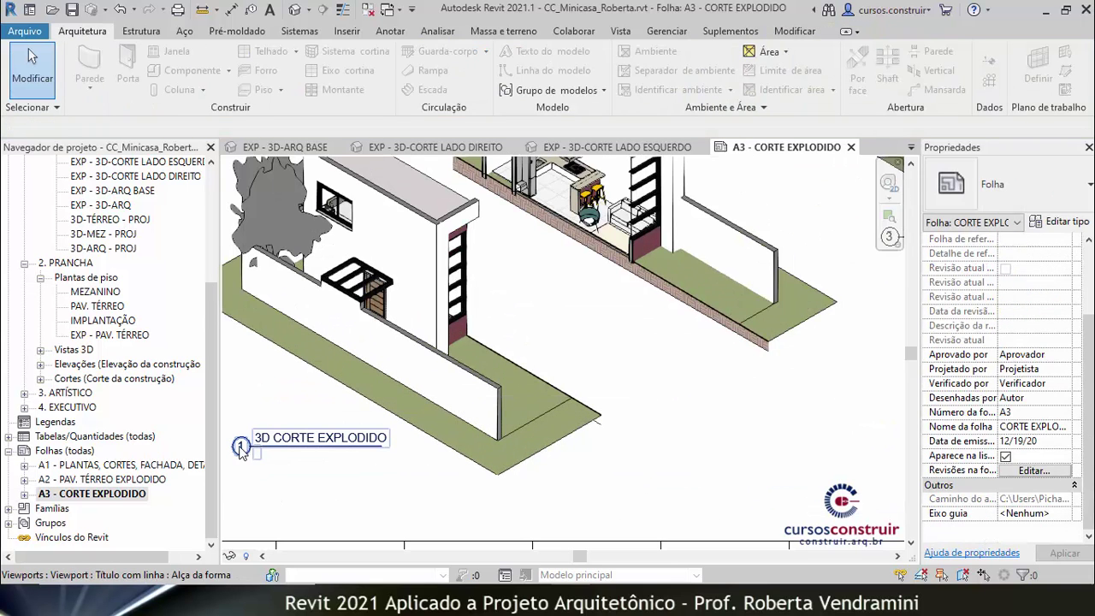
scroll(241, 451, "down", 2)
scroll(241, 451, "down", 2)
scroll(599, 325, "up", 2)
scroll(580, 323, "up", 1)
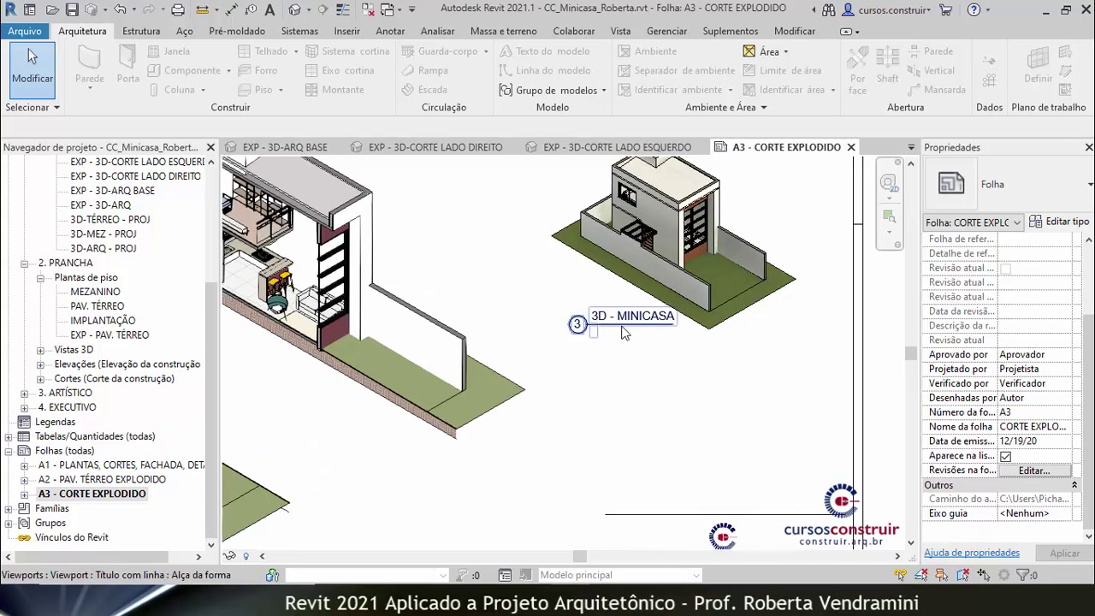
scroll(710, 343, "down", 2)
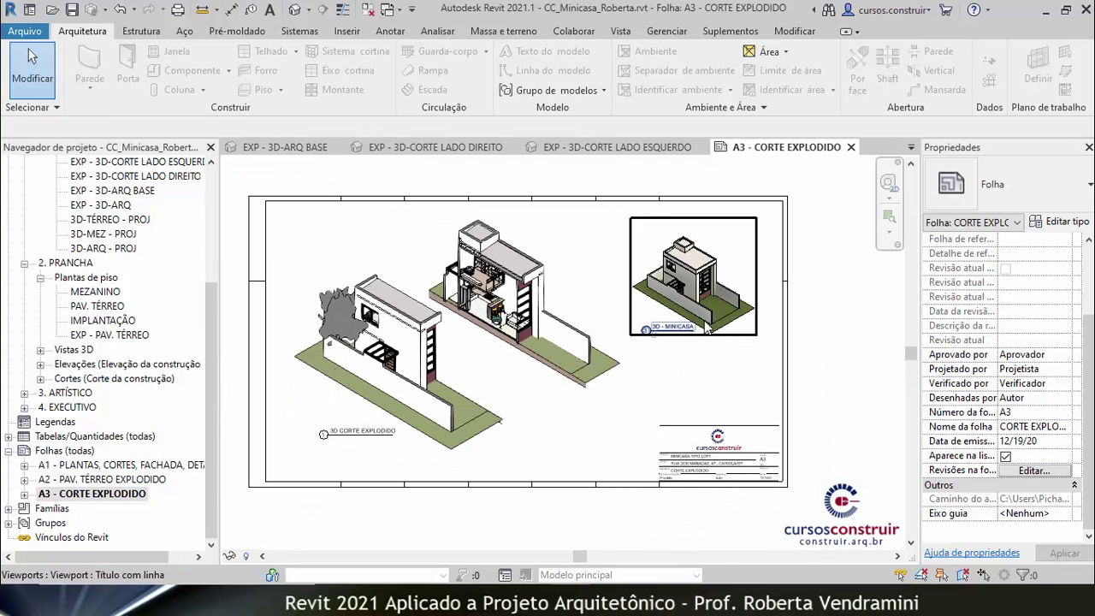
scroll(702, 329, "up", 1)
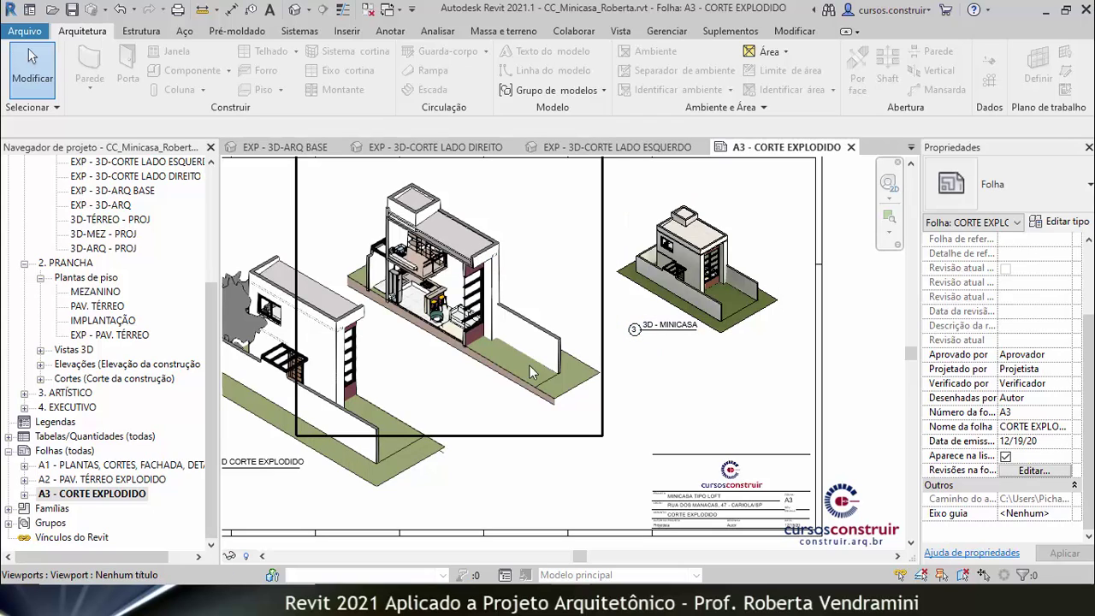
- Give the central section viewport detail number 4
left_click(482, 264)
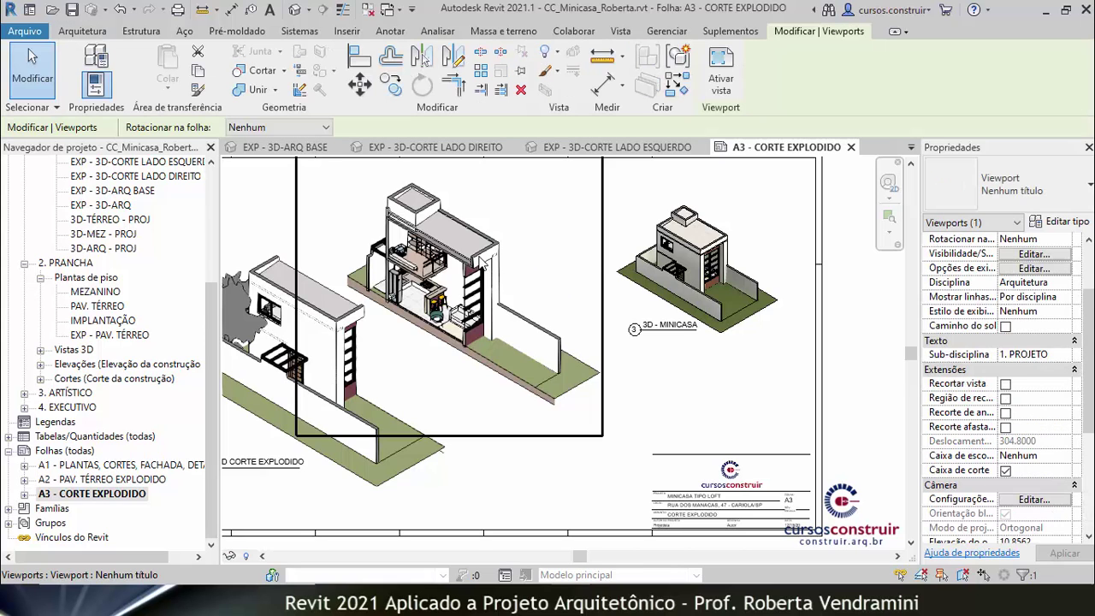
scroll(1059, 297, "up", 3)
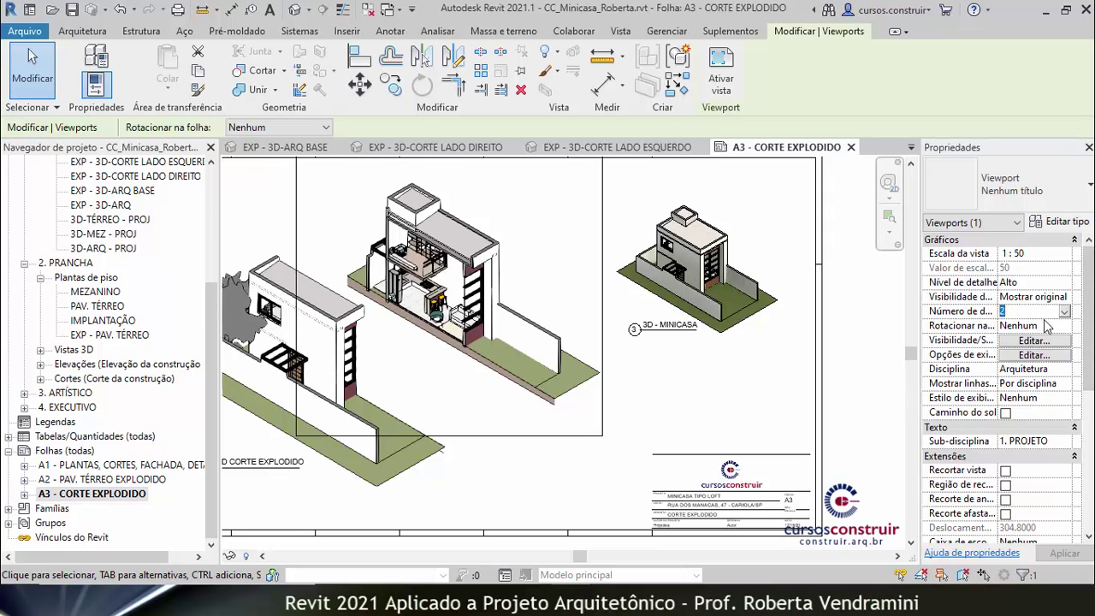
type("4")
key("Tab")
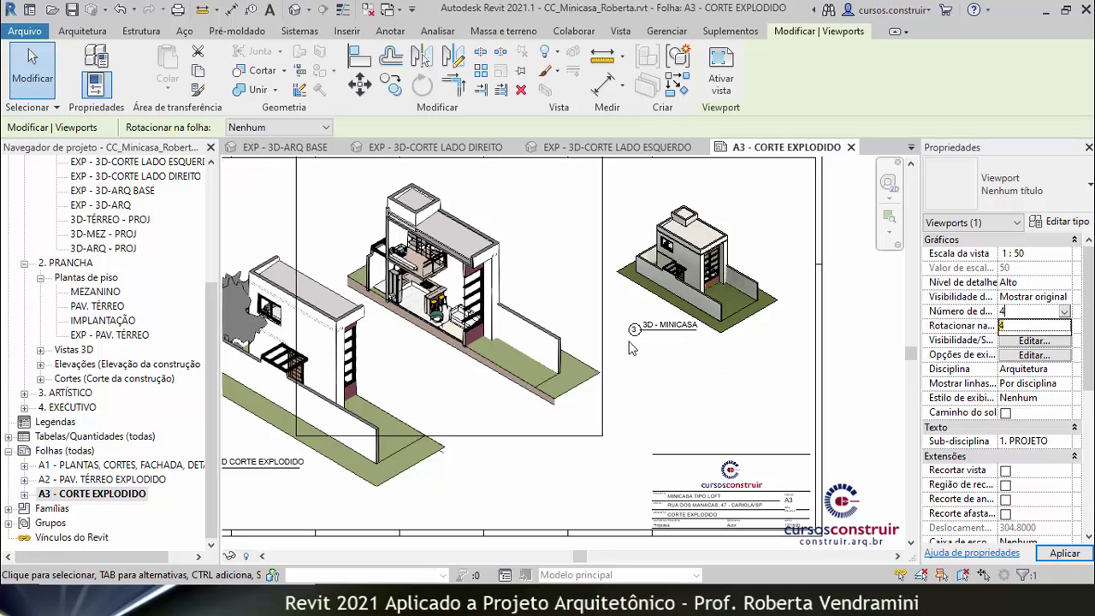
left_click(1059, 554)
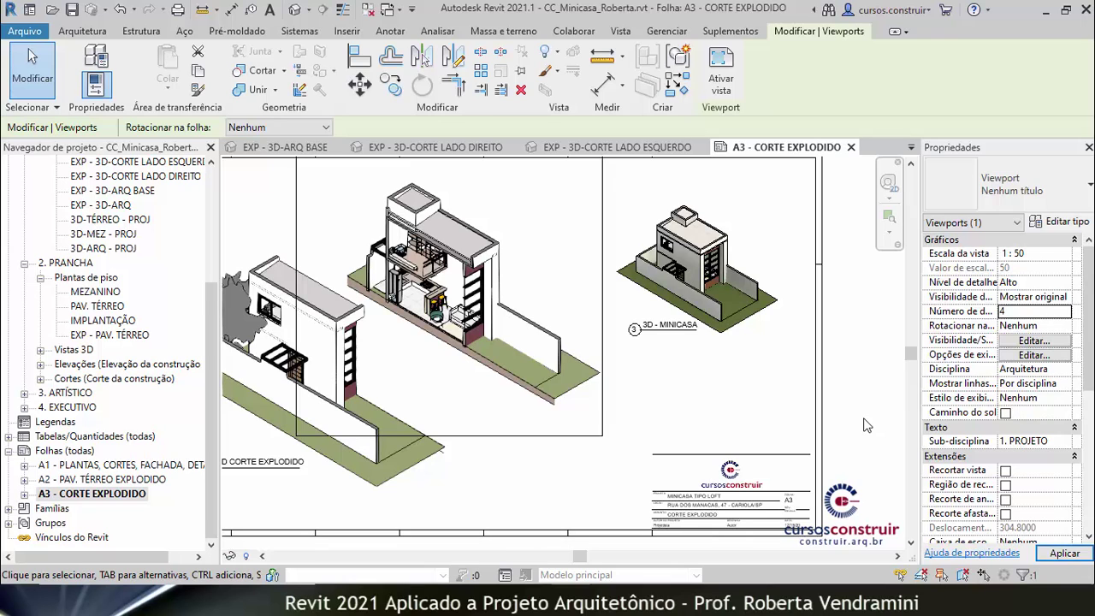
left_click(866, 425)
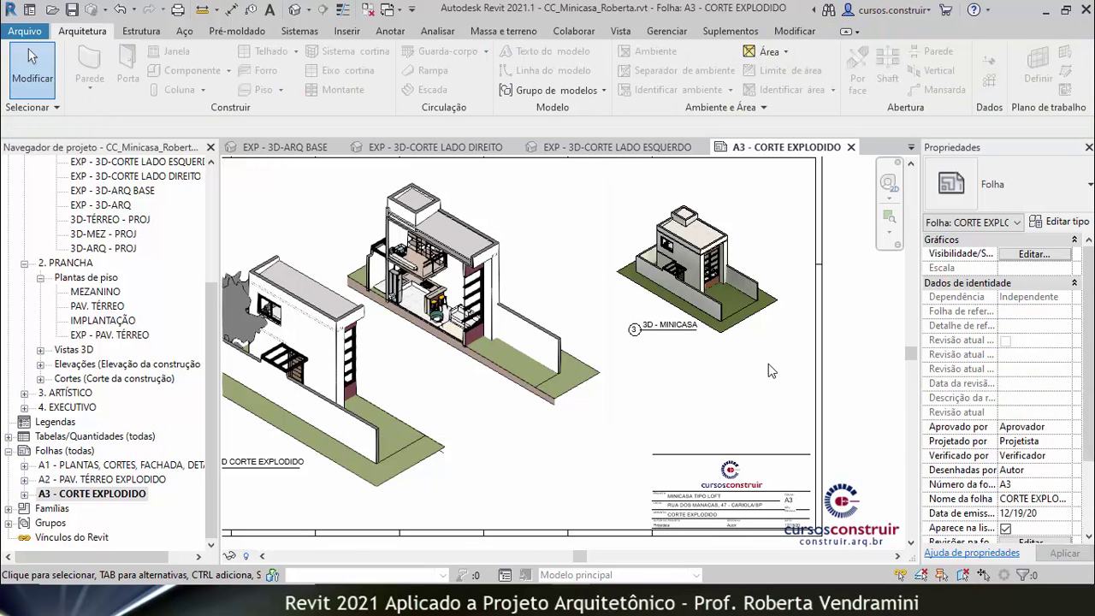
- Change the 3D - MINICASA viewport's detail number from 3 to 2
left_click(715, 311)
left_click(1005, 313)
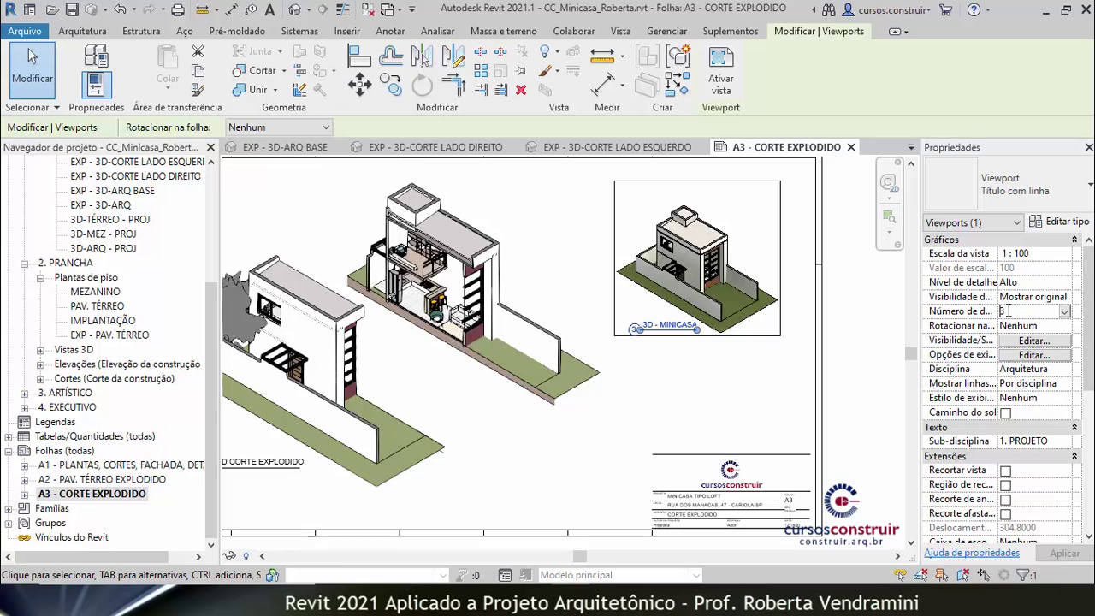
type("2")
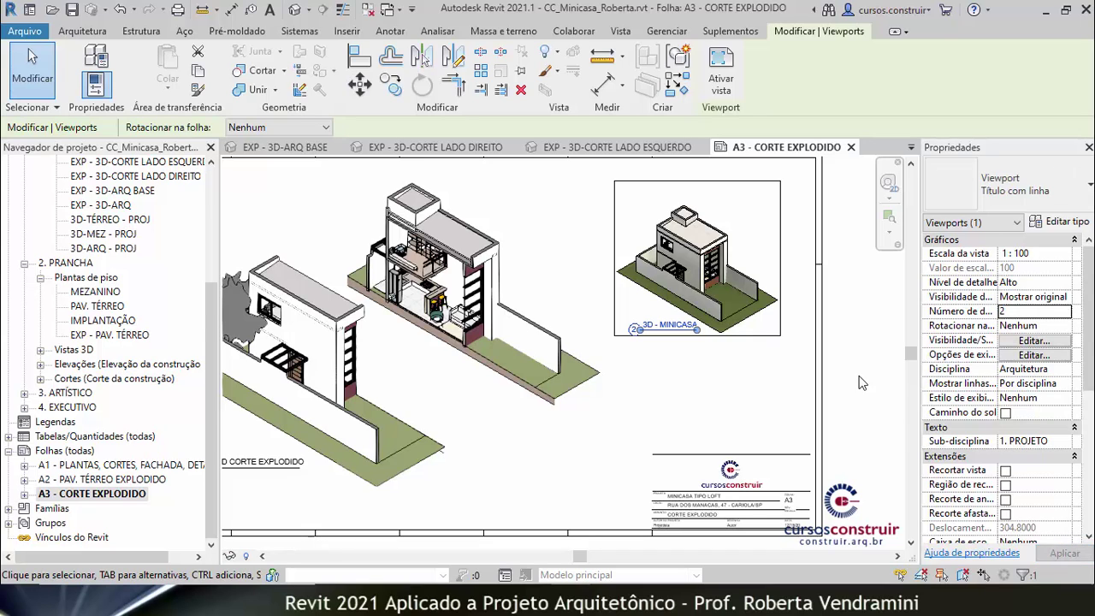
left_click(803, 317)
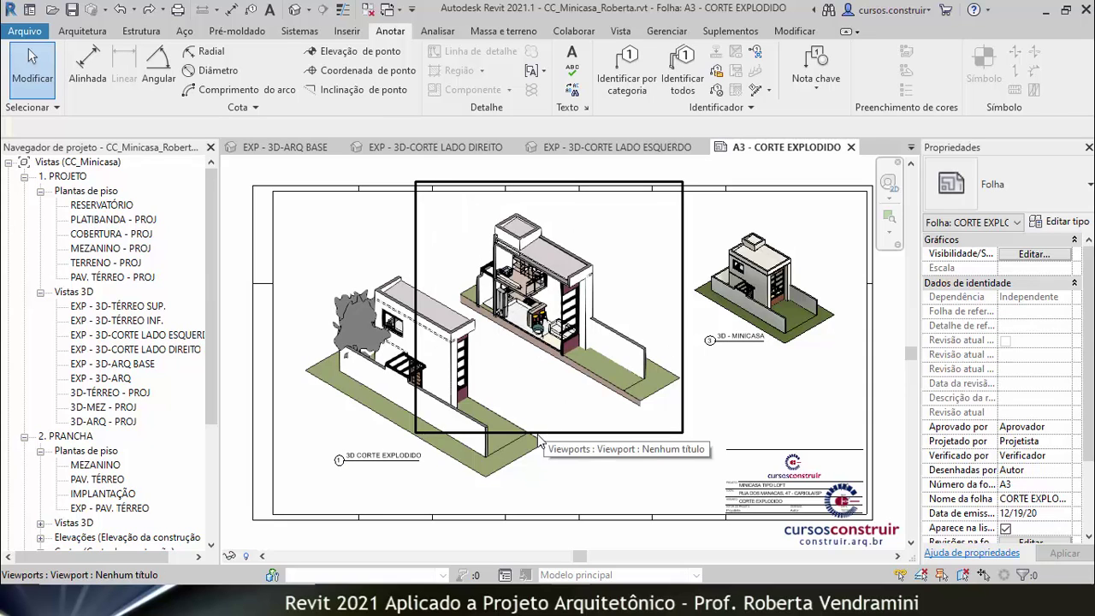
scroll(544, 435, "up", 2)
scroll(514, 437, "up", 2)
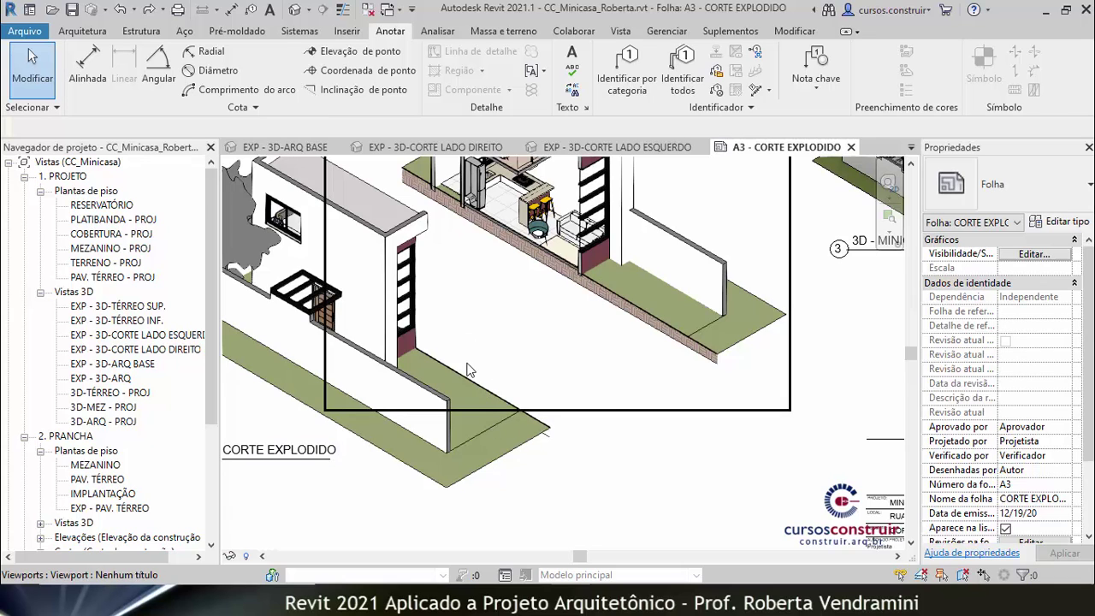
scroll(470, 376, "down", 1)
scroll(513, 402, "down", 1)
scroll(571, 295, "down", 1)
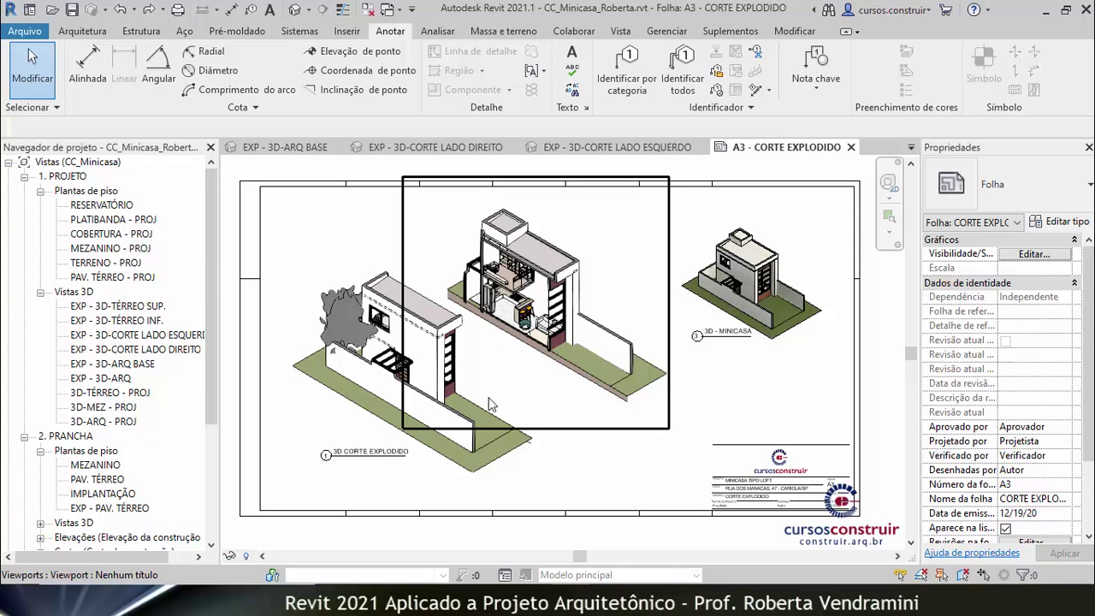
scroll(460, 275, "up", 2)
scroll(459, 276, "up", 2)
scroll(453, 257, "up", 2)
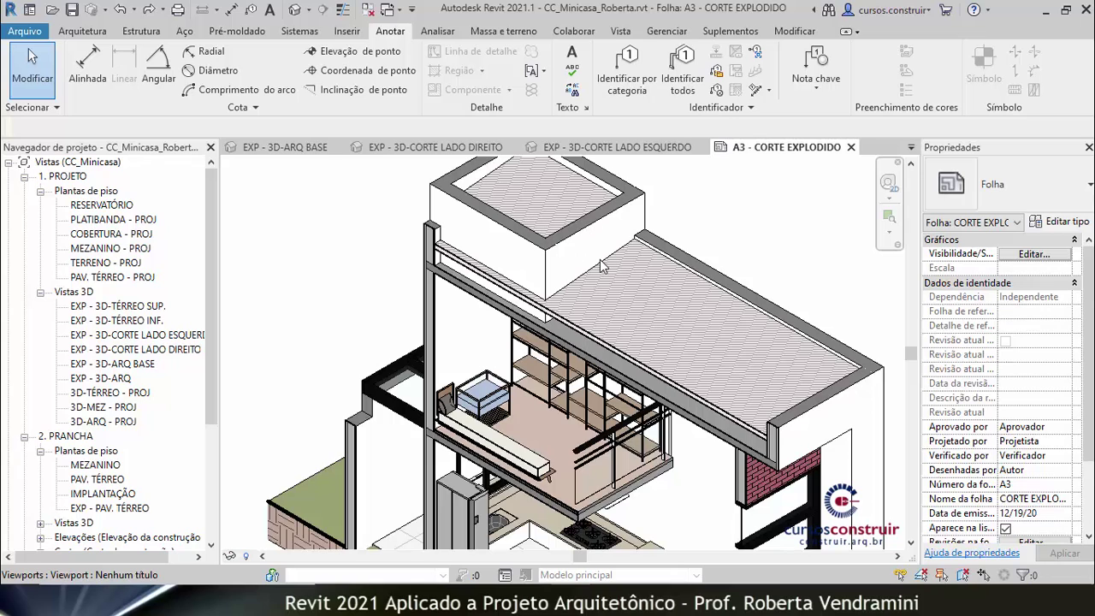
scroll(600, 267, "down", 2)
scroll(600, 267, "down", 2)
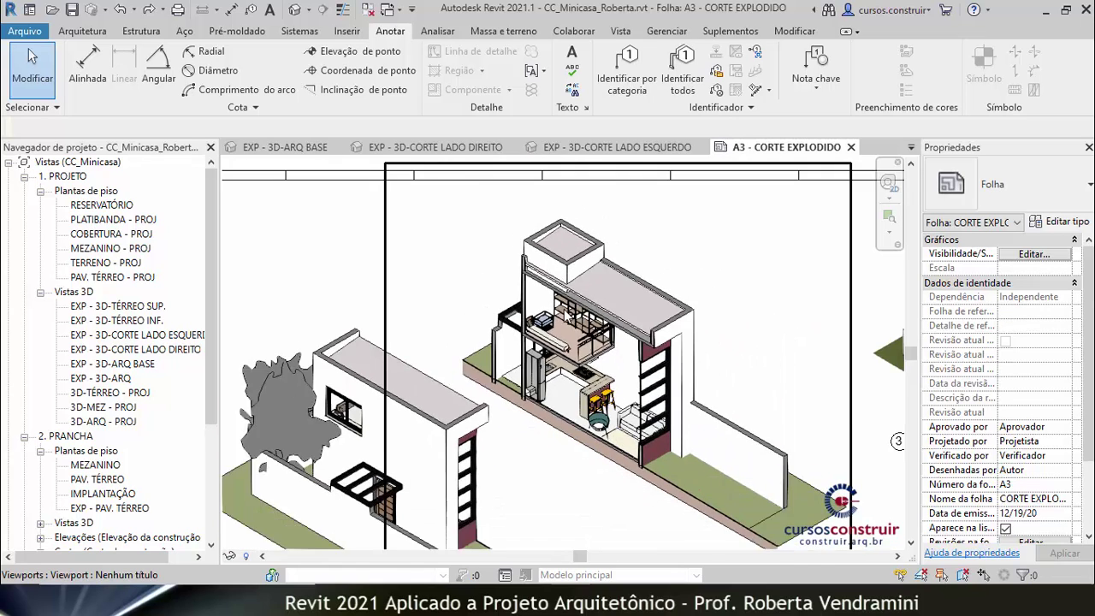
scroll(601, 267, "down", 2)
middle_click_drag(502, 285, 471, 259)
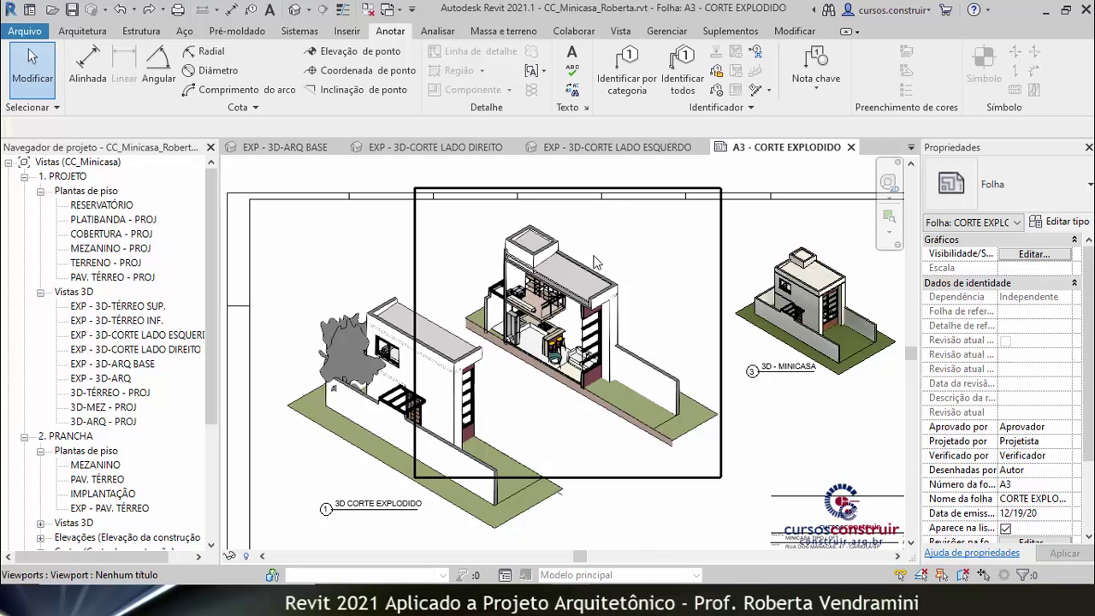
scroll(488, 192, "down", 2)
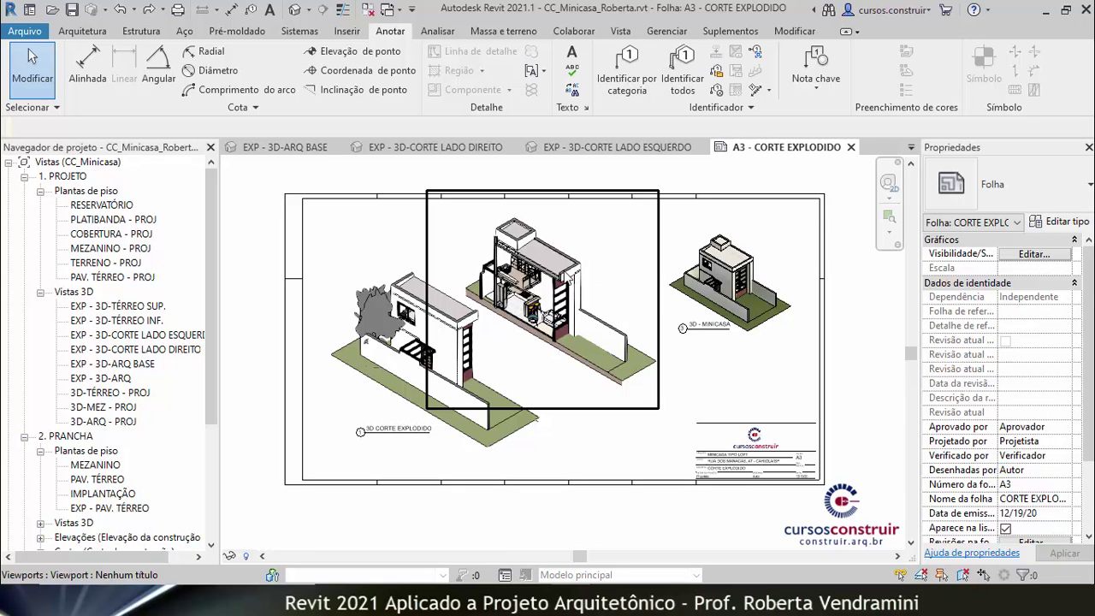
- Reveal hidden elements and resize the exploded section view's section box to adjust the cut
double_click(540, 359)
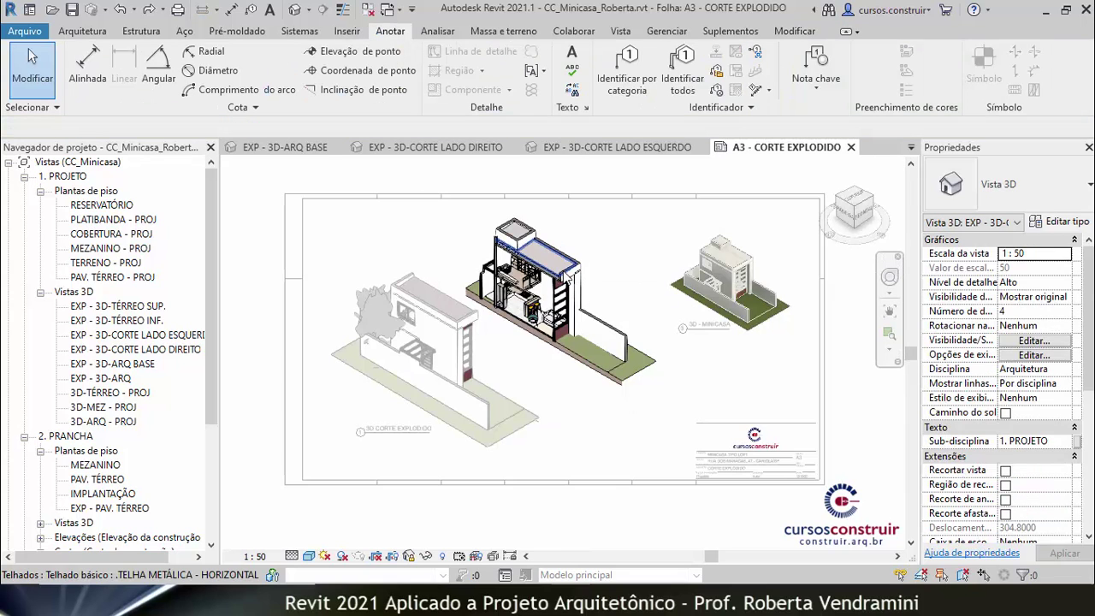
scroll(492, 249, "up", 1)
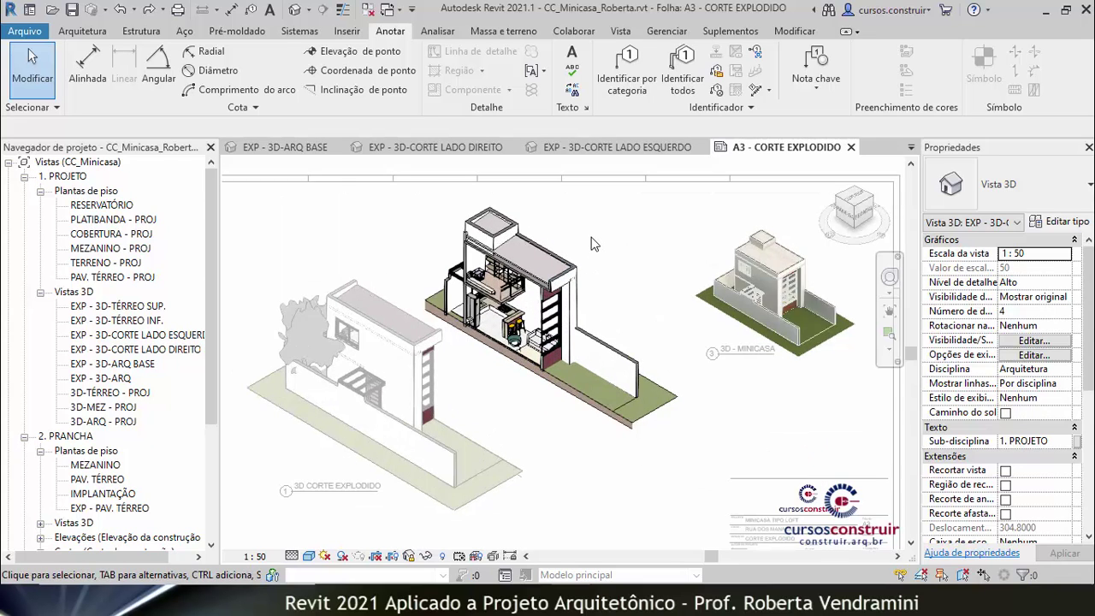
scroll(488, 246, "up", 1)
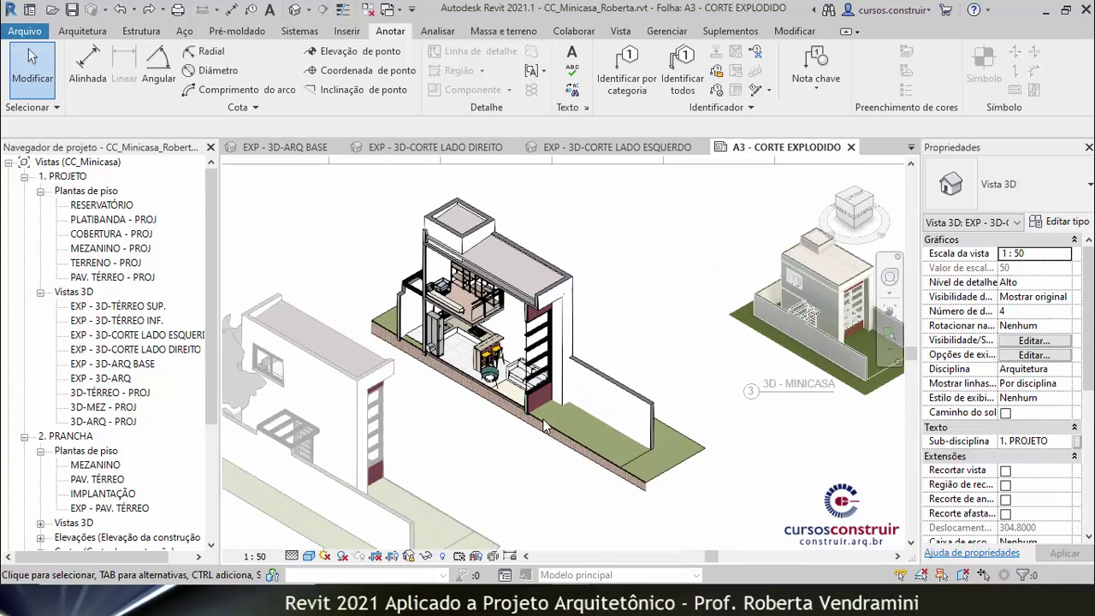
left_click(443, 556)
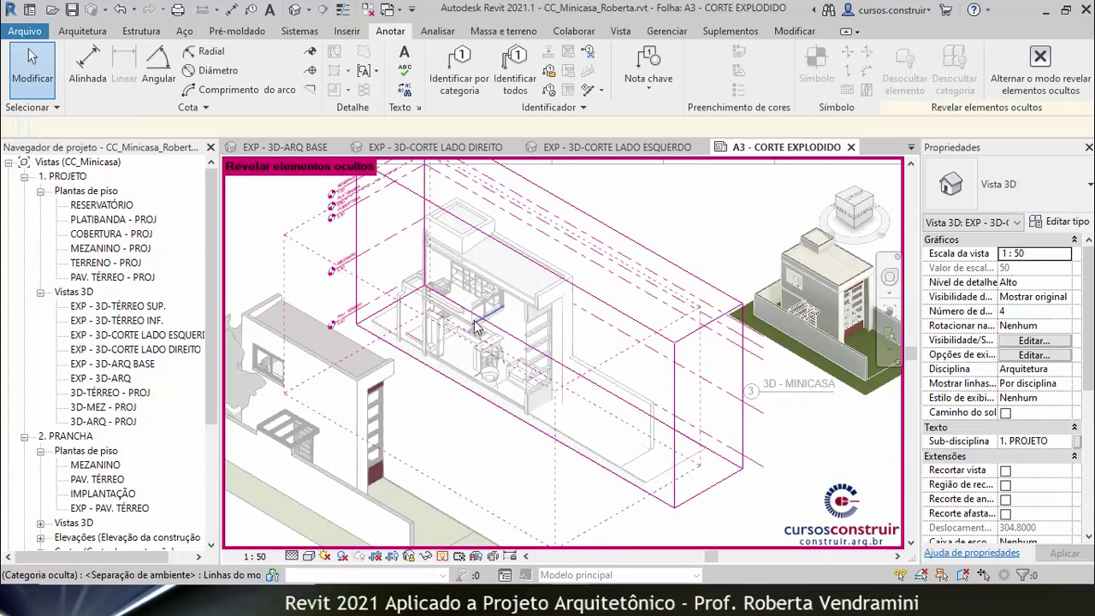
scroll(611, 241, "up", 2)
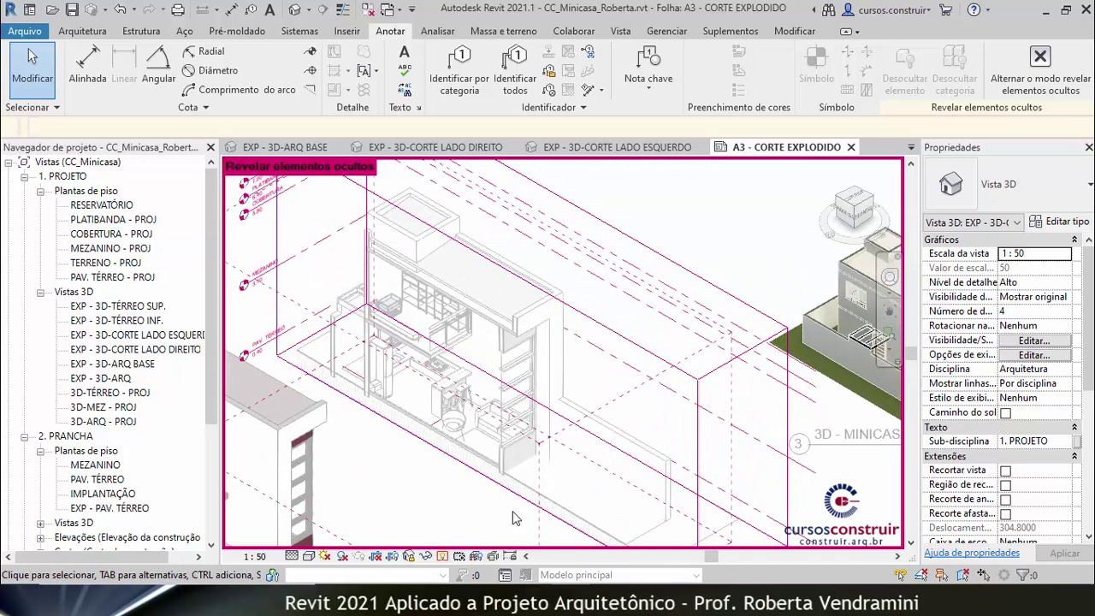
left_click(619, 336)
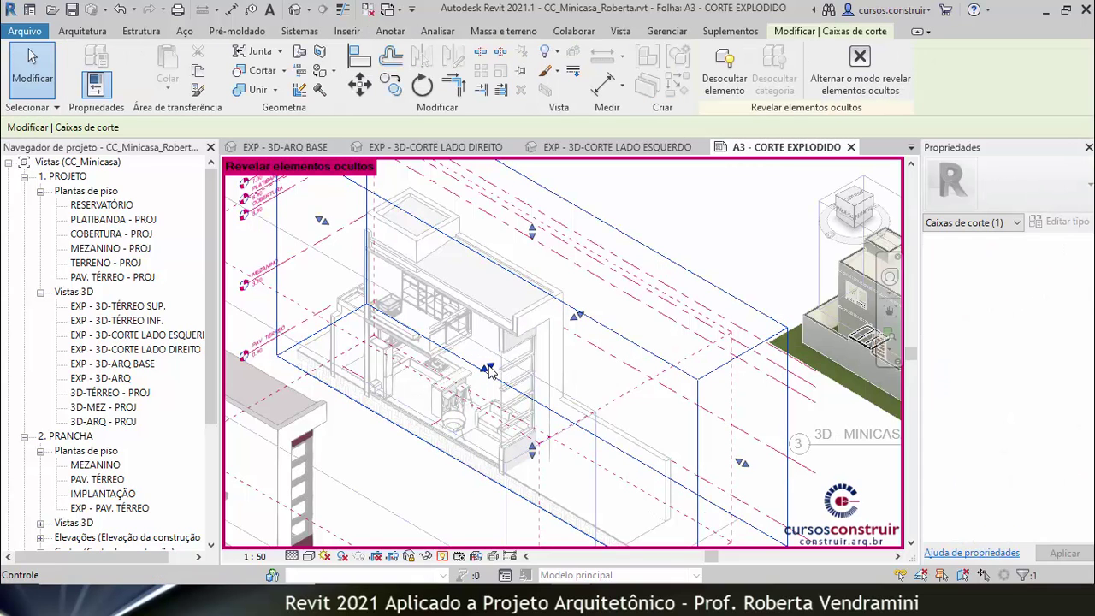
left_click_drag(488, 369, 494, 362)
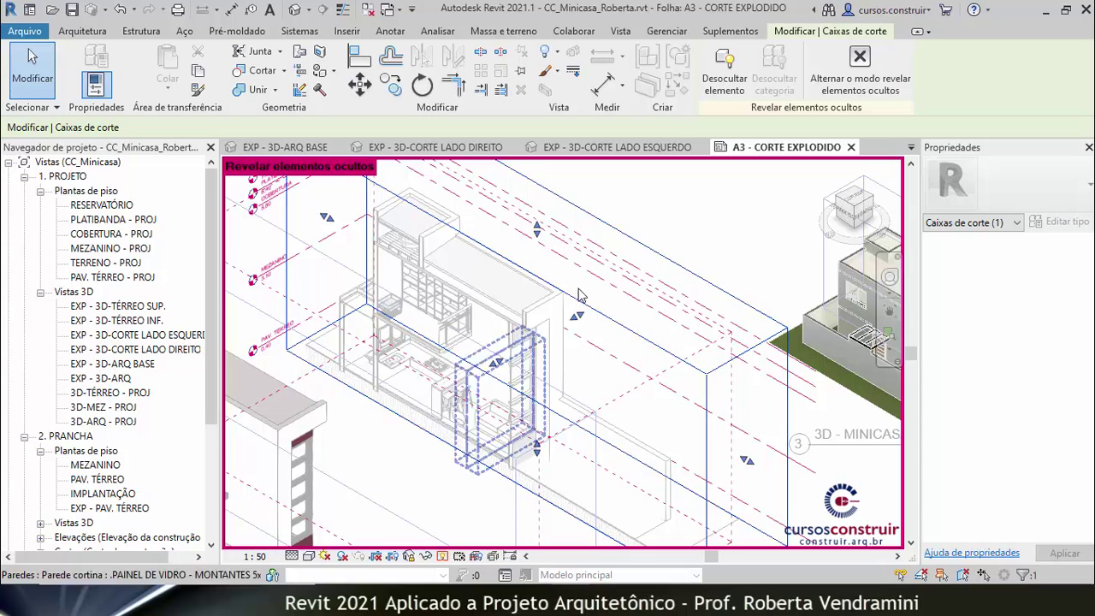
left_click(845, 85)
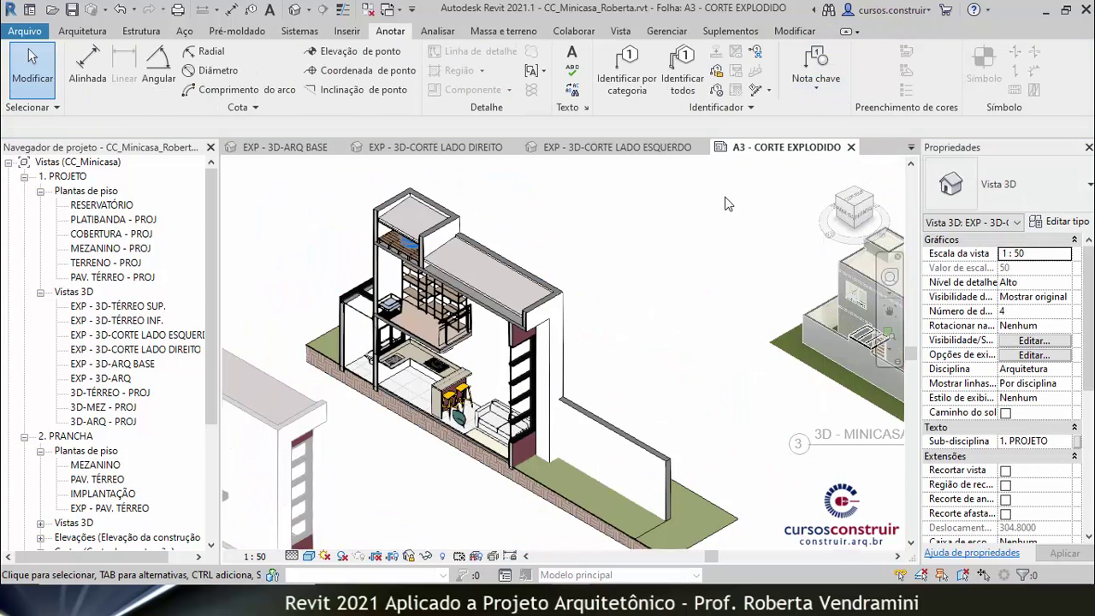
scroll(621, 345, "down", 2)
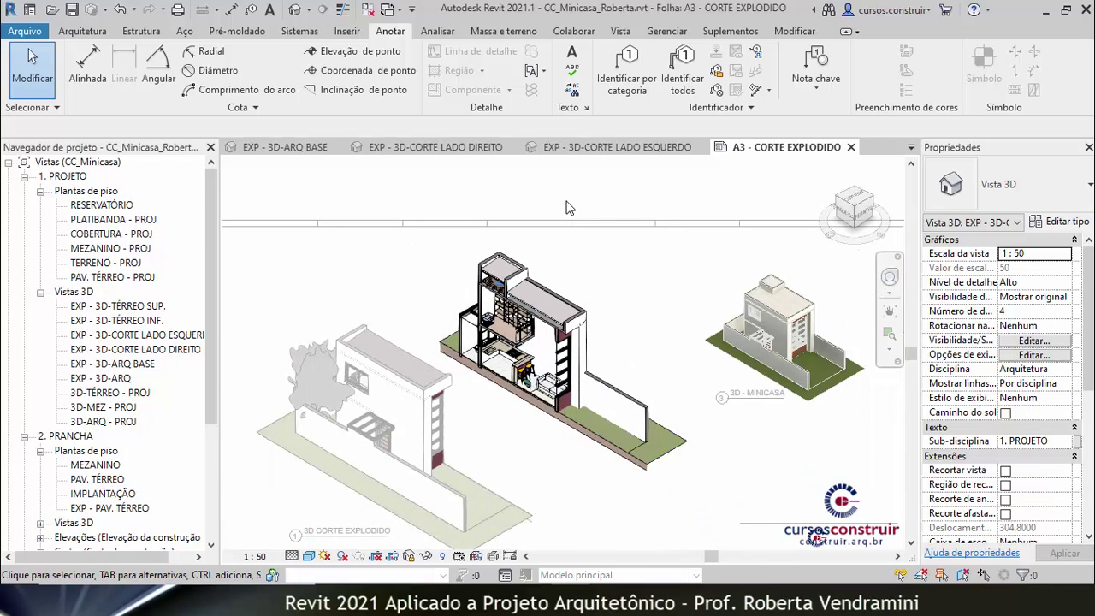
double_click(573, 194)
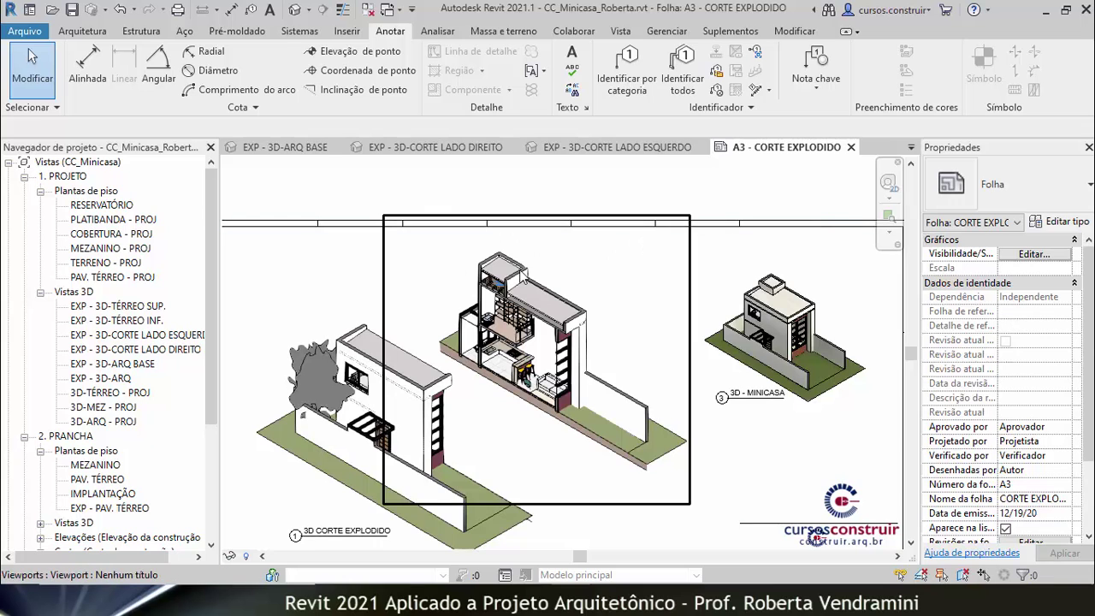
scroll(547, 205, "down", 1)
scroll(372, 427, "up", 1)
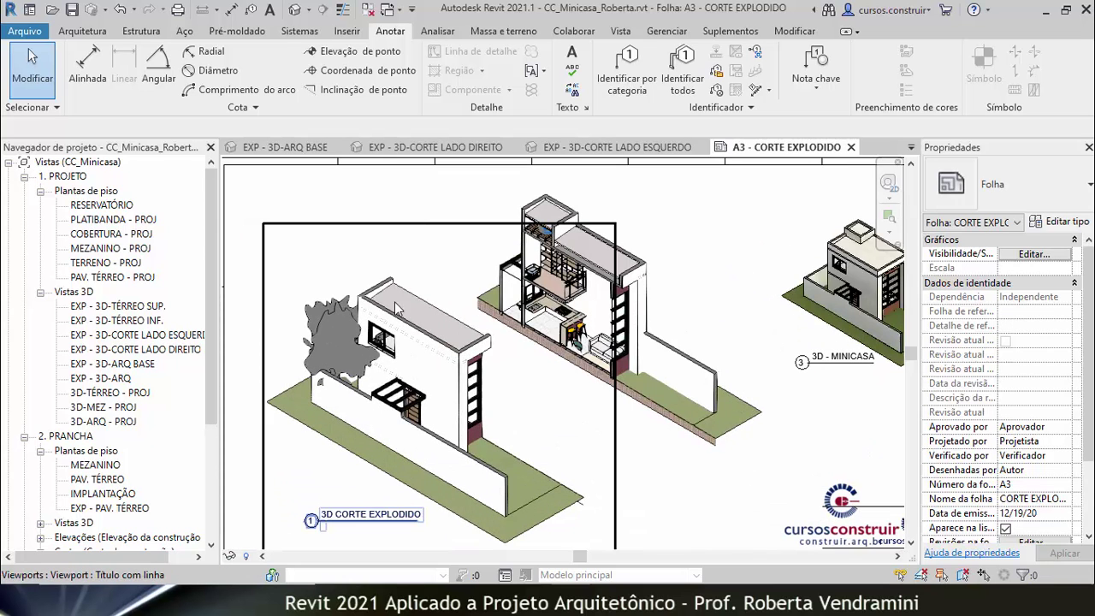
- Enlarge the 3D CORTE EXPLODIDO section box to show the whole house with both trees
double_click(454, 282)
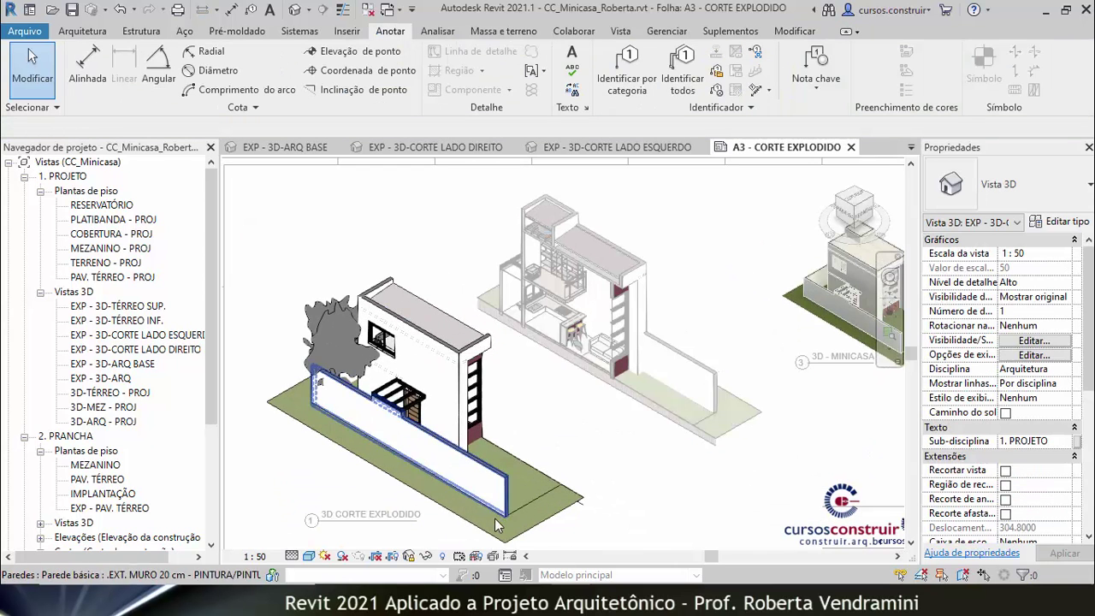
left_click(443, 556)
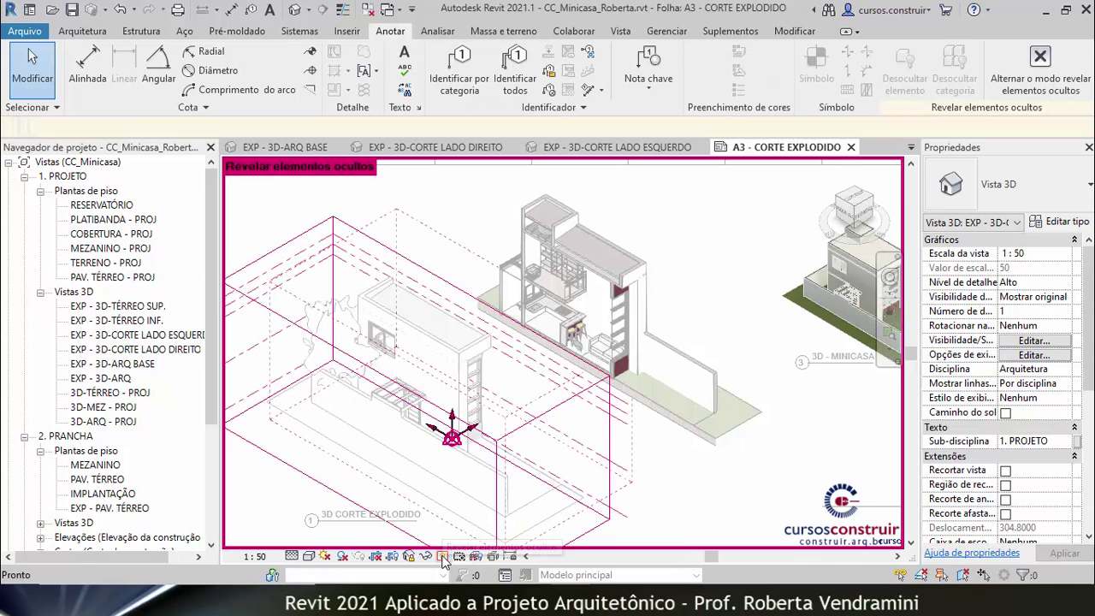
left_click(438, 265)
left_click_drag(479, 367, 480, 363)
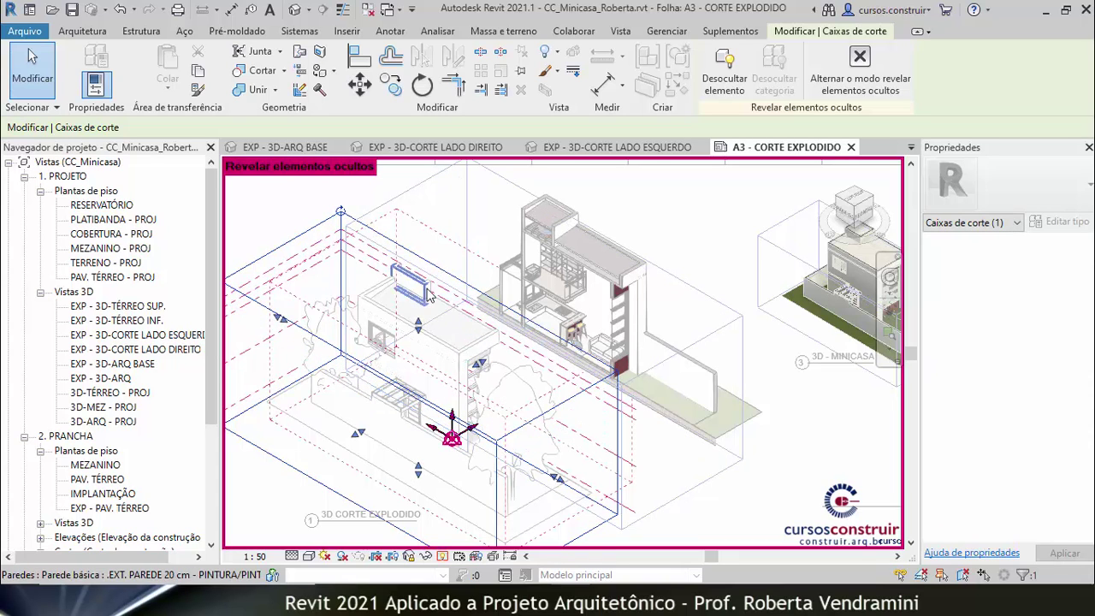
scroll(409, 268, "up", 2)
scroll(419, 269, "up", 2)
scroll(432, 269, "up", 2)
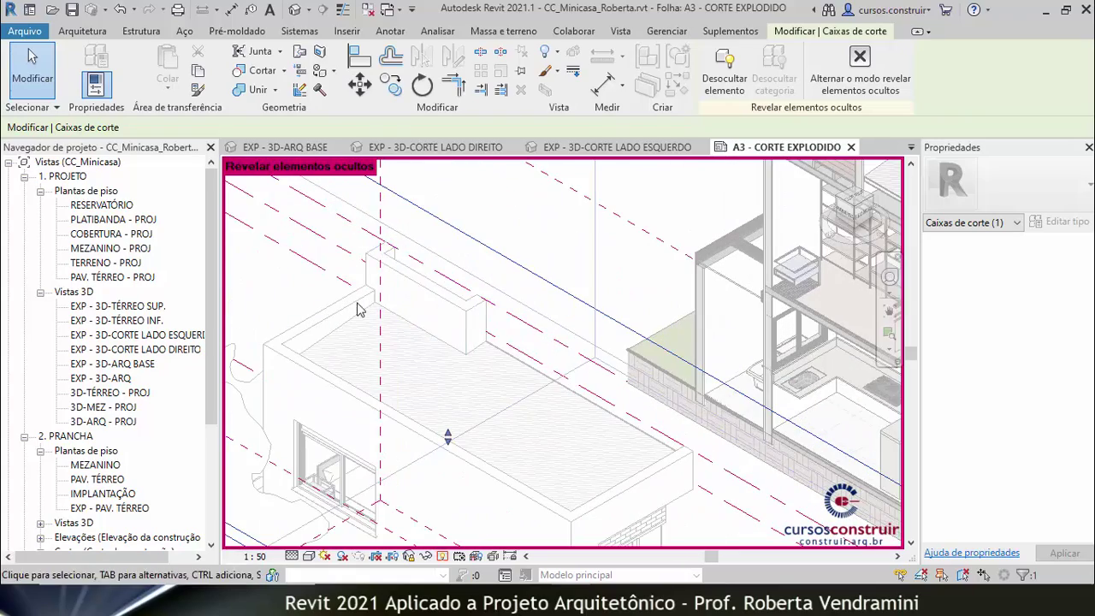
scroll(461, 291, "down", 3)
scroll(513, 334, "down", 3)
scroll(565, 368, "down", 2)
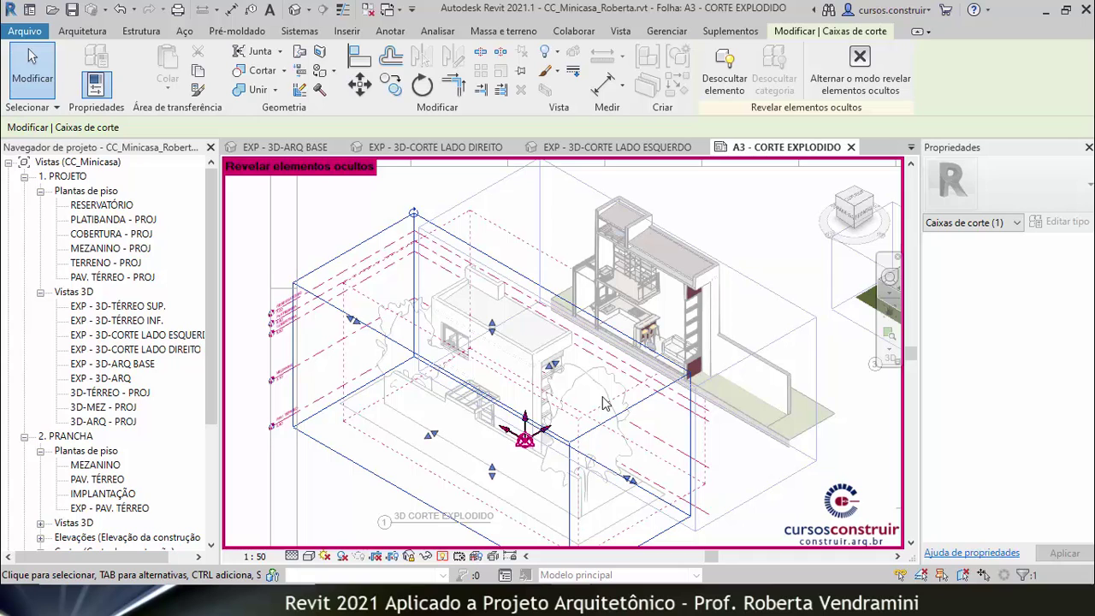
left_click(860, 86)
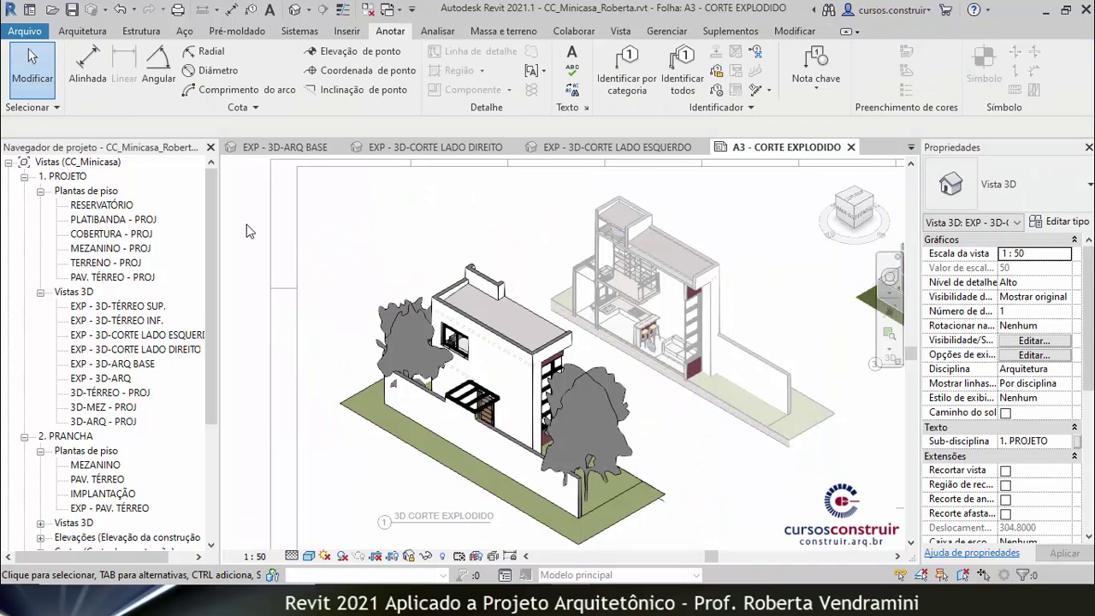
- Return to the sheet and drag the cut-open section viewport just behind the exterior front view
scroll(402, 260, "down", 3)
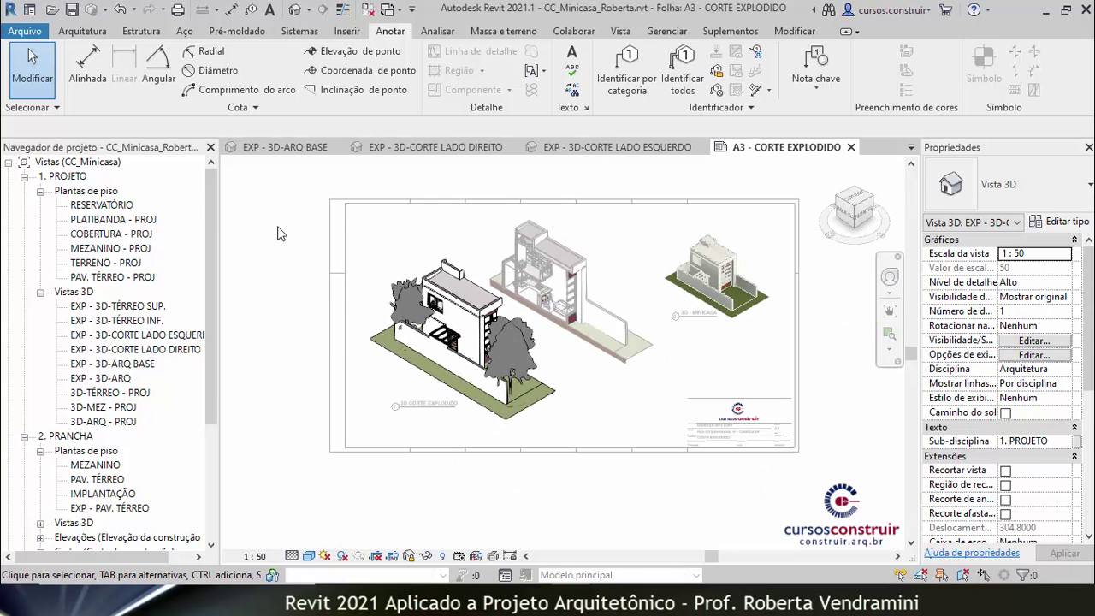
double_click(278, 234)
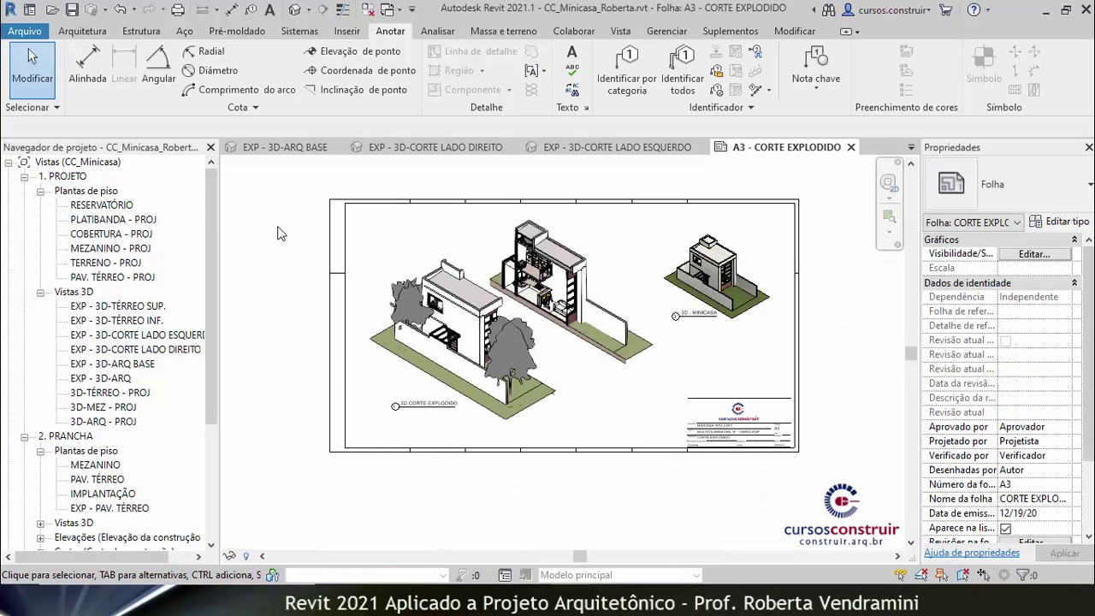
left_click(483, 220)
scroll(483, 220, "up", 2)
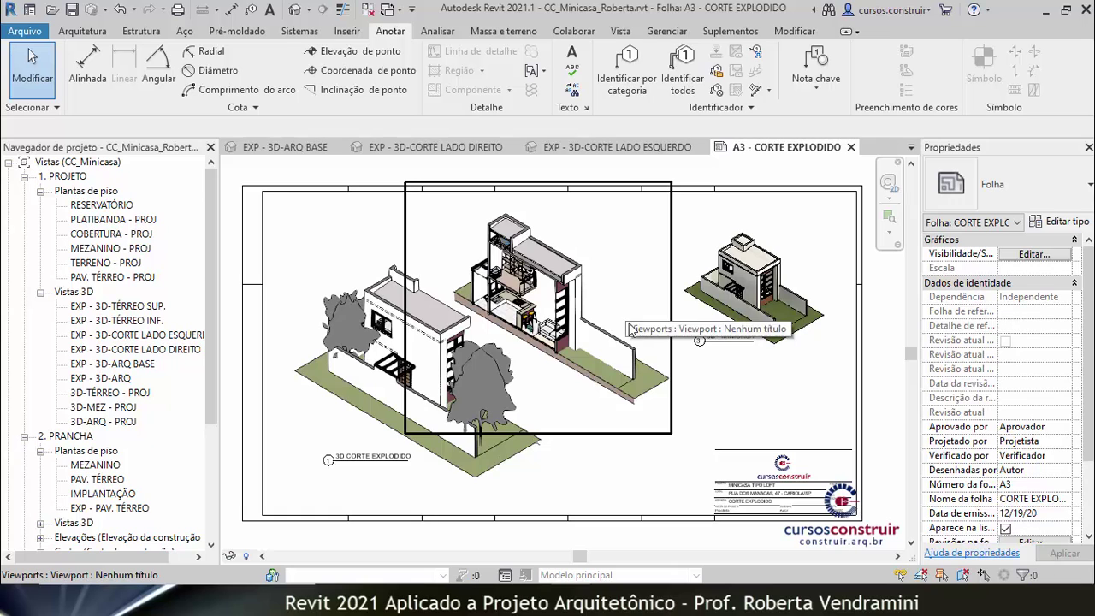
scroll(616, 359, "up", 1)
scroll(601, 387, "up", 1)
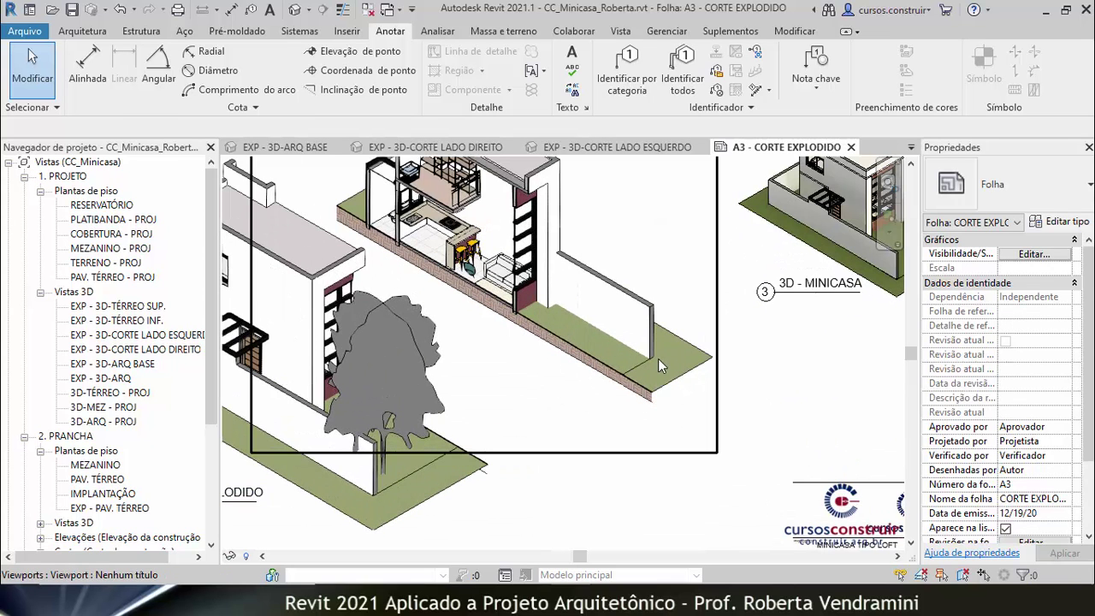
scroll(538, 250, "down", 3)
scroll(479, 368, "down", 1)
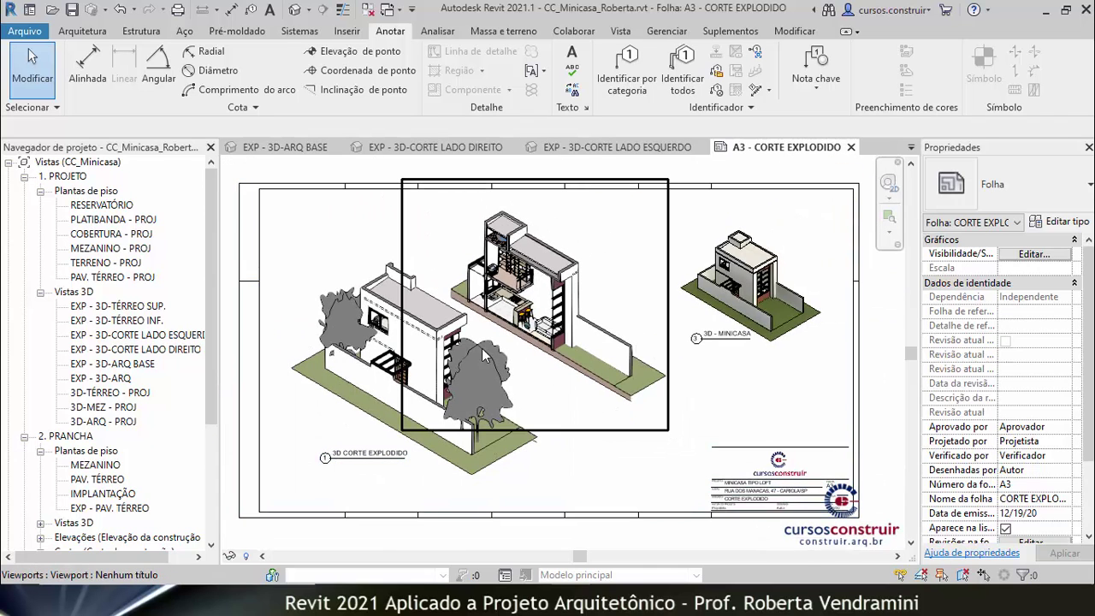
scroll(532, 261, "up", 1)
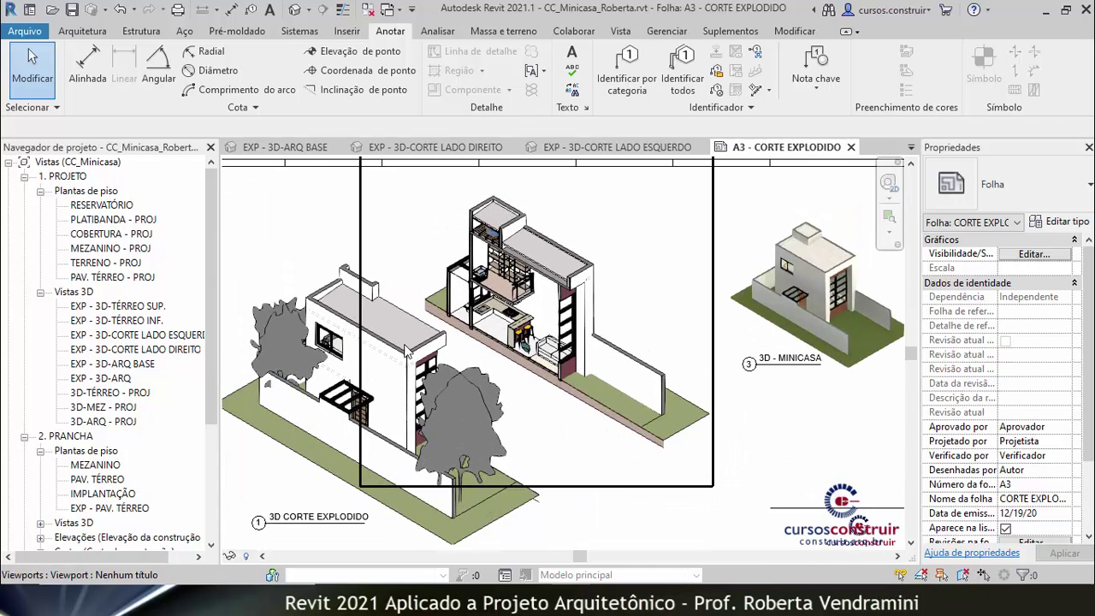
left_click(540, 283)
mouse_move(552, 273)
left_mouse_down()
mouse_move(441, 334)
mouse_move(492, 341)
mouse_move(482, 330)
left_mouse_up()
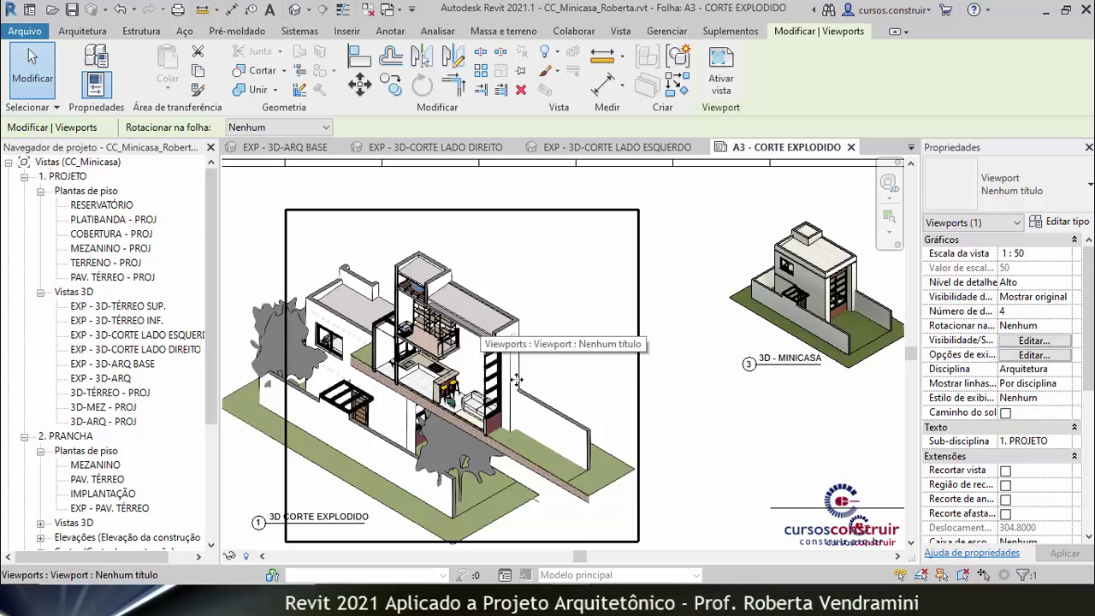
left_click_drag(518, 335, 578, 285)
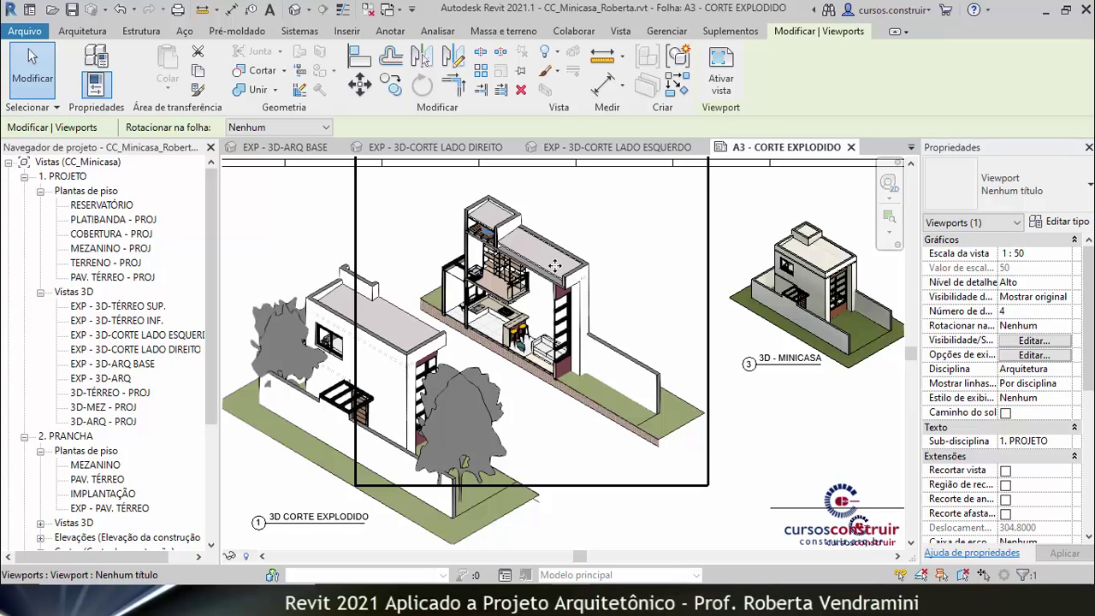
- Start a detail line using the TRACEJADO ROXINHO line style
left_click(718, 273)
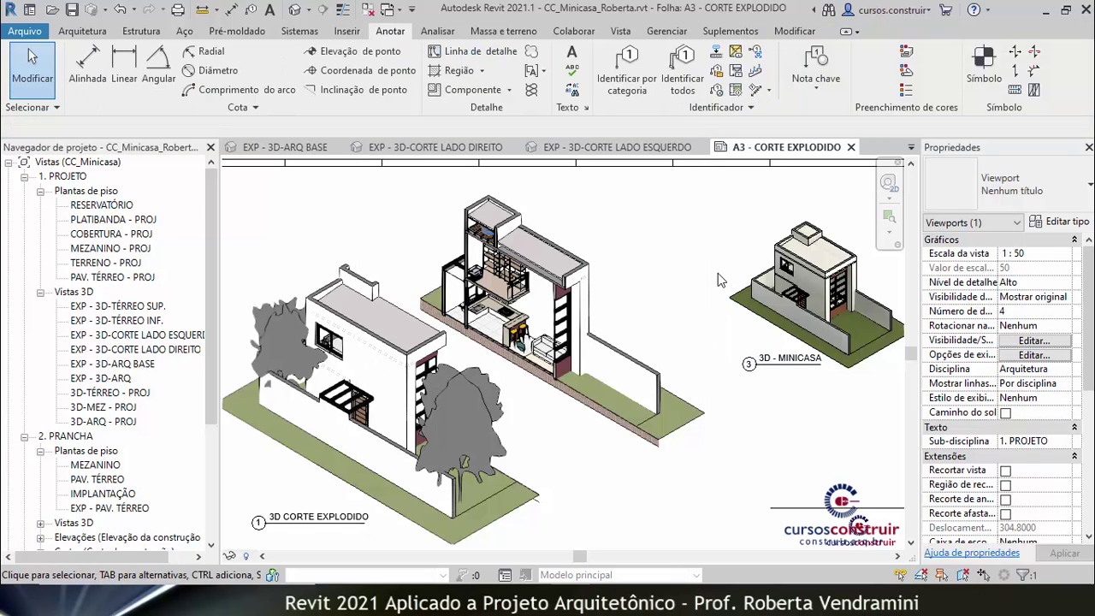
scroll(514, 306, "down", 1)
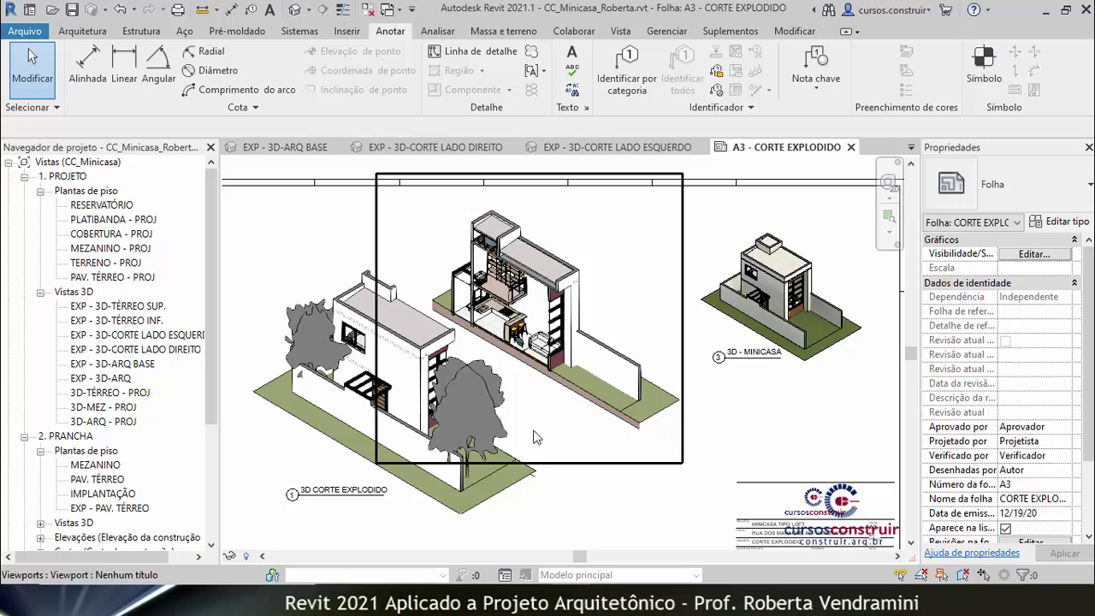
scroll(485, 327, "up", 1)
scroll(438, 275, "up", 1)
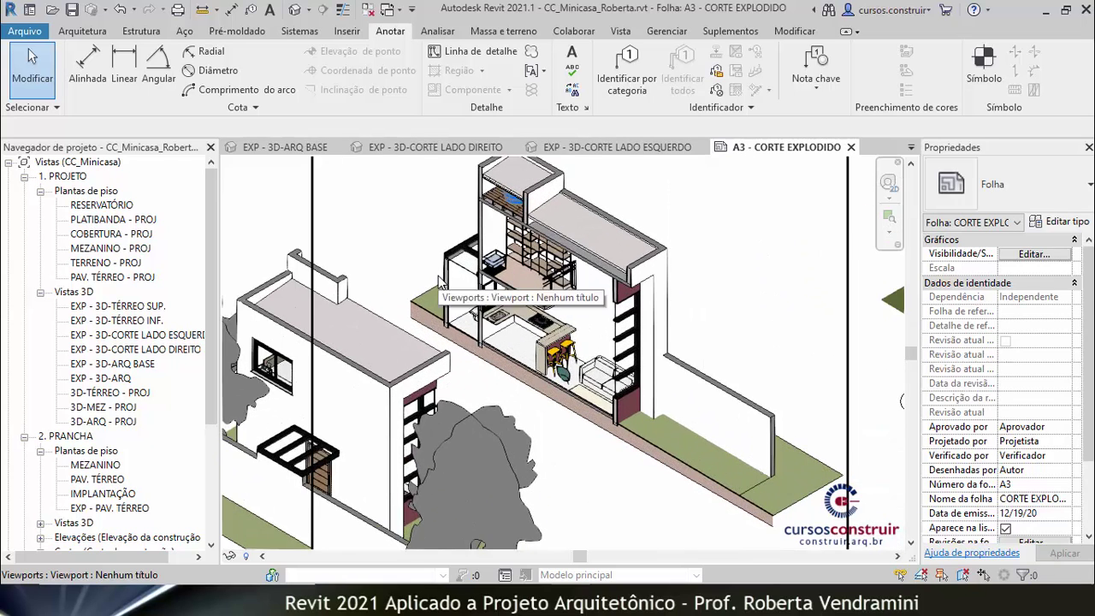
scroll(417, 311, "up", 1)
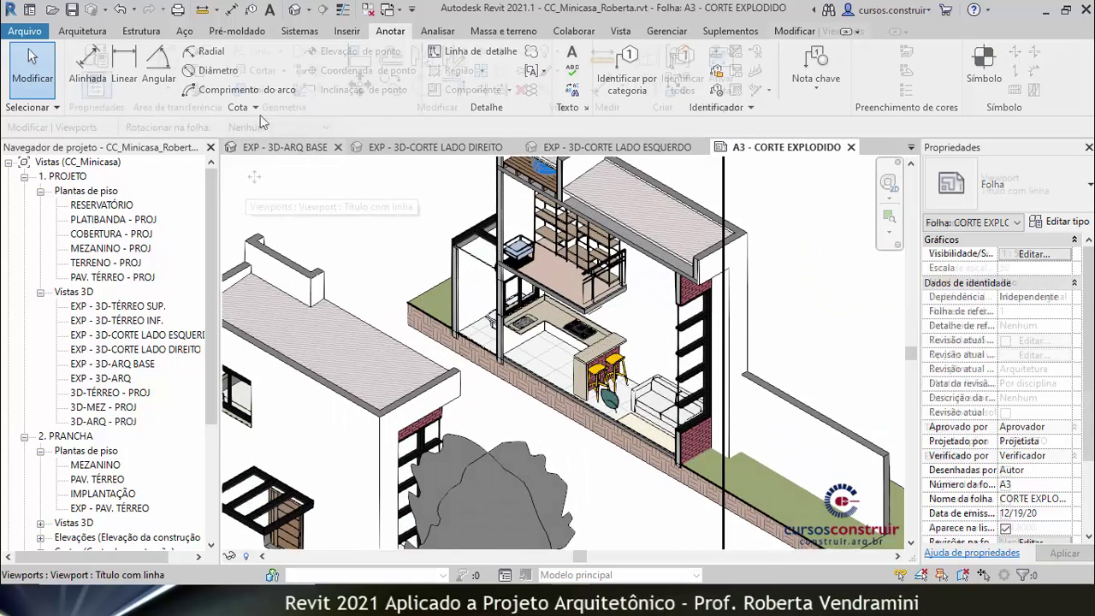
left_click(248, 205)
left_click(391, 32)
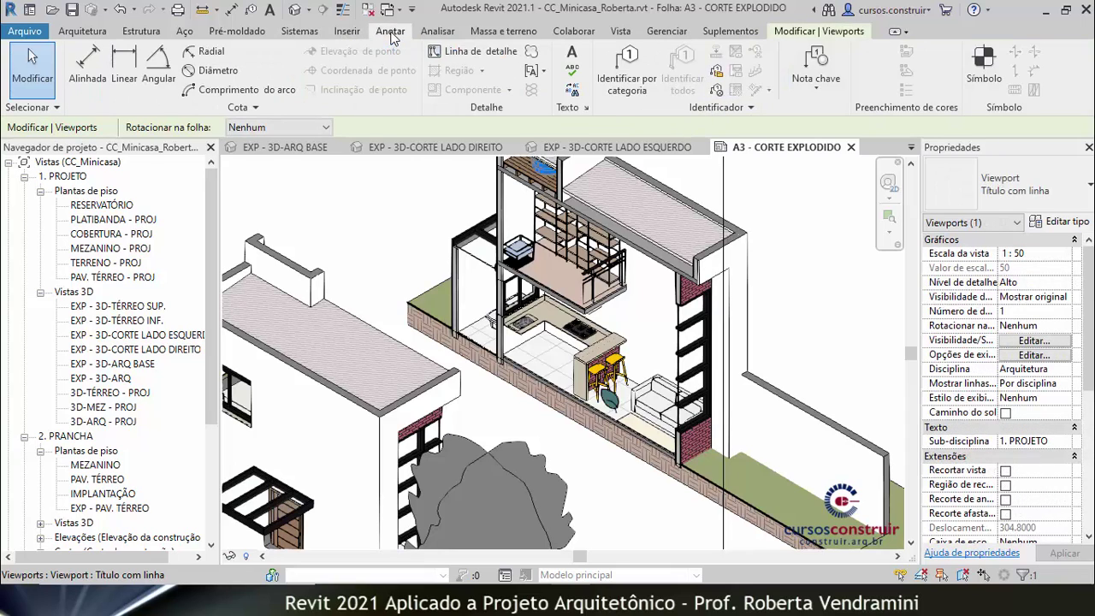
left_click(485, 51)
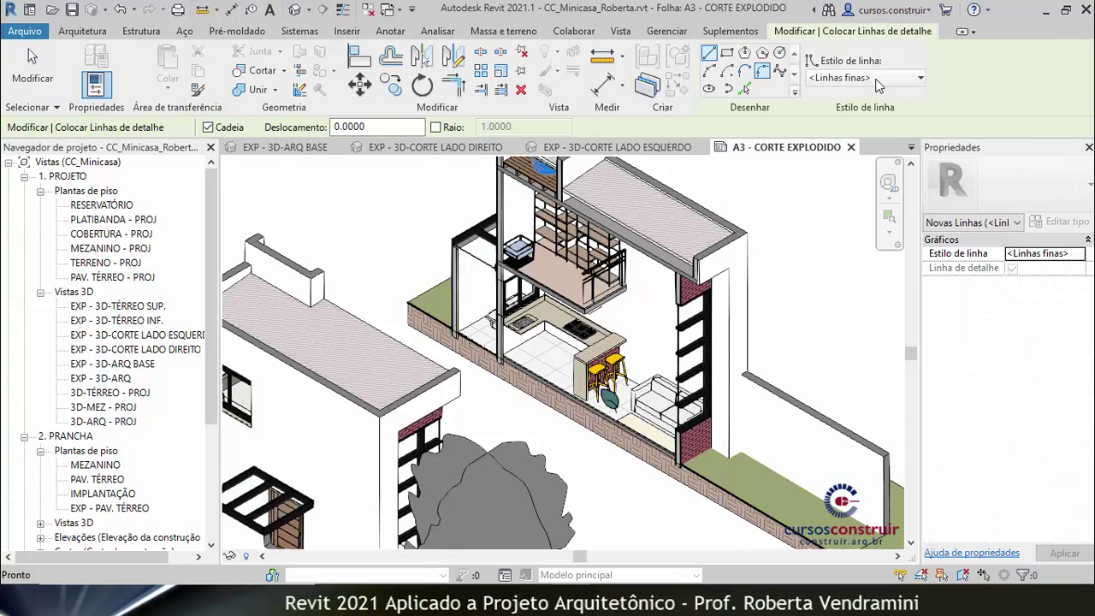
left_click(920, 80)
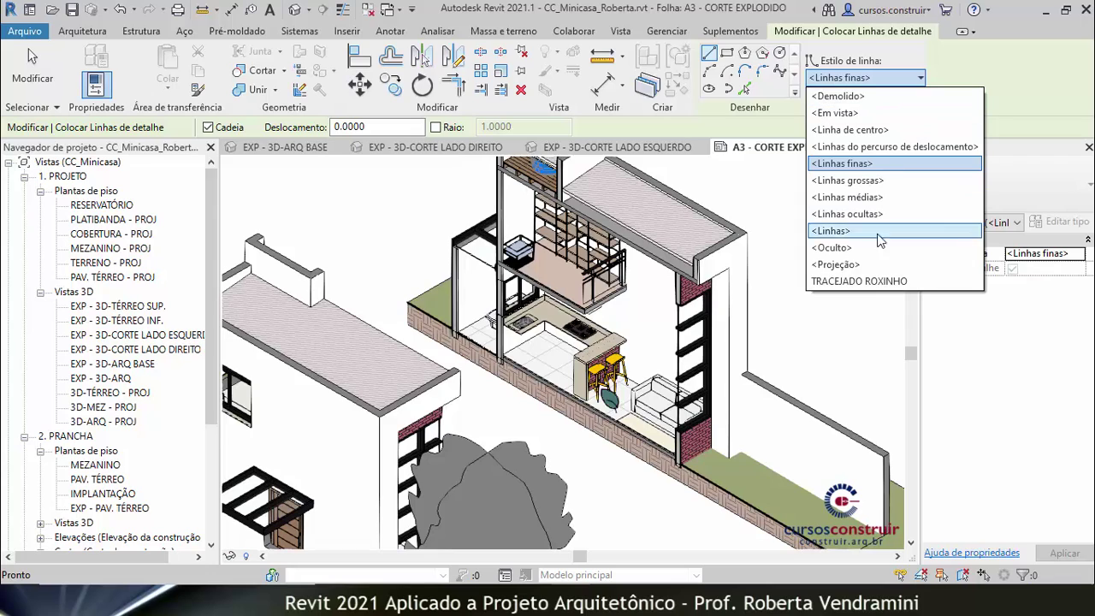
left_click(848, 285)
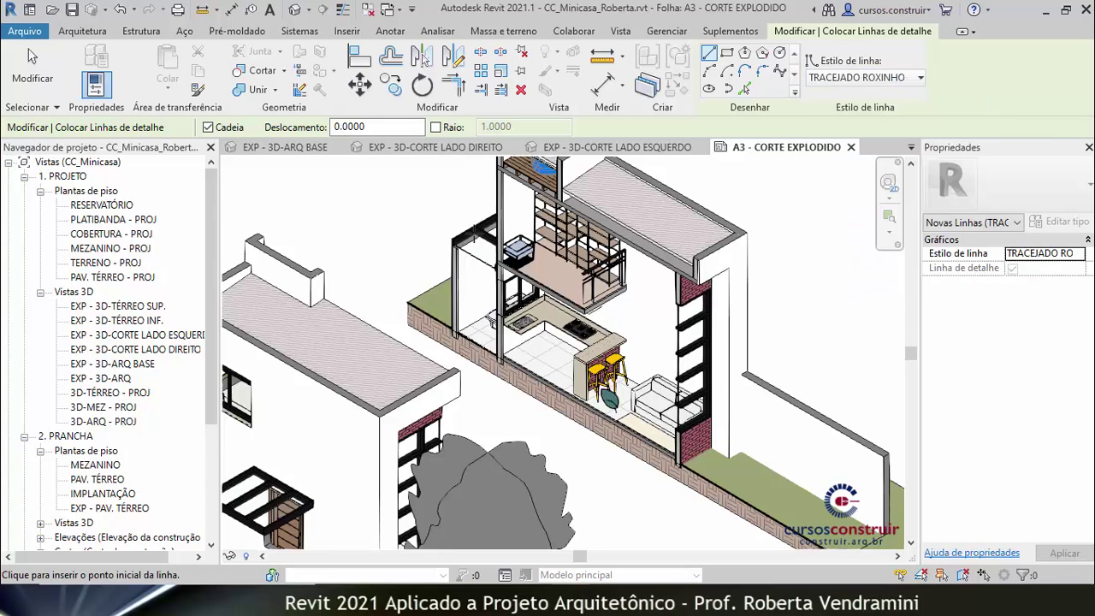
- Draw the dashed line from the front block's roof slab corner to the section's upper roof corner
scroll(411, 410, "up", 2)
scroll(385, 410, "up", 3)
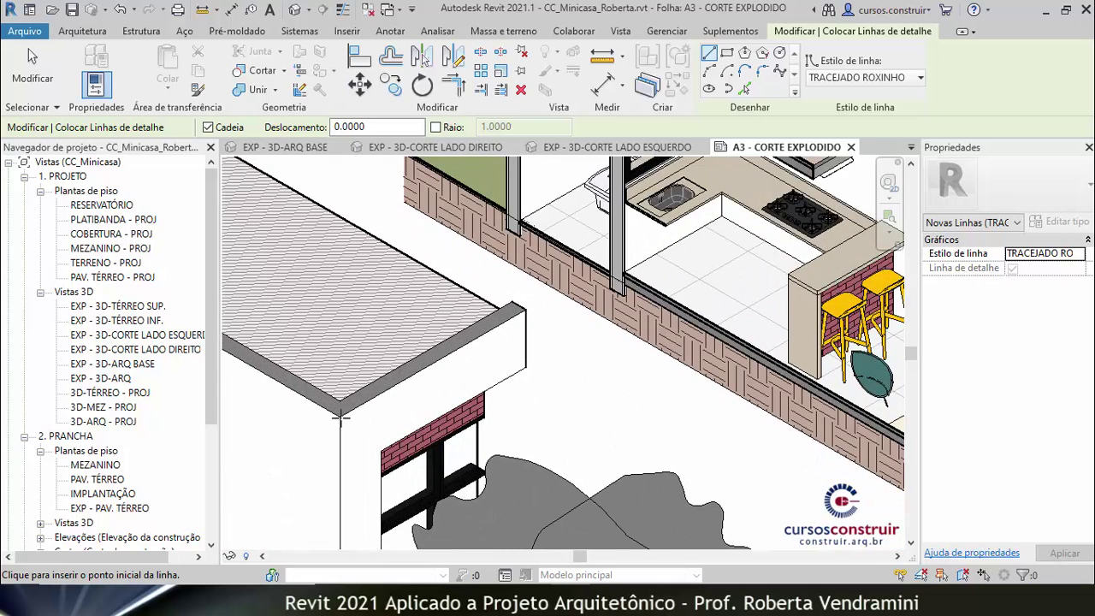
scroll(340, 417, "up", 2)
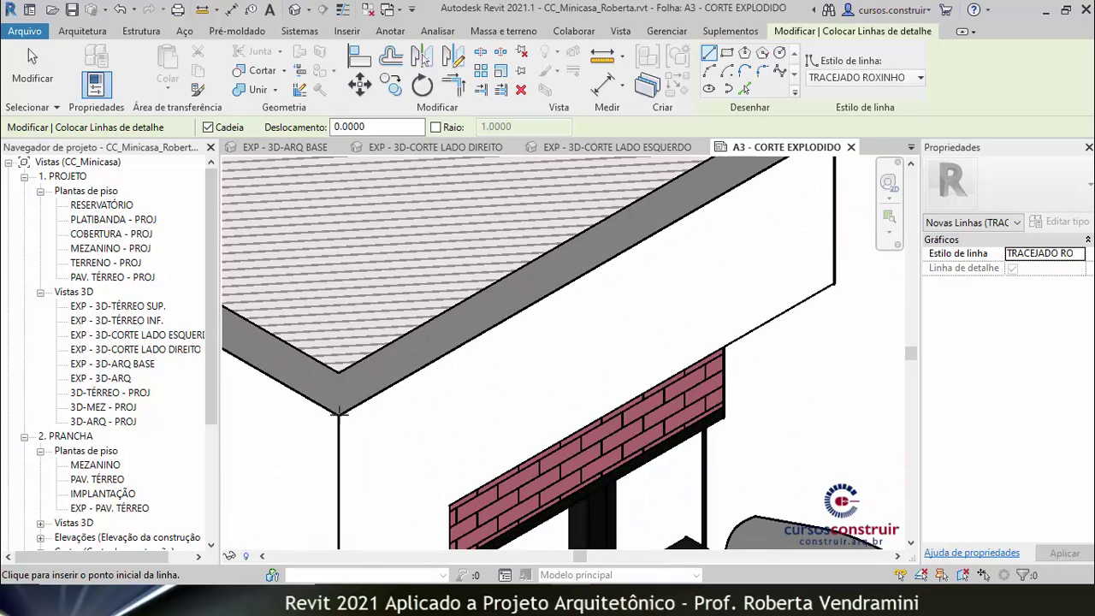
left_click(339, 414)
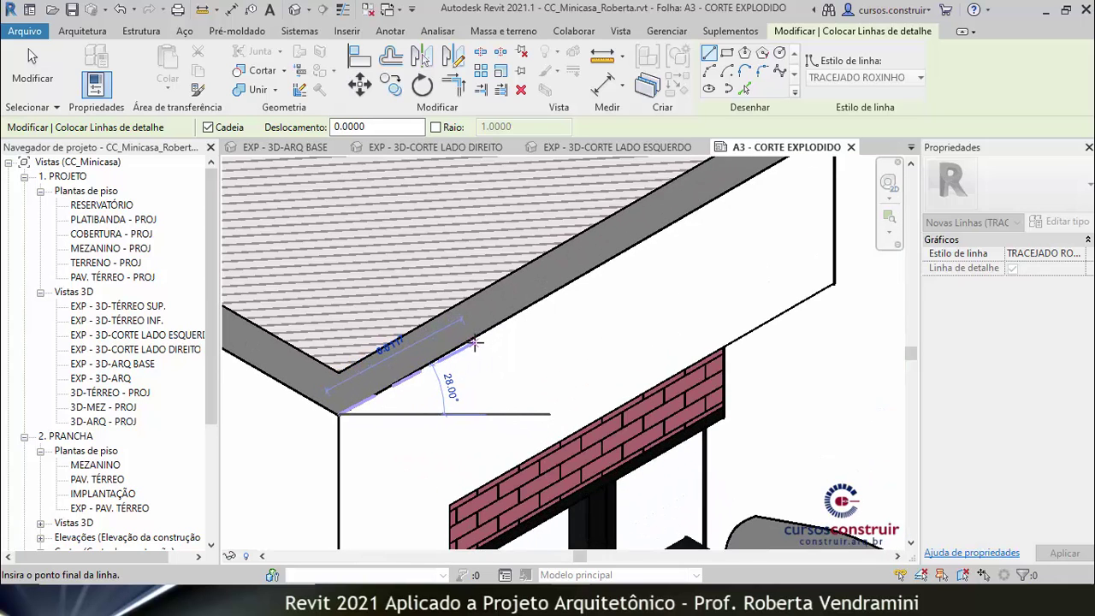
scroll(471, 339, "down", 3)
scroll(488, 330, "down", 2)
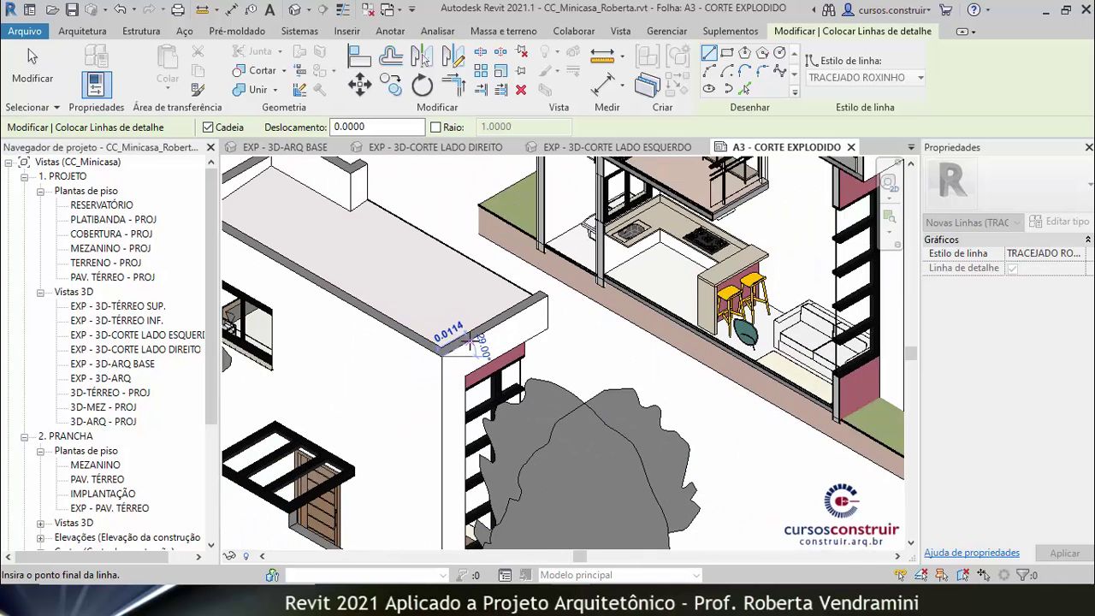
scroll(523, 310, "down", 2)
scroll(528, 305, "down", 2)
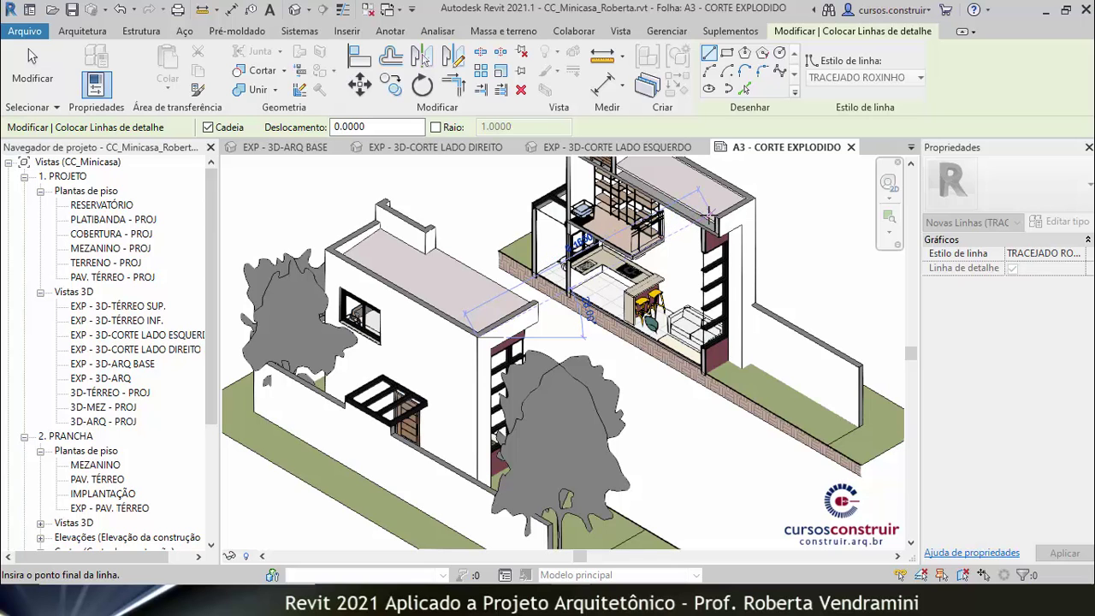
scroll(709, 212, "up", 1)
scroll(710, 216, "up", 2)
scroll(709, 212, "up", 1)
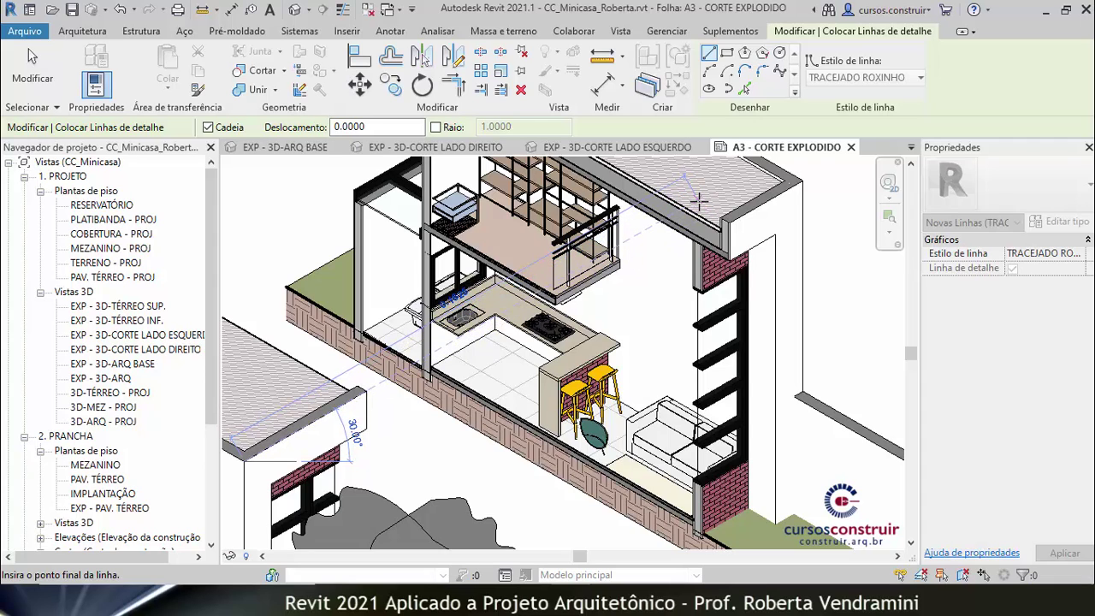
left_click(699, 200)
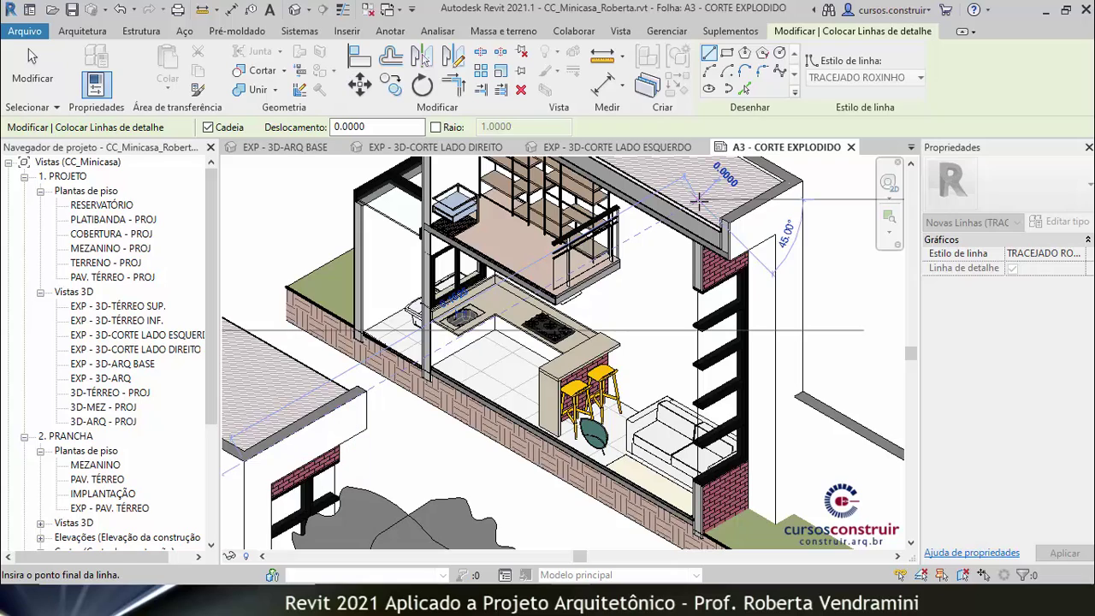
- Finish the detail line and shift the exploded section viewport up and left into alignment
key("Escape")
key("Escape")
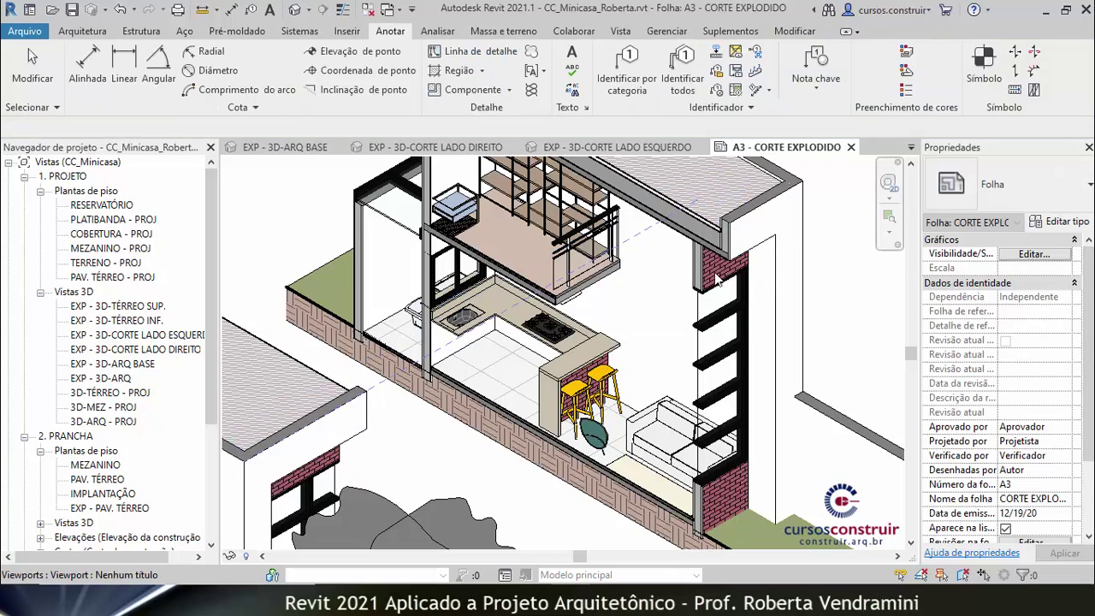
scroll(453, 367, "up", 2)
scroll(713, 224, "up", 2)
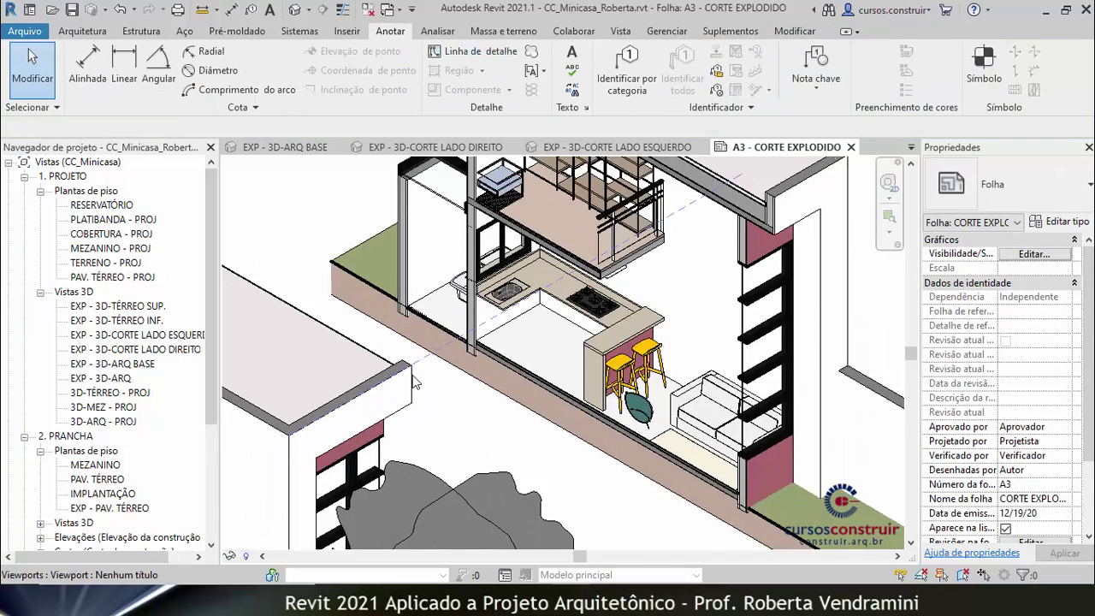
scroll(713, 224, "up", 2)
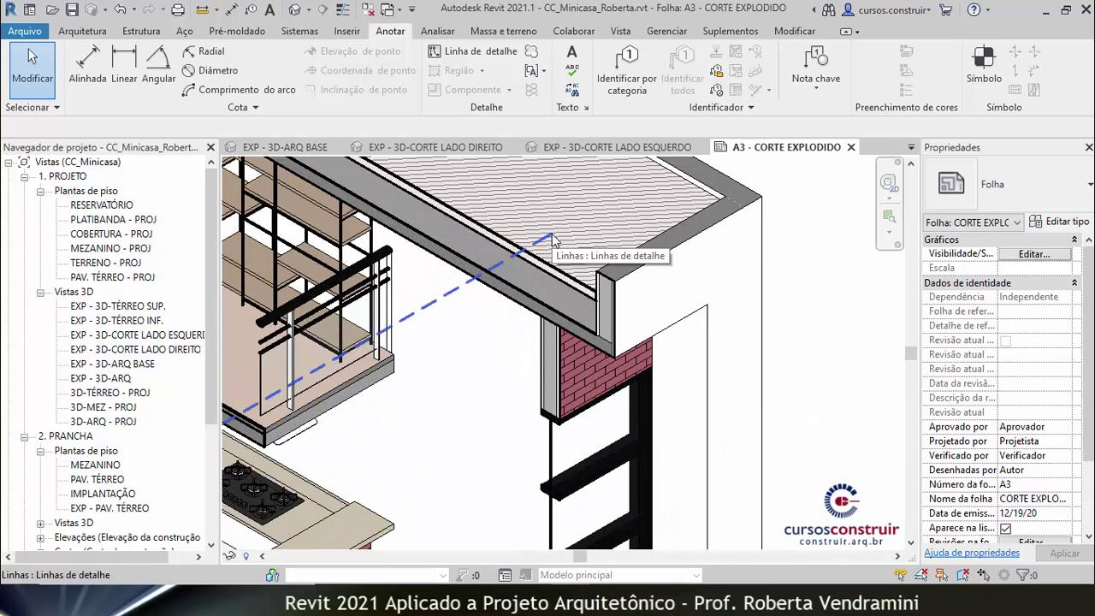
left_click(630, 279)
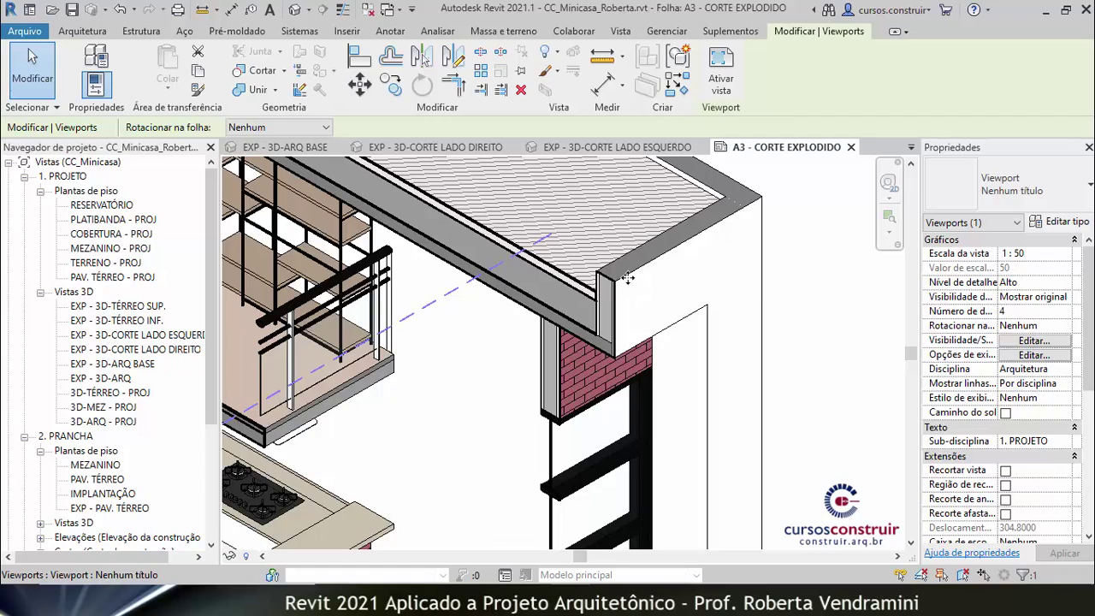
scroll(626, 294, "down", 3)
scroll(626, 294, "down", 2)
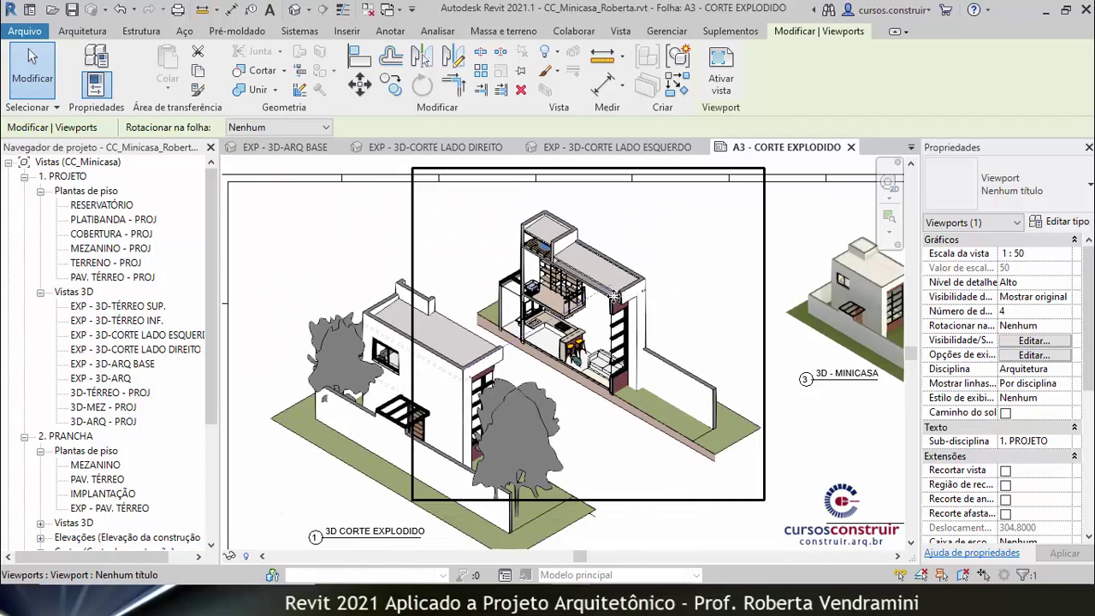
scroll(631, 289, "up", 1)
scroll(631, 289, "up", 4)
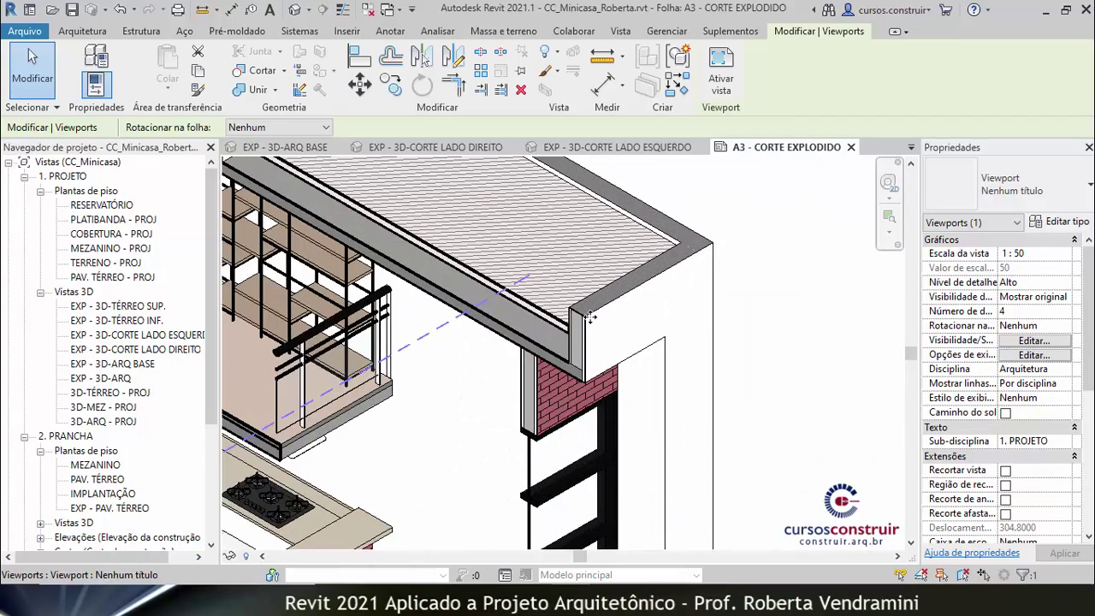
scroll(590, 317, "up", 2)
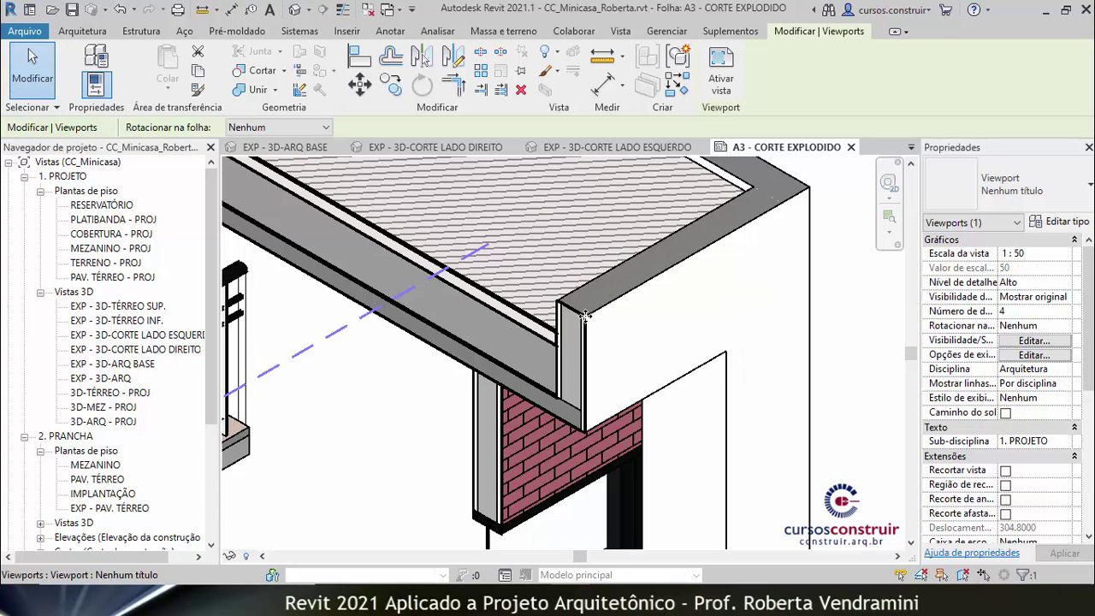
left_click_drag(574, 308, 539, 281)
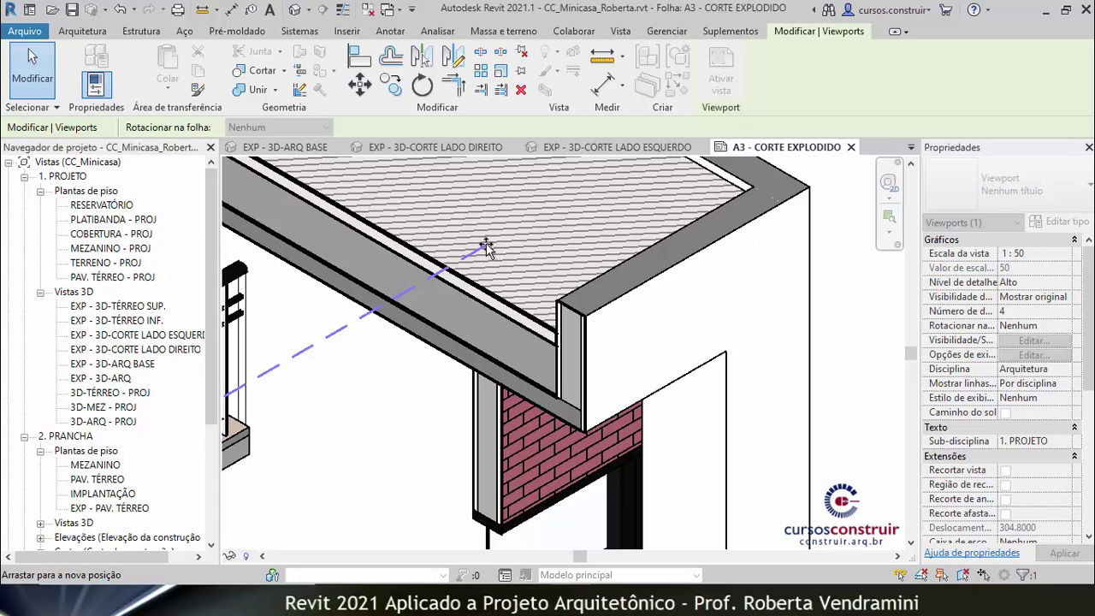
left_click_drag(488, 248, 489, 249)
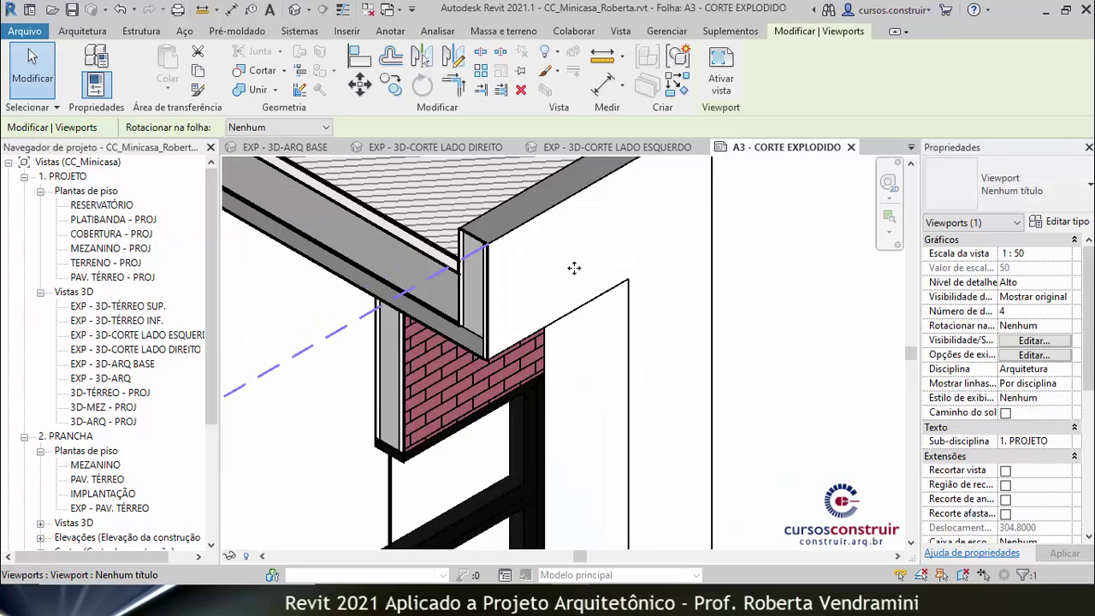
scroll(718, 229, "down", 1)
scroll(693, 238, "down", 2)
scroll(668, 246, "down", 2)
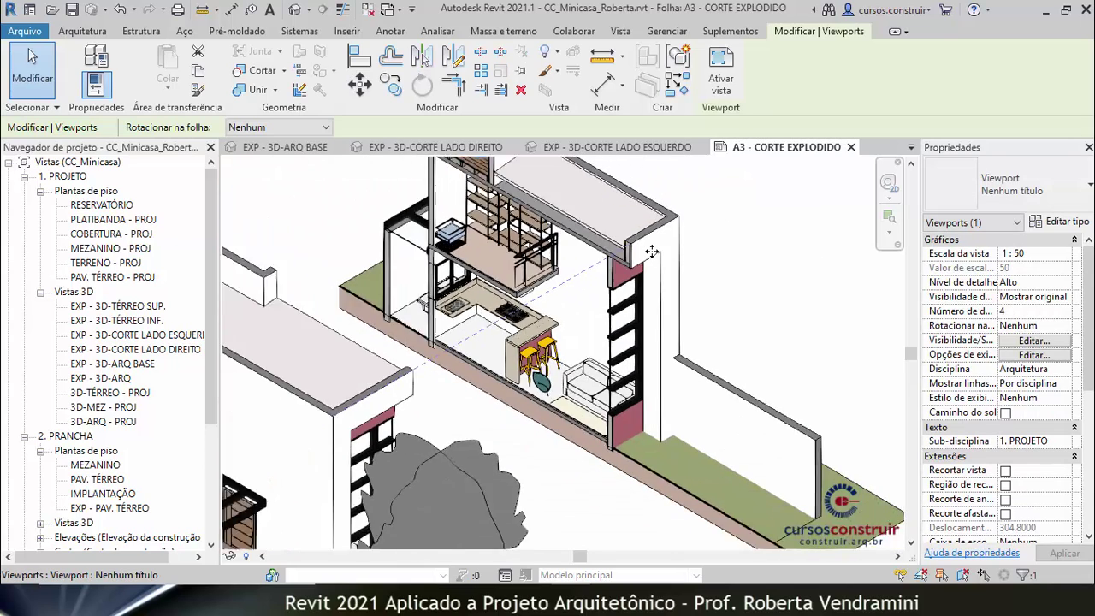
scroll(650, 251, "down", 2)
- Snap the purple dashed line's end exactly onto the front block's roof corner
left_click(256, 246)
scroll(507, 353, "up", 2)
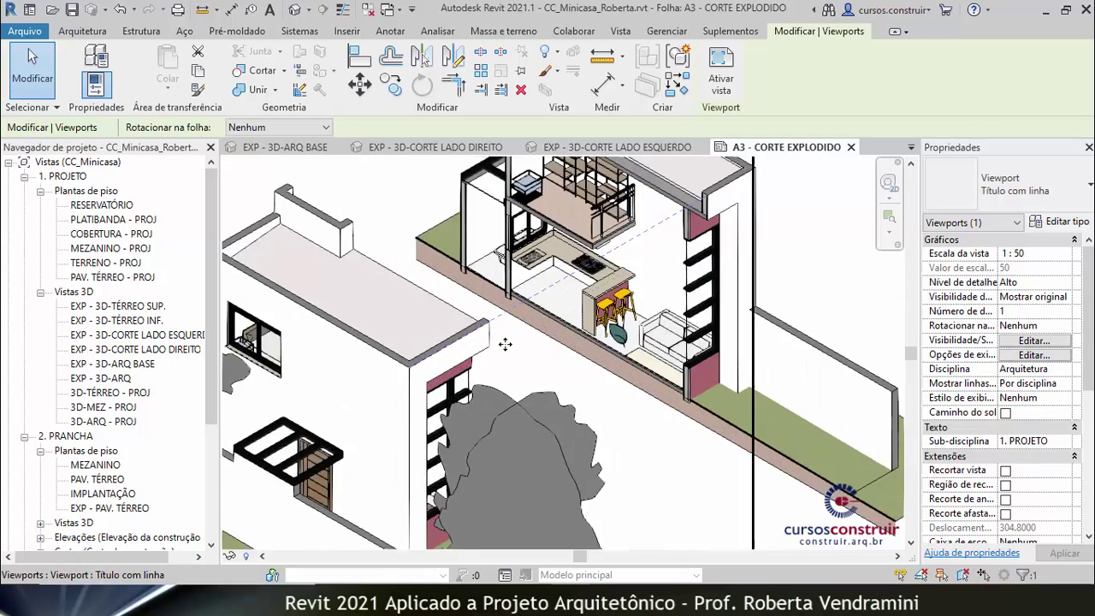
scroll(507, 353, "up", 2)
scroll(507, 353, "down", 2)
scroll(507, 353, "down", 2)
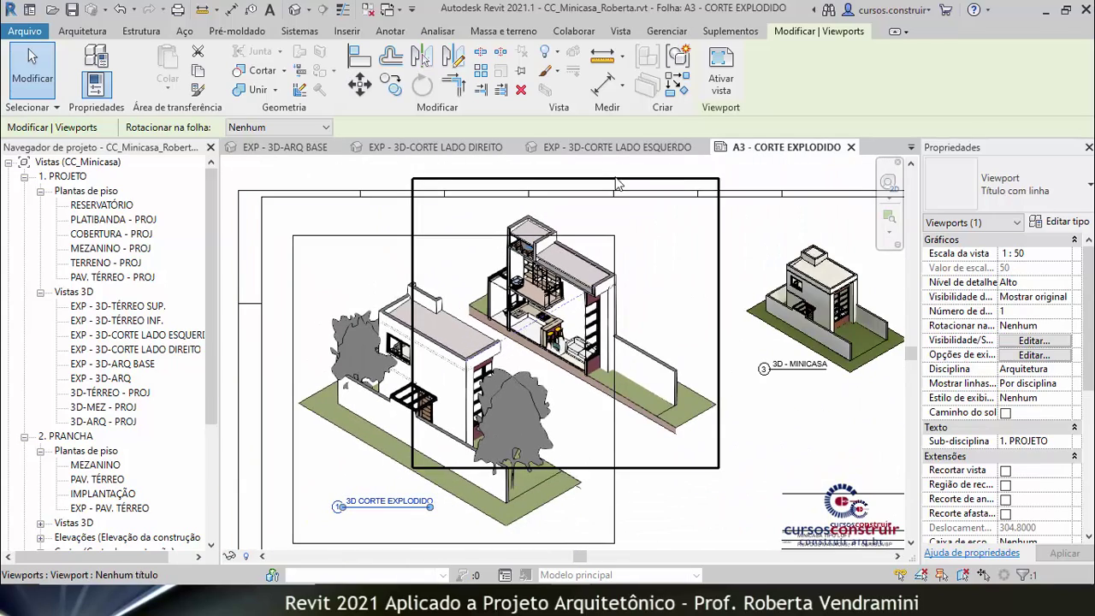
key("Escape")
scroll(503, 346, "up", 1)
scroll(503, 346, "up", 2)
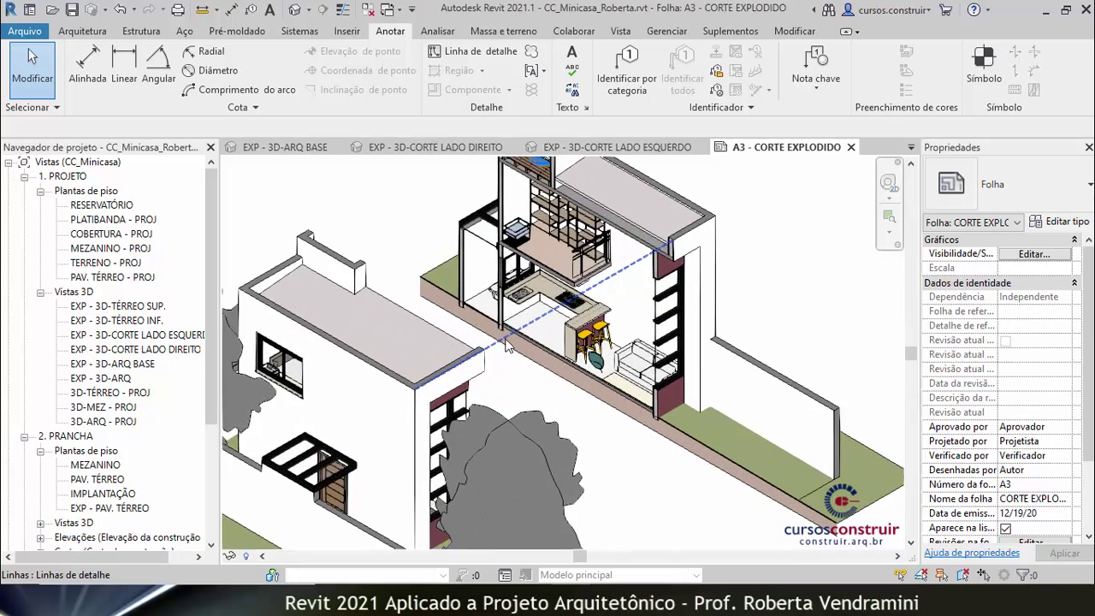
left_click(503, 347)
scroll(503, 346, "up", 1)
scroll(463, 351, "up", 1)
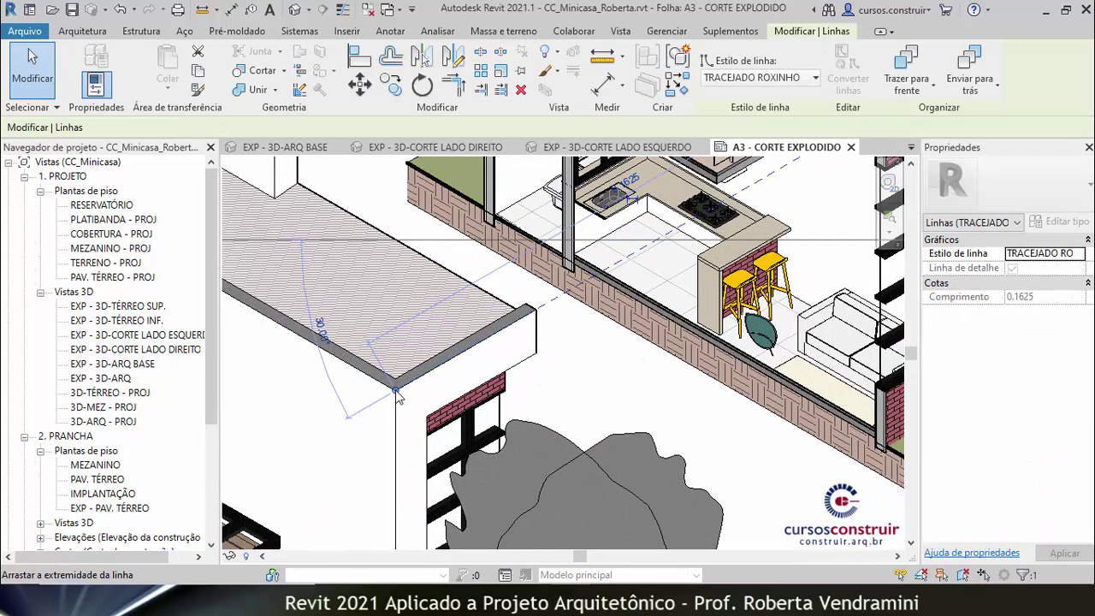
scroll(463, 351, "up", 1)
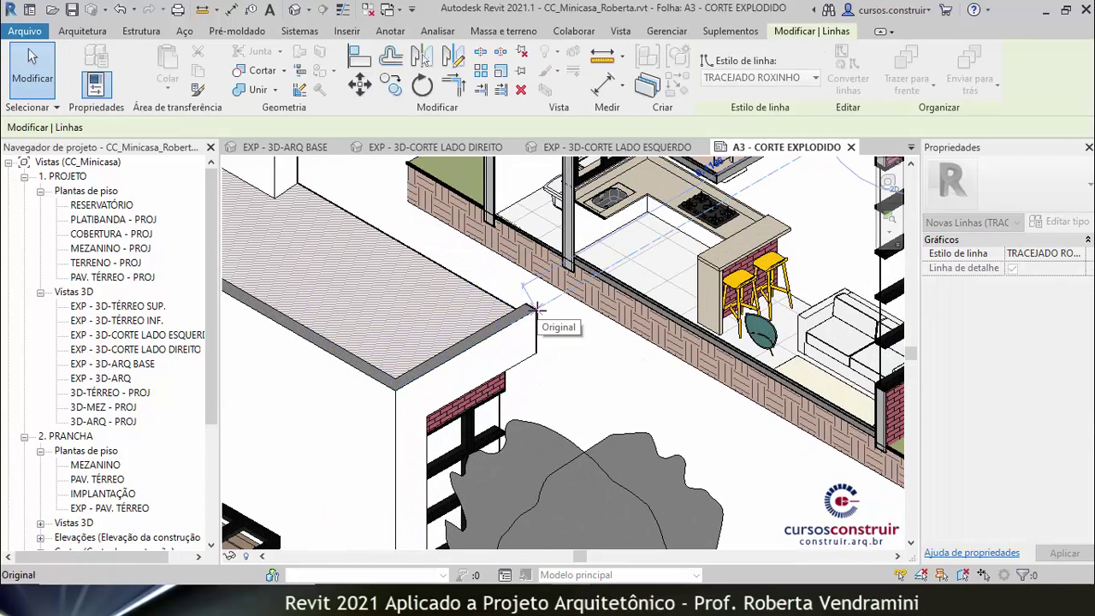
left_click_drag(534, 308, 532, 306)
scroll(513, 305, "up", 1)
scroll(541, 313, "up", 1)
scroll(524, 342, "up", 1)
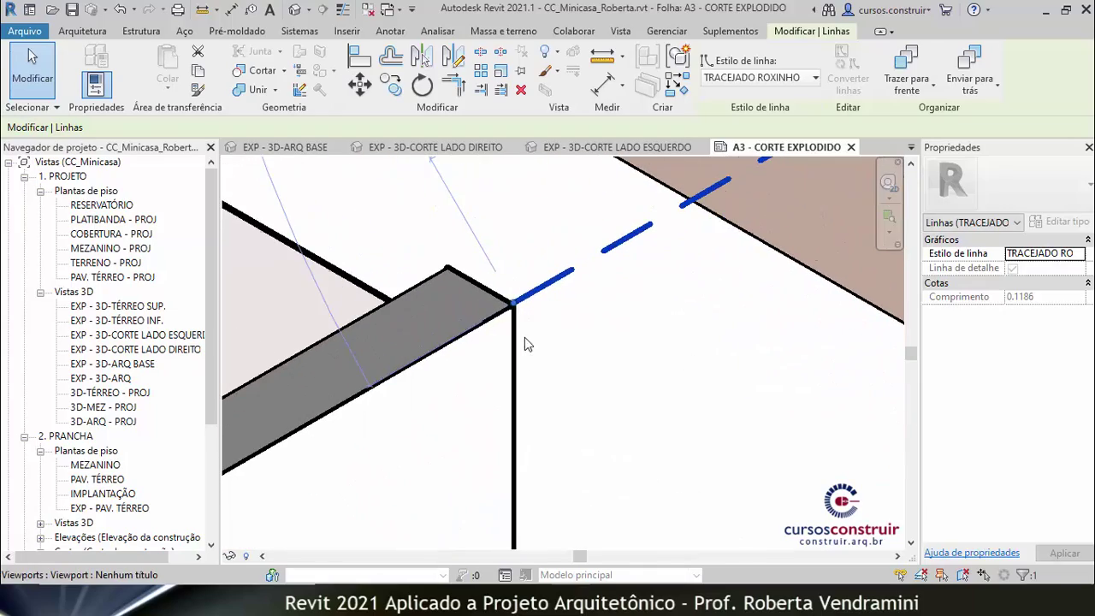
- Reselect the section viewport to check its alignment, then clear the selection
left_click(525, 339)
scroll(505, 360, "down", 1)
scroll(499, 385, "down", 1)
scroll(548, 380, "down", 2)
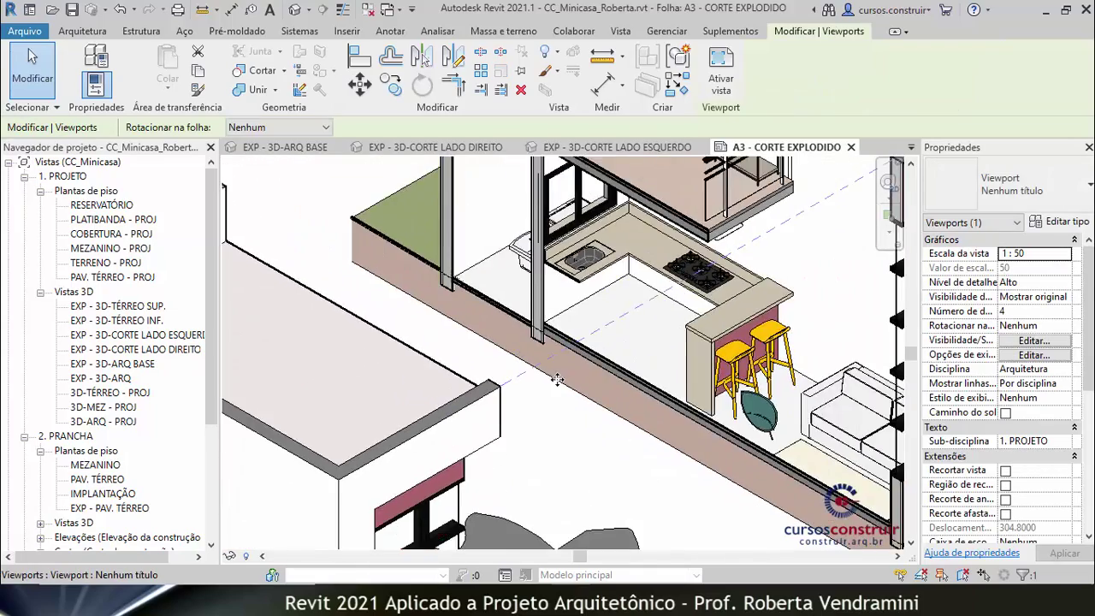
scroll(557, 380, "down", 2)
scroll(548, 360, "down", 1)
scroll(530, 299, "down", 1)
left_click(512, 247)
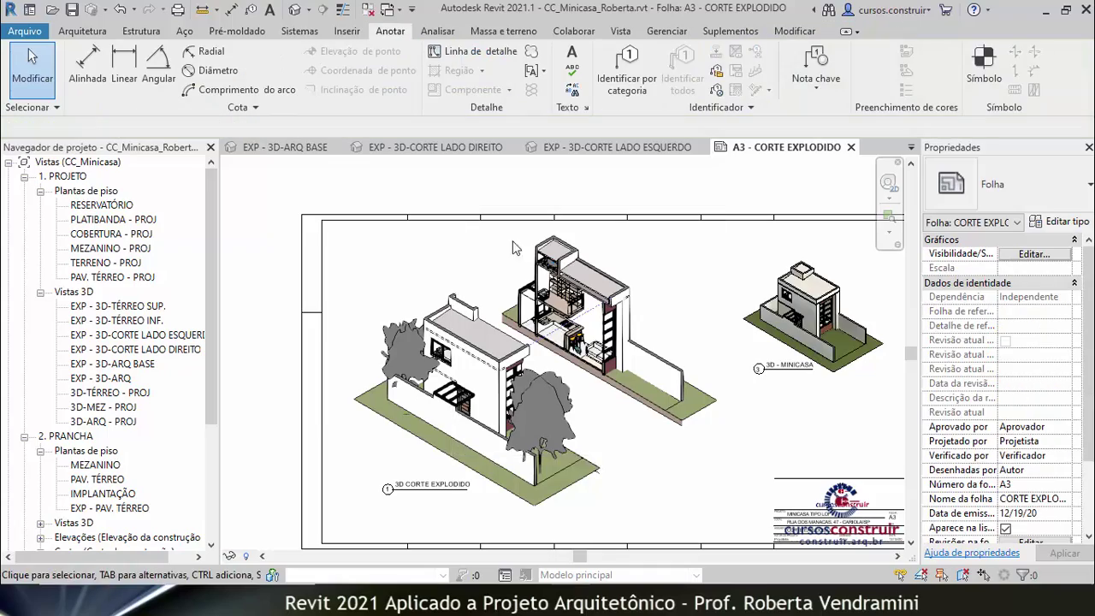
scroll(510, 274, "up", 2)
scroll(505, 316, "up", 2)
scroll(503, 344, "up", 1)
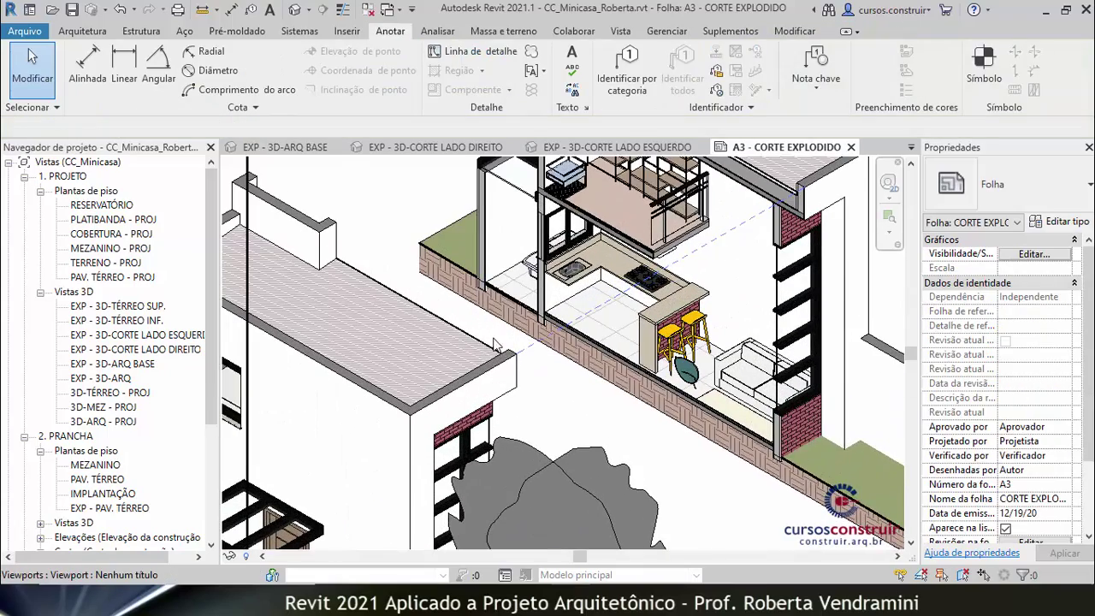
scroll(495, 345, "down", 2)
scroll(504, 333, "down", 1)
scroll(556, 304, "up", 1)
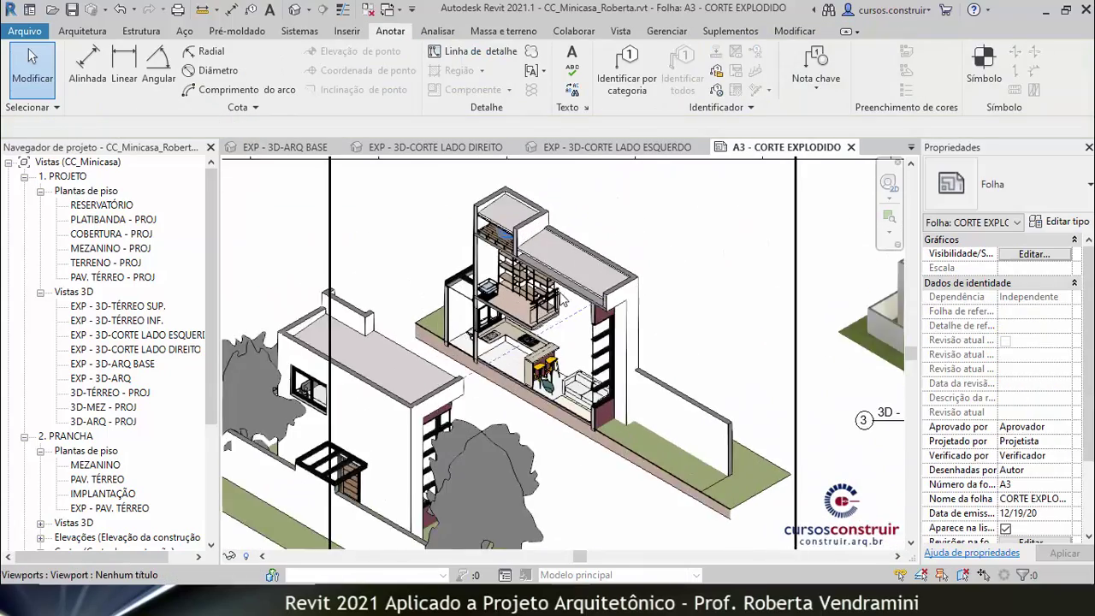
scroll(563, 299, "up", 2)
- Copy the purple dashed detail line from the low wall corner to the matching corner
left_click(444, 408)
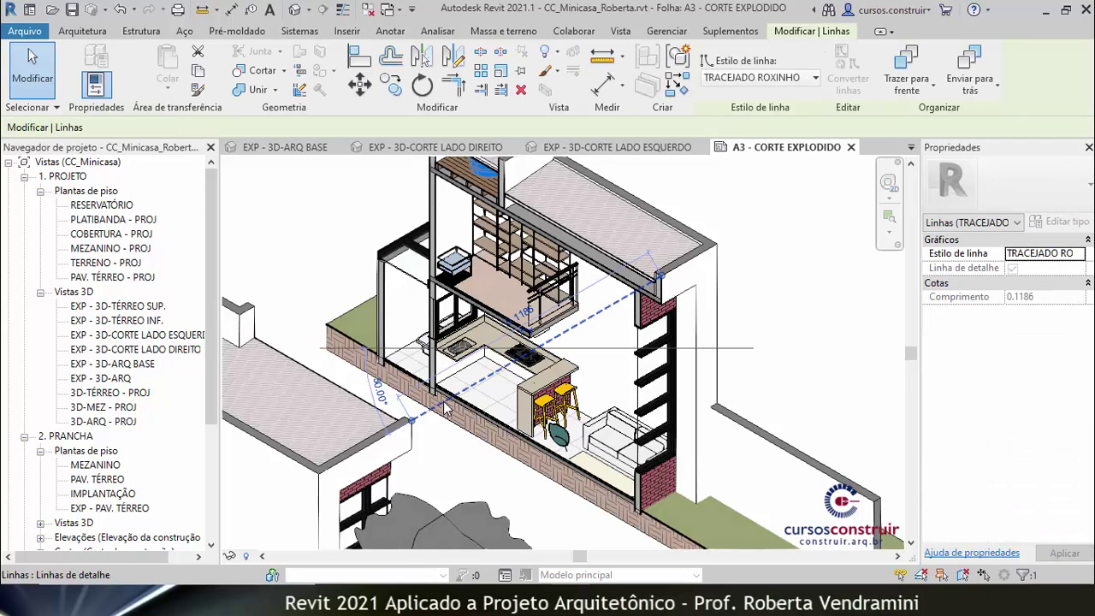
left_click(394, 89)
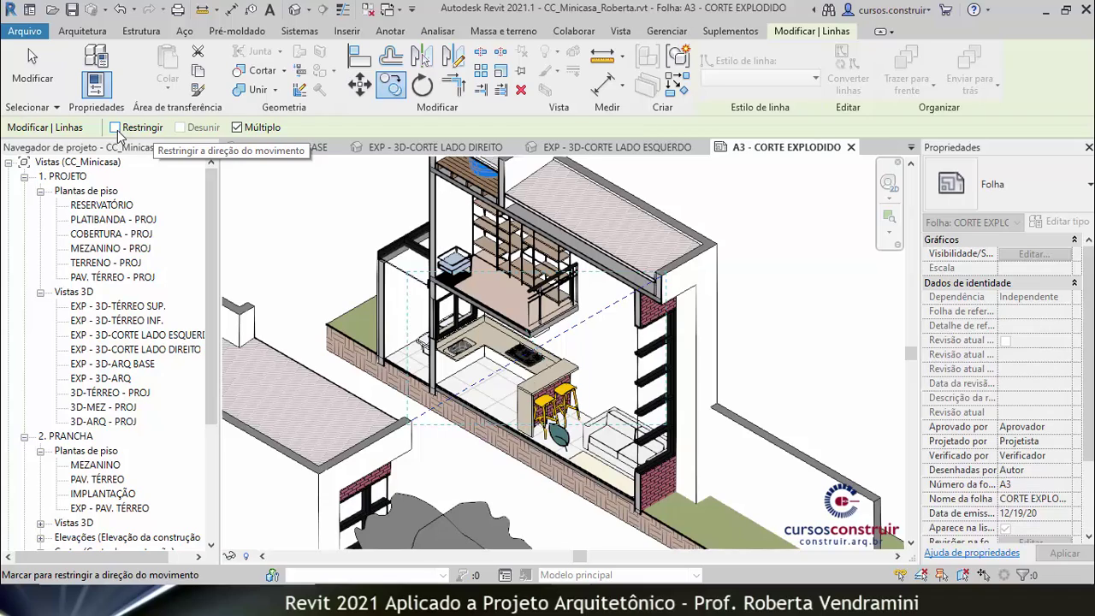
scroll(419, 432, "up", 3)
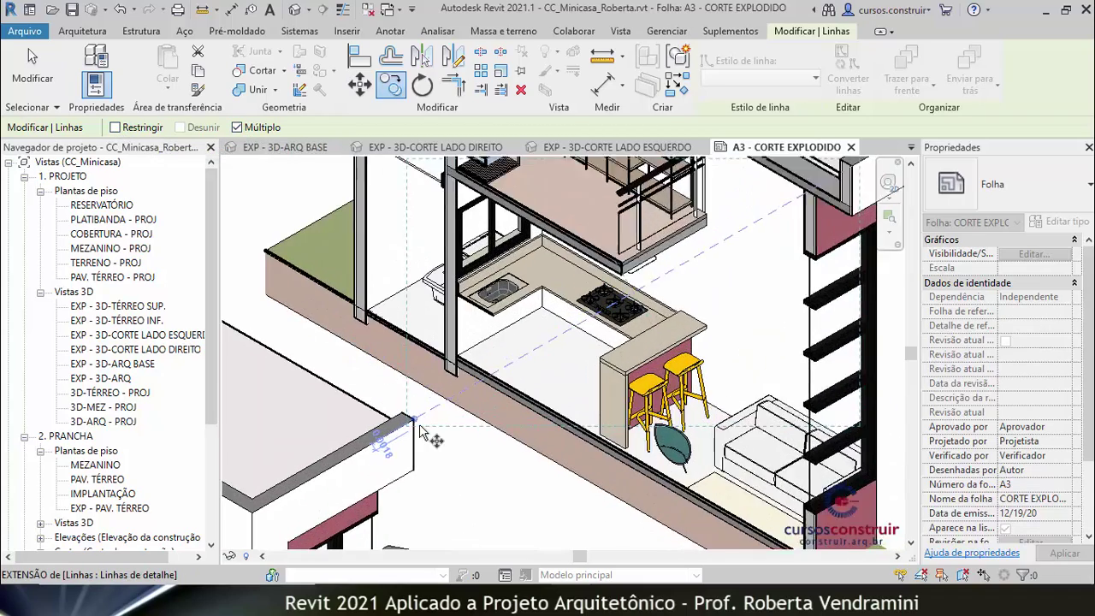
scroll(420, 430, "up", 2)
scroll(426, 438, "up", 2)
left_click(398, 400)
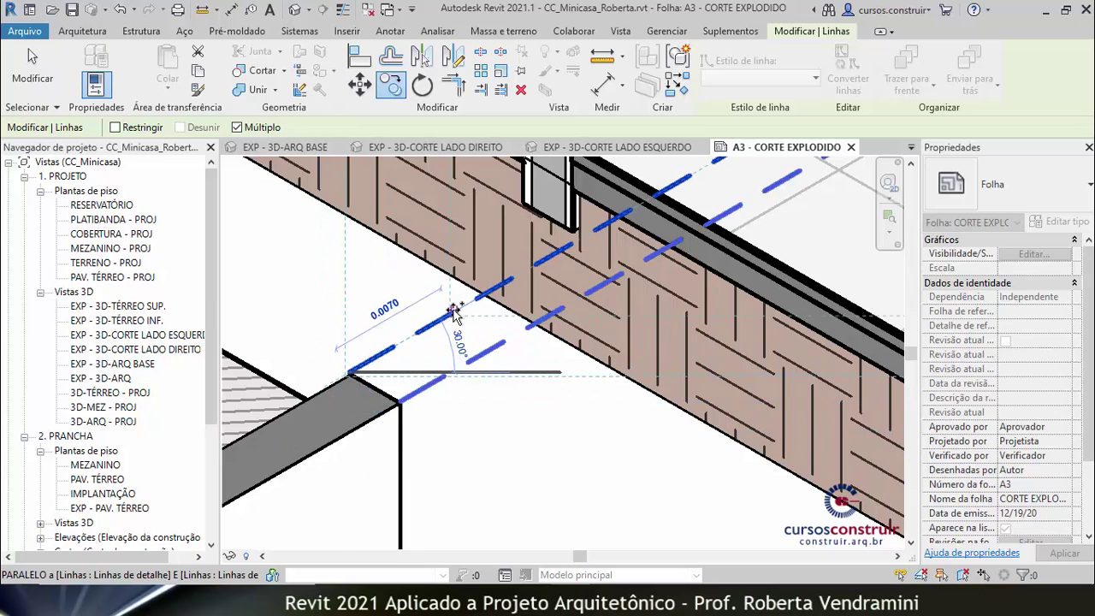
scroll(453, 359, "down", 2)
scroll(423, 447, "up", 2)
scroll(425, 445, "up", 3)
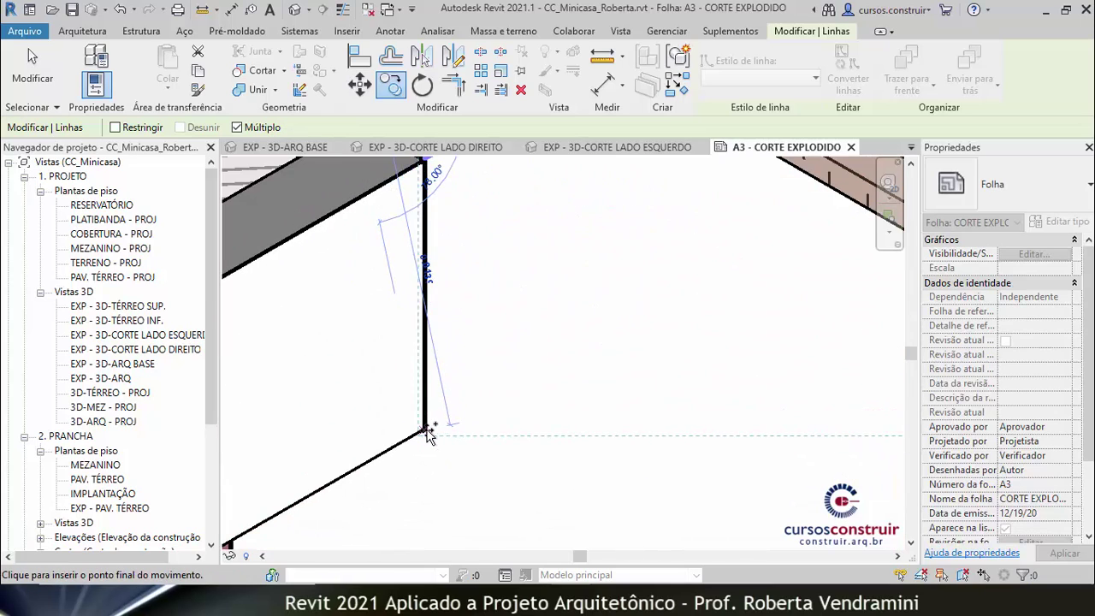
scroll(485, 267, "down", 1)
scroll(488, 266, "down", 2)
scroll(492, 265, "down", 2)
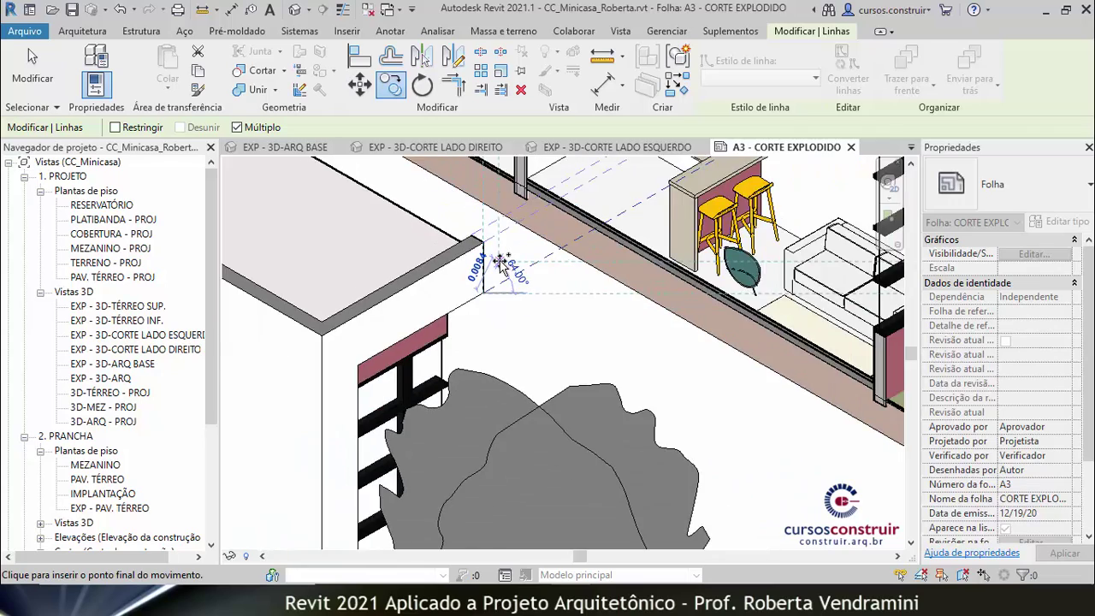
scroll(496, 264, "down", 2)
scroll(501, 263, "down", 1)
scroll(503, 264, "down", 1)
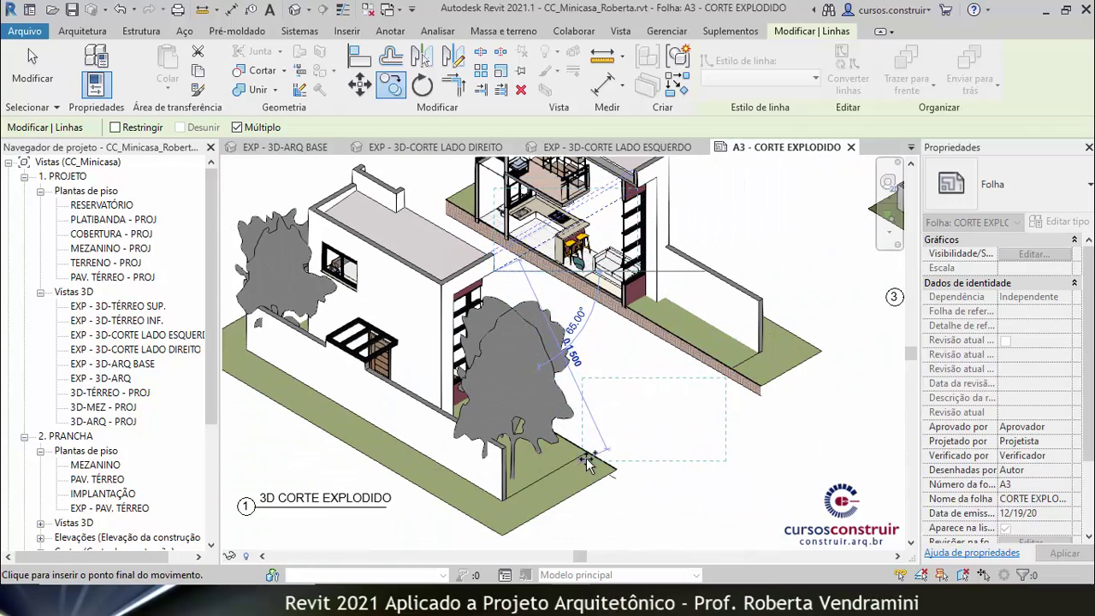
scroll(587, 462, "up", 3)
scroll(596, 435, "down", 1)
scroll(650, 462, "down", 1)
scroll(665, 467, "up", 3)
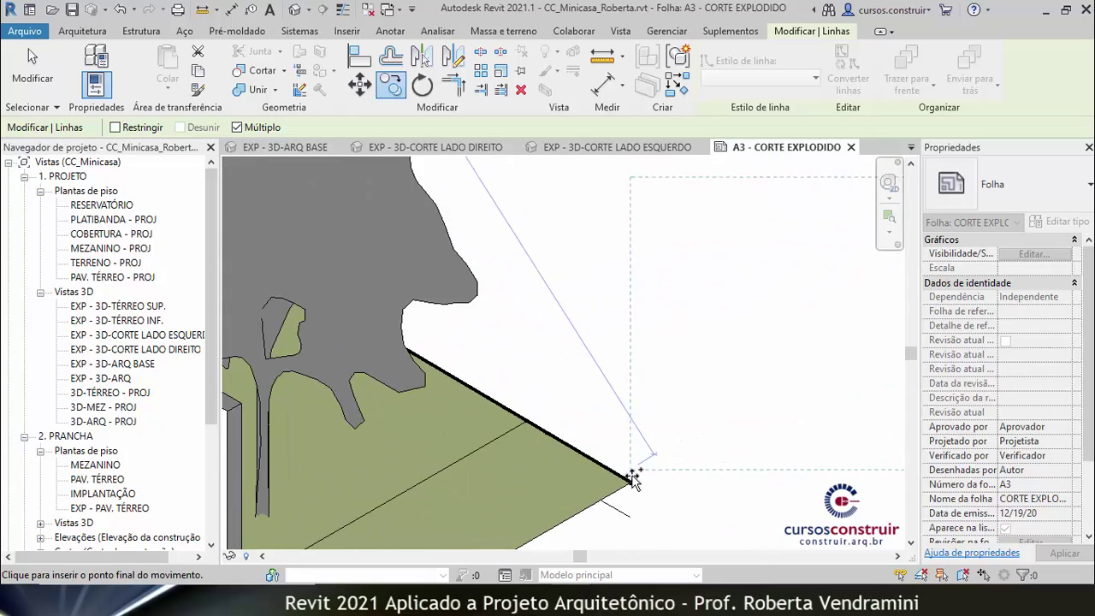
scroll(633, 479, "down", 1)
scroll(596, 454, "down", 2)
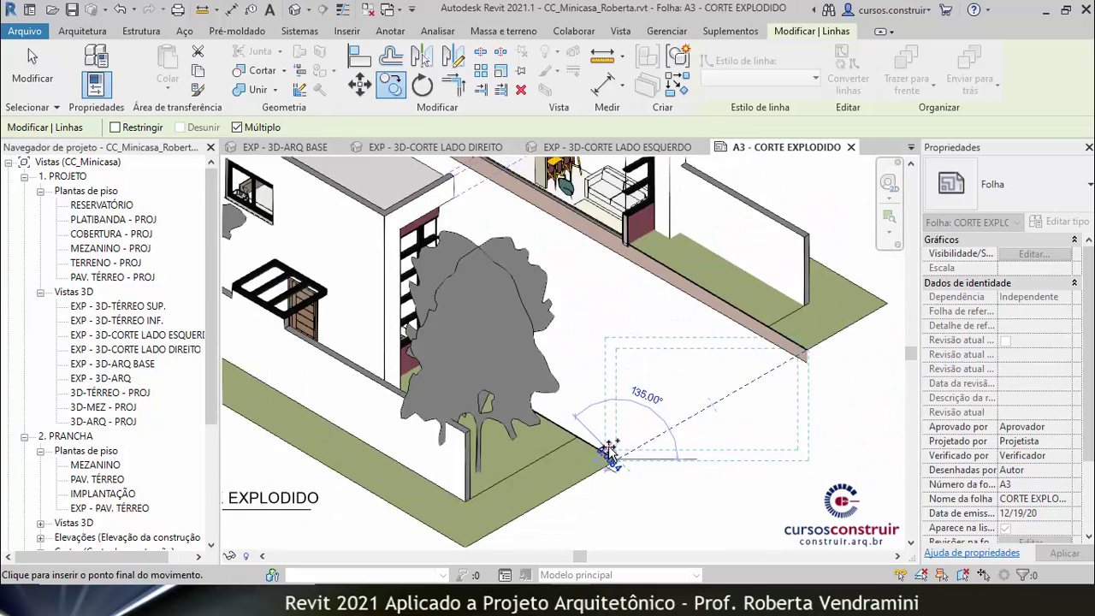
scroll(586, 428, "down", 2)
scroll(585, 412, "up", 1)
scroll(564, 419, "up", 3)
scroll(535, 427, "up", 2)
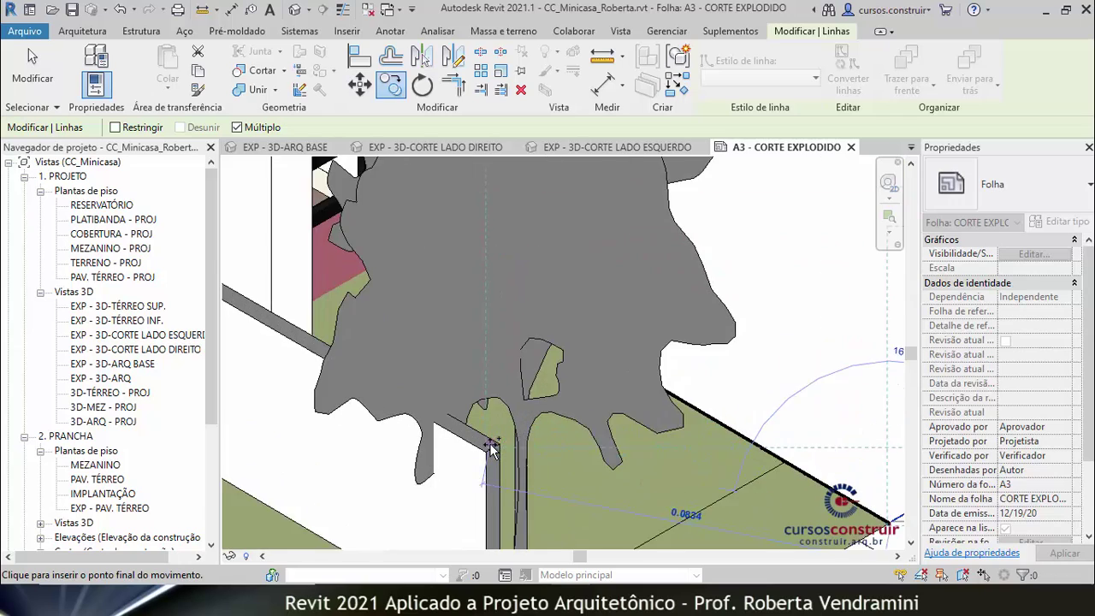
scroll(514, 433, "up", 2)
scroll(530, 447, "down", 2)
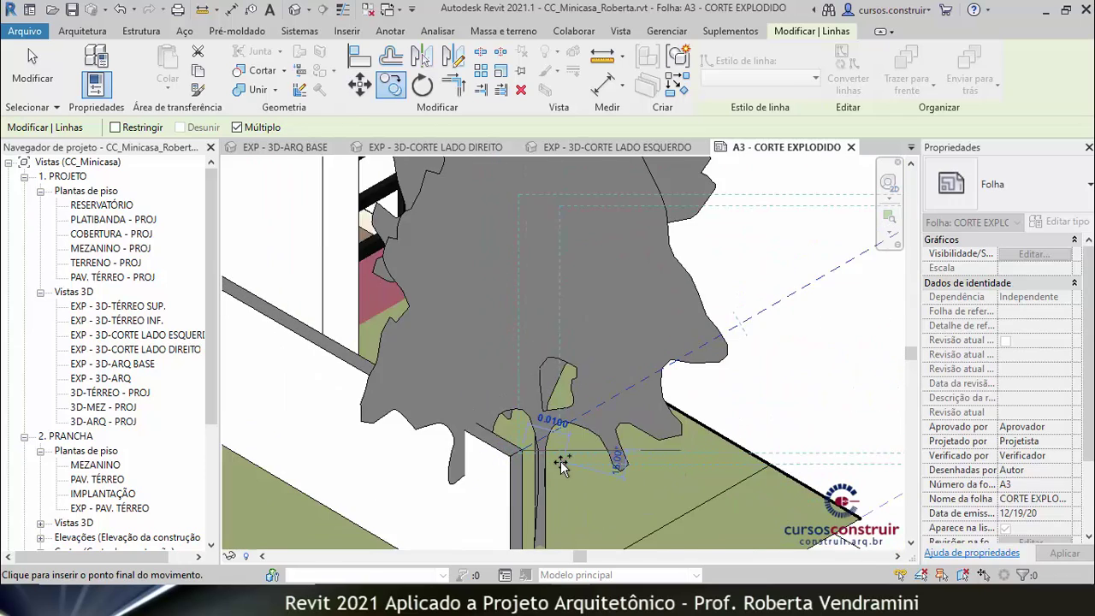
scroll(558, 452, "down", 2)
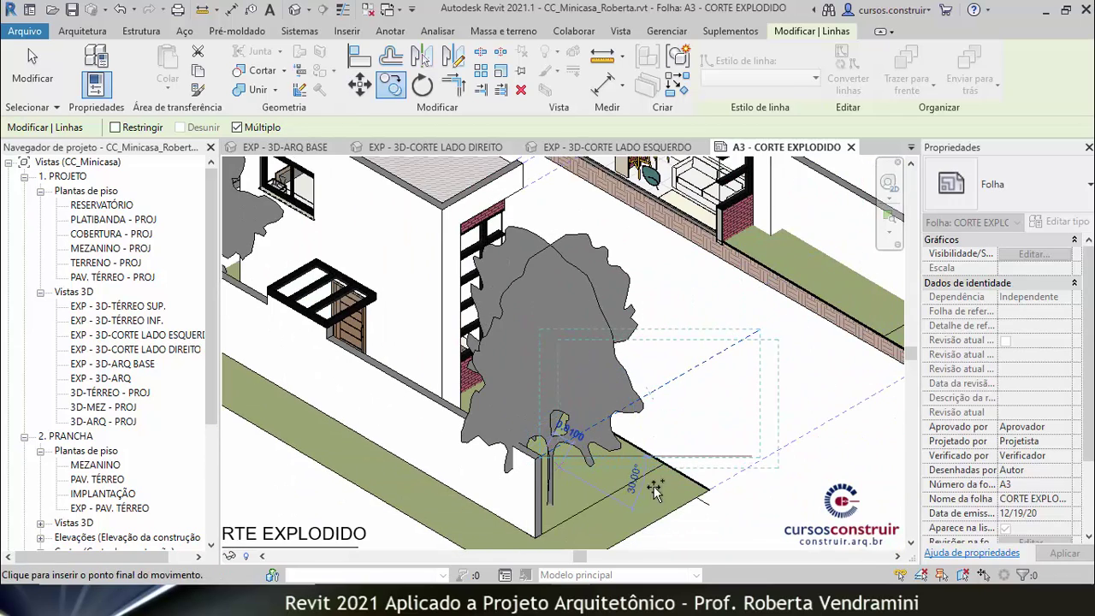
scroll(641, 411, "down", 3)
scroll(483, 236, "up", 2)
scroll(450, 273, "up", 2)
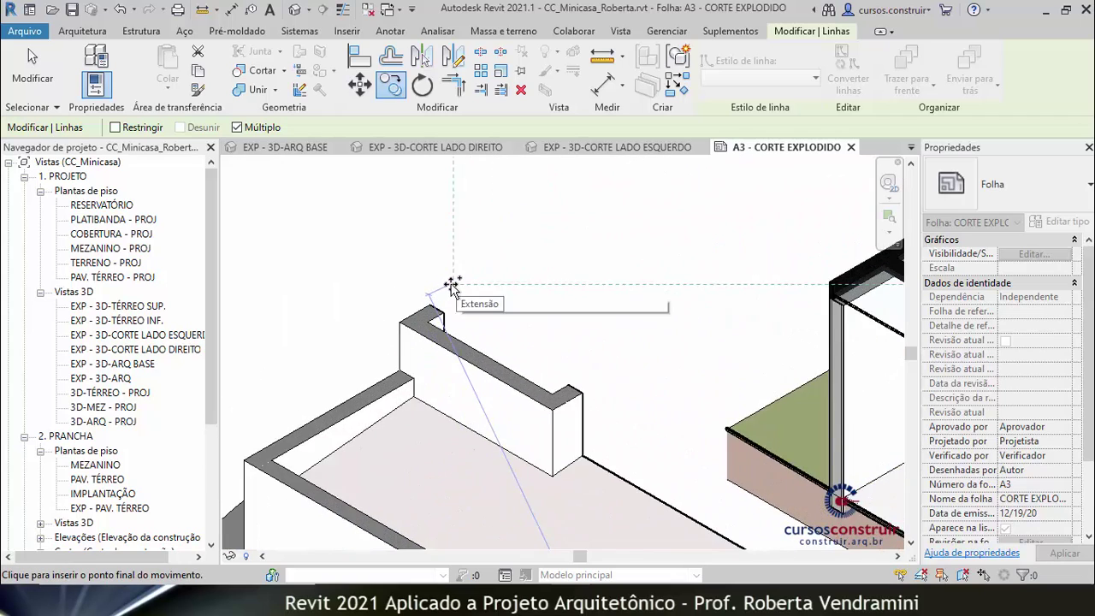
scroll(448, 294, "up", 2)
scroll(428, 313, "up", 1)
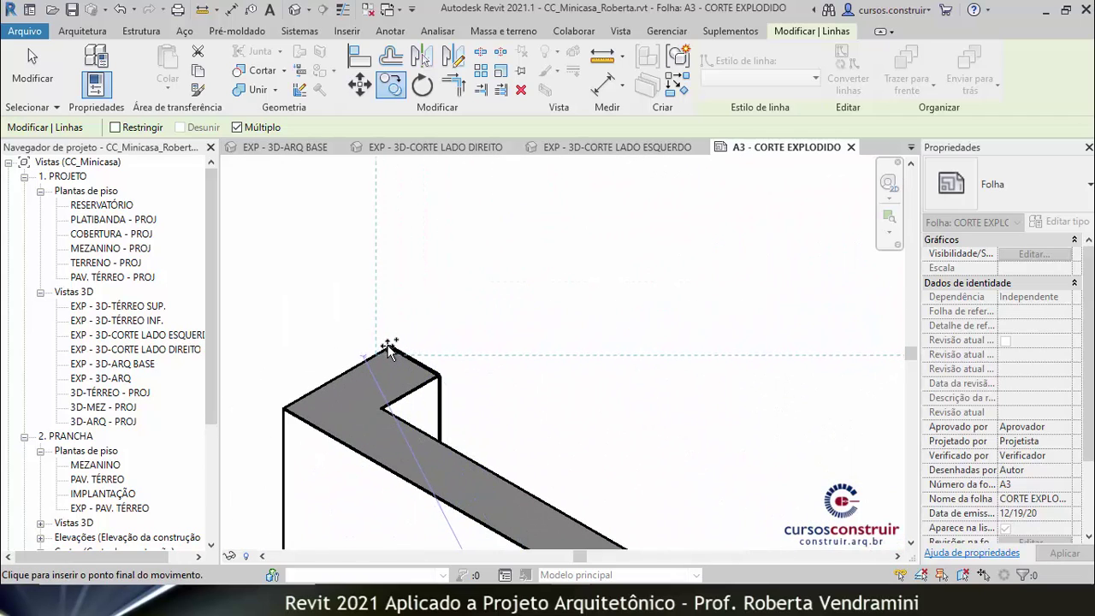
left_click(390, 346)
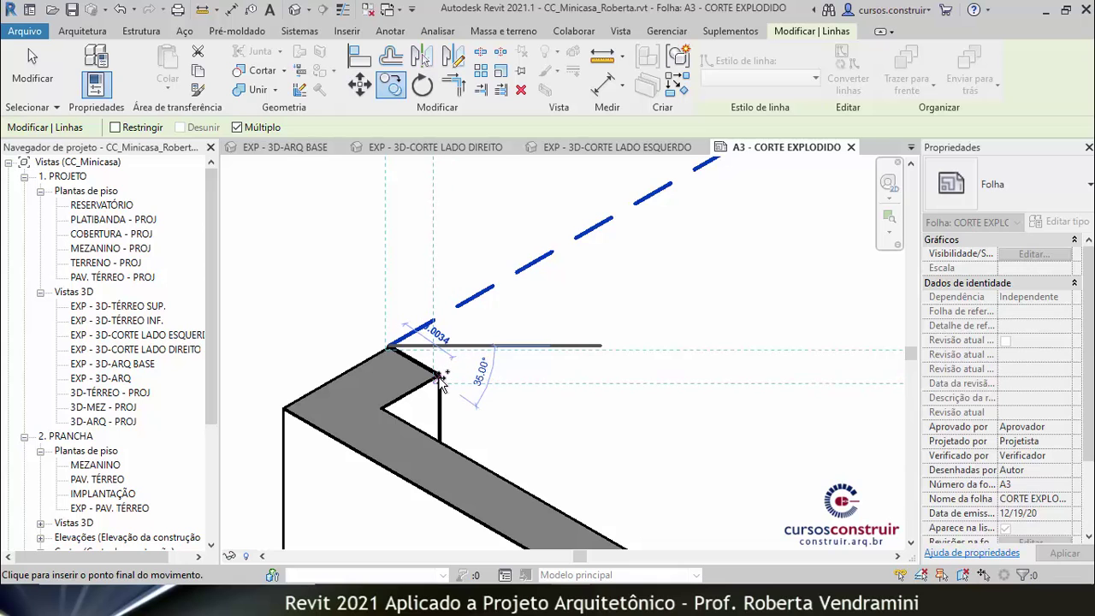
scroll(445, 380, "down", 3)
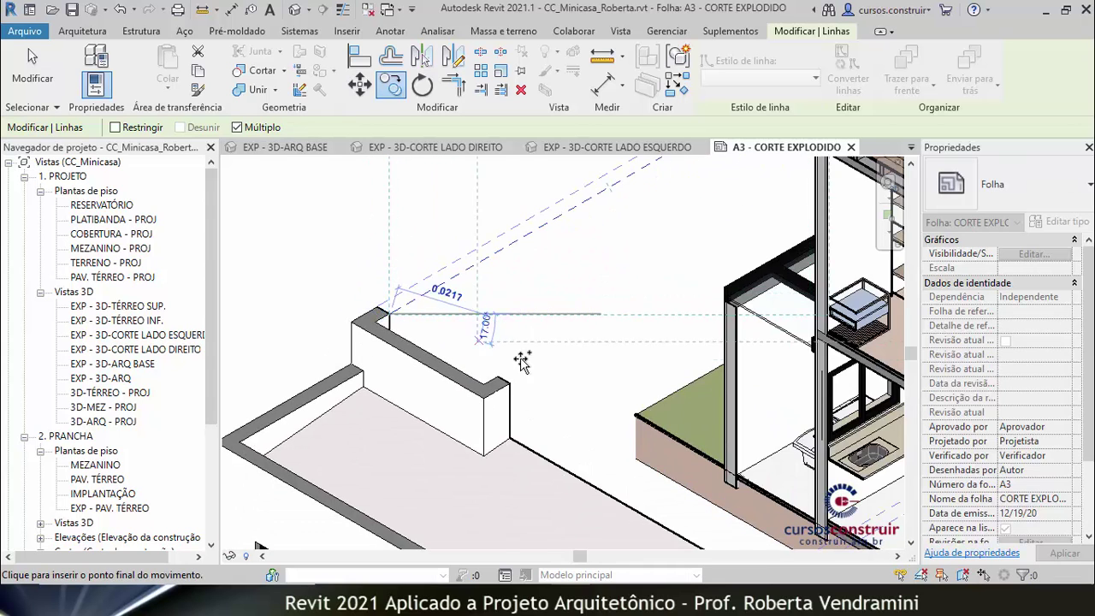
scroll(513, 381, "up", 3)
scroll(483, 376, "up", 1)
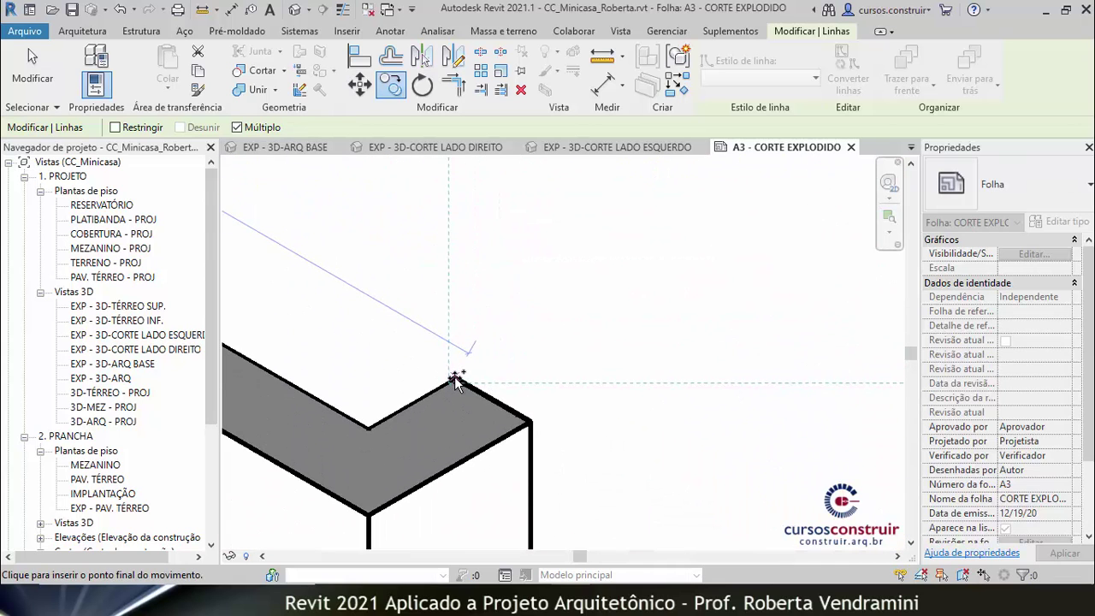
left_click(454, 379)
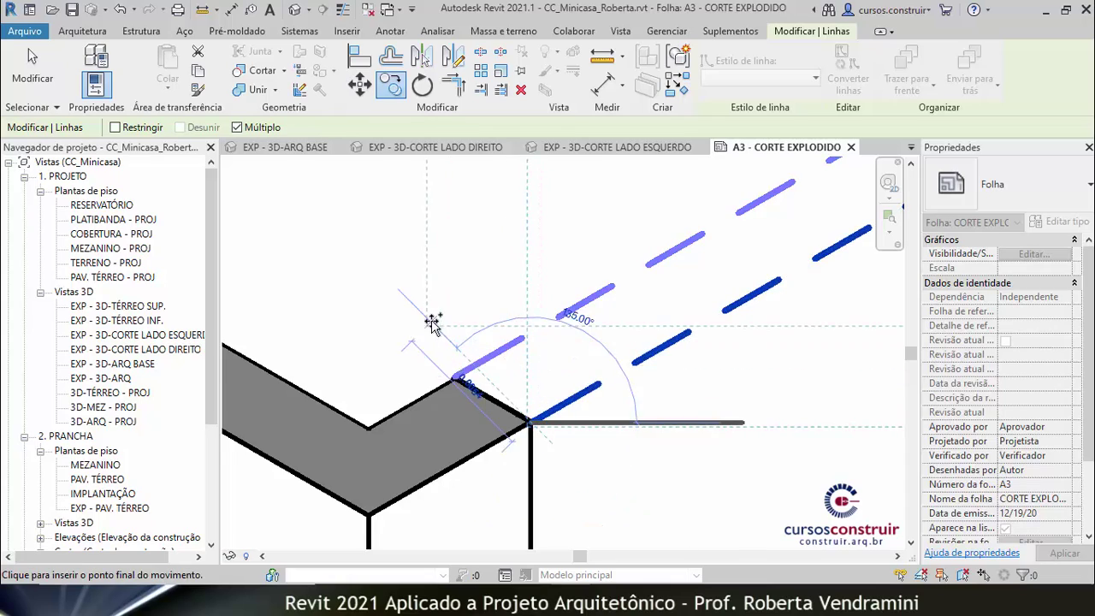
- Make another copy of the dashed lines, placed at the section model's matching end point
scroll(432, 367, "down", 3)
scroll(420, 349, "down", 3)
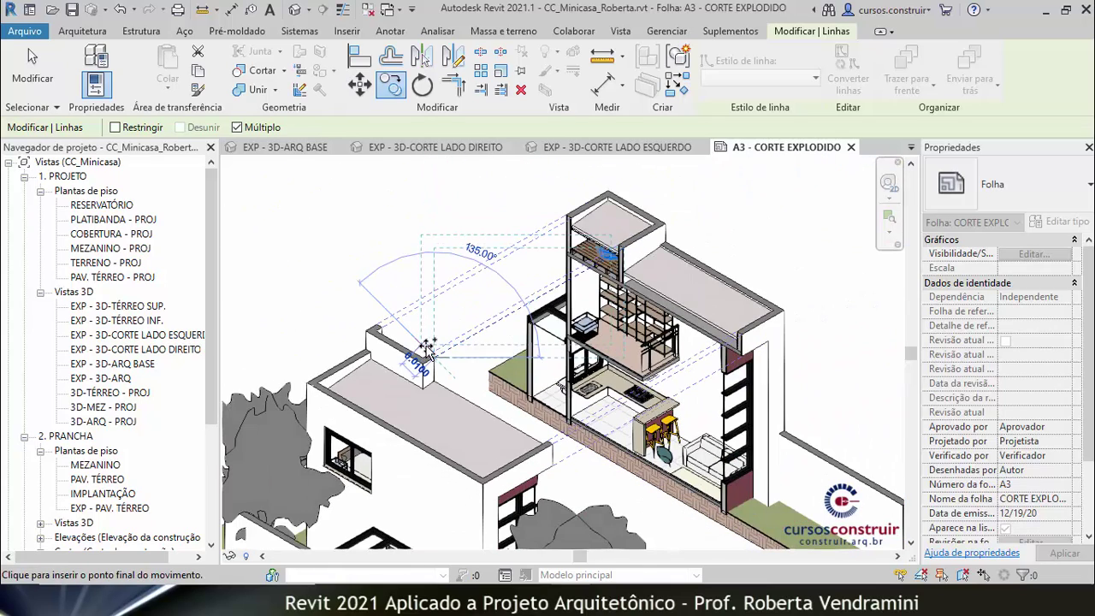
left_click(695, 344)
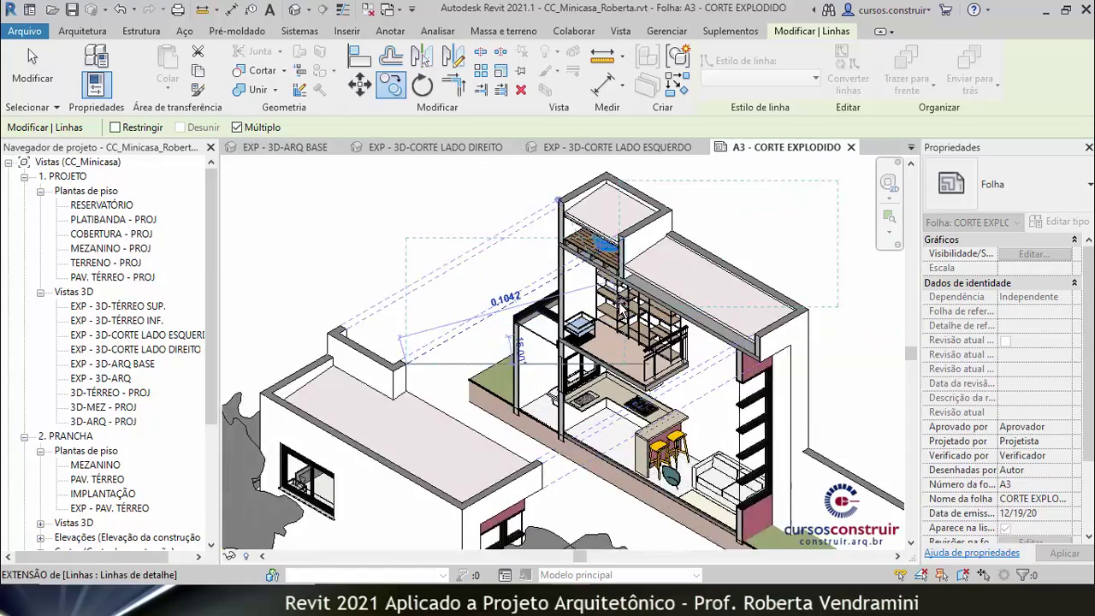
scroll(547, 308, "up", 2)
scroll(539, 299, "down", 2)
scroll(541, 301, "down", 2)
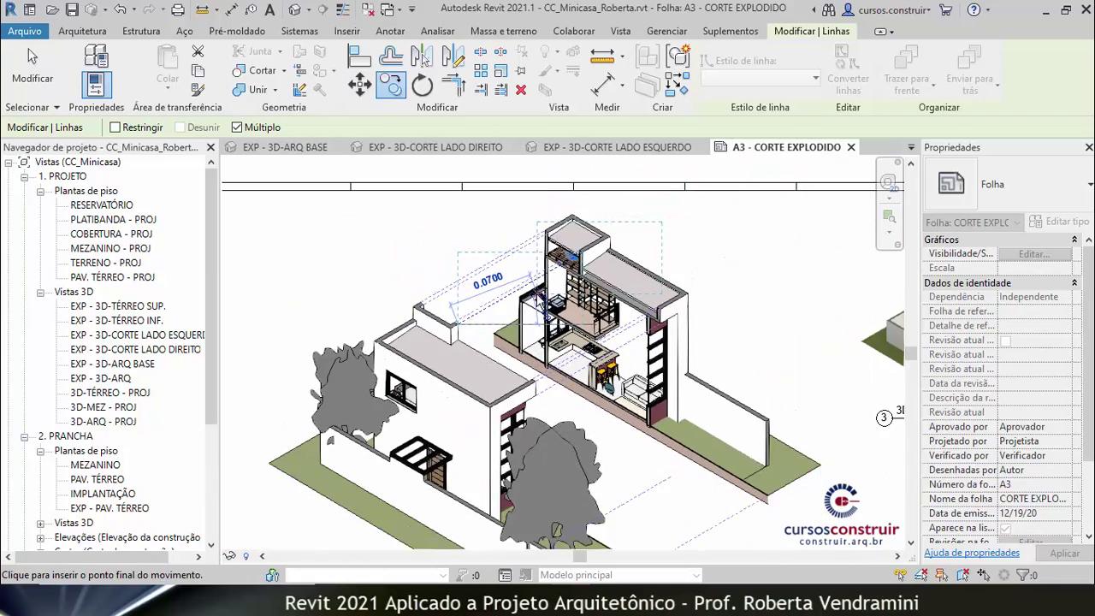
scroll(541, 301, "down", 2)
scroll(646, 466, "up", 1)
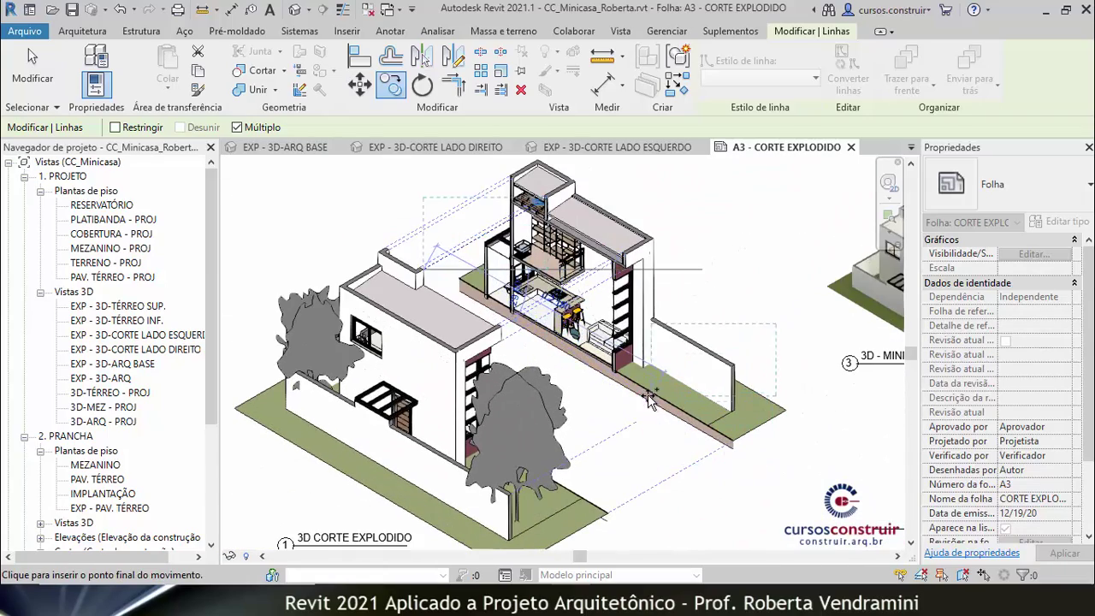
left_click(646, 367)
- Draw one more parallel purple dashed line with Create Similar (CS) along the front garden wall
key("Escape")
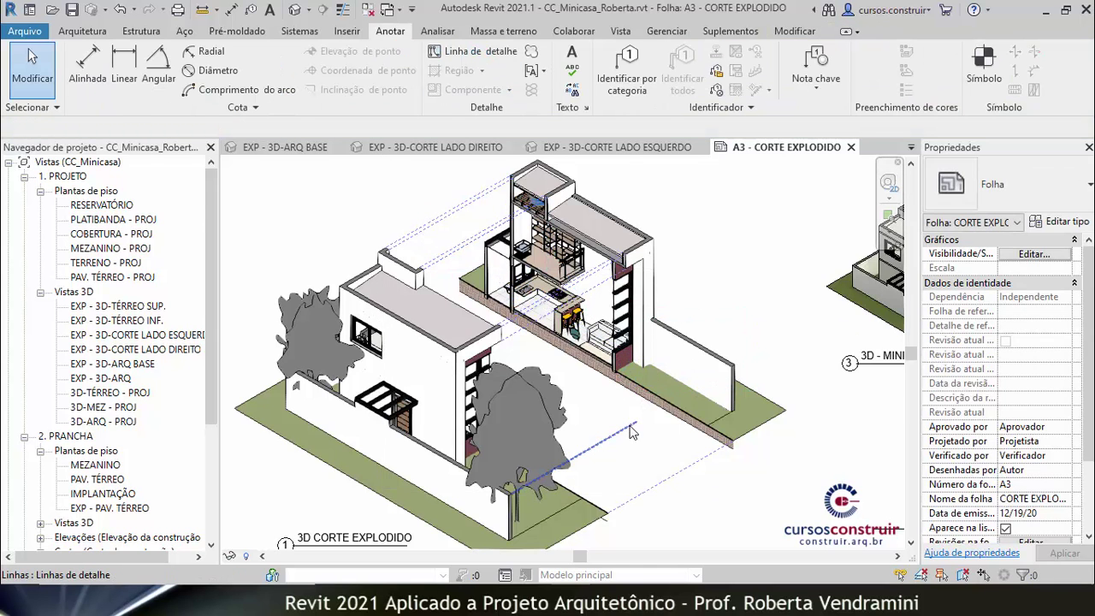
left_click(656, 446)
scroll(671, 415, "up", 2)
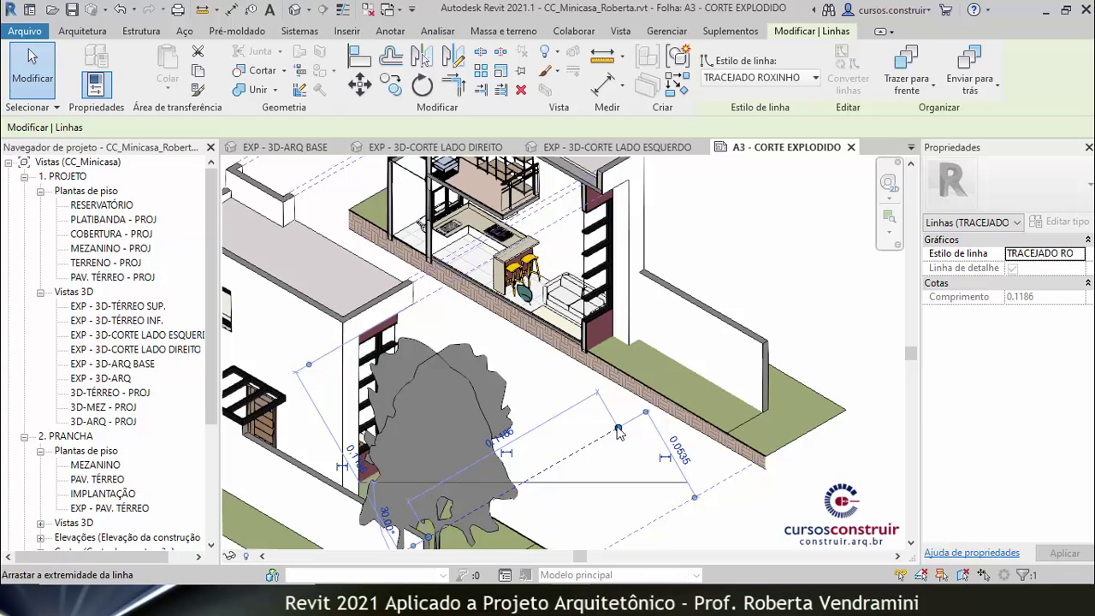
key("c")
key("s")
left_click(517, 488)
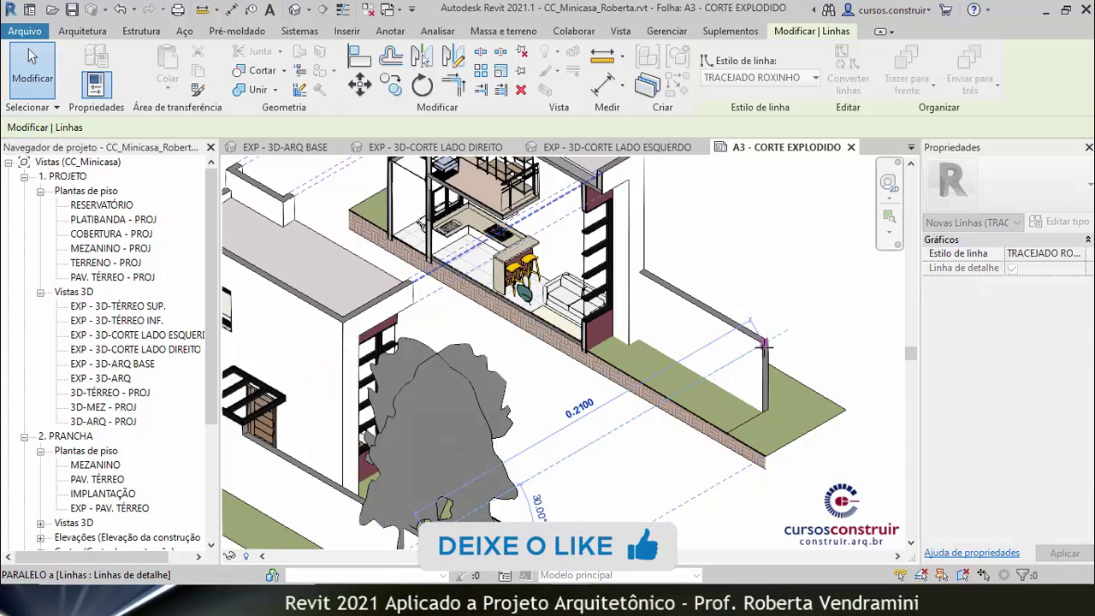
left_click(757, 348)
key("Escape")
key("Escape")
scroll(629, 396, "down", 2)
scroll(629, 395, "down", 3)
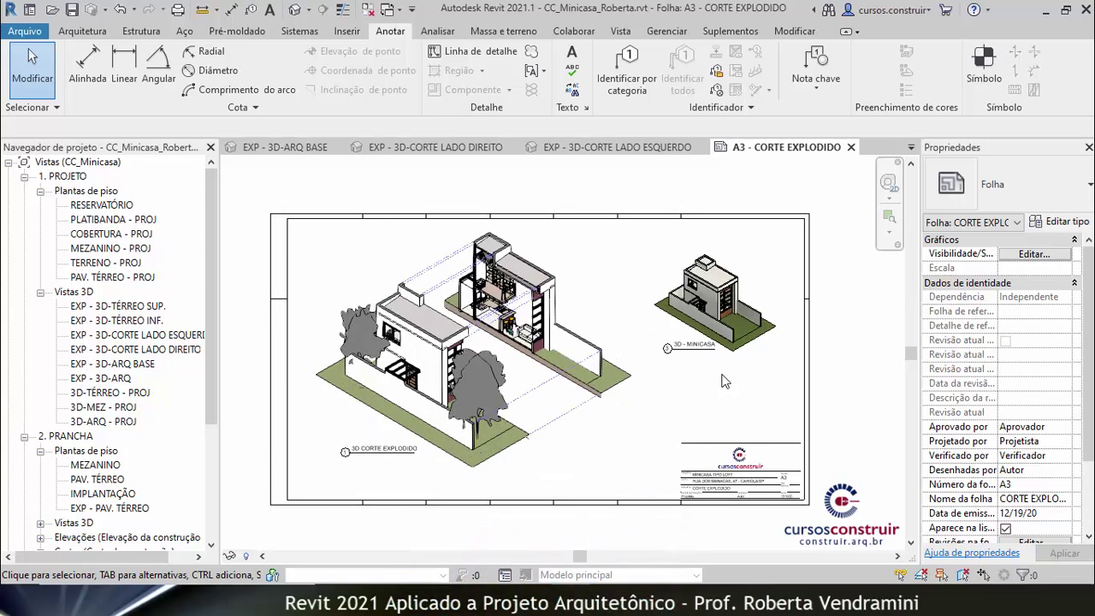
scroll(726, 382, "up", 2)
- Save the project and switch the 3D CORTE EXPLODIDO viewport to the Realistic visual style
left_click(73, 11)
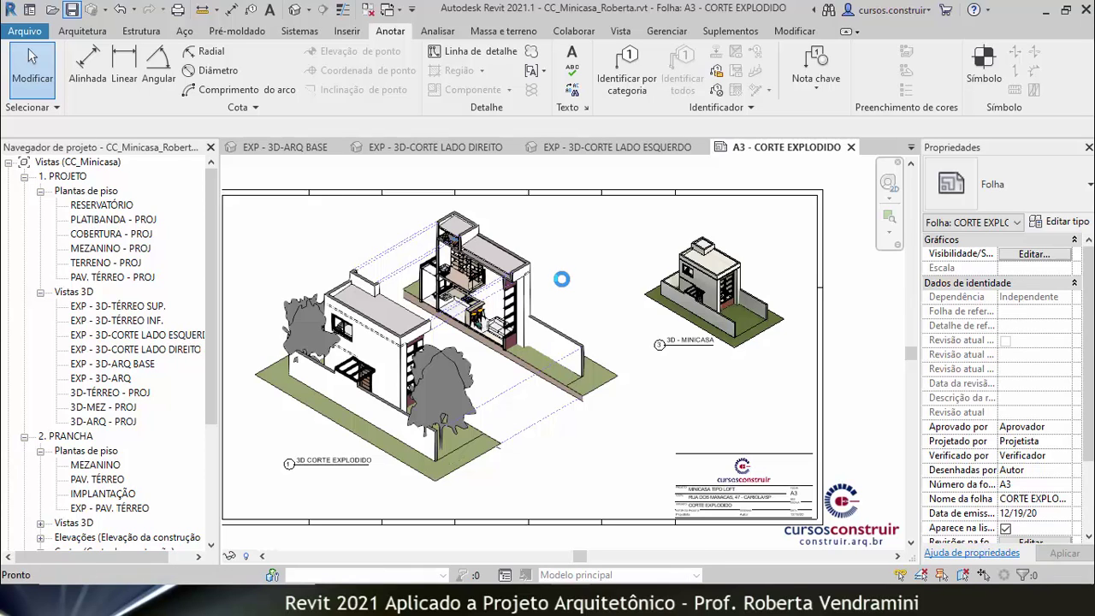
double_click(334, 378)
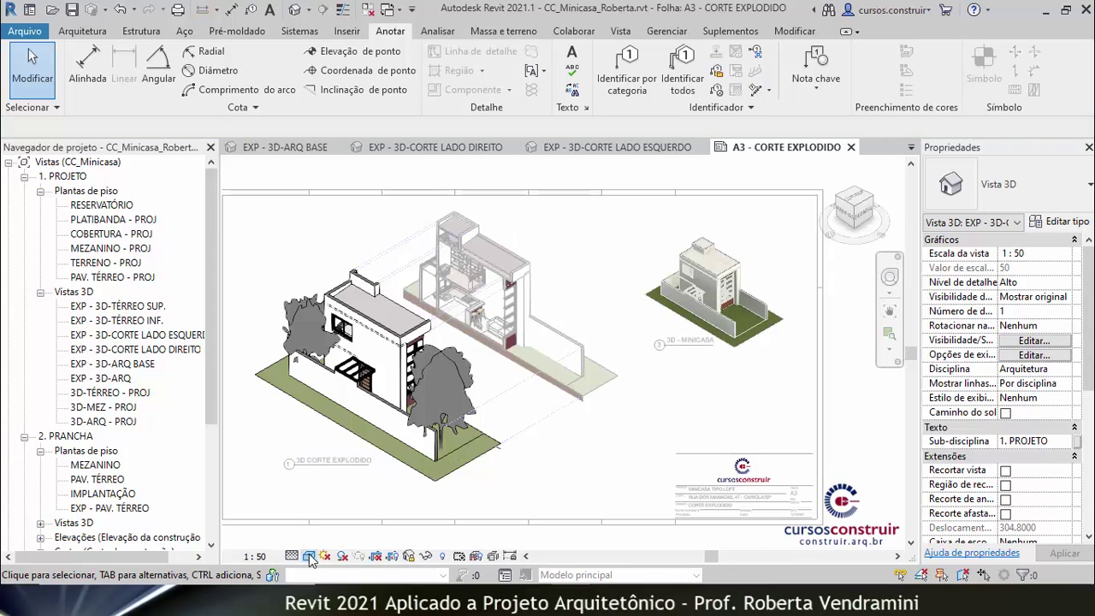
left_click(309, 556)
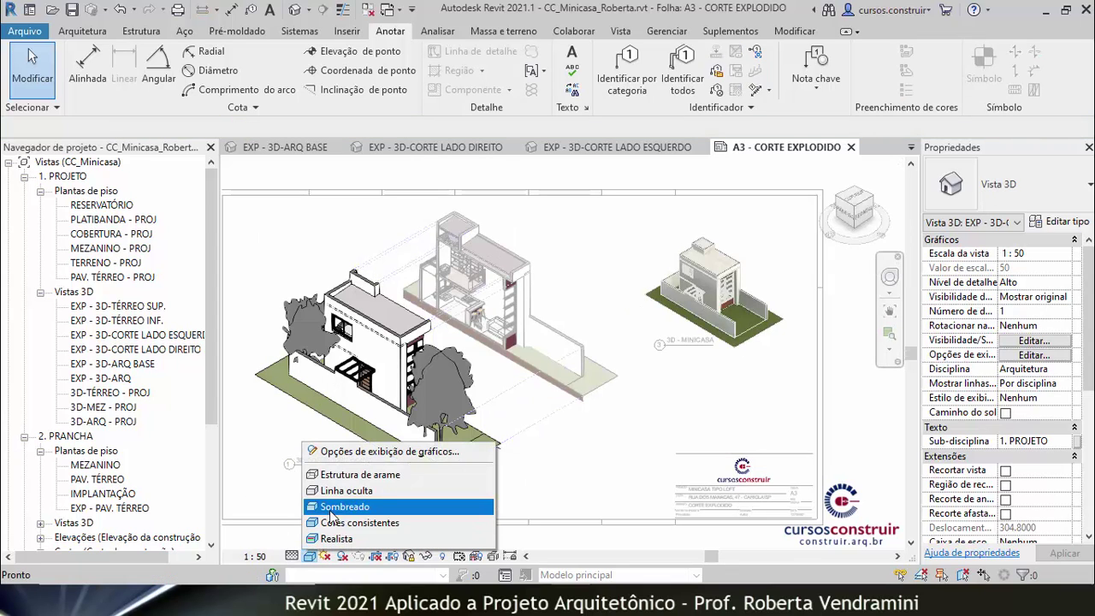
left_click(325, 538)
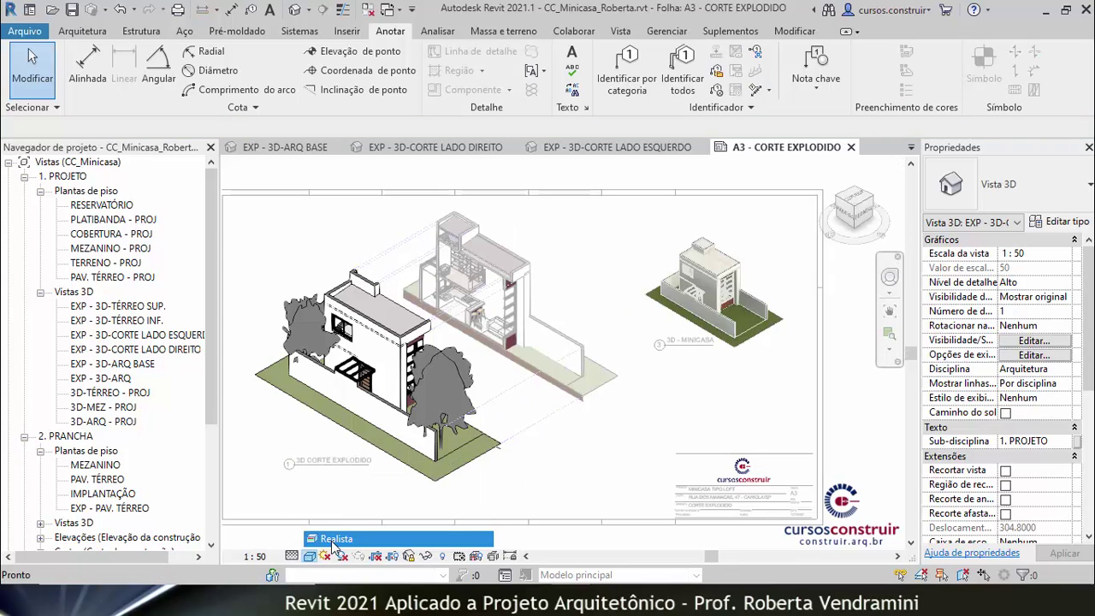
double_click(564, 183)
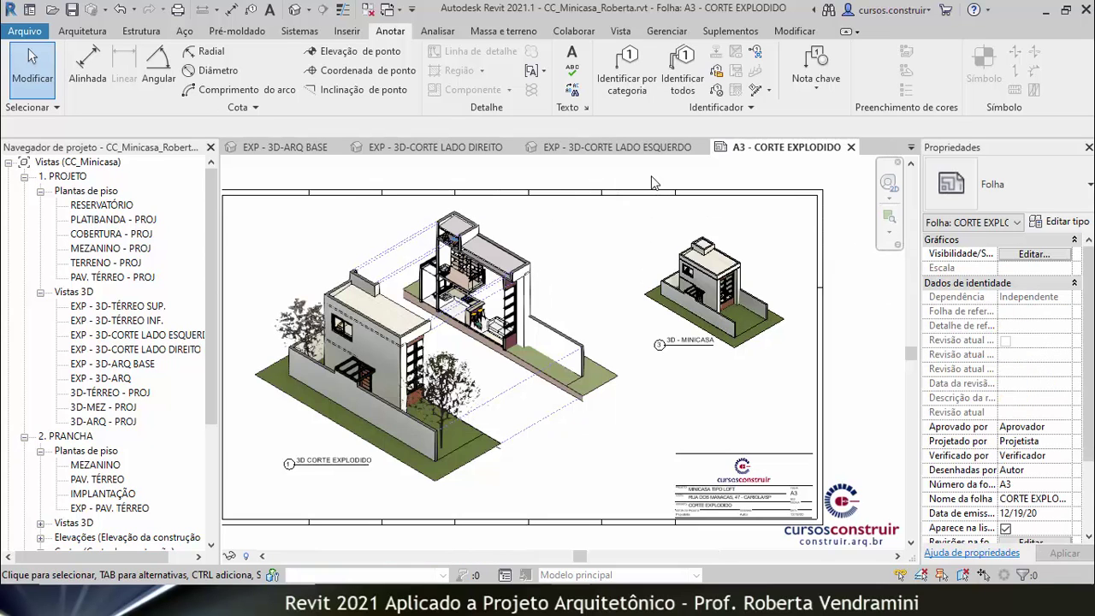
- Reactivate the exploded 3D viewport and confirm it stays in the Realistic visual style
double_click(552, 272)
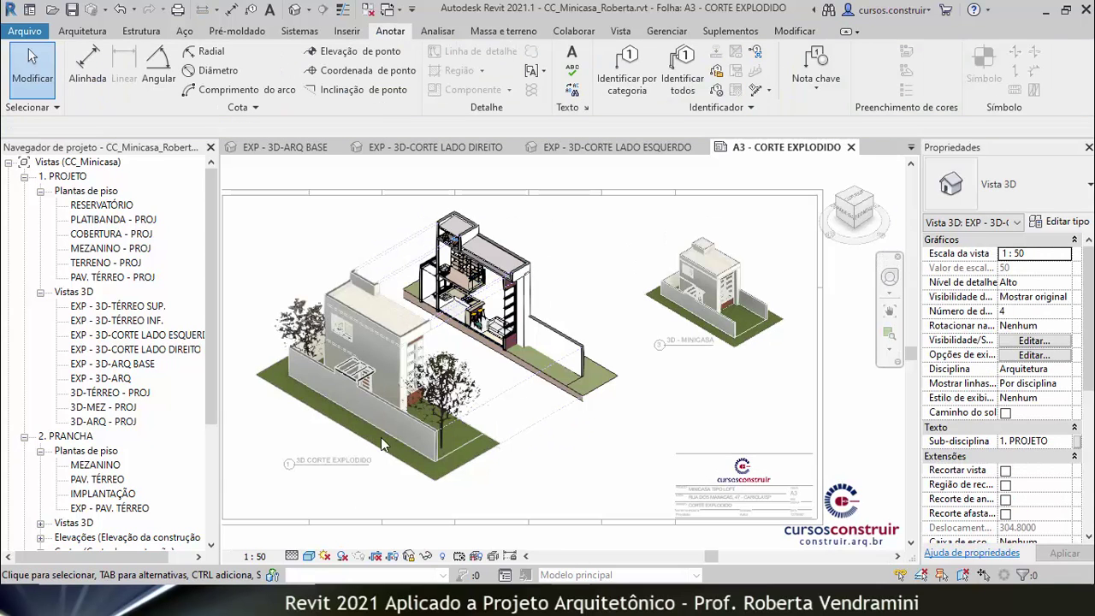
left_click(309, 557)
left_click(325, 530)
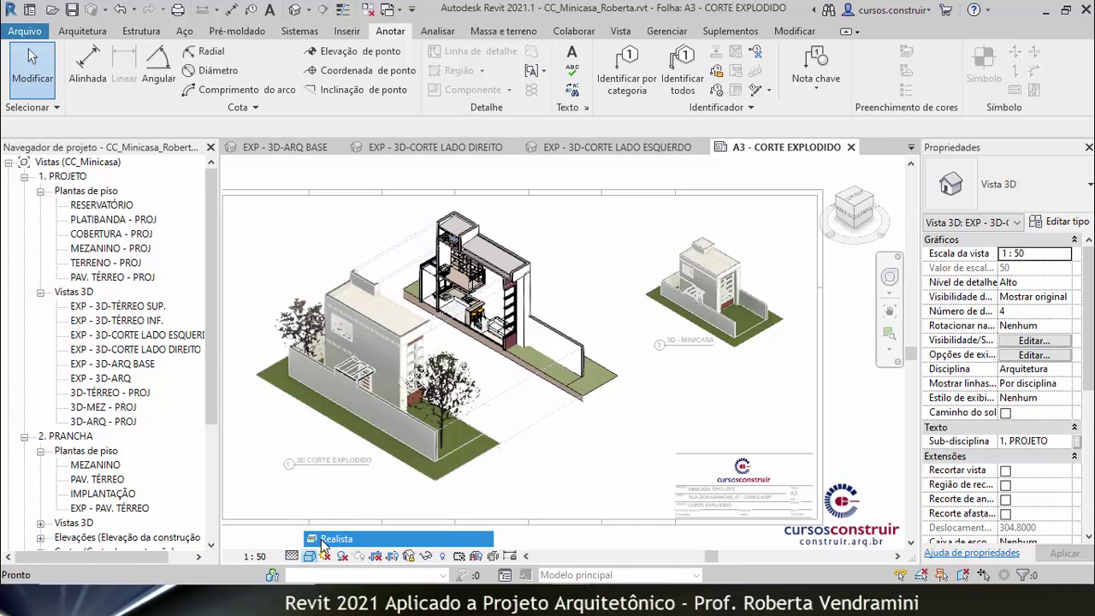
double_click(635, 164)
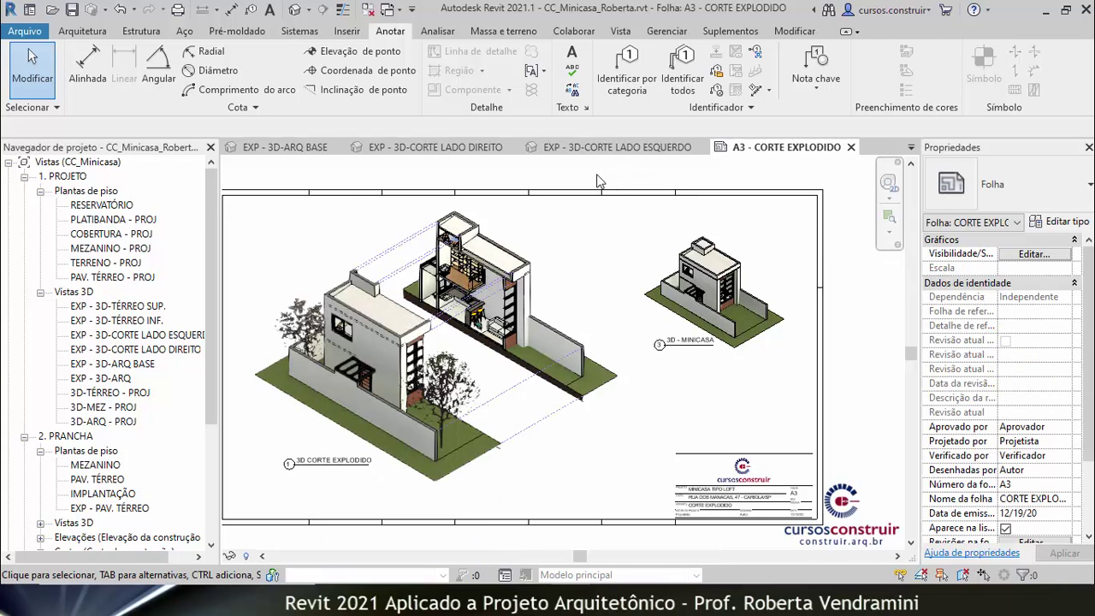
scroll(359, 325, "up", 2)
scroll(302, 335, "up", 3)
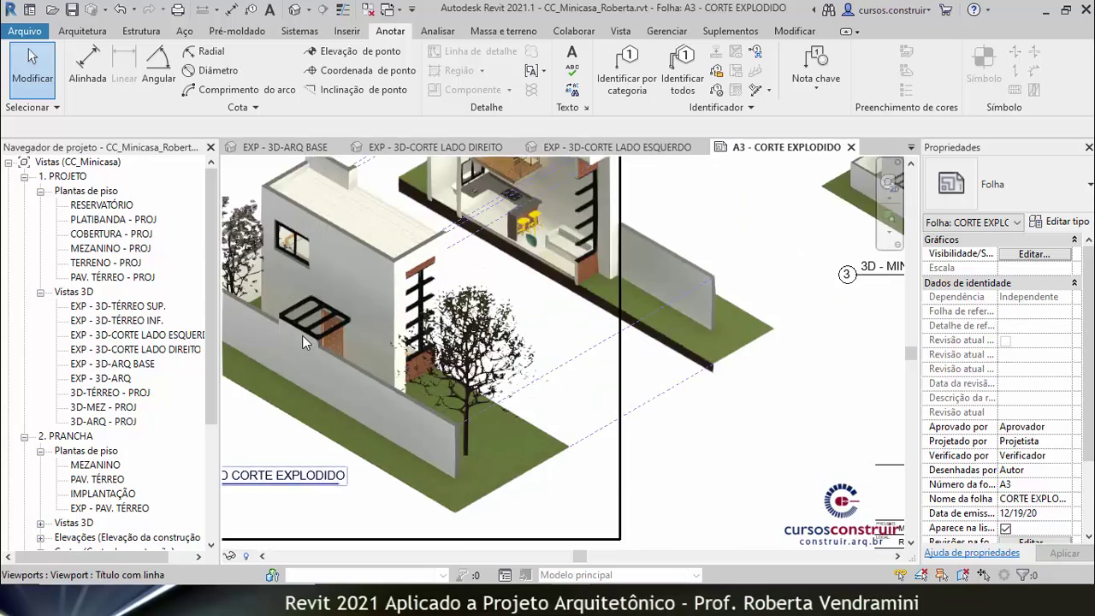
scroll(408, 284, "up", 2)
scroll(479, 411, "down", 1)
scroll(509, 414, "down", 2)
scroll(479, 376, "down", 2)
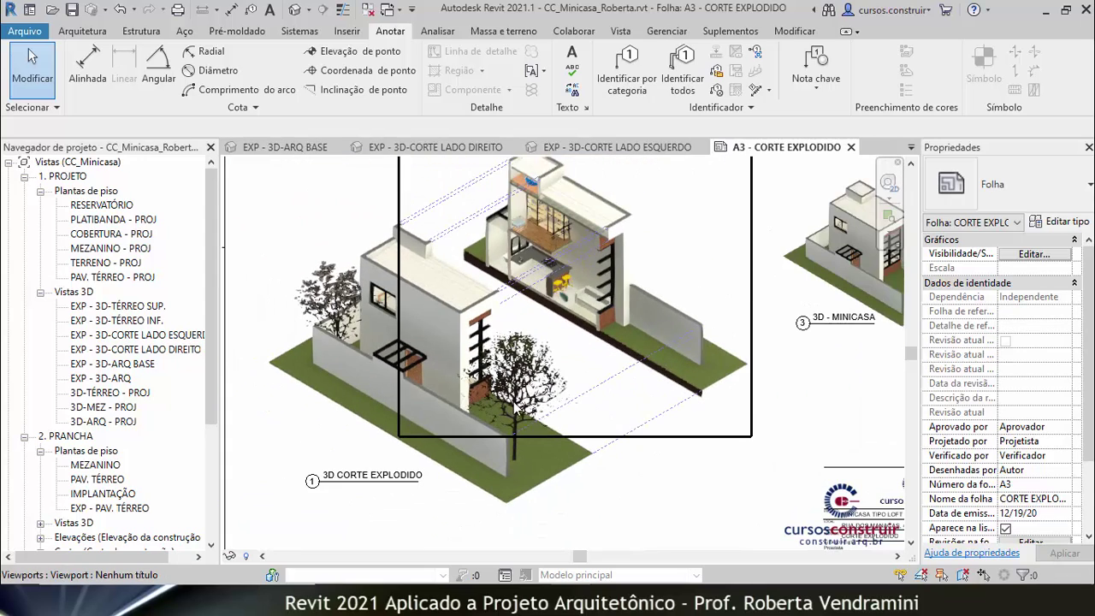
scroll(441, 354, "down", 3)
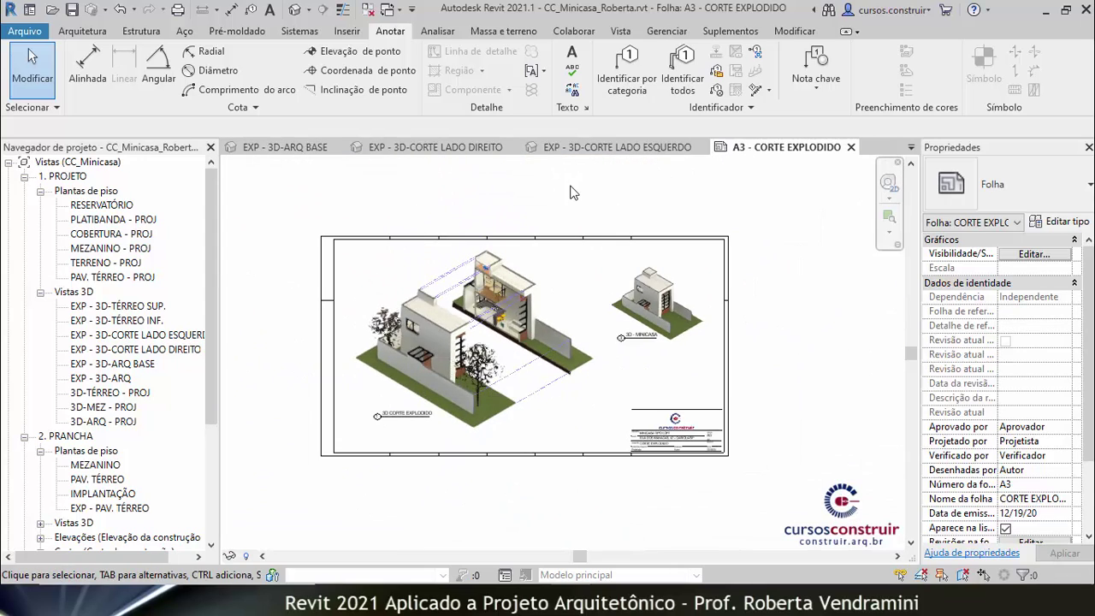